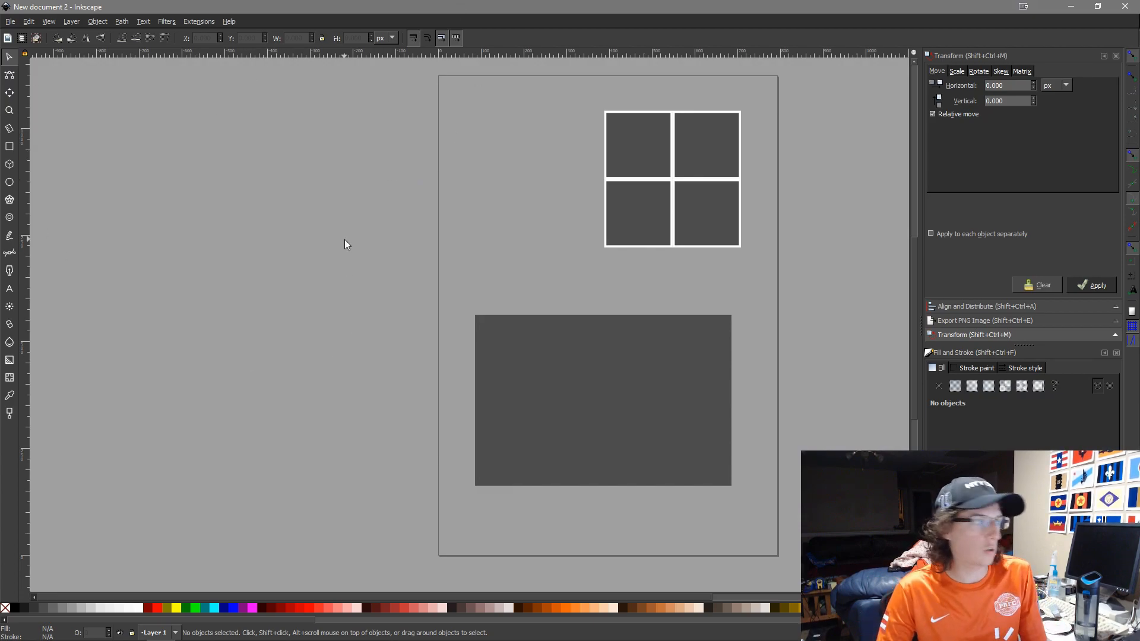
{"action": "left_click_drag", "start_coordinate": [473, 149], "coordinate": [430, 153]}
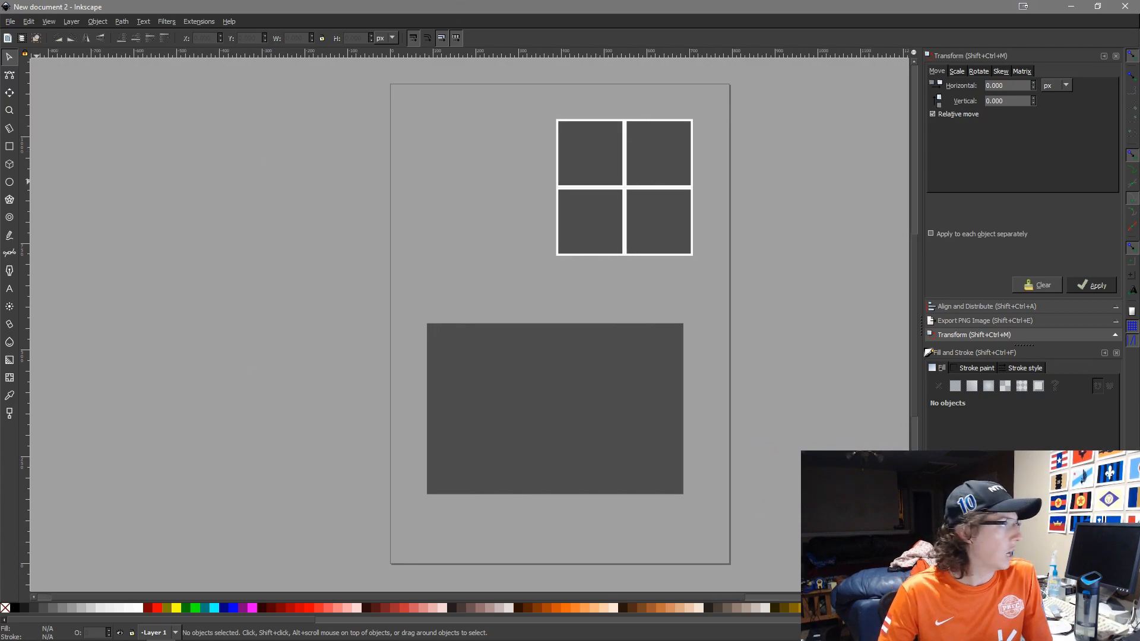
{"action": "left_click", "coordinate": [175, 242]}
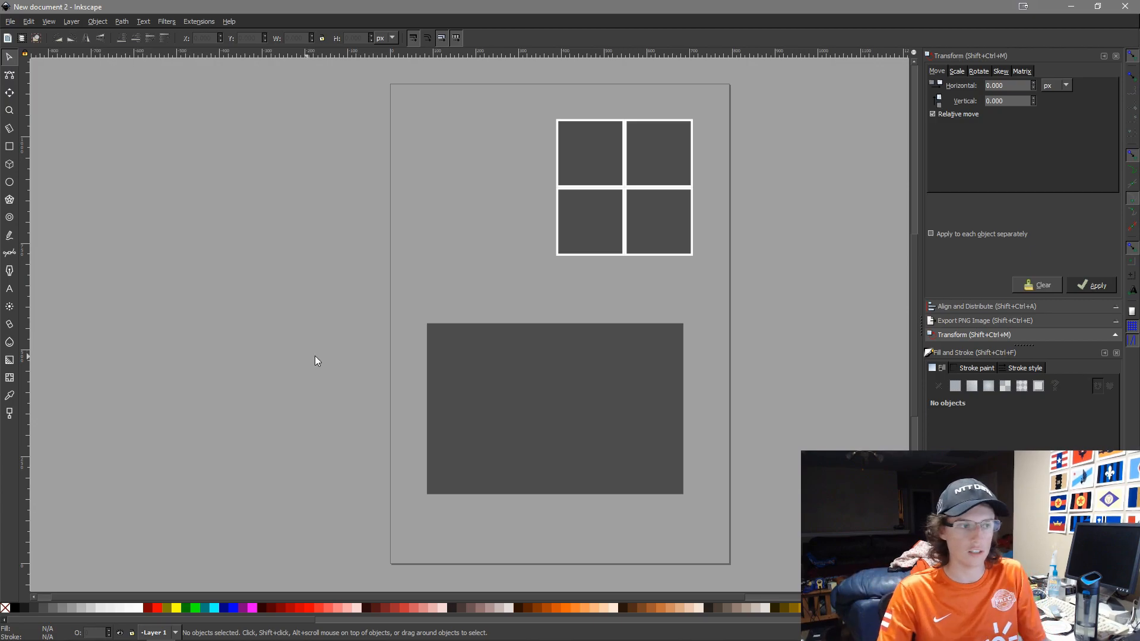
{"action": "left_click_drag", "start_coordinate": [400, 279], "coordinate": [424, 303]}
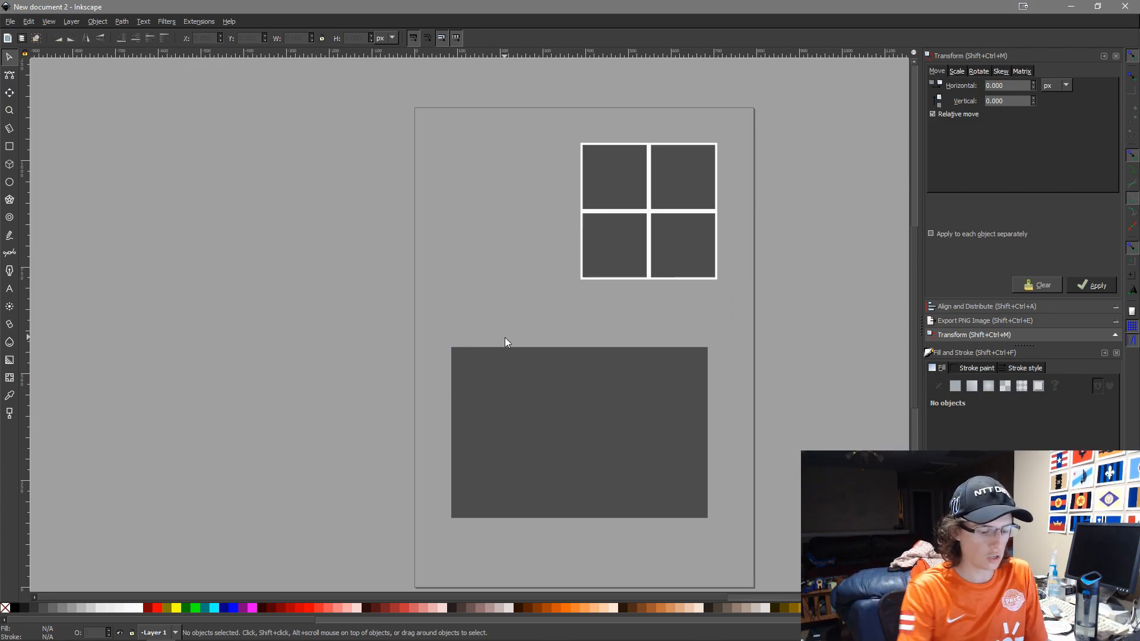
Start importing a file and browse to the Vector Art folder
{"action": "key", "text": "ctrl+i"}
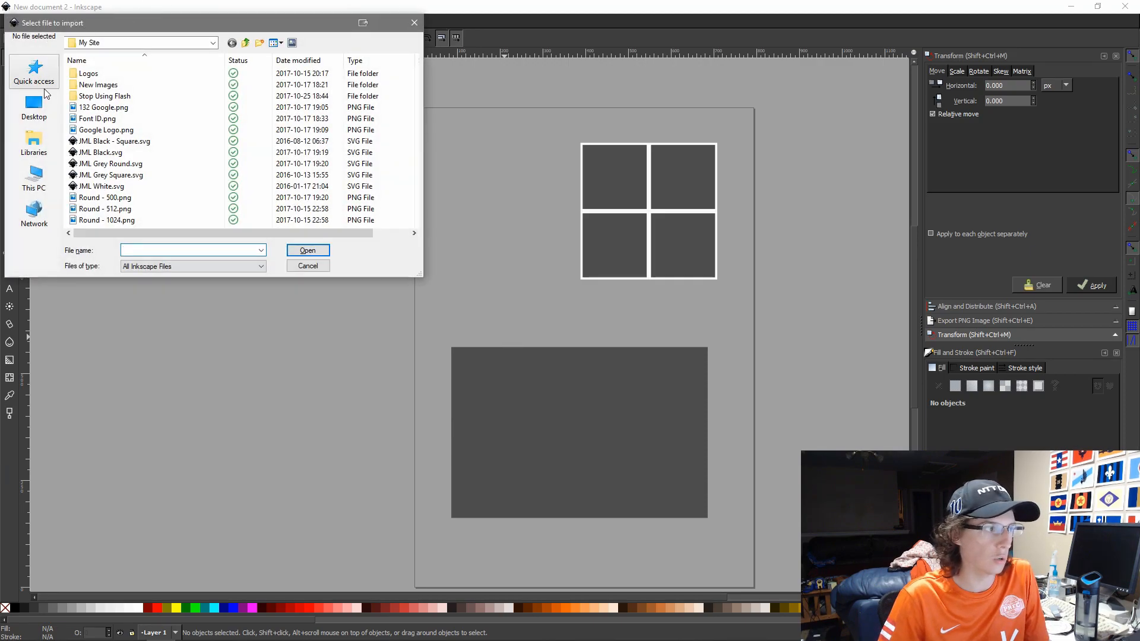
{"action": "left_click", "coordinate": [36, 72]}
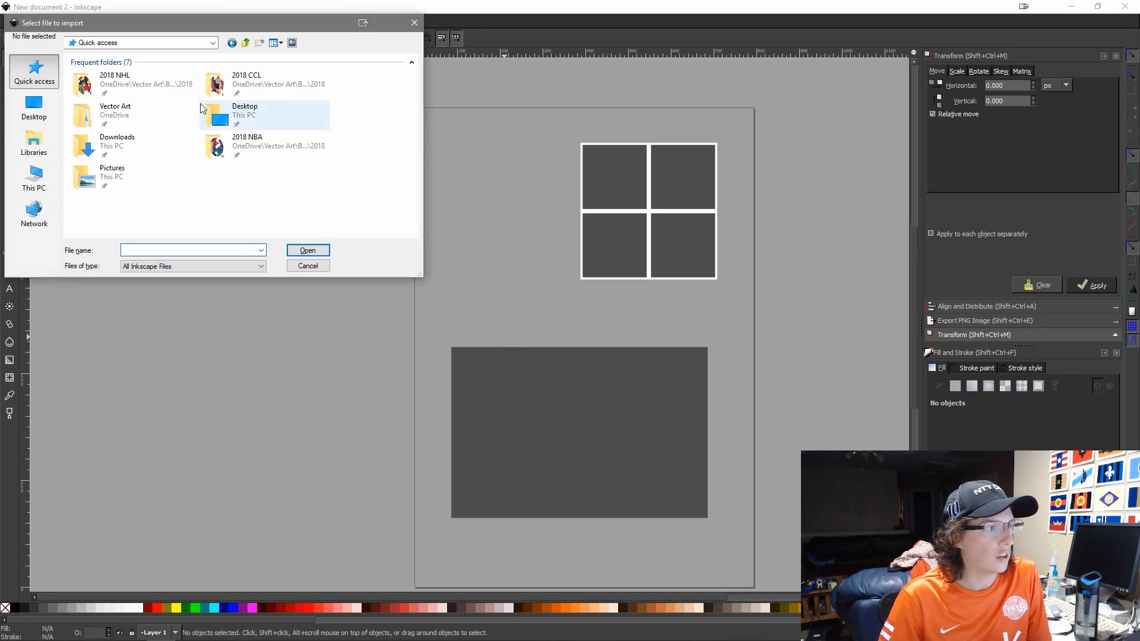
{"action": "double_click", "coordinate": [114, 110]}
{"action": "left_click", "coordinate": [118, 85]}
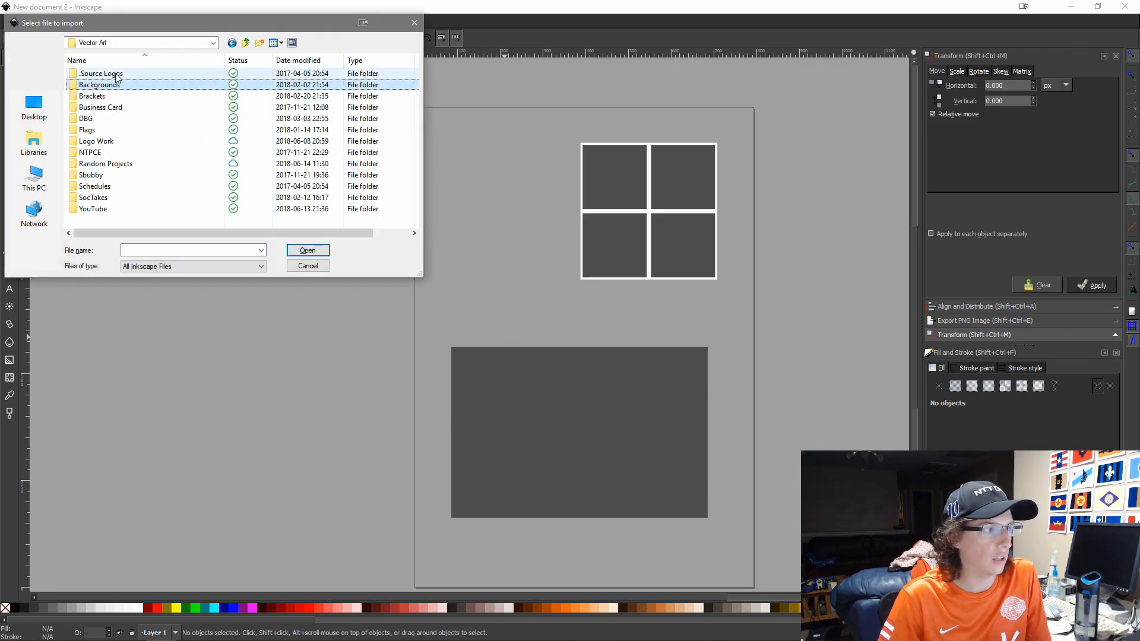
Look through the USL team logos in the soccer section of .Source Logos and return to the Vector Art folder
{"action": "double_click", "coordinate": [117, 75]}
{"action": "double_click", "coordinate": [110, 85]}
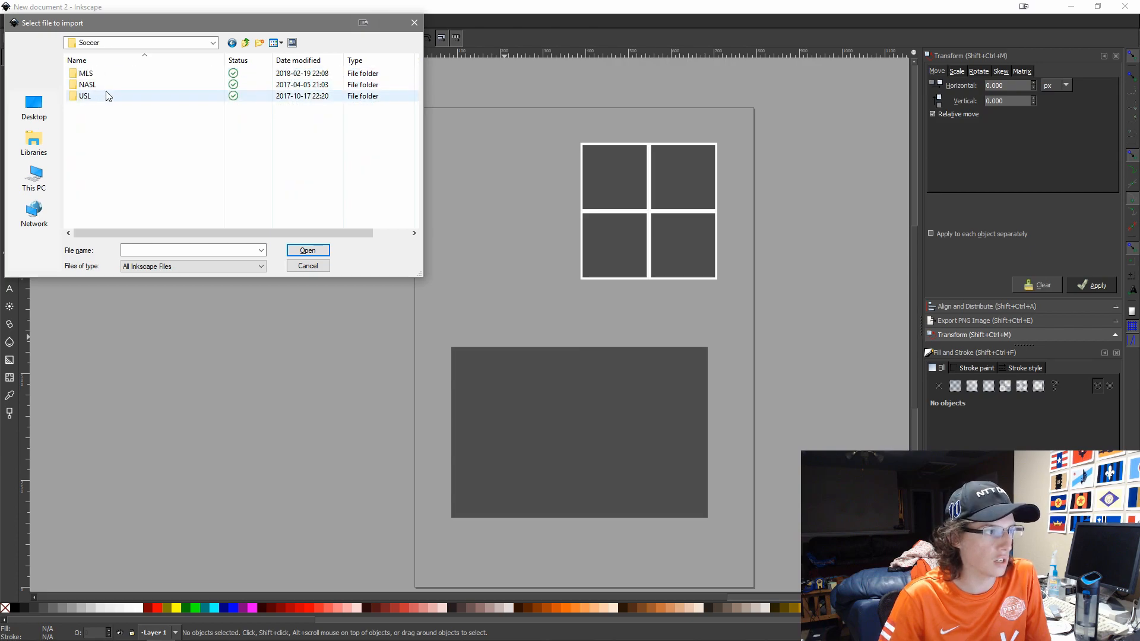
{"action": "double_click", "coordinate": [108, 97]}
{"action": "scroll", "coordinate": [388, 126], "scroll_direction": "down", "scroll_amount": 5}
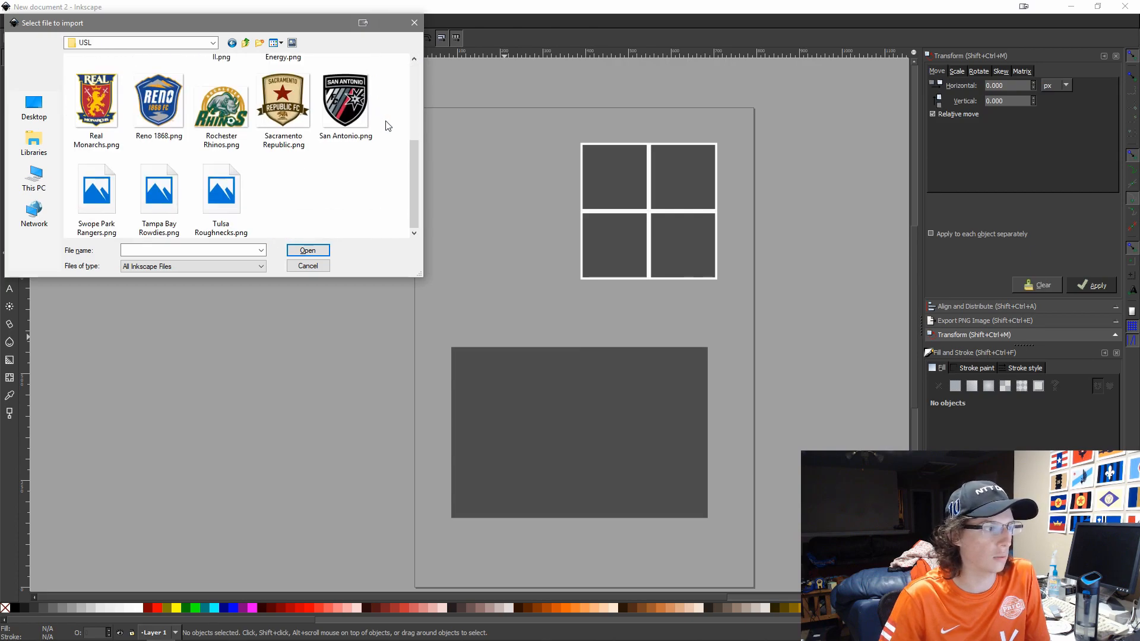
{"action": "scroll", "coordinate": [388, 126], "scroll_direction": "up", "scroll_amount": 5}
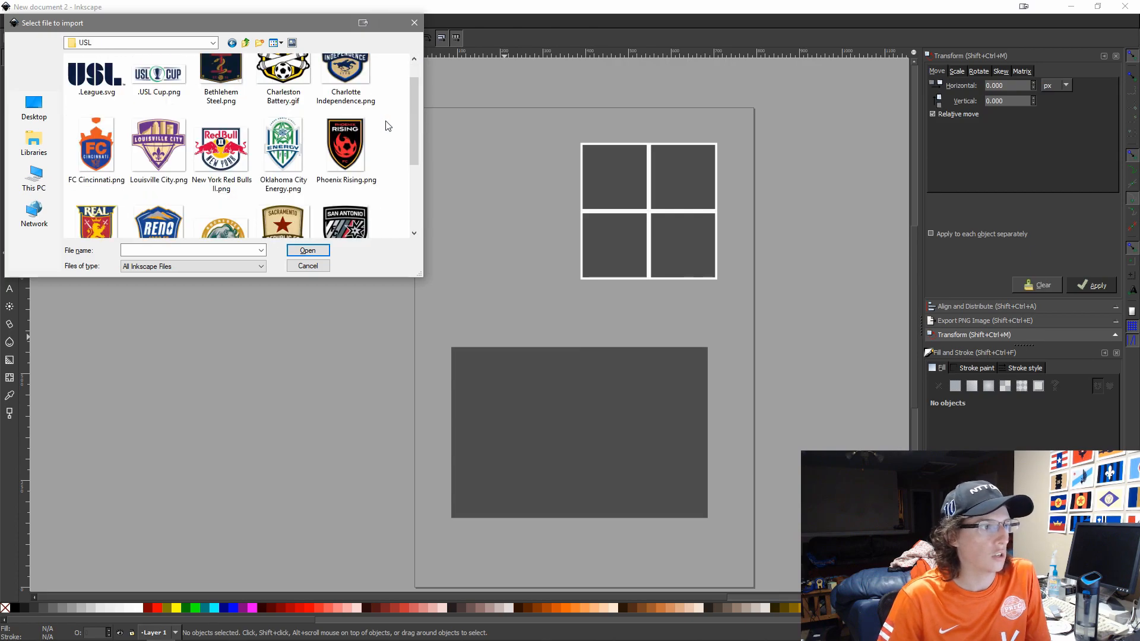
{"action": "left_click", "coordinate": [246, 43]}
{"action": "left_click", "coordinate": [245, 42]}
{"action": "left_click", "coordinate": [245, 43]}
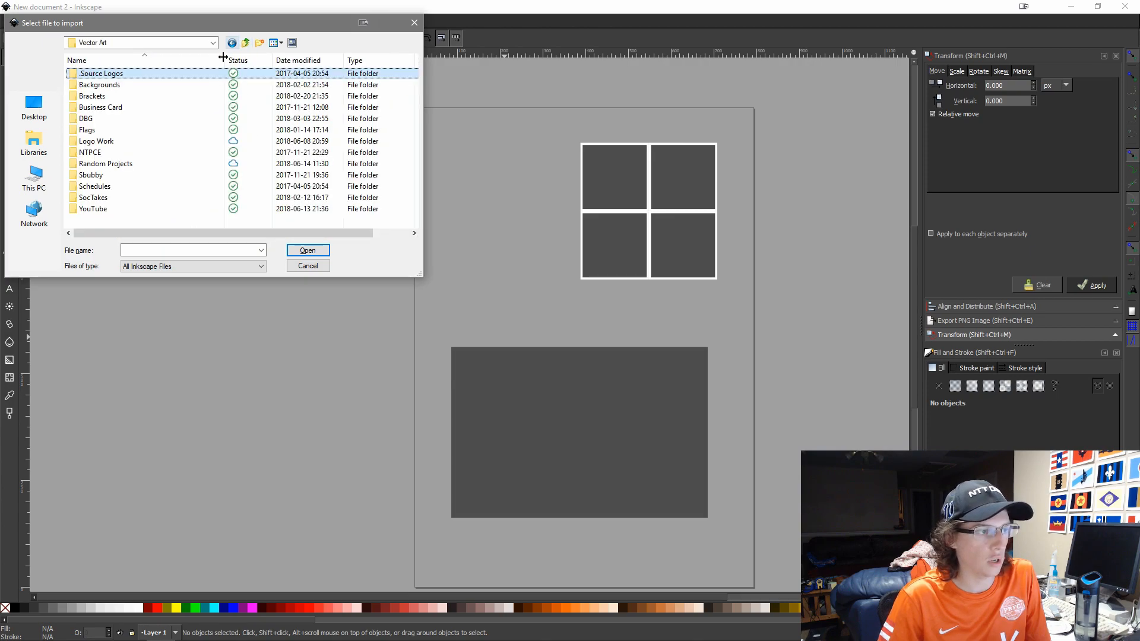
Browse to the Source folder under Flags, Soccer - US2 - USL
{"action": "double_click", "coordinate": [104, 130]}
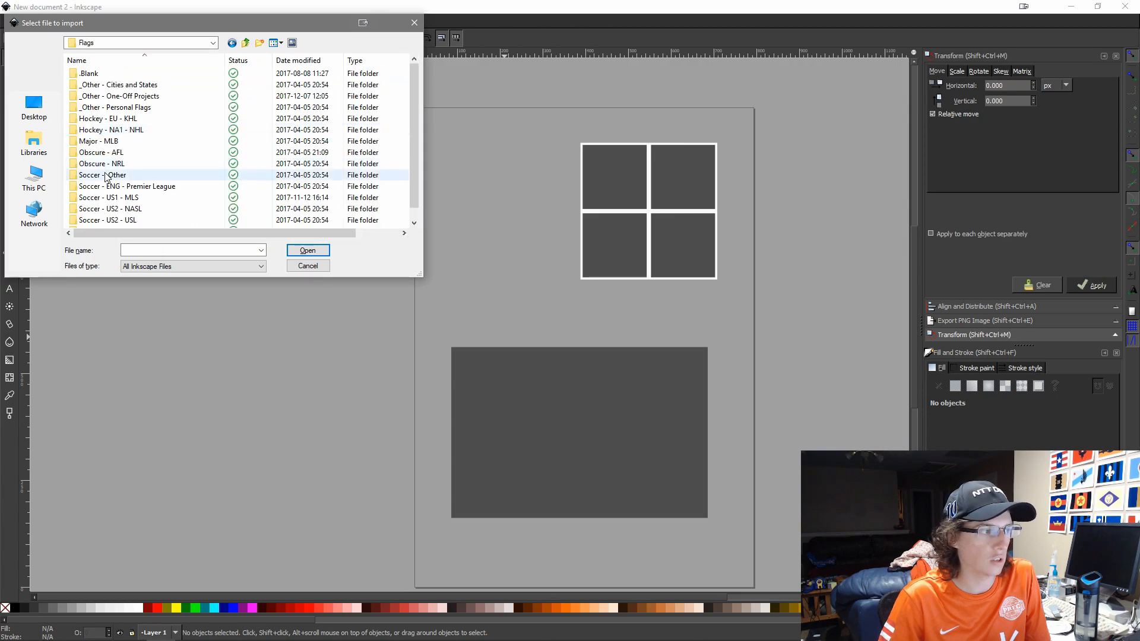
{"action": "double_click", "coordinate": [142, 221]}
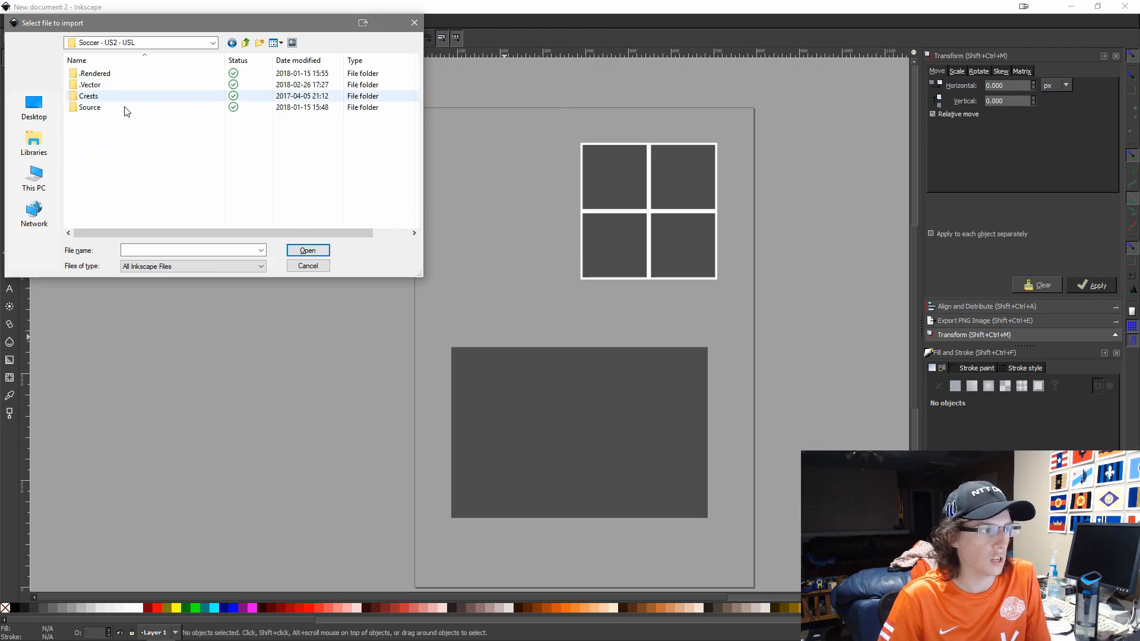
{"action": "double_click", "coordinate": [90, 108]}
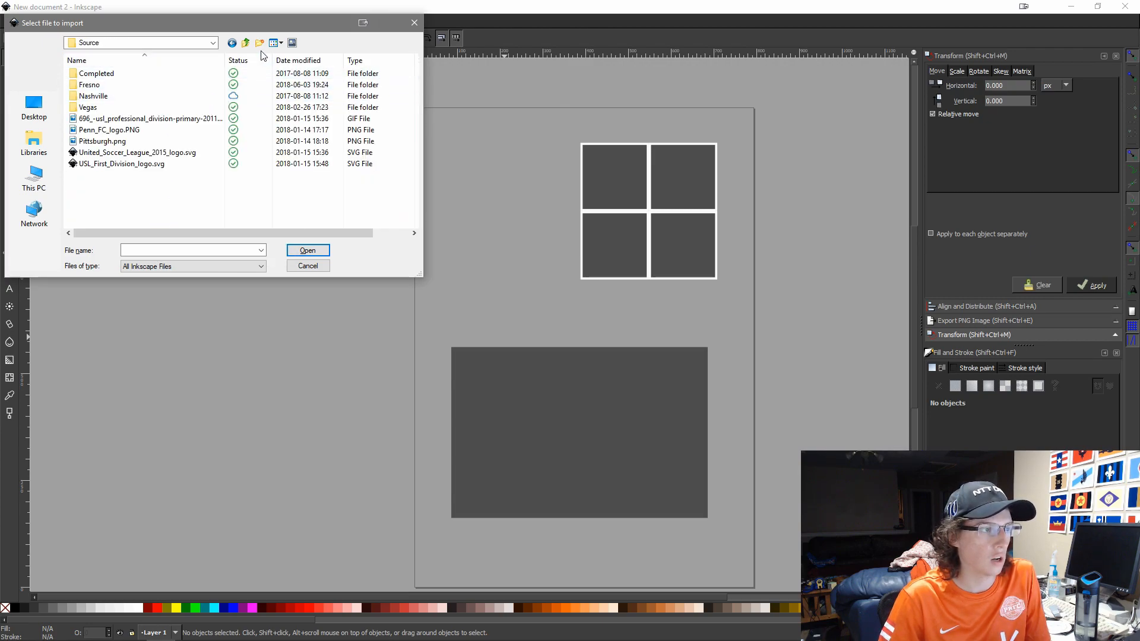
Look through the files in the neighbouring Crests folder for a team crest and go back to the Source folder
{"action": "left_click", "coordinate": [245, 45]}
{"action": "double_click", "coordinate": [98, 96]}
{"action": "scroll", "coordinate": [148, 108], "scroll_direction": "down", "scroll_amount": 3}
{"action": "scroll", "coordinate": [148, 107], "scroll_direction": "down", "scroll_amount": 3}
{"action": "scroll", "coordinate": [146, 125], "scroll_direction": "up", "scroll_amount": 4}
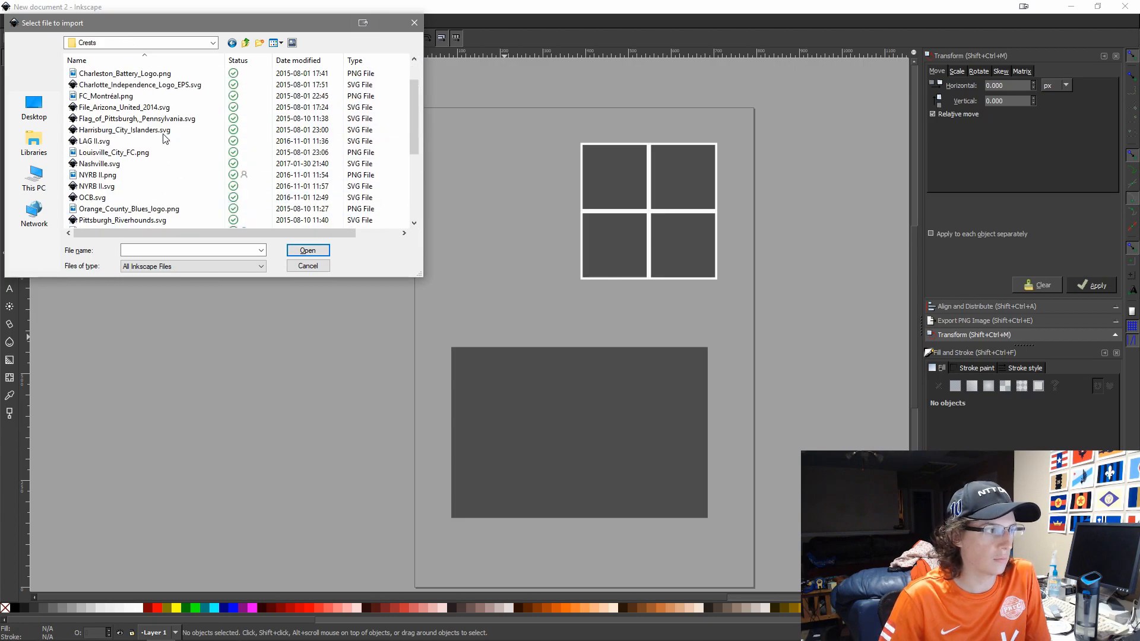
{"action": "scroll", "coordinate": [149, 128], "scroll_direction": "up", "scroll_amount": 1}
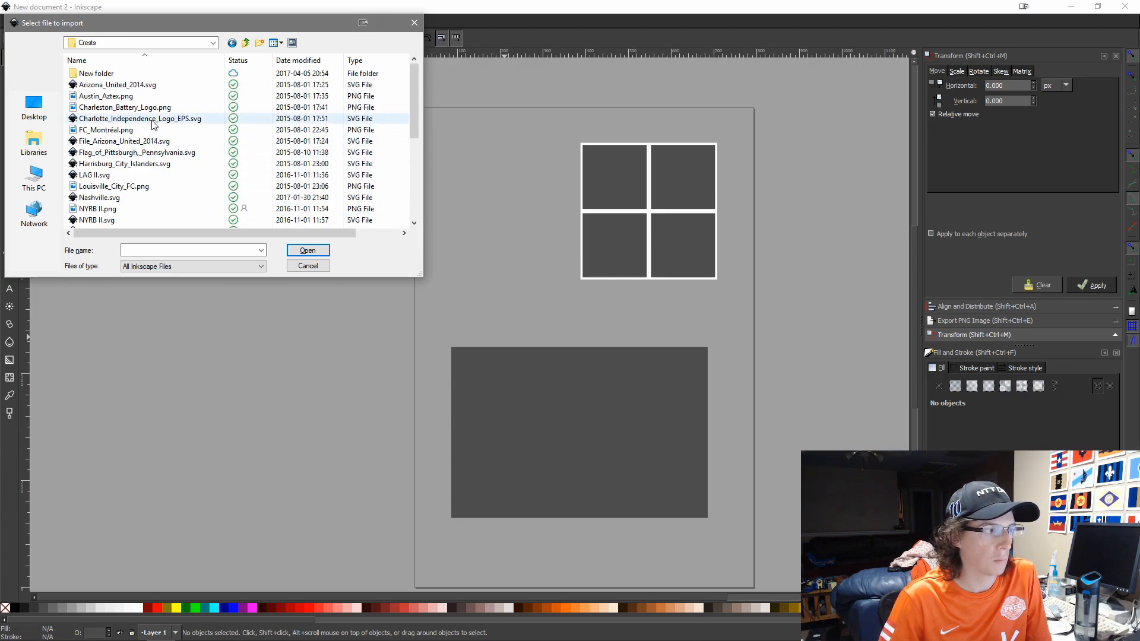
{"action": "scroll", "coordinate": [161, 122], "scroll_direction": "down", "scroll_amount": 5}
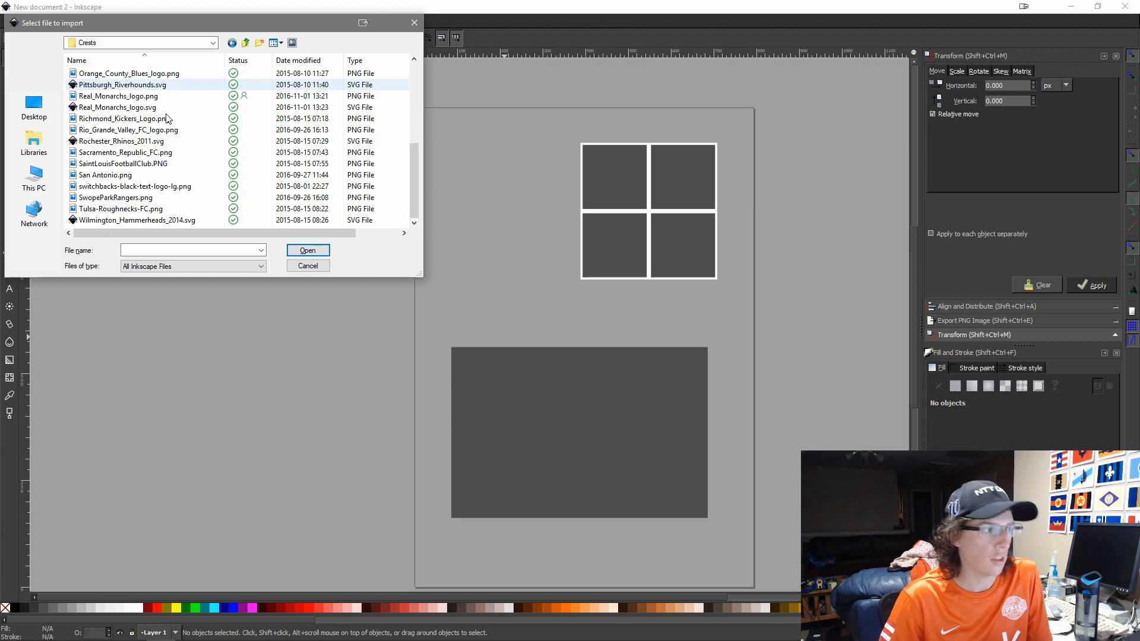
{"action": "left_click", "coordinate": [245, 43]}
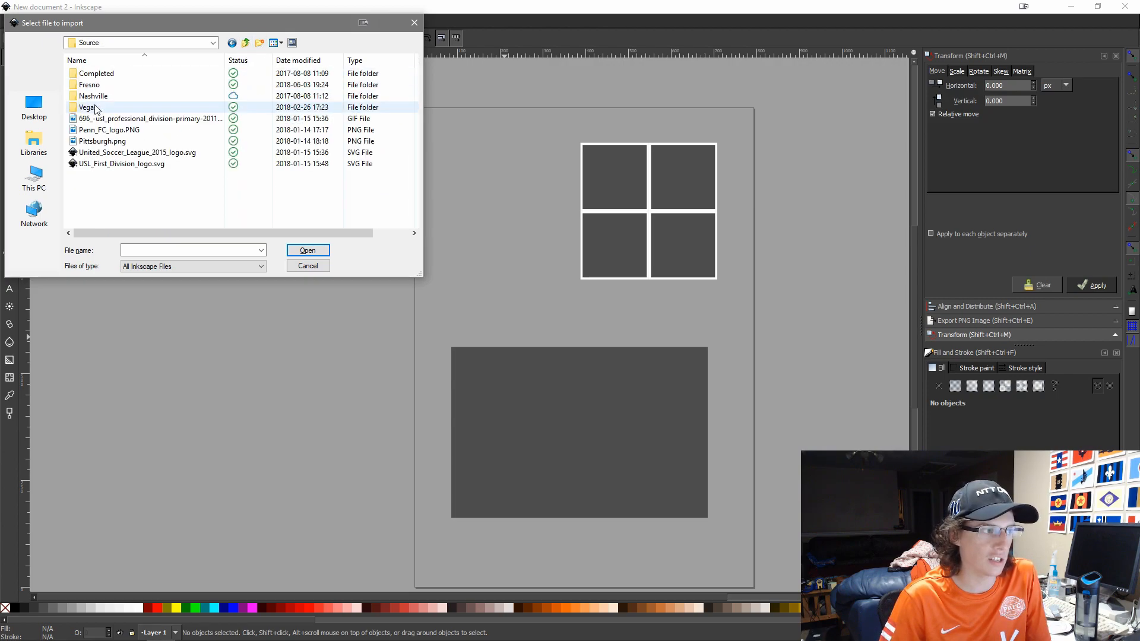
Import the glowing neon las_vegas_fc logo image and the flat LVLights_Logo crest from the Vegas folder
{"action": "double_click", "coordinate": [153, 107]}
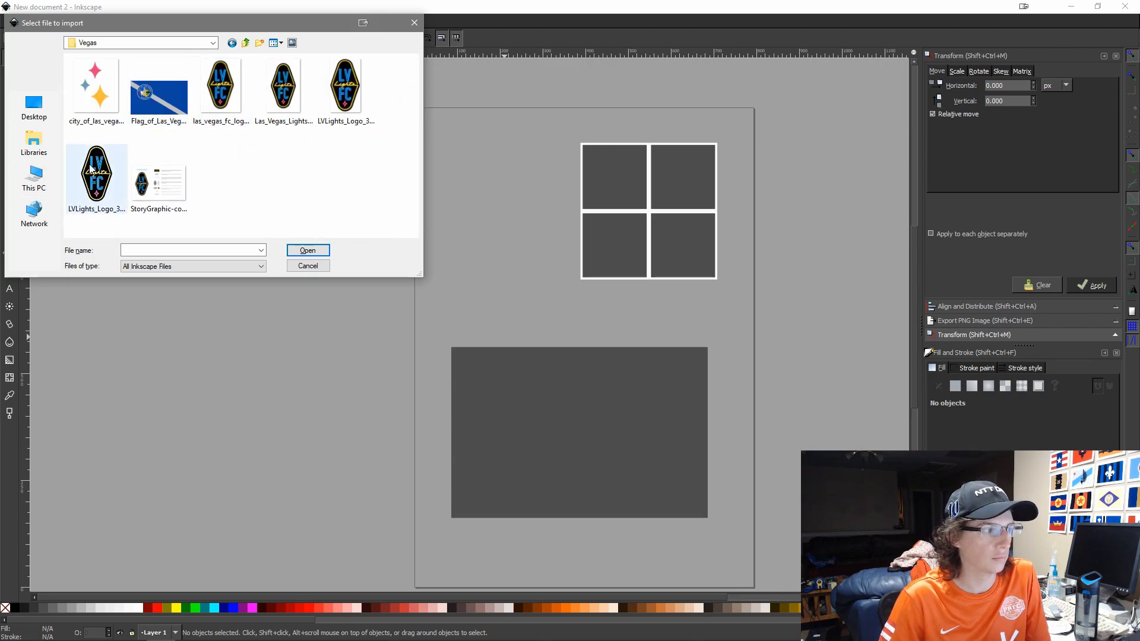
{"action": "double_click", "coordinate": [244, 88]}
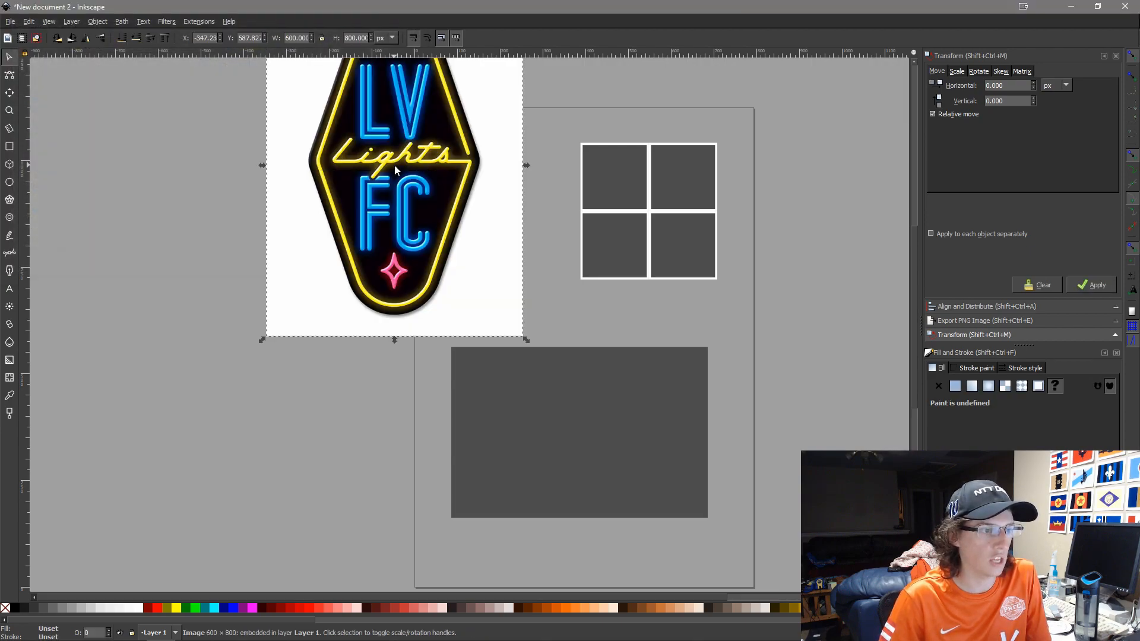
{"action": "scroll", "coordinate": [430, 183], "scroll_direction": "down", "scroll_amount": 3}
{"action": "key", "text": "ctrl+i"}
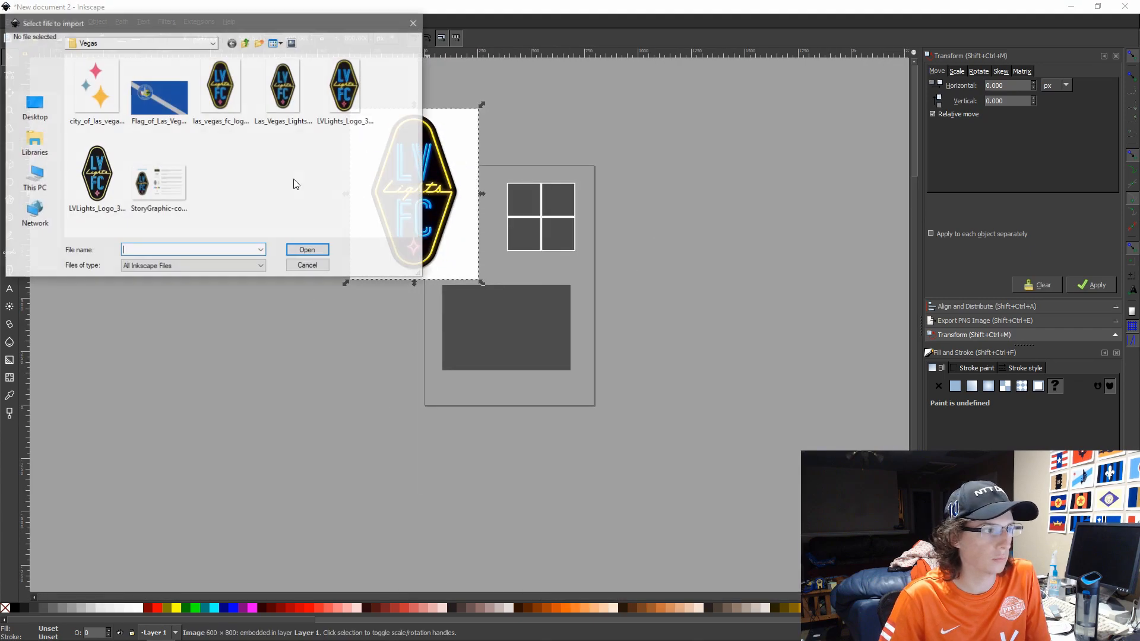
{"action": "left_click", "coordinate": [99, 207]}
{"action": "double_click", "coordinate": [100, 207]}
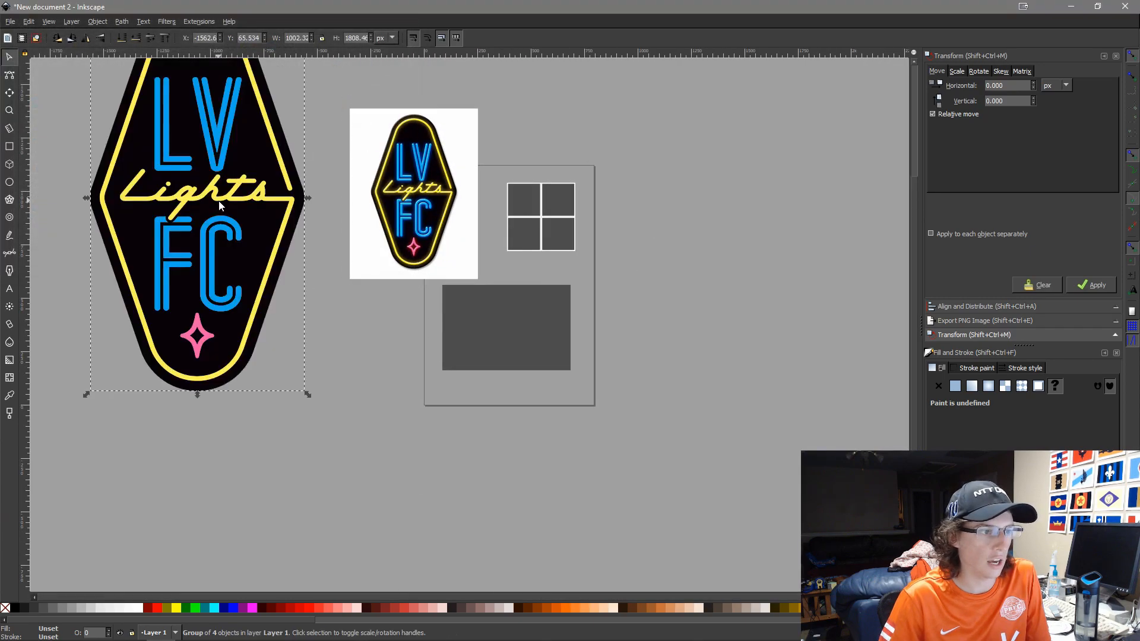
Move the large flat Lights crest upward, keeping it outside the page beside the neon logo image
{"action": "left_click_drag", "start_coordinate": [191, 254], "coordinate": [192, 108]}
{"action": "left_click_drag", "start_coordinate": [268, 214], "coordinate": [384, 402]}
{"action": "scroll", "coordinate": [383, 402], "scroll_direction": "down", "scroll_amount": 1}
{"action": "scroll", "coordinate": [420, 392], "scroll_direction": "up", "scroll_amount": 4}
{"action": "scroll", "coordinate": [404, 404], "scroll_direction": "down", "scroll_amount": 3}
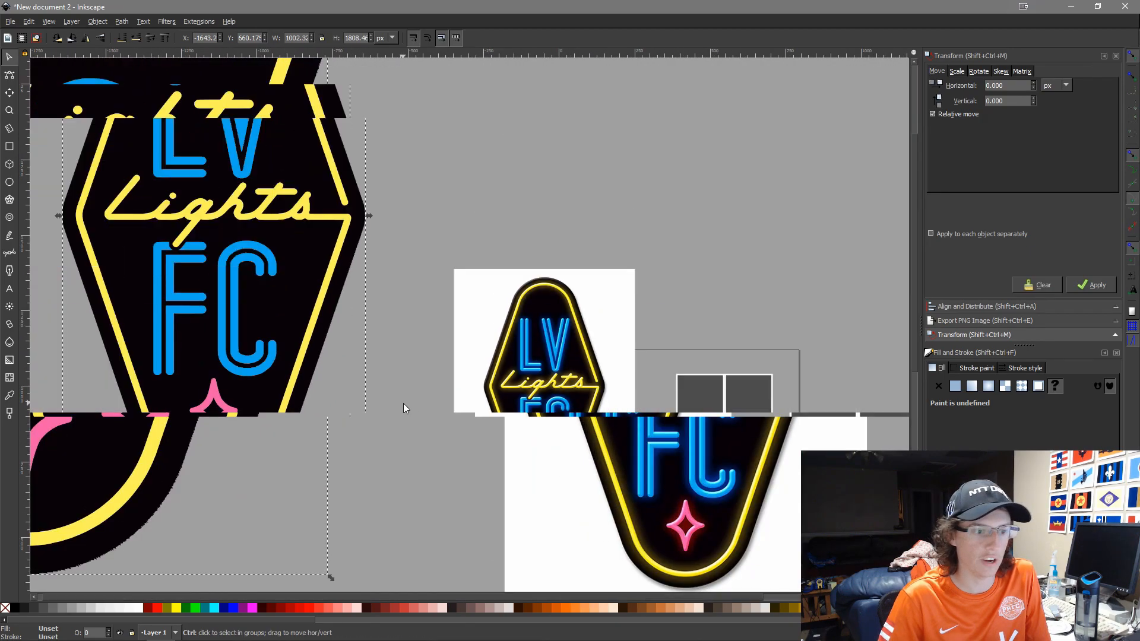
Import the StoryGraphic sheet from the Vegas folder and inspect its official club color circles
{"action": "key", "text": "ctrl+i"}
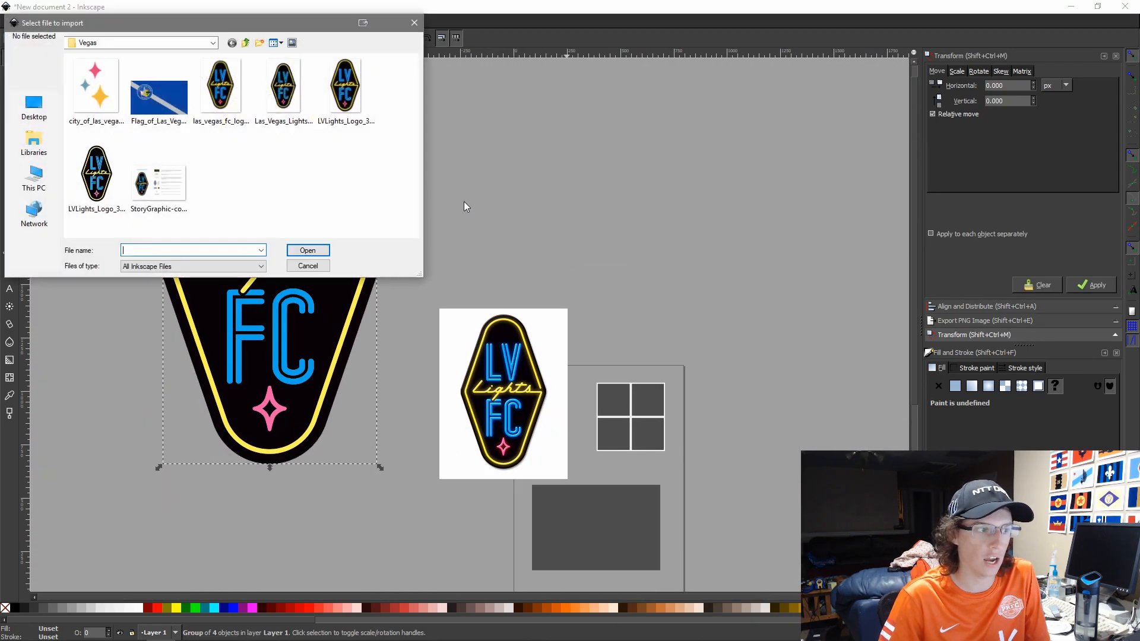
{"action": "double_click", "coordinate": [157, 183]}
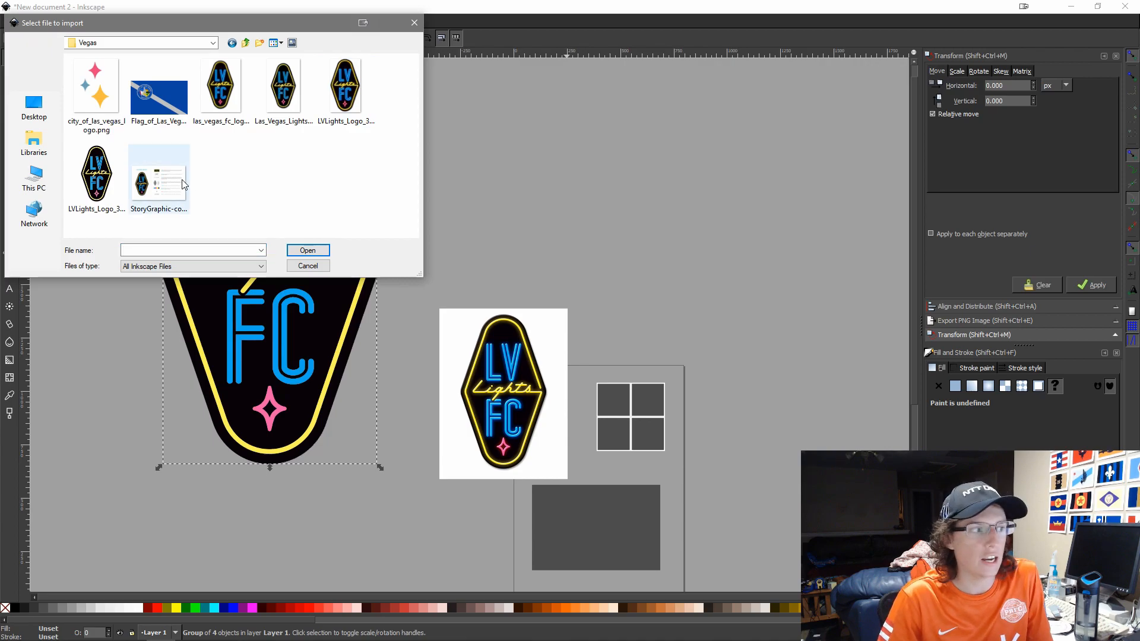
{"action": "left_click_drag", "start_coordinate": [502, 265], "coordinate": [627, 268]}
{"action": "scroll", "coordinate": [625, 265], "scroll_direction": "up", "scroll_amount": 7}
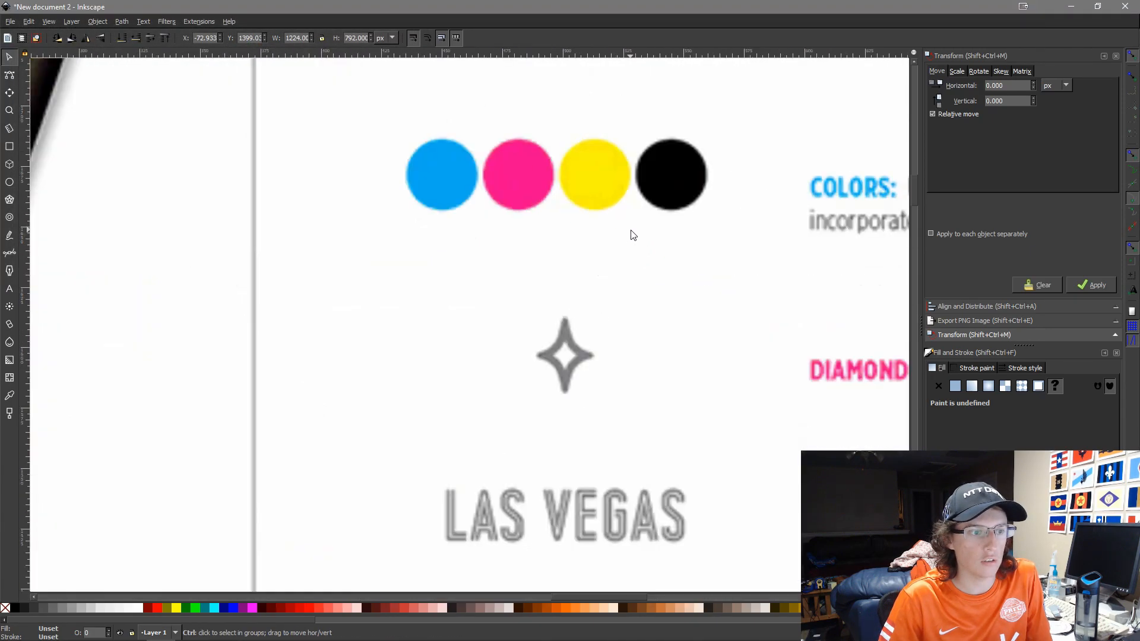
{"action": "scroll", "coordinate": [590, 232], "scroll_direction": "down", "scroll_amount": 6}
{"action": "scroll", "coordinate": [595, 180], "scroll_direction": "up", "scroll_amount": 2}
{"action": "scroll", "coordinate": [604, 220], "scroll_direction": "down", "scroll_amount": 3}
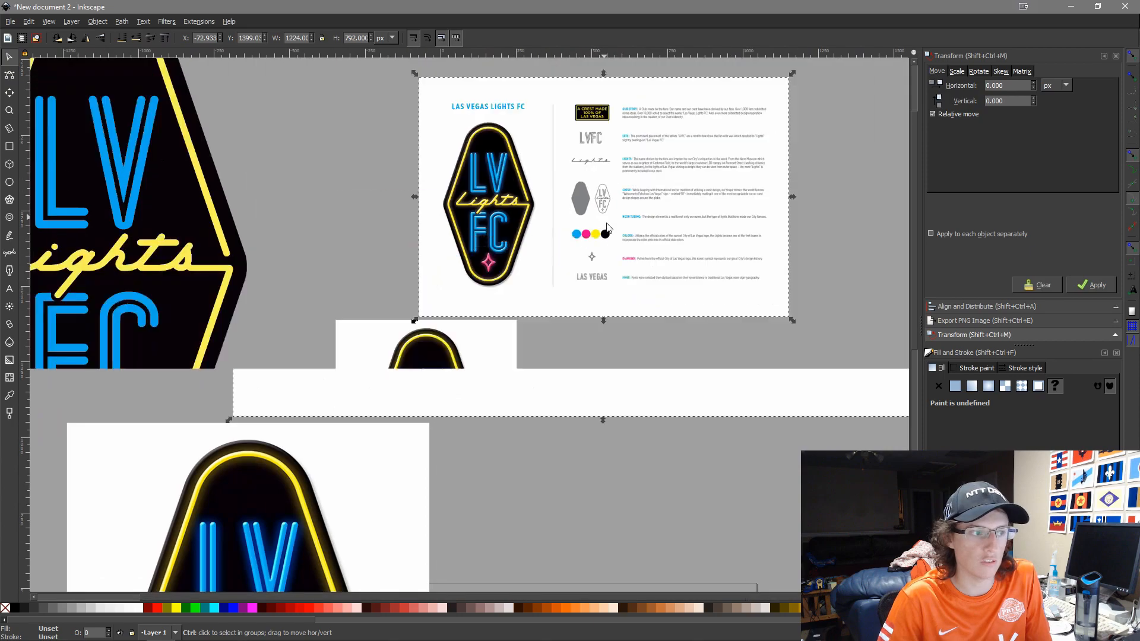
Fill the upper-left square of the page's four-square grid with the blue sampled from the StoryGraphic color circles
{"action": "left_click", "coordinate": [597, 390]}
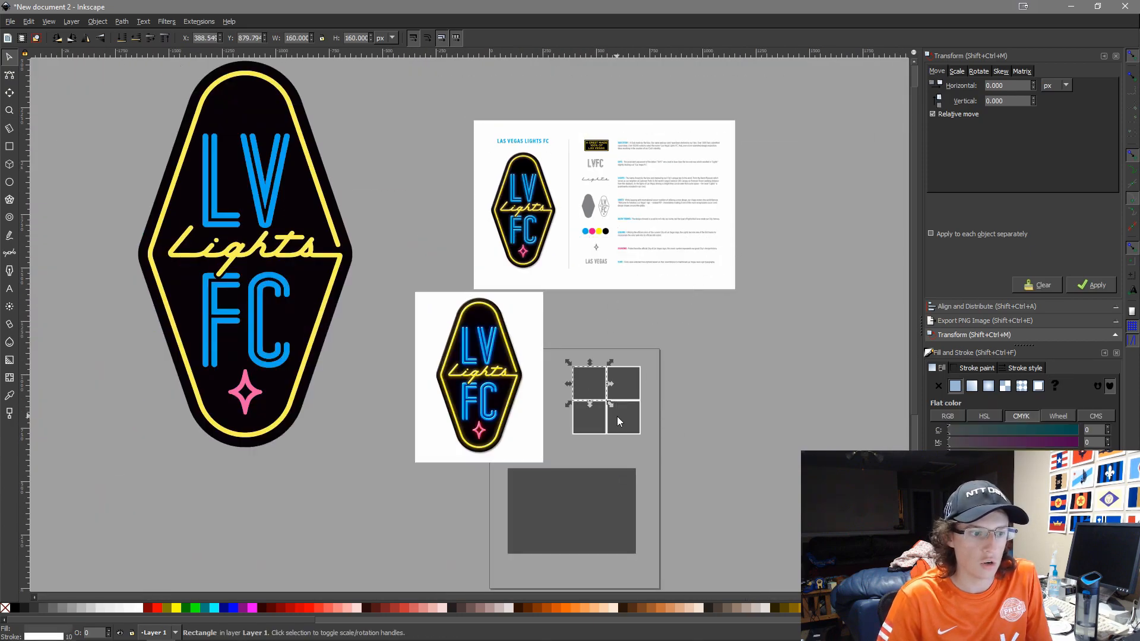
{"action": "key", "text": "d"}
{"action": "scroll", "coordinate": [617, 380], "scroll_direction": "up", "scroll_amount": 4}
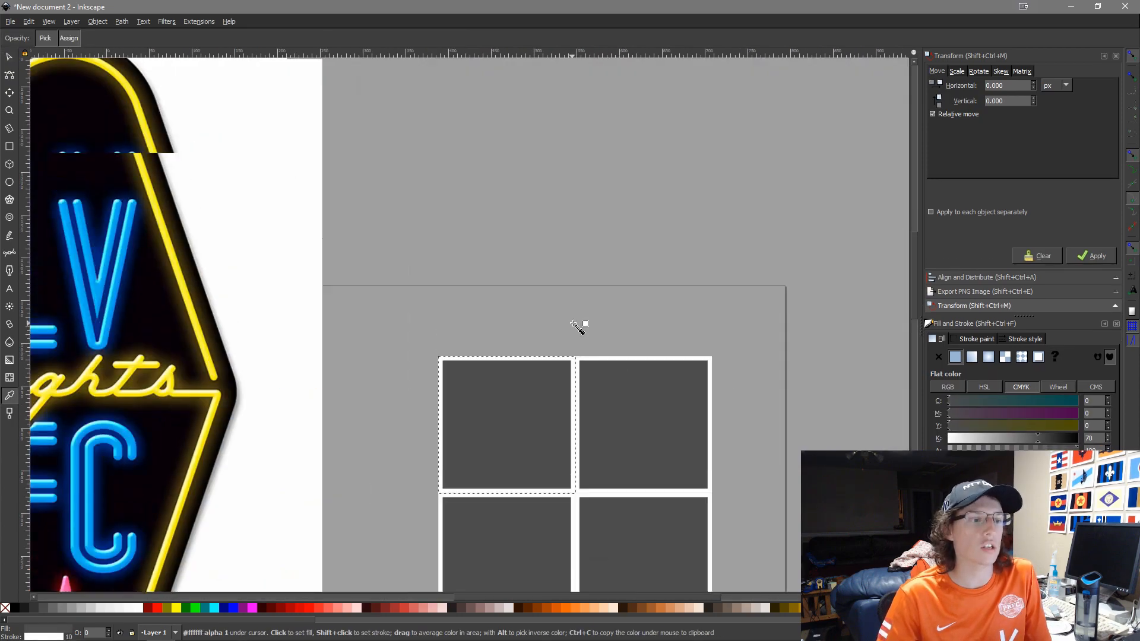
{"action": "scroll", "coordinate": [580, 326], "scroll_direction": "up", "scroll_amount": 10}
{"action": "scroll", "coordinate": [541, 260], "scroll_direction": "up", "scroll_amount": 10}
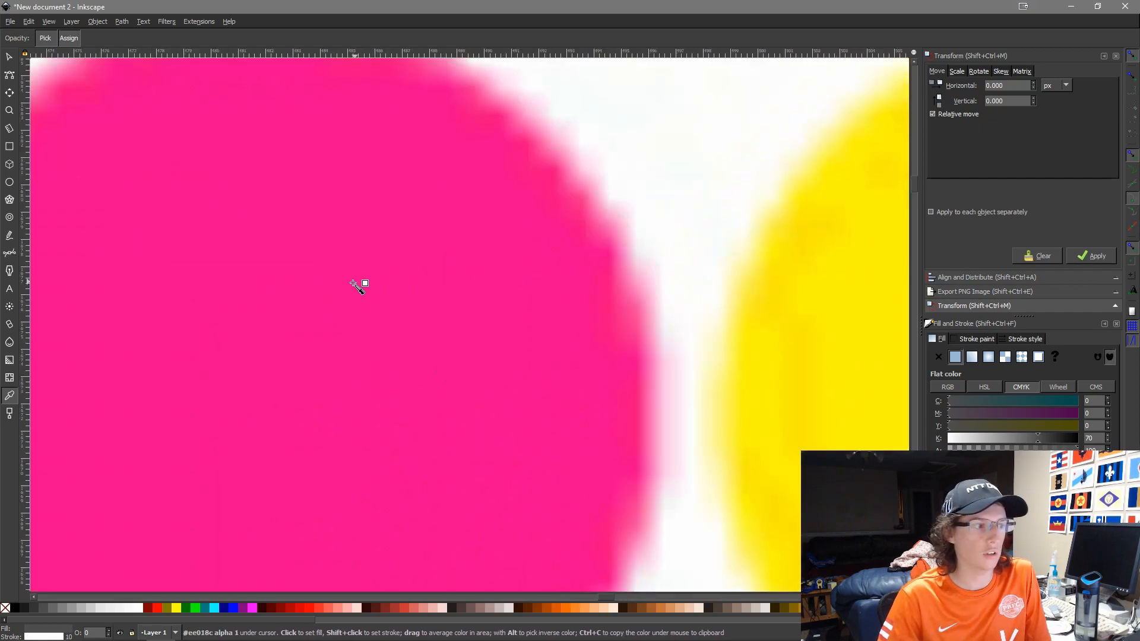
{"action": "scroll", "coordinate": [364, 283], "scroll_direction": "down", "scroll_amount": 5}
{"action": "left_click", "coordinate": [224, 321]}
{"action": "scroll", "coordinate": [332, 356], "scroll_direction": "down", "scroll_amount": 10}
{"action": "key", "text": "g"}
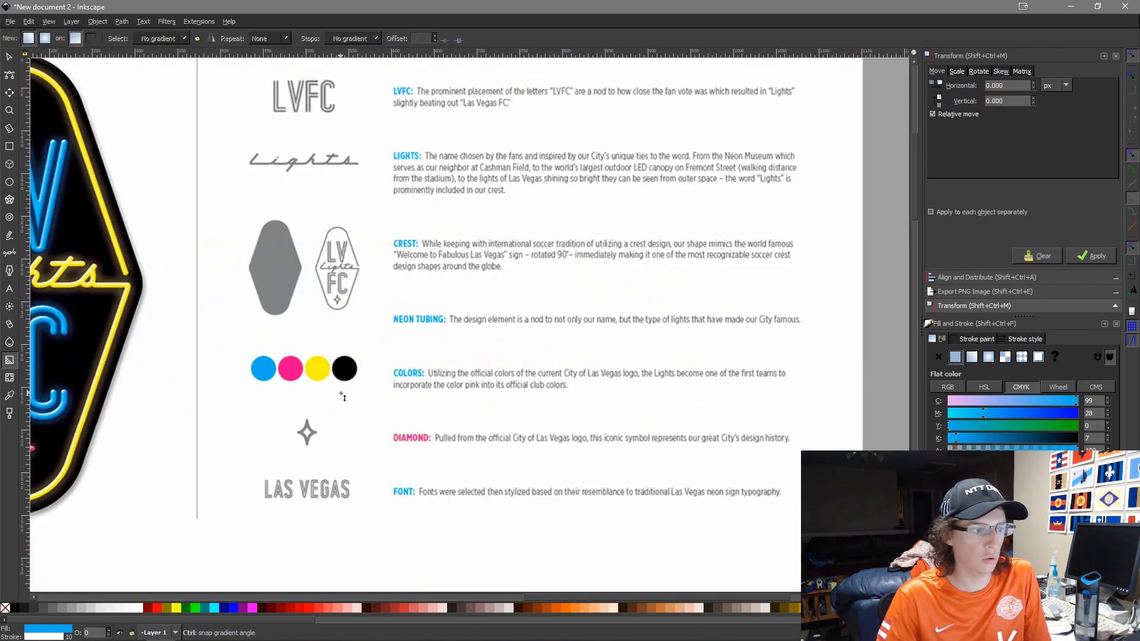
{"action": "left_click_drag", "start_coordinate": [394, 346], "coordinate": [506, 290]}
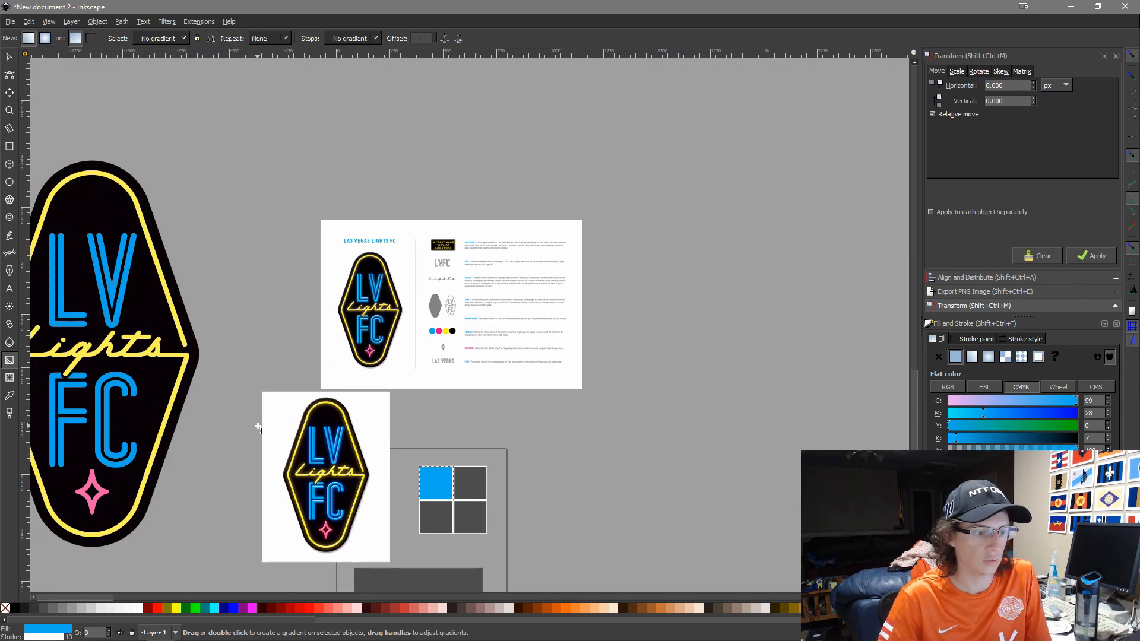
{"action": "key", "text": "s"}
{"action": "key", "text": "Escape"}
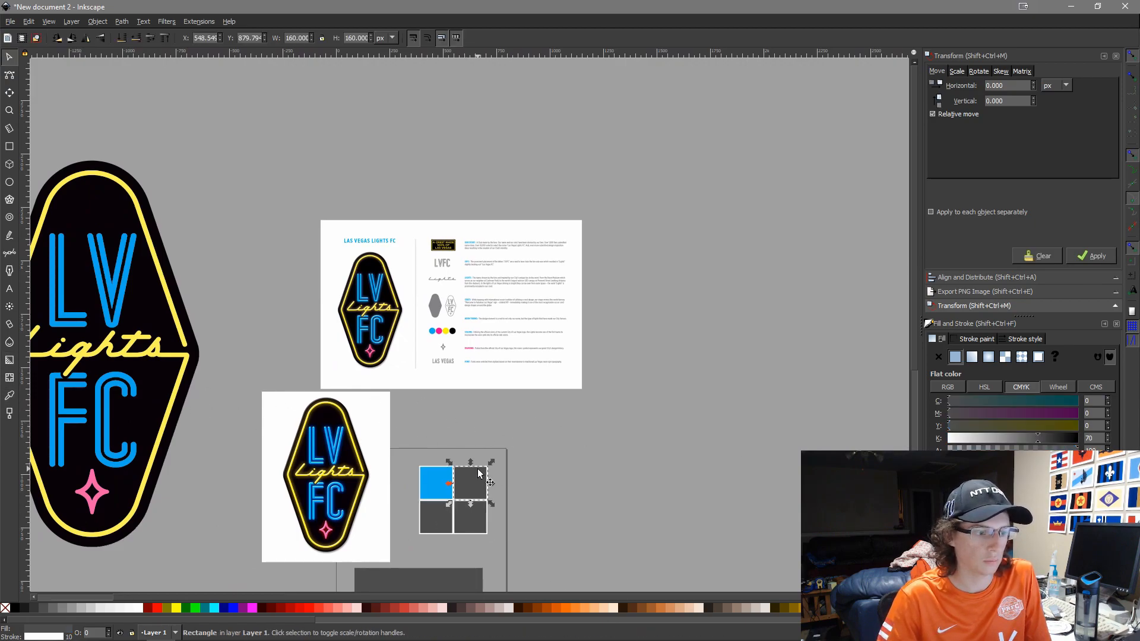
Fill the upper-right square of the grid with the pink sampled from the StoryGraphic color circles
{"action": "key", "text": "d"}
{"action": "scroll", "coordinate": [438, 331], "scroll_direction": "up", "scroll_amount": 6}
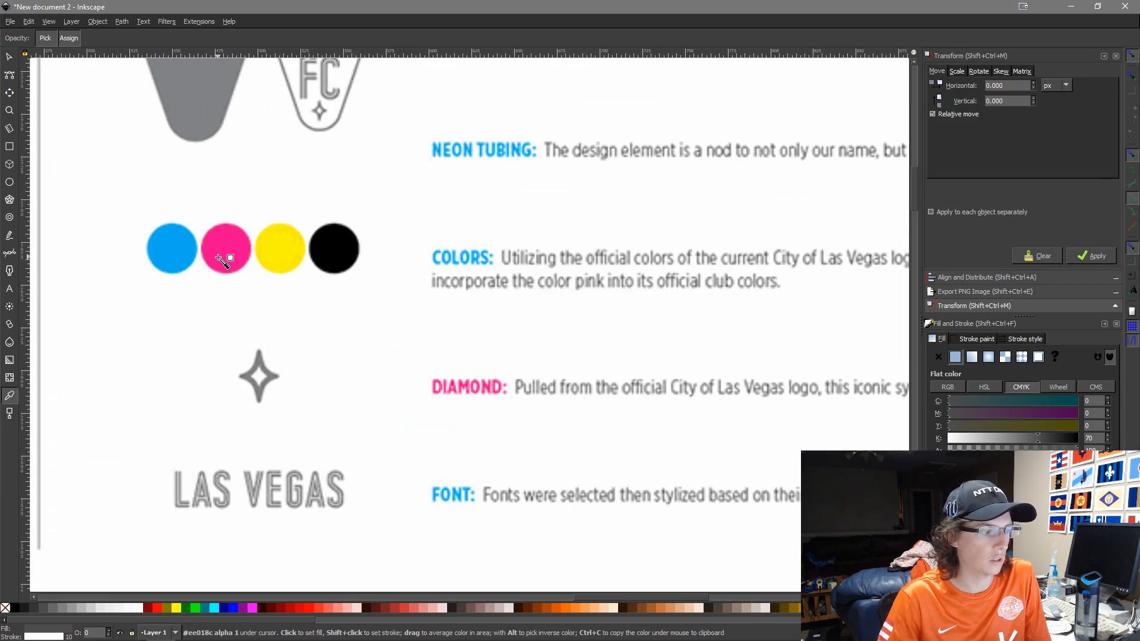
{"action": "left_click", "coordinate": [237, 242]}
{"action": "scroll", "coordinate": [392, 366], "scroll_direction": "down", "scroll_amount": 4}
{"action": "scroll", "coordinate": [521, 588], "scroll_direction": "down", "scroll_amount": 3}
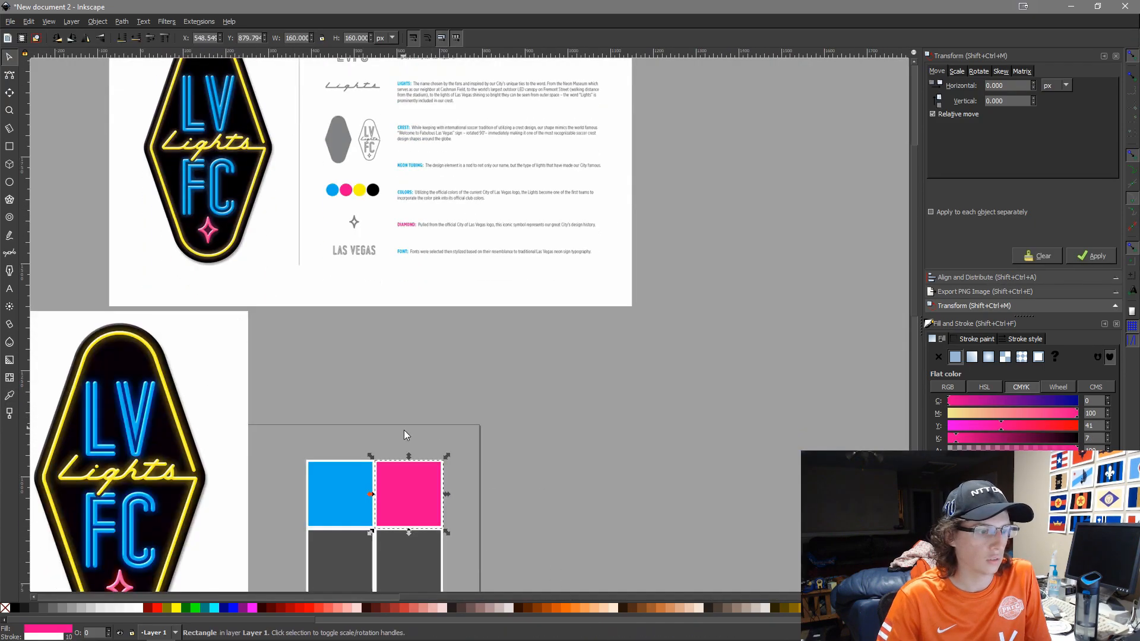
Fill the lower-left square of the grid with the yellow sampled from the StoryGraphic color circles
{"action": "left_click", "coordinate": [336, 567]}
{"action": "scroll", "coordinate": [414, 151], "scroll_direction": "up", "scroll_amount": 4}
{"action": "scroll", "coordinate": [247, 303], "scroll_direction": "up", "scroll_amount": 3}
{"action": "left_click", "coordinate": [158, 310]}
{"action": "scroll", "coordinate": [418, 531], "scroll_direction": "down", "scroll_amount": 3}
{"action": "scroll", "coordinate": [456, 505], "scroll_direction": "down", "scroll_amount": 5}
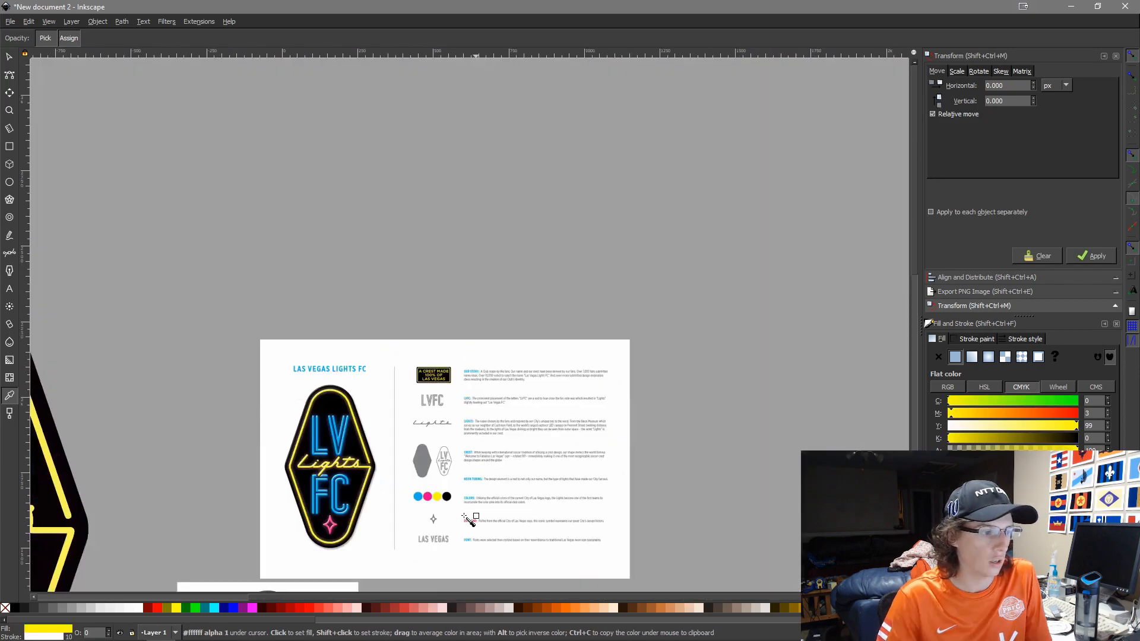
Try to fill the lower-right square of the grid with the black sampled from the StoryGraphic color circles
{"action": "key", "text": "s"}
{"action": "scroll", "coordinate": [416, 460], "scroll_direction": "down", "scroll_amount": 5}
{"action": "left_click", "coordinate": [497, 482]}
{"action": "key", "text": "d"}
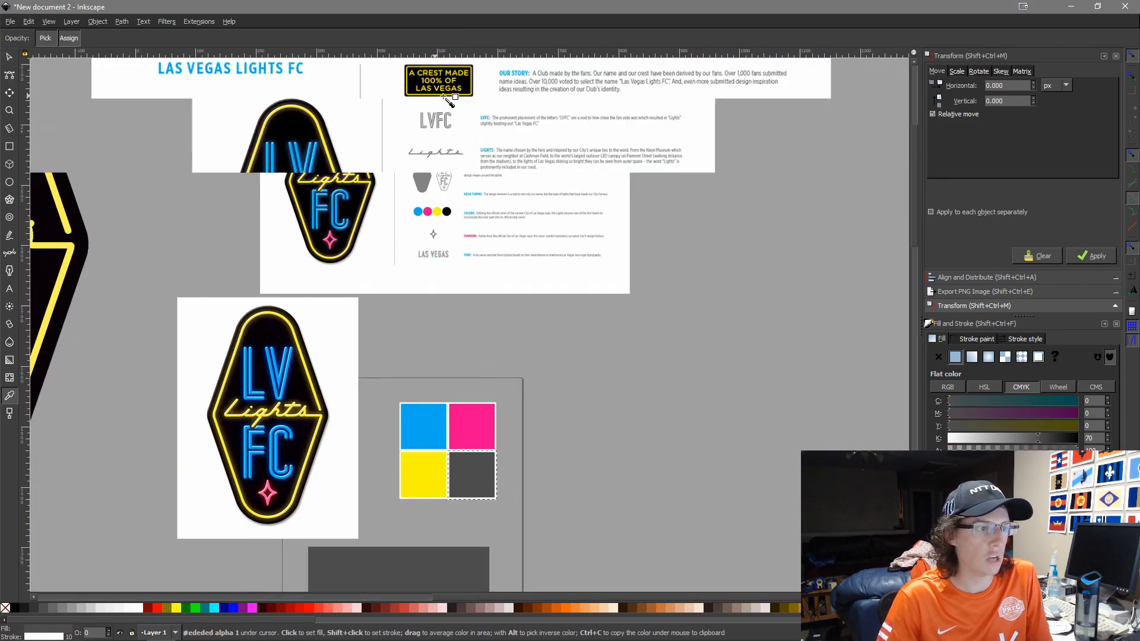
{"action": "scroll", "coordinate": [437, 131], "scroll_direction": "up", "scroll_amount": 9}
{"action": "scroll", "coordinate": [424, 468], "scroll_direction": "down", "scroll_amount": 5}
{"action": "scroll", "coordinate": [251, 473], "scroll_direction": "down", "scroll_amount": 5}
{"action": "scroll", "coordinate": [251, 481], "scroll_direction": "down", "scroll_amount": 5}
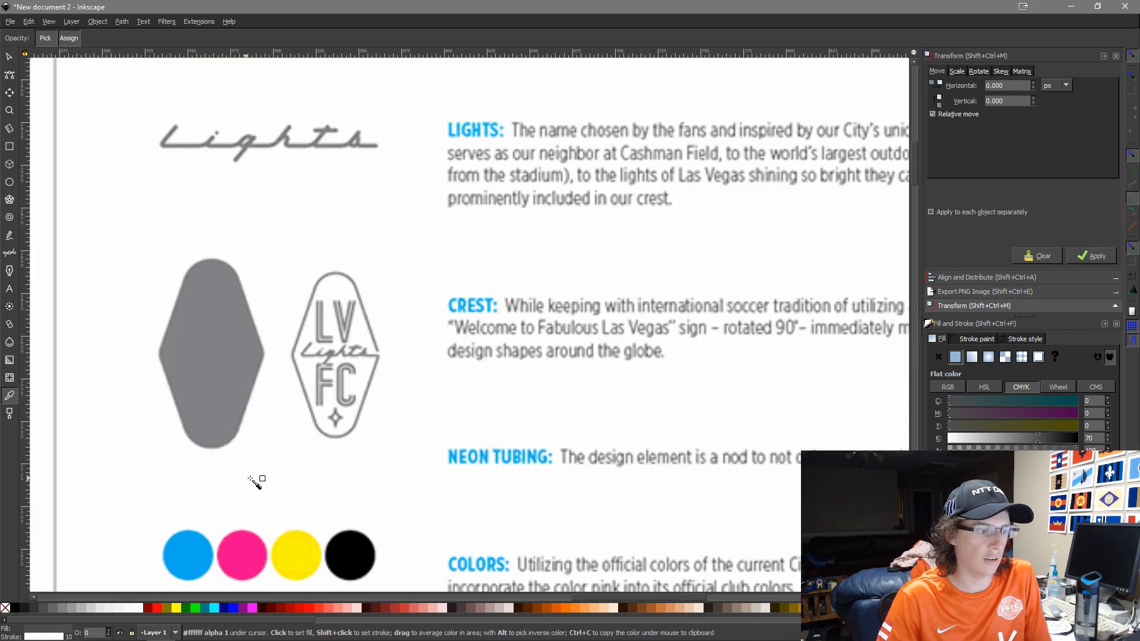
{"action": "scroll", "coordinate": [351, 412], "scroll_direction": "up", "scroll_amount": 3}
{"action": "scroll", "coordinate": [351, 412], "scroll_direction": "up", "scroll_amount": 3}
{"action": "left_click", "coordinate": [354, 407]}
{"action": "scroll", "coordinate": [458, 461], "scroll_direction": "down", "scroll_amount": 4}
{"action": "scroll", "coordinate": [582, 338], "scroll_direction": "down", "scroll_amount": 5}
{"action": "key", "text": "s"}
{"action": "scroll", "coordinate": [476, 272], "scroll_direction": "up", "scroll_amount": 6}
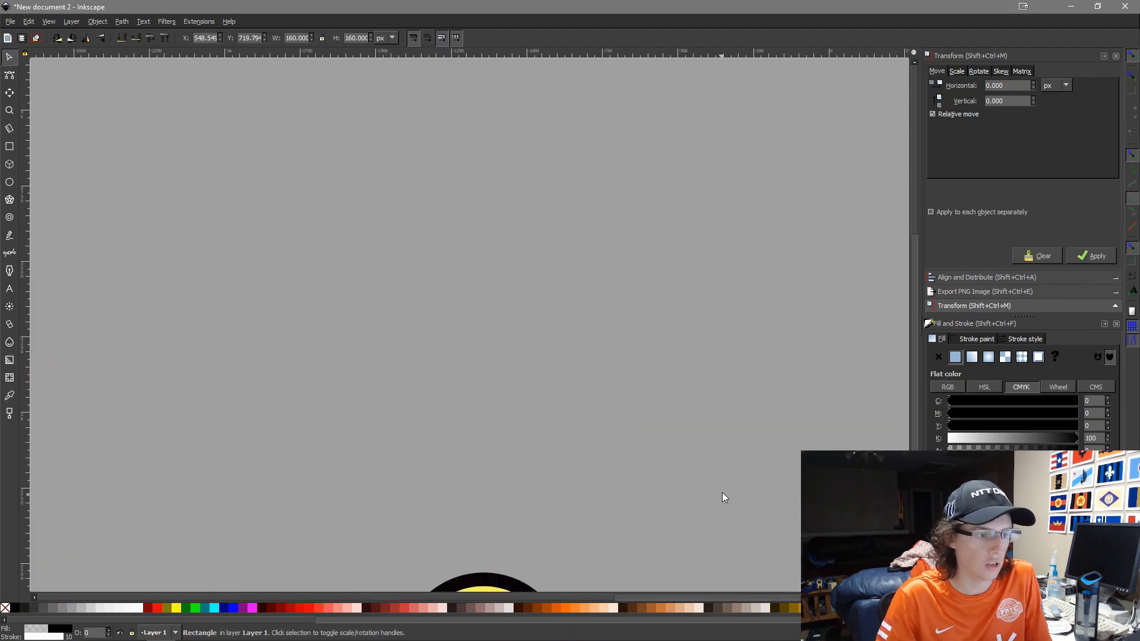
Delete the StoryGraphic sheet from the canvas
{"action": "left_click_drag", "start_coordinate": [720, 497], "coordinate": [333, 117]}
{"action": "left_click_drag", "start_coordinate": [607, 446], "coordinate": [513, 266]}
{"action": "key", "text": "Delete"}
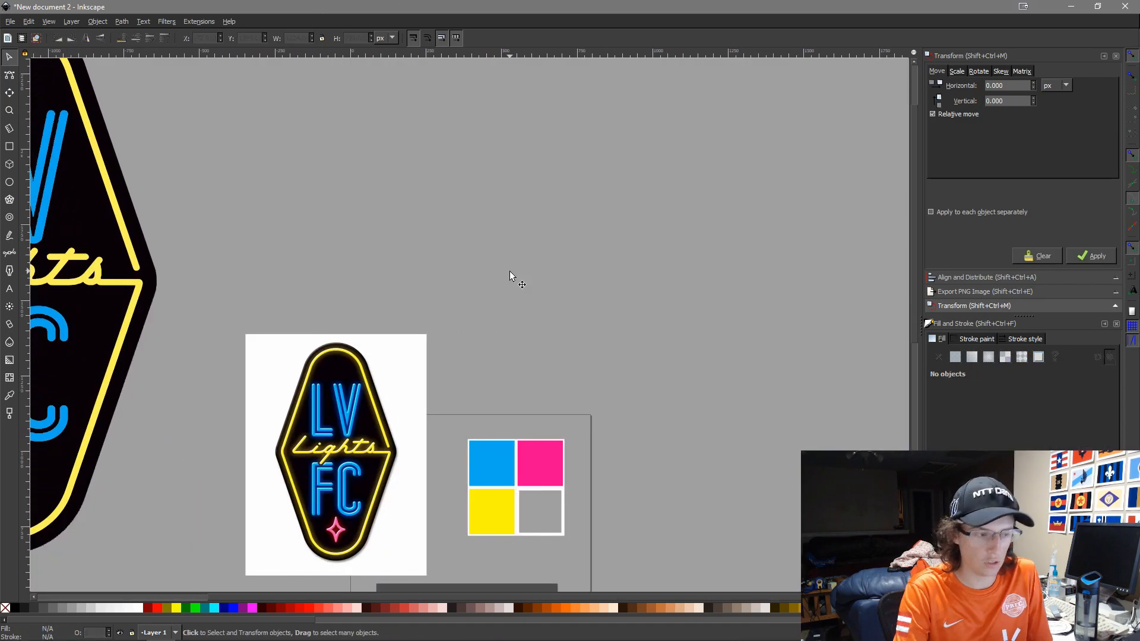
Give the lower-right square of the grid an opaque flat black fill, keeping its white outline
{"action": "scroll", "coordinate": [493, 333], "scroll_direction": "down", "scroll_amount": 5}
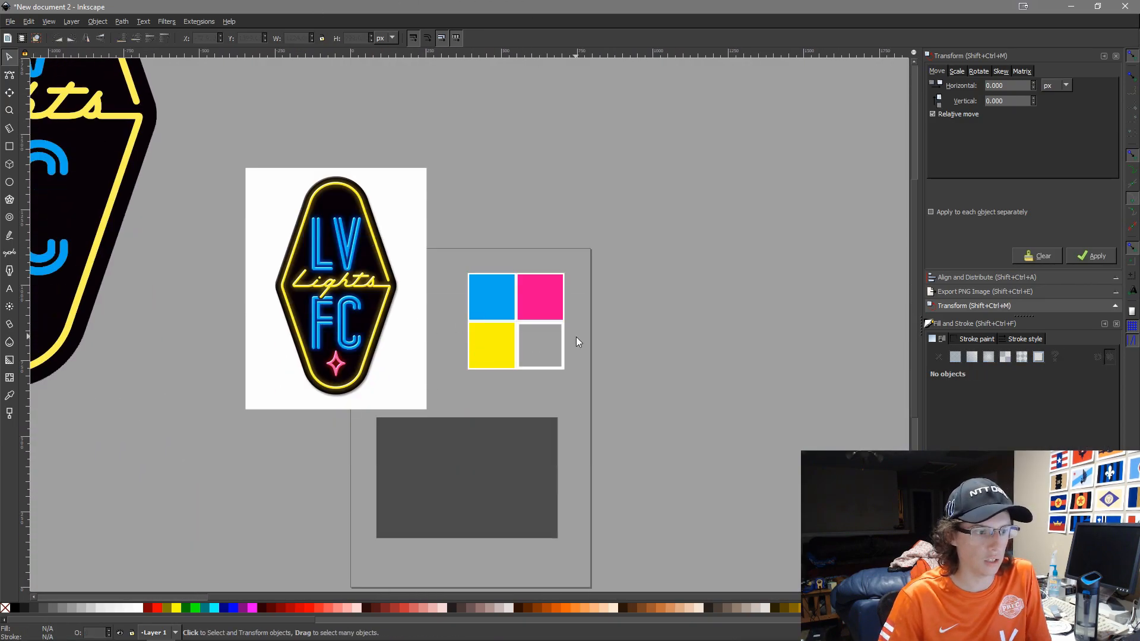
{"action": "left_click", "coordinate": [562, 363]}
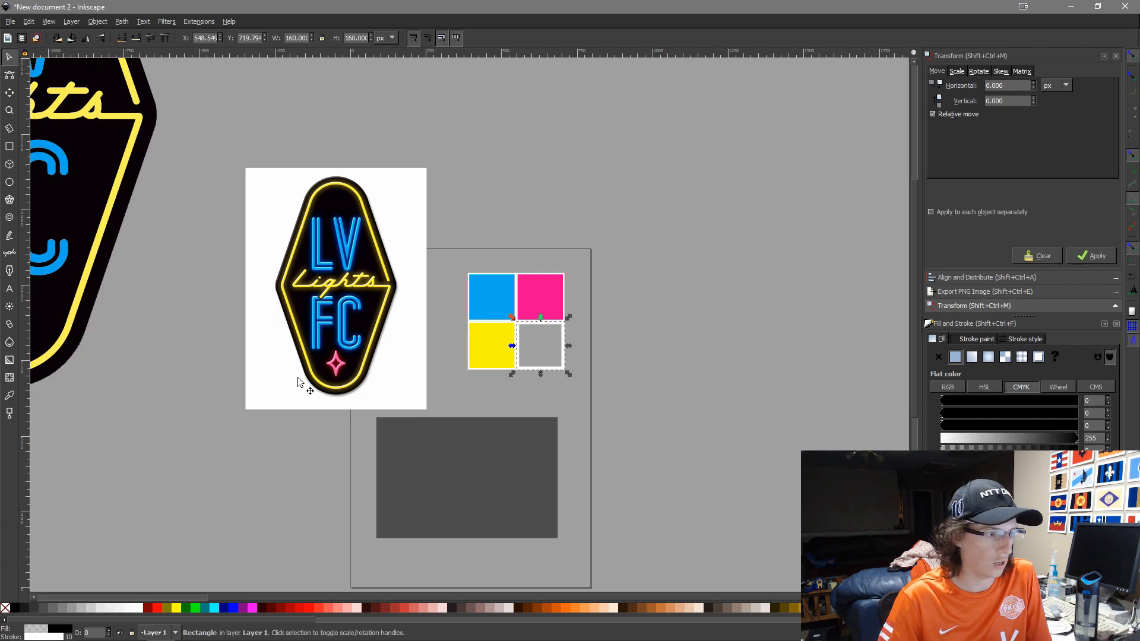
{"action": "key", "text": "d"}
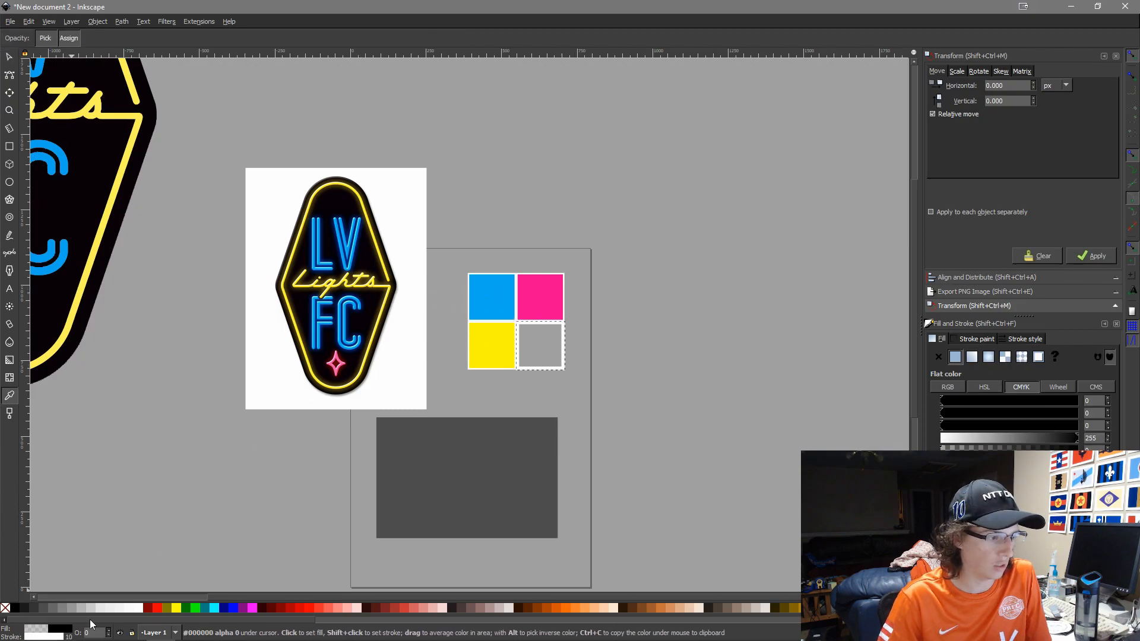
{"action": "key", "text": "s"}
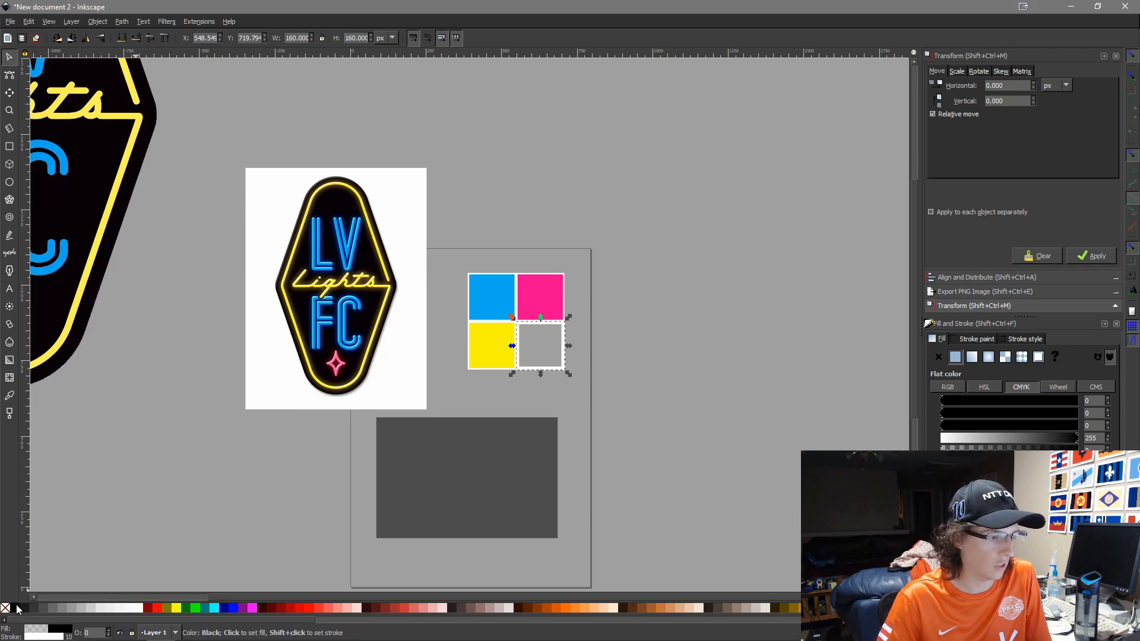
{"action": "left_click", "coordinate": [957, 358]}
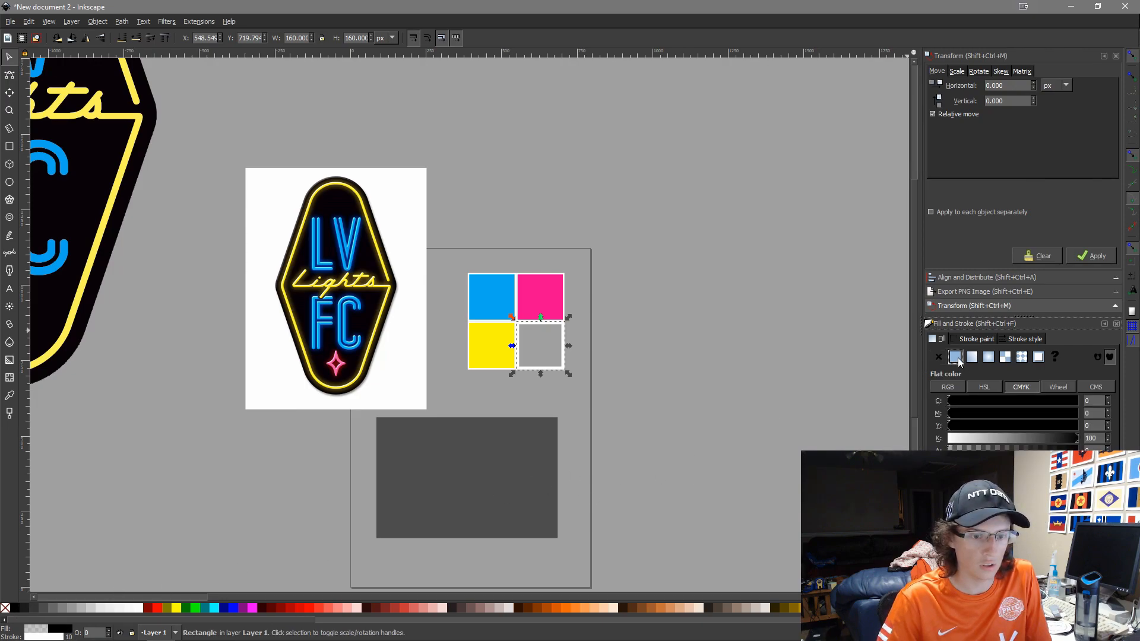
{"action": "left_click", "coordinate": [975, 340]}
{"action": "left_click", "coordinate": [938, 358]}
{"action": "left_click", "coordinate": [955, 358]}
{"action": "left_click", "coordinate": [933, 341]}
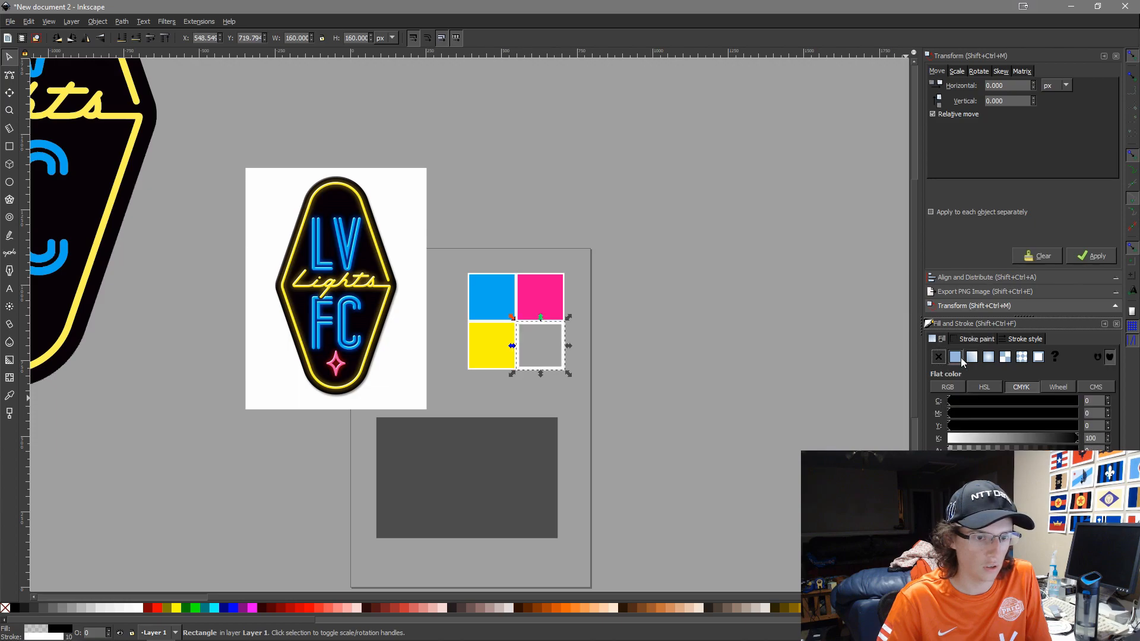
{"action": "left_click", "coordinate": [970, 358]}
{"action": "left_click", "coordinate": [961, 360]}
{"action": "left_click", "coordinate": [724, 436]}
{"action": "scroll", "coordinate": [501, 403], "scroll_direction": "down", "scroll_amount": 1}
{"action": "left_click_drag", "start_coordinate": [528, 421], "coordinate": [613, 339]}
{"action": "scroll", "coordinate": [478, 276], "scroll_direction": "up", "scroll_amount": 2}
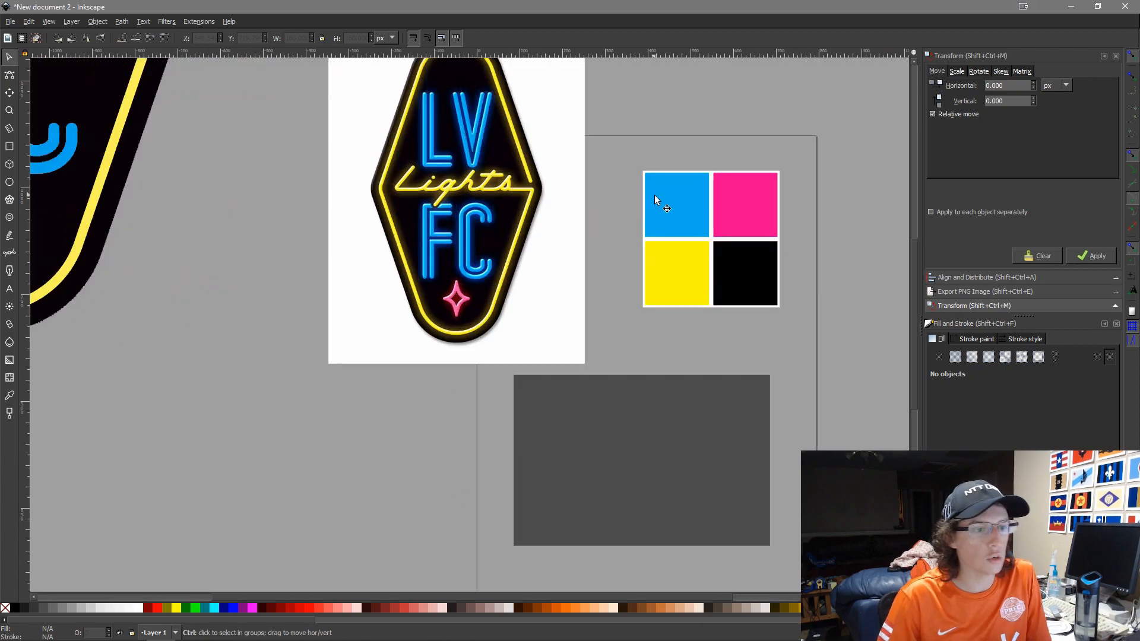
Select the dark gray flag rectangle on the page and lock its width-to-height ratio
{"action": "scroll", "coordinate": [642, 270], "scroll_direction": "down", "scroll_amount": 3}
{"action": "left_click", "coordinate": [605, 357]}
{"action": "left_click", "coordinate": [652, 372]}
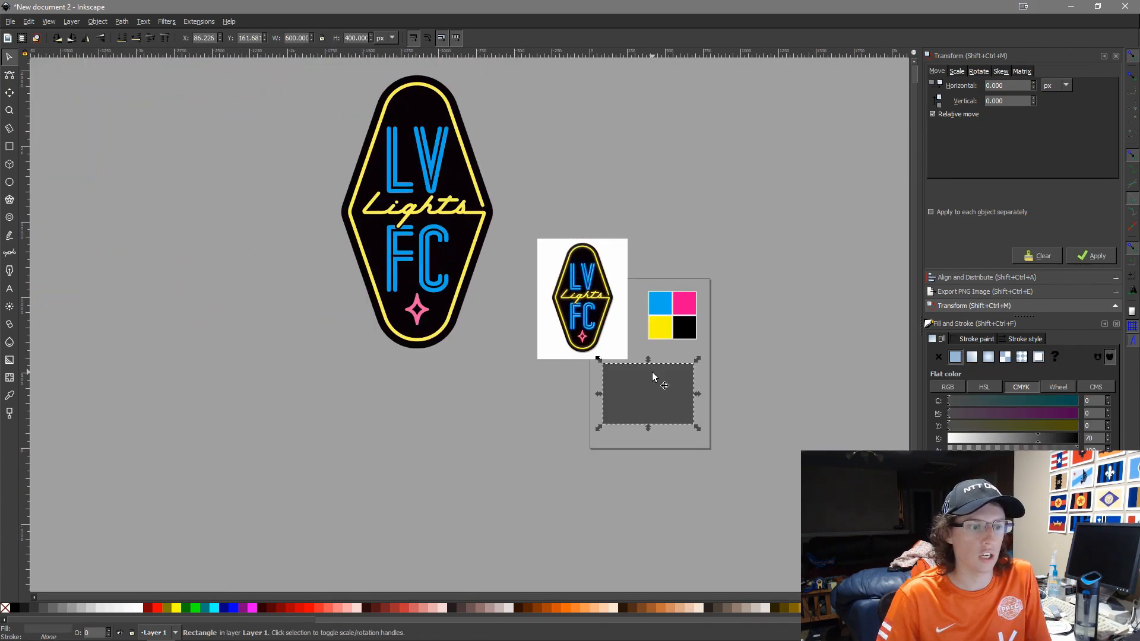
{"action": "scroll", "coordinate": [642, 392], "scroll_direction": "up", "scroll_amount": 4}
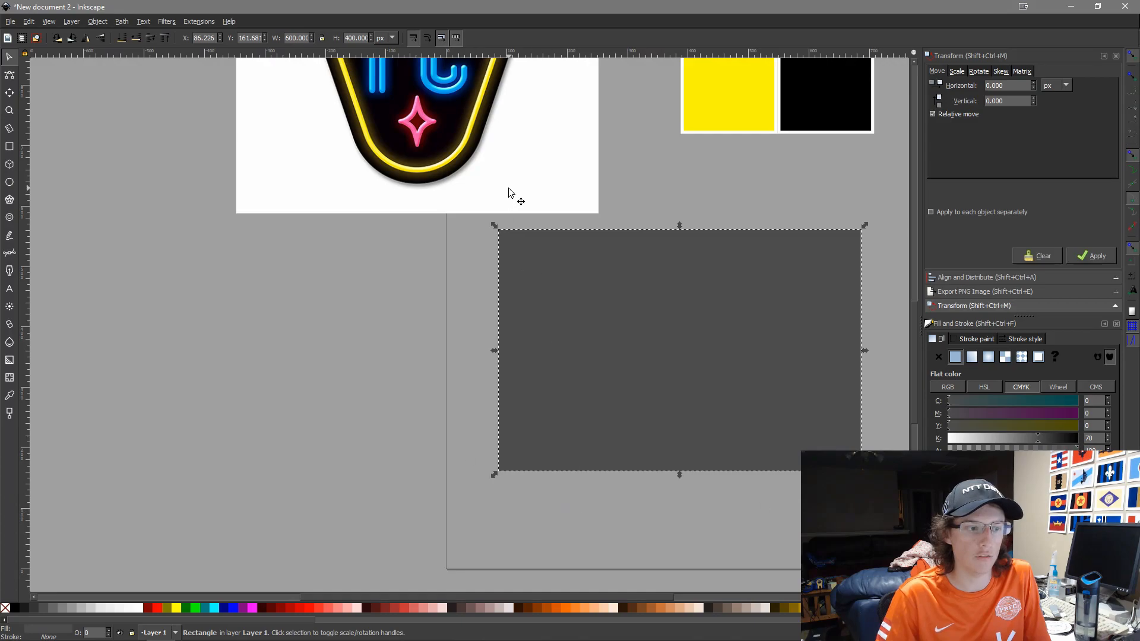
{"action": "left_click_drag", "start_coordinate": [555, 288], "coordinate": [431, 302]}
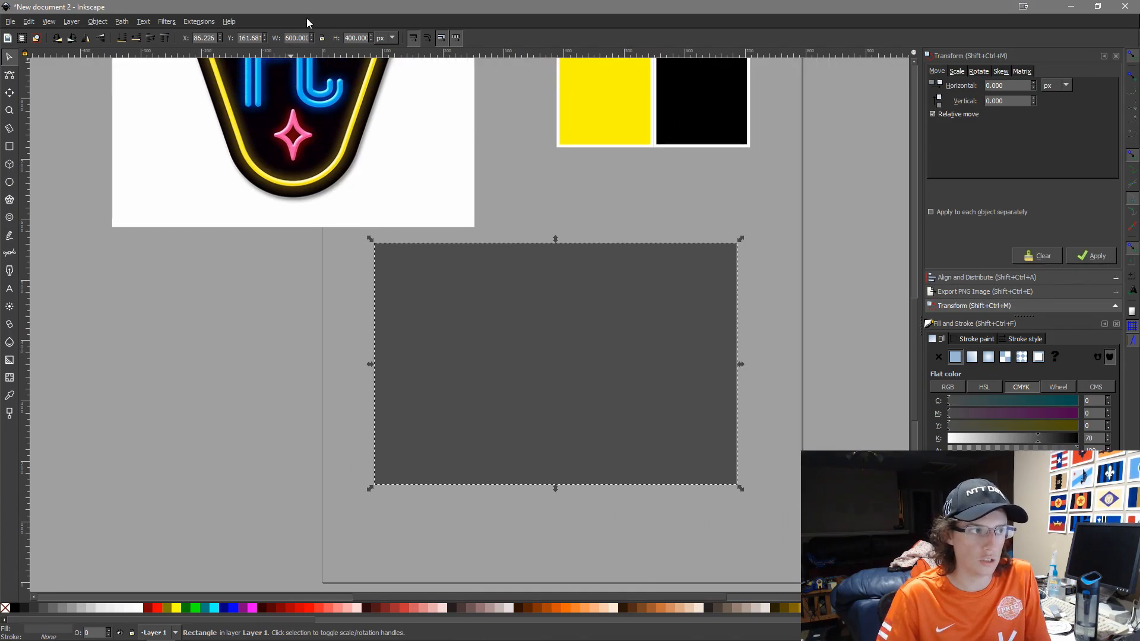
{"action": "left_click", "coordinate": [321, 39]}
{"action": "scroll", "coordinate": [532, 254], "scroll_direction": "down", "scroll_amount": 2}
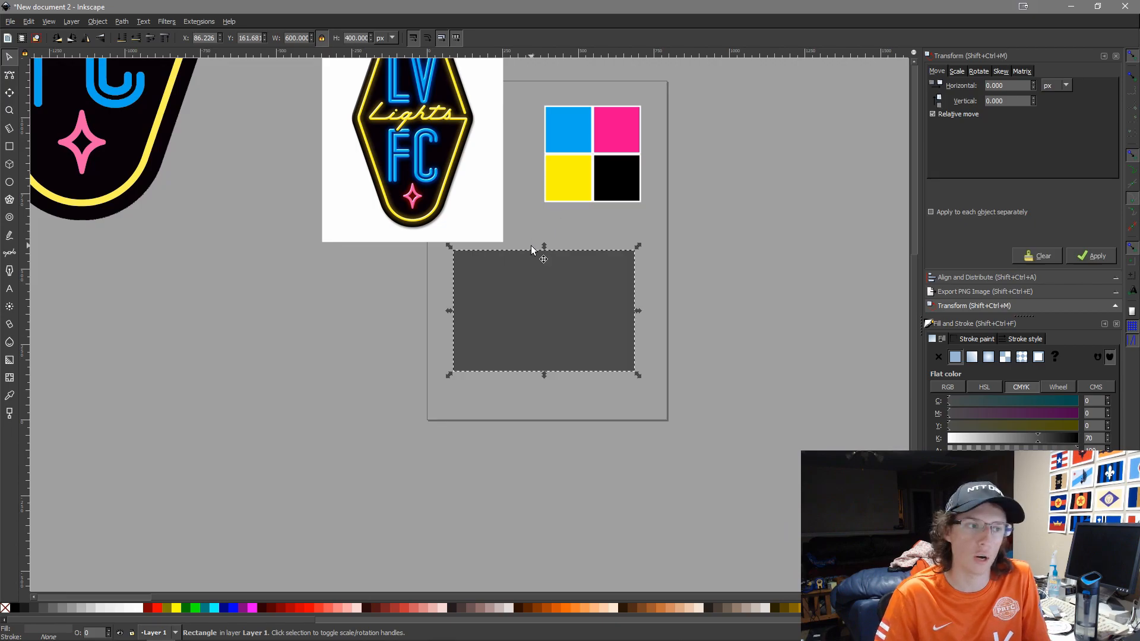
Import the Las Vegas city flag SVG from the Vegas folder
{"action": "left_click_drag", "start_coordinate": [562, 256], "coordinate": [622, 303]}
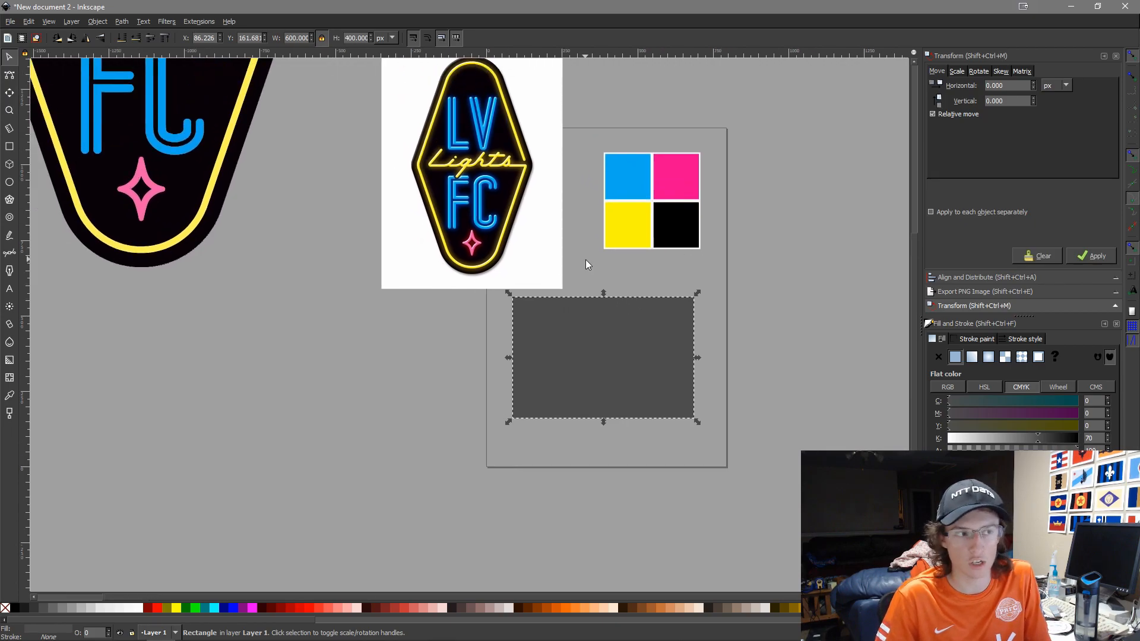
{"action": "scroll", "coordinate": [545, 367], "scroll_direction": "down", "scroll_amount": 3}
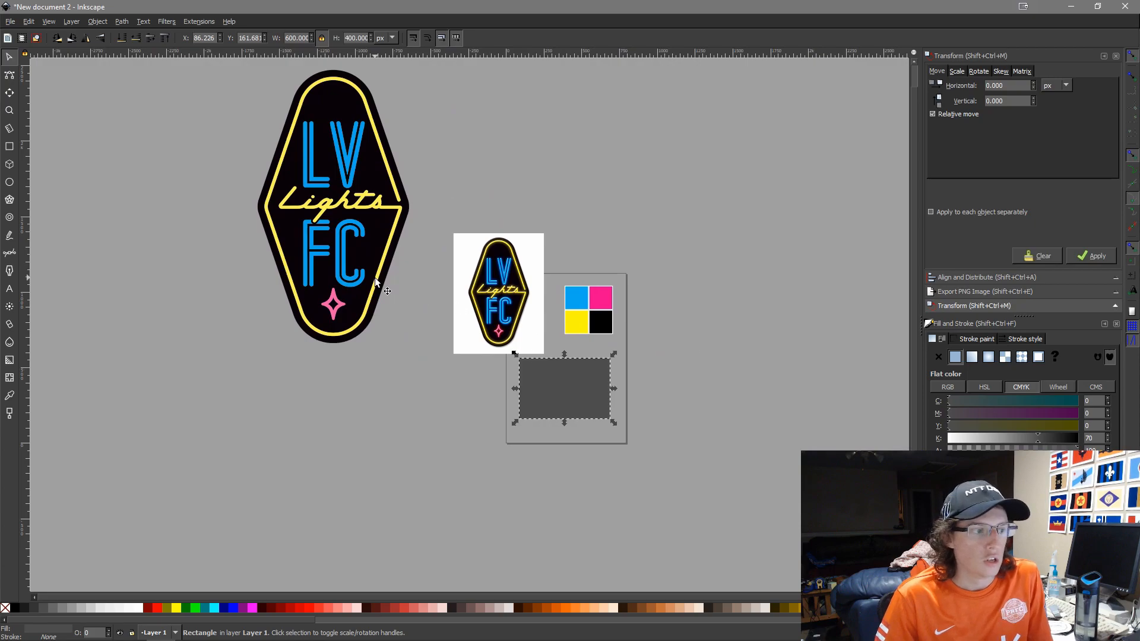
{"action": "key", "text": "ctrl+i"}
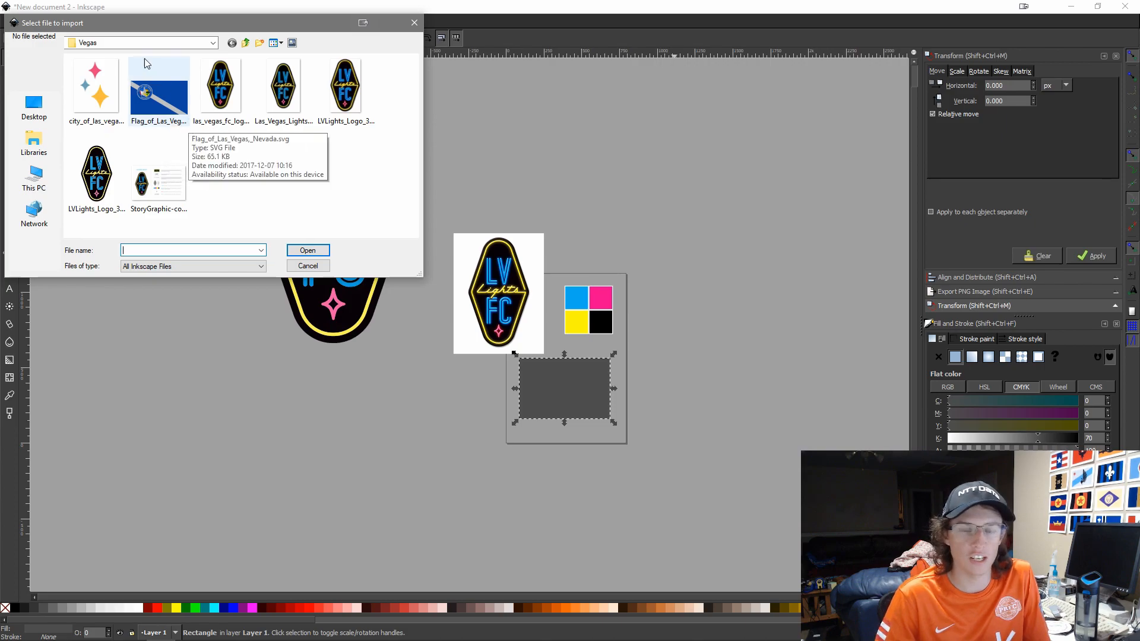
{"action": "double_click", "coordinate": [117, 74]}
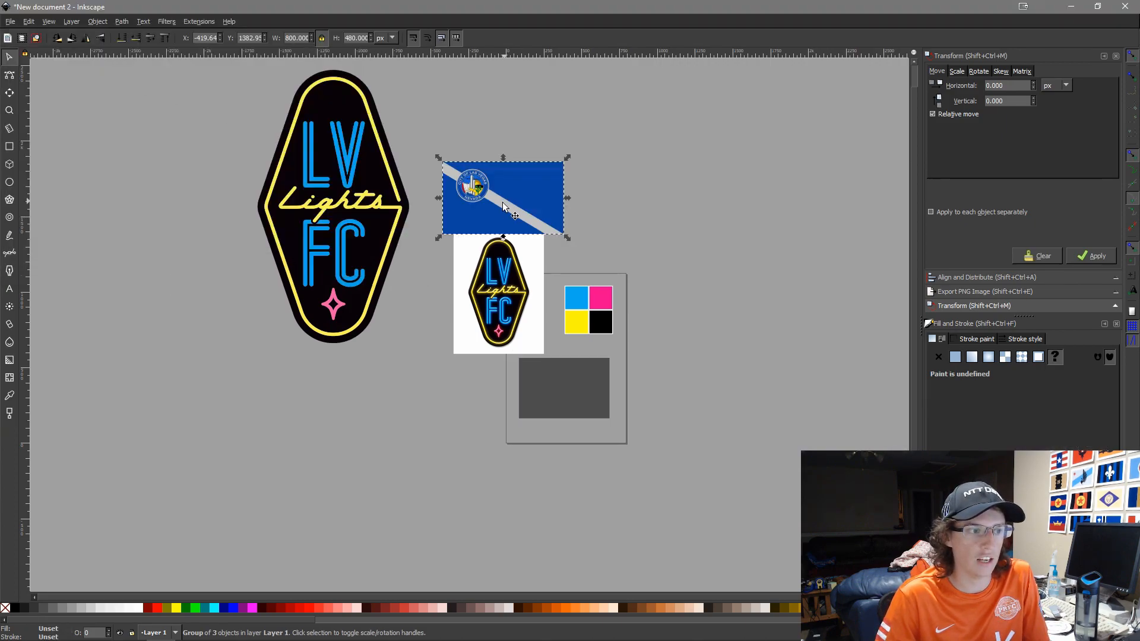
Move the city flag beside the page's right edge and enlarge it proportionally to about 1782 × 1069 px
{"action": "left_click_drag", "start_coordinate": [503, 198], "coordinate": [620, 178]}
{"action": "left_click_drag", "start_coordinate": [694, 210], "coordinate": [800, 340]}
{"action": "left_click_drag", "start_coordinate": [650, 284], "coordinate": [709, 341]}
{"action": "left_click_drag", "start_coordinate": [711, 360], "coordinate": [659, 358]}
Examine the city flag's seal artwork, diagonal gray stripe and colors in comparison with the club's palette
{"action": "scroll", "coordinate": [636, 159], "scroll_direction": "up", "scroll_amount": 5}
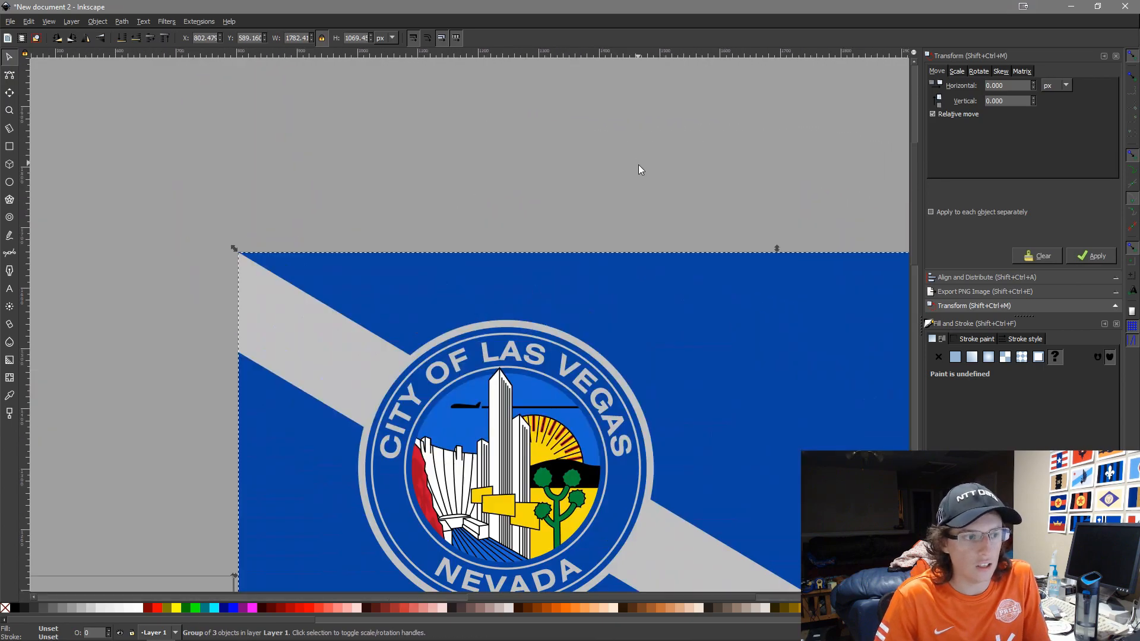
{"action": "scroll", "coordinate": [613, 406], "scroll_direction": "down", "scroll_amount": 4}
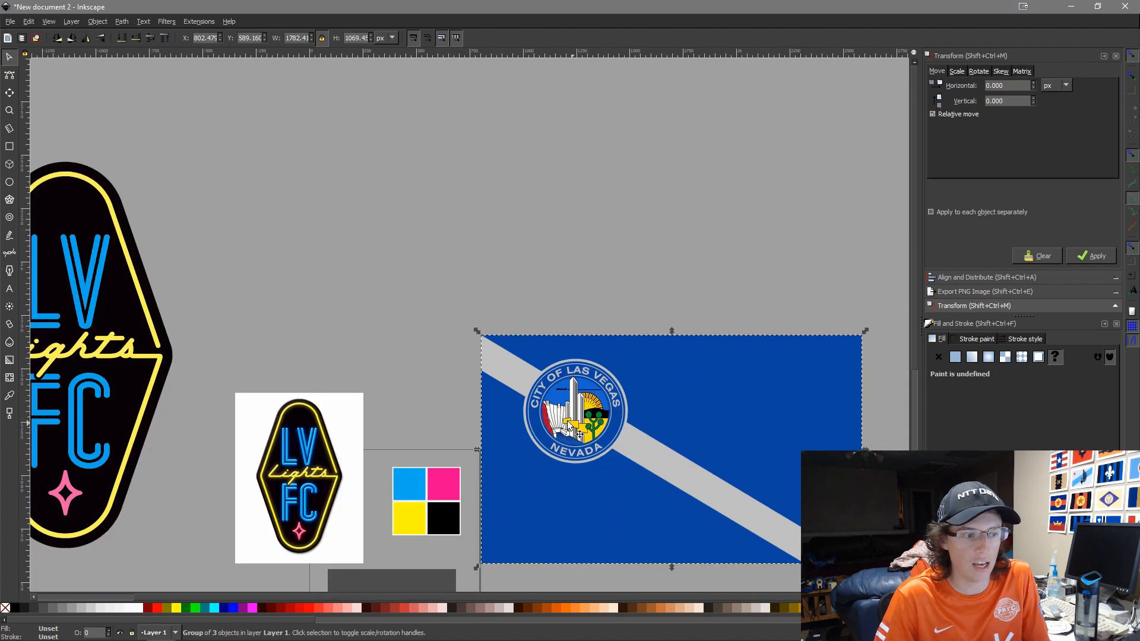
{"action": "scroll", "coordinate": [577, 503], "scroll_direction": "up", "scroll_amount": 6}
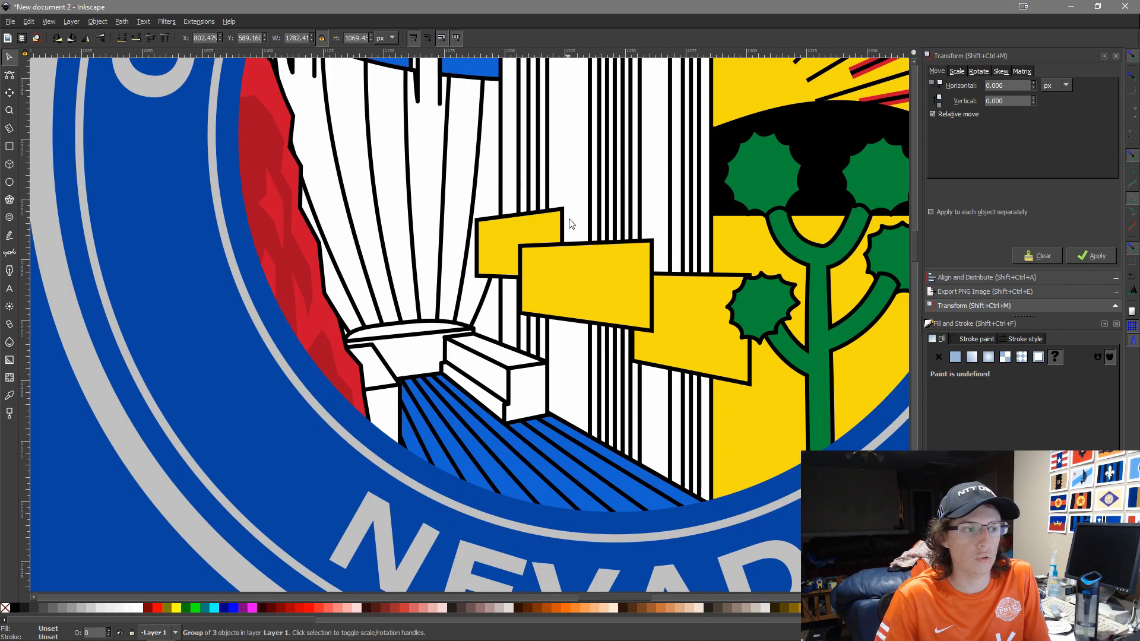
{"action": "scroll", "coordinate": [760, 181], "scroll_direction": "down", "scroll_amount": 6}
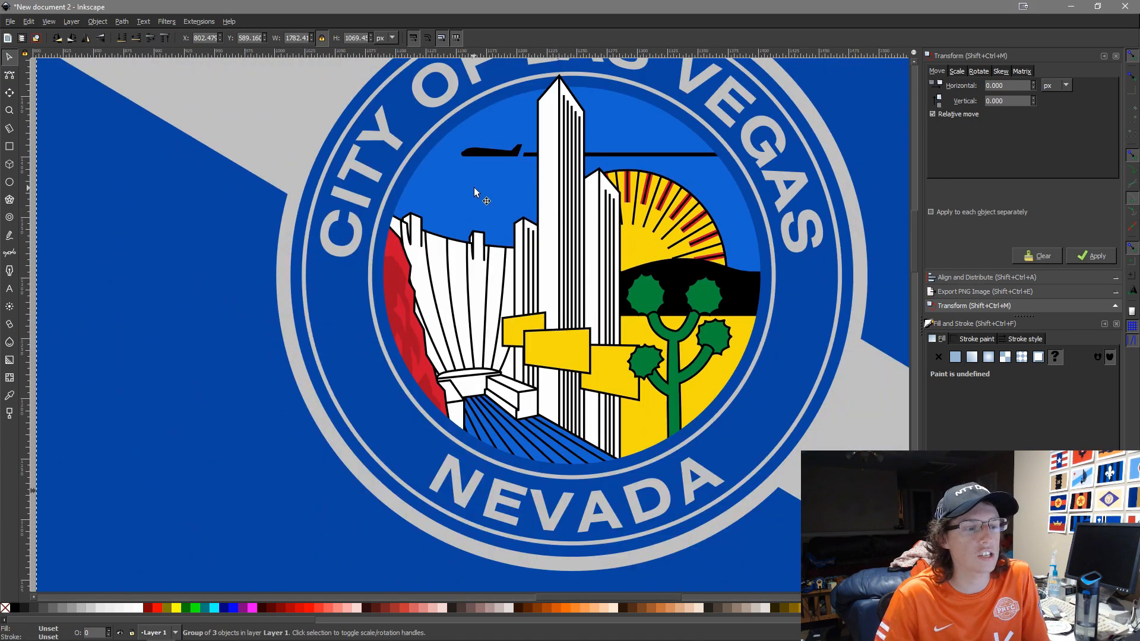
{"action": "scroll", "coordinate": [510, 394], "scroll_direction": "down", "scroll_amount": 2}
{"action": "scroll", "coordinate": [467, 353], "scroll_direction": "up", "scroll_amount": 3}
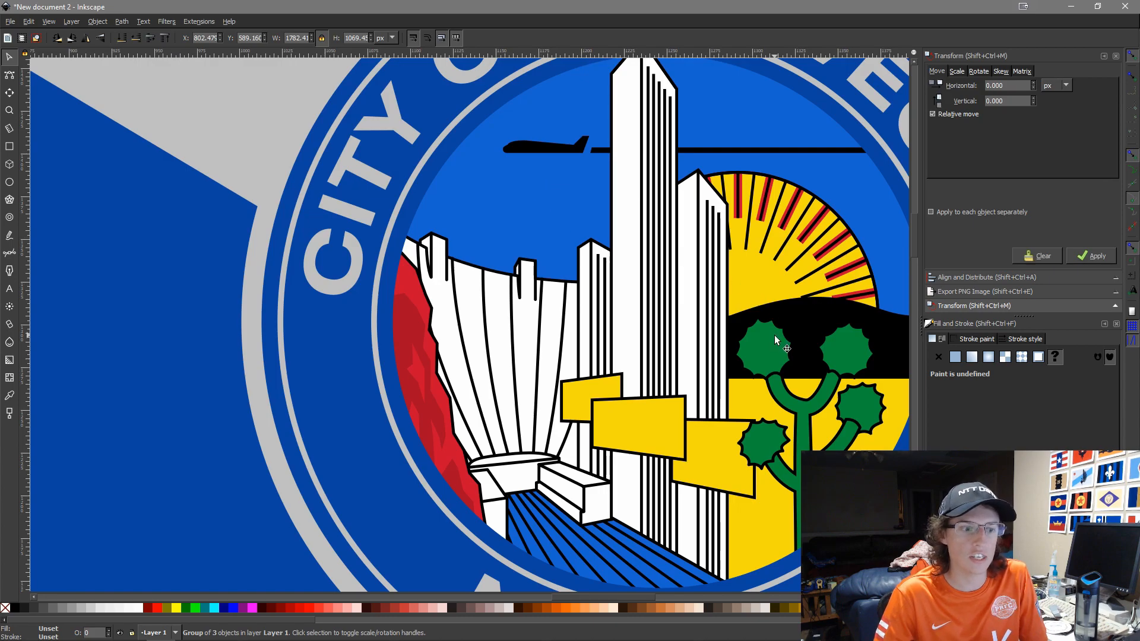
{"action": "scroll", "coordinate": [775, 339], "scroll_direction": "down", "scroll_amount": 4}
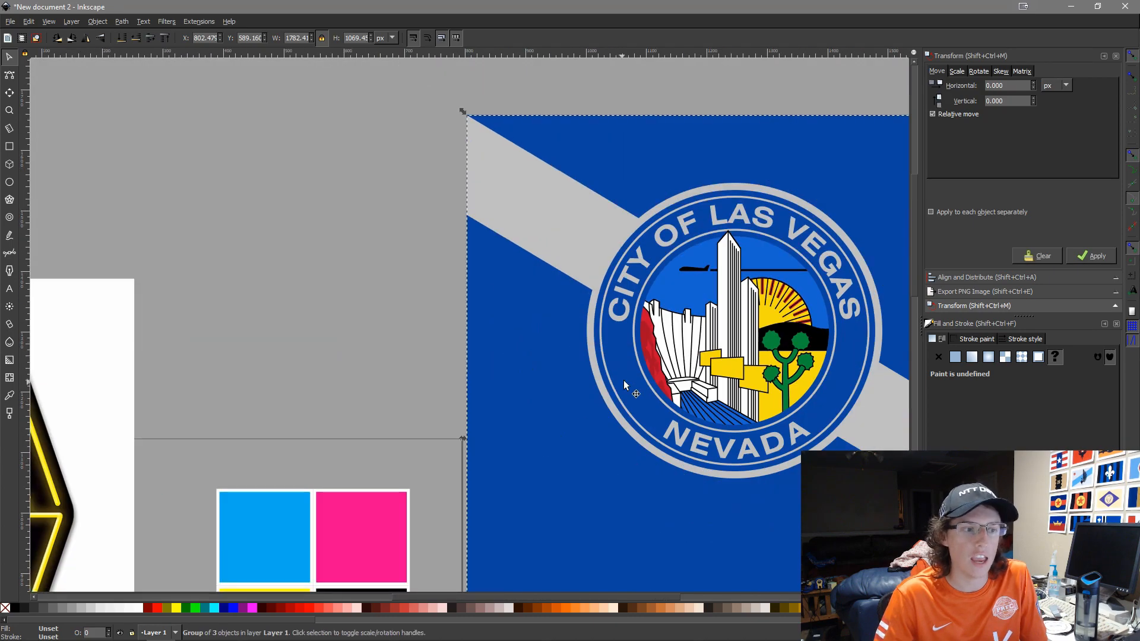
{"action": "scroll", "coordinate": [504, 200], "scroll_direction": "down", "scroll_amount": 2}
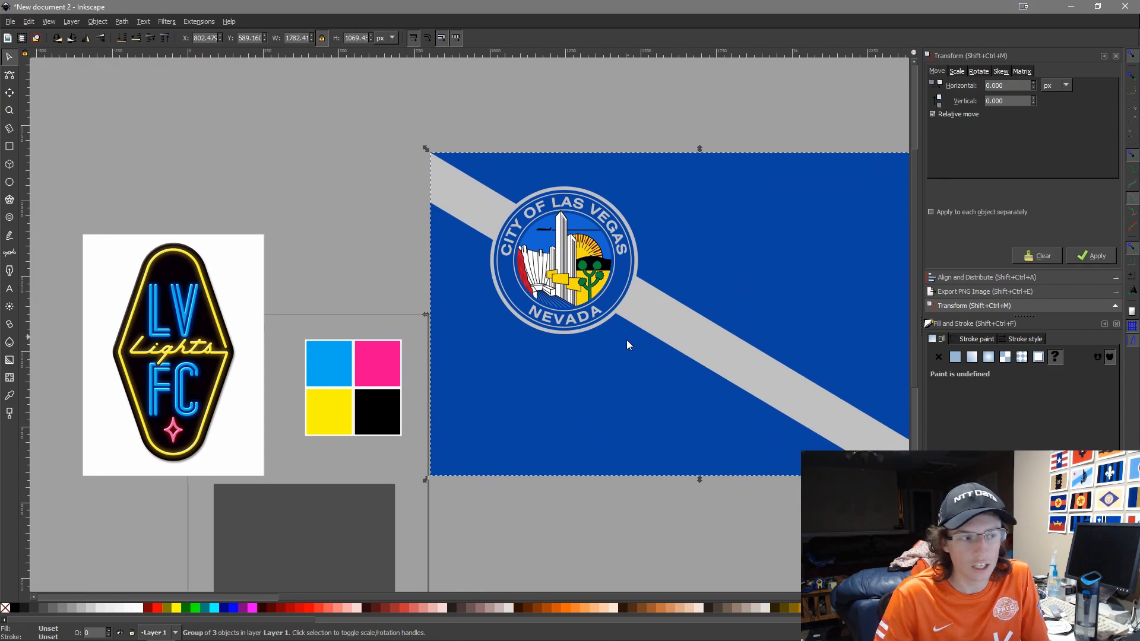
{"action": "scroll", "coordinate": [624, 341], "scroll_direction": "down", "scroll_amount": 1}
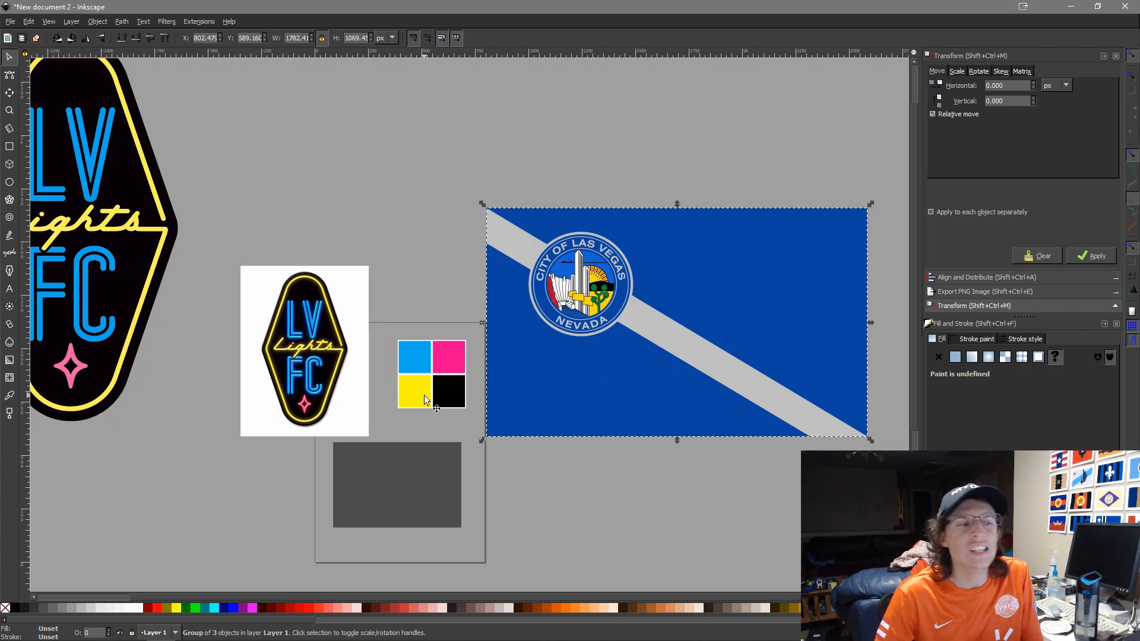
Move the white-background crest image up so it sits above the page, clear of the palette and flag rectangle
{"action": "left_click_drag", "start_coordinate": [557, 489], "coordinate": [721, 370]}
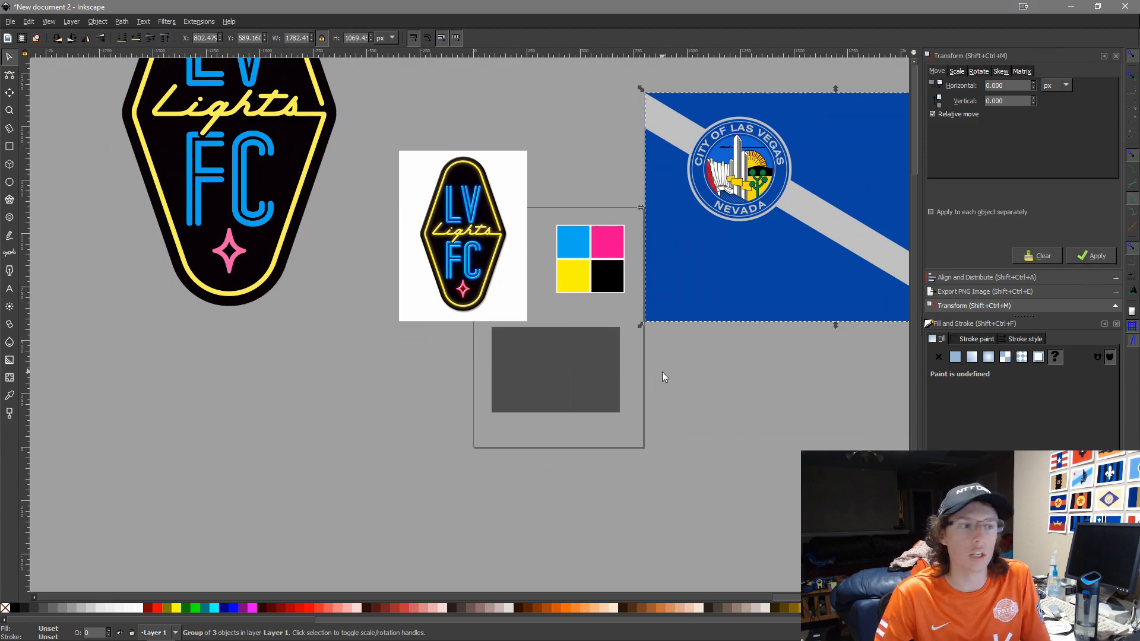
{"action": "scroll", "coordinate": [600, 370], "scroll_direction": "up", "scroll_amount": 2}
{"action": "scroll", "coordinate": [539, 344], "scroll_direction": "up", "scroll_amount": 2}
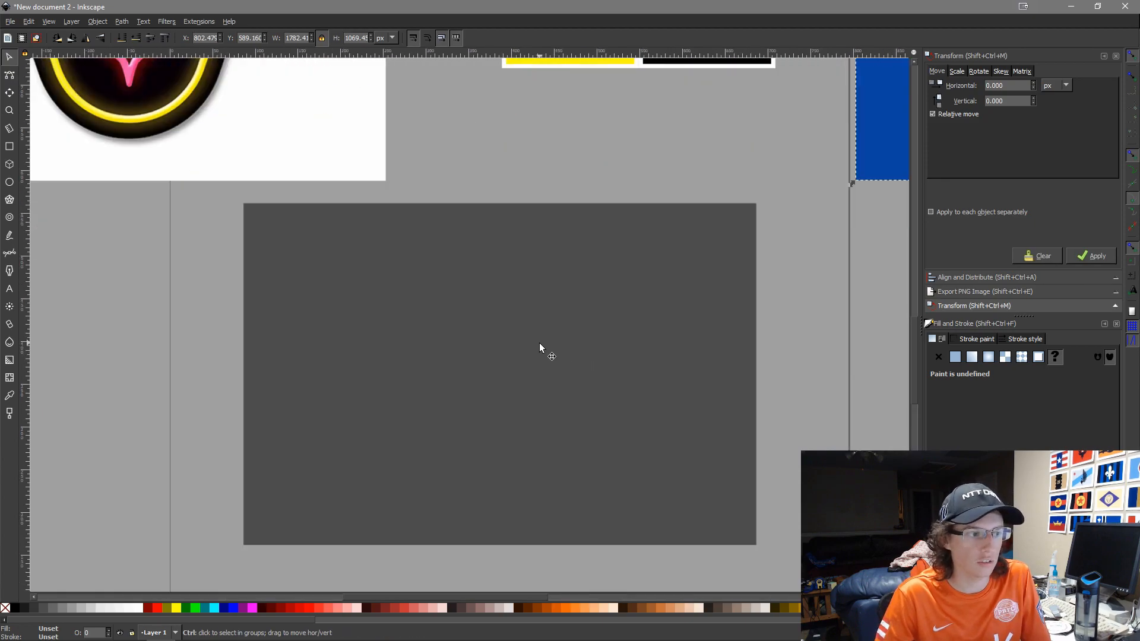
{"action": "scroll", "coordinate": [539, 345], "scroll_direction": "down", "scroll_amount": 3}
{"action": "scroll", "coordinate": [528, 344], "scroll_direction": "down", "scroll_amount": 1}
{"action": "left_click_drag", "start_coordinate": [428, 256], "coordinate": [452, 122]}
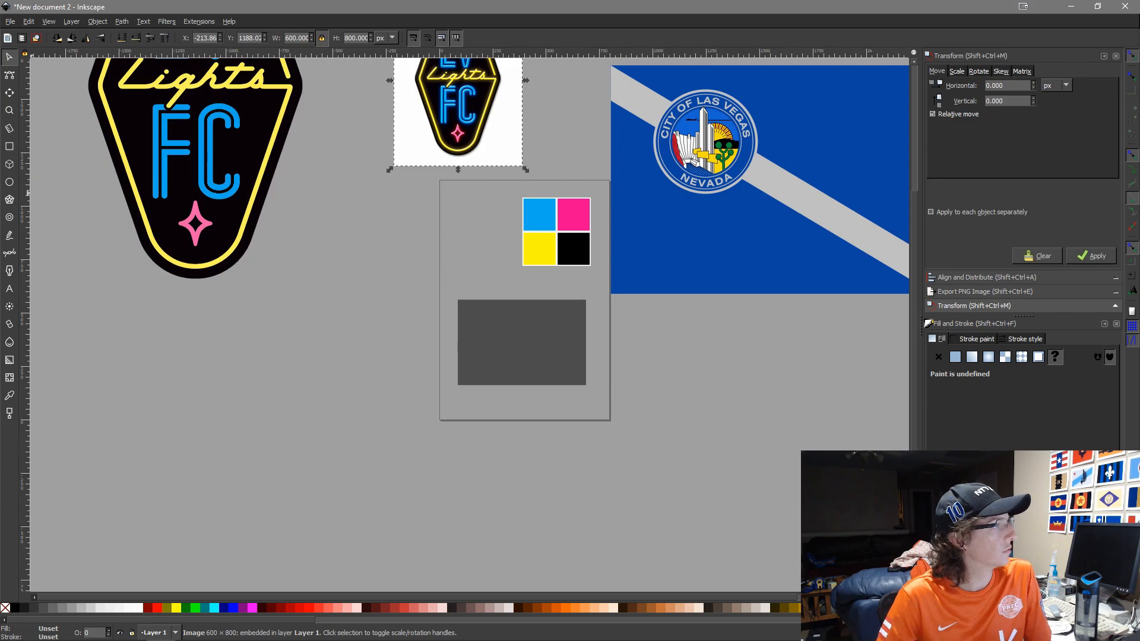
{"action": "left_click_drag", "start_coordinate": [456, 261], "coordinate": [440, 312]}
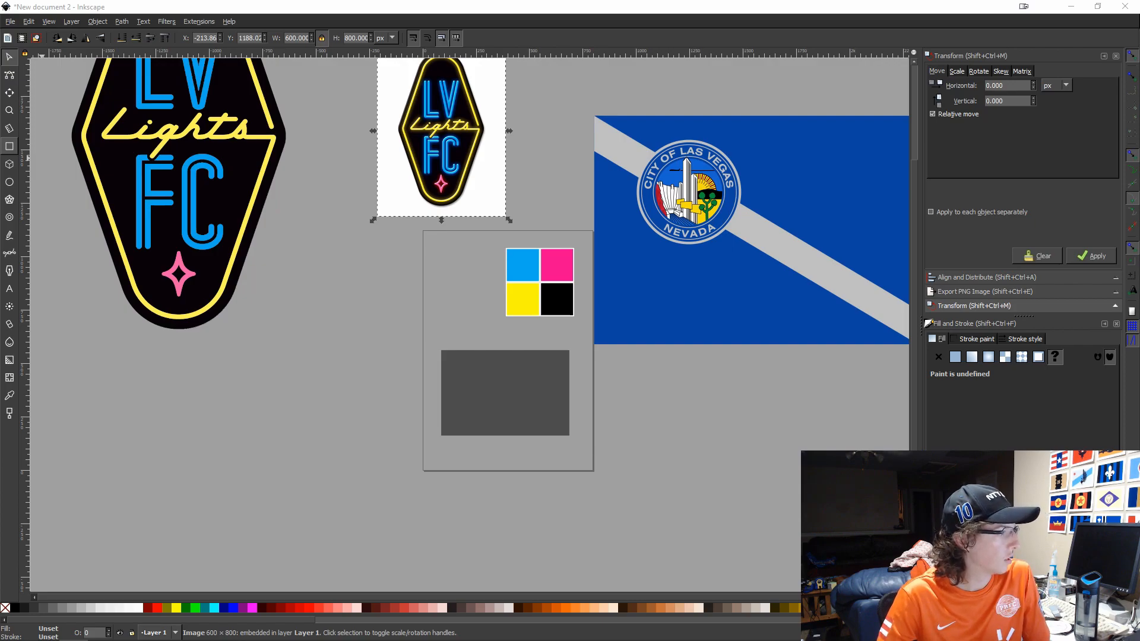
Browse the import files up to the Source folder and rename 81p4F9AwSZL.jpg as Jersey
{"action": "left_click", "coordinate": [360, 408]}
{"action": "key", "text": "ctrl+i"}
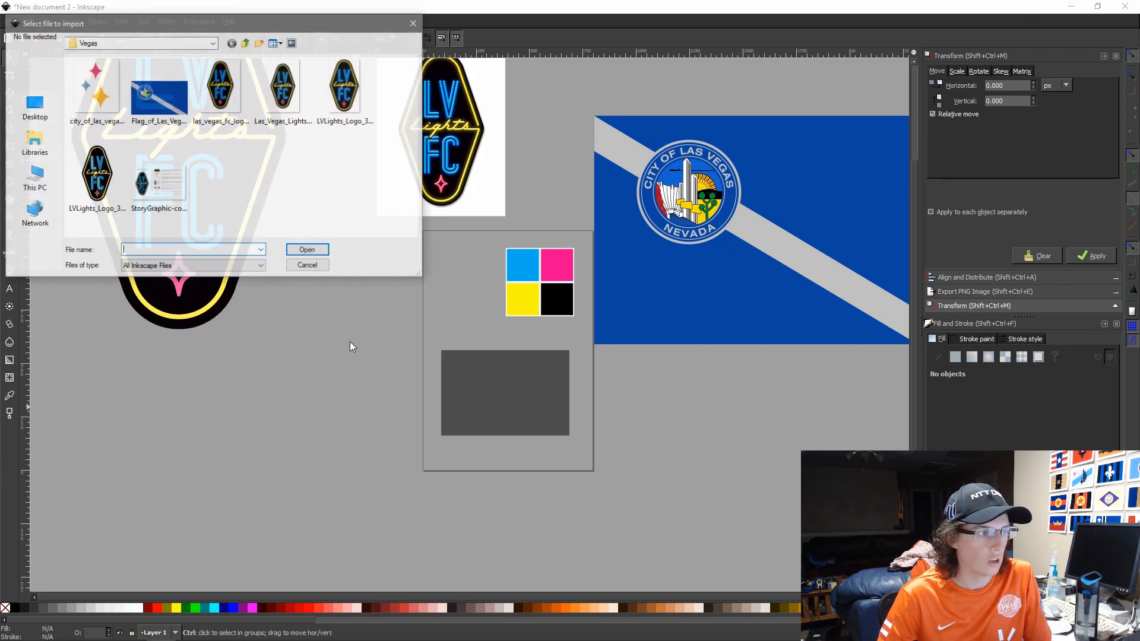
{"action": "left_click", "coordinate": [246, 43]}
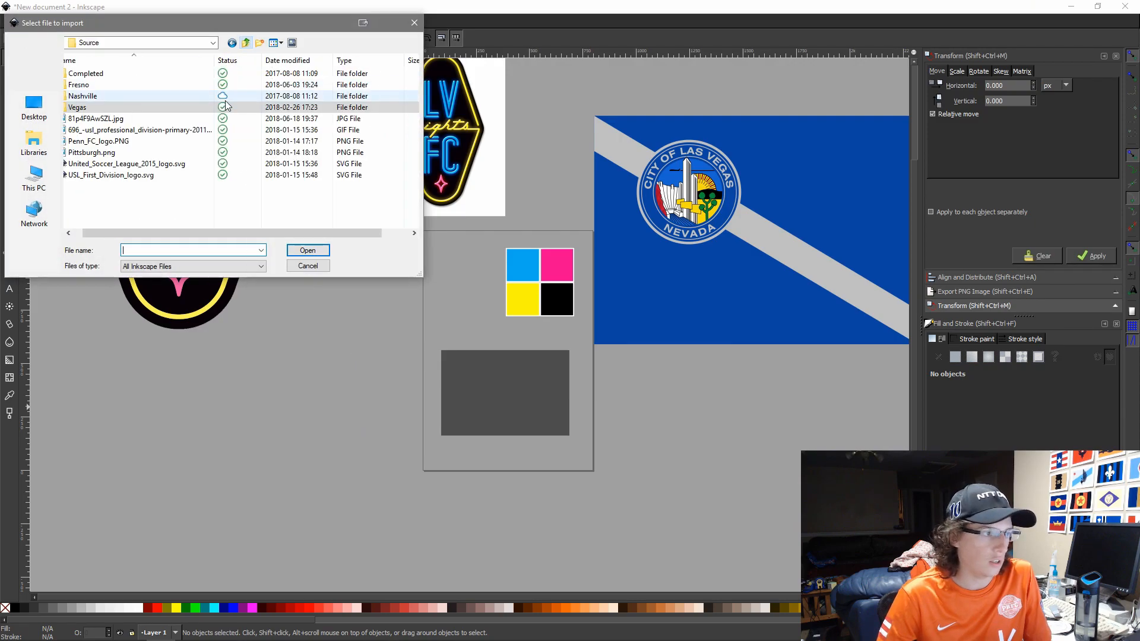
{"action": "left_click", "coordinate": [107, 118]}
{"action": "left_click", "coordinate": [107, 118]}
{"action": "type", "text": "Jersey"}
{"action": "key", "text": "Return"}
Put Jersey.jpg into the Vegas folder with the other club references
{"action": "key", "text": "Up"}
{"action": "key", "text": "Up"}
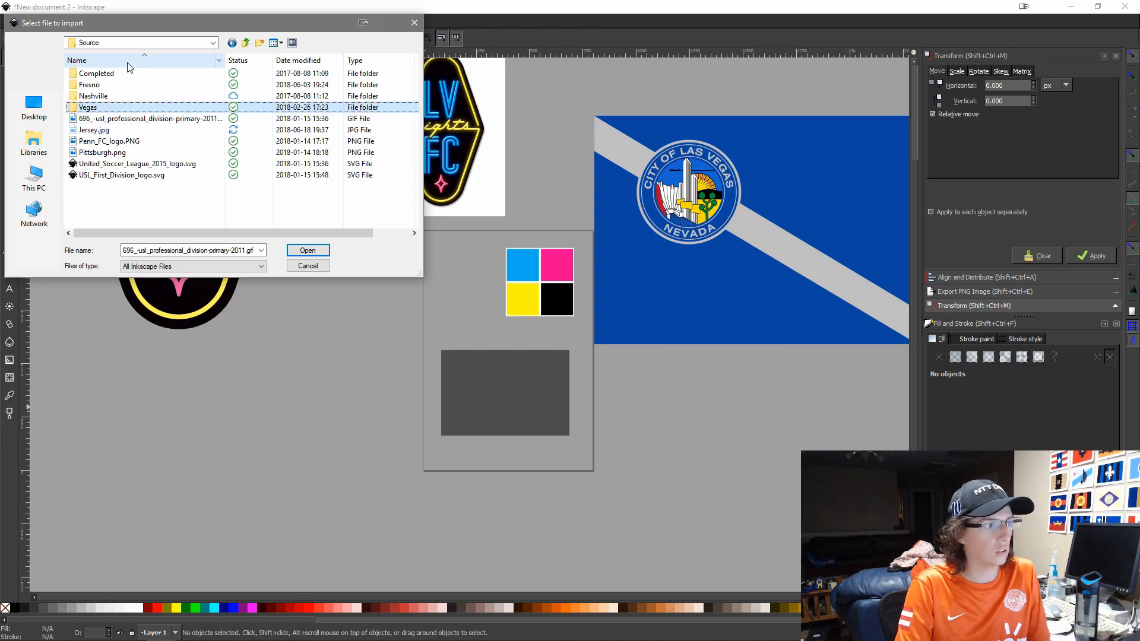
{"action": "key", "text": "Return"}
{"action": "key", "text": "ctrl+v"}
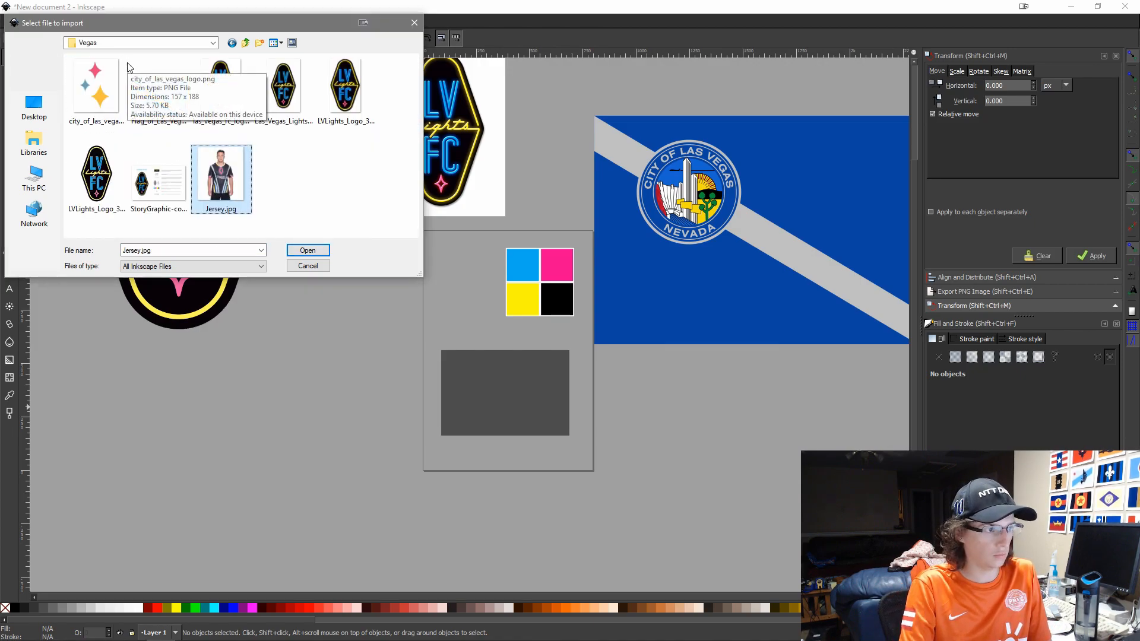
Insert Jersey.jpg into the drawing and move it so it sits above the Las Vegas city flag
{"action": "key", "text": "Escape"}
{"action": "key", "text": "ctrl+v"}
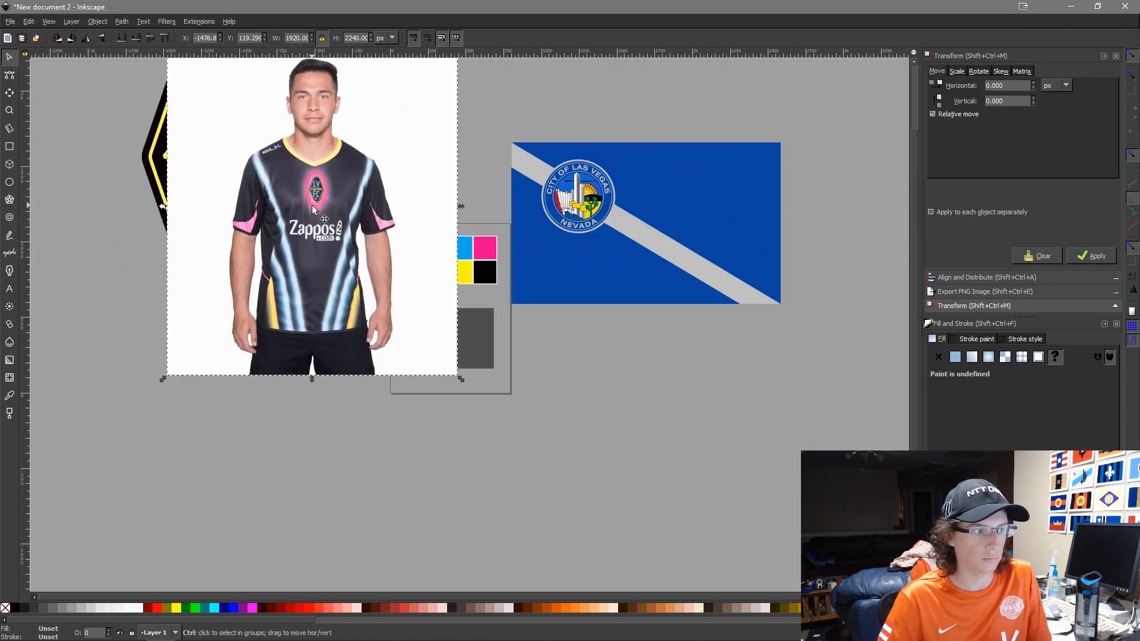
{"action": "scroll", "coordinate": [312, 205], "scroll_direction": "down", "scroll_amount": 3}
{"action": "scroll", "coordinate": [261, 258], "scroll_direction": "up", "scroll_amount": 7}
{"action": "scroll", "coordinate": [330, 223], "scroll_direction": "down", "scroll_amount": 3}
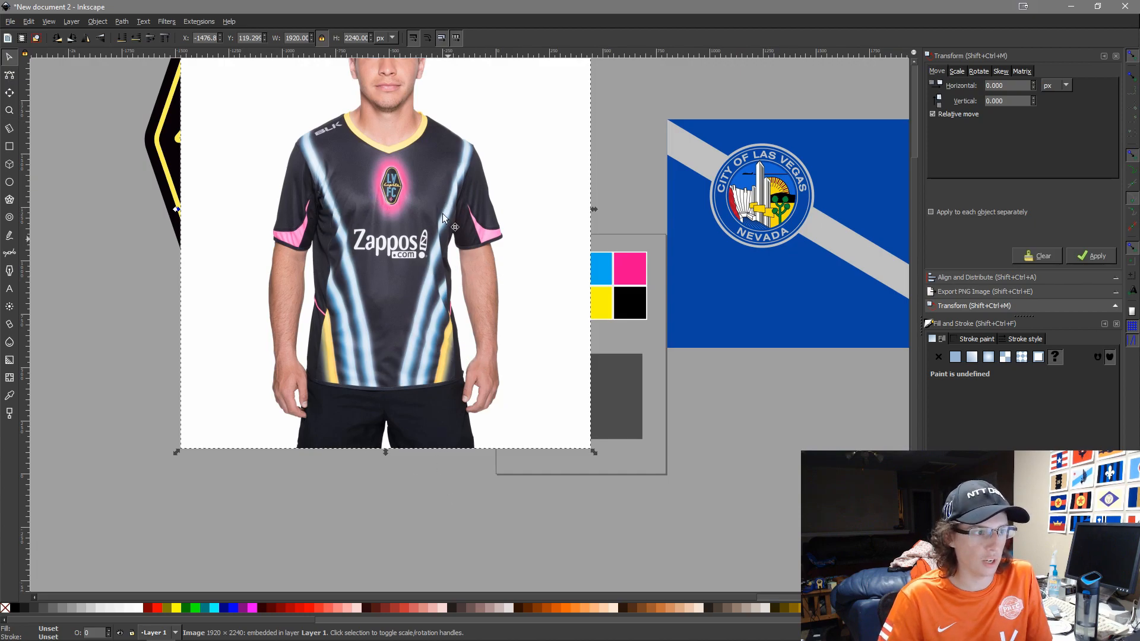
{"action": "scroll", "coordinate": [395, 178], "scroll_direction": "up", "scroll_amount": 3}
{"action": "scroll", "coordinate": [379, 284], "scroll_direction": "up", "scroll_amount": 2}
{"action": "scroll", "coordinate": [379, 279], "scroll_direction": "down", "scroll_amount": 4}
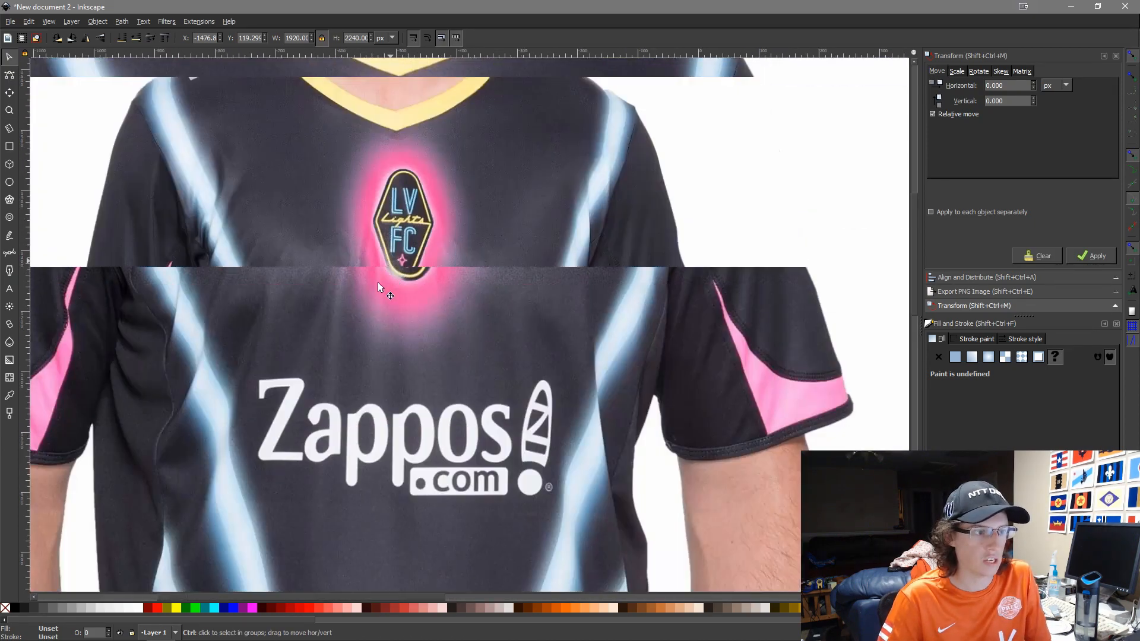
{"action": "scroll", "coordinate": [277, 353], "scroll_direction": "down", "scroll_amount": 3}
{"action": "left_click_drag", "start_coordinate": [285, 428], "coordinate": [614, 206]}
{"action": "left_click_drag", "start_coordinate": [654, 438], "coordinate": [737, 342]}
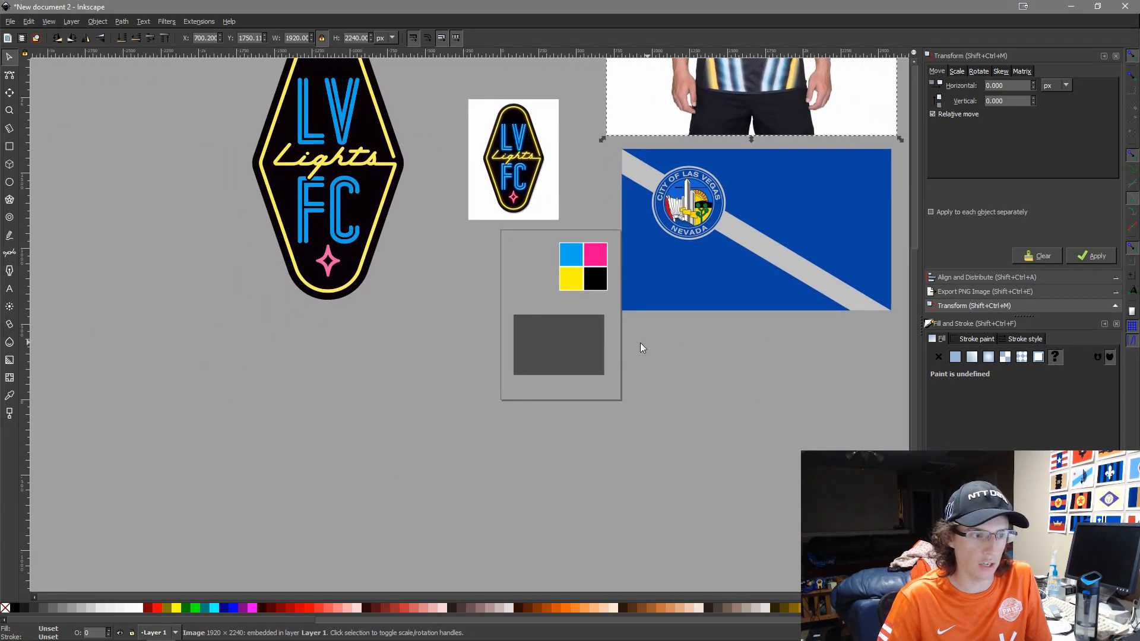
Fill the gray flag rectangle with the black sampled from the club palette
{"action": "left_click_drag", "start_coordinate": [581, 356], "coordinate": [704, 320]}
{"action": "scroll", "coordinate": [704, 319], "scroll_direction": "up", "scroll_amount": 4}
{"action": "left_click", "coordinate": [707, 322]}
{"action": "key", "text": "d"}
{"action": "scroll", "coordinate": [842, 326], "scroll_direction": "down", "scroll_amount": 4}
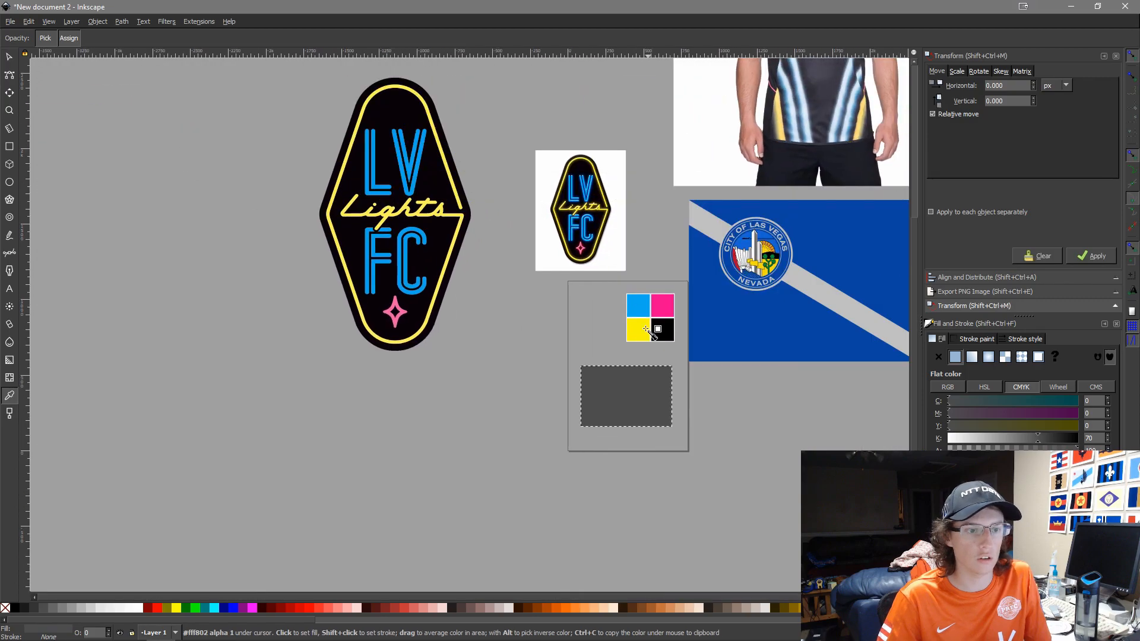
{"action": "scroll", "coordinate": [680, 327], "scroll_direction": "up", "scroll_amount": 3}
{"action": "left_click", "coordinate": [680, 328]}
{"action": "scroll", "coordinate": [823, 386], "scroll_direction": "down", "scroll_amount": 3}
{"action": "key", "text": "s"}
Separate the pink star from the large LV Lights crest and move it out beside the crest
{"action": "scroll", "coordinate": [833, 414], "scroll_direction": "down", "scroll_amount": 4}
{"action": "left_click_drag", "start_coordinate": [703, 384], "coordinate": [478, 347]}
{"action": "scroll", "coordinate": [416, 327], "scroll_direction": "up", "scroll_amount": 4}
{"action": "scroll", "coordinate": [301, 294], "scroll_direction": "up", "scroll_amount": 4}
{"action": "left_click", "coordinate": [296, 234]}
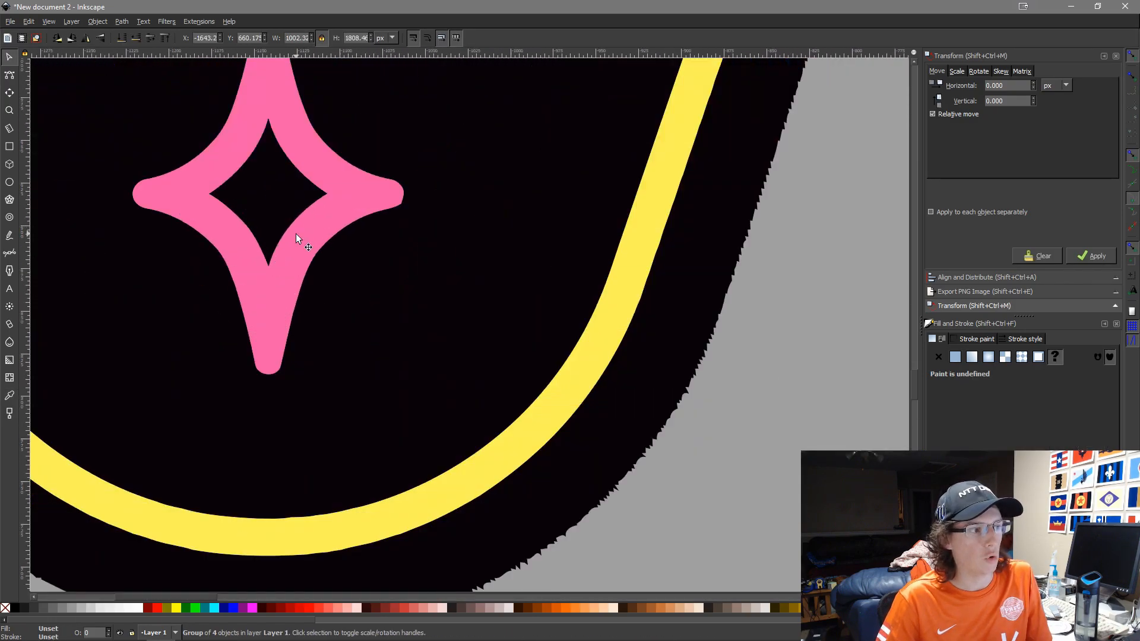
{"action": "left_click", "coordinate": [838, 414]}
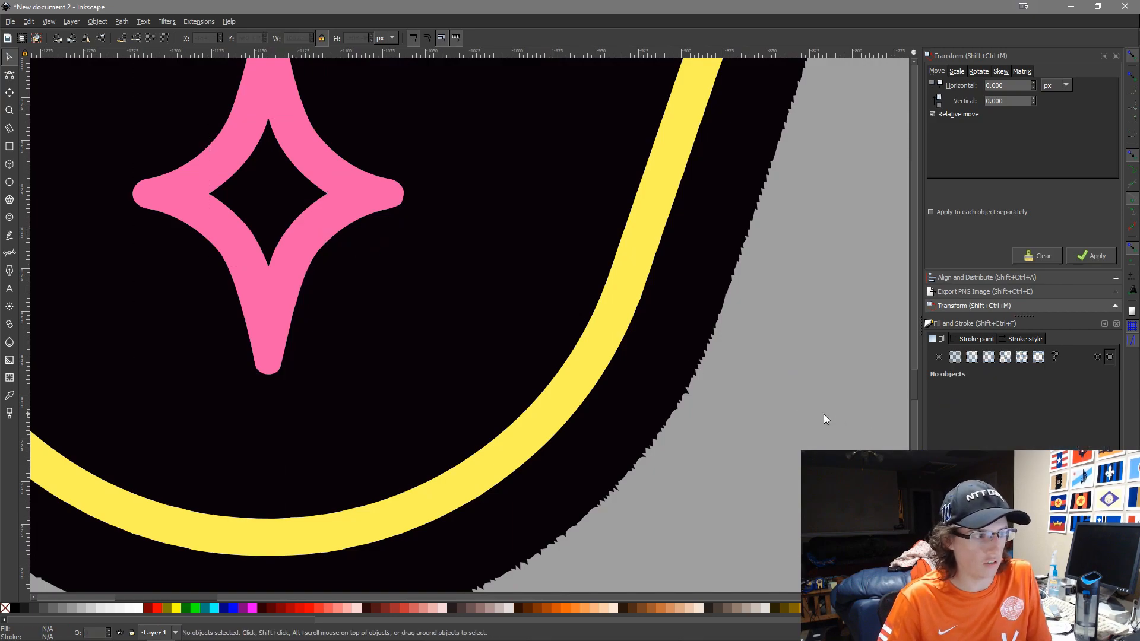
{"action": "scroll", "coordinate": [742, 409], "scroll_direction": "down", "scroll_amount": 3}
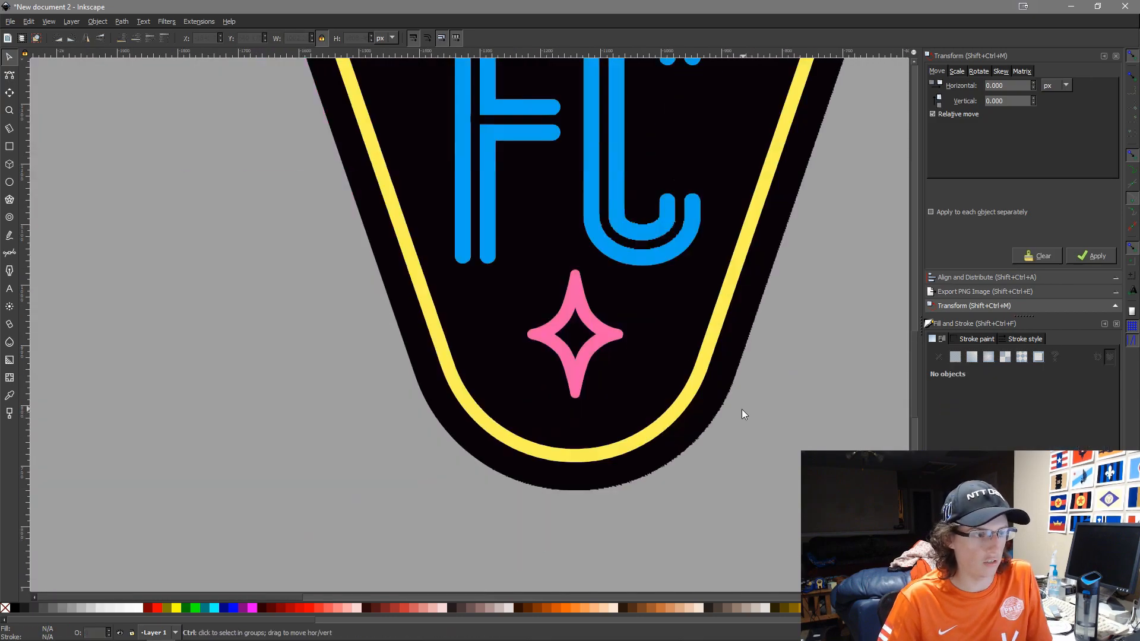
{"action": "left_click", "coordinate": [572, 383]}
{"action": "left_click_drag", "start_coordinate": [582, 383], "coordinate": [434, 392]}
{"action": "scroll", "coordinate": [595, 370], "scroll_direction": "down", "scroll_amount": 2}
{"action": "scroll", "coordinate": [570, 368], "scroll_direction": "up", "scroll_amount": 5}
{"action": "left_click_drag", "start_coordinate": [415, 352], "coordinate": [486, 315]}
{"action": "scroll", "coordinate": [726, 383], "scroll_direction": "down", "scroll_amount": 2}
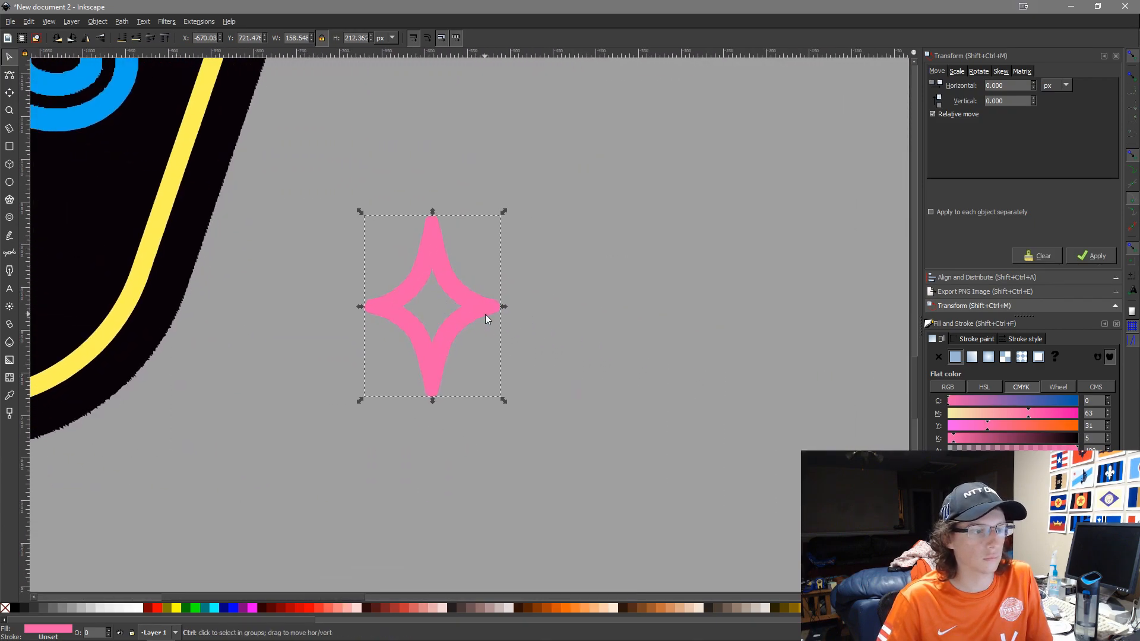
Move the pink star onto the page, just above the black flag rectangle and beside the palette
{"action": "scroll", "coordinate": [485, 314], "scroll_direction": "down", "scroll_amount": 3}
{"action": "left_click_drag", "start_coordinate": [570, 323], "coordinate": [487, 318]}
{"action": "left_click_drag", "start_coordinate": [403, 319], "coordinate": [599, 370]}
{"action": "left_click", "coordinate": [377, 305]}
{"action": "left_click_drag", "start_coordinate": [376, 306], "coordinate": [634, 333]}
{"action": "scroll", "coordinate": [660, 309], "scroll_direction": "up", "scroll_amount": 4}
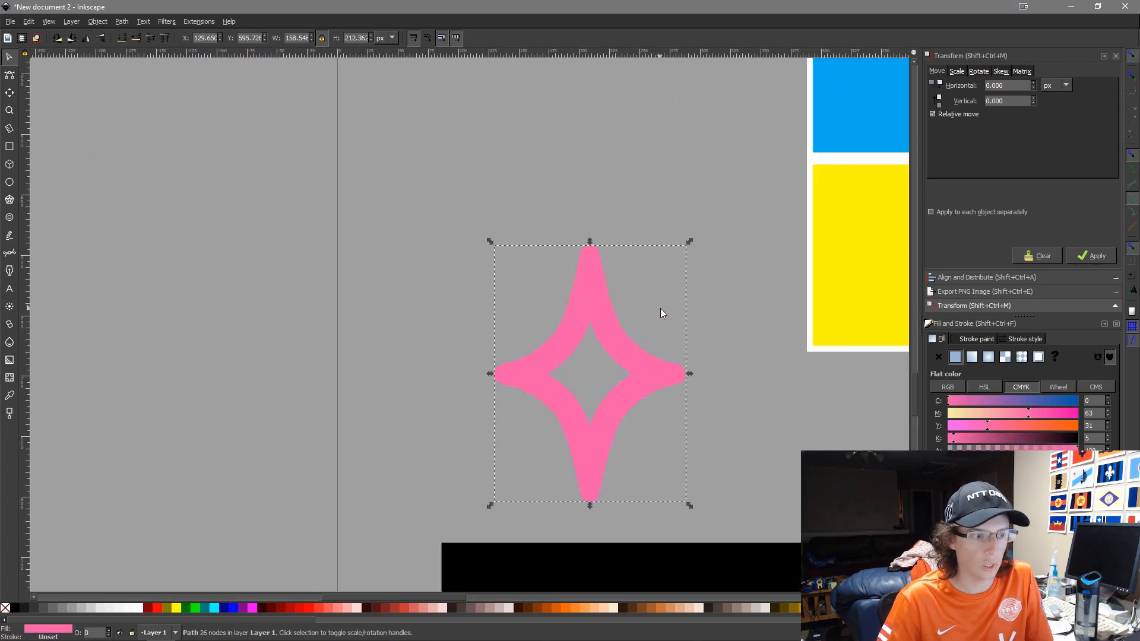
Recolor the star with the pink sampled from the club palette
{"action": "key", "text": "d"}
{"action": "scroll", "coordinate": [683, 315], "scroll_direction": "down", "scroll_amount": 3}
{"action": "left_click", "coordinate": [809, 220]}
{"action": "key", "text": "s"}
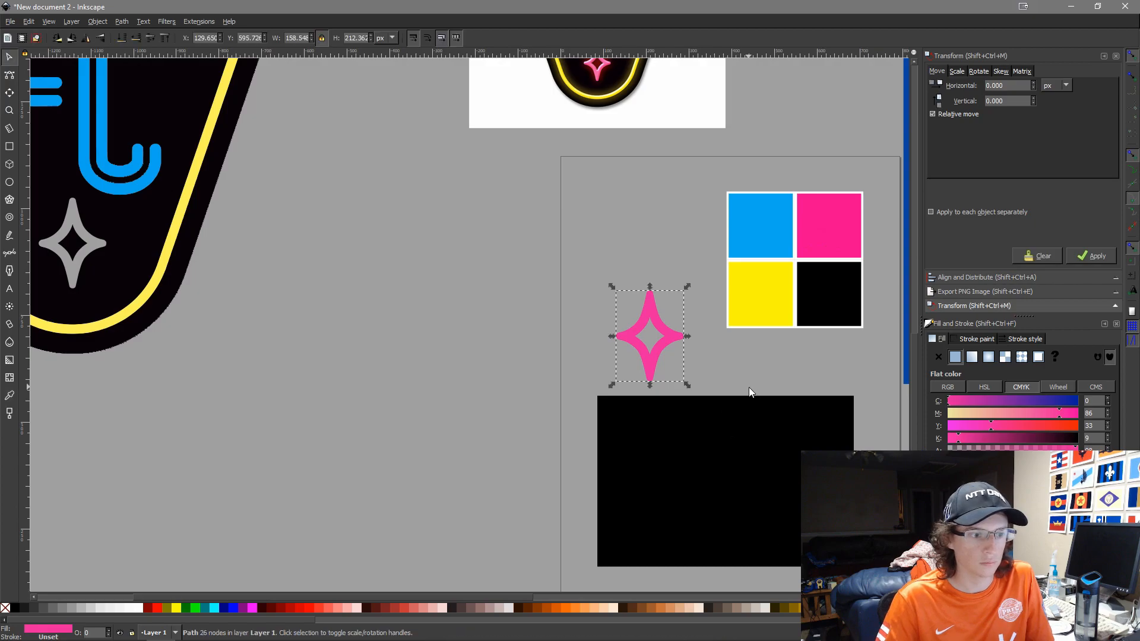
Center the star horizontally and vertically on the black flag rectangle
{"action": "left_click", "coordinate": [731, 480], "text": "shift"}
{"action": "key", "text": "ctrl+alt+h"}
{"action": "key", "text": "ctrl+alt+t"}
{"action": "left_click", "coordinate": [757, 326]}
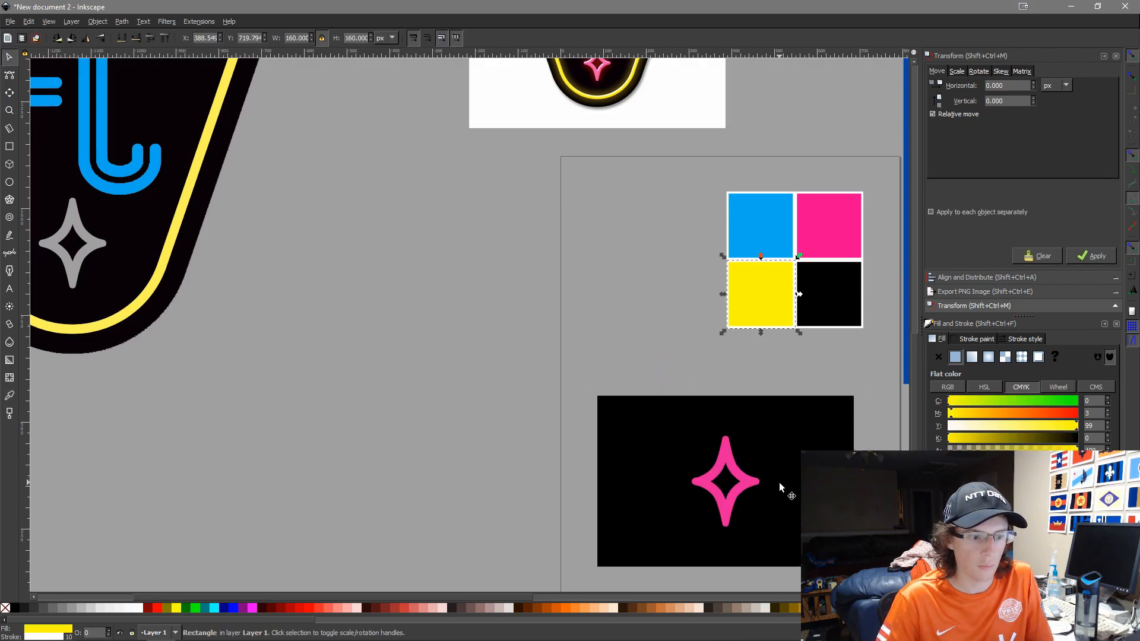
Scale the star proportionally to a height of 150 px and recenter it on the black flag rectangle
{"action": "left_click", "coordinate": [737, 478]}
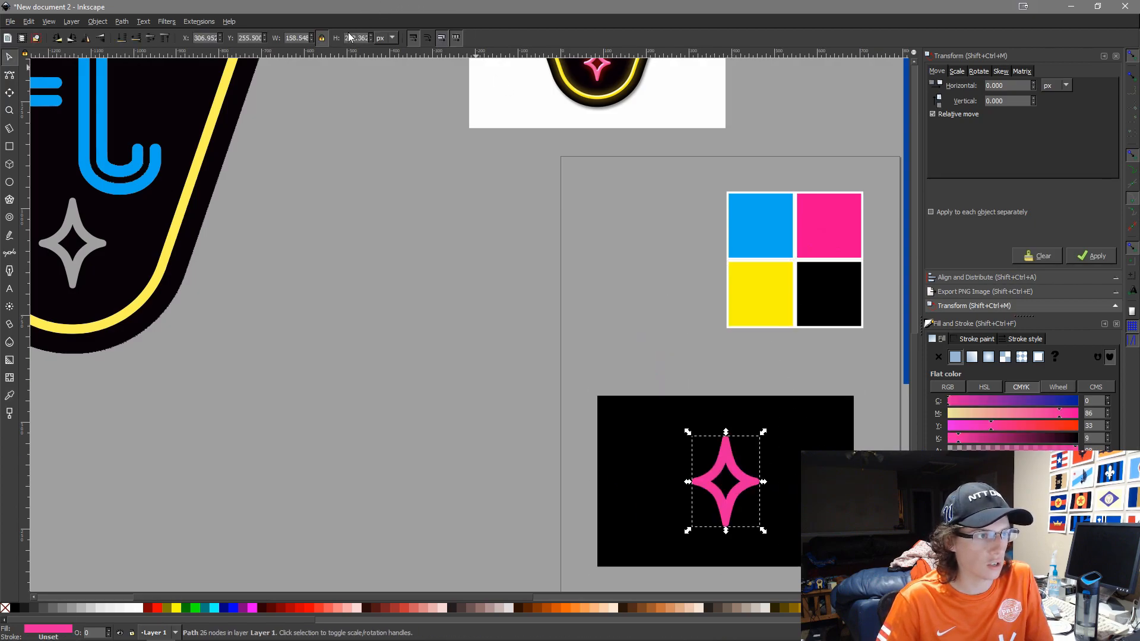
{"action": "double_click", "coordinate": [367, 34]}
{"action": "type", "text": "1"}
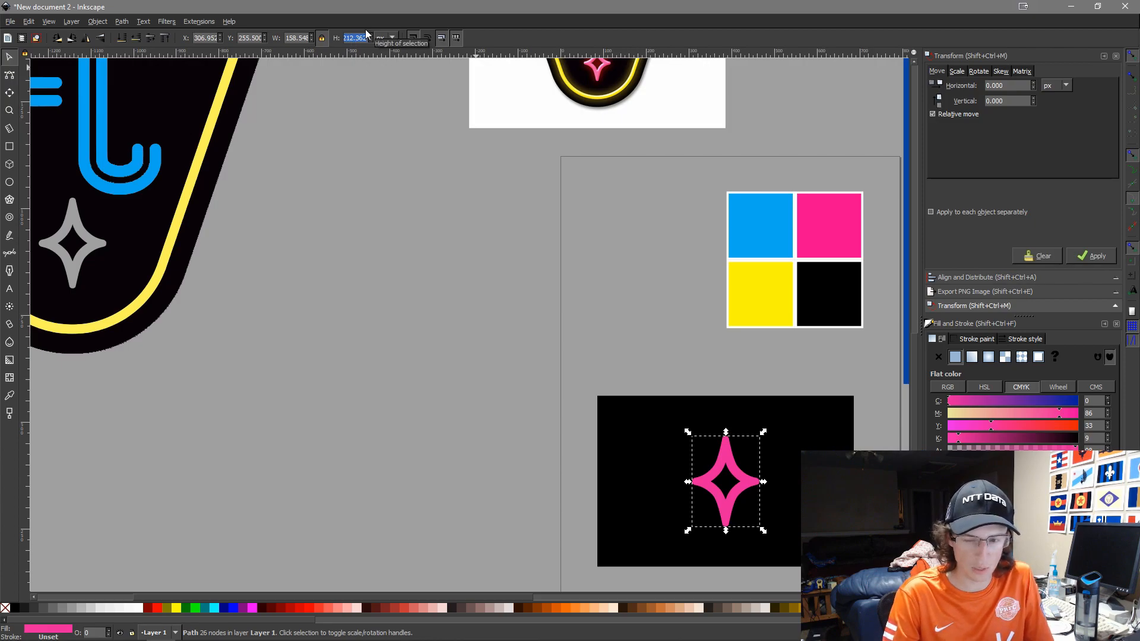
{"action": "type", "text": "50"}
{"action": "key", "text": "Return"}
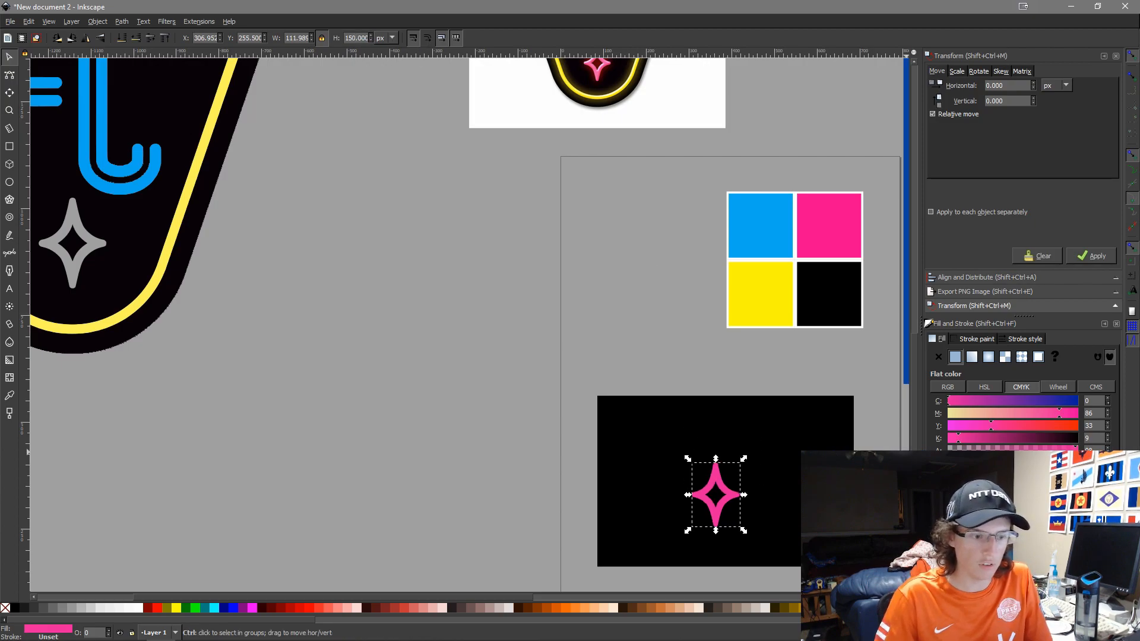
{"action": "left_click", "coordinate": [717, 415], "text": "shift"}
{"action": "key", "text": "ctrl+alt+h"}
{"action": "key", "text": "ctrl+alt+t"}
{"action": "left_click", "coordinate": [715, 361]}
{"action": "left_click_drag", "start_coordinate": [772, 435], "coordinate": [669, 327]}
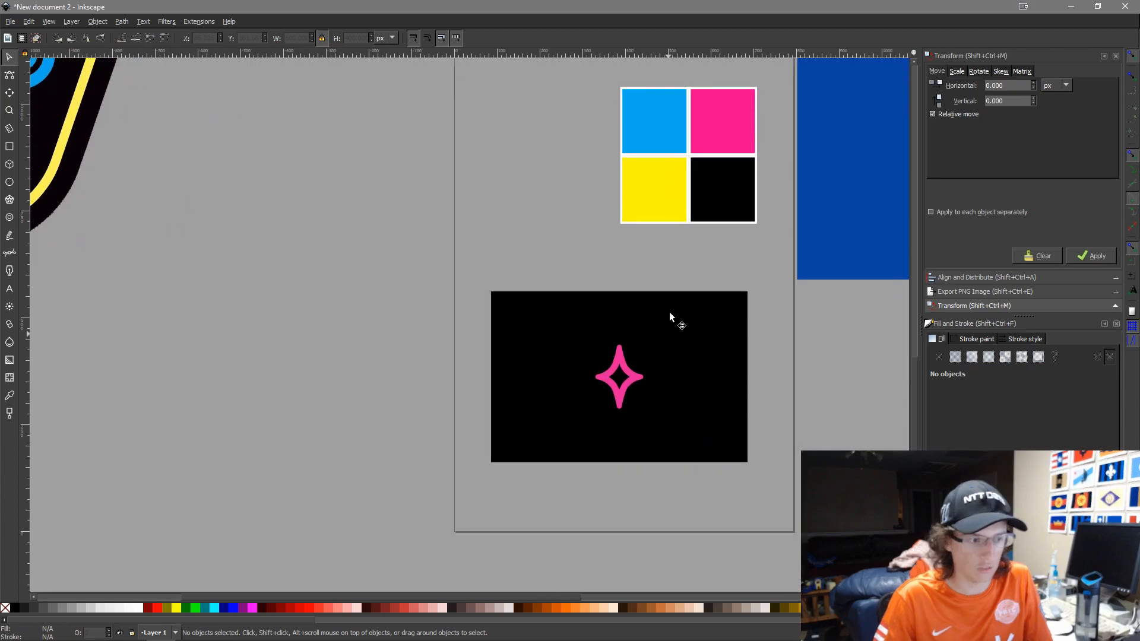
Nudge the star straight up into the upper half of the black flag, to about Y 372 px
{"action": "scroll", "coordinate": [669, 321], "scroll_direction": "up", "scroll_amount": 3}
{"action": "scroll", "coordinate": [544, 460], "scroll_direction": "down", "scroll_amount": 7}
{"action": "left_click", "coordinate": [522, 304]}
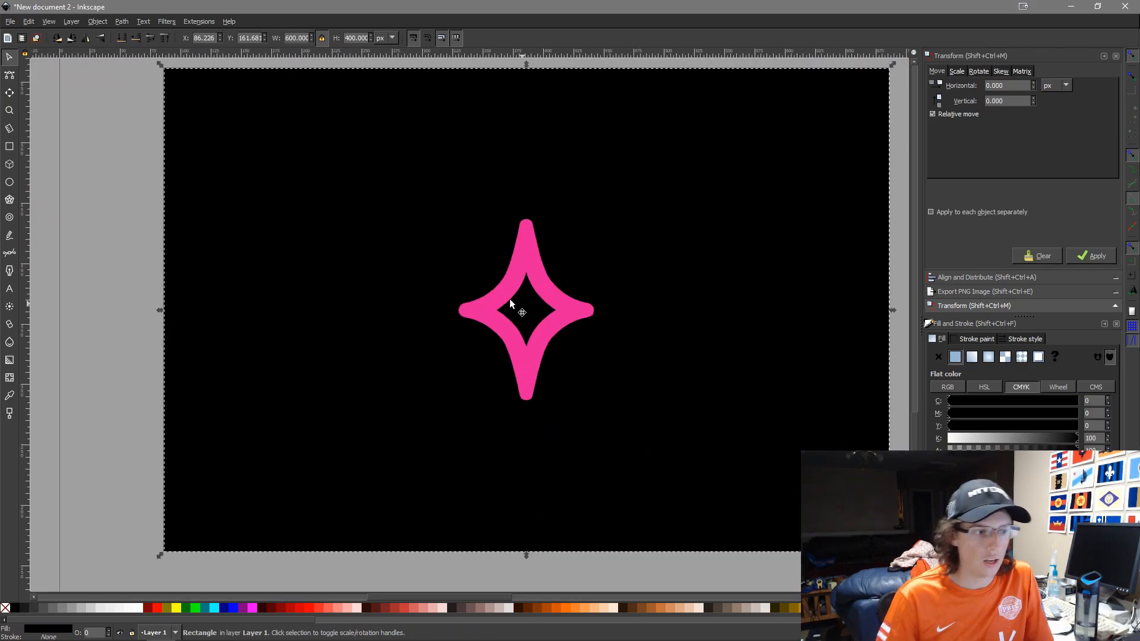
{"action": "left_click", "coordinate": [546, 287]}
{"action": "key", "text": "Up"}
{"action": "key", "text": "Up"}
{"action": "key", "text": "Up"}
{"action": "key", "text": "Up"}
{"action": "key", "text": "Up"}
{"action": "key", "text": "Up"}
{"action": "key", "text": "Up"}
{"action": "key", "text": "Up"}
{"action": "key", "text": "Up"}
{"action": "key", "text": "Up"}
{"action": "key", "text": "Up"}
{"action": "key", "text": "Up"}
{"action": "key", "text": "Up"}
{"action": "key", "text": "Up"}
{"action": "key", "text": "Up"}
{"action": "key", "text": "Up"}
{"action": "key", "text": "Up"}
{"action": "key", "text": "Up"}
{"action": "key", "text": "Up"}
{"action": "key", "text": "Up"}
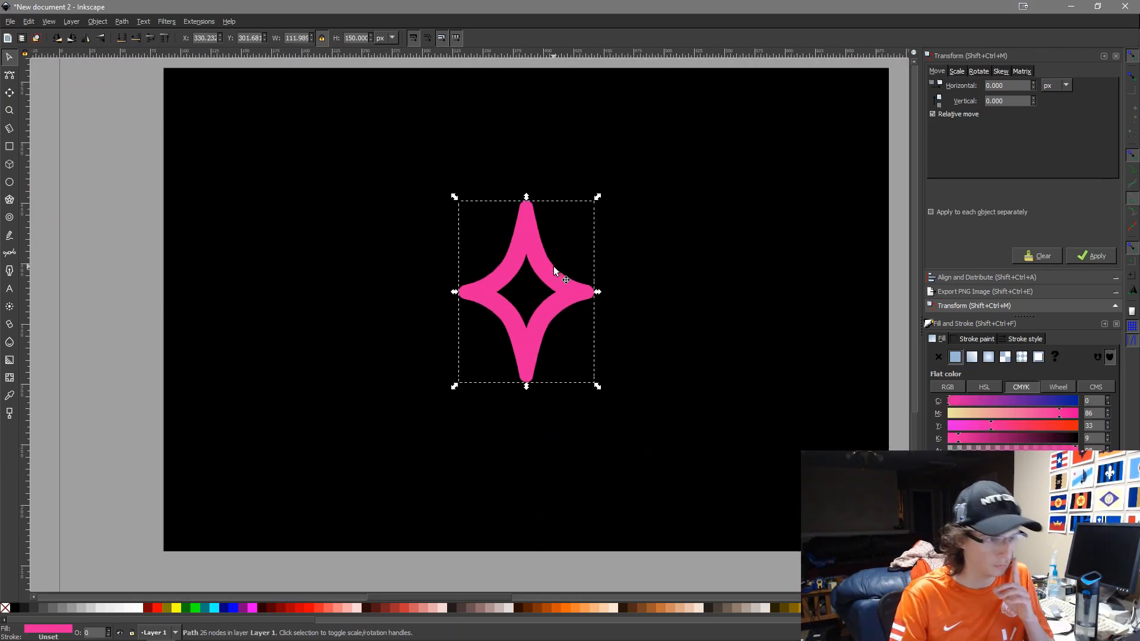
{"action": "key", "text": "Up"}
{"action": "key", "text": "Up"}
{"action": "key", "text": "Up"}
{"action": "key", "text": "Up"}
{"action": "key", "text": "Up"}
{"action": "key", "text": "Up"}
{"action": "key", "text": "Up"}
{"action": "key", "text": "Up"}
{"action": "key", "text": "Up"}
{"action": "key", "text": "Up"}
{"action": "key", "text": "Up"}
{"action": "key", "text": "Up"}
{"action": "key", "text": "Up"}
{"action": "key", "text": "Up"}
{"action": "key", "text": "Up"}
{"action": "key", "text": "Up"}
{"action": "key", "text": "Up"}
{"action": "key", "text": "Up"}
{"action": "key", "text": "Up"}
{"action": "key", "text": "Up"}
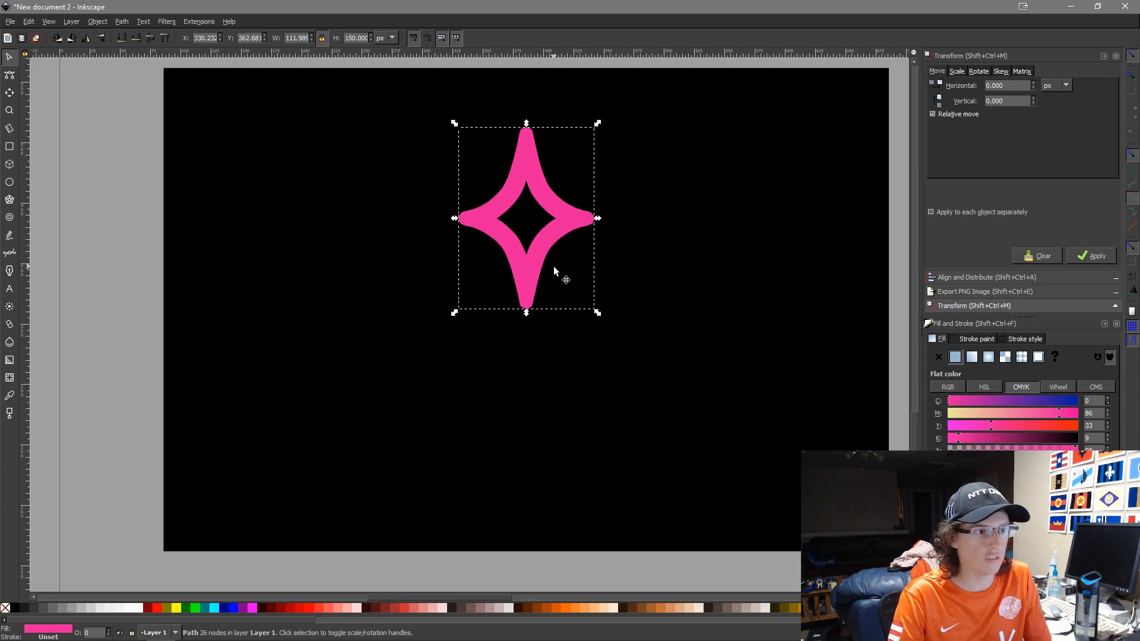
Examine the star flag against the crest, jersey stripes and the city flag's diagonal band
{"action": "scroll", "coordinate": [688, 242], "scroll_direction": "down", "scroll_amount": 3}
{"action": "scroll", "coordinate": [678, 153], "scroll_direction": "down", "scroll_amount": 2}
{"action": "left_click_drag", "start_coordinate": [738, 294], "coordinate": [676, 467]}
{"action": "scroll", "coordinate": [676, 467], "scroll_direction": "down", "scroll_amount": 1}
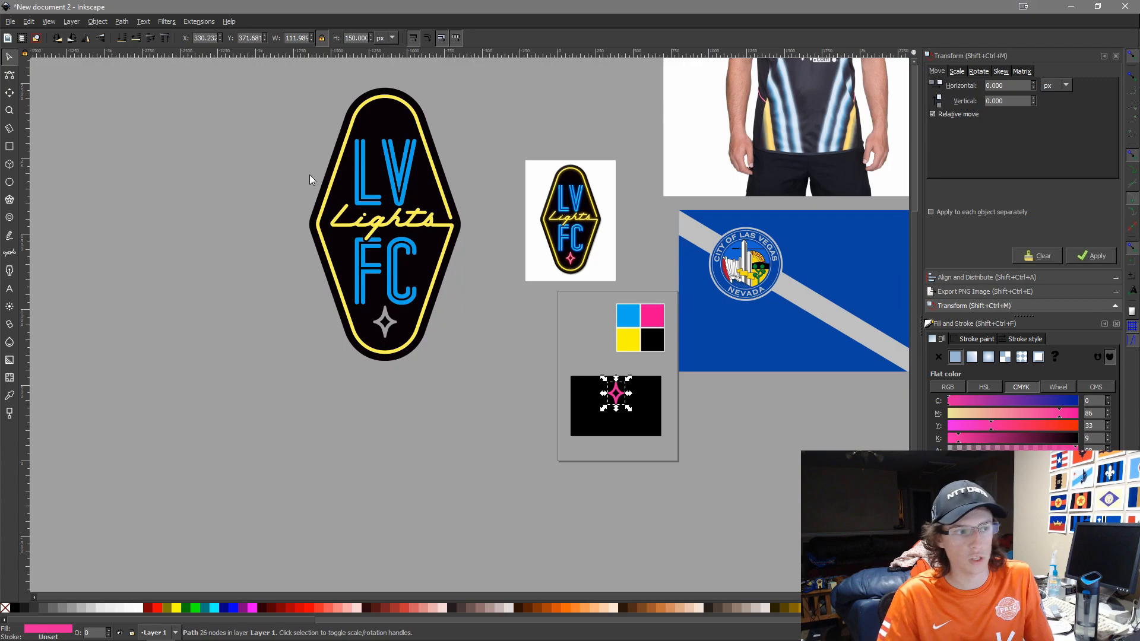
{"action": "left_click_drag", "start_coordinate": [485, 325], "coordinate": [423, 317]}
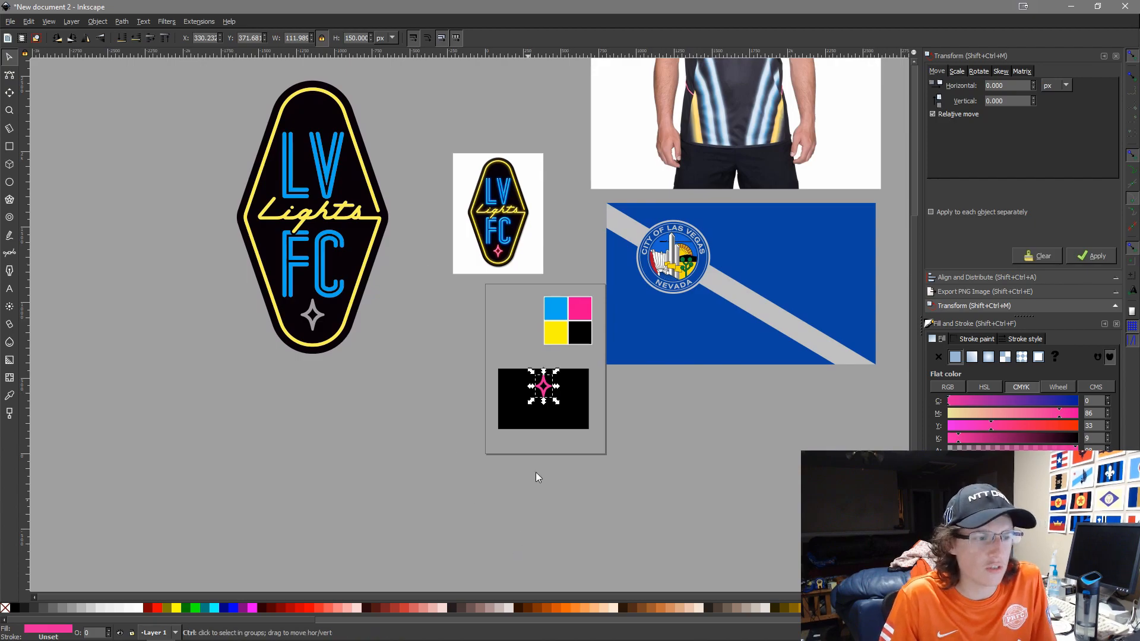
{"action": "scroll", "coordinate": [497, 391], "scroll_direction": "up", "scroll_amount": 3}
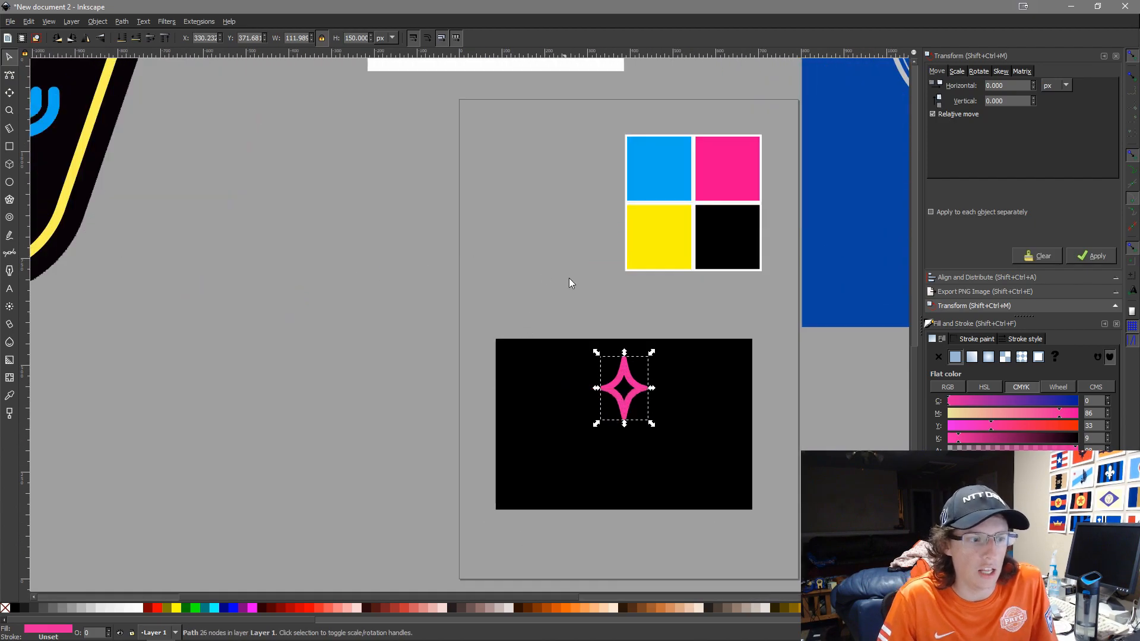
{"action": "left_click_drag", "start_coordinate": [633, 228], "coordinate": [539, 3]}
{"action": "scroll", "coordinate": [701, 226], "scroll_direction": "down", "scroll_amount": 3}
{"action": "left_click_drag", "start_coordinate": [755, 229], "coordinate": [600, 498]}
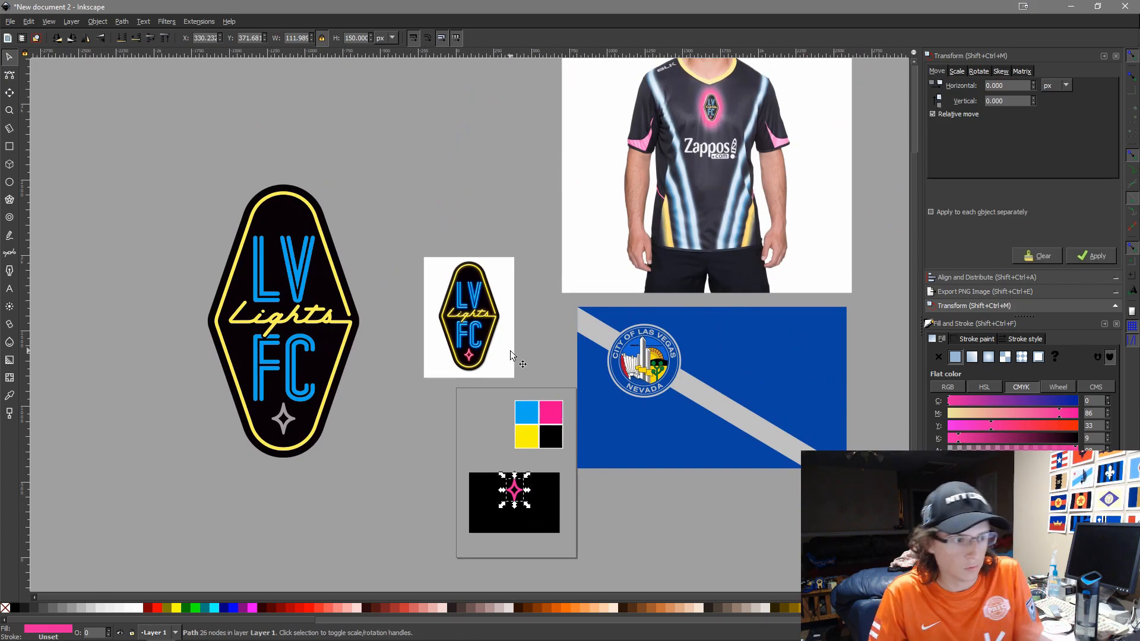
{"action": "left_click_drag", "start_coordinate": [512, 414], "coordinate": [511, 269]}
{"action": "scroll", "coordinate": [511, 269], "scroll_direction": "up", "scroll_amount": 3}
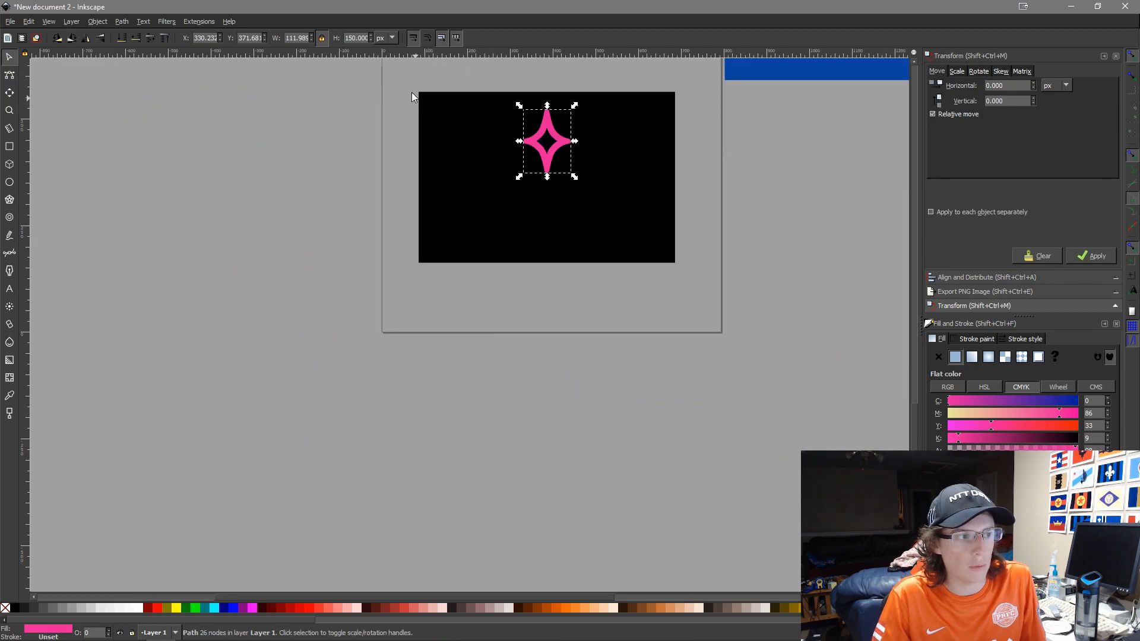
{"action": "scroll", "coordinate": [686, 279], "scroll_direction": "down", "scroll_amount": 2}
{"action": "scroll", "coordinate": [685, 276], "scroll_direction": "down", "scroll_amount": 1}
{"action": "left_click_drag", "start_coordinate": [826, 238], "coordinate": [694, 420]}
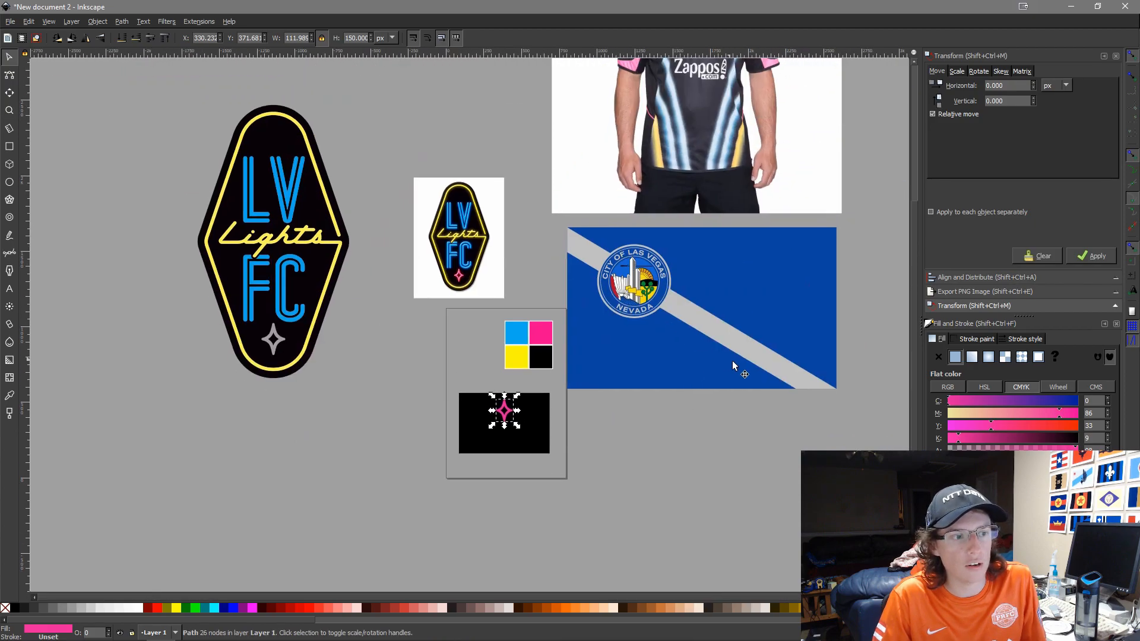
Duplicate the black flag rectangle and place the copy off the page, below the large crest
{"action": "scroll", "coordinate": [473, 454], "scroll_direction": "up", "scroll_amount": 3}
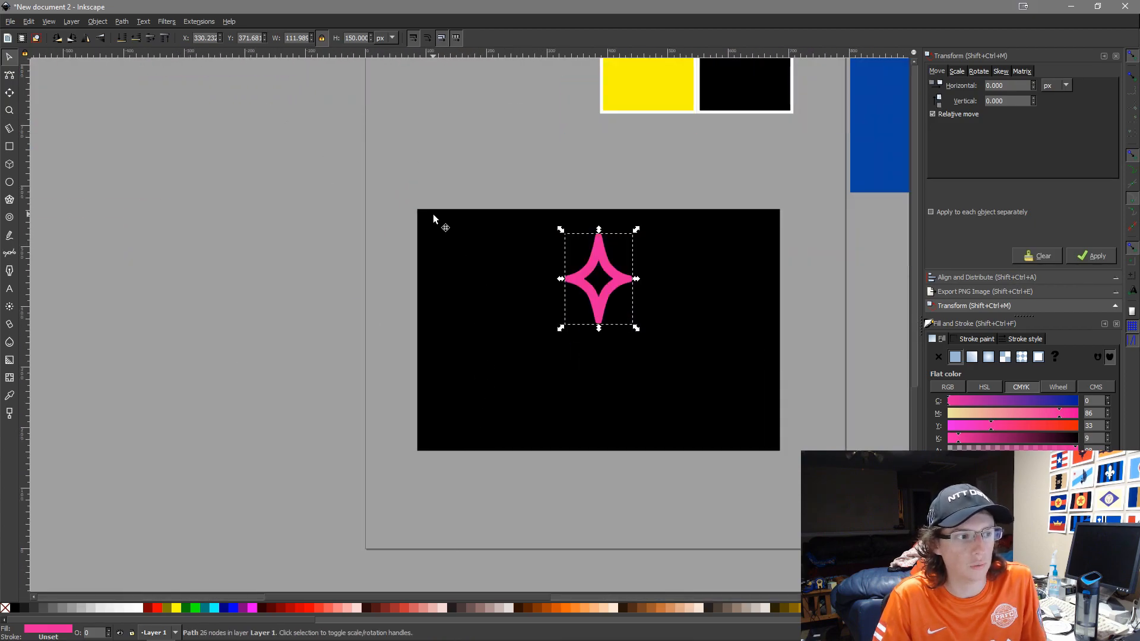
{"action": "scroll", "coordinate": [429, 215], "scroll_direction": "up", "scroll_amount": 1}
{"action": "left_click", "coordinate": [594, 380]}
{"action": "scroll", "coordinate": [604, 388], "scroll_direction": "down", "scroll_amount": 3}
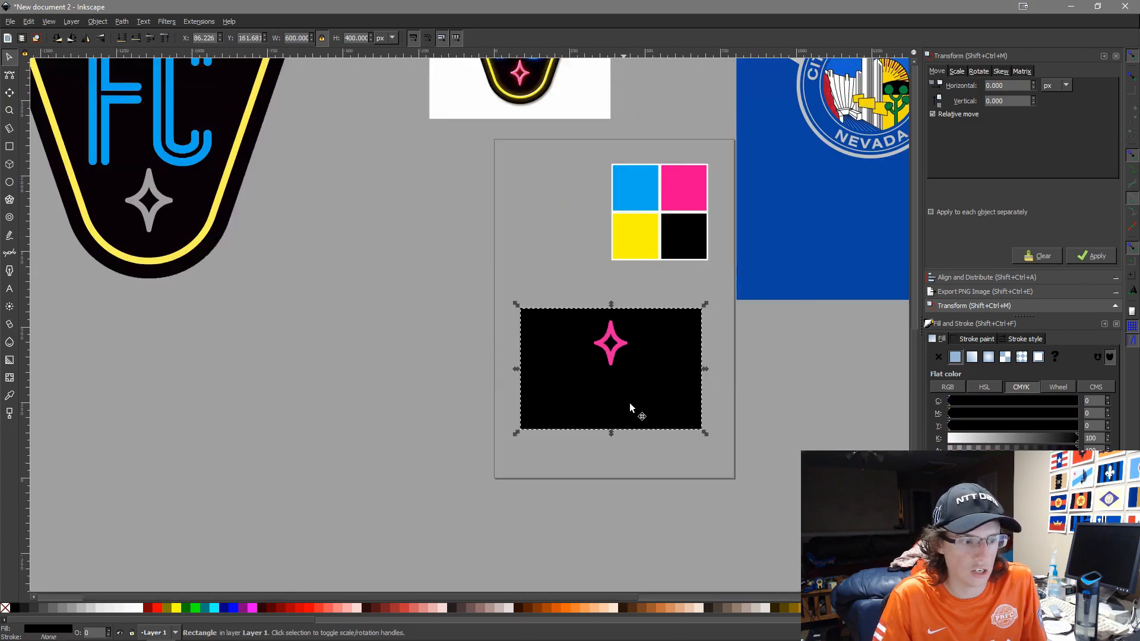
{"action": "key", "text": "ctrl+d"}
{"action": "left_click_drag", "start_coordinate": [630, 368], "coordinate": [314, 460]}
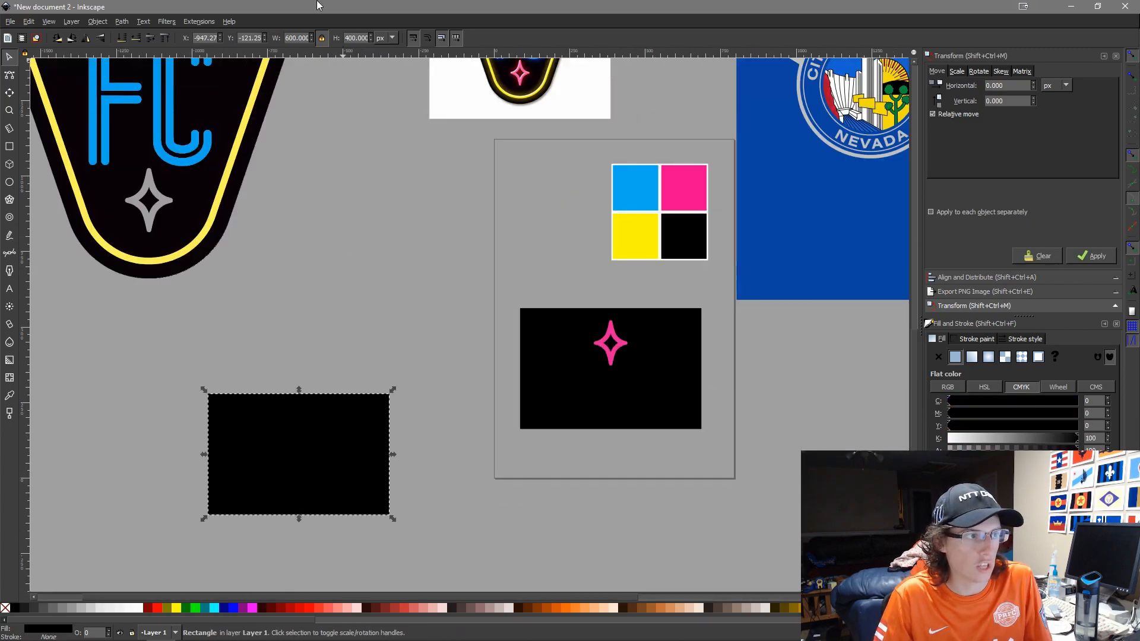
Set the duplicate rectangle's width to 300 px and move it closer to the page, level with the flag
{"action": "double_click", "coordinate": [295, 37]}
{"action": "type", "text": "300"}
{"action": "key", "text": "Return"}
{"action": "left_click_drag", "start_coordinate": [237, 401], "coordinate": [360, 308]}
{"action": "left_click", "coordinate": [472, 320]}
Measure the length and angle of the narrow black rectangle's diagonal with a temporary corner-to-corner line
{"action": "scroll", "coordinate": [466, 426], "scroll_direction": "up", "scroll_amount": 3}
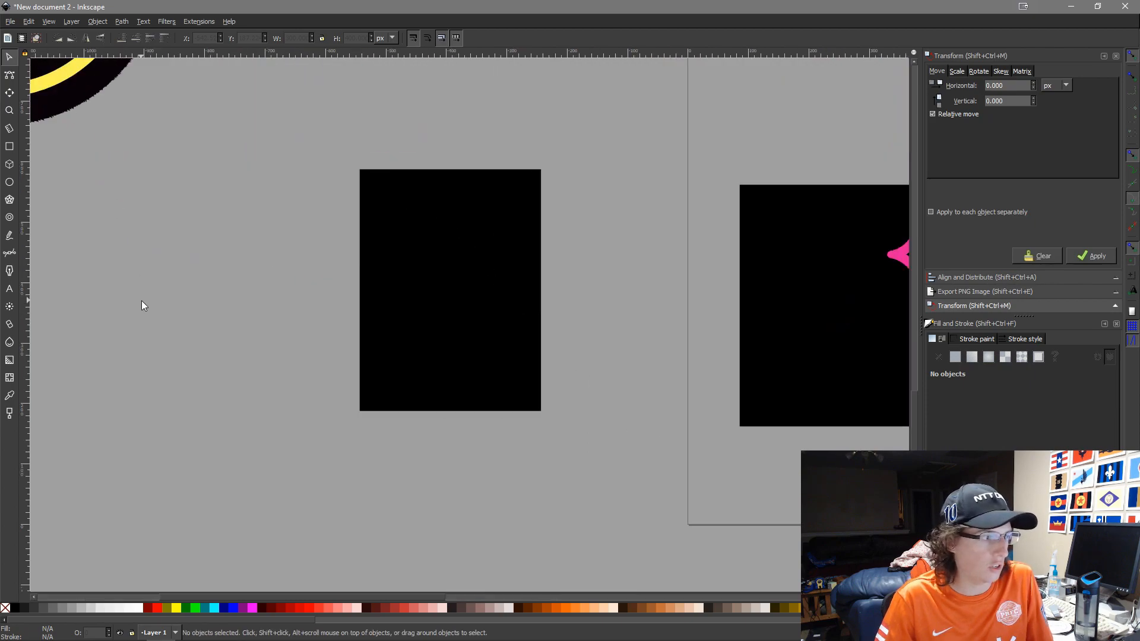
{"action": "left_click", "coordinate": [9, 253]}
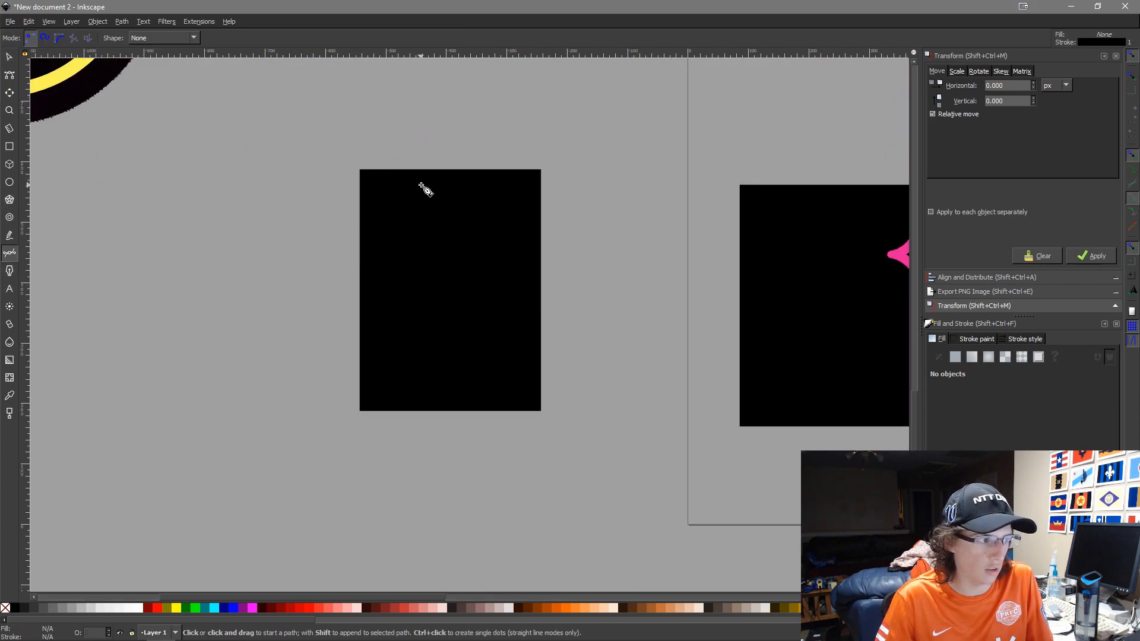
{"action": "left_click", "coordinate": [360, 169]}
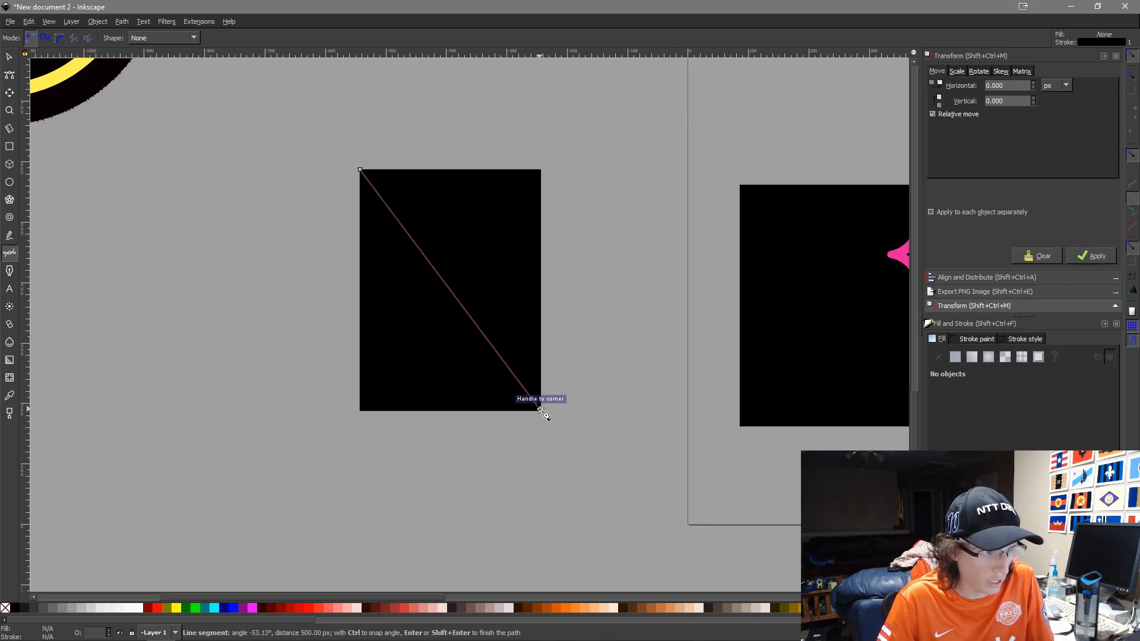
{"action": "key", "text": "Escape"}
{"action": "left_click", "coordinate": [10, 57]}
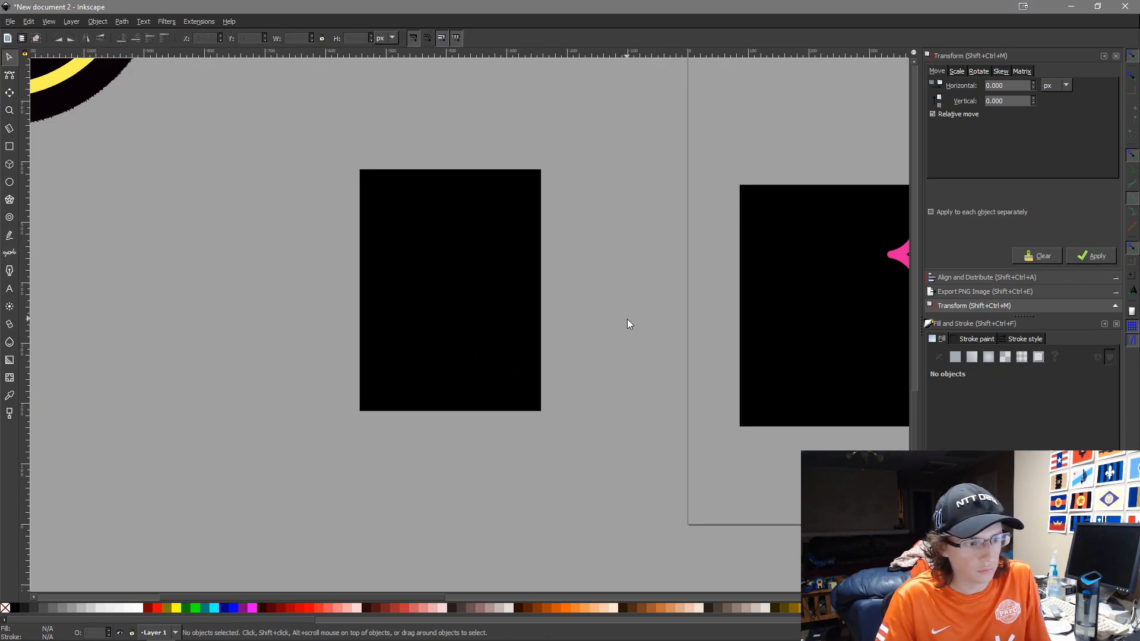
Draw a closed right triangle over the narrow black rectangle, joining its top-left, bottom-right and bottom-left corners
{"action": "scroll", "coordinate": [617, 326], "scroll_direction": "down", "scroll_amount": 3}
{"action": "left_click_drag", "start_coordinate": [644, 386], "coordinate": [464, 424]}
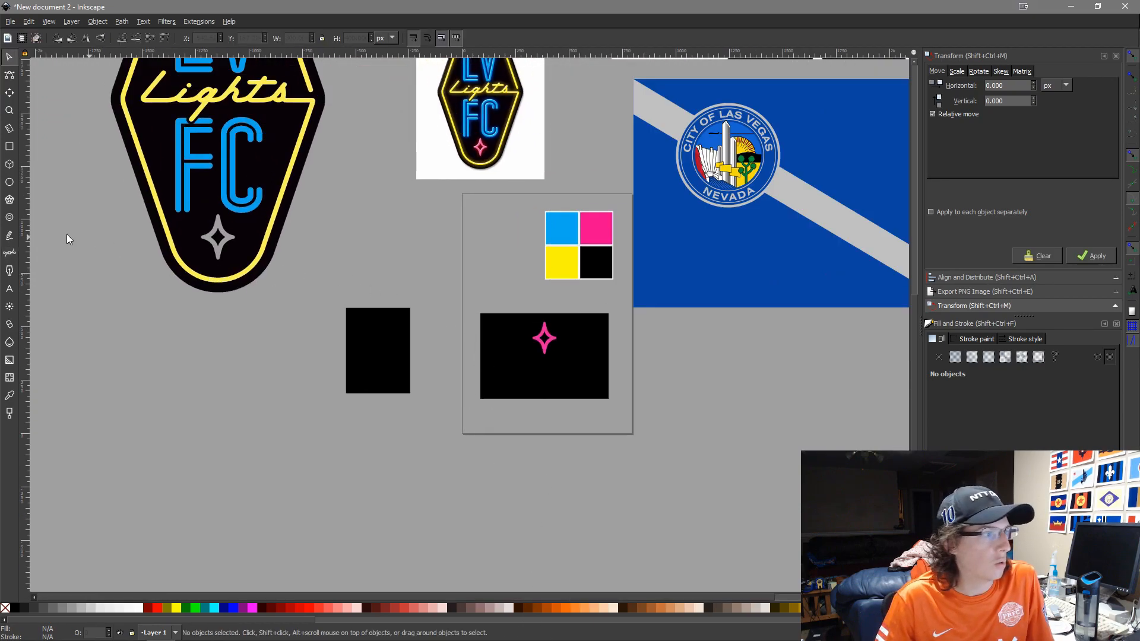
{"action": "left_click", "coordinate": [10, 146]}
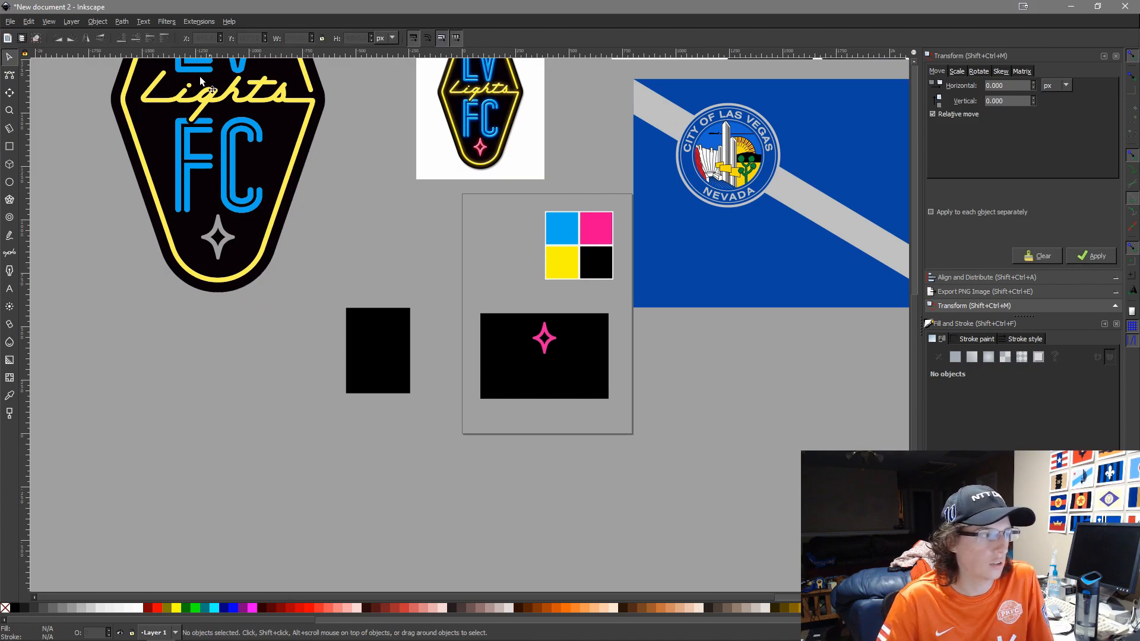
{"action": "left_click", "coordinate": [357, 320]}
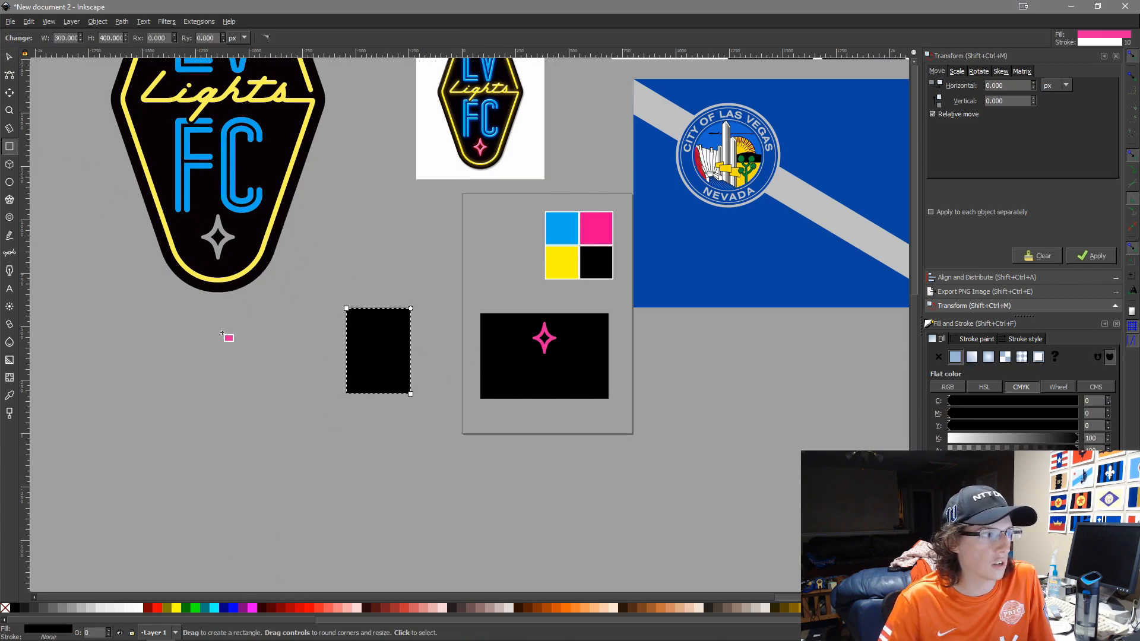
{"action": "left_click", "coordinate": [11, 255]}
{"action": "scroll", "coordinate": [307, 319], "scroll_direction": "up", "scroll_amount": 3}
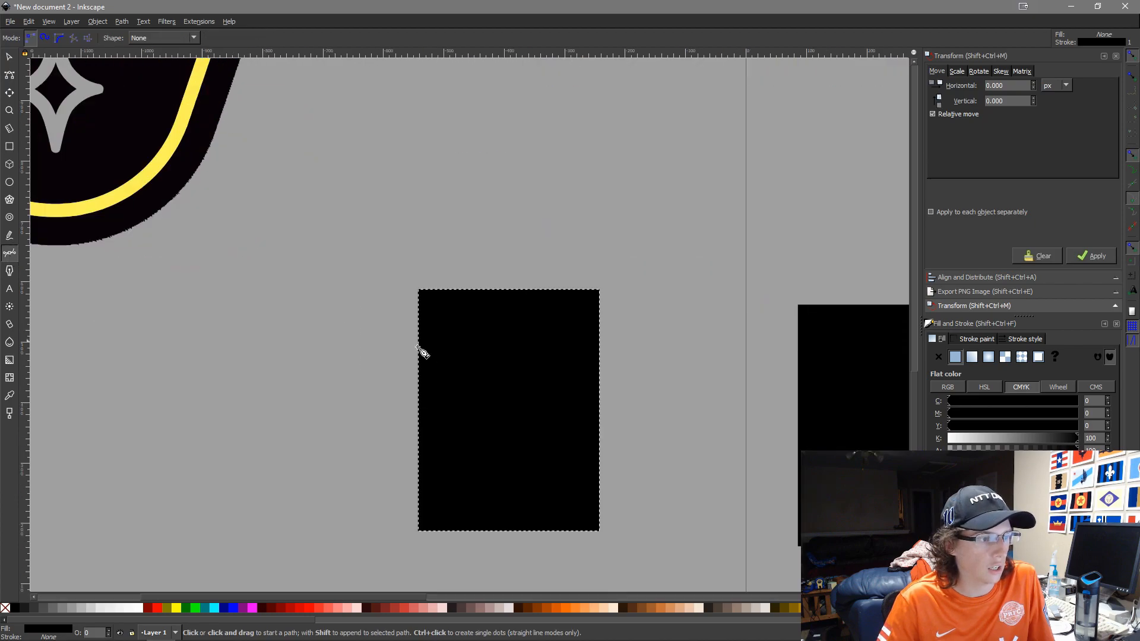
{"action": "left_click", "coordinate": [419, 291]}
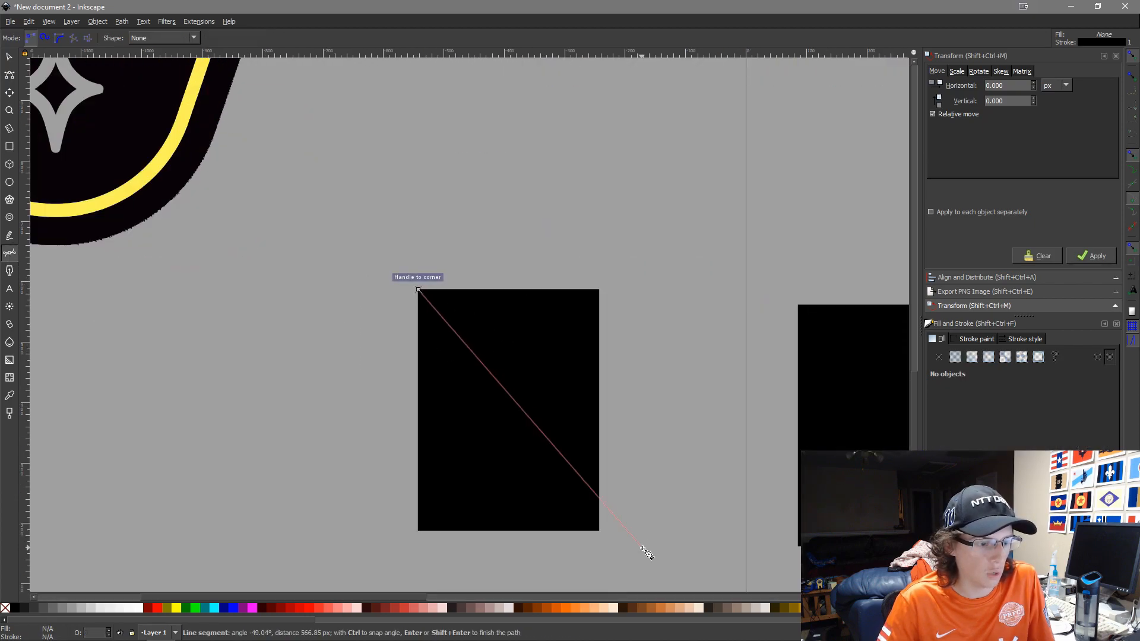
{"action": "left_click", "coordinate": [598, 531]}
{"action": "left_click", "coordinate": [419, 529]}
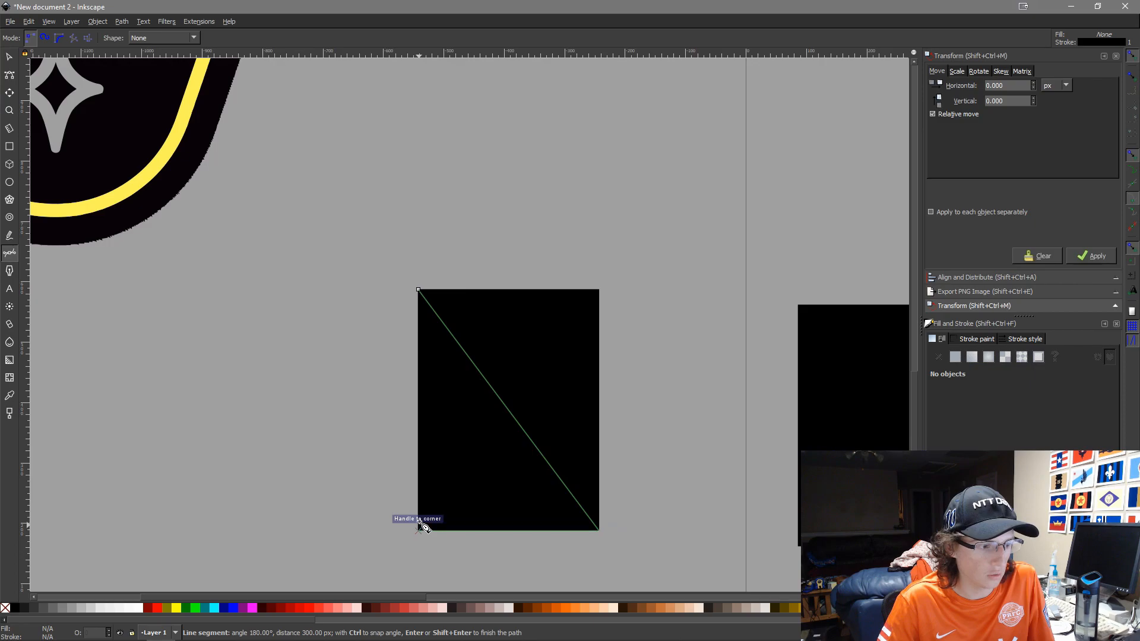
{"action": "left_click", "coordinate": [419, 290]}
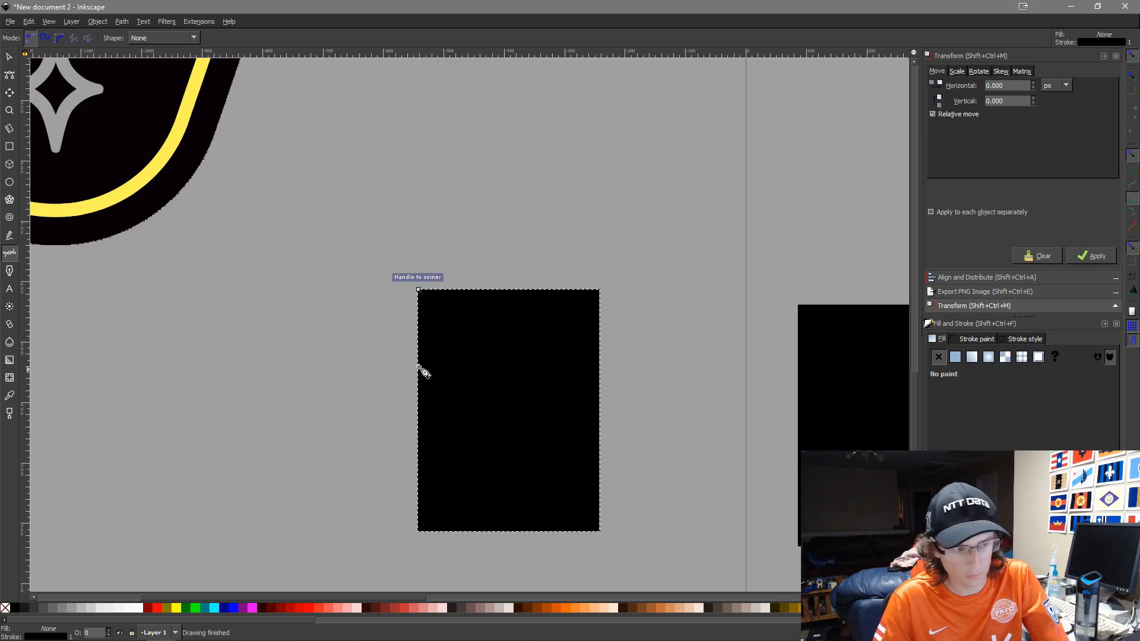
Fill the triangle with the yellow sampled from the club palette and remove its stroke
{"action": "key", "text": "d"}
{"action": "scroll", "coordinate": [639, 431], "scroll_direction": "down", "scroll_amount": 3}
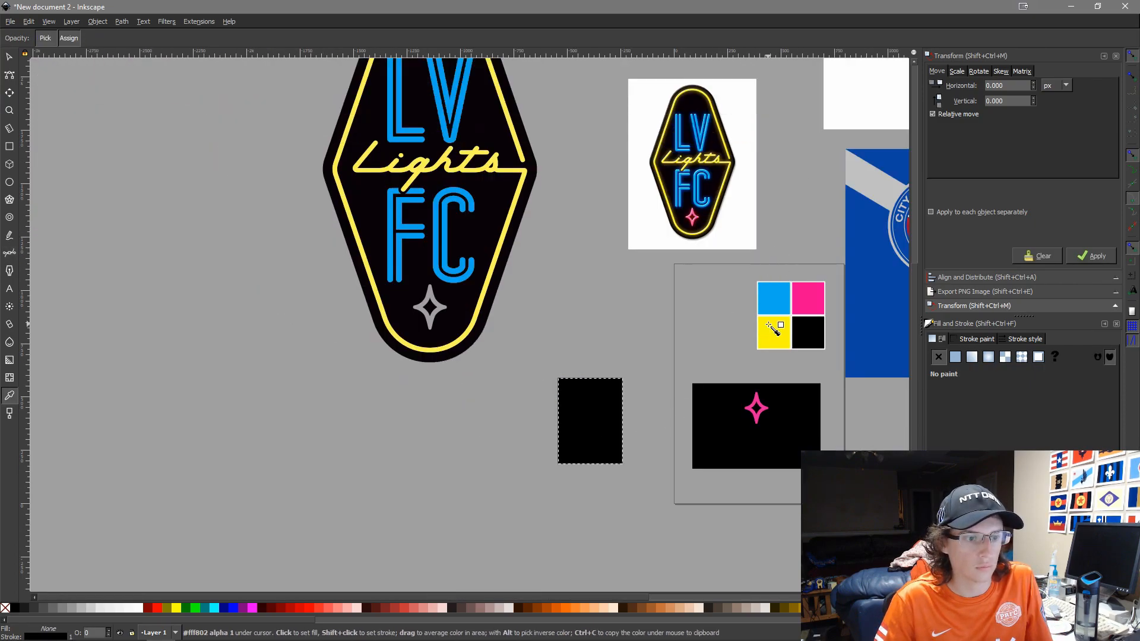
{"action": "left_click", "coordinate": [770, 330]}
{"action": "key", "text": "s"}
{"action": "key", "text": "3"}
{"action": "left_click", "coordinate": [983, 339]}
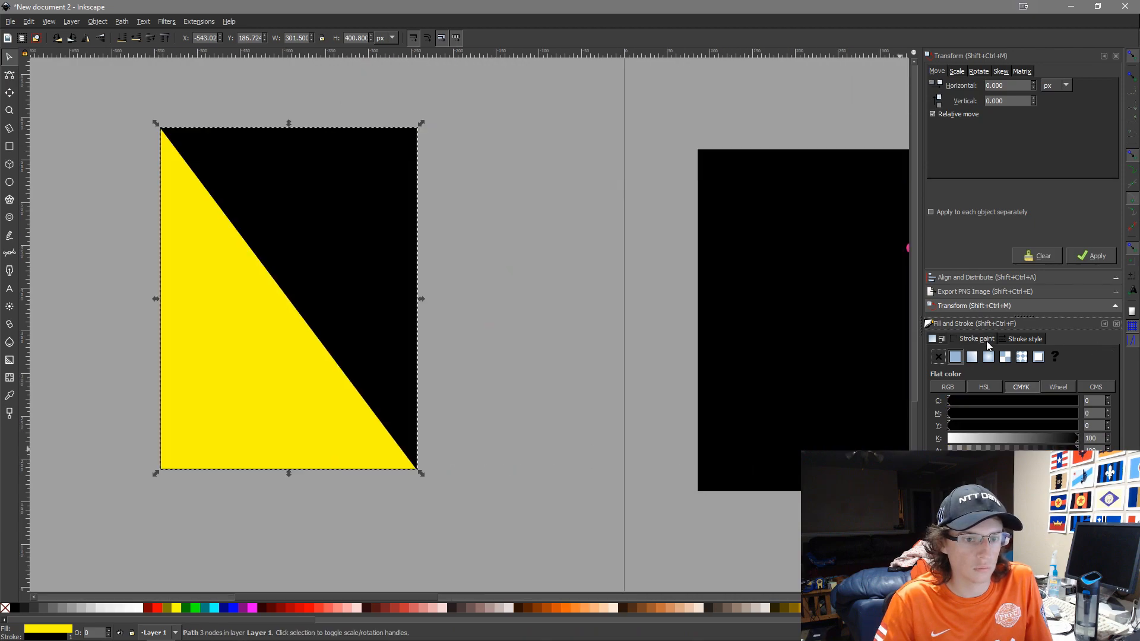
{"action": "left_click", "coordinate": [940, 356]}
Move the yellow triangle off the narrow black rectangle, placing it below and to the left
{"action": "scroll", "coordinate": [359, 449], "scroll_direction": "down", "scroll_amount": 2}
{"action": "left_click_drag", "start_coordinate": [345, 455], "coordinate": [408, 555]}
{"action": "left_click_drag", "start_coordinate": [310, 550], "coordinate": [573, 447]}
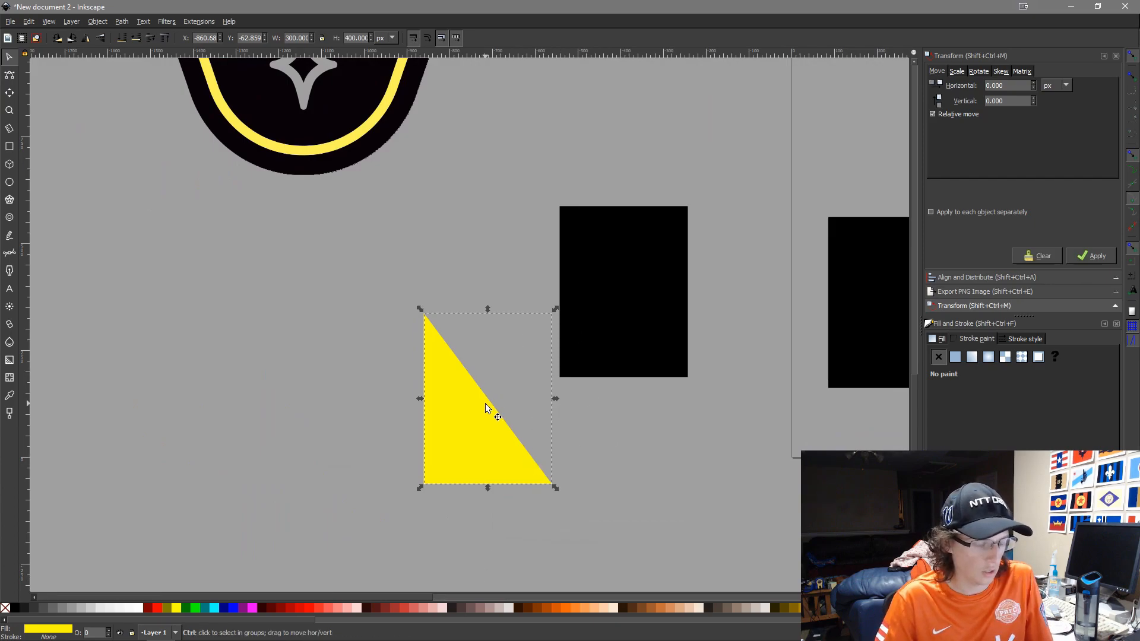
Rotate a copy of the yellow triangle 53.130° counterclockwise, place it below the narrow rectangle, and move the original up beside the large crest
{"action": "left_click", "coordinate": [979, 71]}
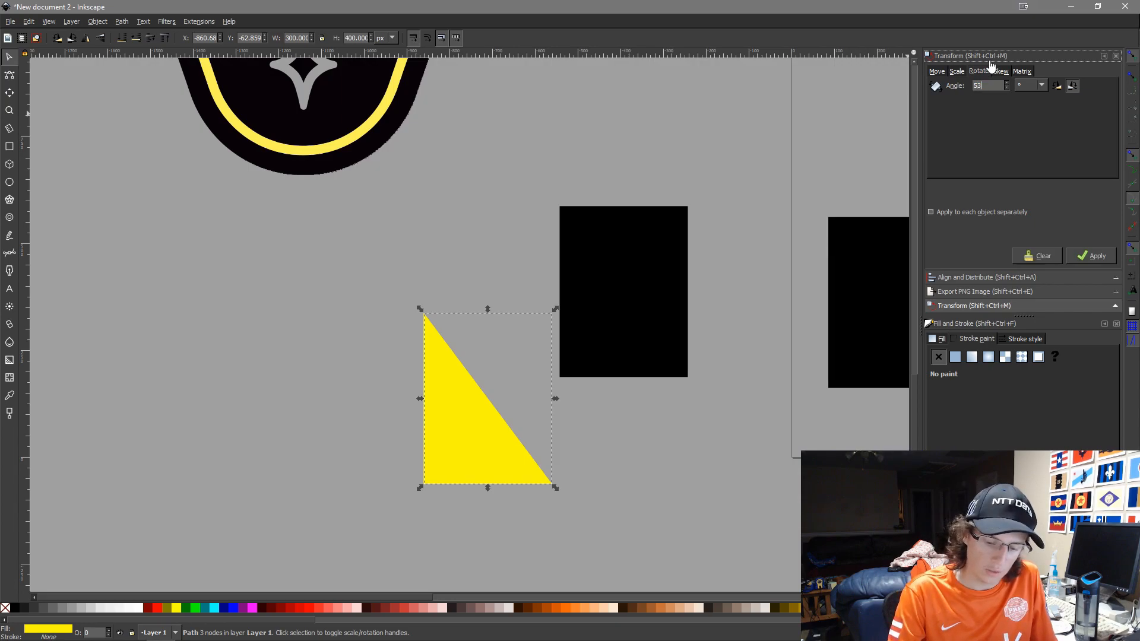
{"action": "left_click", "coordinate": [1057, 87]}
{"action": "left_click", "coordinate": [1091, 255]}
{"action": "left_click", "coordinate": [639, 464]}
{"action": "left_click_drag", "start_coordinate": [532, 436], "coordinate": [594, 433]}
{"action": "left_click", "coordinate": [692, 401]}
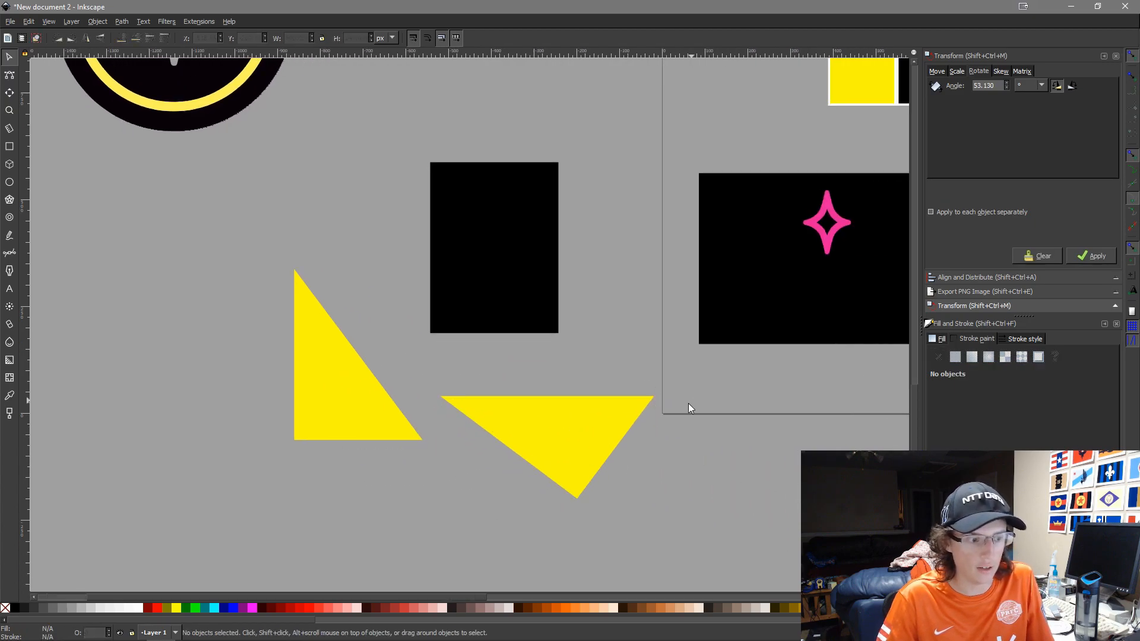
{"action": "scroll", "coordinate": [683, 407], "scroll_direction": "up", "scroll_amount": 1, "text": "ctrl"}
{"action": "left_click_drag", "start_coordinate": [259, 439], "coordinate": [138, 174]}
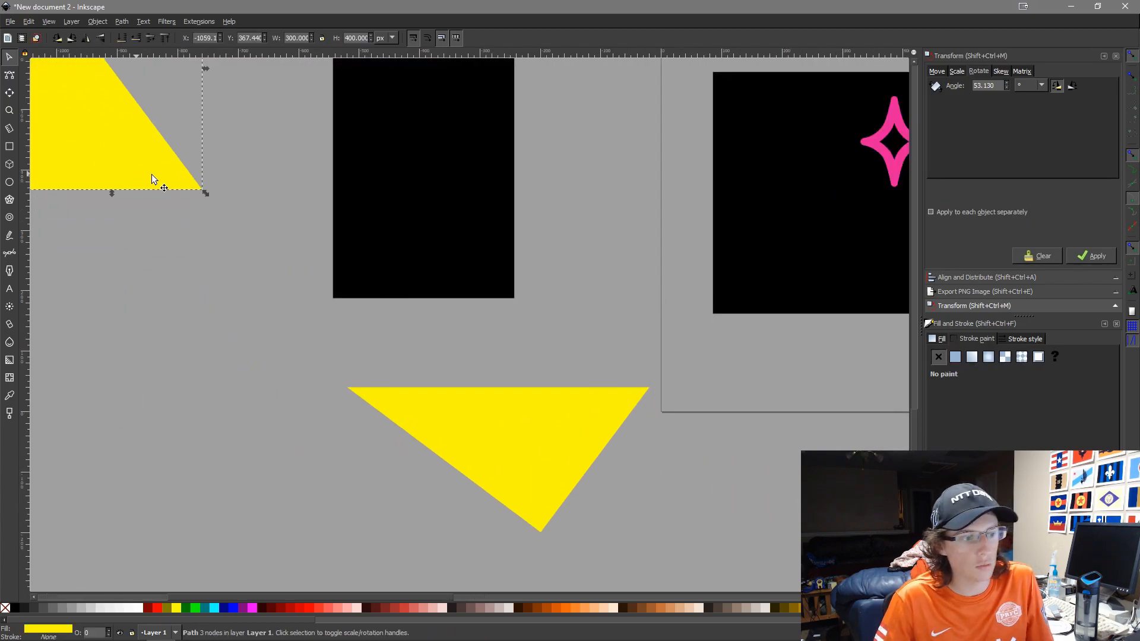
Duplicate the narrow black rectangle, place the copy below the triangles and resize it to 500 px wide by 100 px high
{"action": "left_click", "coordinate": [499, 263]}
{"action": "scroll", "coordinate": [536, 265], "scroll_direction": "down", "scroll_amount": 2, "text": "ctrl"}
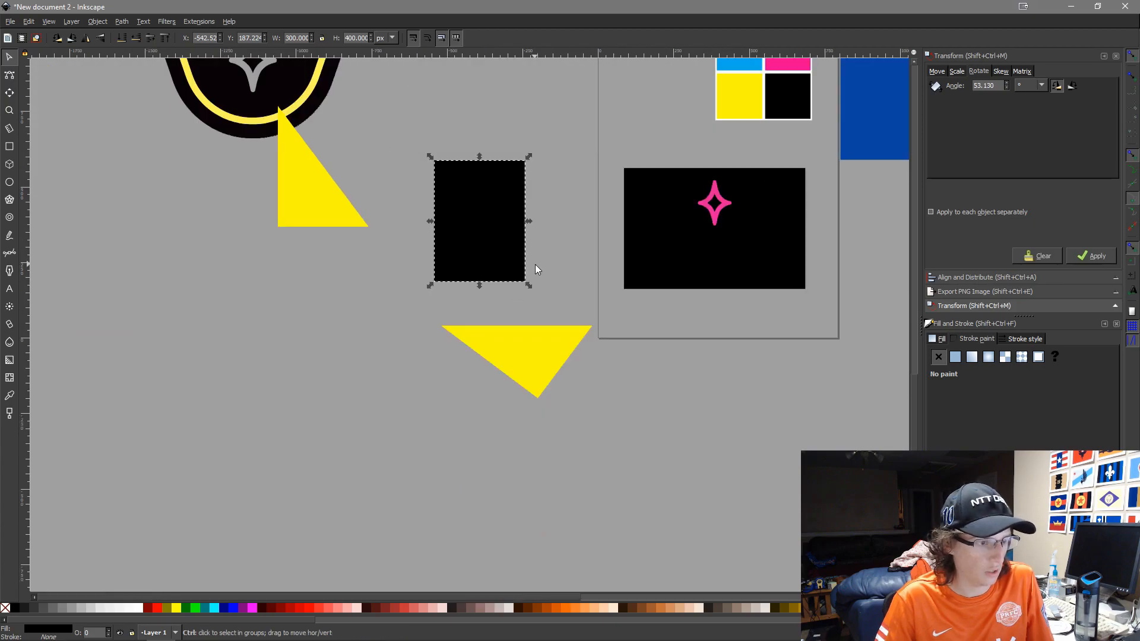
{"action": "key", "text": "ctrl+d"}
{"action": "left_click_drag", "start_coordinate": [446, 204], "coordinate": [349, 396]}
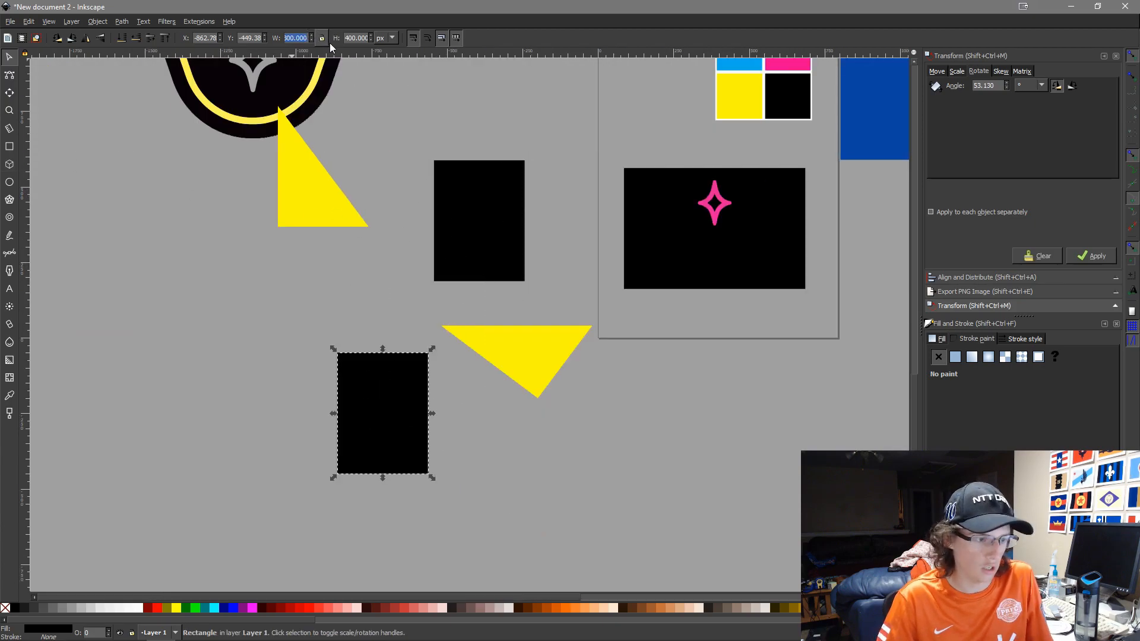
{"action": "left_click", "coordinate": [487, 334]}
{"action": "left_click", "coordinate": [358, 445]}
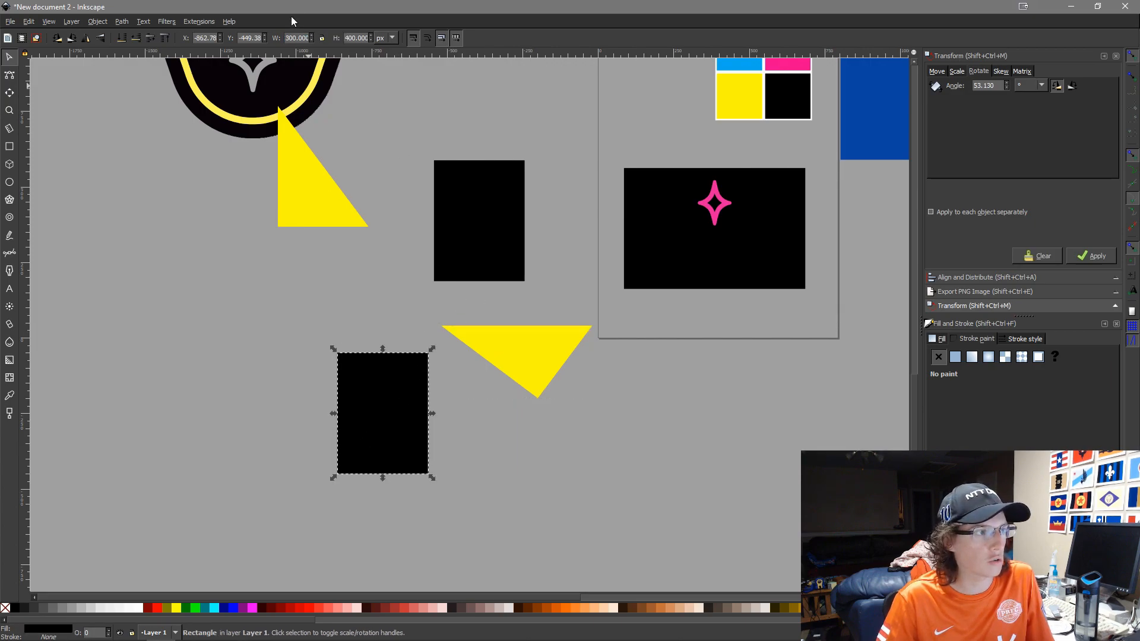
{"action": "type", "text": "500"}
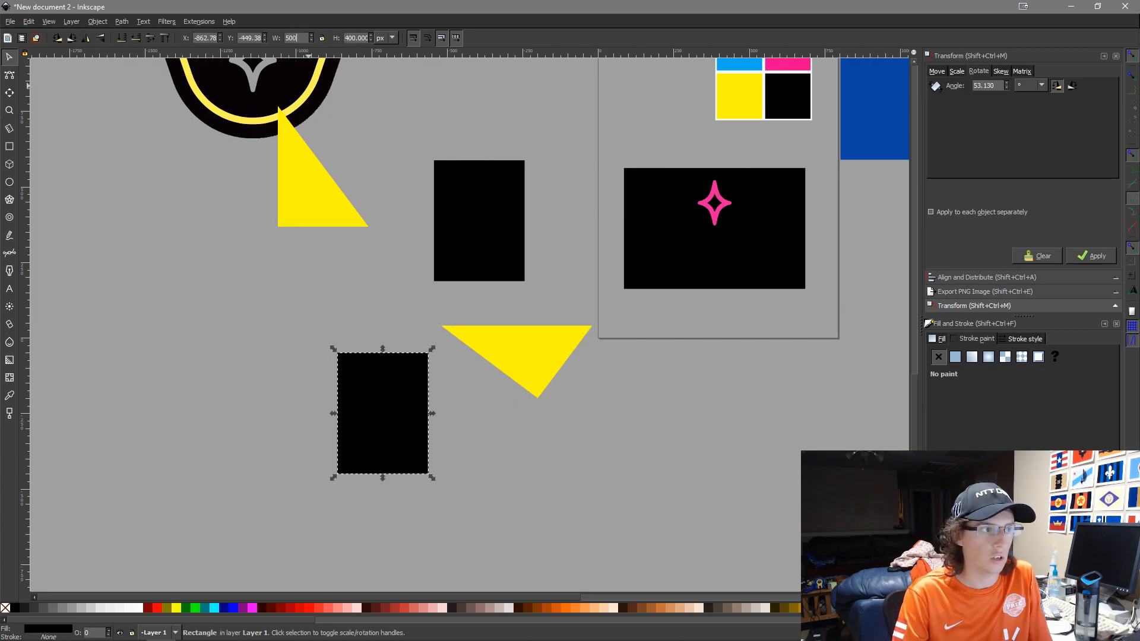
{"action": "key", "text": "Tab"}
{"action": "type", "text": "100"}
{"action": "key", "text": "Return"}
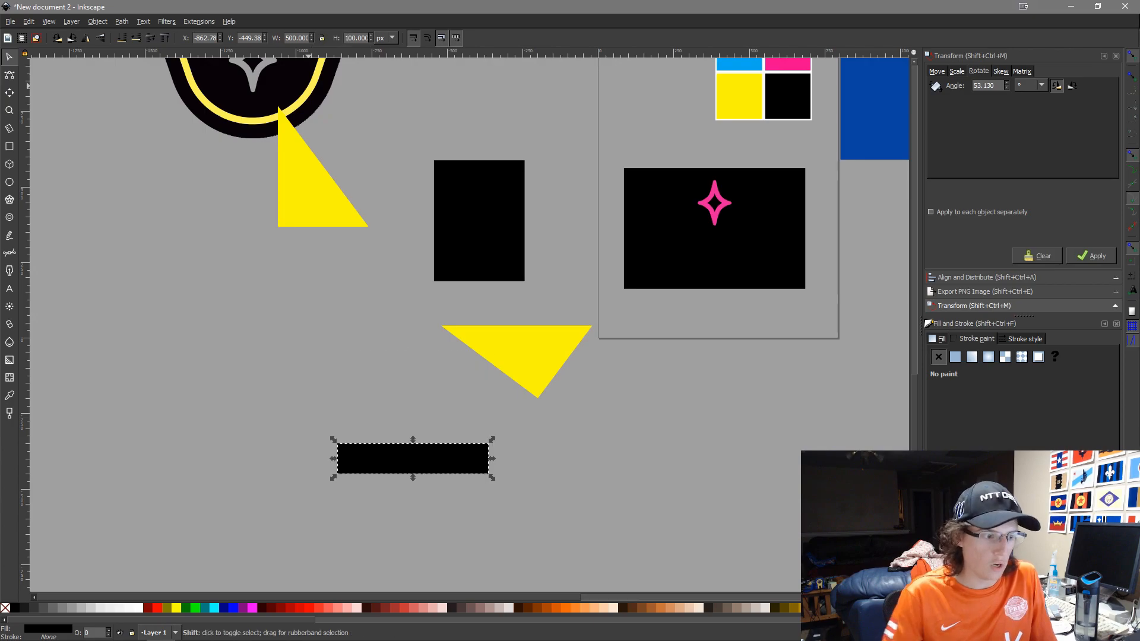
Align the 500 px black bar with the top edge and sides of the rotated yellow triangle
{"action": "left_click", "coordinate": [562, 342], "text": "shift"}
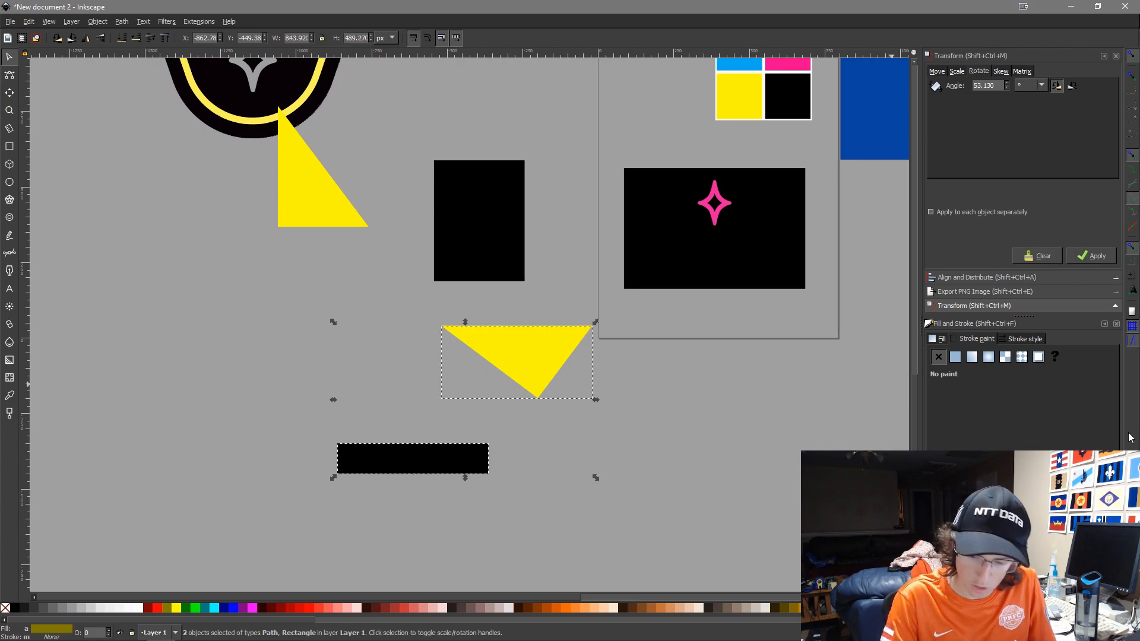
{"action": "key", "text": "ctrl+alt+KP_7"}
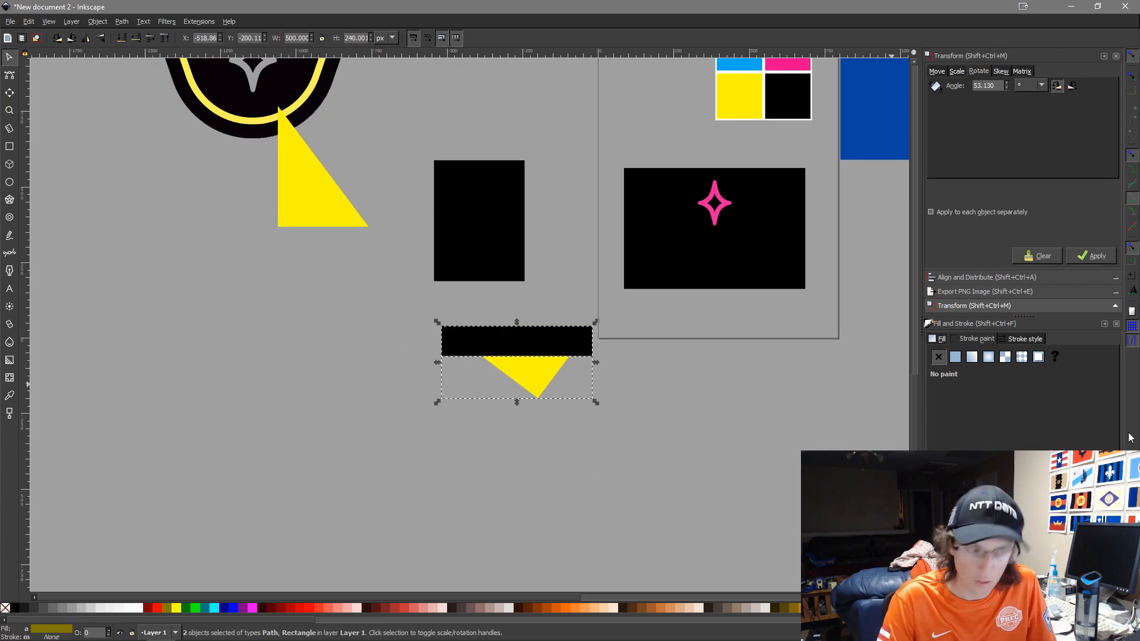
{"action": "left_click", "coordinate": [582, 497]}
{"action": "scroll", "coordinate": [542, 405], "scroll_direction": "up", "scroll_amount": 4}
{"action": "left_click", "coordinate": [479, 115]}
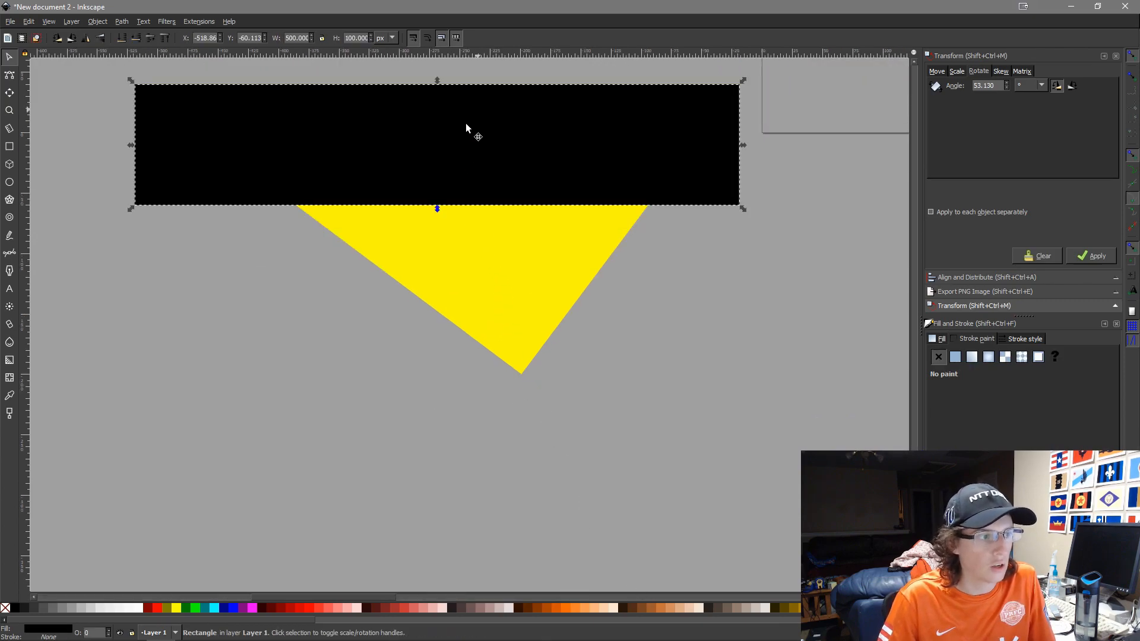
{"action": "left_click", "coordinate": [536, 274], "text": "shift"}
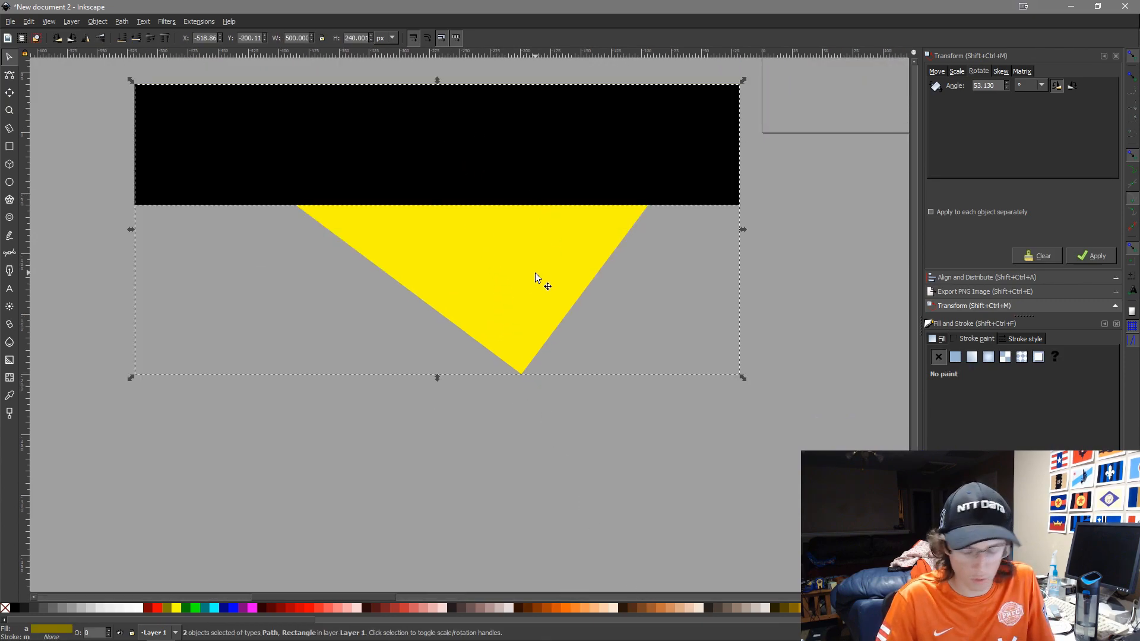
{"action": "key", "text": "ctrl+d"}
{"action": "key", "text": "ctrl+alt+KP_2"}
{"action": "left_click", "coordinate": [830, 418]}
{"action": "left_click", "coordinate": [704, 348]}
{"action": "key", "text": "Delete"}
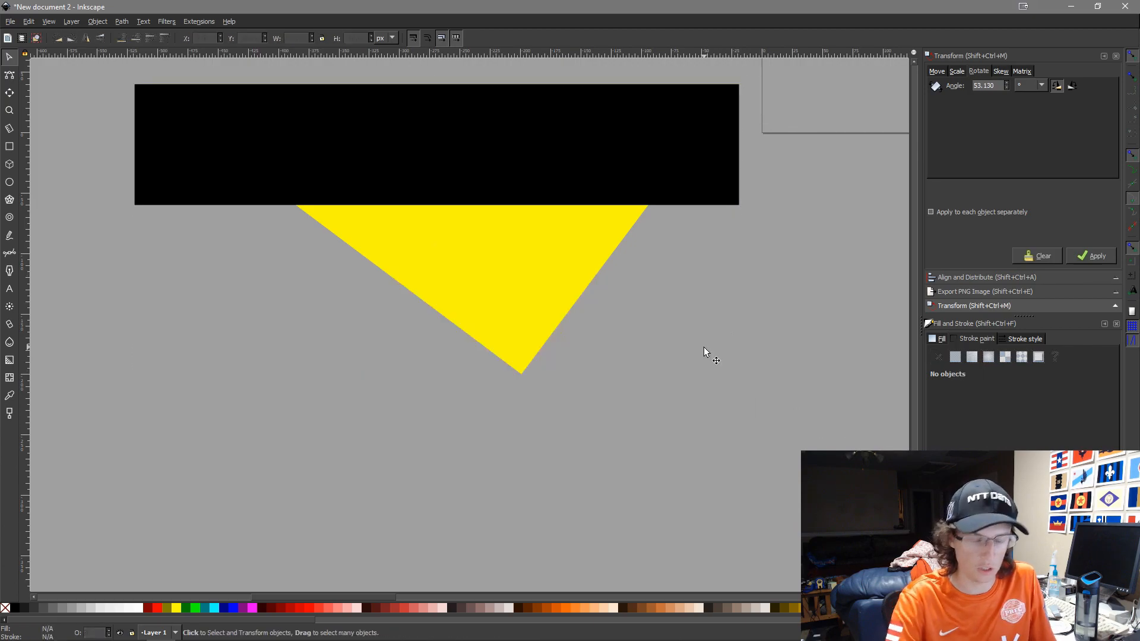
Move the black bar below the rotated triangle and realign it with the triangle's top edge, centred horizontally
{"action": "left_click", "coordinate": [371, 187]}
{"action": "left_click_drag", "start_coordinate": [478, 197], "coordinate": [480, 564]}
{"action": "left_click", "coordinate": [514, 287]}
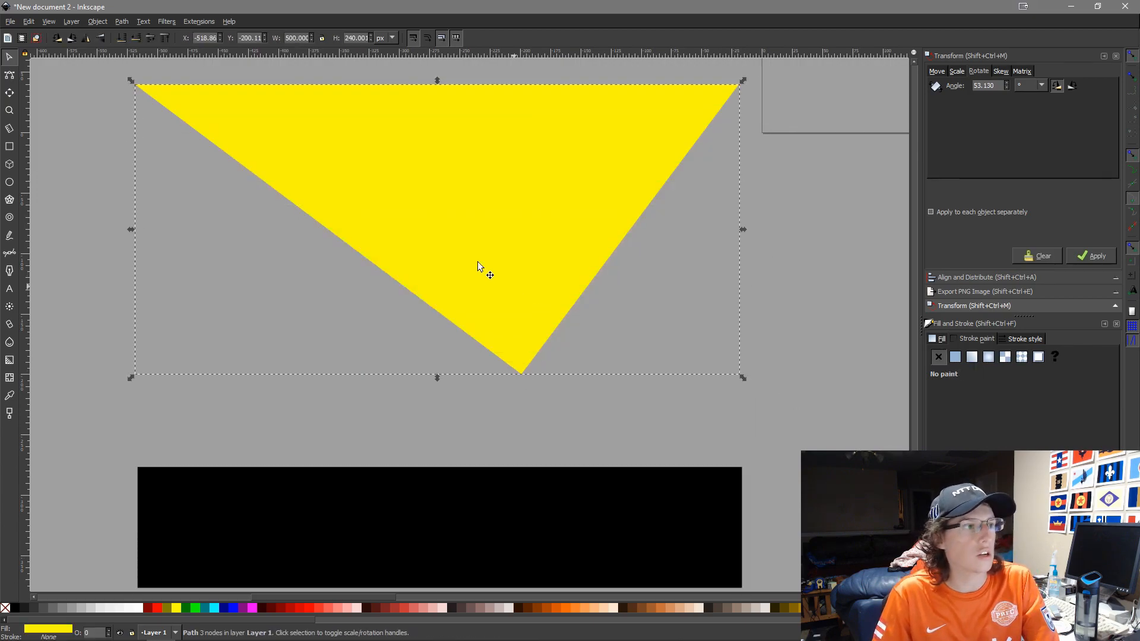
{"action": "left_click", "coordinate": [501, 479]}
{"action": "scroll", "coordinate": [541, 285], "scroll_direction": "down", "scroll_amount": 1}
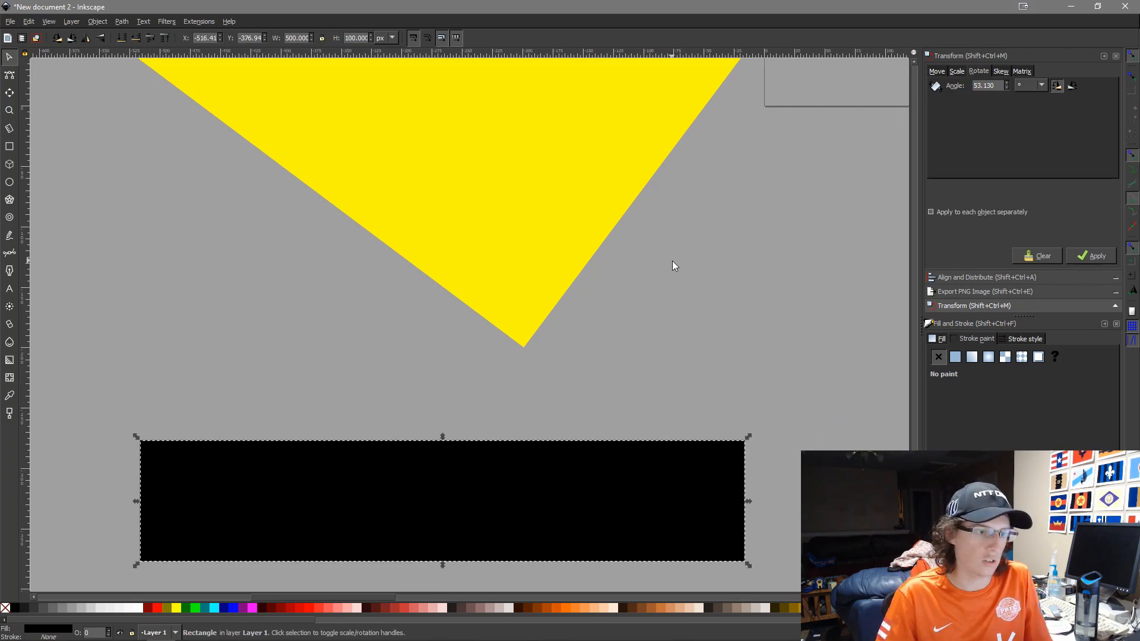
{"action": "scroll", "coordinate": [683, 249], "scroll_direction": "down", "scroll_amount": 2}
{"action": "left_click_drag", "start_coordinate": [699, 238], "coordinate": [583, 368]}
{"action": "left_click", "coordinate": [485, 383], "text": "shift"}
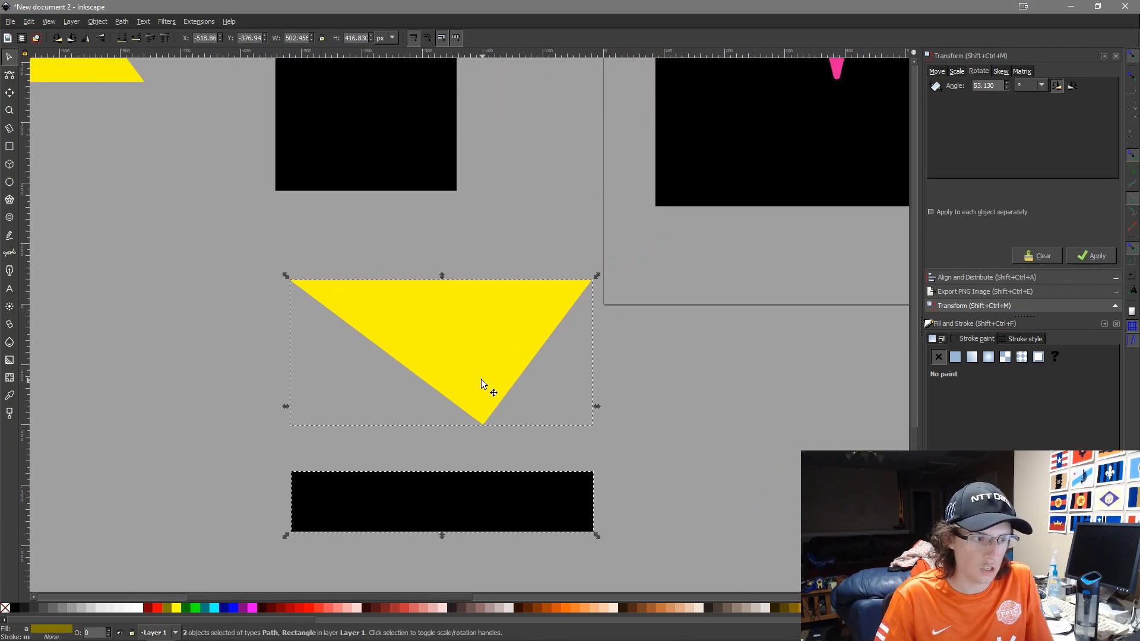
{"action": "key", "text": "ctrl+alt+KP_8"}
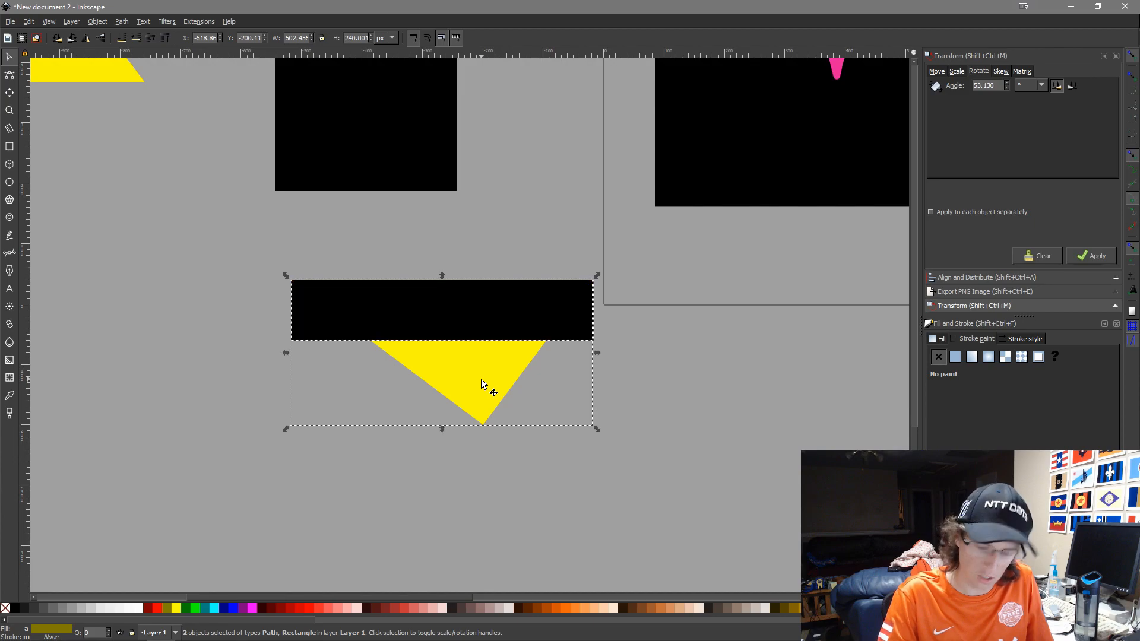
{"action": "key", "text": "ctrl+alt+h"}
Set the black bar's height to 60 px and align it with the rotated triangle's top edge
{"action": "left_click", "coordinate": [636, 412]}
{"action": "left_click", "coordinate": [475, 306]}
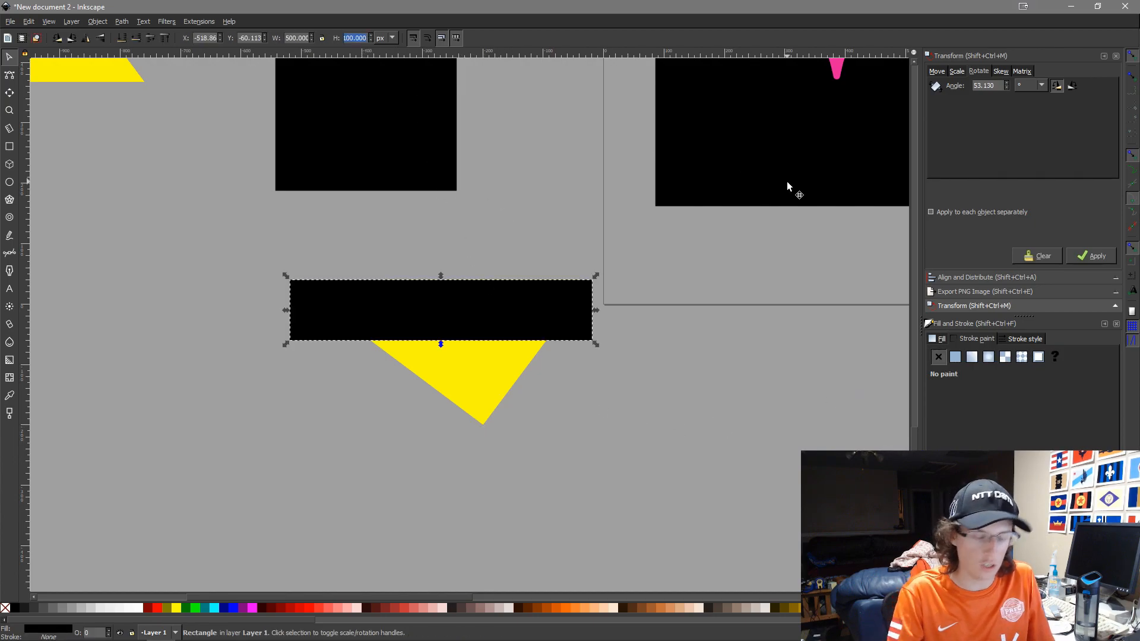
{"action": "key", "text": "Return"}
{"action": "left_click", "coordinate": [518, 368], "text": "shift"}
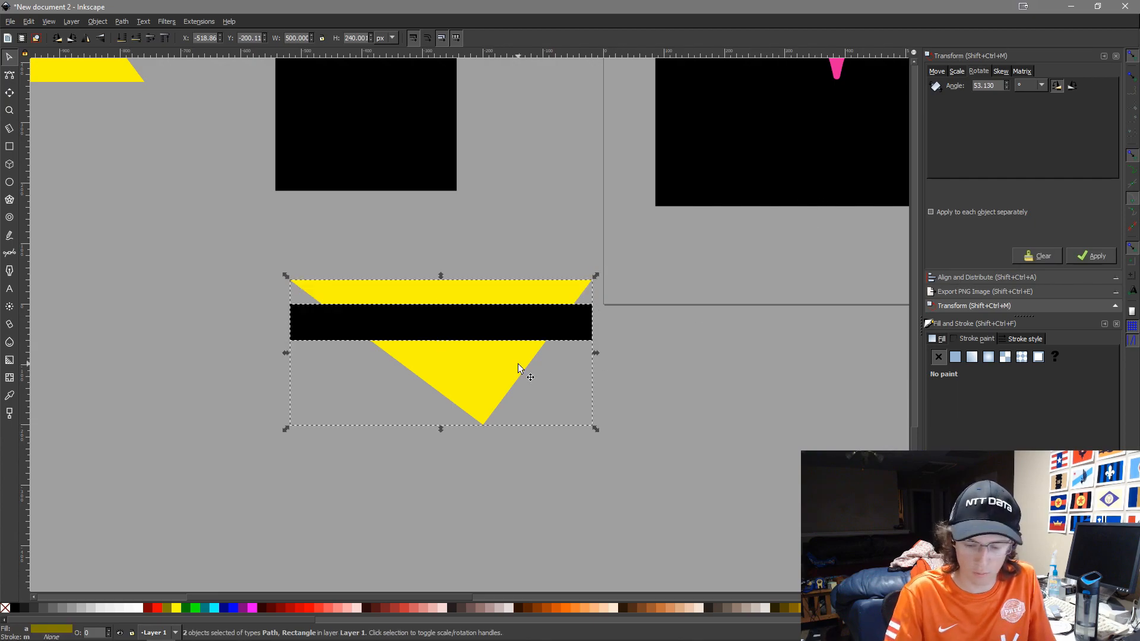
{"action": "key", "text": "ctrl+alt+t"}
{"action": "key", "text": "ctrl+alt+KP_8"}
{"action": "left_click", "coordinate": [789, 395]}
Duplicate the 60 px black bar and stack the copy flush beneath the first one
{"action": "left_click", "coordinate": [488, 282]}
{"action": "key", "text": "ctrl+d"}
{"action": "left_click_drag", "start_coordinate": [488, 282], "coordinate": [499, 326]}
{"action": "left_click", "coordinate": [498, 313], "text": "shift"}
{"action": "key", "text": "ctrl+alt+KP_4"}
{"action": "key", "text": "ctrl+alt+KP_8"}
{"action": "key", "text": "ctrl+alt+shift+KP_2"}
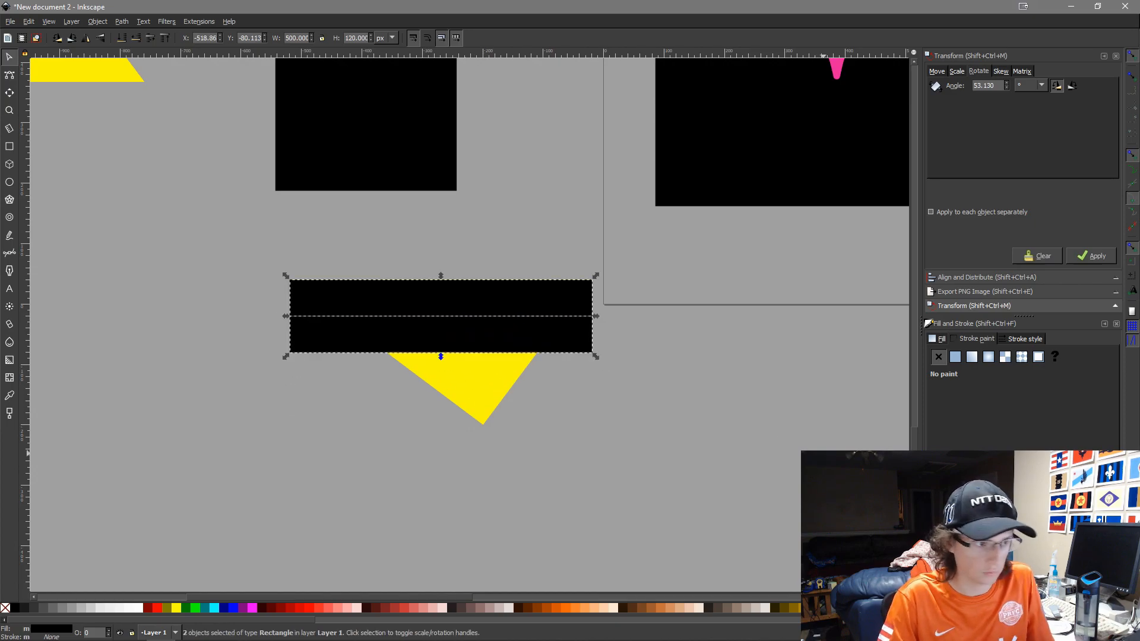
Add a third 60 px black bar flush beneath the second one
{"action": "left_click", "coordinate": [615, 396]}
{"action": "left_click", "coordinate": [493, 333]}
{"action": "left_click_drag", "start_coordinate": [667, 382], "coordinate": [278, 292]}
{"action": "key", "text": "ctrl+alt+shift+KP_2"}
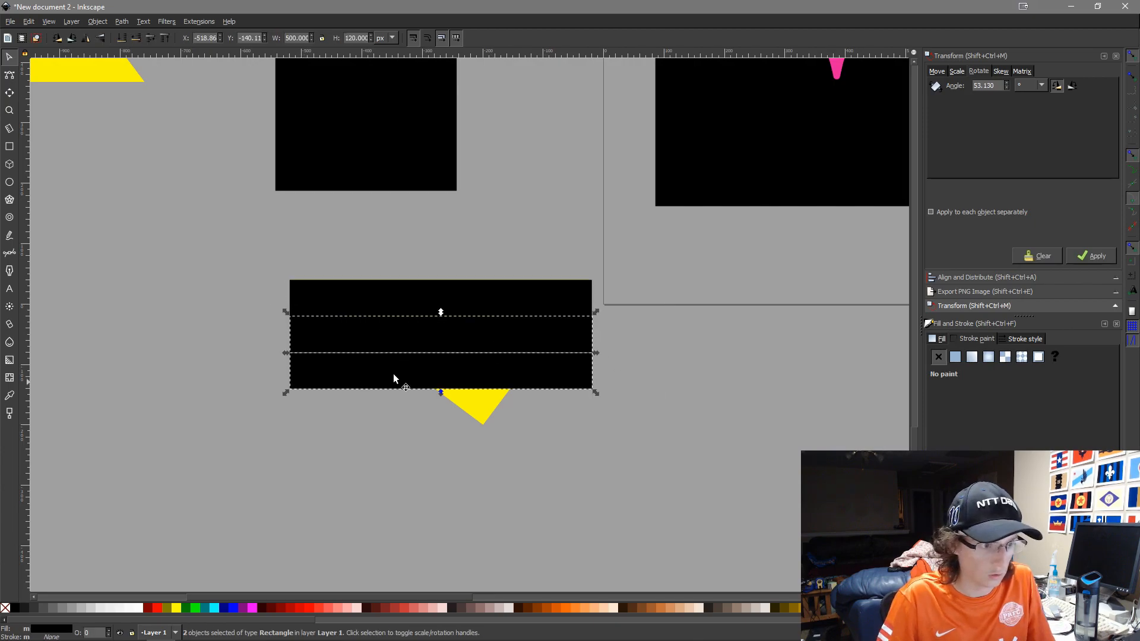
Delete the middle one of the three stacked black bars over the rotated triangle
{"action": "left_click", "coordinate": [608, 387]}
{"action": "left_click", "coordinate": [547, 348]}
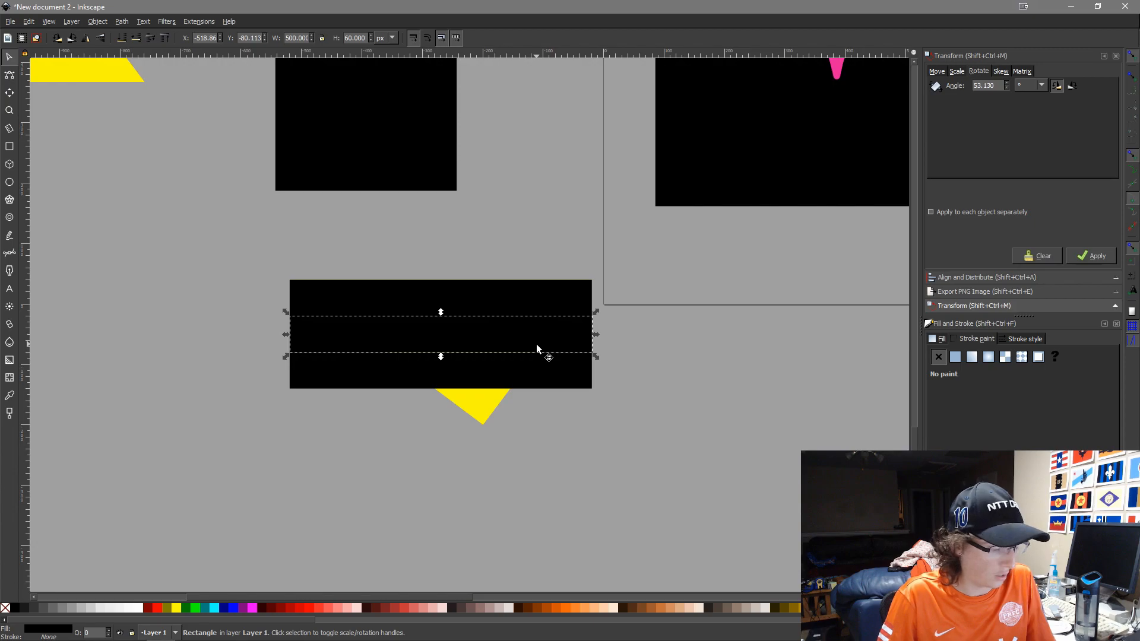
{"action": "key", "text": "Delete"}
{"action": "scroll", "coordinate": [540, 340], "scroll_direction": "down", "scroll_amount": 3, "text": "ctrl"}
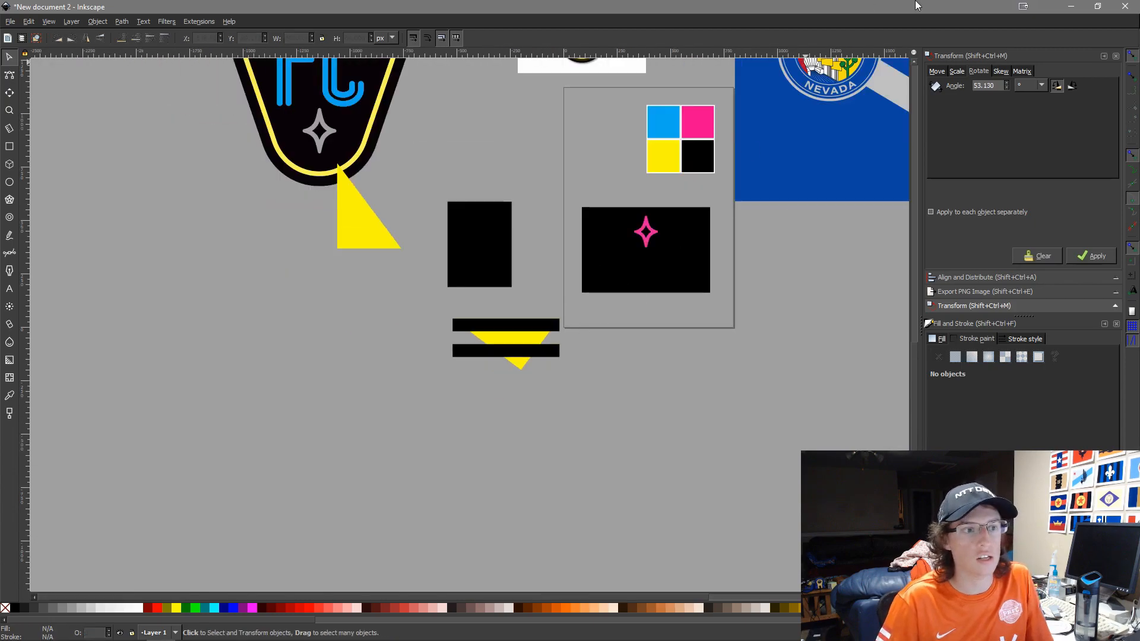
{"action": "left_click_drag", "start_coordinate": [647, 328], "coordinate": [526, 298]}
{"action": "scroll", "coordinate": [614, 153], "scroll_direction": "down", "scroll_amount": 1, "text": "ctrl"}
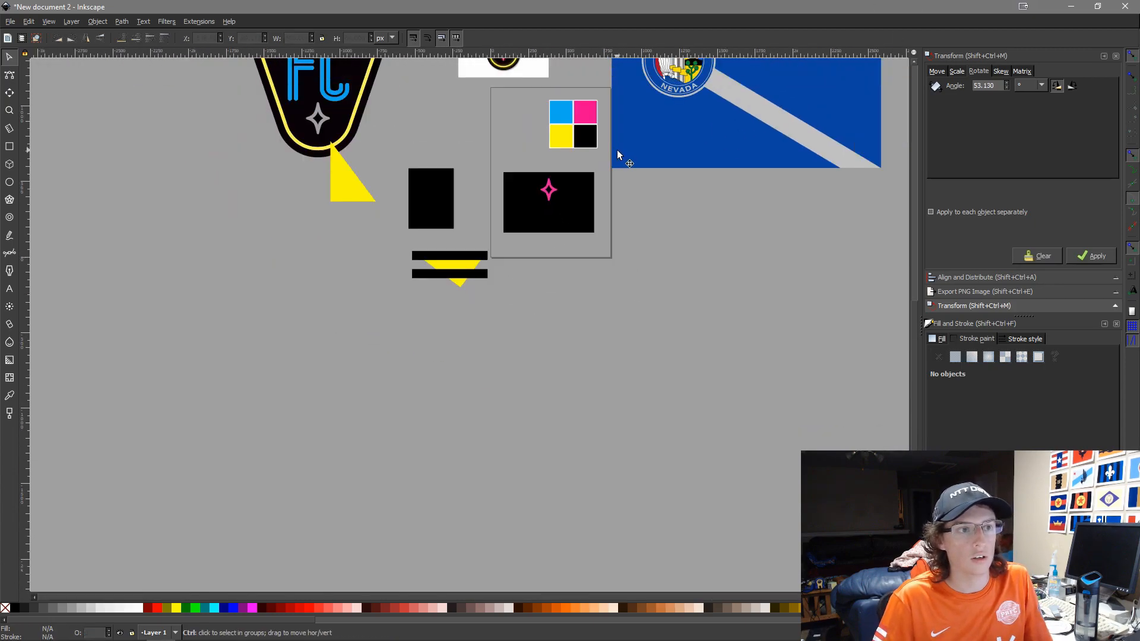
{"action": "scroll", "coordinate": [636, 108], "scroll_direction": "up", "scroll_amount": 4}
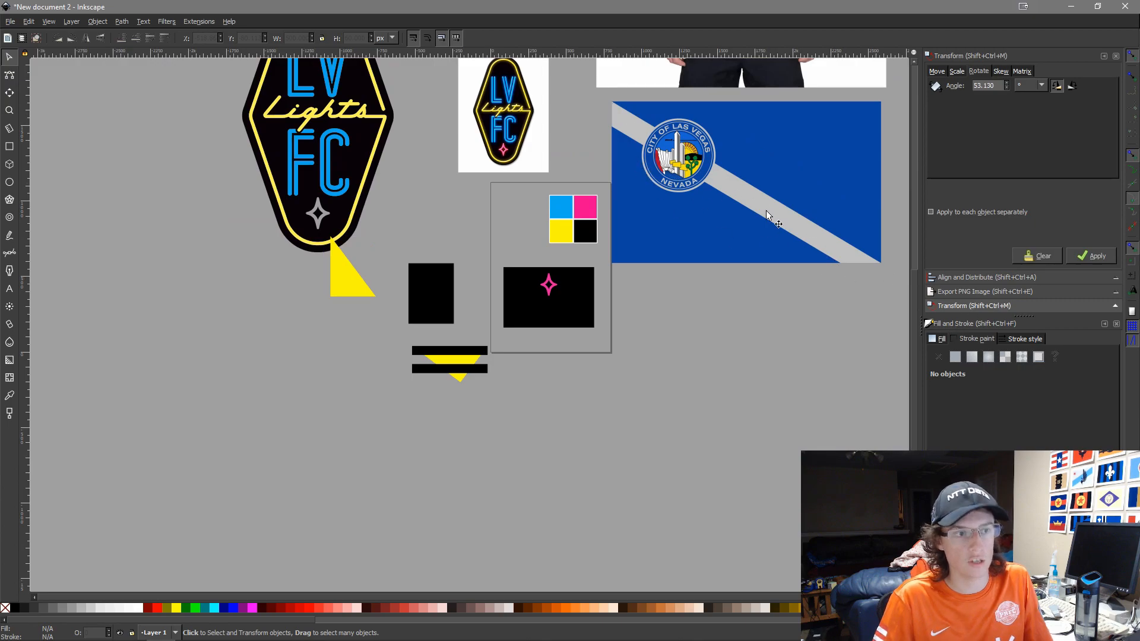
Intersect a copy of the yellow triangle with the upper black bar to cut the long yellow stripe
{"action": "scroll", "coordinate": [533, 279], "scroll_direction": "up", "scroll_amount": 1}
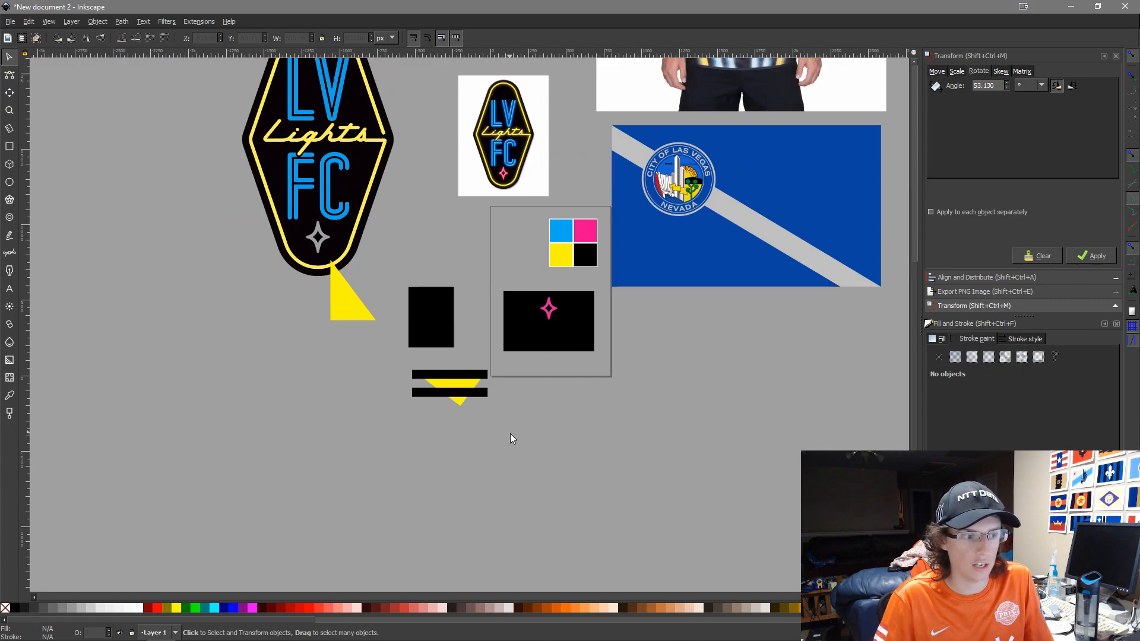
{"action": "left_click_drag", "start_coordinate": [512, 440], "coordinate": [658, 446]}
{"action": "scroll", "coordinate": [658, 392], "scroll_direction": "up", "scroll_amount": 5, "text": "ctrl"}
{"action": "left_click_drag", "start_coordinate": [514, 405], "coordinate": [660, 341]}
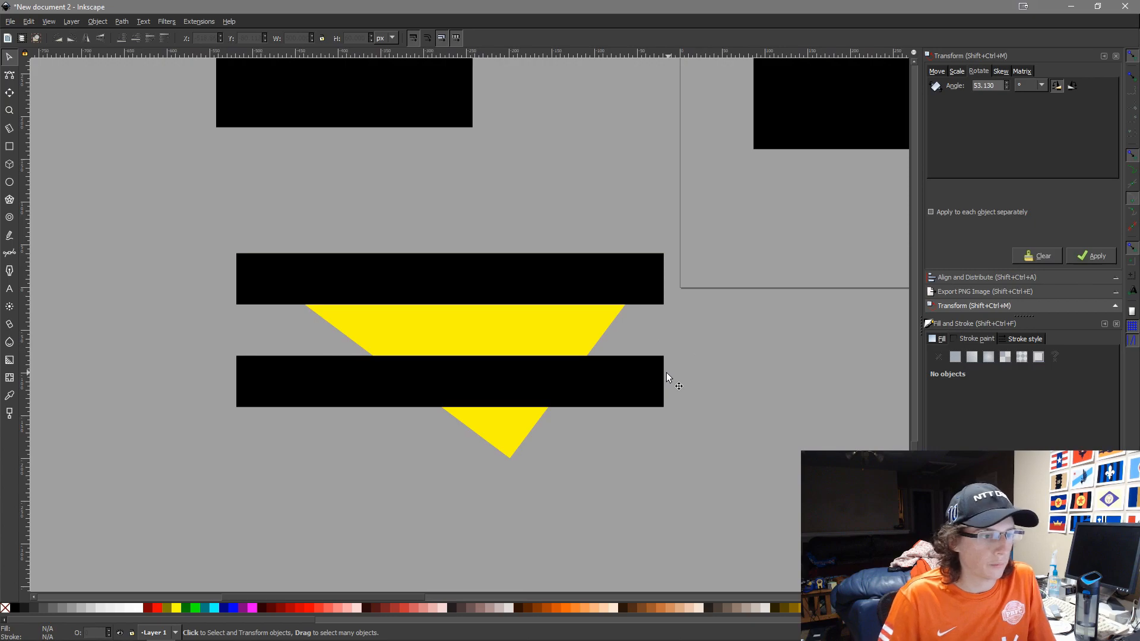
{"action": "left_click", "coordinate": [575, 342]}
{"action": "key", "text": "Home"}
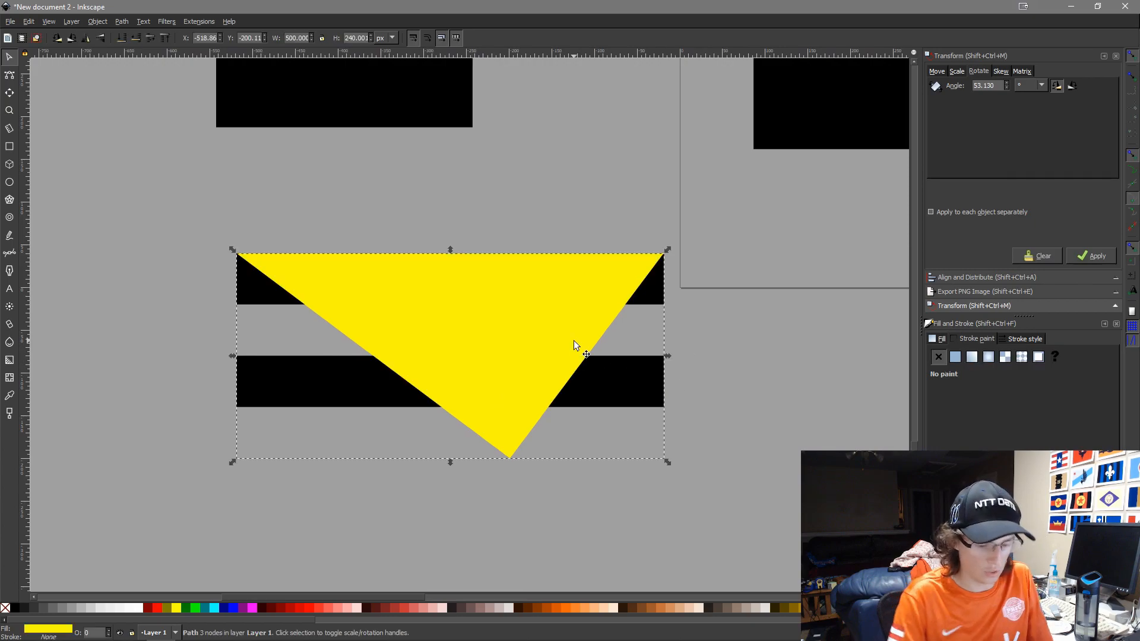
{"action": "key", "text": "End"}
{"action": "left_click", "coordinate": [502, 300], "text": "shift"}
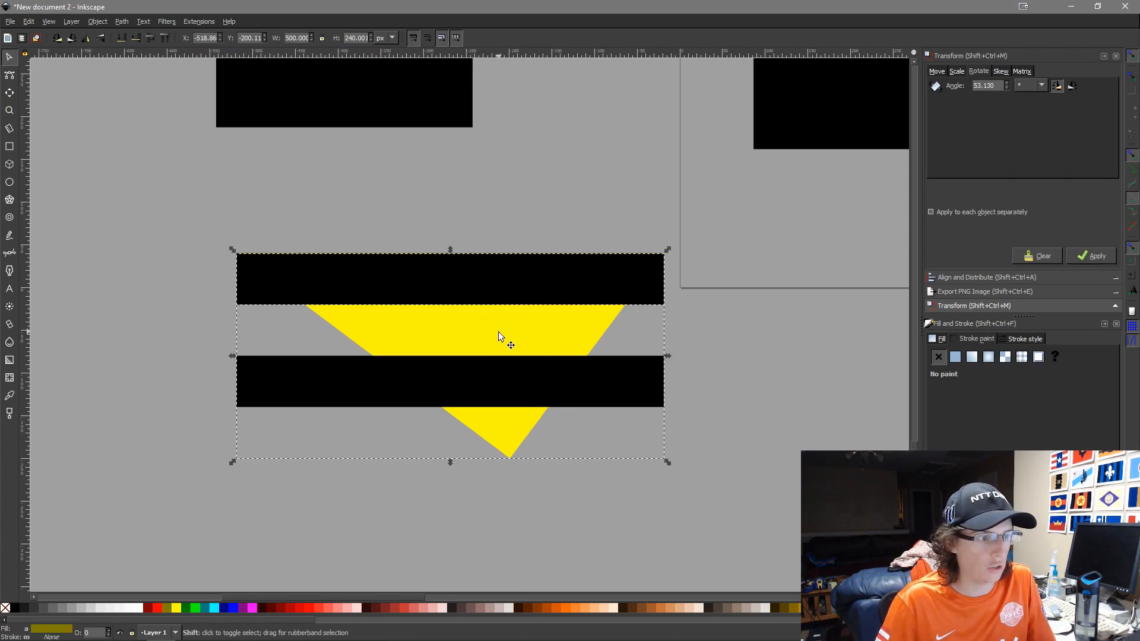
{"action": "left_click", "coordinate": [122, 21]}
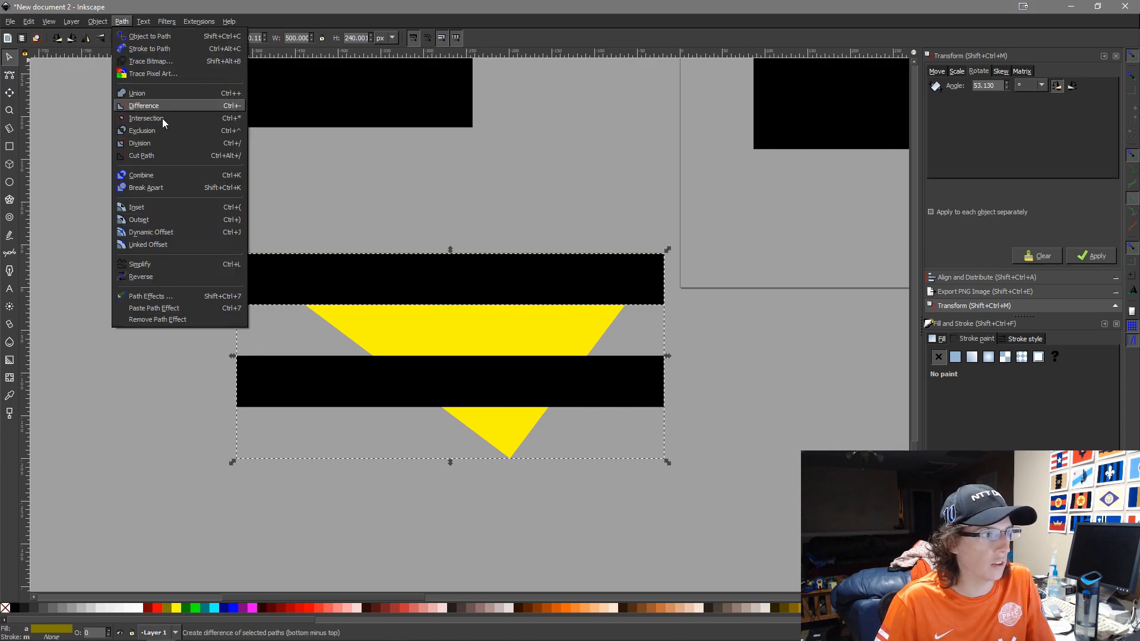
{"action": "left_click", "coordinate": [158, 115]}
Intersect the remaining yellow triangle with the lower black bar to cut the short yellow stripe
{"action": "left_click", "coordinate": [518, 359], "text": "shift"}
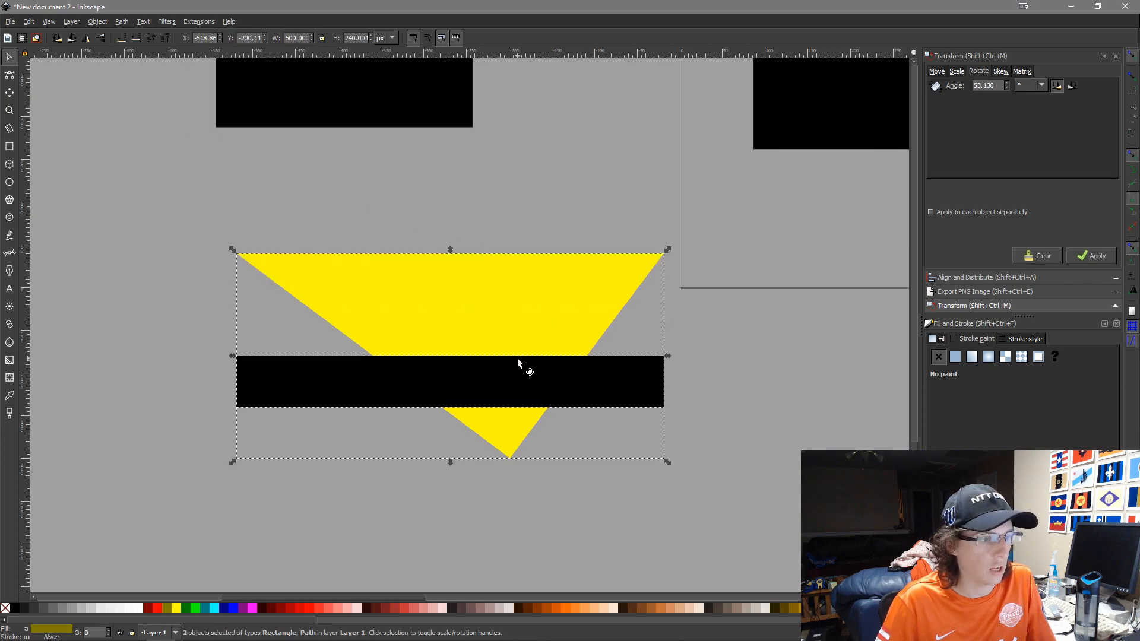
{"action": "left_click", "coordinate": [123, 23]}
{"action": "left_click", "coordinate": [177, 116]}
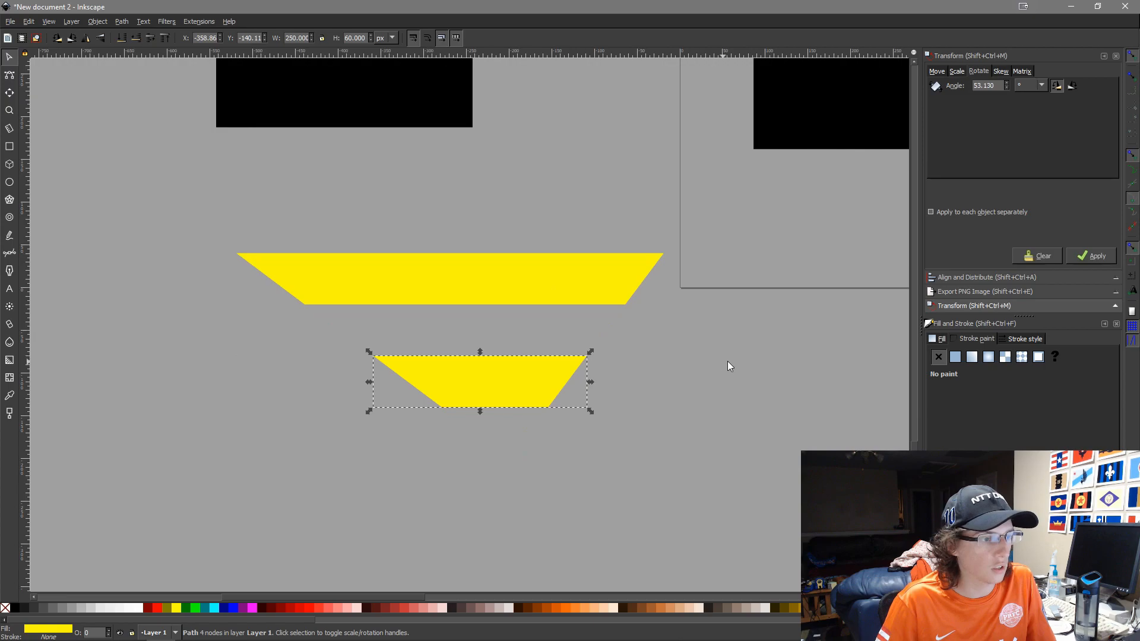
Group the two yellow stripes and rotate the group 53.130° clockwise
{"action": "scroll", "coordinate": [728, 361], "scroll_direction": "down", "scroll_amount": 3}
{"action": "left_click_drag", "start_coordinate": [736, 437], "coordinate": [502, 306]}
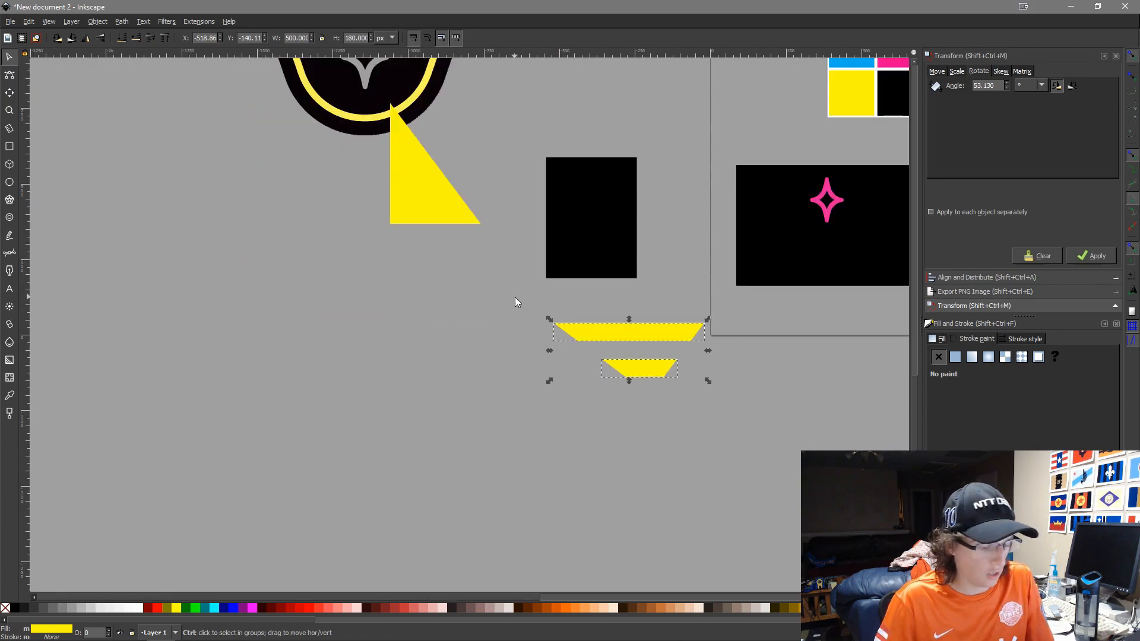
{"action": "key", "text": "ctrl+g"}
{"action": "left_click", "coordinate": [1074, 86]}
{"action": "left_click", "coordinate": [1092, 256]}
Align the rotated stripe group with the left and top edges of the black flag field
{"action": "left_click_drag", "start_coordinate": [687, 488], "coordinate": [487, 499]}
{"action": "left_click", "coordinate": [625, 269], "text": "shift"}
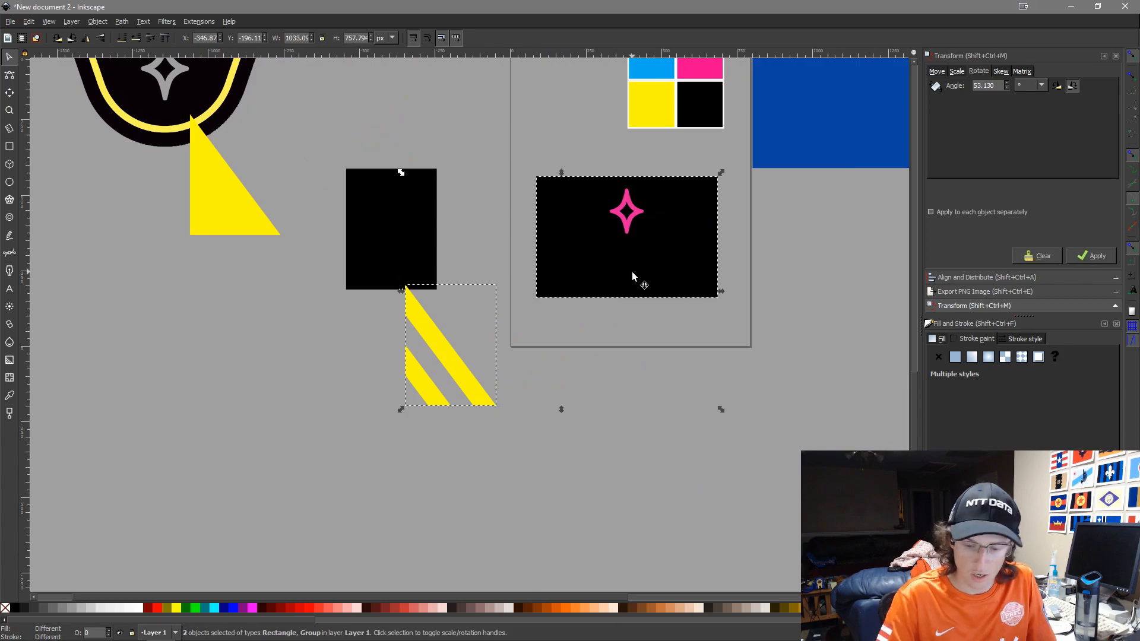
{"action": "key", "text": "ctrl+alt+KP_4"}
{"action": "key", "text": "ctrl+alt+KP_8"}
{"action": "left_click", "coordinate": [592, 302]}
{"action": "scroll", "coordinate": [597, 229], "scroll_direction": "up", "scroll_amount": 2}
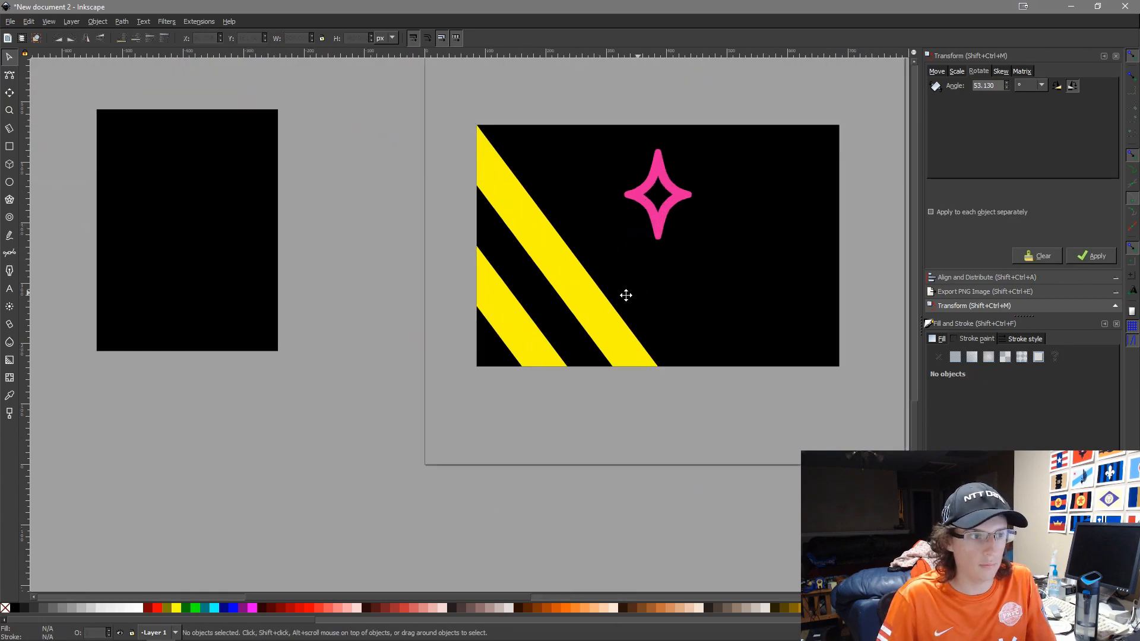
Mirror a copy of the stripe group horizontally and align it with the flag's right edge
{"action": "left_click_drag", "start_coordinate": [616, 294], "coordinate": [449, 355]}
{"action": "left_click", "coordinate": [441, 359]}
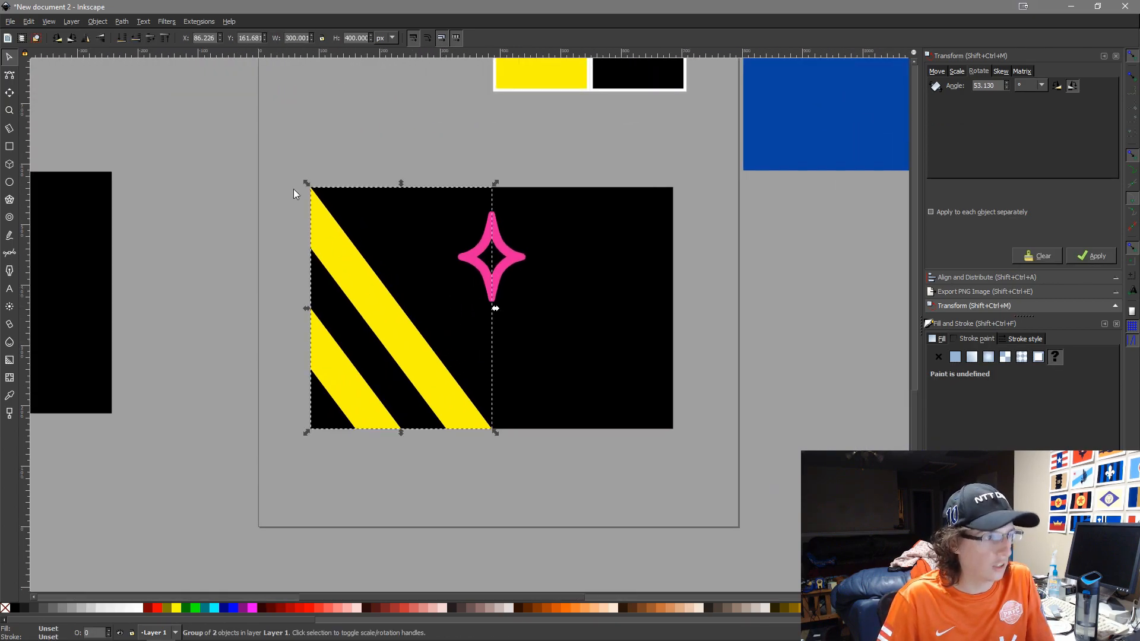
{"action": "left_click", "coordinate": [87, 39]}
{"action": "left_click", "coordinate": [618, 338], "text": "shift"}
{"action": "key", "text": "ctrl+alt+KP_6"}
{"action": "left_click", "coordinate": [741, 477]}
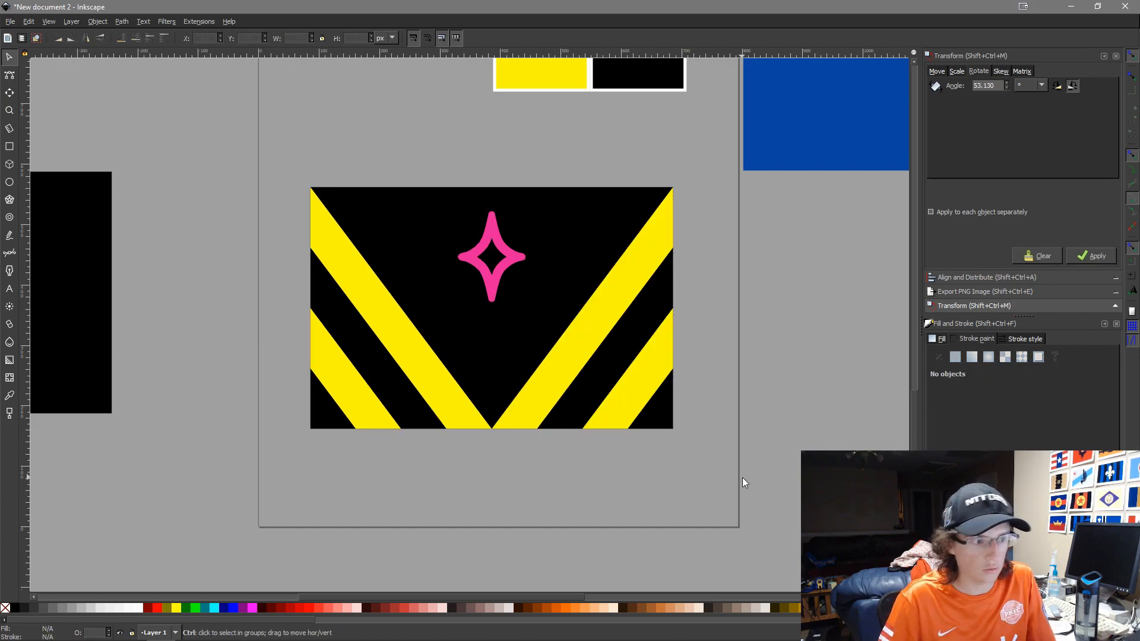
Ungroup the left and right stripe groups into individual stripes
{"action": "scroll", "coordinate": [742, 477], "scroll_direction": "down", "scroll_amount": 3}
{"action": "left_click_drag", "start_coordinate": [513, 505], "coordinate": [387, 501]}
{"action": "scroll", "coordinate": [422, 457], "scroll_direction": "up", "scroll_amount": 3}
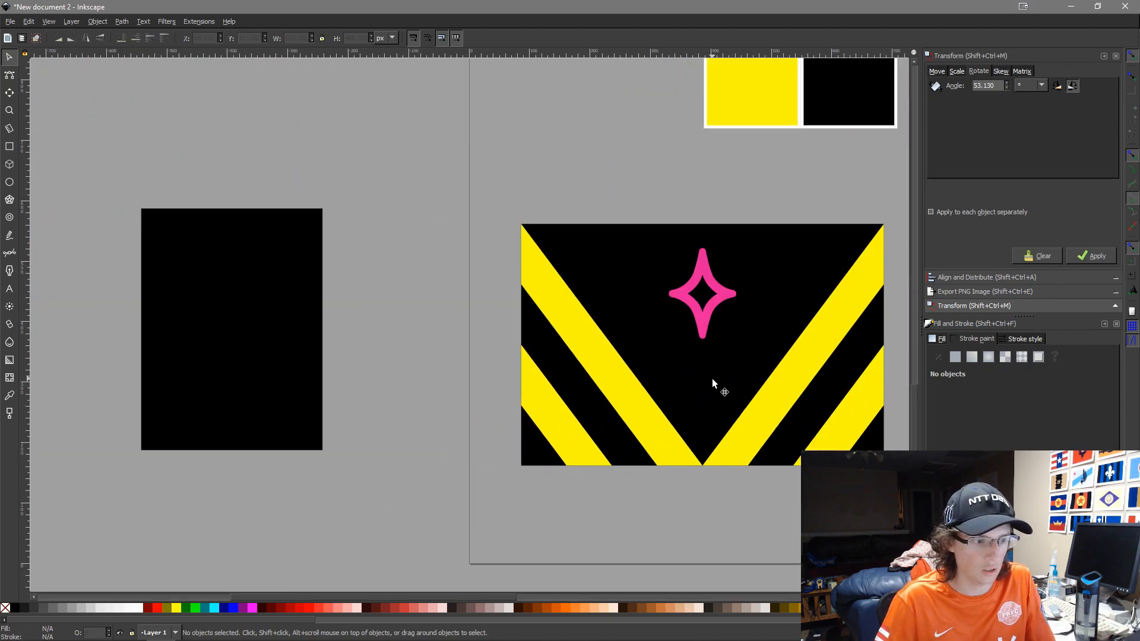
{"action": "left_click", "coordinate": [648, 424]}
{"action": "left_click", "coordinate": [755, 430], "text": "ctrl"}
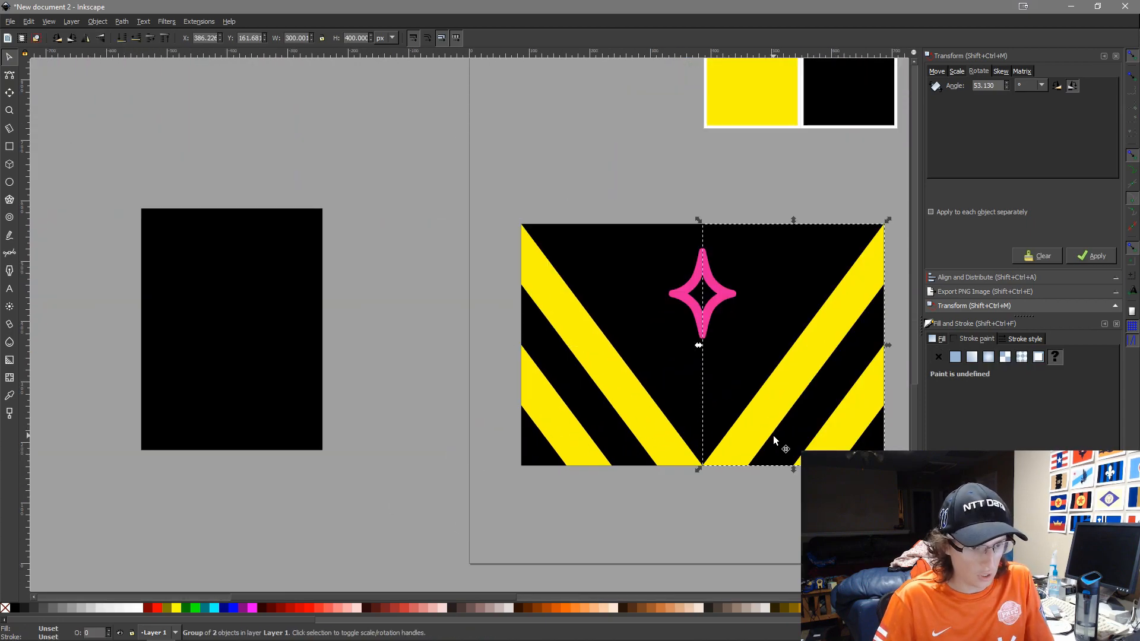
{"action": "left_click", "coordinate": [715, 522]}
Compare the striped flag with the jersey, crest and city flag references, and calculate 240/6
{"action": "scroll", "coordinate": [715, 523], "scroll_direction": "down", "scroll_amount": 4}
{"action": "left_click_drag", "start_coordinate": [715, 522], "coordinate": [544, 509]}
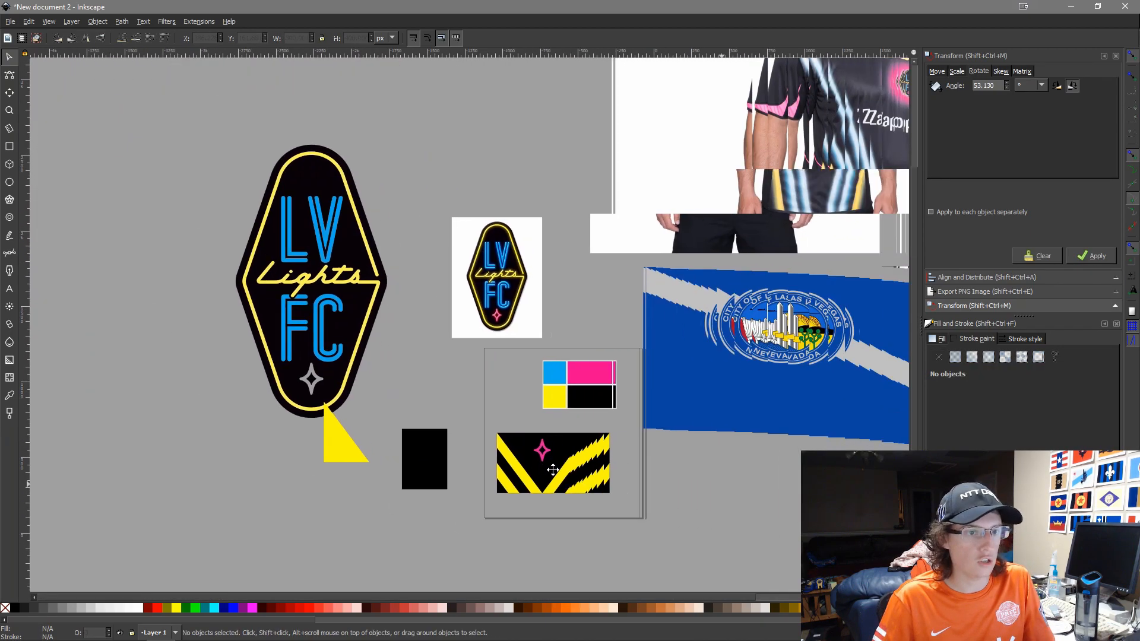
{"action": "scroll", "coordinate": [583, 451], "scroll_direction": "down", "scroll_amount": 1}
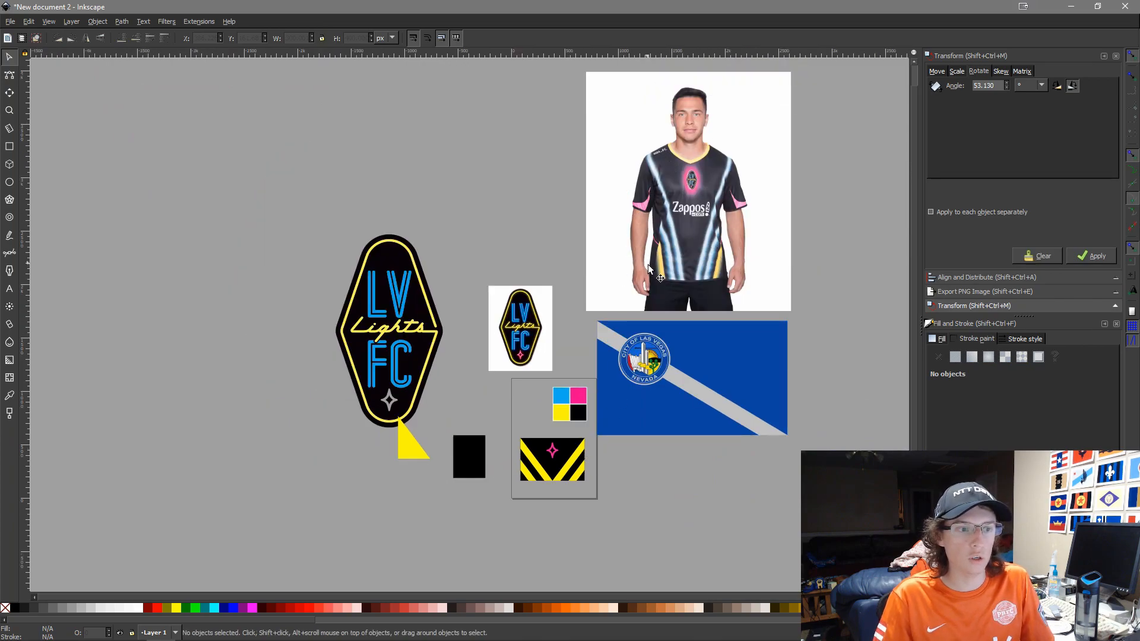
{"action": "scroll", "coordinate": [514, 457], "scroll_direction": "up", "scroll_amount": 6}
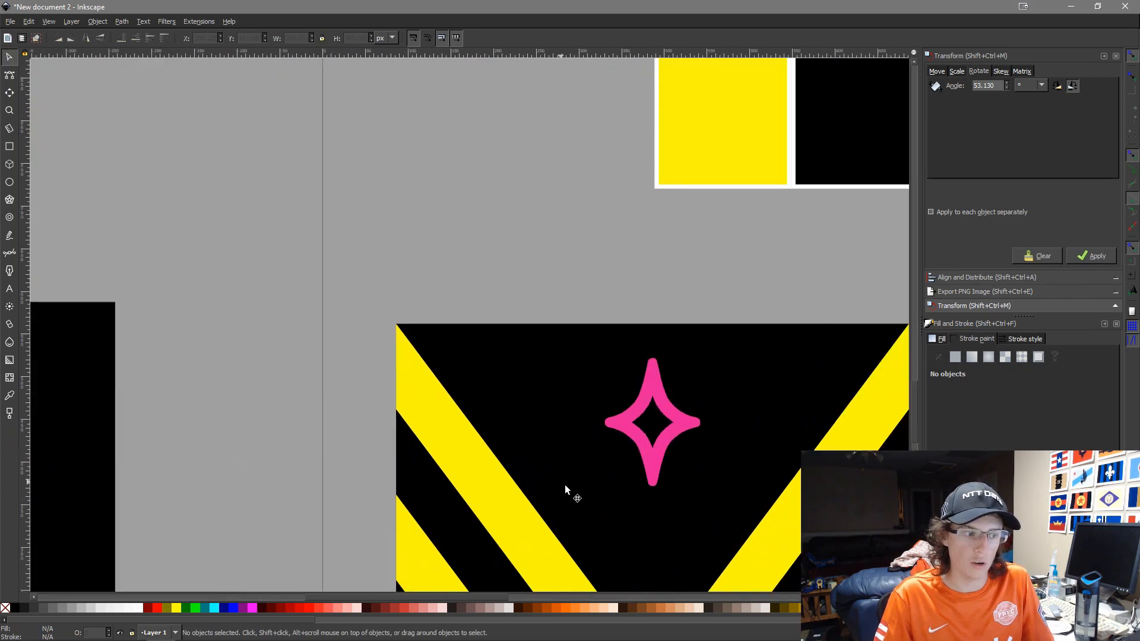
{"action": "left_click_drag", "start_coordinate": [559, 481], "coordinate": [433, 254]}
{"action": "scroll", "coordinate": [432, 254], "scroll_direction": "down", "scroll_amount": 1}
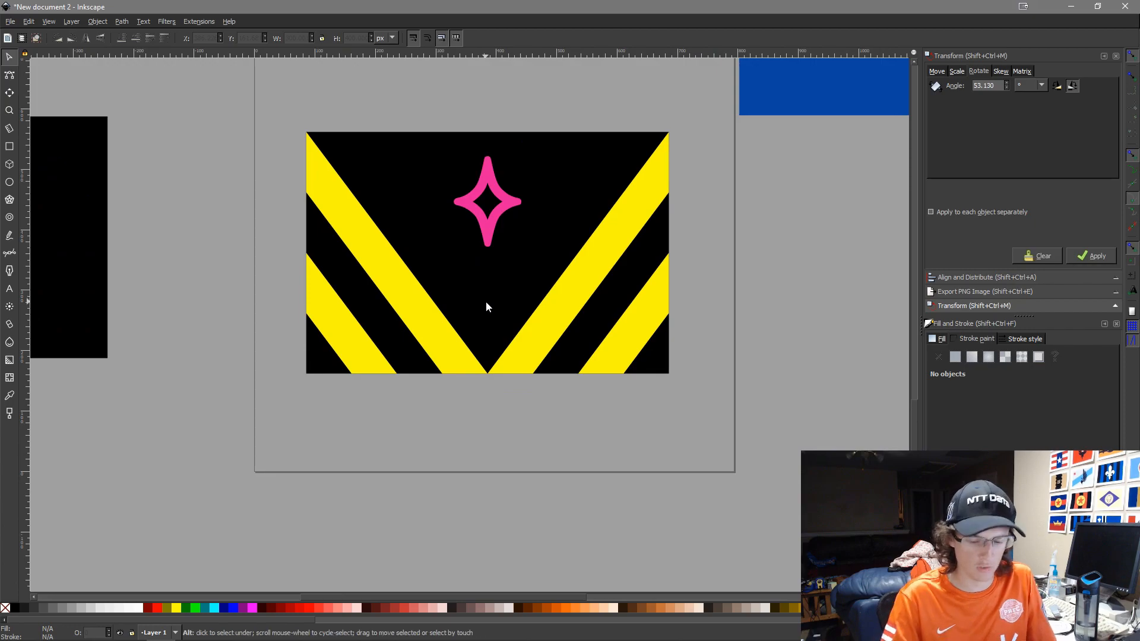
{"action": "key", "text": "alt+space"}
{"action": "type", "text": "240/6"}
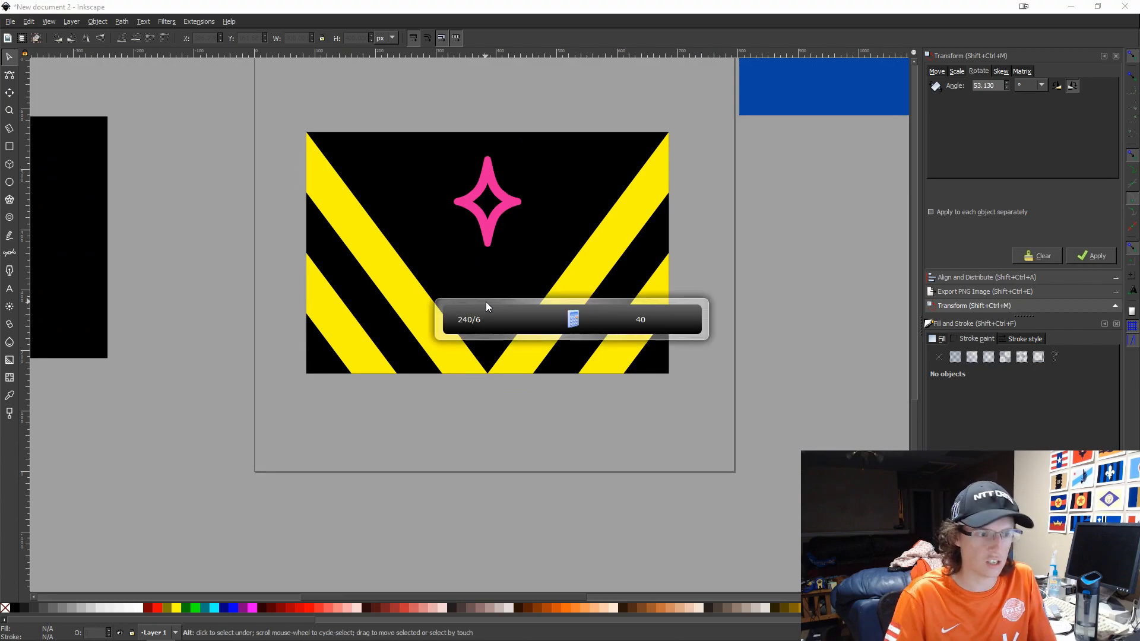
{"action": "key", "text": "Return"}
{"action": "scroll", "coordinate": [529, 458], "scroll_direction": "down", "scroll_amount": 2}
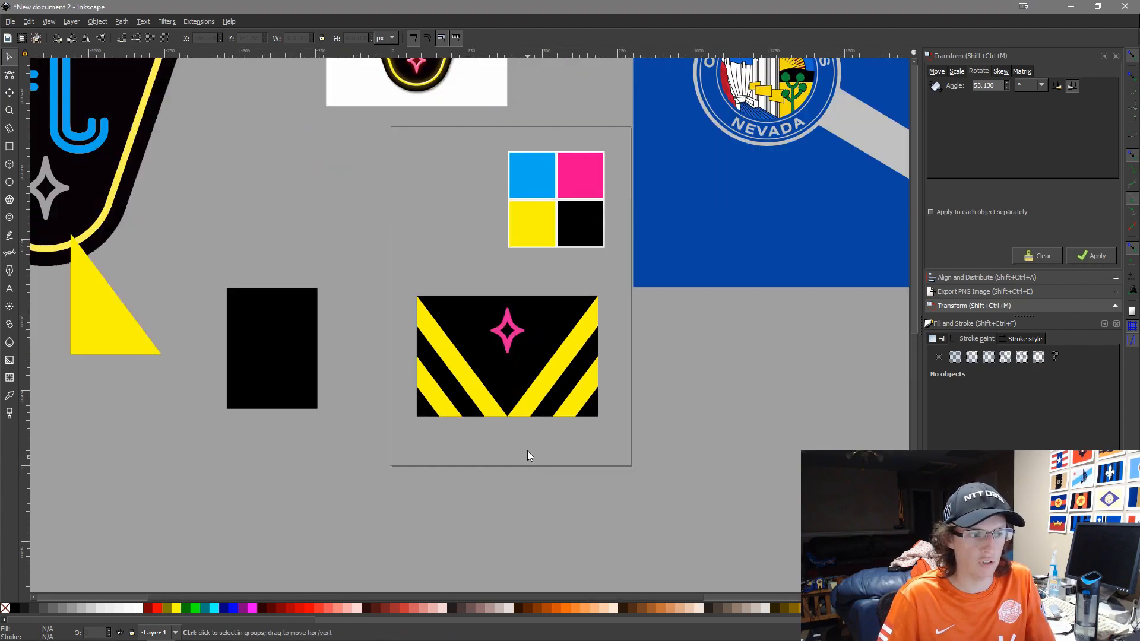
Recolour the right inner stripe and the left outer stripe with the palette's blue
{"action": "scroll", "coordinate": [532, 410], "scroll_direction": "up", "scroll_amount": 3}
{"action": "left_click", "coordinate": [525, 397], "text": "ctrl"}
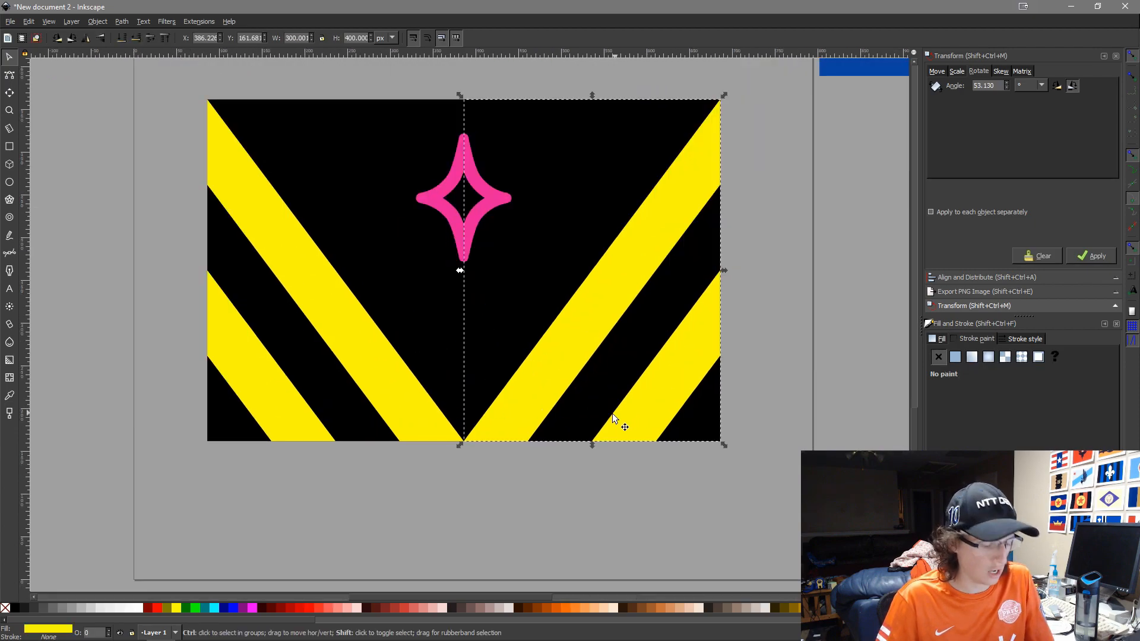
{"action": "left_click", "coordinate": [310, 432], "text": "ctrl+shift"}
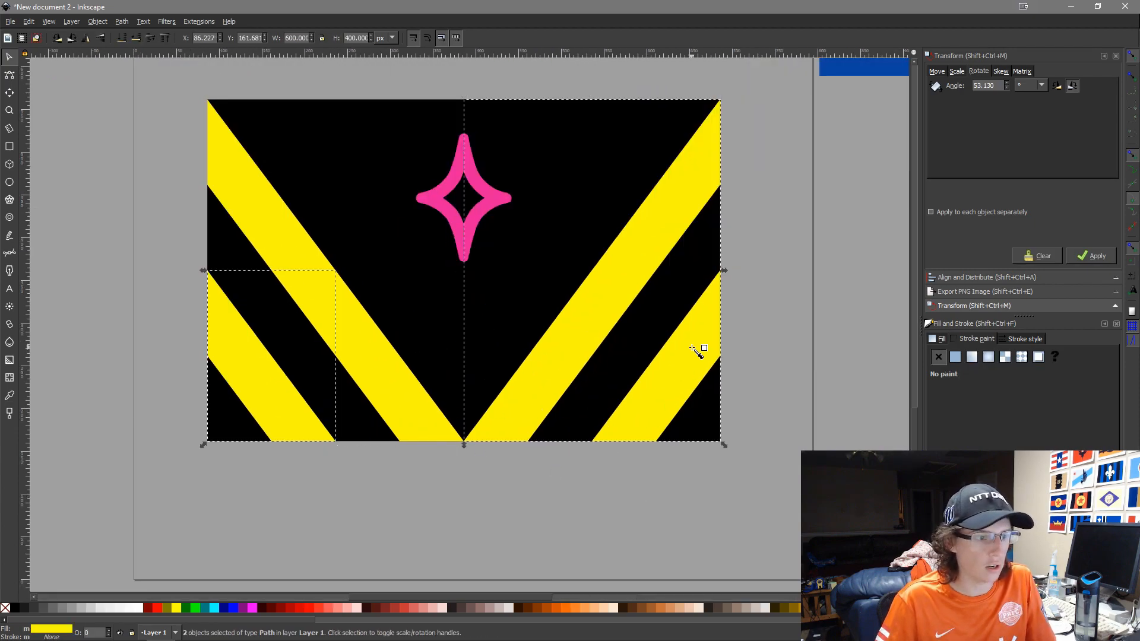
{"action": "key", "text": "d"}
{"action": "scroll", "coordinate": [686, 334], "scroll_direction": "down", "scroll_amount": 3}
{"action": "left_click", "coordinate": [631, 120]}
{"action": "key", "text": "s"}
{"action": "left_click", "coordinate": [790, 383]}
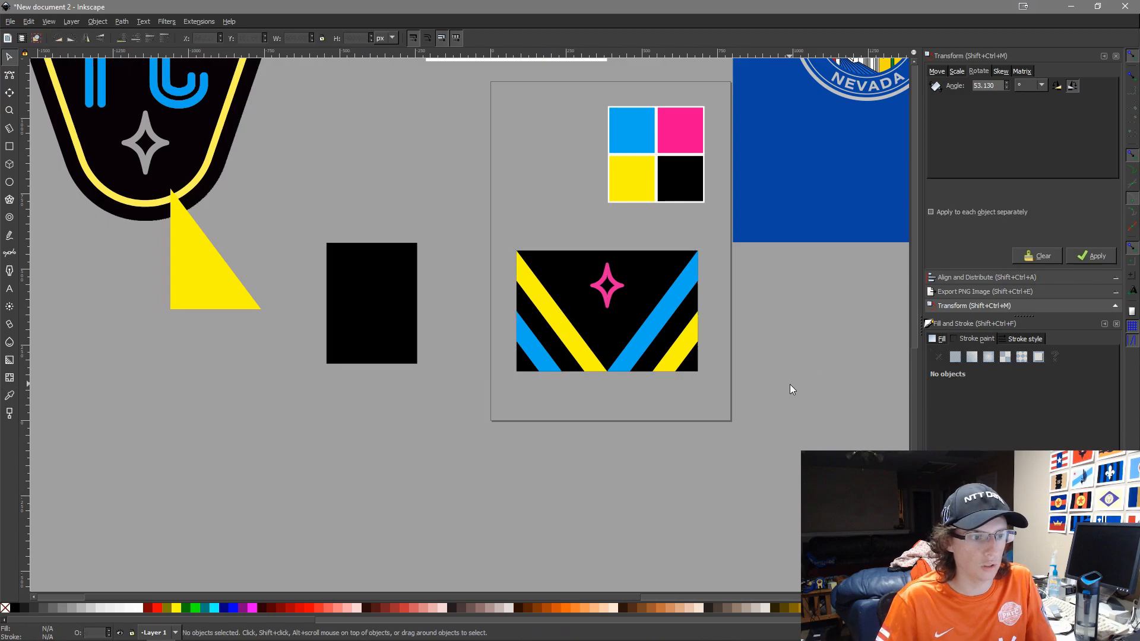
Recolour the left inner stripe blue and the left outer stripe yellow to mirror the right half
{"action": "scroll", "coordinate": [778, 384], "scroll_direction": "up", "scroll_amount": 3}
{"action": "left_click_drag", "start_coordinate": [500, 378], "coordinate": [620, 556]}
{"action": "scroll", "coordinate": [607, 515], "scroll_direction": "down", "scroll_amount": 2}
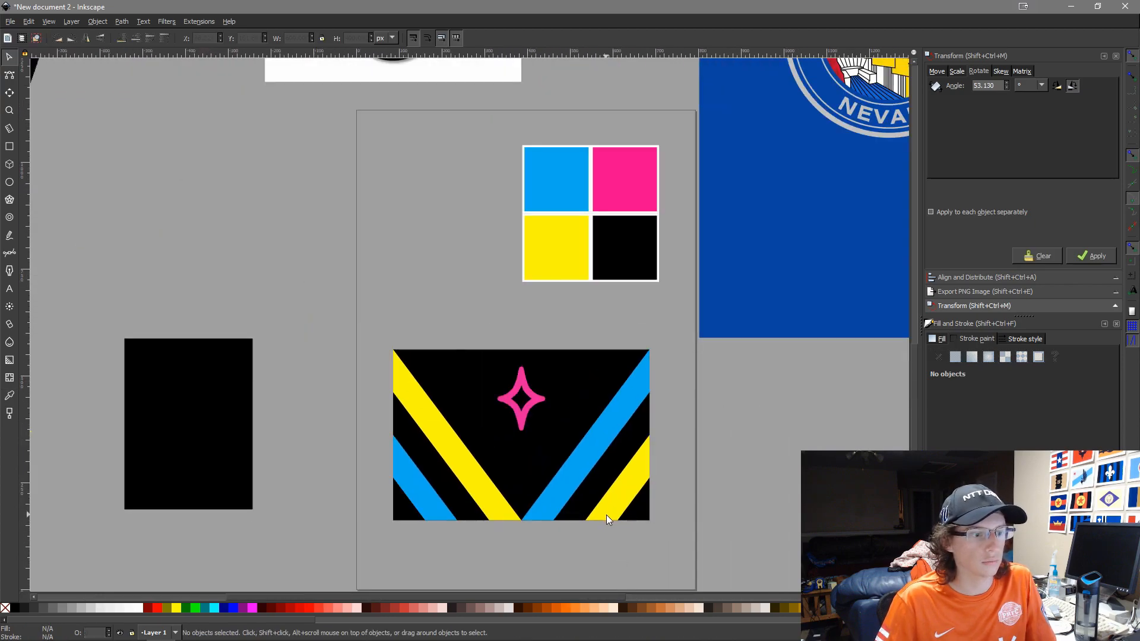
{"action": "left_click_drag", "start_coordinate": [624, 508], "coordinate": [699, 422]}
{"action": "left_click", "coordinate": [563, 405]}
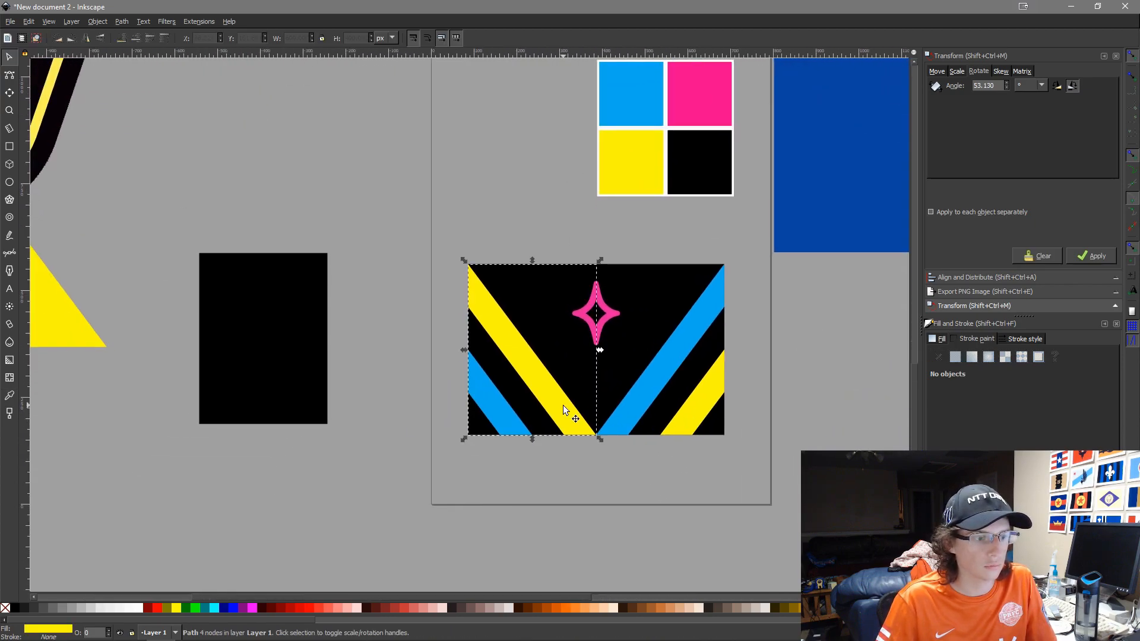
{"action": "key", "text": "d"}
{"action": "left_click", "coordinate": [669, 465]}
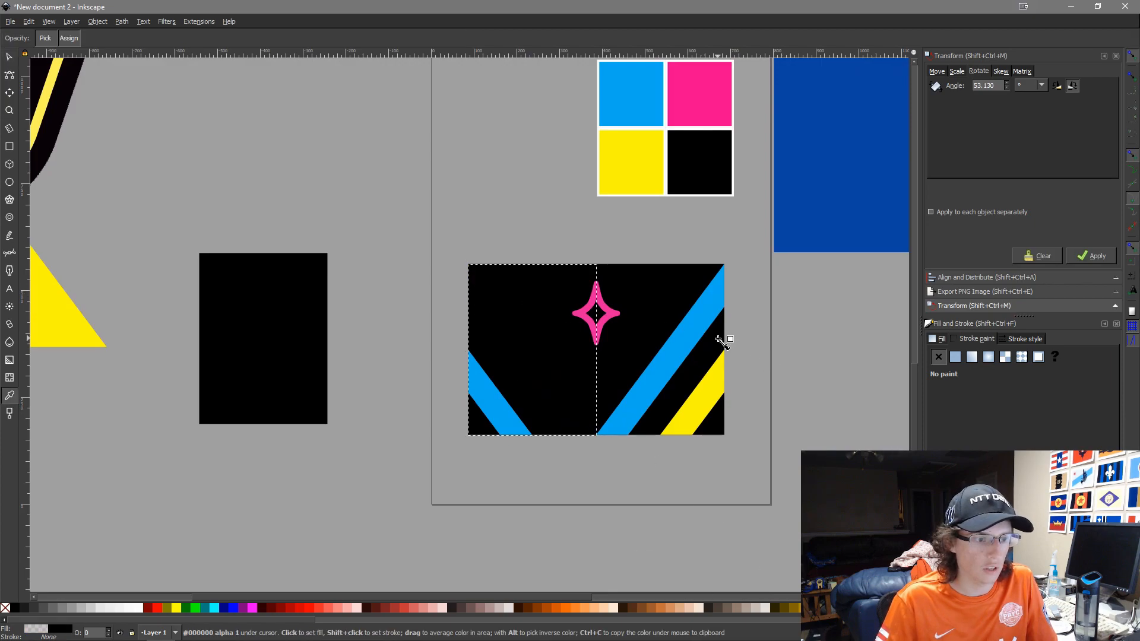
{"action": "left_click", "coordinate": [710, 324]}
{"action": "key", "text": "s"}
{"action": "left_click", "coordinate": [483, 407]}
{"action": "key", "text": "d"}
{"action": "left_click", "coordinate": [705, 413]}
{"action": "key", "text": "s"}
{"action": "left_click", "coordinate": [892, 421]}
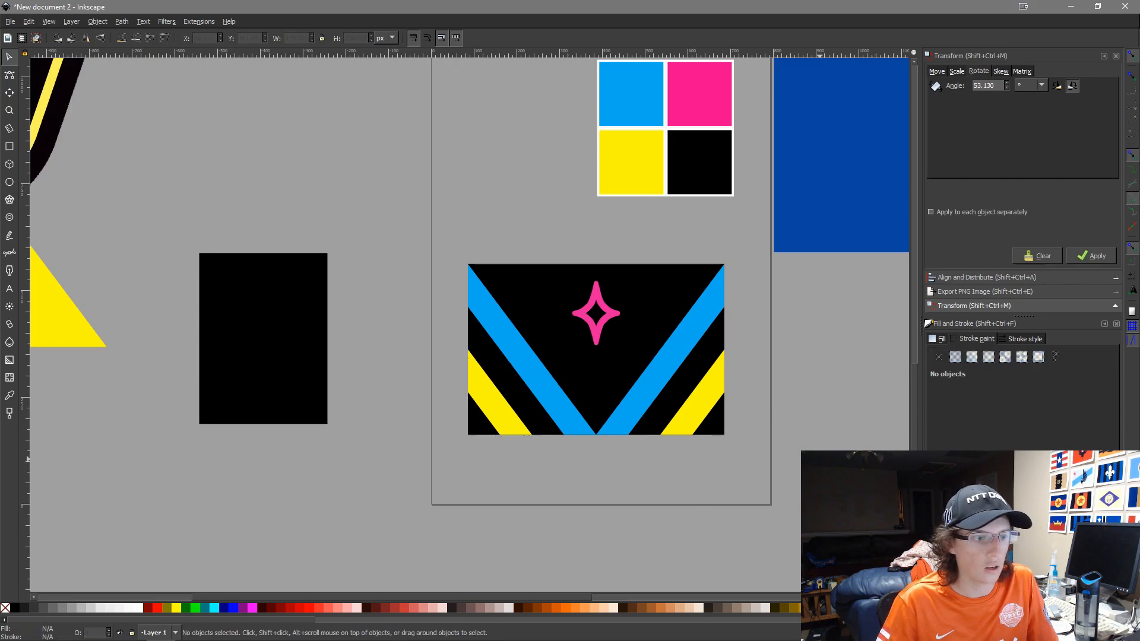
Swap the right half's stripe colours, making the inner stripe yellow and the outer stripe blue
{"action": "scroll", "coordinate": [804, 459], "scroll_direction": "down", "scroll_amount": 3}
{"action": "left_click_drag", "start_coordinate": [804, 459], "coordinate": [549, 409]}
{"action": "scroll", "coordinate": [486, 412], "scroll_direction": "up", "scroll_amount": 3}
{"action": "scroll", "coordinate": [459, 412], "scroll_direction": "up", "scroll_amount": 1}
{"action": "left_click", "coordinate": [441, 340]}
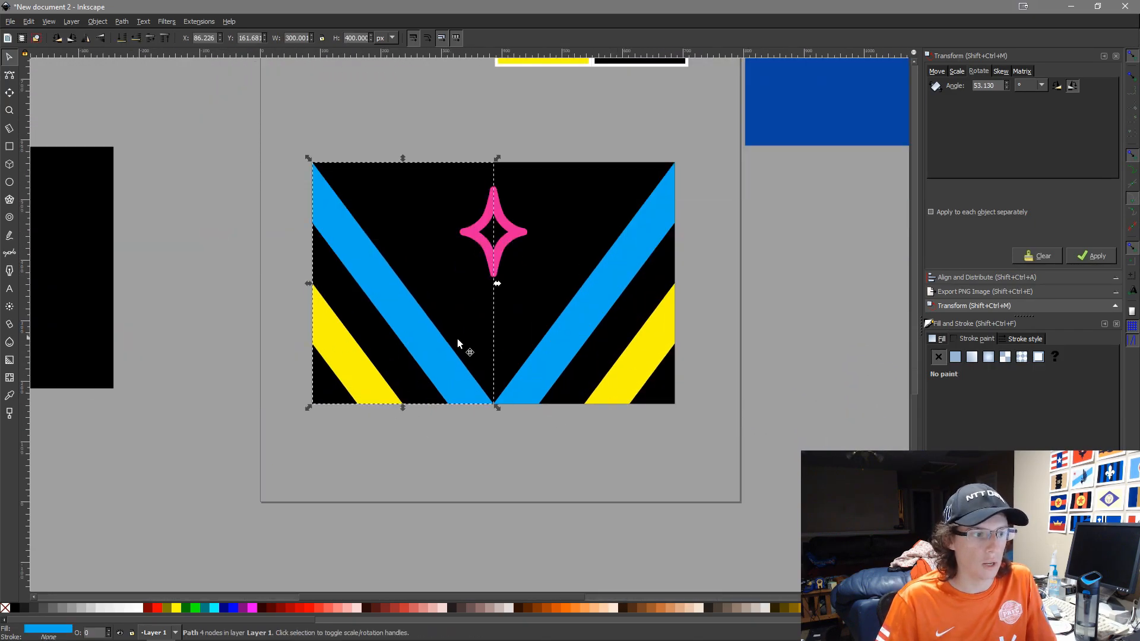
{"action": "left_click", "coordinate": [566, 346]}
{"action": "key", "text": "d"}
{"action": "left_click", "coordinate": [644, 344]}
{"action": "key", "text": "s"}
{"action": "left_click", "coordinate": [618, 368]}
{"action": "key", "text": "d"}
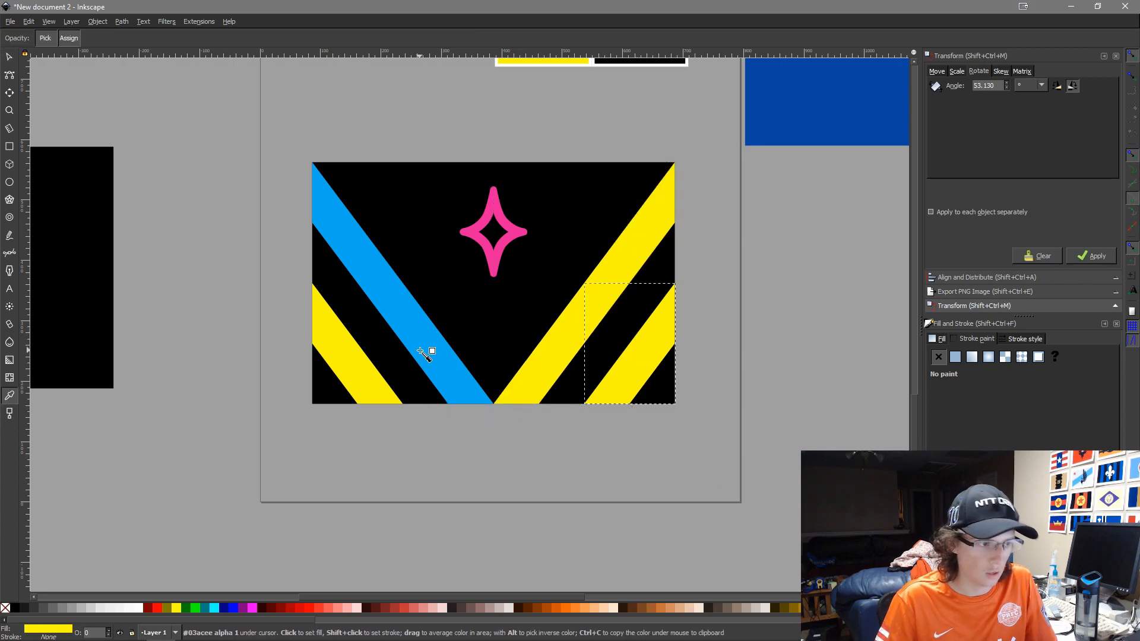
{"action": "left_click", "coordinate": [428, 351]}
{"action": "key", "text": "s"}
{"action": "left_click", "coordinate": [821, 418]}
Centre the pink star vertically on the black flag field
{"action": "scroll", "coordinate": [820, 418], "scroll_direction": "down", "scroll_amount": 3}
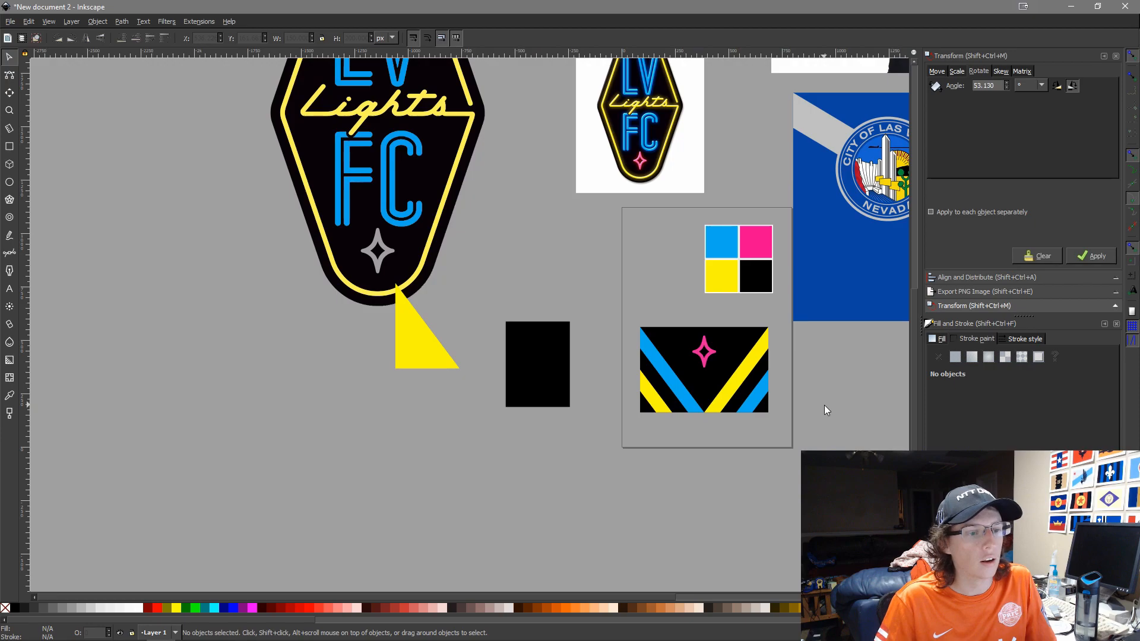
{"action": "left_click_drag", "start_coordinate": [825, 429], "coordinate": [596, 456]}
{"action": "scroll", "coordinate": [509, 457], "scroll_direction": "up", "scroll_amount": 3}
{"action": "left_click_drag", "start_coordinate": [483, 217], "coordinate": [824, 324]}
{"action": "left_click", "coordinate": [705, 344]}
{"action": "left_click", "coordinate": [770, 287], "text": "shift"}
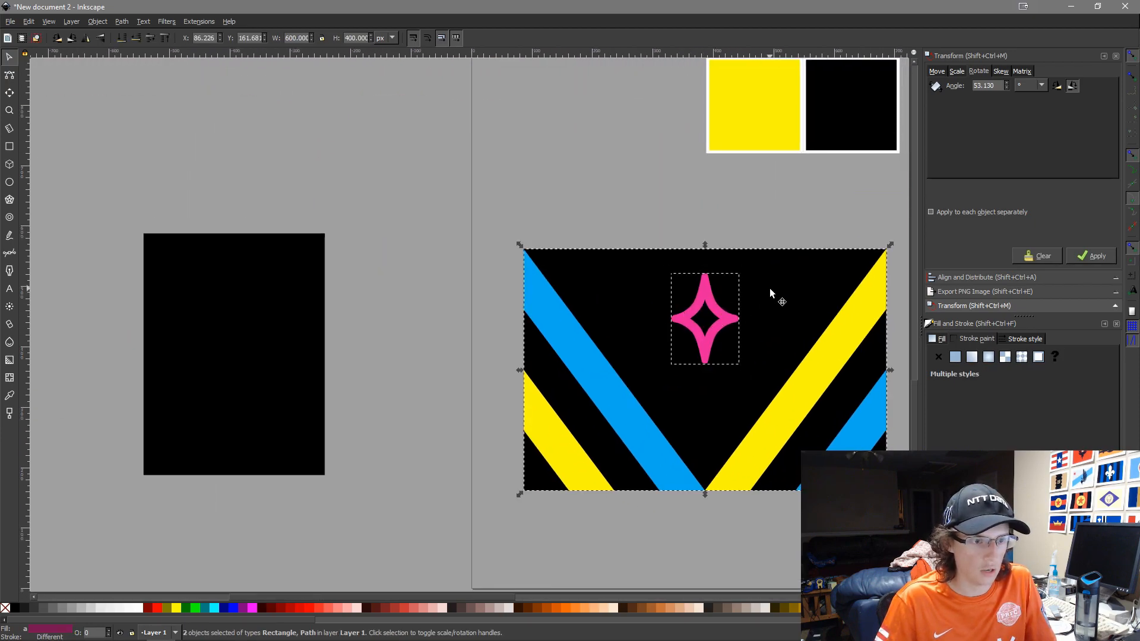
{"action": "left_click", "coordinate": [704, 195]}
{"action": "scroll", "coordinate": [770, 265], "scroll_direction": "down", "scroll_amount": 2}
{"action": "left_click_drag", "start_coordinate": [796, 329], "coordinate": [541, 400]}
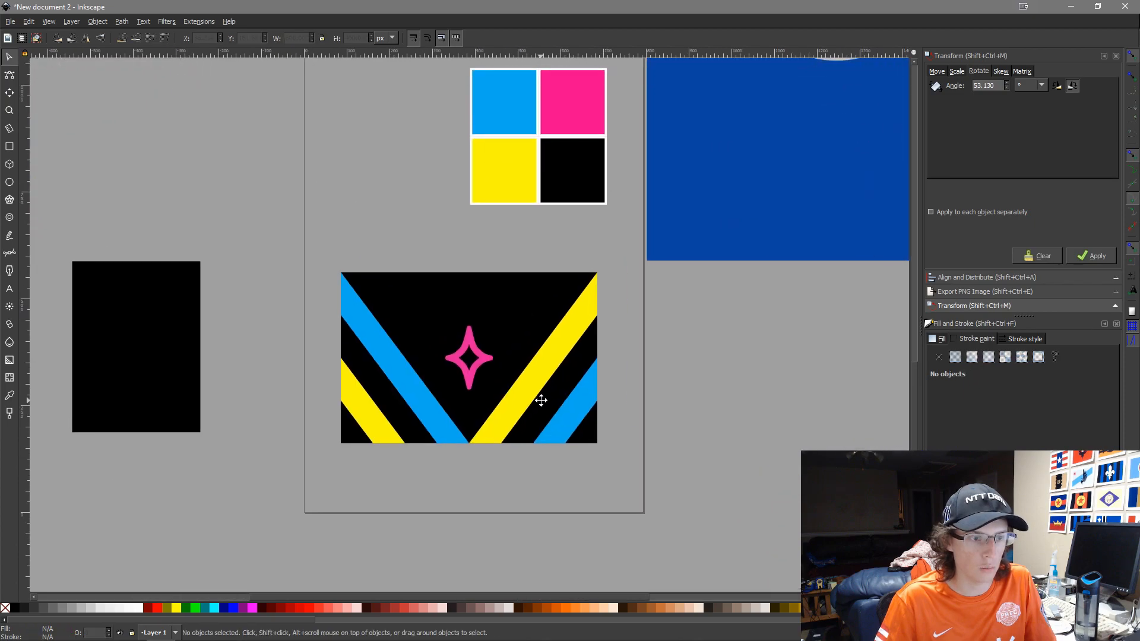
{"action": "left_click", "coordinate": [494, 303]}
{"action": "left_click", "coordinate": [465, 377]}
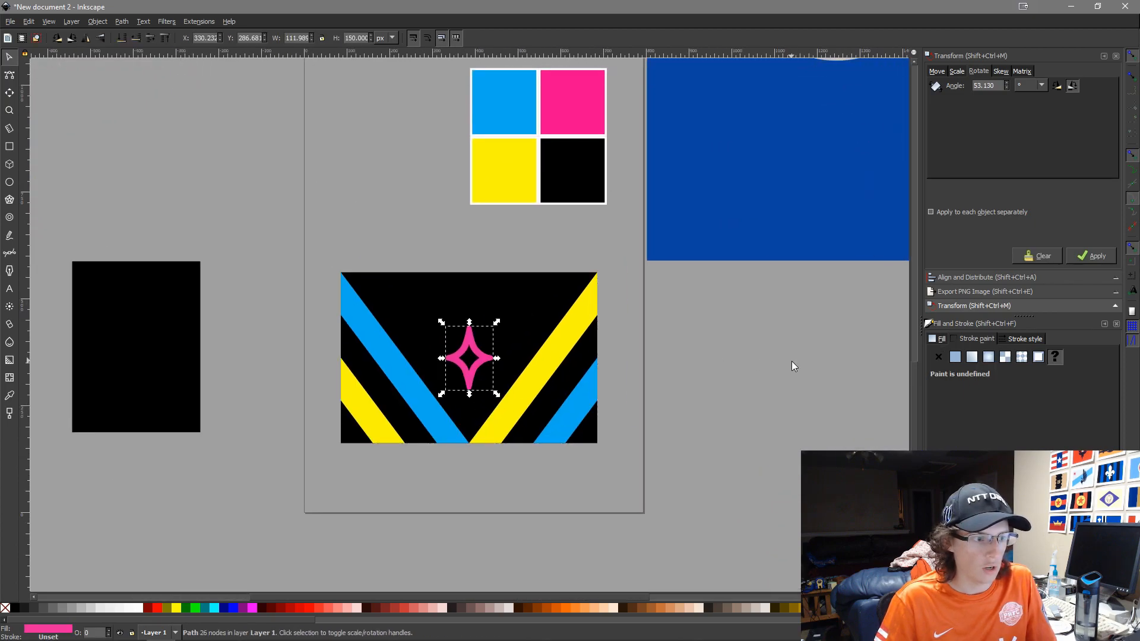
{"action": "left_click", "coordinate": [789, 364]}
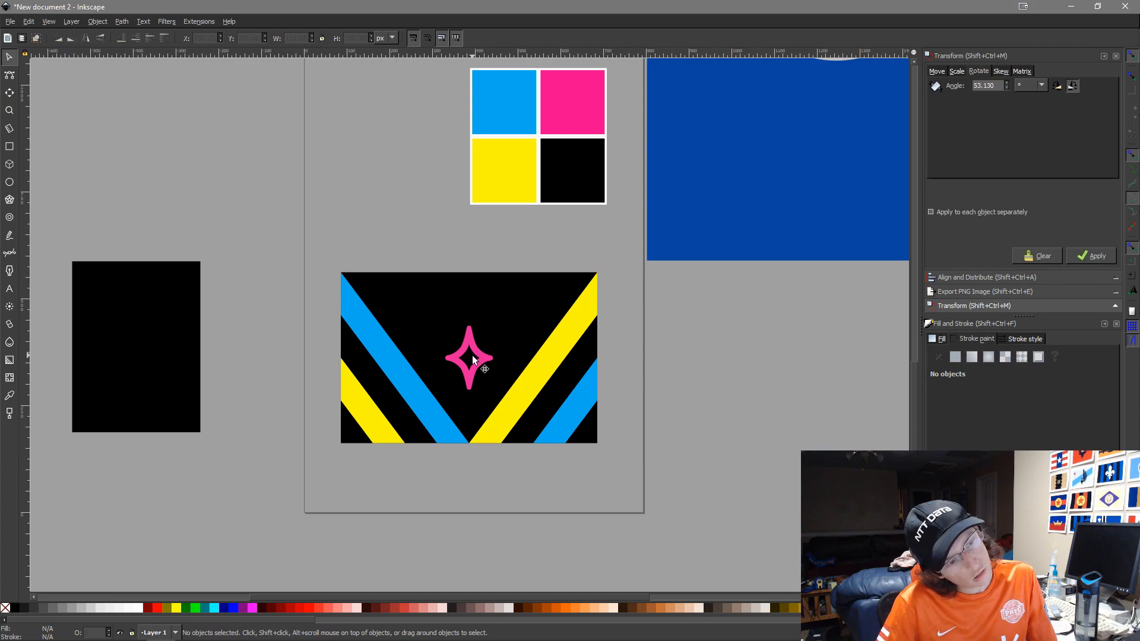
{"action": "left_click", "coordinate": [472, 356]}
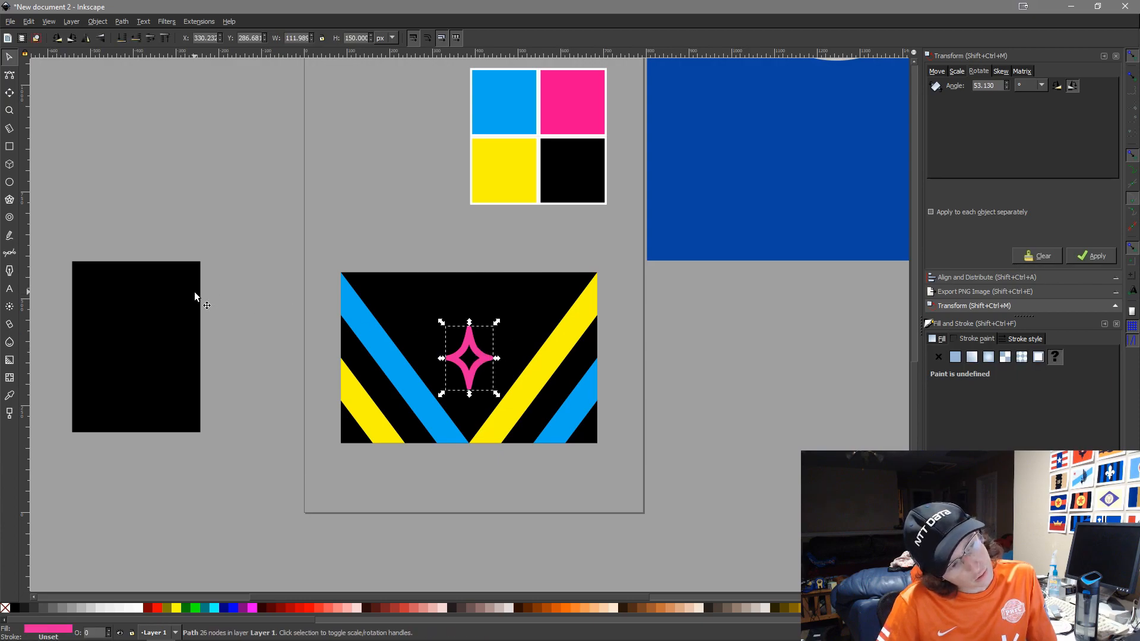
Resize the spare black rectangle to 600 × 300 px and align it over the flag, flush with the flag's upper edge
{"action": "left_click", "coordinate": [181, 301]}
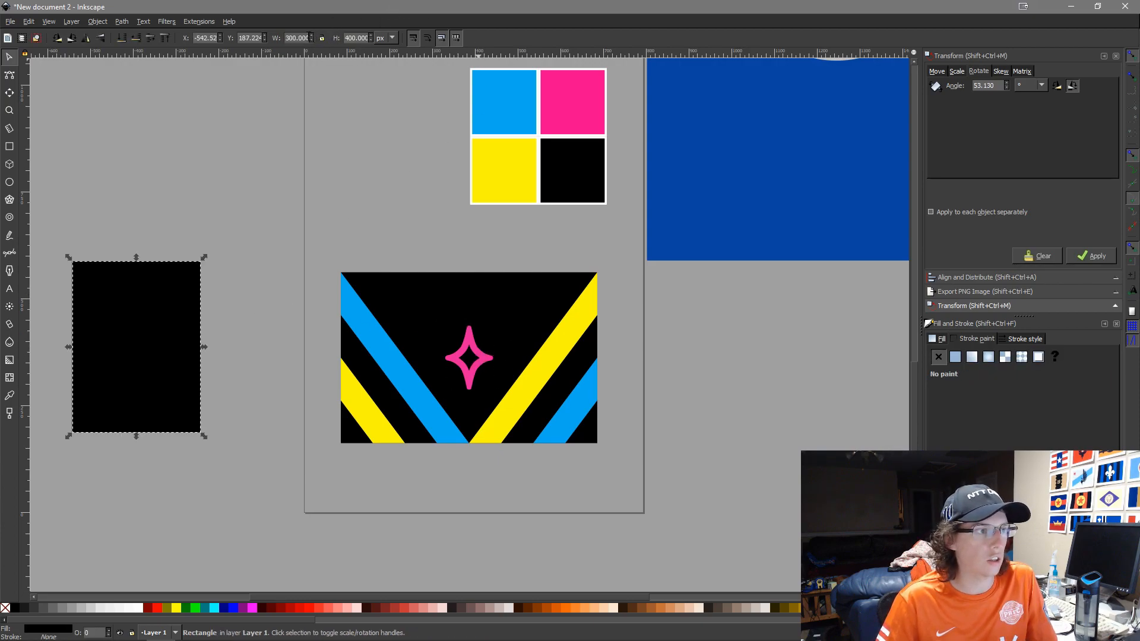
{"action": "key", "text": "Tab"}
{"action": "type", "text": "300"}
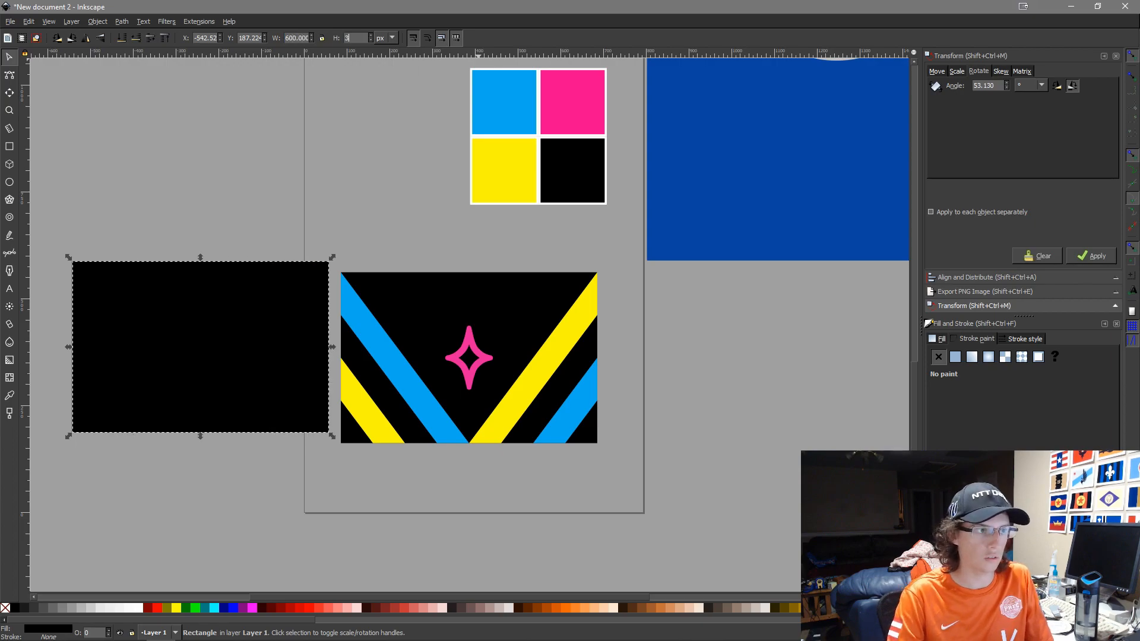
{"action": "key", "text": "Return"}
{"action": "left_click", "coordinate": [549, 293], "text": "shift"}
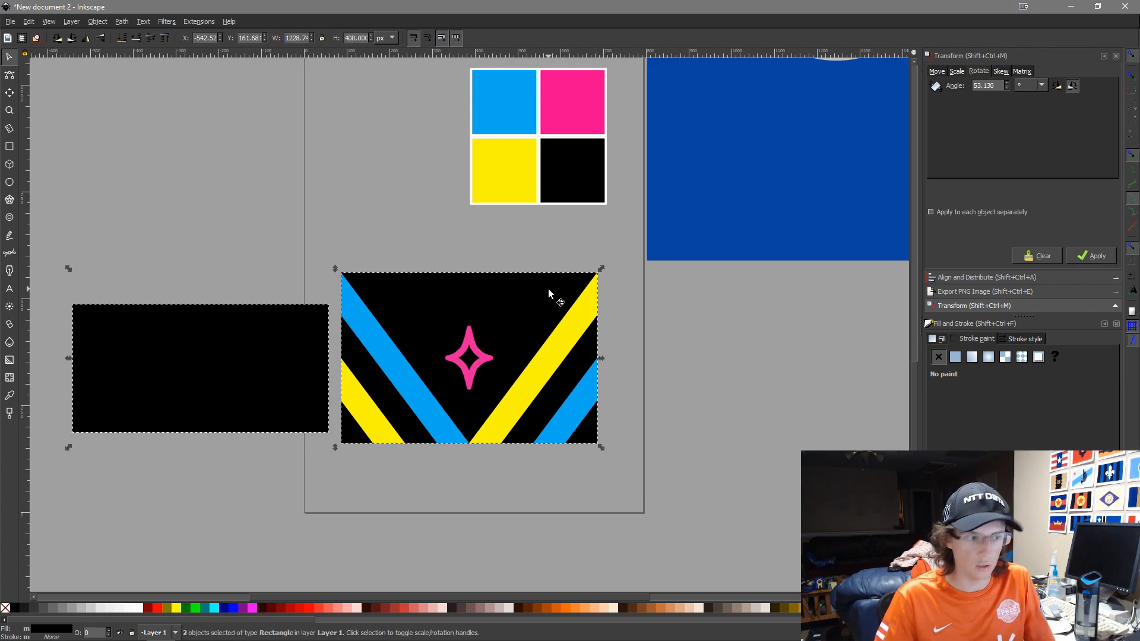
{"action": "key", "text": "ctrl+alt+h"}
{"action": "key", "text": "ctrl+alt+KP_8"}
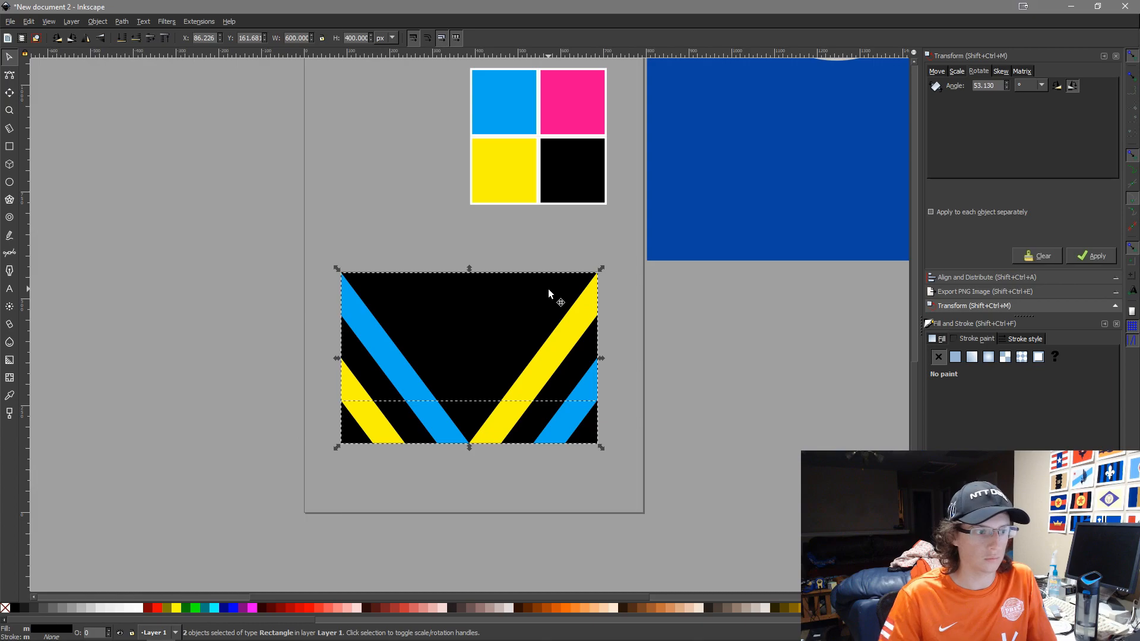
Select the star beneath the black rectangle and raise it to the front of the stack
{"action": "left_click", "coordinate": [654, 300]}
{"action": "left_click_drag", "start_coordinate": [692, 415], "coordinate": [416, 254]}
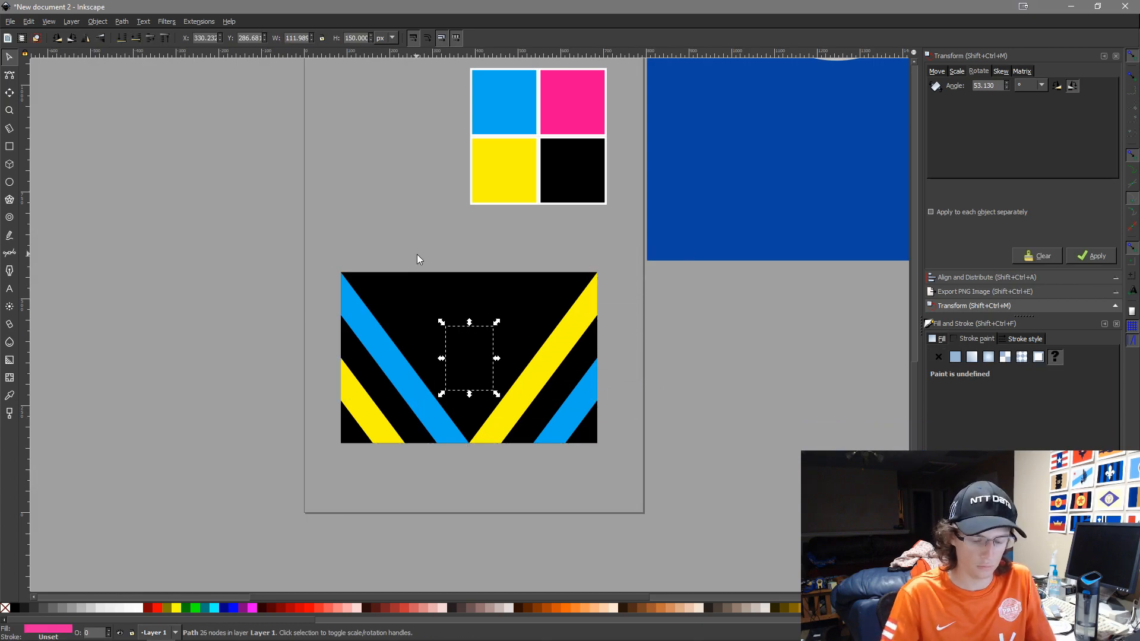
{"action": "key", "text": "Home"}
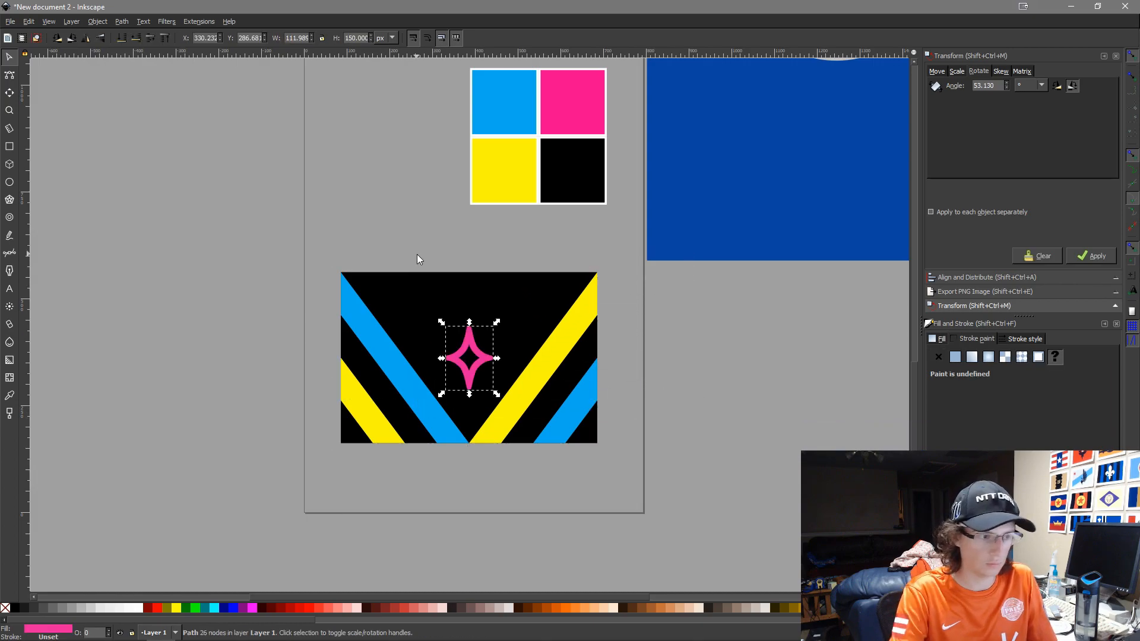
Scale the pink star proportionally to 200 px high and centre it on the 600 × 300 px black rectangle
{"action": "left_click", "coordinate": [322, 38]}
{"action": "type", "text": "200"}
{"action": "key", "text": "Return"}
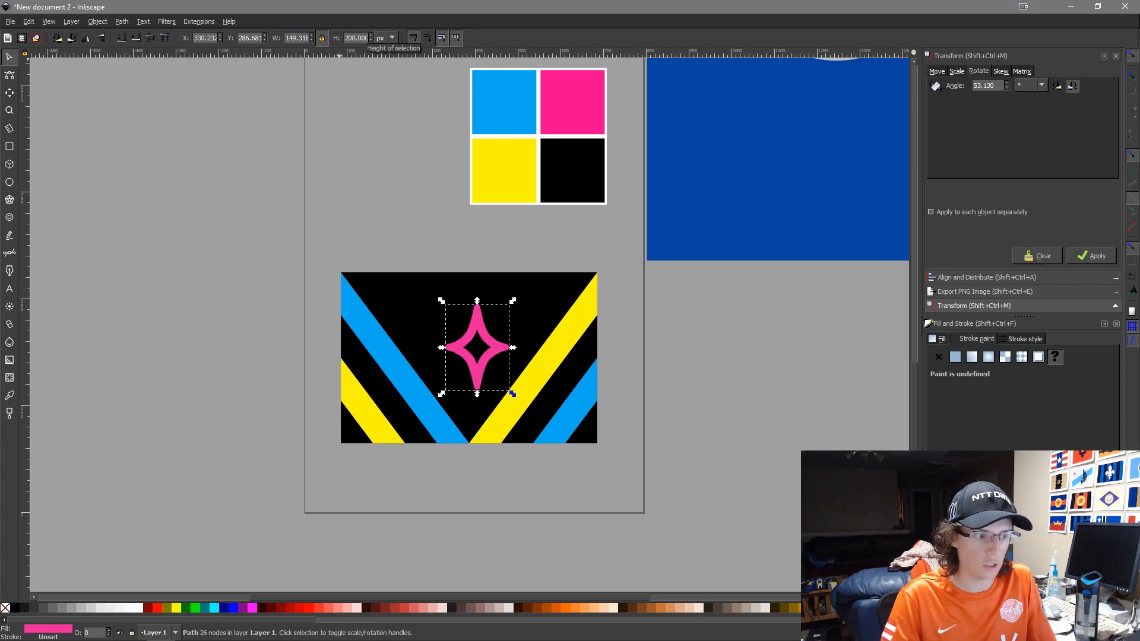
{"action": "left_click", "coordinate": [553, 311], "text": "shift"}
{"action": "key", "text": "Escape"}
{"action": "scroll", "coordinate": [759, 496], "scroll_direction": "down", "scroll_amount": 2}
{"action": "scroll", "coordinate": [611, 446], "scroll_direction": "up", "scroll_amount": 2}
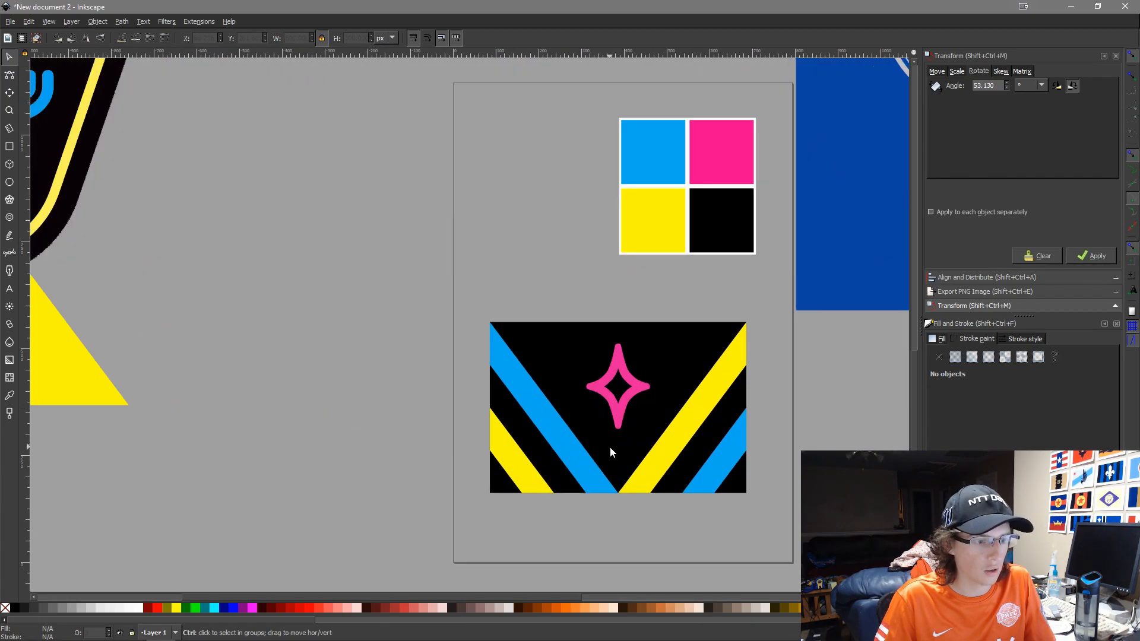
Move the 600 × 300 px black rectangle off the flag into the empty canvas beside the colour palette
{"action": "left_click", "coordinate": [662, 348]}
{"action": "left_click_drag", "start_coordinate": [672, 342], "coordinate": [391, 177]}
{"action": "scroll", "coordinate": [393, 184], "scroll_direction": "down", "scroll_amount": 3}
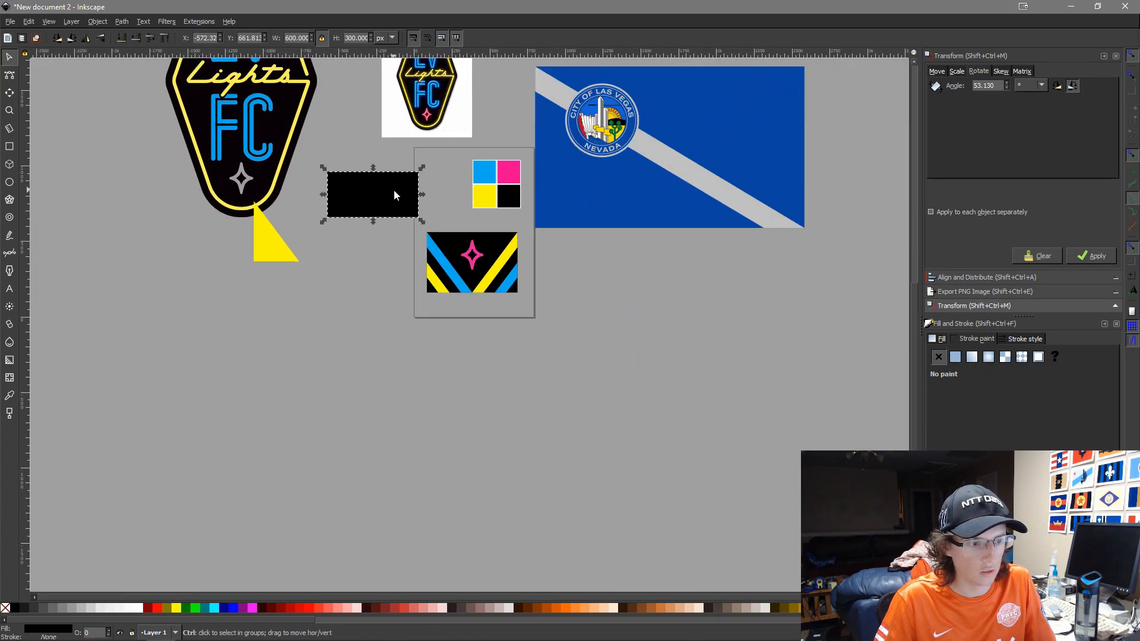
{"action": "left_click_drag", "start_coordinate": [454, 292], "coordinate": [528, 458]}
{"action": "scroll", "coordinate": [528, 463], "scroll_direction": "up", "scroll_amount": 4}
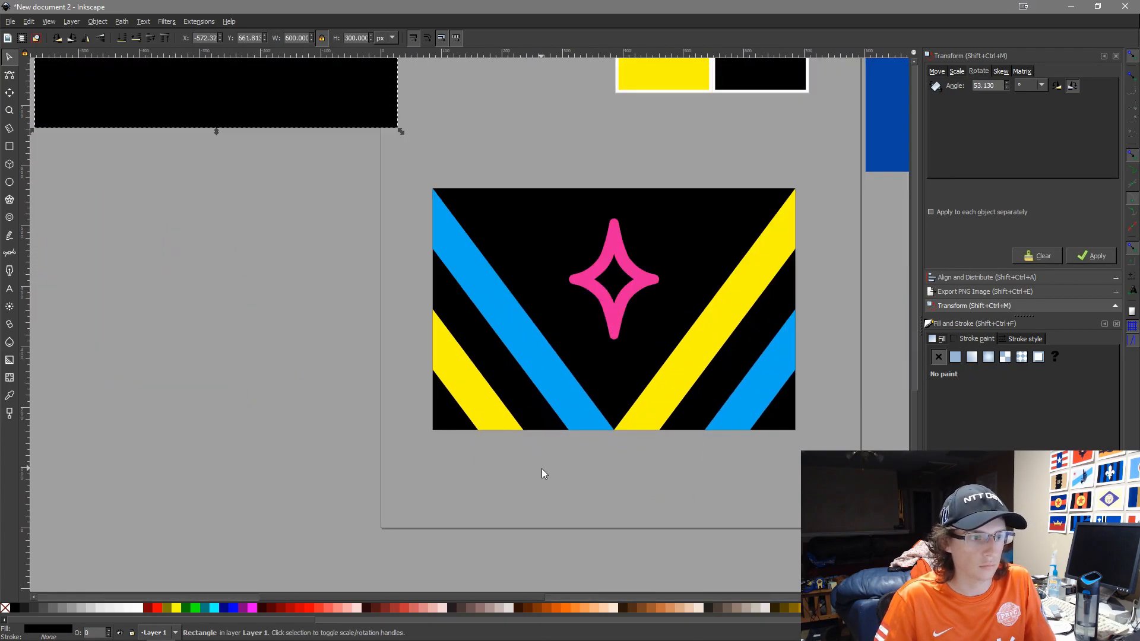
Duplicate the whole flag to the area below the yellow triangle and group the copy's objects
{"action": "scroll", "coordinate": [760, 482], "scroll_direction": "down", "scroll_amount": 2}
{"action": "left_click_drag", "start_coordinate": [804, 469], "coordinate": [555, 318]}
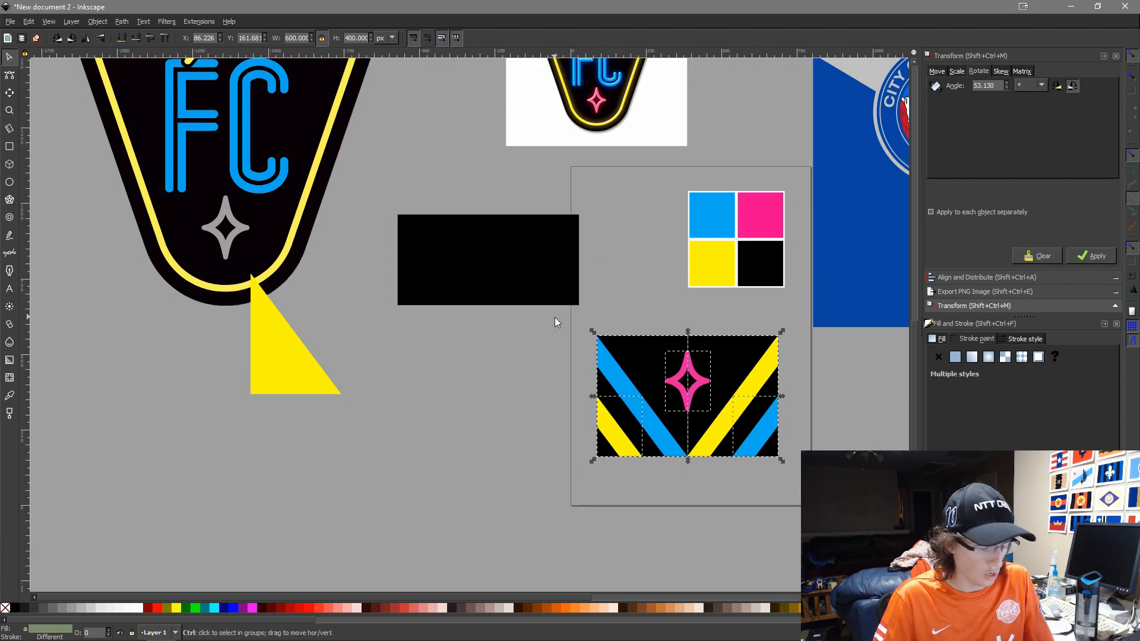
{"action": "key", "text": "ctrl+d"}
{"action": "left_click_drag", "start_coordinate": [683, 396], "coordinate": [248, 536]}
{"action": "key", "text": "ctrl+g"}
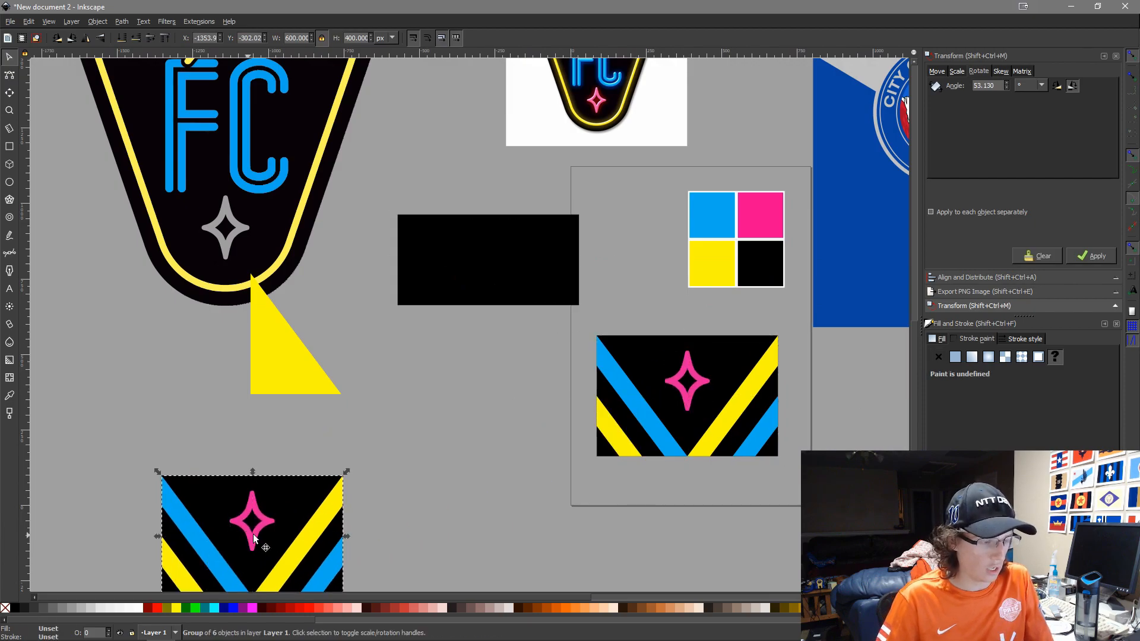
Move the spare black rectangle out of the way to the empty canvas below the City of Las Vegas flag
{"action": "scroll", "coordinate": [297, 511], "scroll_direction": "down", "scroll_amount": 2}
{"action": "left_click_drag", "start_coordinate": [425, 446], "coordinate": [441, 287]}
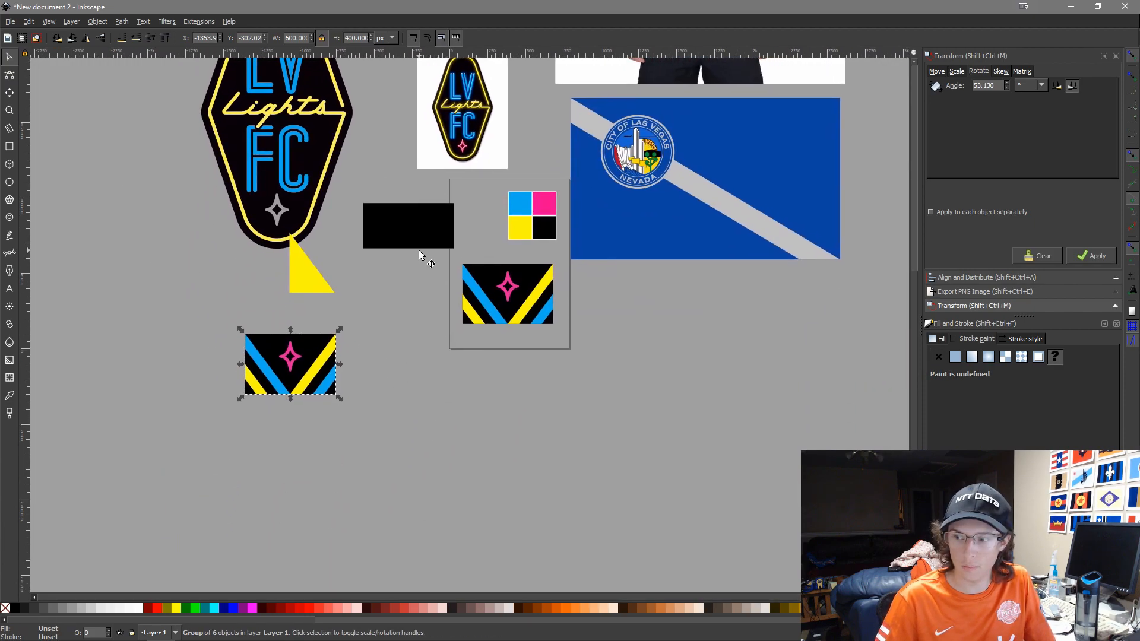
{"action": "left_click_drag", "start_coordinate": [410, 221], "coordinate": [785, 385]}
{"action": "scroll", "coordinate": [614, 347], "scroll_direction": "up", "scroll_amount": 1}
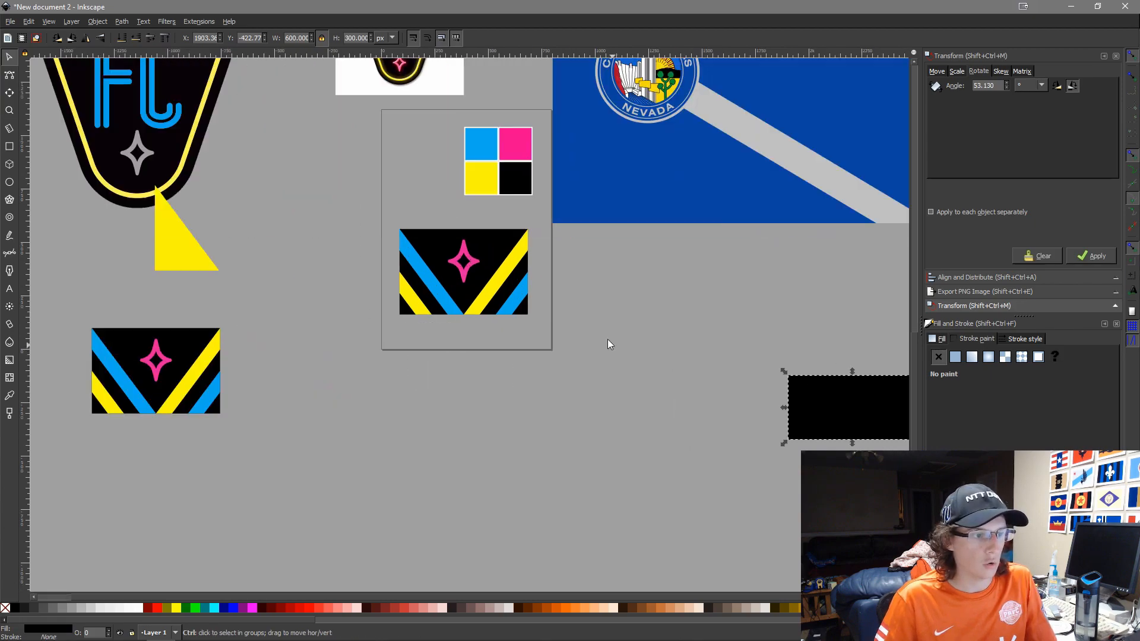
{"action": "scroll", "coordinate": [375, 321], "scroll_direction": "down", "scroll_amount": 3}
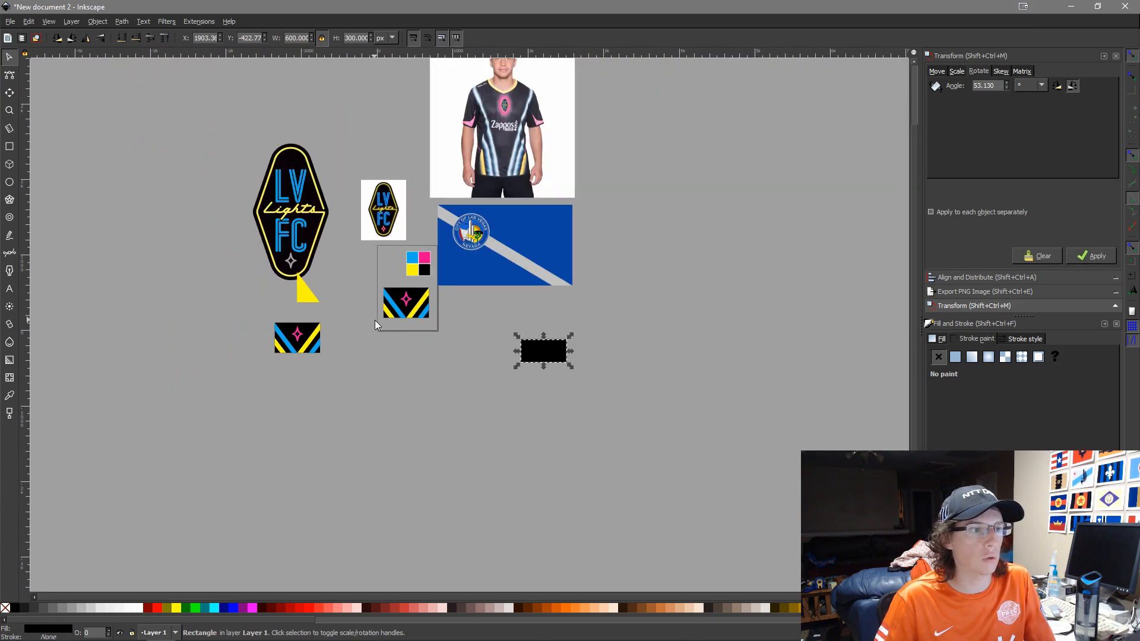
Draw a blue circle about 637 px in diameter on the empty canvas below the flag
{"action": "scroll", "coordinate": [234, 333], "scroll_direction": "up", "scroll_amount": 3}
{"action": "left_click_drag", "start_coordinate": [585, 348], "coordinate": [401, 296]}
{"action": "scroll", "coordinate": [400, 296], "scroll_direction": "up", "scroll_amount": 1}
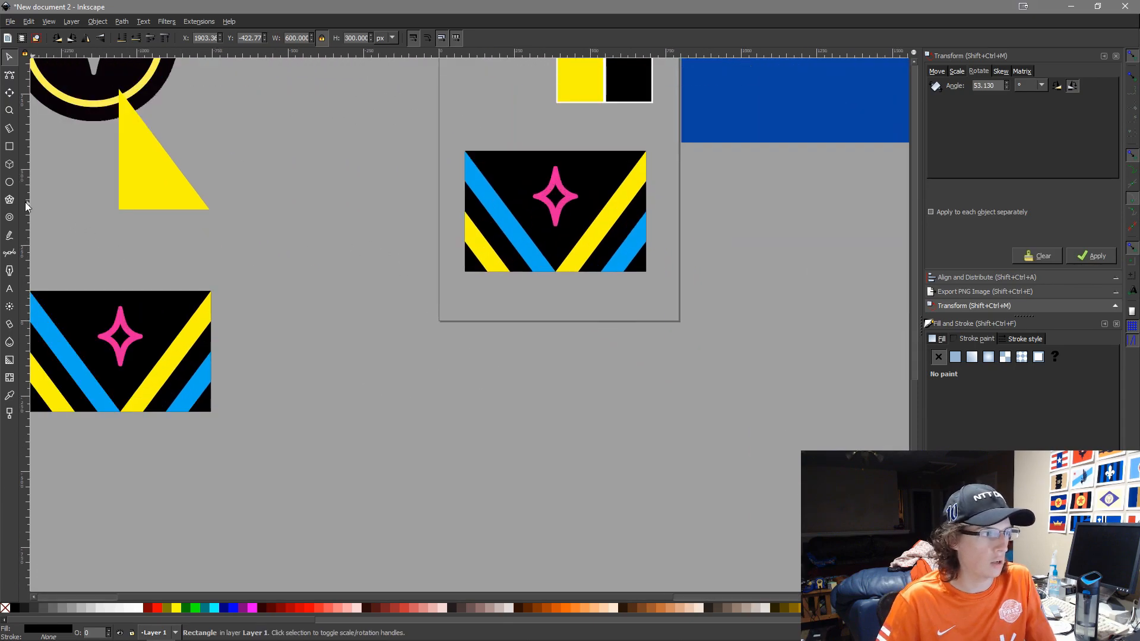
{"action": "left_click", "coordinate": [9, 181]}
{"action": "mouse_move", "coordinate": [379, 347]}
{"action": "left_mouse_down"}
{"action": "mouse_move", "coordinate": [550, 473]}
{"action": "mouse_move", "coordinate": [514, 514]}
{"action": "mouse_move", "coordinate": [473, 525]}
{"action": "mouse_move", "coordinate": [505, 522]}
{"action": "mouse_move", "coordinate": [436, 555]}
{"action": "mouse_move", "coordinate": [557, 505]}
{"action": "mouse_move", "coordinate": [611, 542]}
{"action": "left_mouse_up"}
{"action": "left_click", "coordinate": [11, 58]}
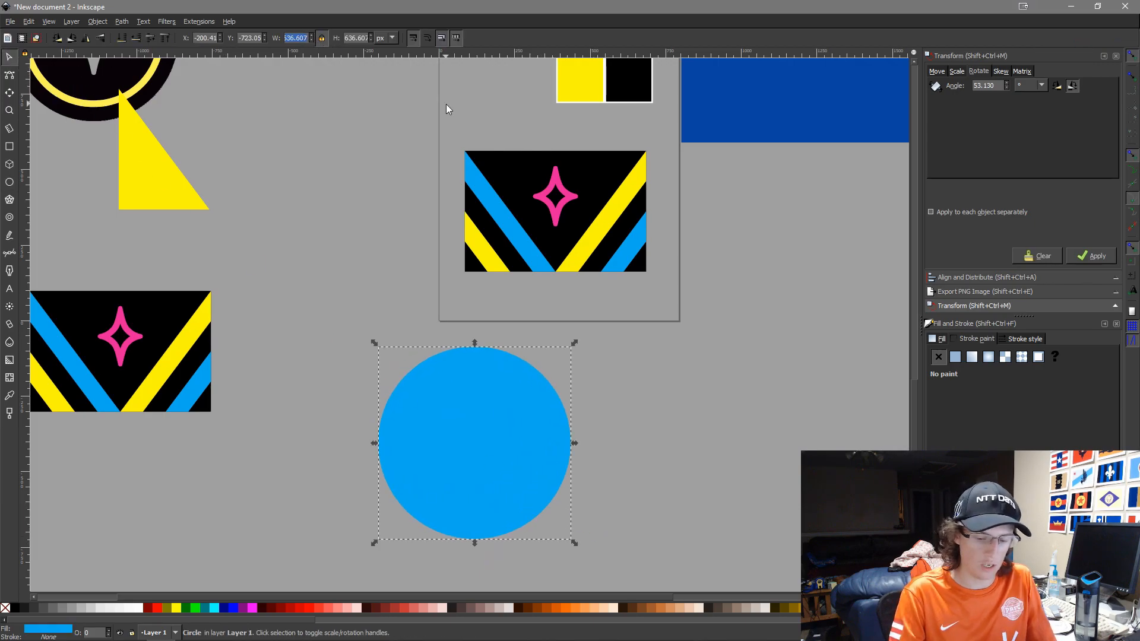
Resize the blue circle to 600 px, then unlock its proportions and narrow it to a 400 px wide ellipse
{"action": "type", "text": "600"}
{"action": "key", "text": "Return"}
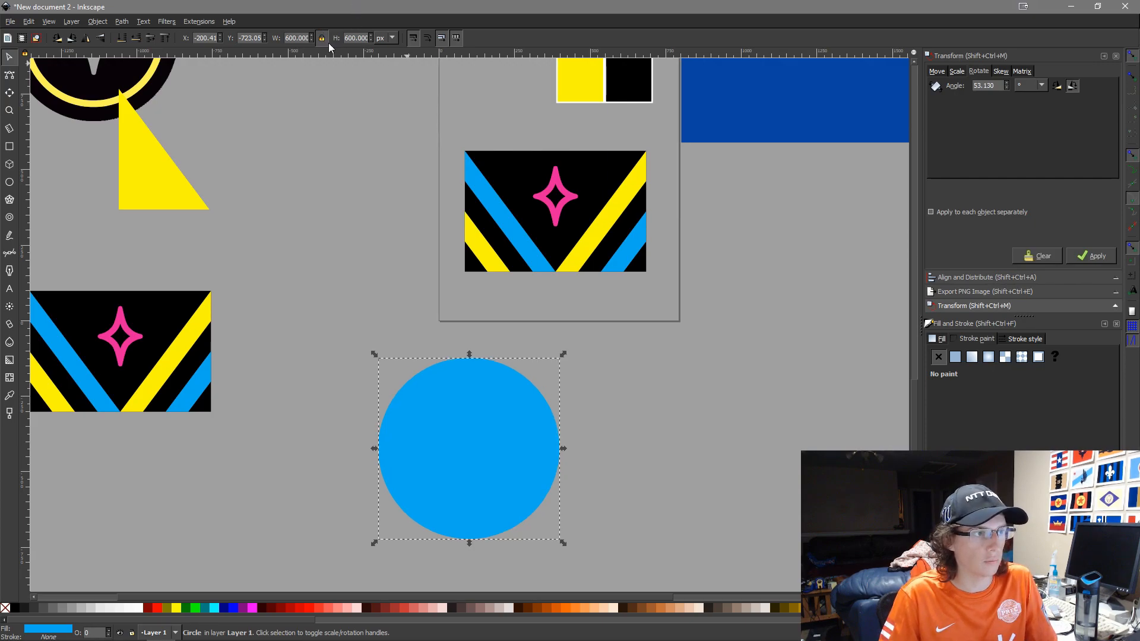
{"action": "double_click", "coordinate": [289, 38]}
{"action": "type", "text": "400"}
{"action": "key", "text": "Return"}
{"action": "left_click_drag", "start_coordinate": [458, 387], "coordinate": [461, 387]}
Cut the blue ellipse down to a quarter segment by setting its start angle to 270°
{"action": "left_click", "coordinate": [9, 181]}
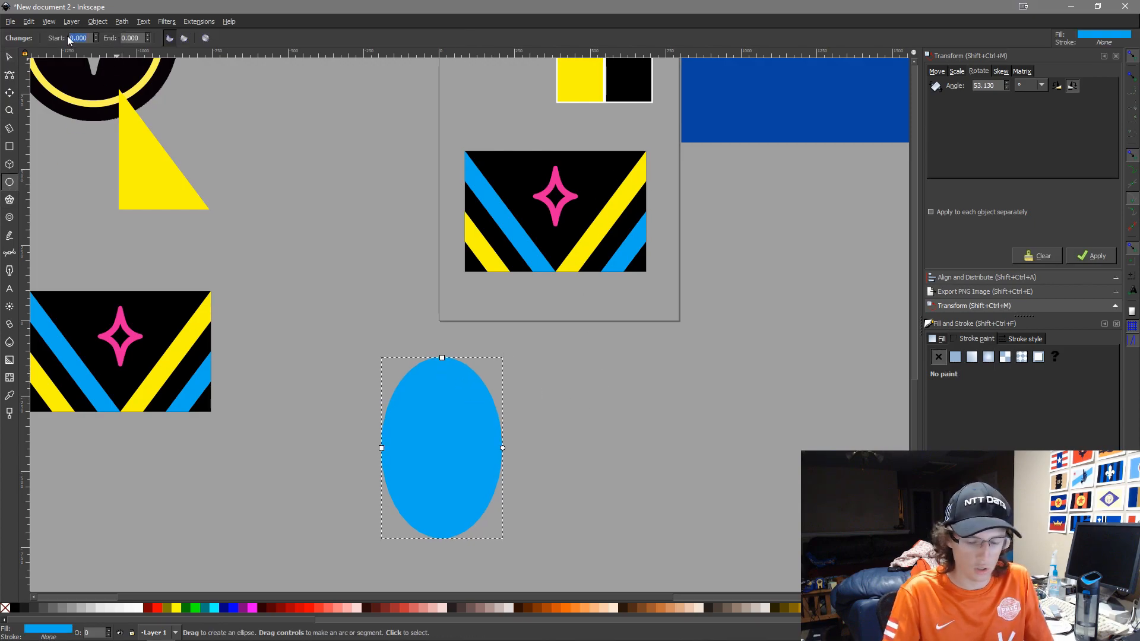
{"action": "key", "text": "Return"}
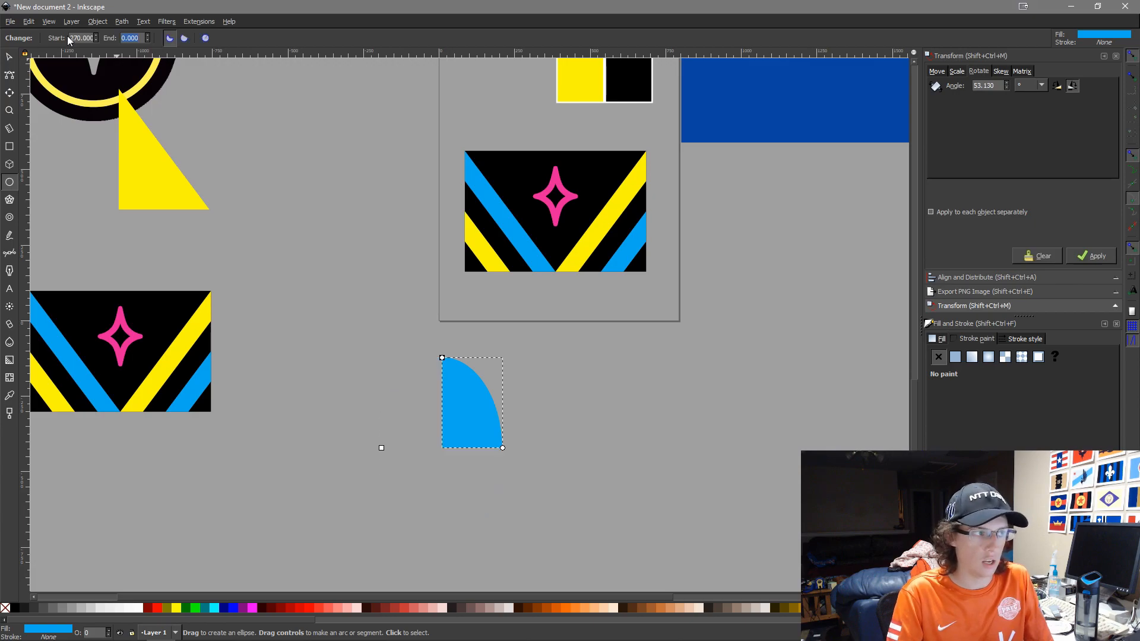
{"action": "key", "text": "s"}
{"action": "scroll", "coordinate": [436, 469], "scroll_direction": "up", "scroll_amount": 2}
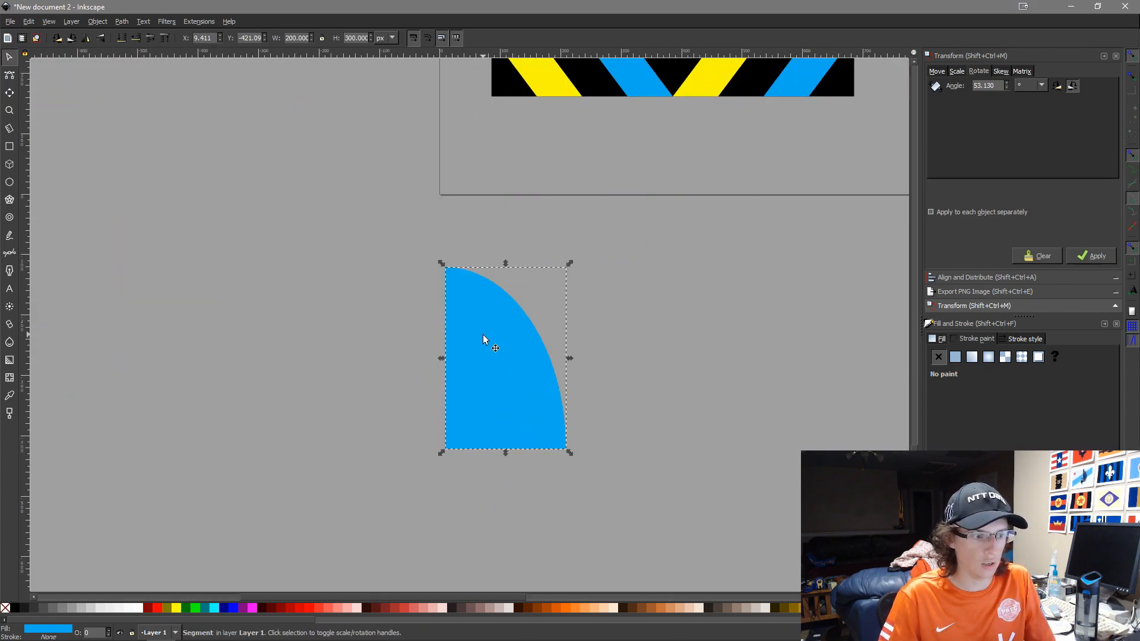
Move the blue quarter ellipse up next to the flag's left edge
{"action": "scroll", "coordinate": [504, 343], "scroll_direction": "down", "scroll_amount": 2}
{"action": "left_click_drag", "start_coordinate": [512, 307], "coordinate": [342, 220]}
{"action": "left_click", "coordinate": [536, 255]}
{"action": "scroll", "coordinate": [510, 192], "scroll_direction": "up", "scroll_amount": 2}
{"action": "scroll", "coordinate": [352, 228], "scroll_direction": "up", "scroll_amount": 2}
{"action": "scroll", "coordinate": [423, 269], "scroll_direction": "down", "scroll_amount": 3}
{"action": "scroll", "coordinate": [426, 270], "scroll_direction": "up", "scroll_amount": 3}
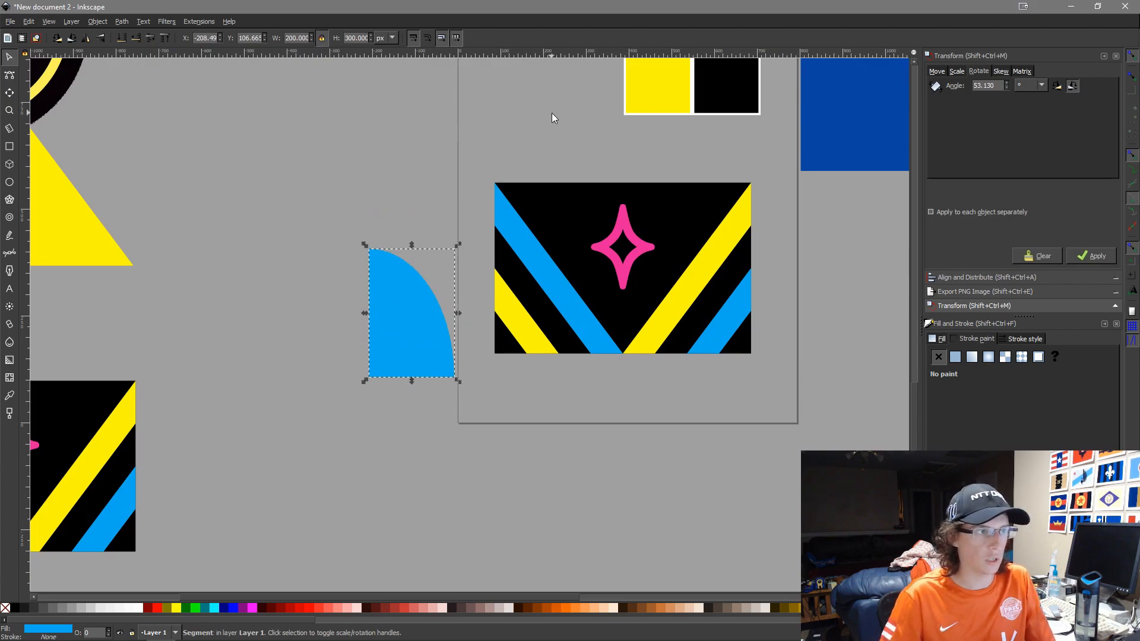
{"action": "left_click_drag", "start_coordinate": [390, 347], "coordinate": [415, 360]}
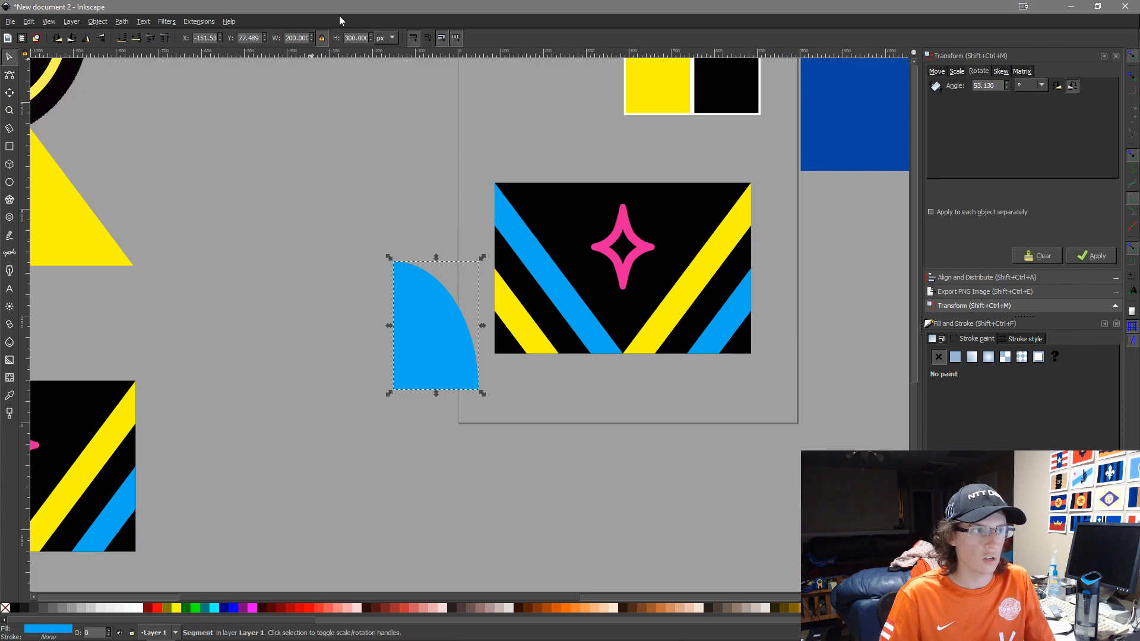
Resize the blue quarter ellipse to 300 px wide by 400 px high and move it clear of the flag
{"action": "double_click", "coordinate": [349, 38]}
{"action": "type", "text": "400"}
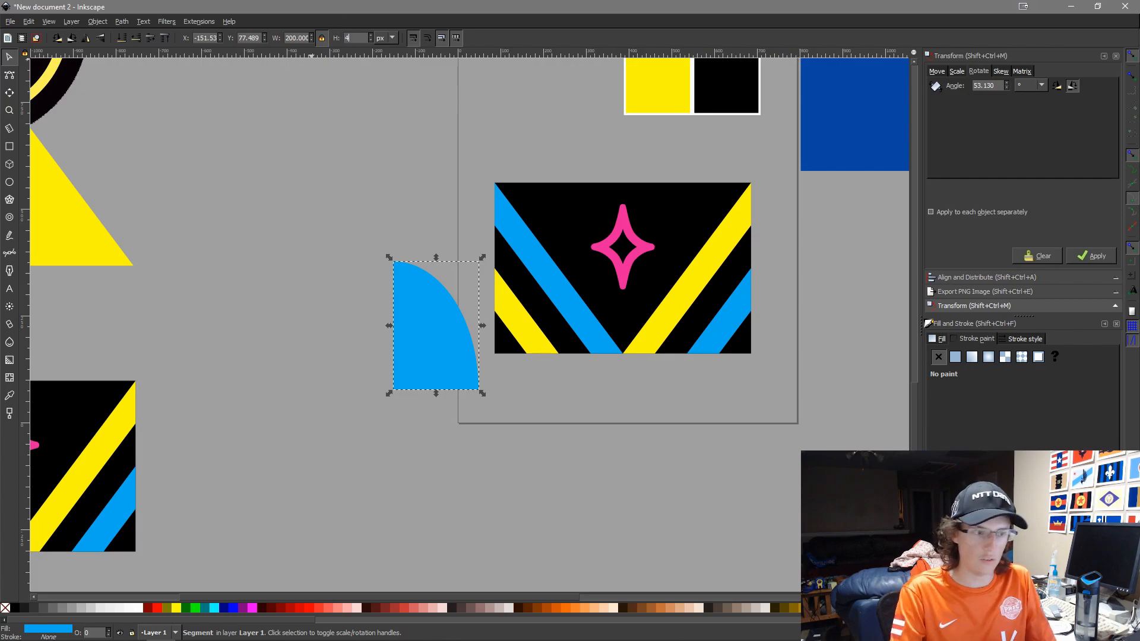
{"action": "key", "text": "Return"}
{"action": "left_click", "coordinate": [322, 38]}
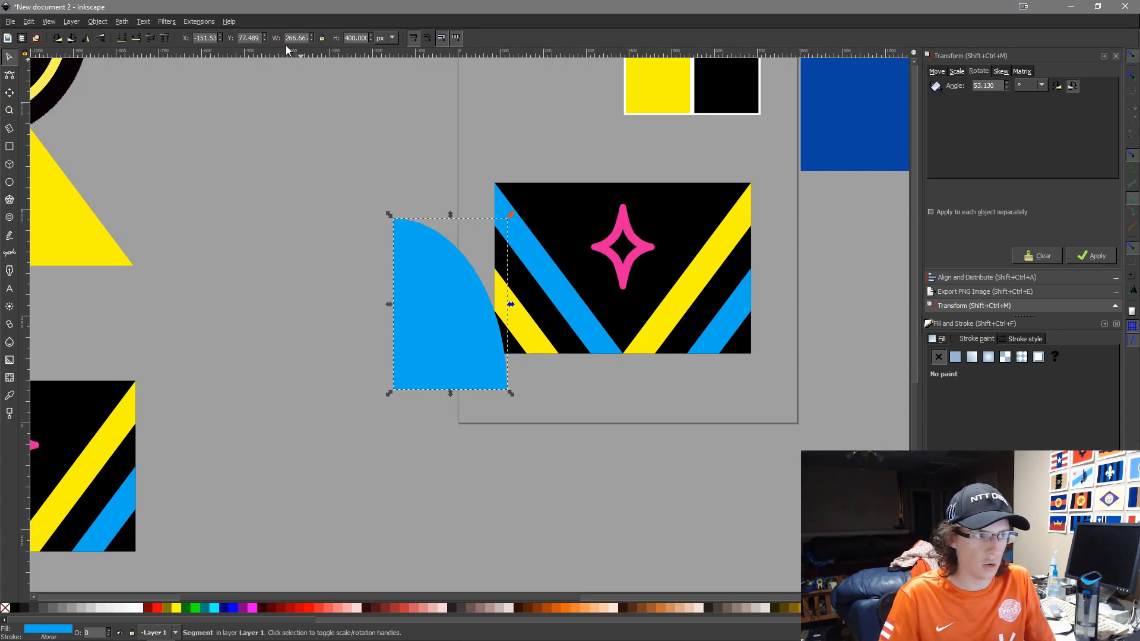
{"action": "double_click", "coordinate": [295, 38]}
{"action": "type", "text": "300"}
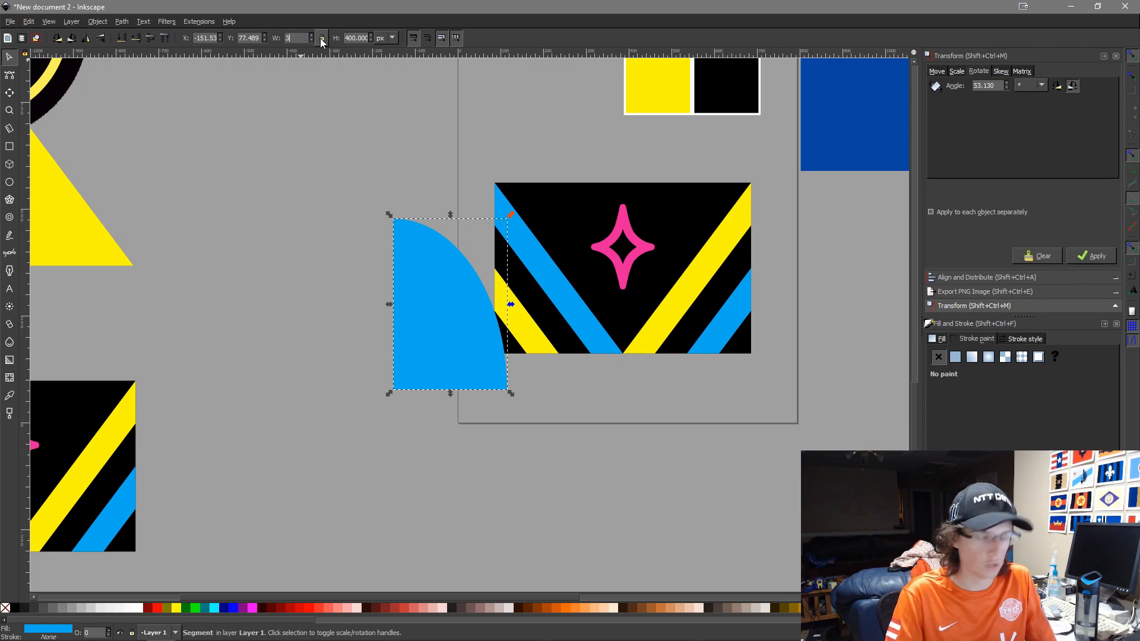
{"action": "key", "text": "Return"}
{"action": "left_click_drag", "start_coordinate": [427, 304], "coordinate": [341, 362]}
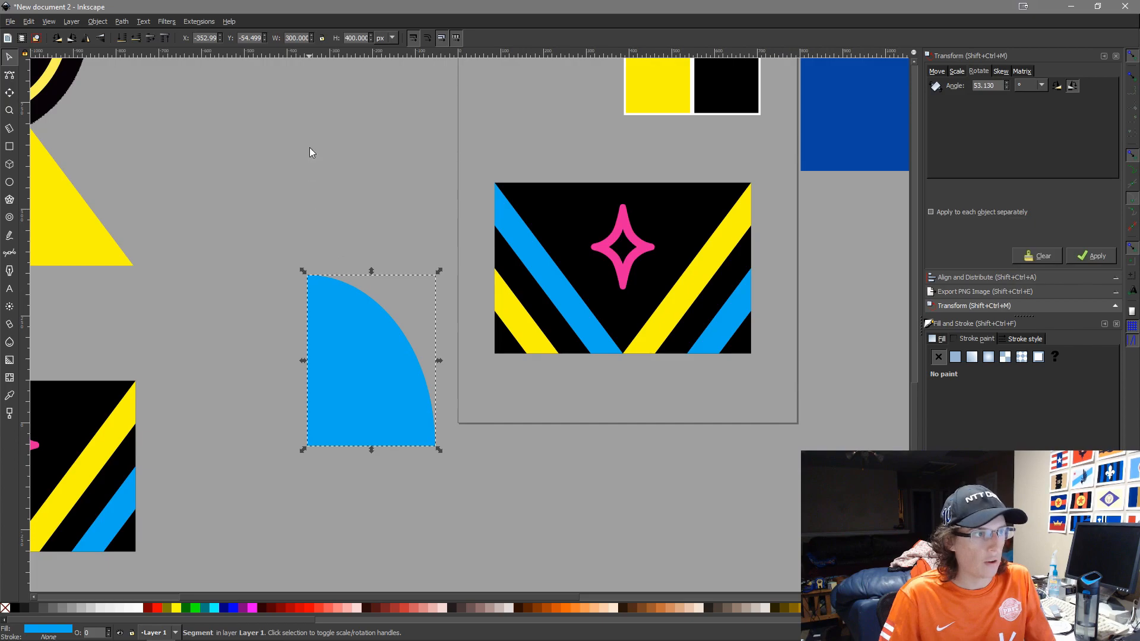
{"action": "left_click", "coordinate": [392, 243]}
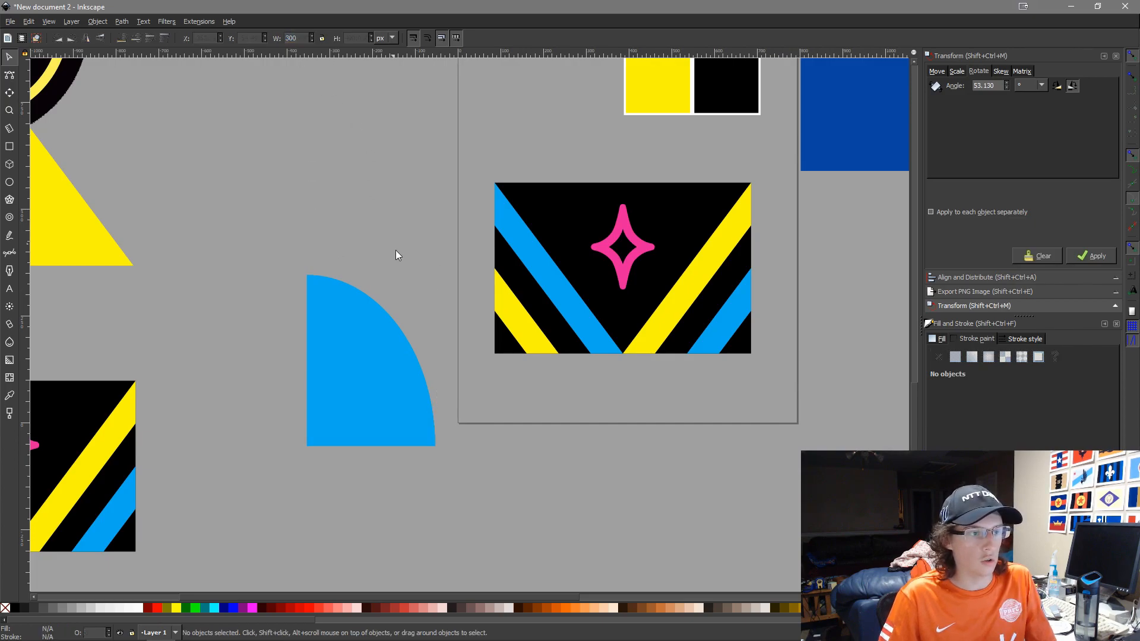
{"action": "scroll", "coordinate": [478, 232], "scroll_direction": "up", "scroll_amount": 3}
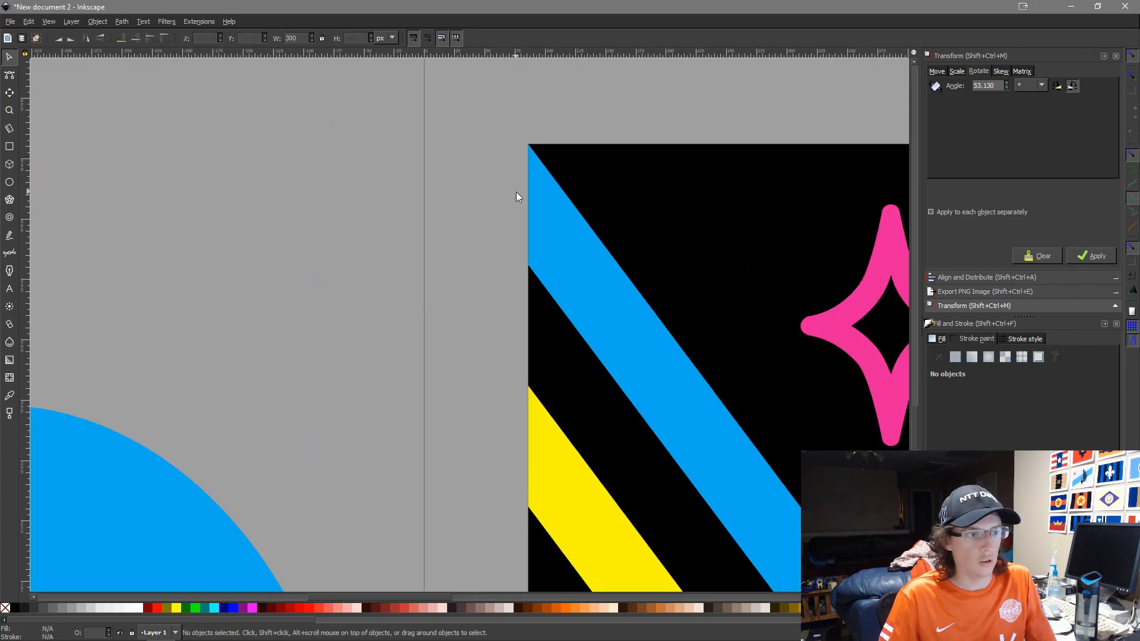
{"action": "left_click", "coordinate": [7, 256]}
{"action": "left_click", "coordinate": [529, 145]}
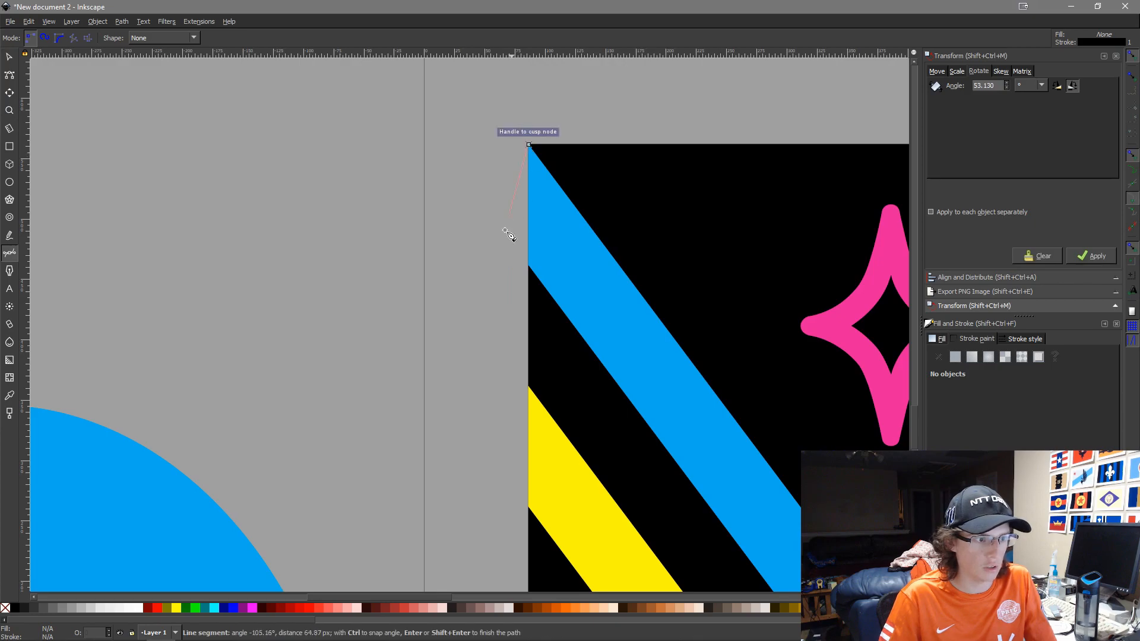
{"action": "key", "text": "Escape"}
{"action": "key", "text": "s"}
Set the blue quarter ellipse's height to 300 px, keeping its 300 px width
{"action": "scroll", "coordinate": [423, 608], "scroll_direction": "down", "scroll_amount": 1}
{"action": "scroll", "coordinate": [410, 505], "scroll_direction": "down", "scroll_amount": 3}
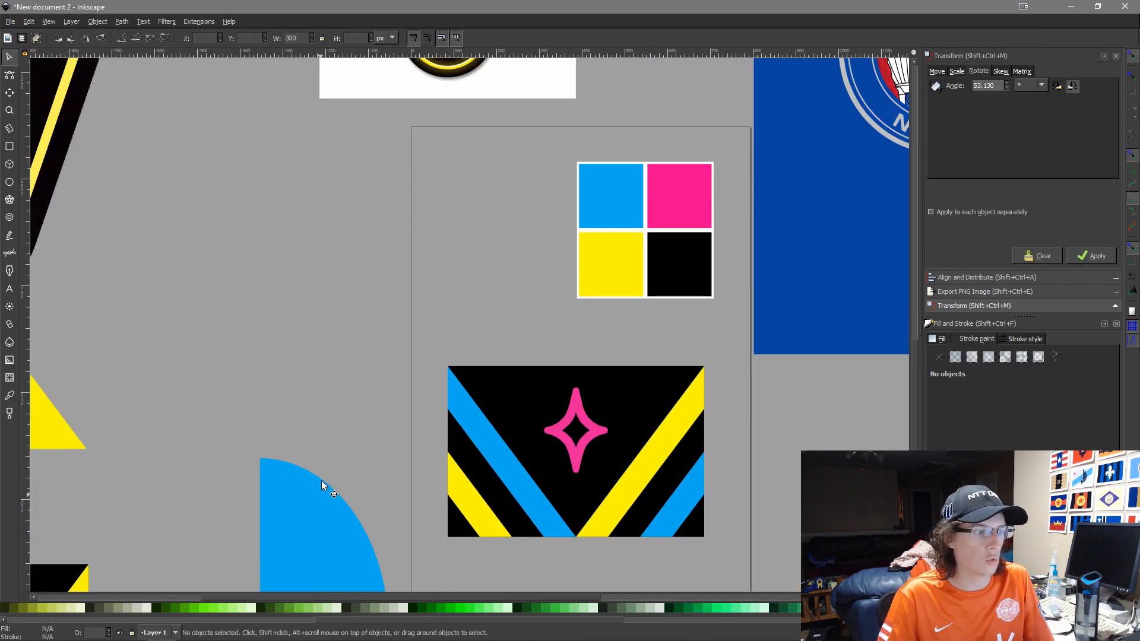
{"action": "left_click_drag", "start_coordinate": [319, 505], "coordinate": [373, 226]}
{"action": "left_click", "coordinate": [372, 260]}
{"action": "triple_click", "coordinate": [350, 37]}
{"action": "type", "text": "300"}
{"action": "key", "text": "Return"}
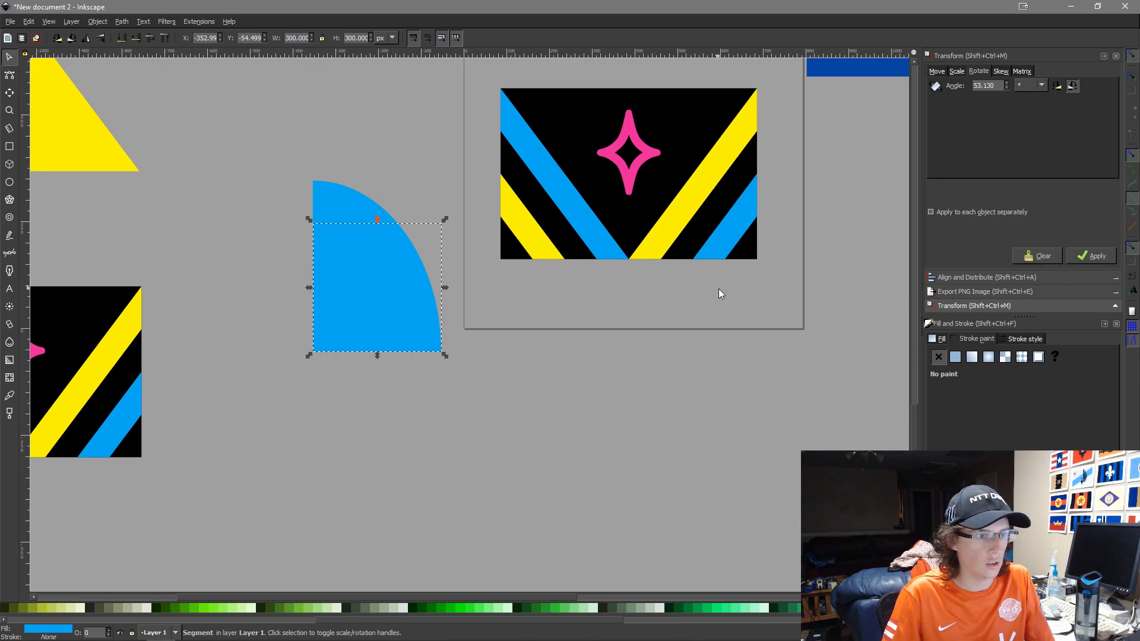
Measure the width of the blue stripe along the flag's bottom edge
{"action": "left_click", "coordinate": [705, 275]}
{"action": "scroll", "coordinate": [706, 275], "scroll_direction": "up", "scroll_amount": 4}
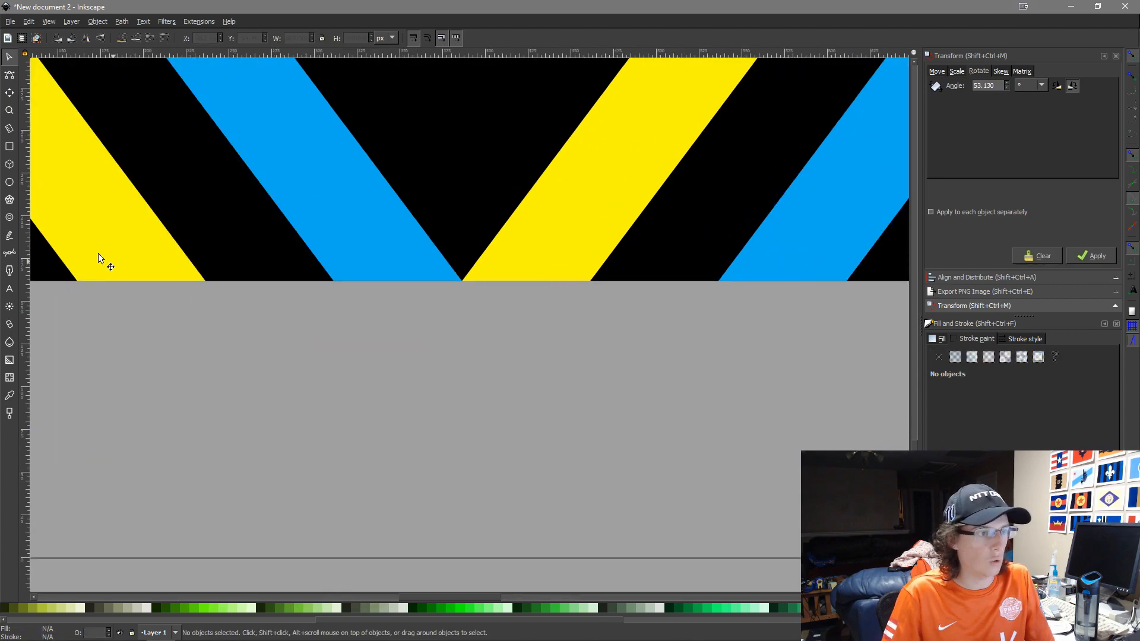
{"action": "left_click", "coordinate": [10, 251]}
{"action": "left_click", "coordinate": [339, 288]}
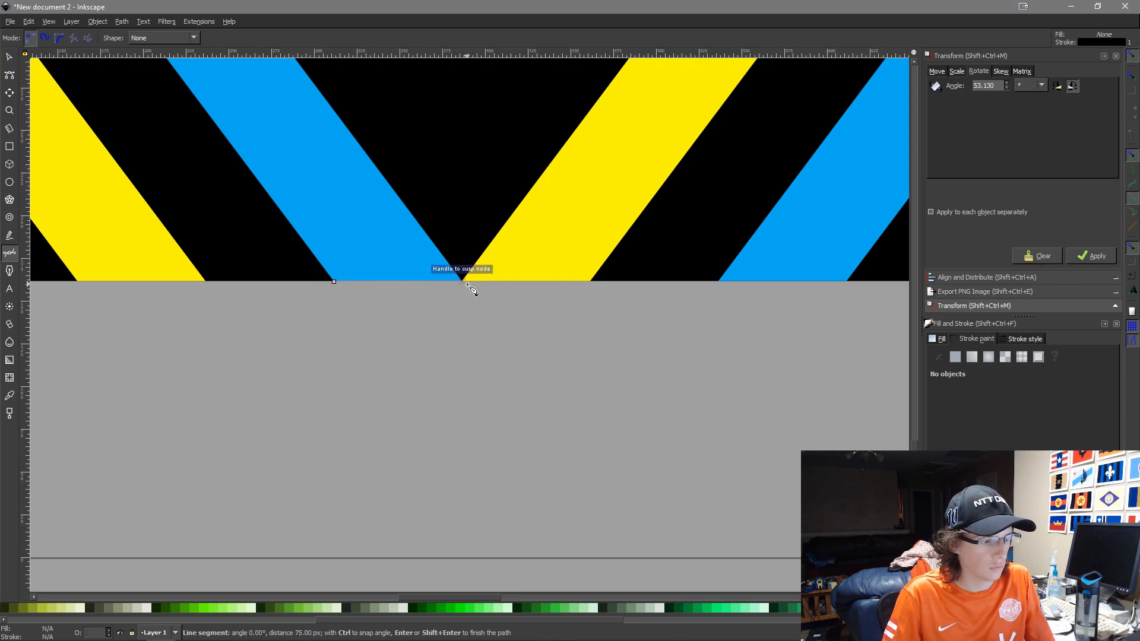
{"action": "key", "text": "Escape"}
{"action": "key", "text": "s"}
{"action": "scroll", "coordinate": [478, 88], "scroll_direction": "down", "scroll_amount": 4}
{"action": "left_click_drag", "start_coordinate": [324, 203], "coordinate": [463, 337]}
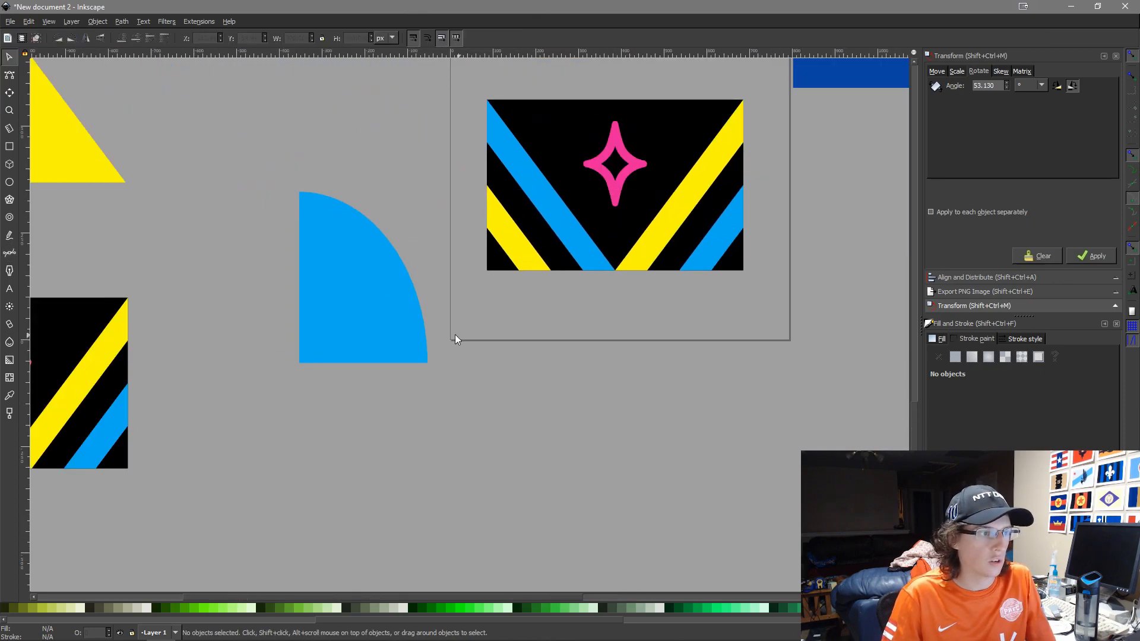
Set the width of the smaller quarter ellipse lying over the blue one to 225 px
{"action": "left_click", "coordinate": [355, 330]}
{"action": "type", "text": "225"}
{"action": "key", "text": "Return"}
{"action": "left_click", "coordinate": [656, 383]}
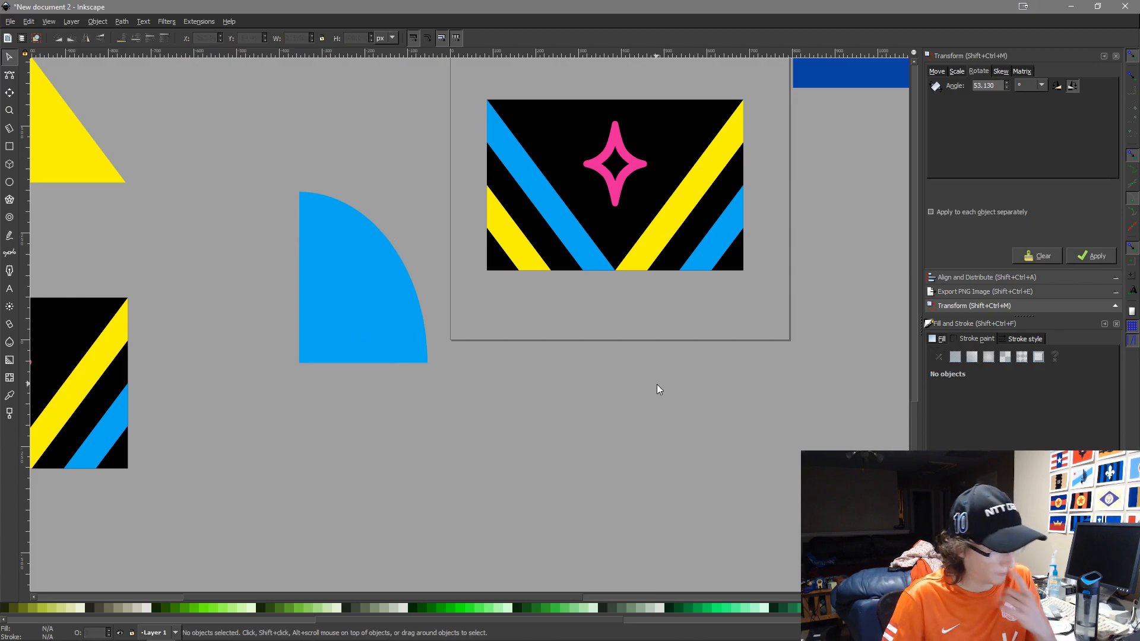
Fill the smaller quarter ellipse with the flag's black using the color picker
{"action": "left_click", "coordinate": [369, 288]}
{"action": "key", "text": "F7"}
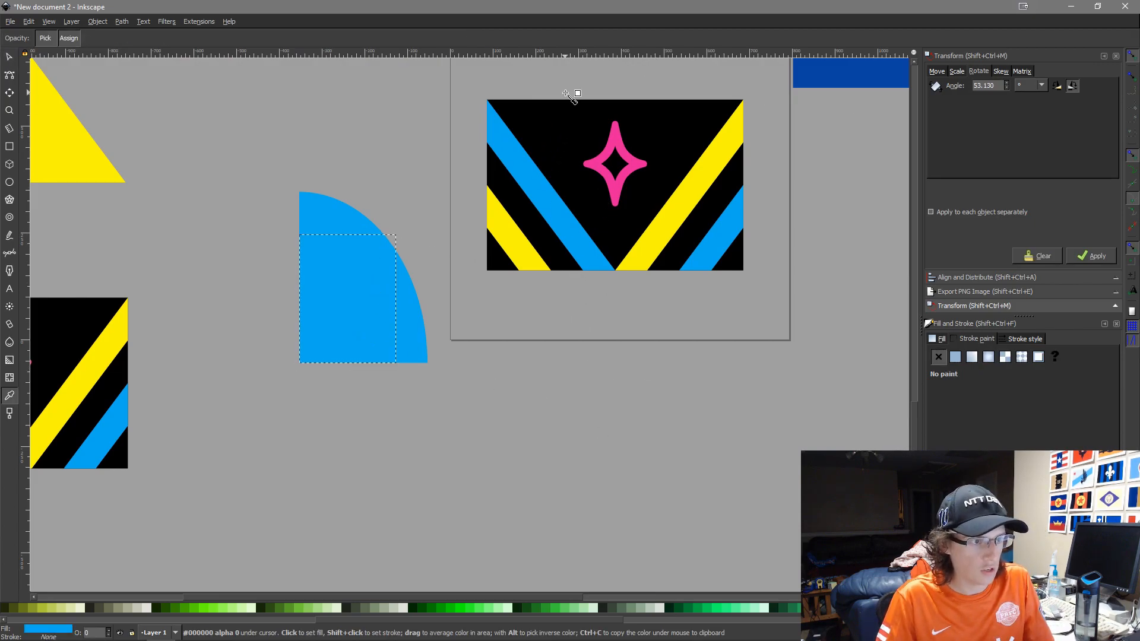
{"action": "left_click", "coordinate": [573, 105]}
{"action": "key", "text": "F1"}
{"action": "key", "text": "Escape"}
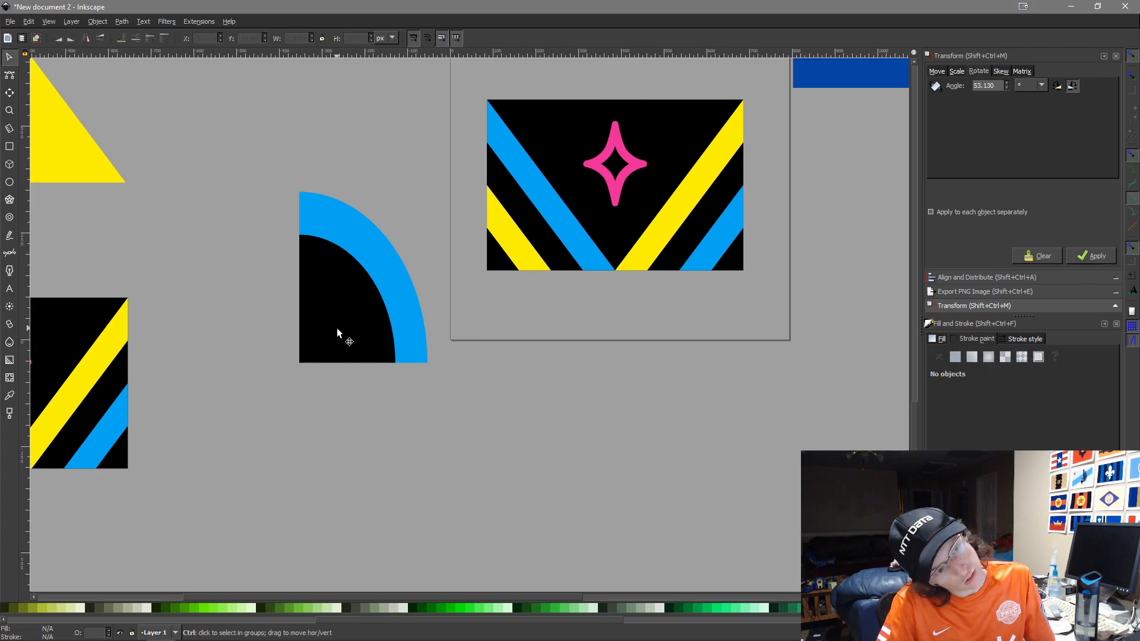
{"action": "scroll", "coordinate": [337, 328], "scroll_direction": "up", "scroll_amount": 1}
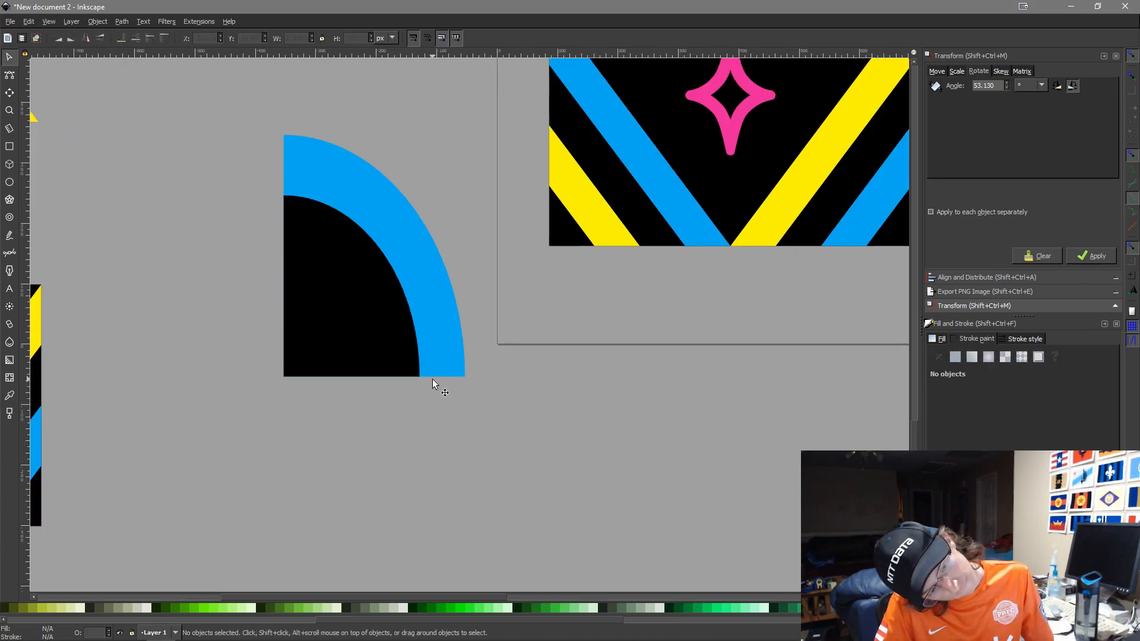
{"action": "scroll", "coordinate": [395, 368], "scroll_direction": "down", "scroll_amount": 1}
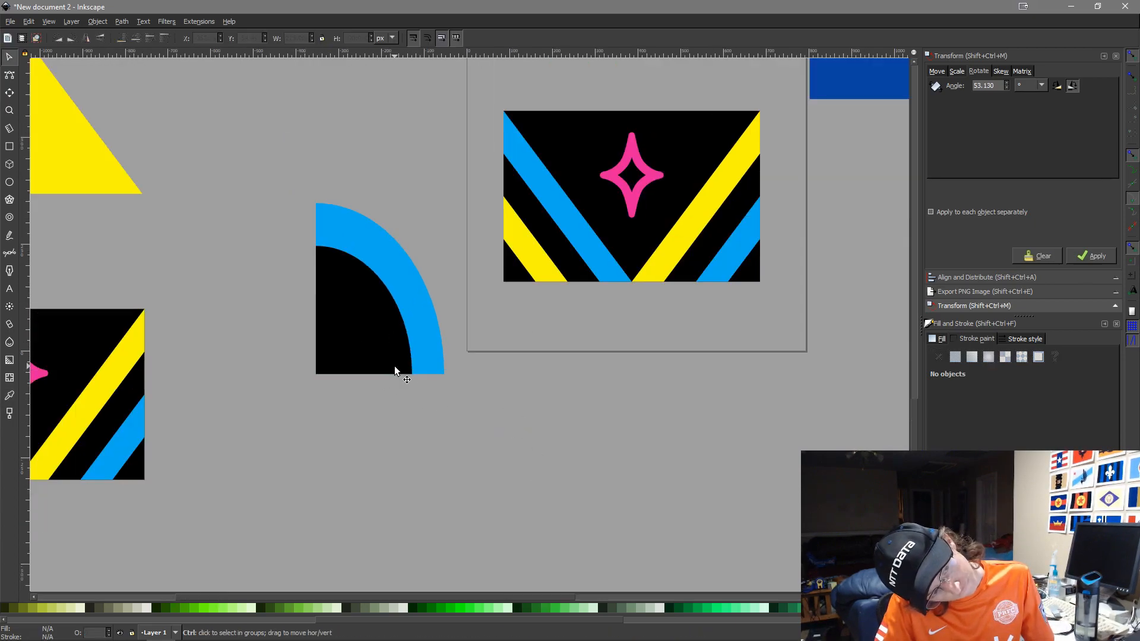
Set the black quarter ellipse's height to 325 px
{"action": "left_click", "coordinate": [393, 326]}
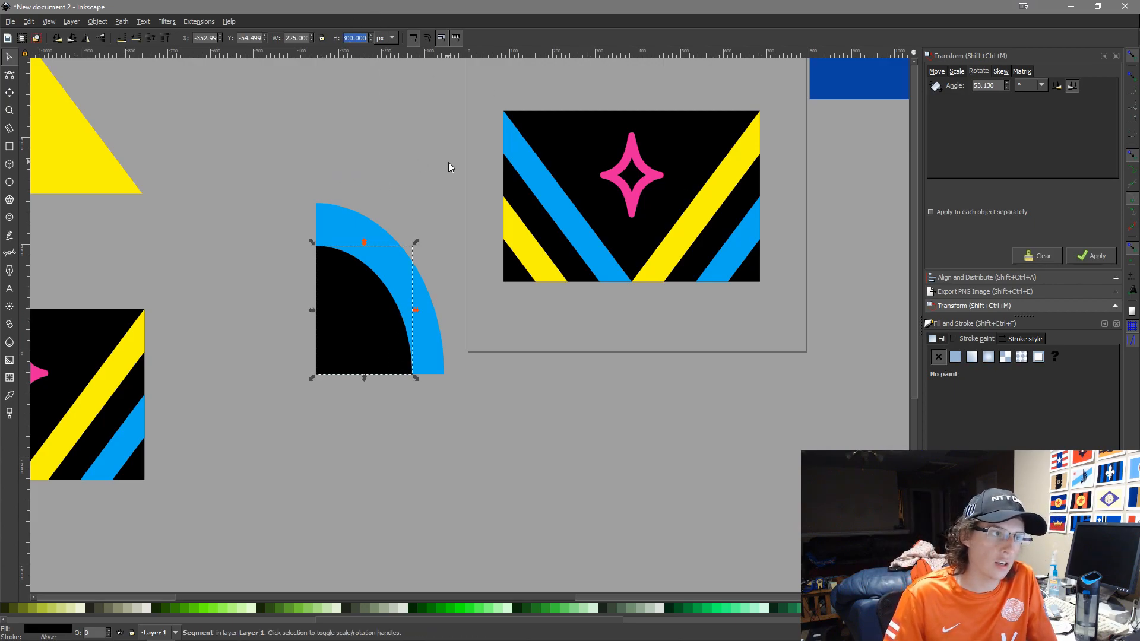
{"action": "type", "text": "325"}
{"action": "key", "text": "Return"}
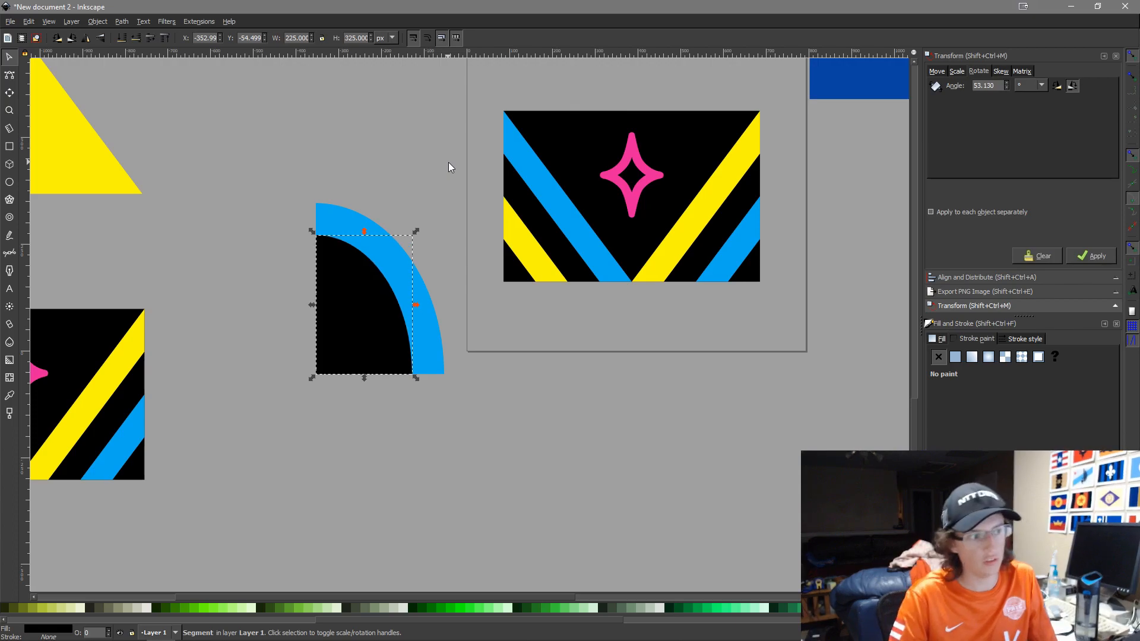
{"action": "left_click", "coordinate": [405, 120]}
{"action": "scroll", "coordinate": [408, 277], "scroll_direction": "up", "scroll_amount": 2, "text": "ctrl"}
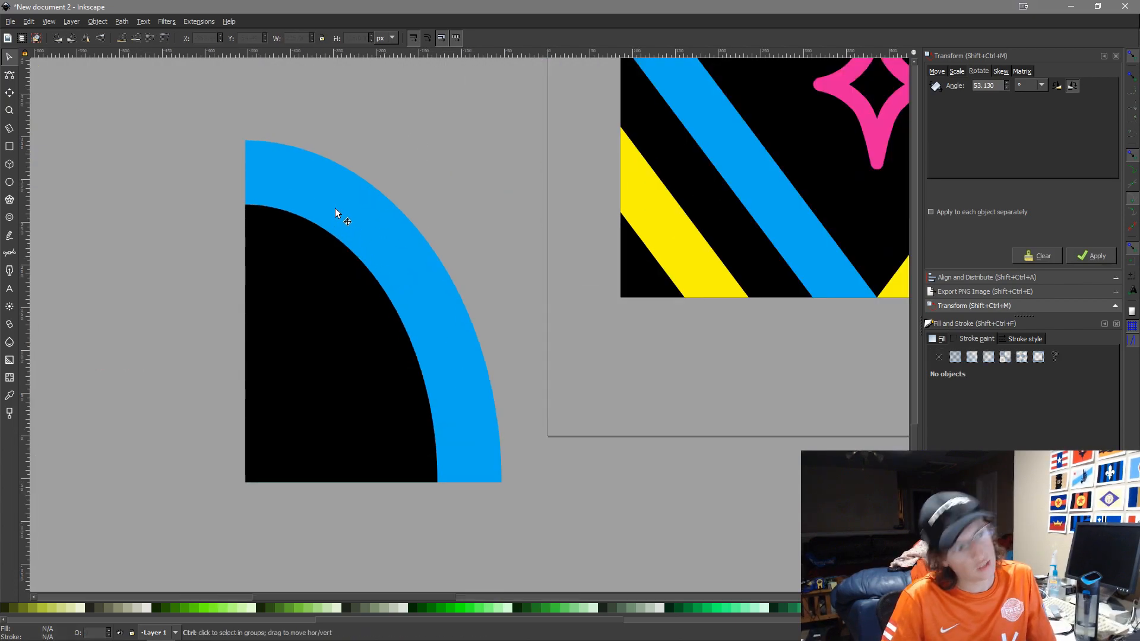
{"action": "scroll", "coordinate": [443, 406], "scroll_direction": "down", "scroll_amount": 2, "text": "ctrl"}
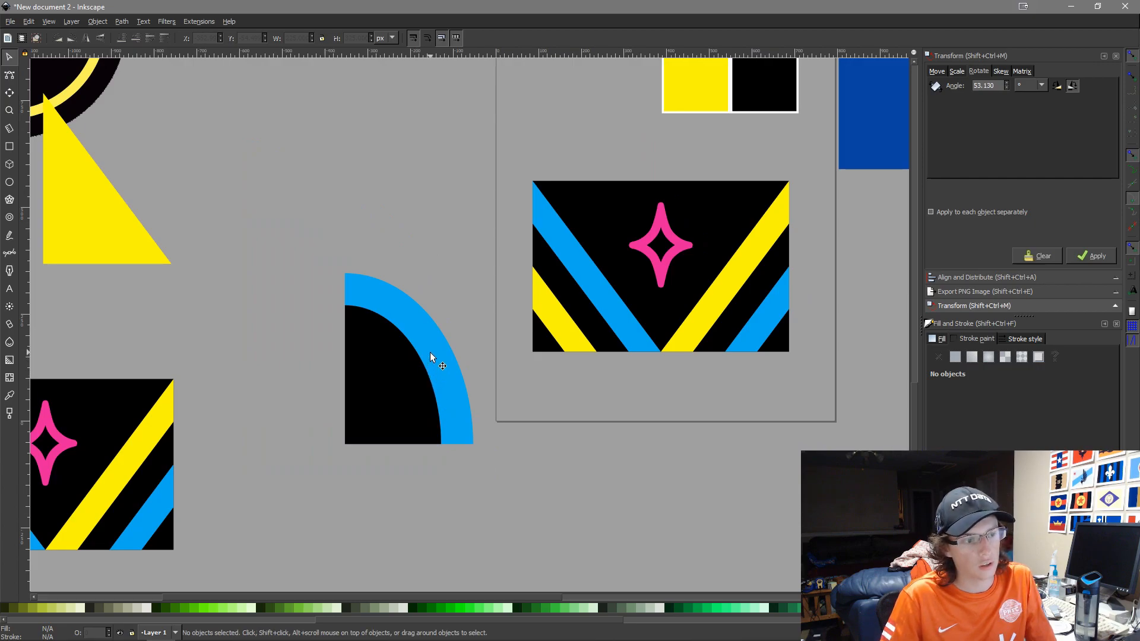
Duplicate the blue and black quarter ellipse pair, place one pair below the other, and select the lower blue piece
{"action": "left_click_drag", "start_coordinate": [247, 235], "coordinate": [488, 535]}
{"action": "left_click_drag", "start_coordinate": [437, 419], "coordinate": [447, 313]}
{"action": "key", "text": "ctrl+d"}
{"action": "left_click", "coordinate": [515, 134]}
{"action": "left_click", "coordinate": [446, 186]}
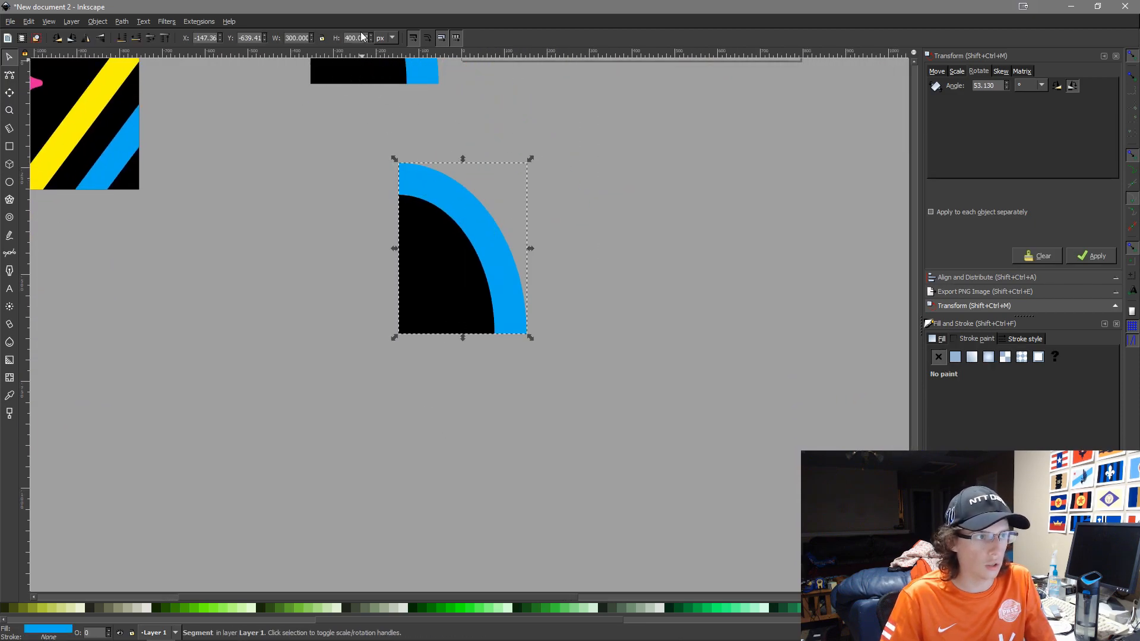
{"action": "type", "text": "200"}
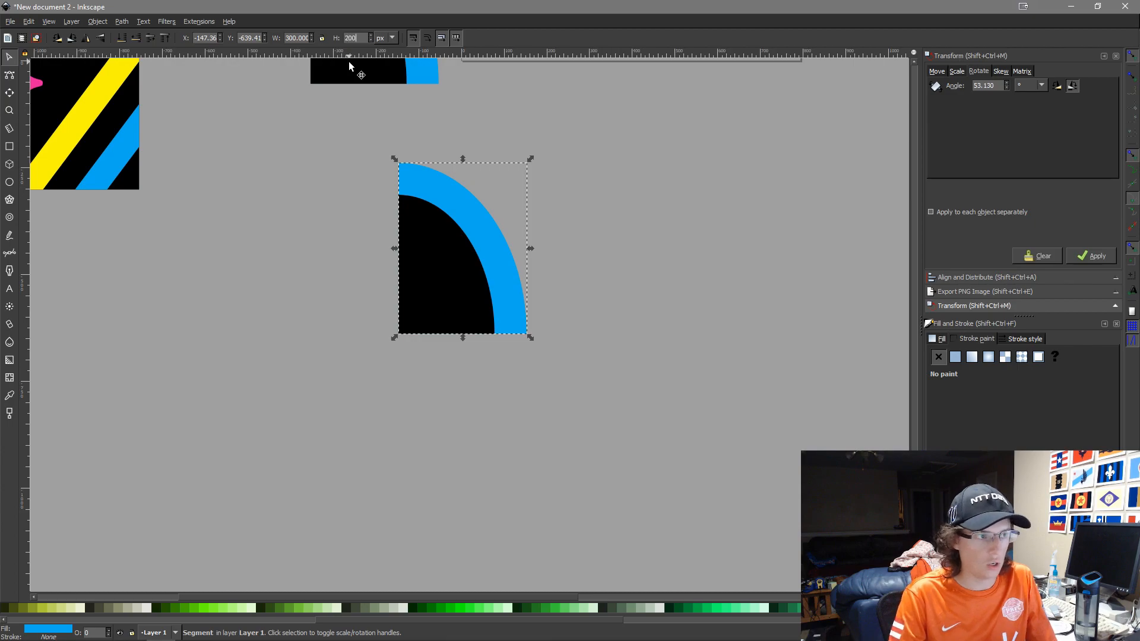
{"action": "key", "text": "Return"}
{"action": "key", "text": "ctrl+z"}
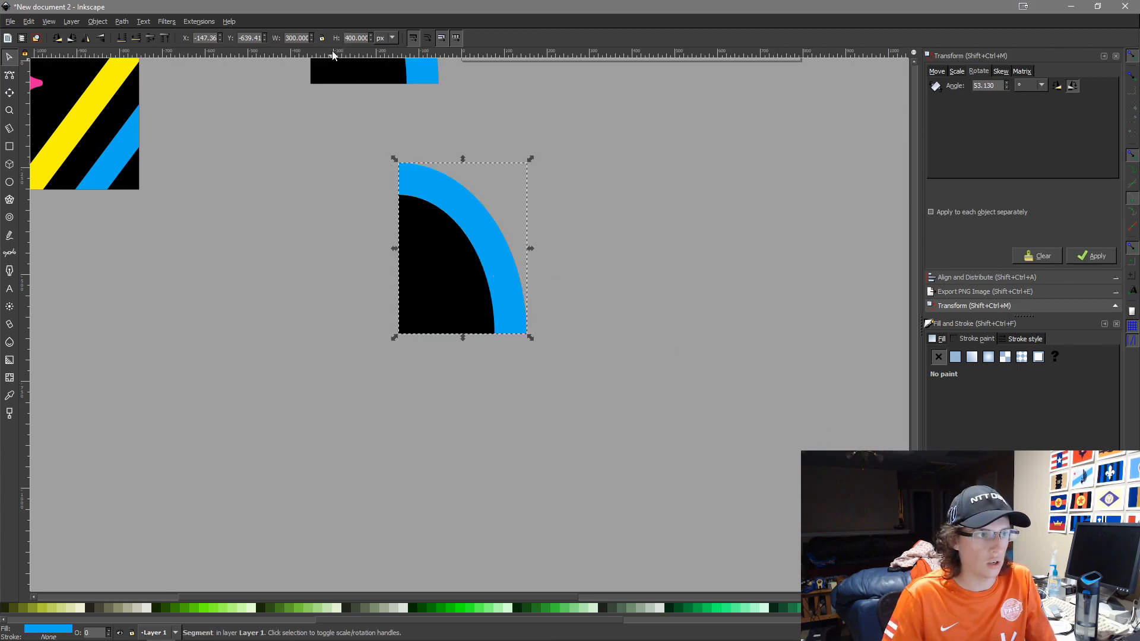
Lock the aspect ratio and scale the lower blue quarter ellipse to 200 px high
{"action": "left_click", "coordinate": [322, 38]}
{"action": "left_click", "coordinate": [354, 39]}
{"action": "type", "text": "200"}
{"action": "key", "text": "Return"}
Unlock the aspect ratio and set the lower black quarter ellipse to 125 px high, keeping its 225 px width
{"action": "left_click", "coordinate": [490, 298]}
{"action": "left_click", "coordinate": [353, 38]}
{"action": "left_click", "coordinate": [321, 38]}
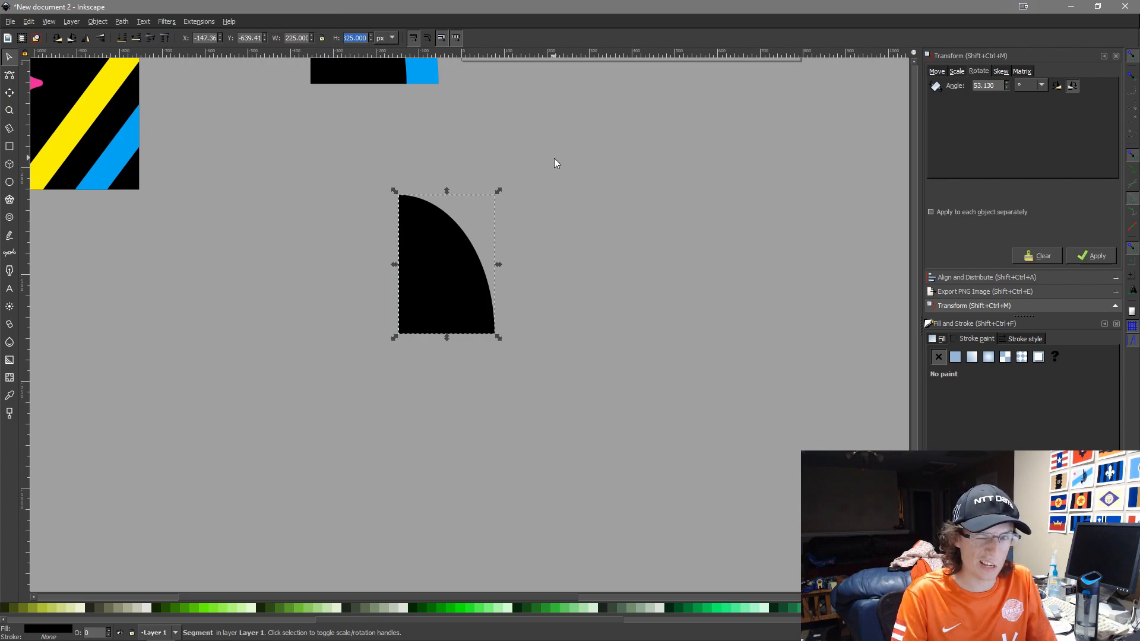
{"action": "type", "text": "125"}
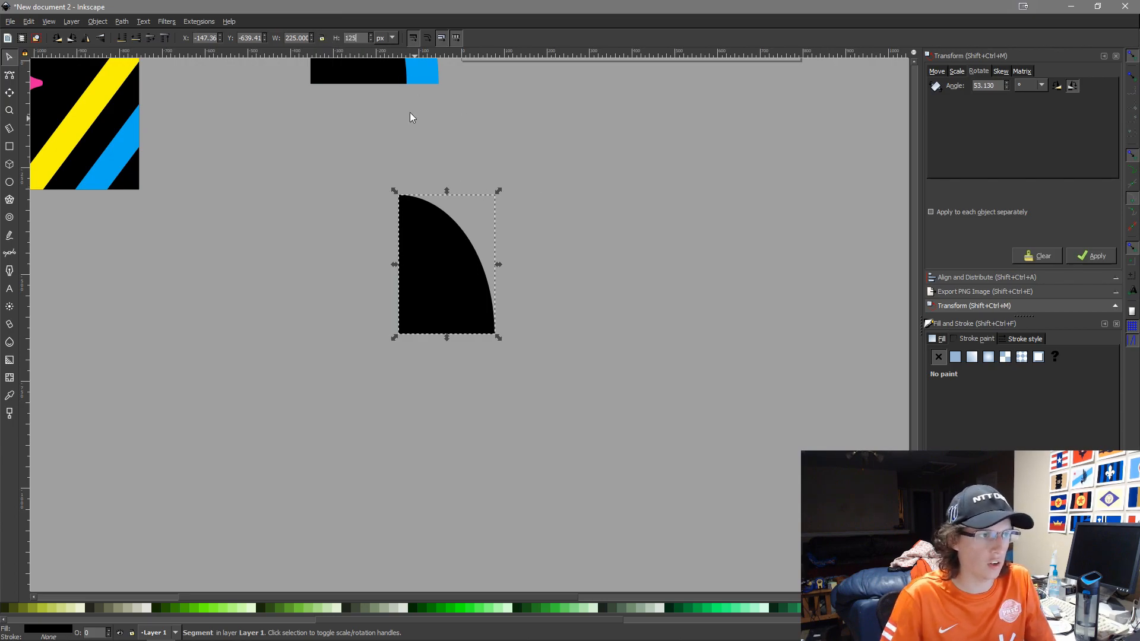
{"action": "double_click", "coordinate": [295, 38]}
{"action": "type", "text": "225"}
{"action": "key", "text": "Return"}
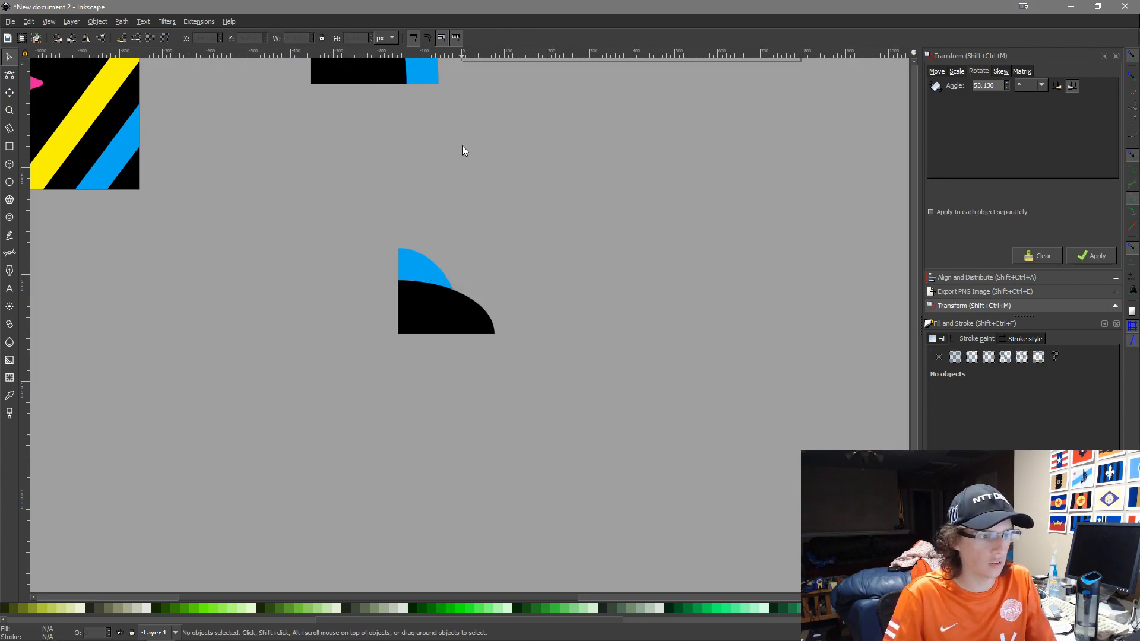
Check the dimensions of the upper blue and black quarter ellipses and compare them with the lower blue one
{"action": "scroll", "coordinate": [425, 268], "scroll_direction": "up", "scroll_amount": 2}
{"action": "scroll", "coordinate": [445, 372], "scroll_direction": "down", "scroll_amount": 4}
{"action": "left_click", "coordinate": [433, 247]}
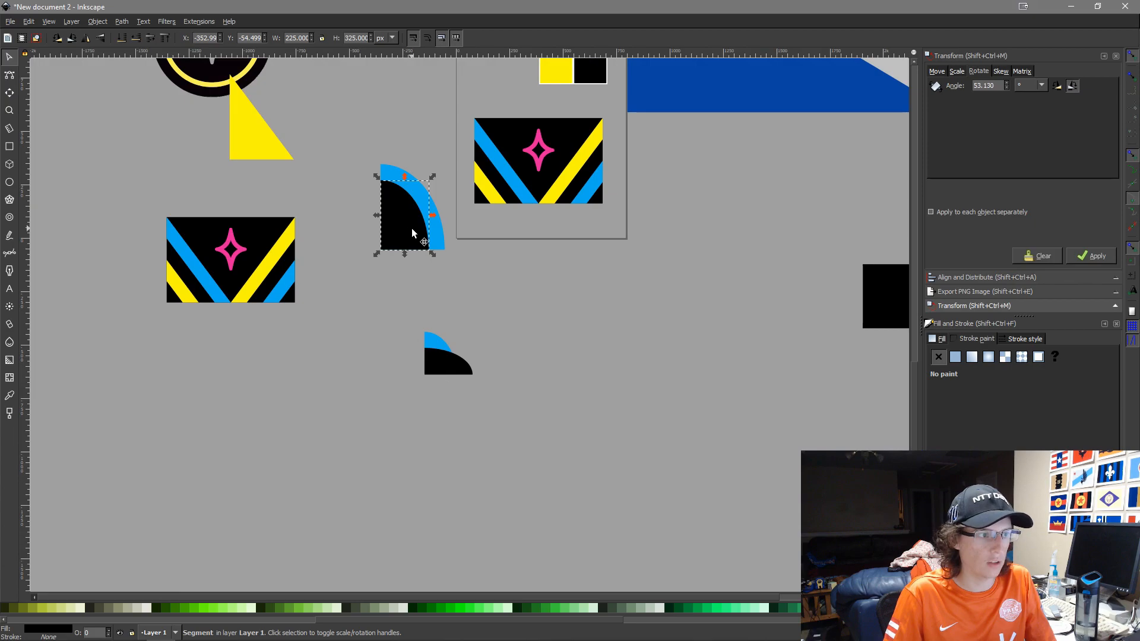
{"action": "left_click", "coordinate": [423, 225]}
{"action": "left_click", "coordinate": [412, 176]}
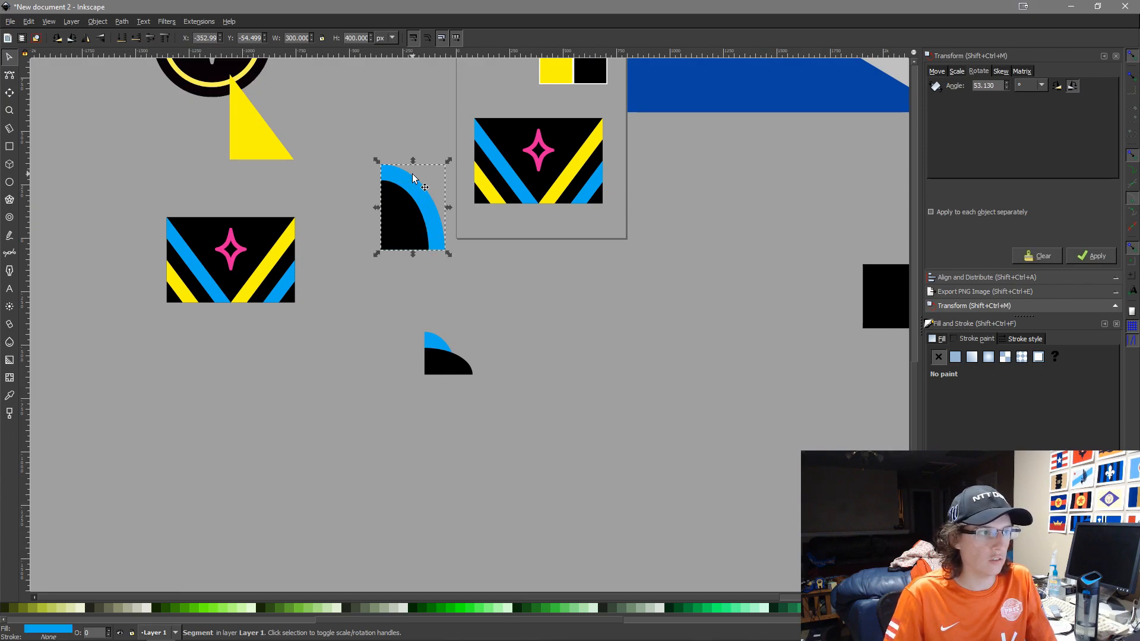
{"action": "left_click", "coordinate": [409, 215]}
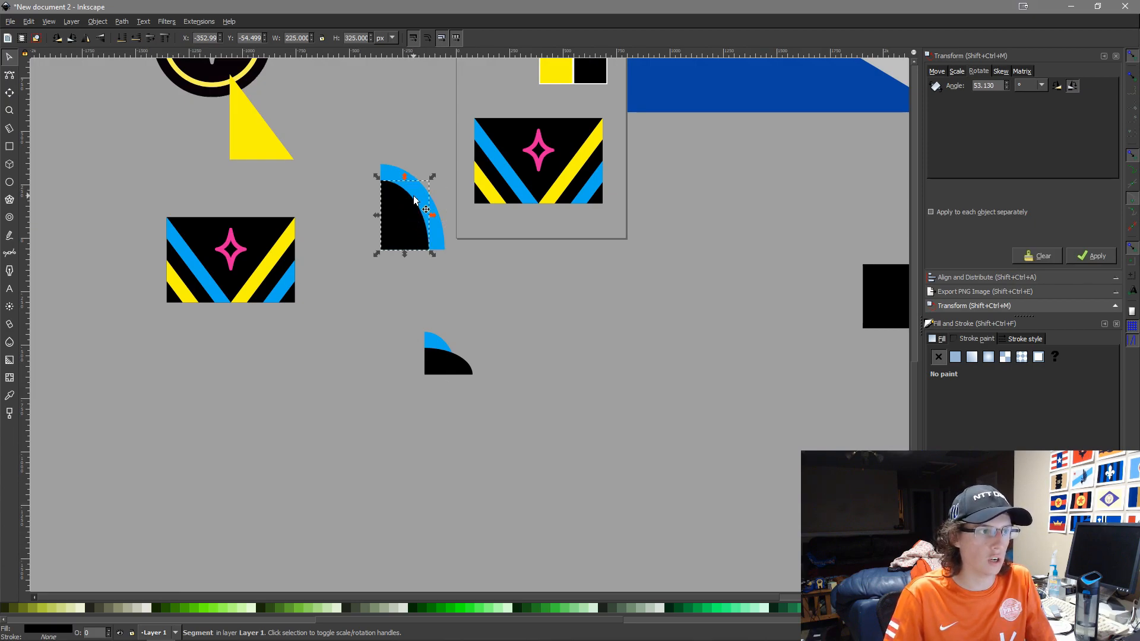
{"action": "left_click", "coordinate": [421, 198]}
{"action": "left_click", "coordinate": [434, 345]}
Try widths of 50 px, 125 px and 100 px on the lower black quarter ellipse
{"action": "scroll", "coordinate": [434, 341], "scroll_direction": "up", "scroll_amount": 3, "text": "ctrl"}
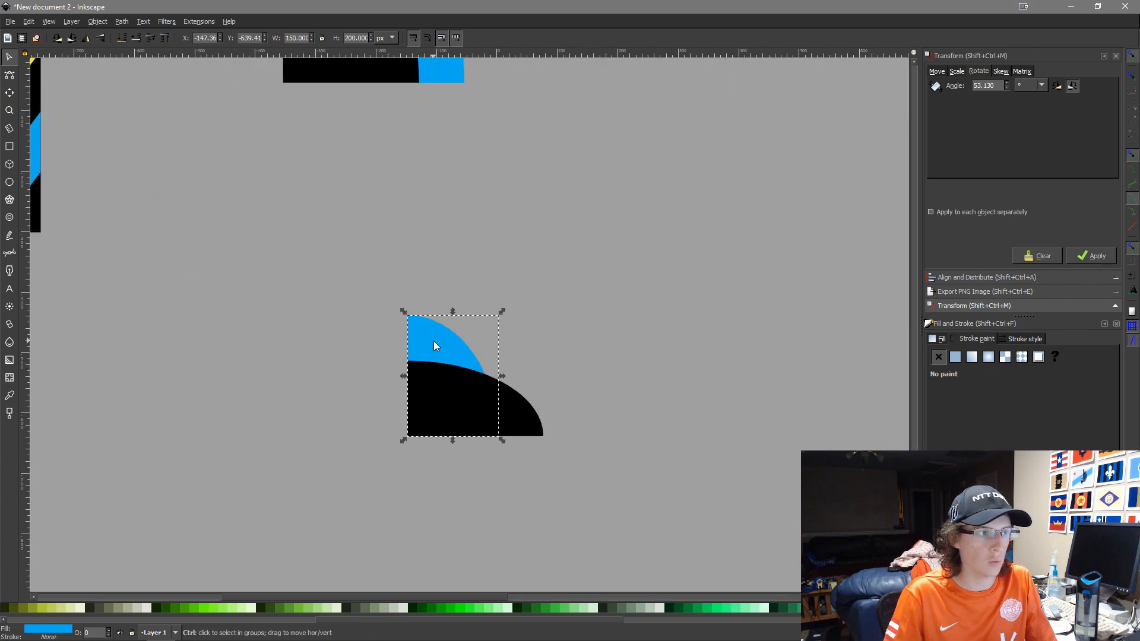
{"action": "left_click", "coordinate": [440, 423]}
{"action": "double_click", "coordinate": [300, 39]}
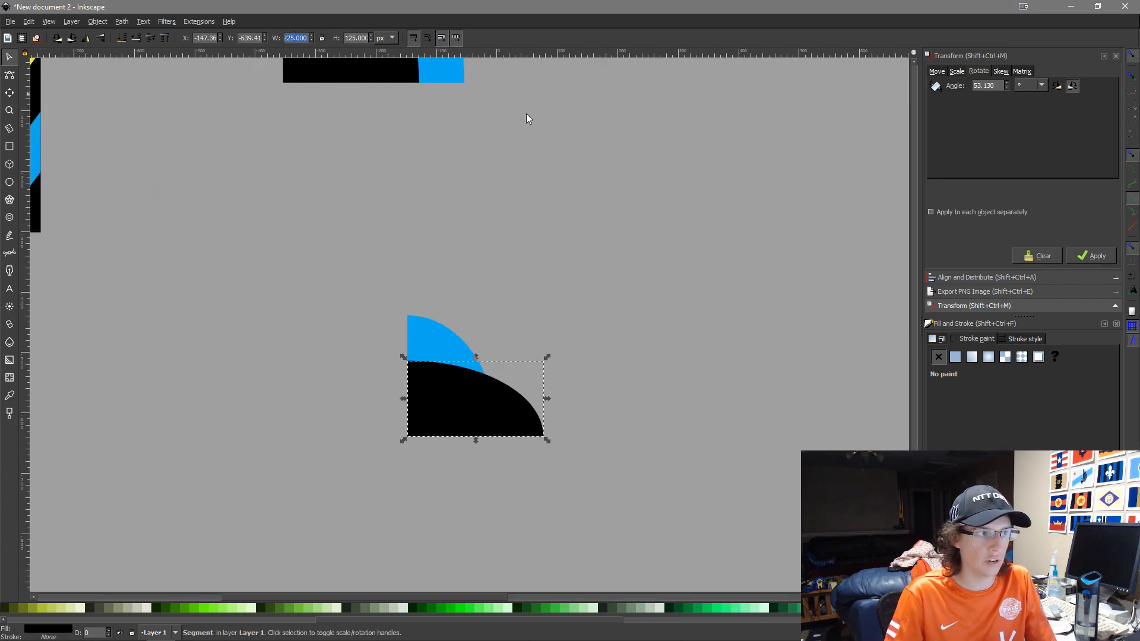
{"action": "type", "text": "50"}
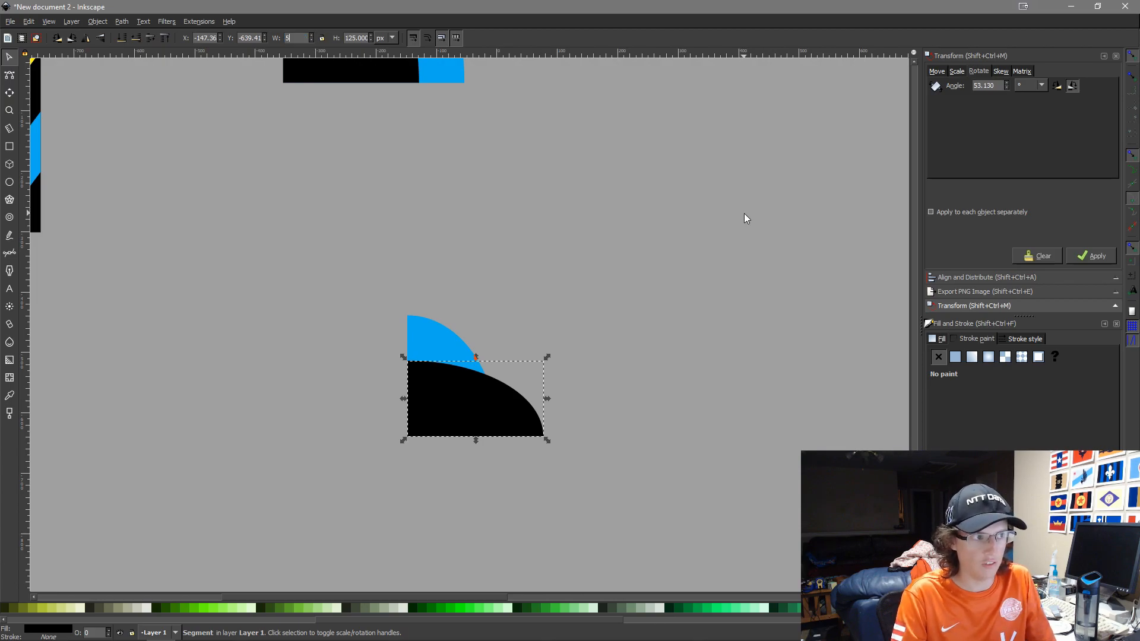
{"action": "key", "text": "Return"}
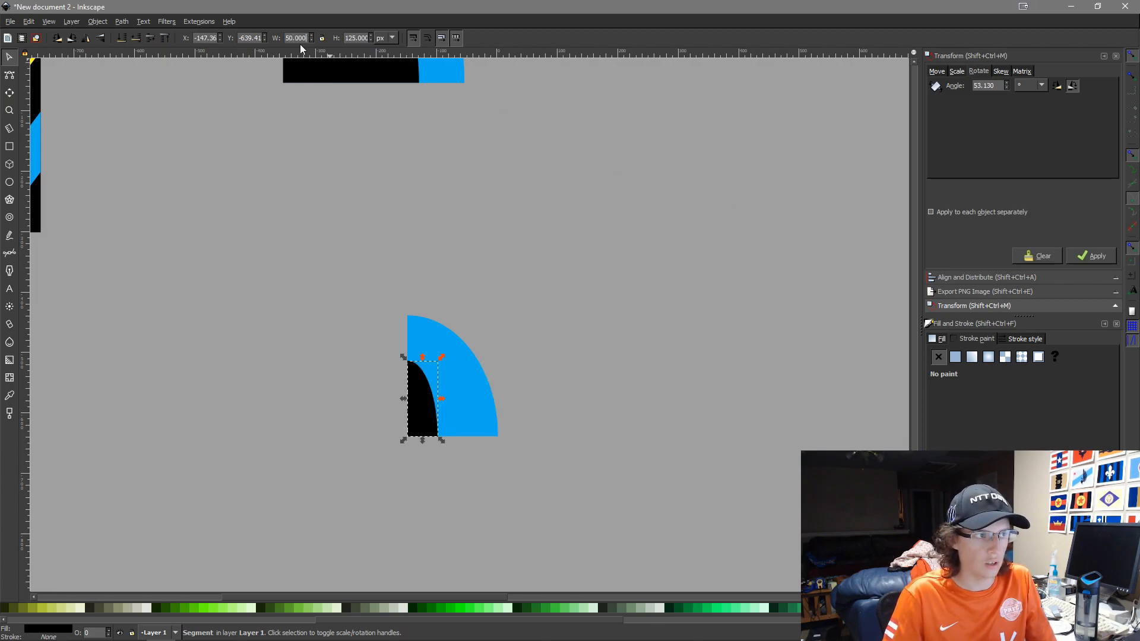
{"action": "type", "text": "125"}
{"action": "key", "text": "Return"}
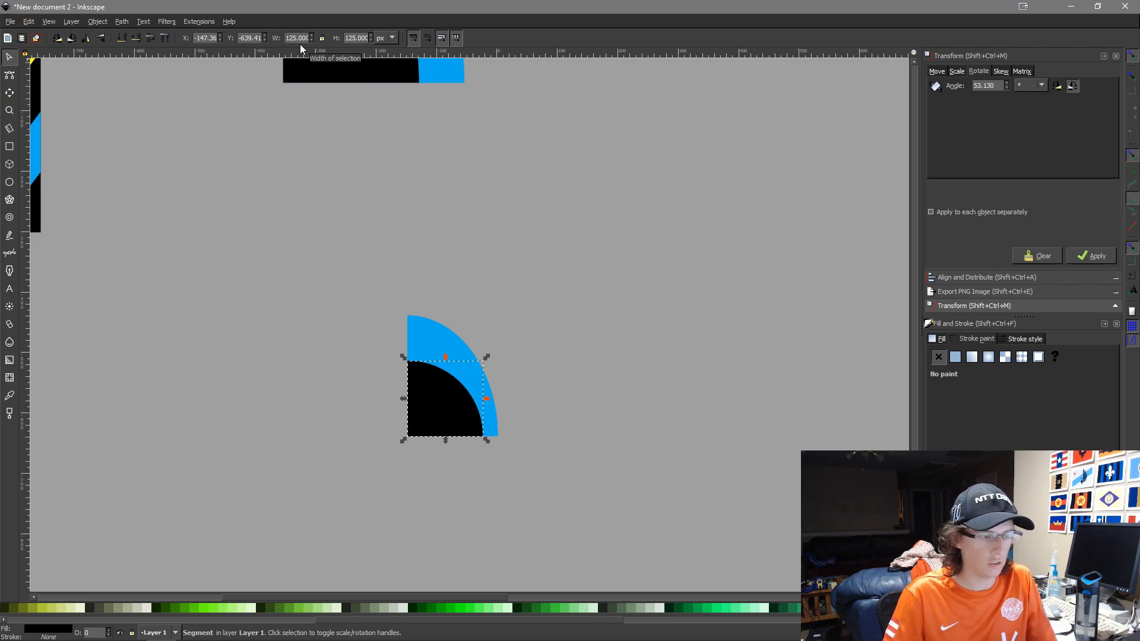
{"action": "double_click", "coordinate": [300, 39]}
{"action": "type", "text": "100"}
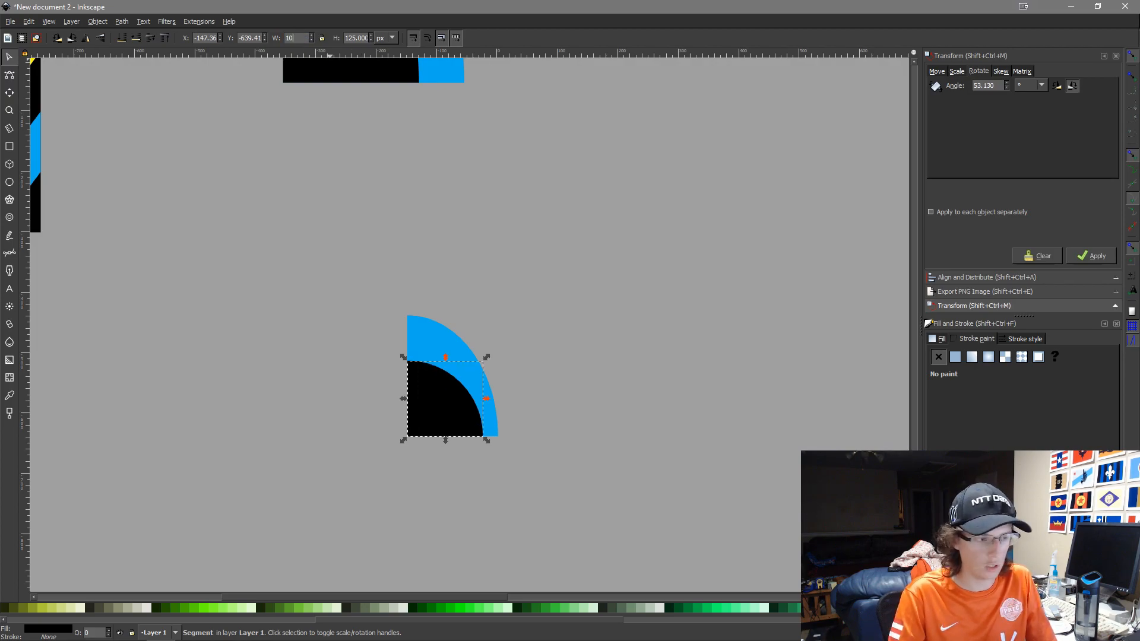
{"action": "key", "text": "Return"}
Set the lower black quarter ellipse's width to 75 px and deselect it
{"action": "type", "text": "75"}
{"action": "key", "text": "Return"}
{"action": "left_click", "coordinate": [708, 293]}
Subtract the large black quarter ellipse from the large blue one with Difference to form a curved stripe
{"action": "scroll", "coordinate": [671, 251], "scroll_direction": "down", "scroll_amount": 3}
{"action": "left_click_drag", "start_coordinate": [671, 250], "coordinate": [516, 422]}
{"action": "scroll", "coordinate": [444, 402], "scroll_direction": "up", "scroll_amount": 2}
{"action": "left_click", "coordinate": [420, 267]}
{"action": "left_click", "coordinate": [380, 273], "text": "shift"}
{"action": "left_click", "coordinate": [121, 22]}
{"action": "left_click", "coordinate": [151, 107]}
Subtract the small black quarter ellipse from the small blue one with Difference to form a second curved stripe
{"action": "left_click", "coordinate": [409, 537]}
{"action": "left_click", "coordinate": [419, 540], "text": "shift"}
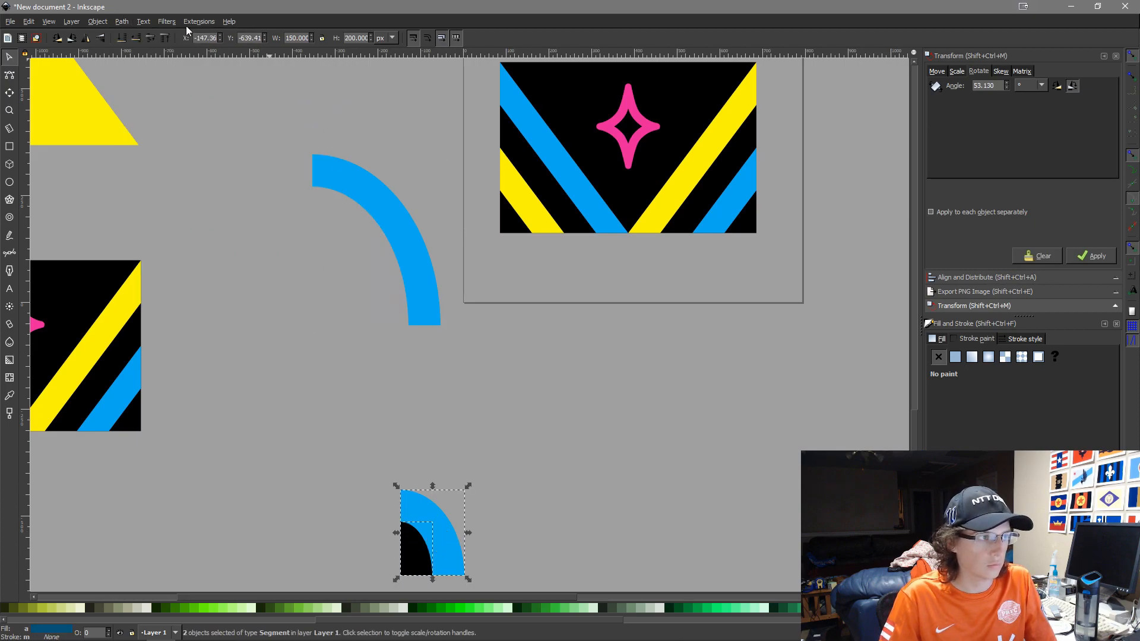
{"action": "left_click", "coordinate": [121, 21]}
{"action": "left_click", "coordinate": [144, 106]}
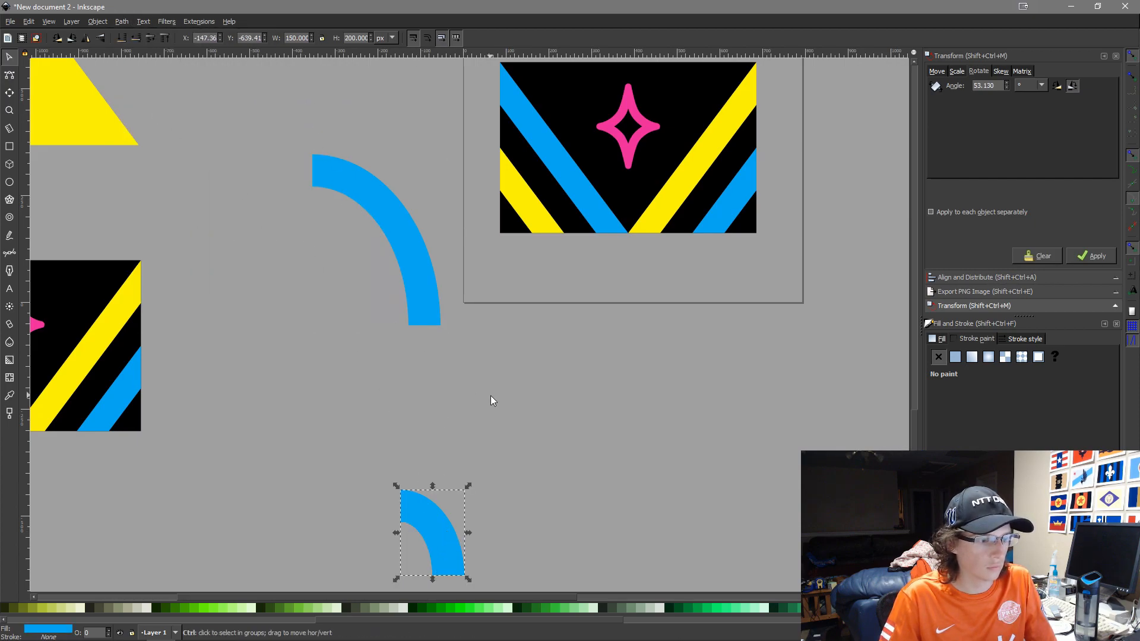
{"action": "scroll", "coordinate": [490, 395], "scroll_direction": "down", "scroll_amount": 3}
{"action": "scroll", "coordinate": [564, 386], "scroll_direction": "up", "scroll_amount": 3}
Select all the straight blue and yellow V stripes and move them off the flag to the empty area below right of it
{"action": "left_click", "coordinate": [465, 240]}
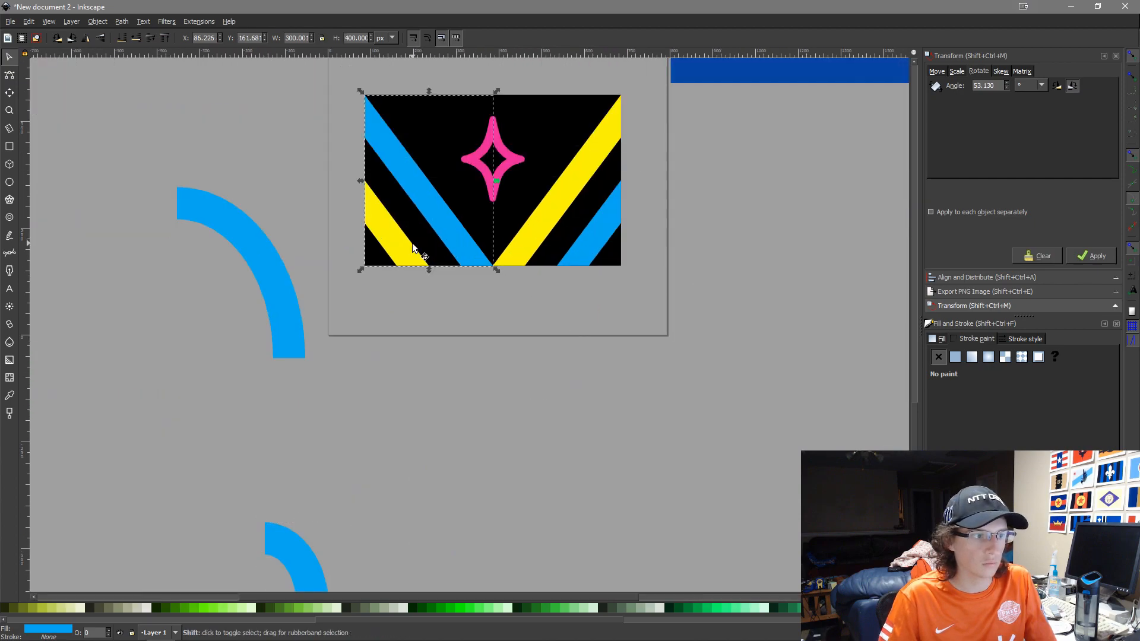
{"action": "left_click", "coordinate": [552, 228], "text": "shift"}
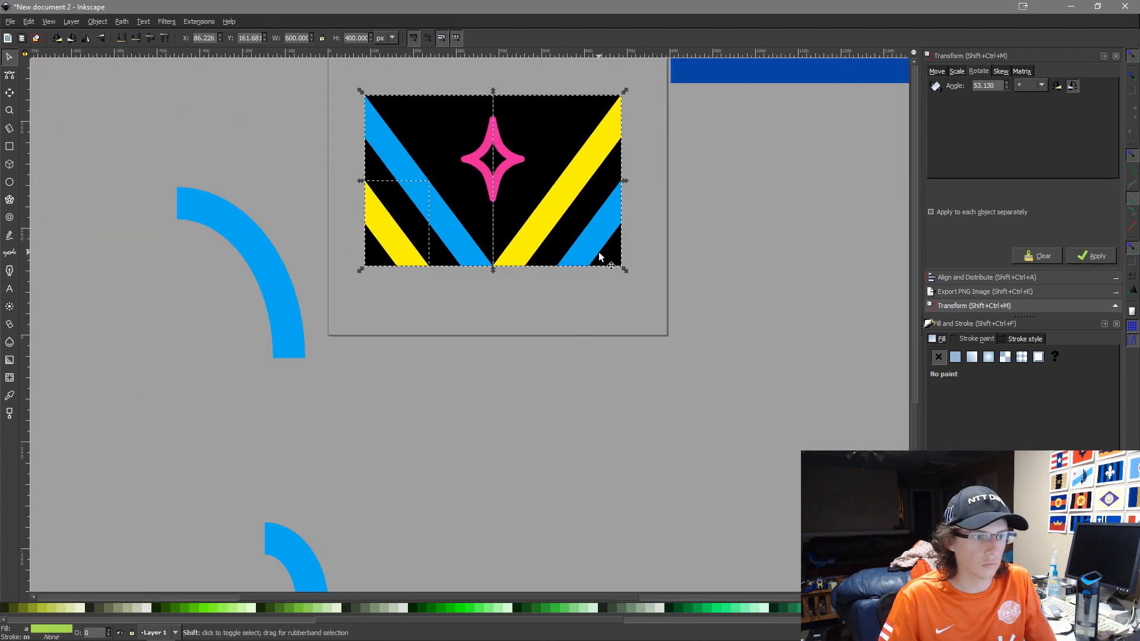
{"action": "left_click_drag", "start_coordinate": [597, 250], "coordinate": [858, 489]}
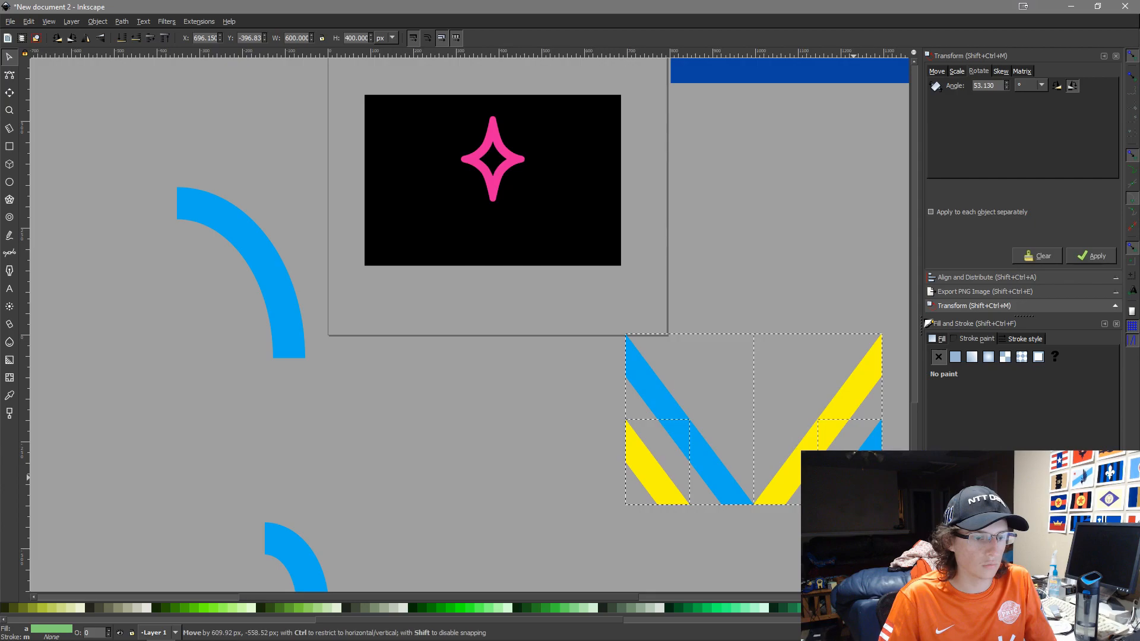
Align the large blue curved stripe with the left and top edges of the black flag rectangle
{"action": "left_click", "coordinate": [259, 301]}
{"action": "left_click", "coordinate": [435, 243], "text": "shift"}
{"action": "key", "text": "ctrl+alt+KP_4"}
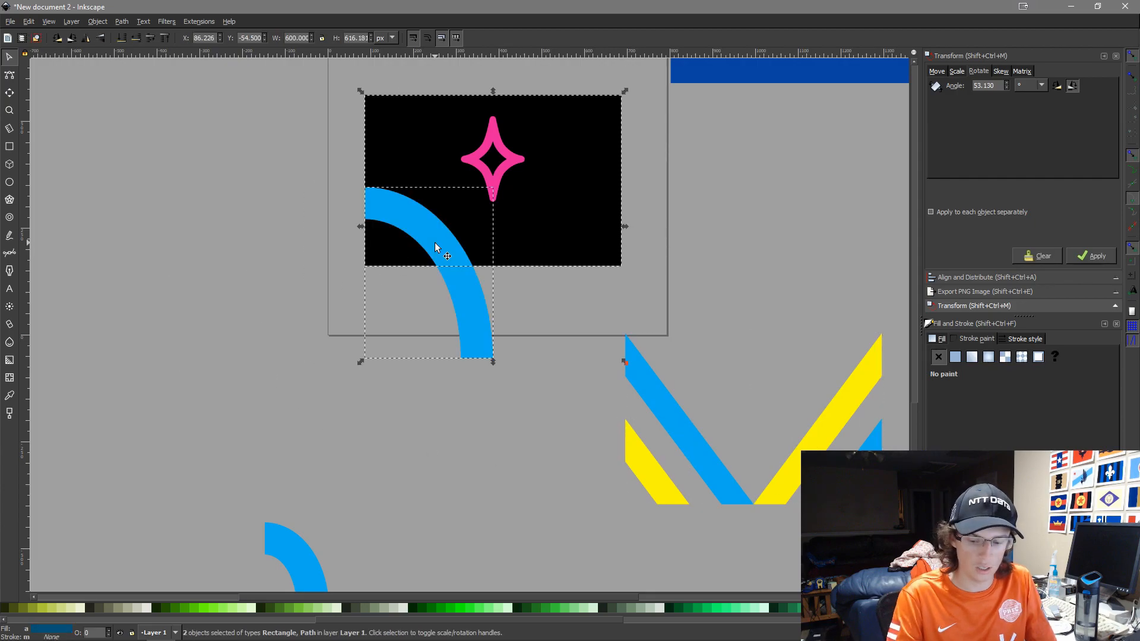
{"action": "key", "text": "ctrl+alt+KP_8"}
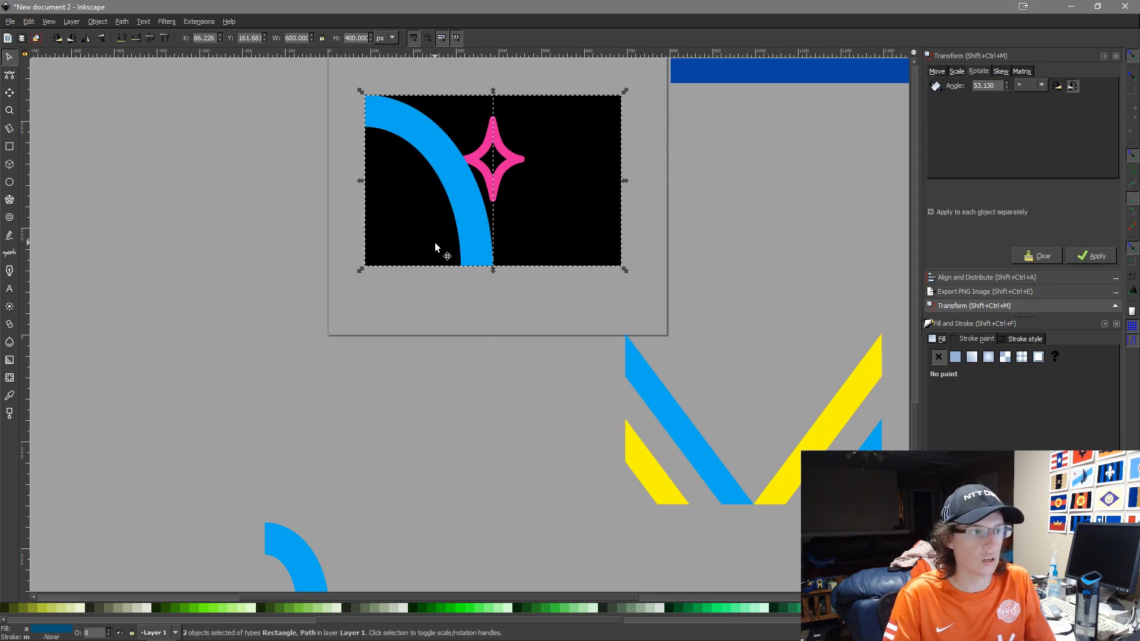
{"action": "left_click", "coordinate": [517, 406]}
{"action": "scroll", "coordinate": [466, 379], "scroll_direction": "down", "scroll_amount": 3}
{"action": "left_click_drag", "start_coordinate": [438, 337], "coordinate": [626, 356]}
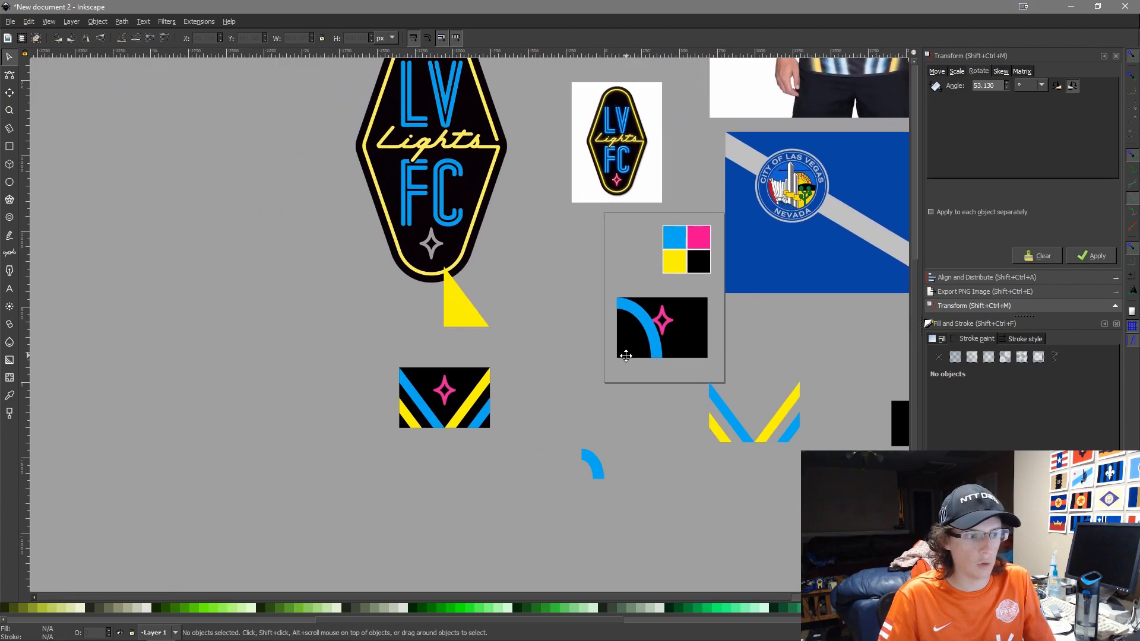
Delete the loose V stripes, the curved-stripe flag on the page, and the spare small curved stripe
{"action": "left_click_drag", "start_coordinate": [808, 457], "coordinate": [657, 358]}
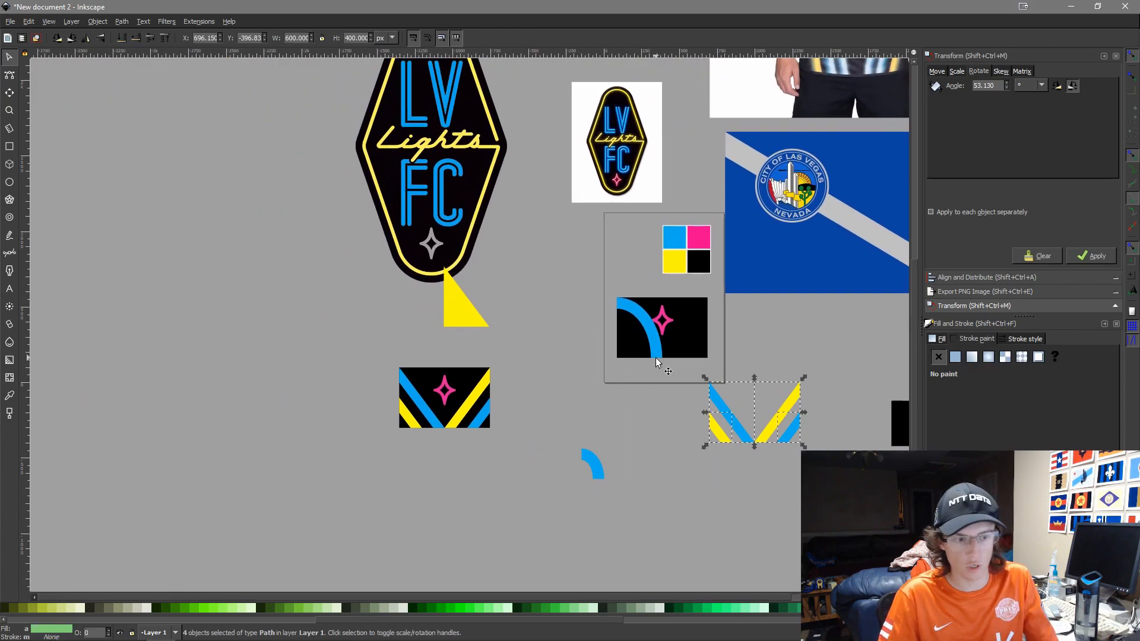
{"action": "key", "text": "Delete"}
{"action": "left_click_drag", "start_coordinate": [726, 411], "coordinate": [587, 287]}
{"action": "key", "text": "Delete"}
{"action": "left_click_drag", "start_coordinate": [669, 524], "coordinate": [525, 399]}
{"action": "key", "text": "Delete"}
Move the grouped V-stripe flag with the pink star onto the page below the colour swatches
{"action": "left_click_drag", "start_coordinate": [376, 357], "coordinate": [564, 494]}
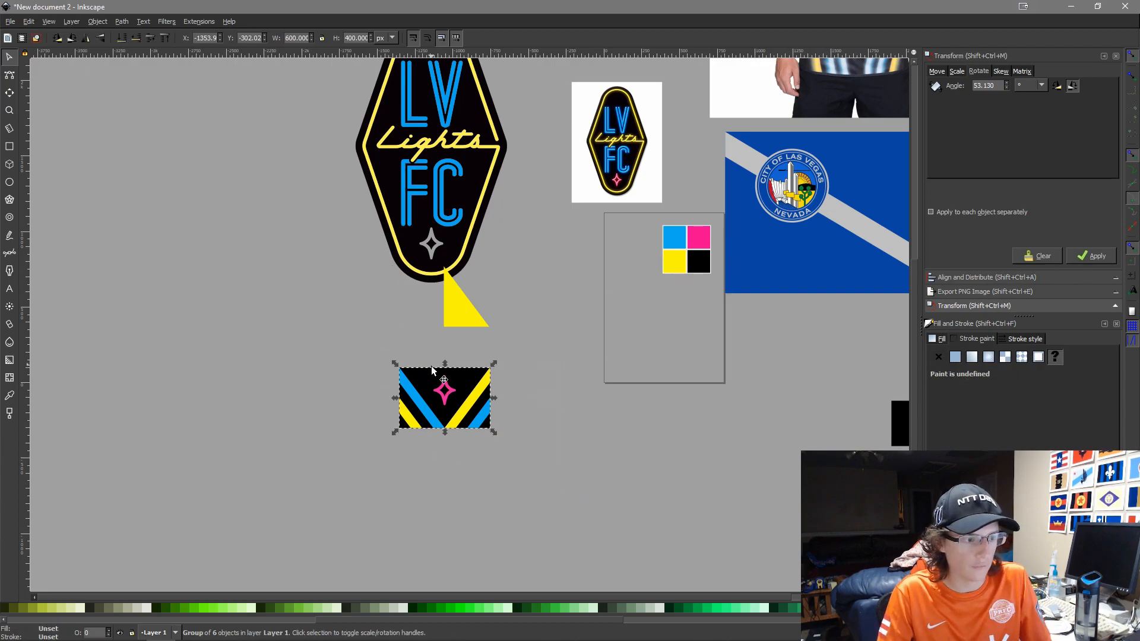
{"action": "left_click_drag", "start_coordinate": [443, 392], "coordinate": [670, 330]}
{"action": "left_click_drag", "start_coordinate": [770, 352], "coordinate": [665, 417]}
Delete the Las Vegas city flag, the jersey photo, the stray black shape and the yellow triangle around the page
{"action": "left_click", "coordinate": [668, 304]}
{"action": "key", "text": "ctrl+plus"}
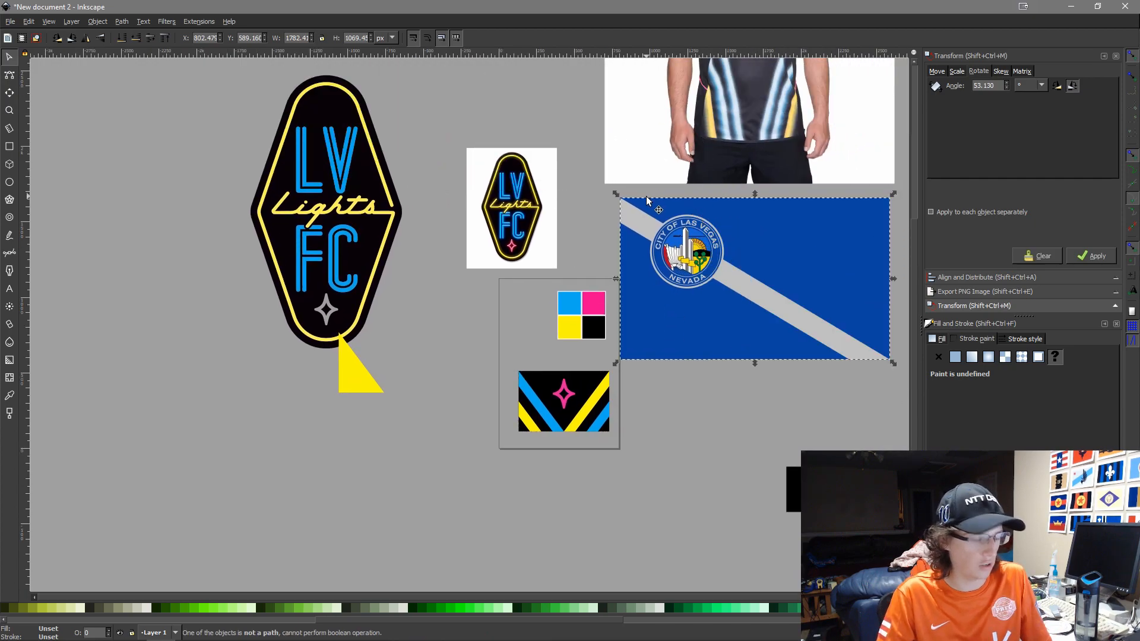
{"action": "key", "text": "Delete"}
{"action": "left_click", "coordinate": [652, 166]}
{"action": "key", "text": "Delete"}
{"action": "left_click", "coordinate": [799, 491]}
{"action": "key", "text": "Delete"}
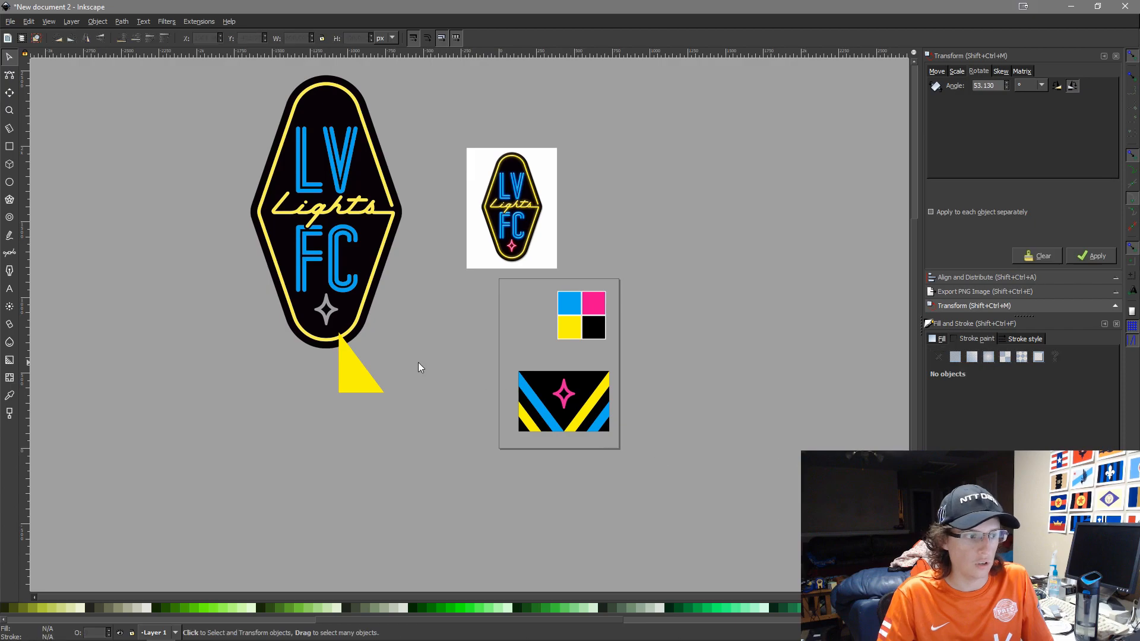
{"action": "left_click", "coordinate": [355, 376]}
{"action": "key", "text": "Delete"}
Scale the crest image proportionally to 200 px high and place it on the page beside the colour swatches
{"action": "left_click_drag", "start_coordinate": [529, 240], "coordinate": [505, 283]}
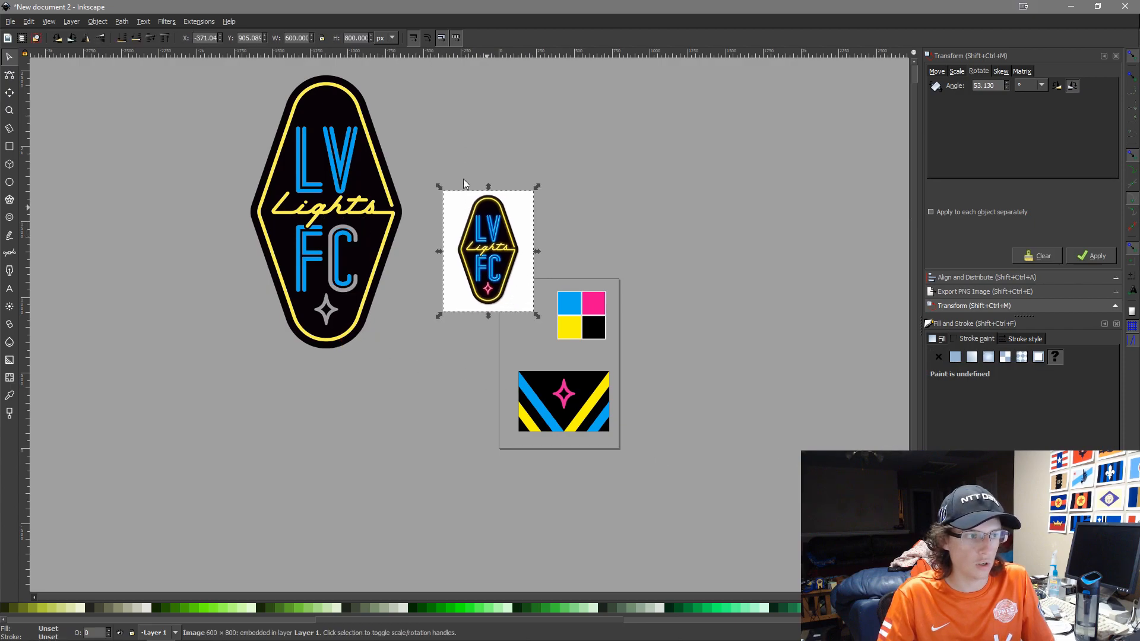
{"action": "type", "text": "1"}
{"action": "type", "text": "200"}
{"action": "key", "text": "Return"}
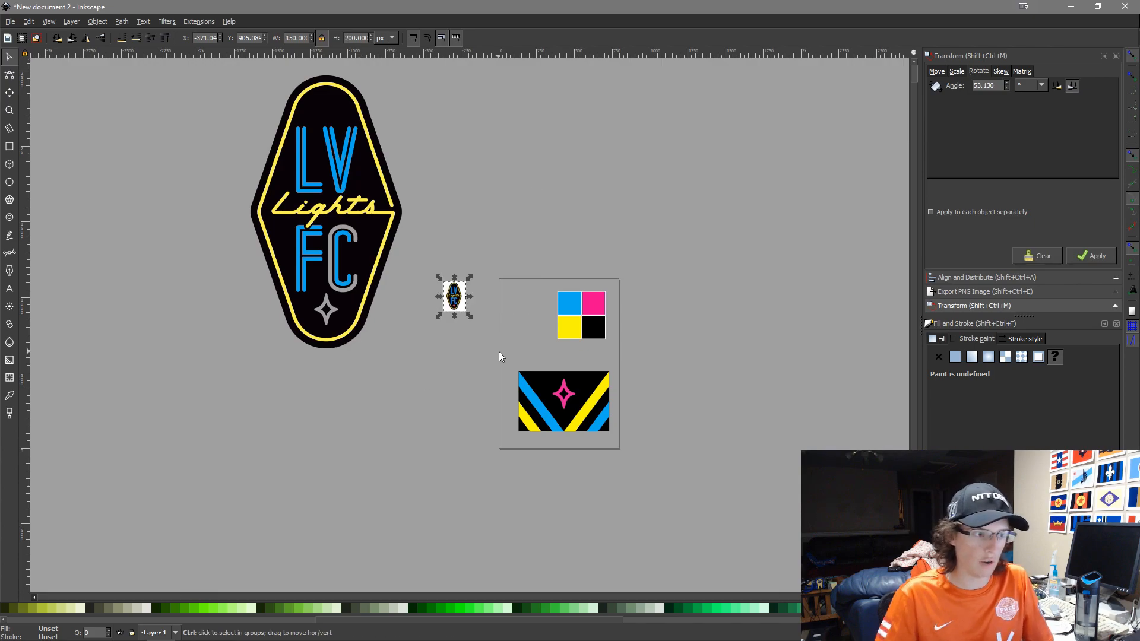
{"action": "scroll", "coordinate": [499, 352], "scroll_direction": "up", "scroll_amount": 2, "text": "ctrl"}
{"action": "left_click_drag", "start_coordinate": [425, 256], "coordinate": [580, 313]}
Delete the large traced crest with all its parts outside the page
{"action": "scroll", "coordinate": [580, 299], "scroll_direction": "down", "scroll_amount": 2, "text": "ctrl"}
{"action": "left_click_drag", "start_coordinate": [484, 338], "coordinate": [267, 8]}
{"action": "scroll", "coordinate": [360, 349], "scroll_direction": "down", "scroll_amount": 1, "text": "ctrl"}
{"action": "scroll", "coordinate": [359, 352], "scroll_direction": "down", "scroll_amount": 3, "text": "ctrl"}
{"action": "left_click_drag", "start_coordinate": [319, 386], "coordinate": [396, 540]}
{"action": "scroll", "coordinate": [394, 534], "scroll_direction": "up", "scroll_amount": 3, "text": "ctrl"}
{"action": "key", "text": "Delete"}
{"action": "scroll", "coordinate": [564, 410], "scroll_direction": "up", "scroll_amount": 4, "text": "ctrl"}
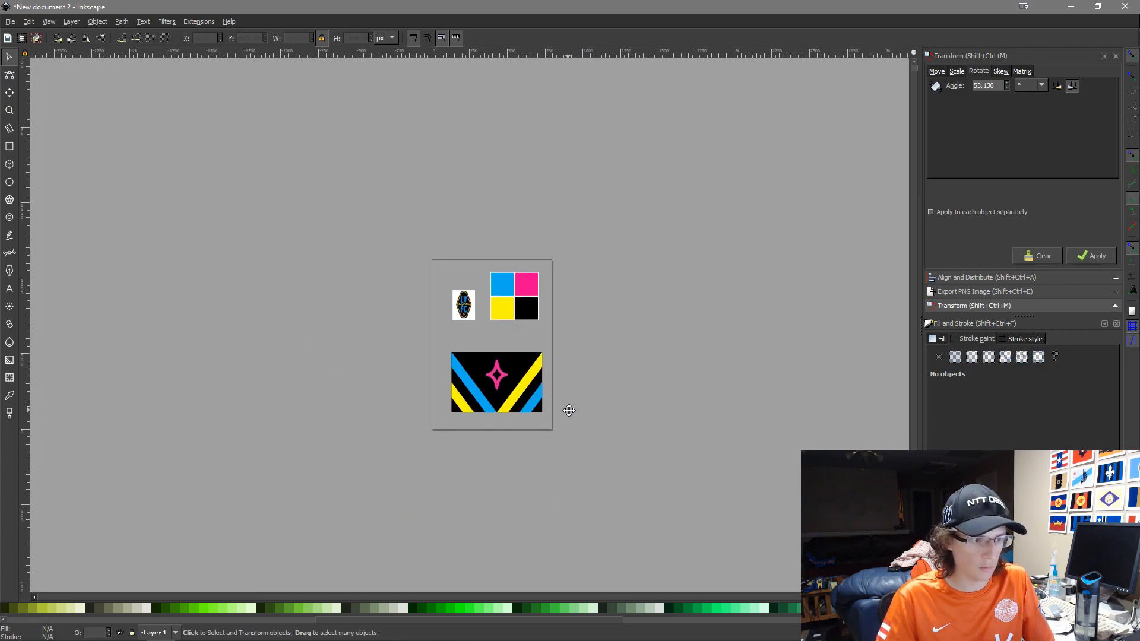
Save the drawing over Las Vegas.svg in the .Vector folder of Vector Art > Flags > Soccer - US2 - USL
{"action": "key", "text": "ctrl+s"}
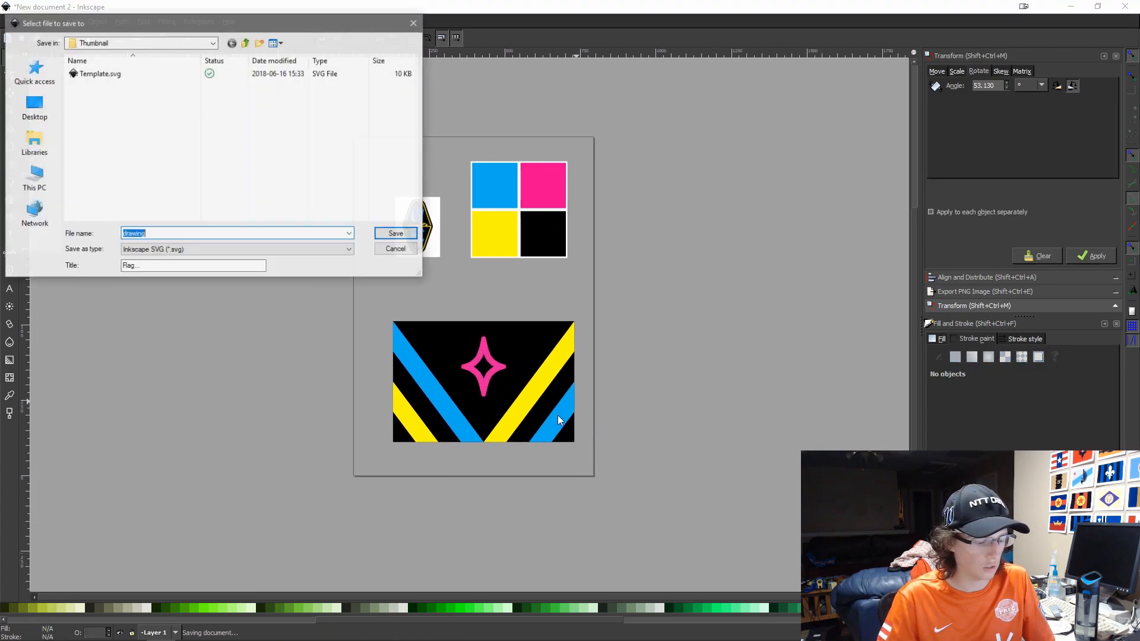
{"action": "left_click", "coordinate": [34, 71]}
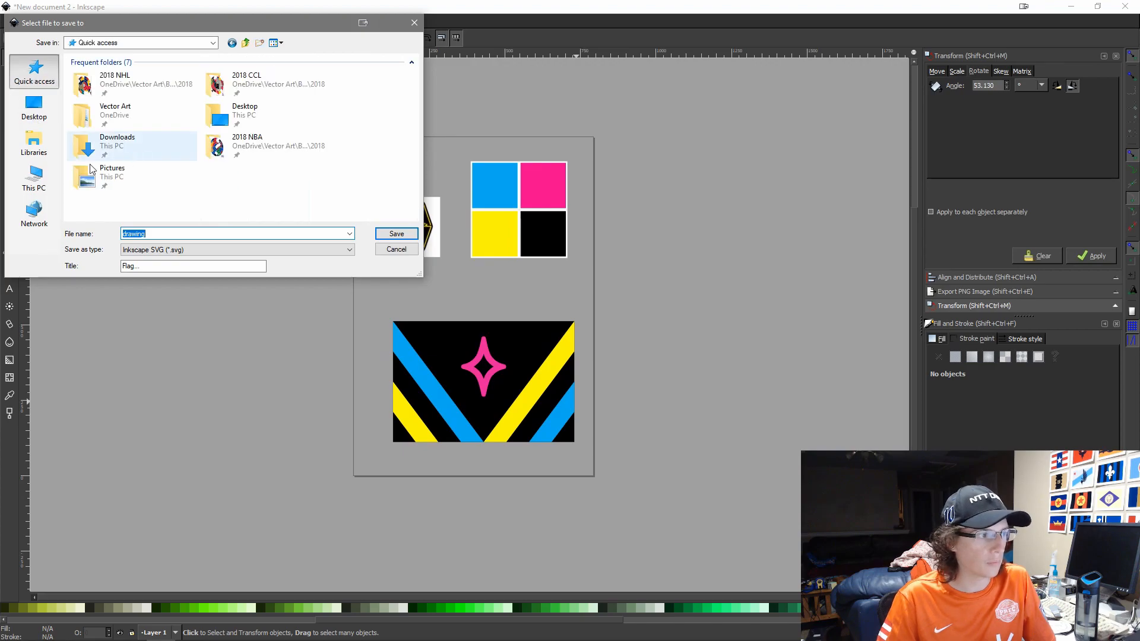
{"action": "double_click", "coordinate": [167, 108]}
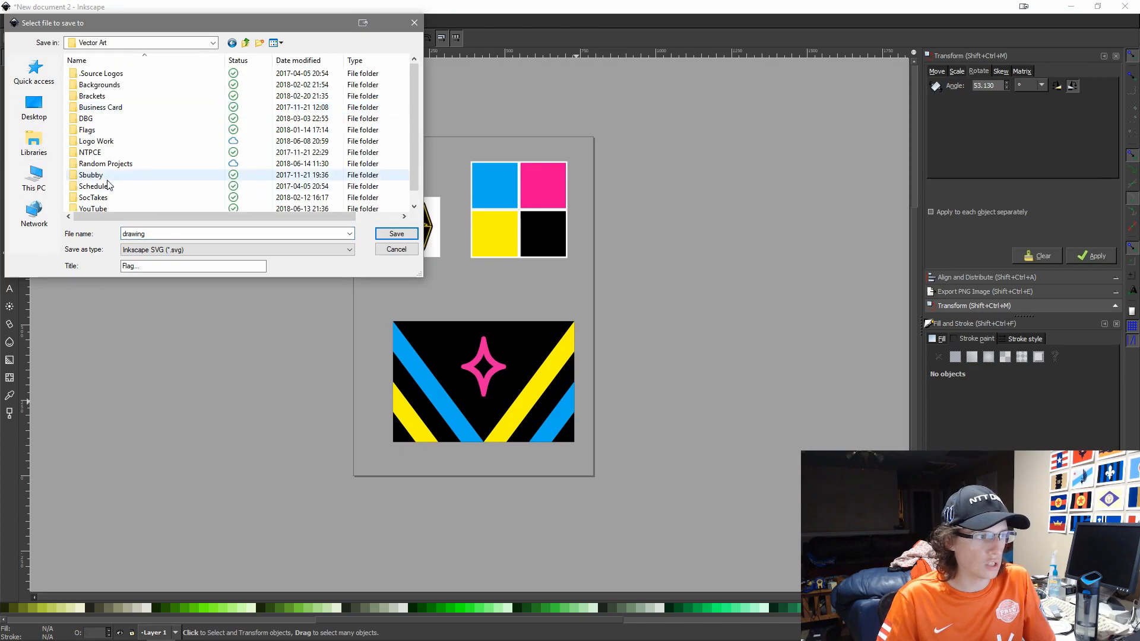
{"action": "double_click", "coordinate": [92, 121]}
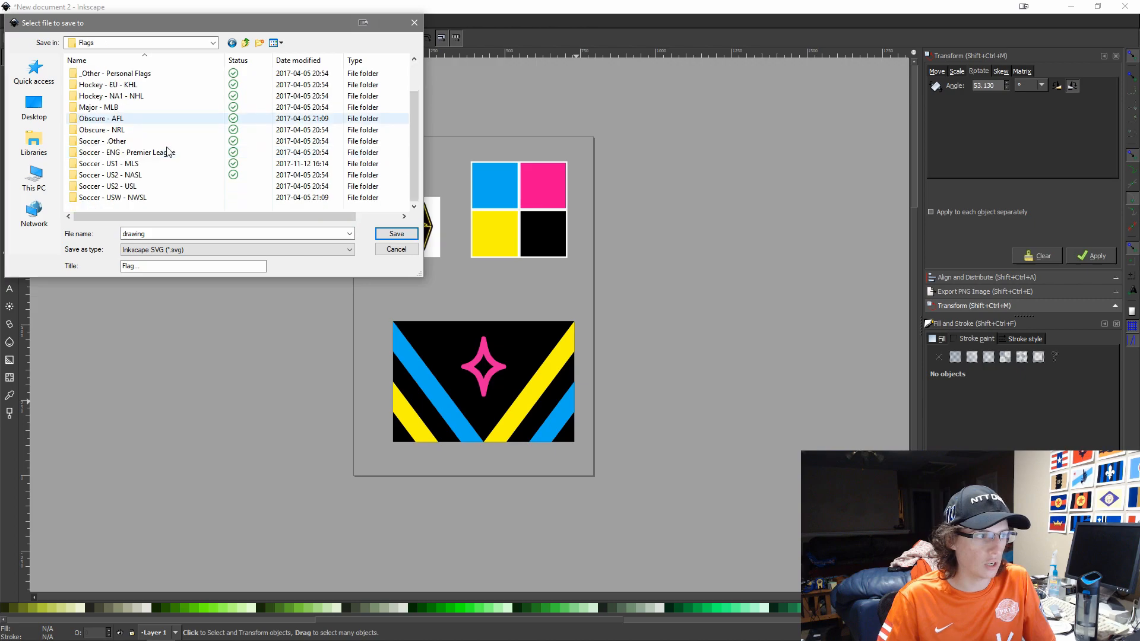
{"action": "double_click", "coordinate": [167, 185]}
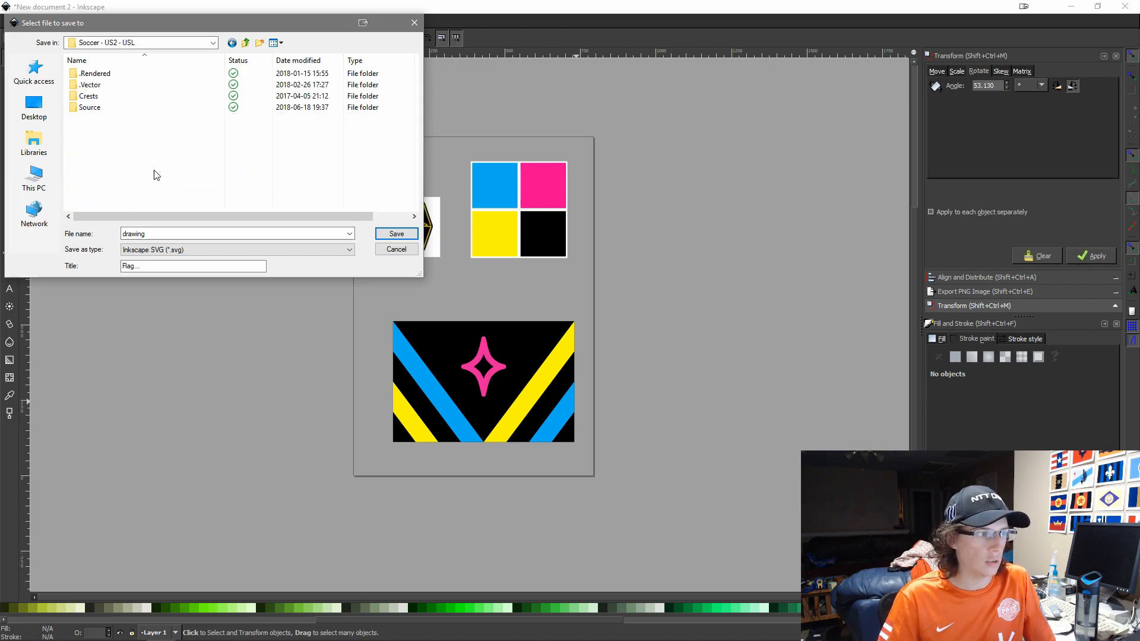
{"action": "double_click", "coordinate": [90, 84]}
{"action": "double_click", "coordinate": [142, 118]}
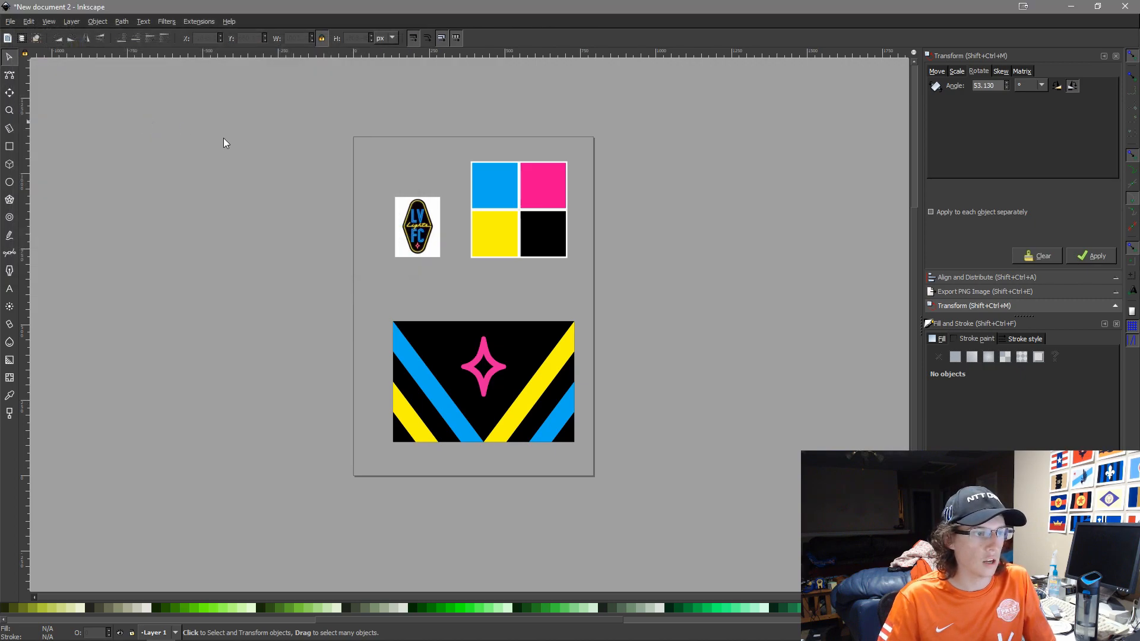
{"action": "left_click", "coordinate": [653, 372]}
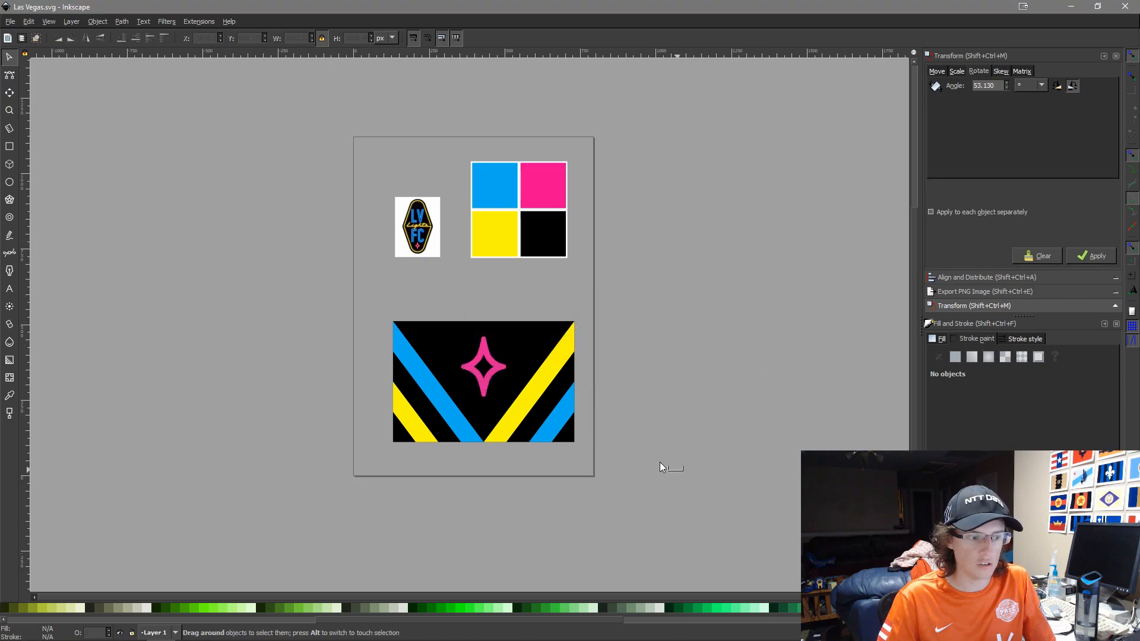
Export the selected flag as a 3000 x 2000 PNG, replacing Las Vegas.png in the Soccer - US2 - USL .Rendered folder
{"action": "left_click_drag", "start_coordinate": [679, 471], "coordinate": [329, 283]}
{"action": "key", "text": "shift+ctrl+e"}
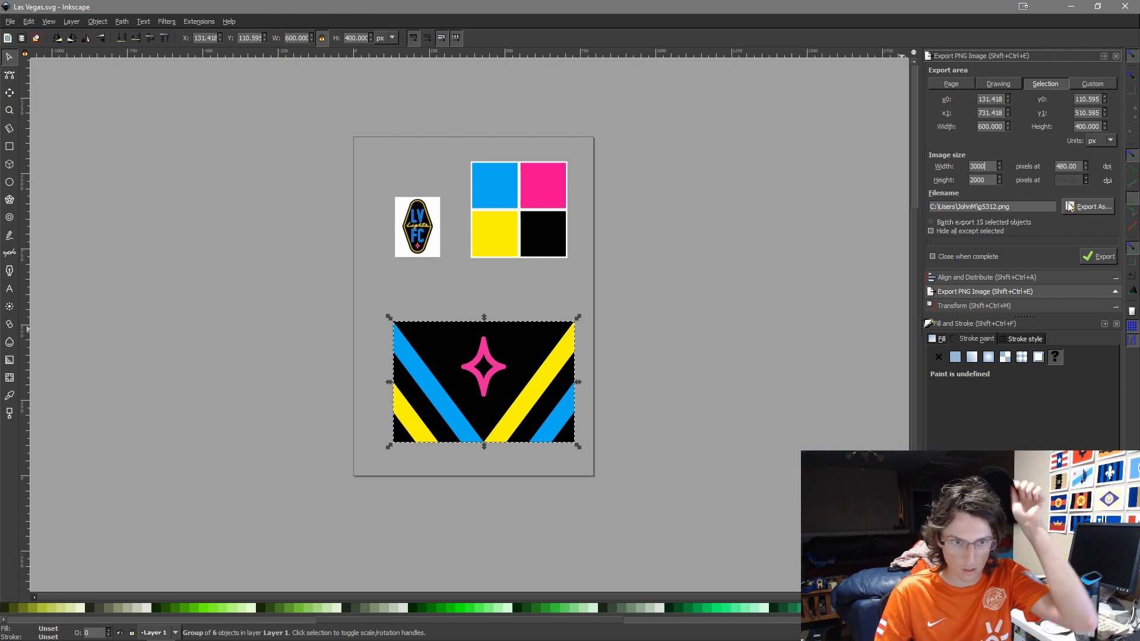
{"action": "left_click", "coordinate": [1070, 206]}
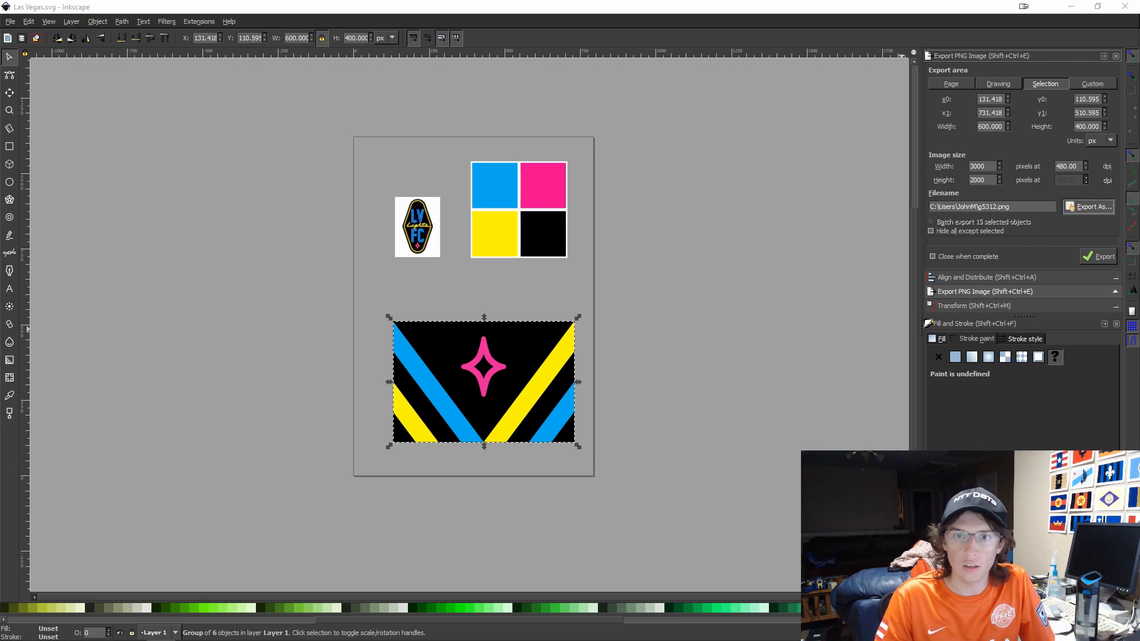
{"action": "left_click_drag", "start_coordinate": [1139, 107], "coordinate": [632, 112]}
{"action": "scroll", "coordinate": [585, 255], "scroll_direction": "down", "scroll_amount": 2}
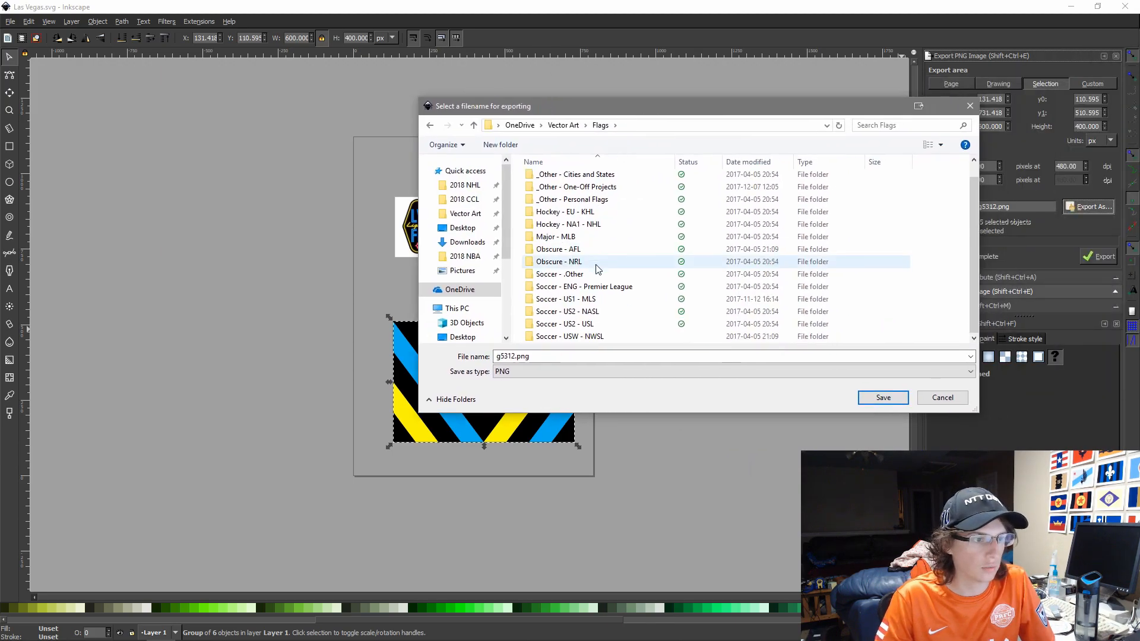
{"action": "double_click", "coordinate": [576, 323]}
{"action": "double_click", "coordinate": [561, 176]}
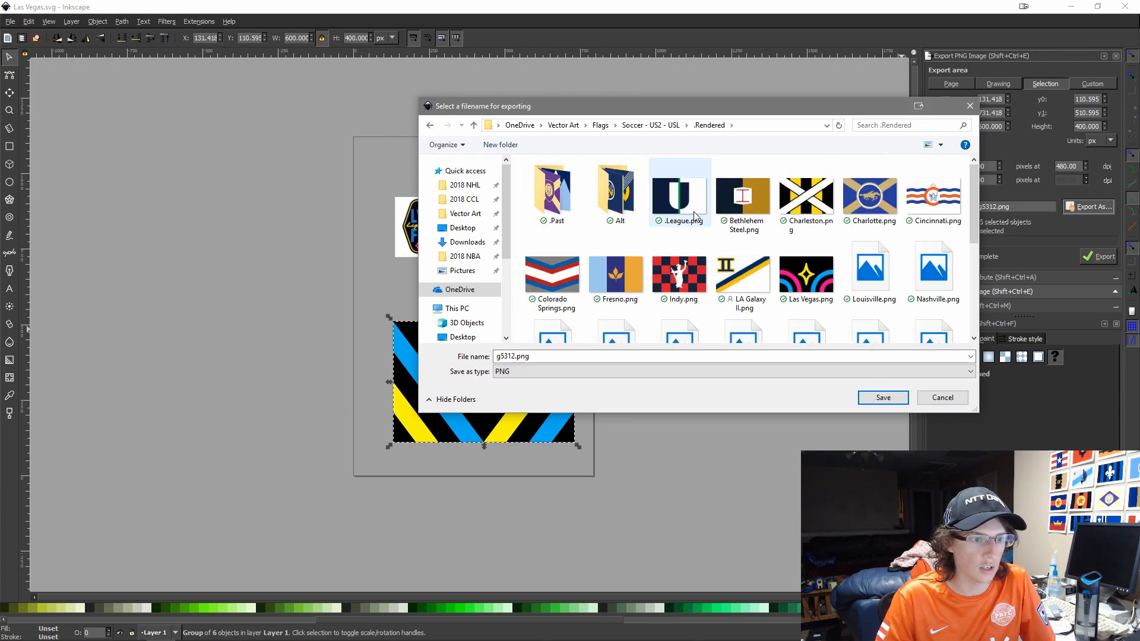
{"action": "double_click", "coordinate": [806, 274]}
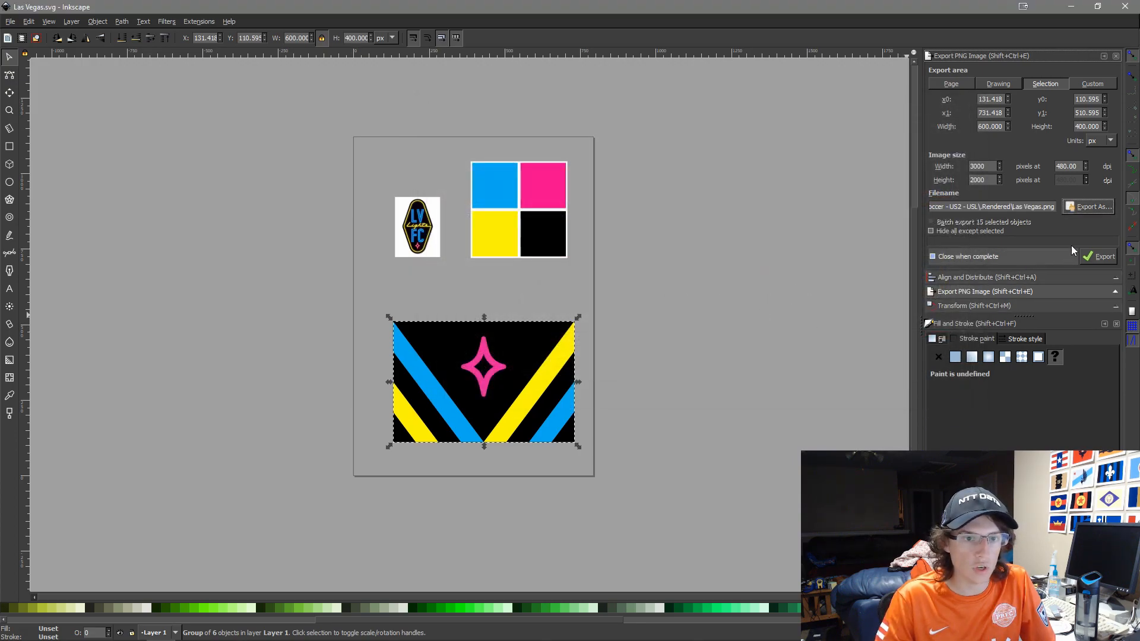
{"action": "left_click", "coordinate": [1104, 256]}
{"action": "left_click", "coordinate": [659, 369]}
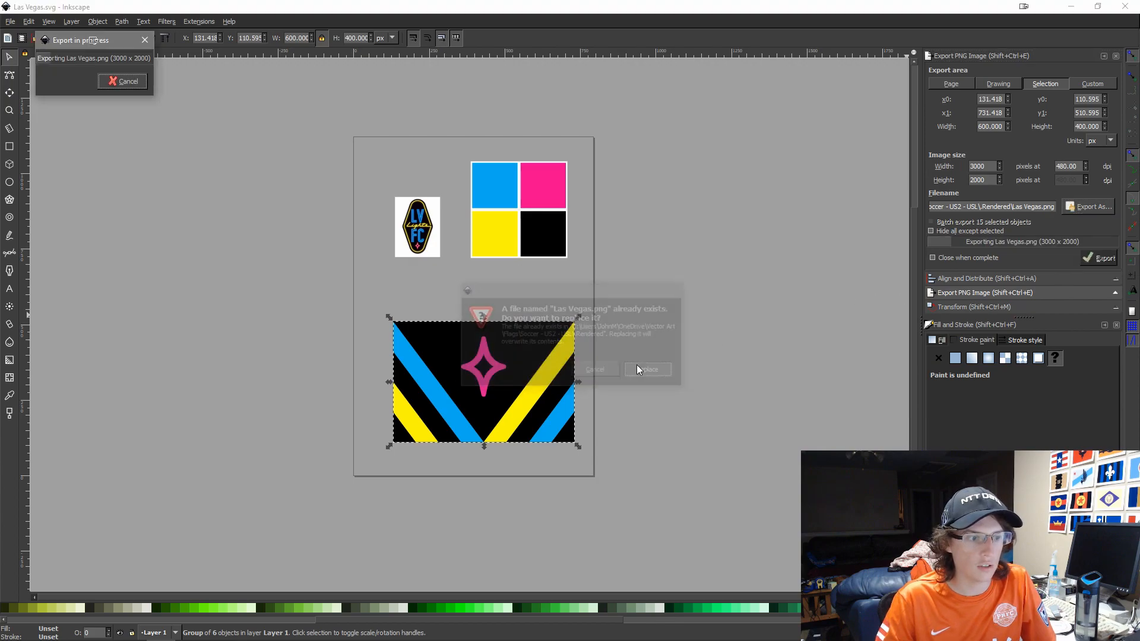
{"action": "left_click", "coordinate": [683, 386]}
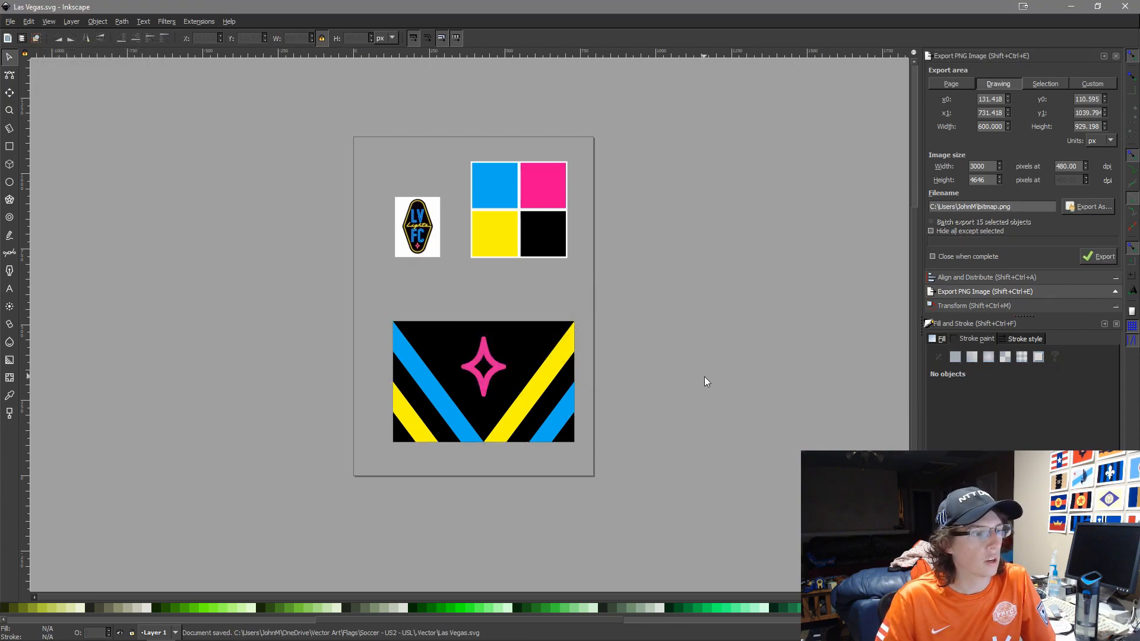
Import the Fresno city flag from the Fresno folder under Source and place it beside the page's upper left
{"action": "scroll", "coordinate": [704, 377], "scroll_direction": "down", "scroll_amount": 3}
{"action": "scroll", "coordinate": [485, 375], "scroll_direction": "up", "scroll_amount": 2}
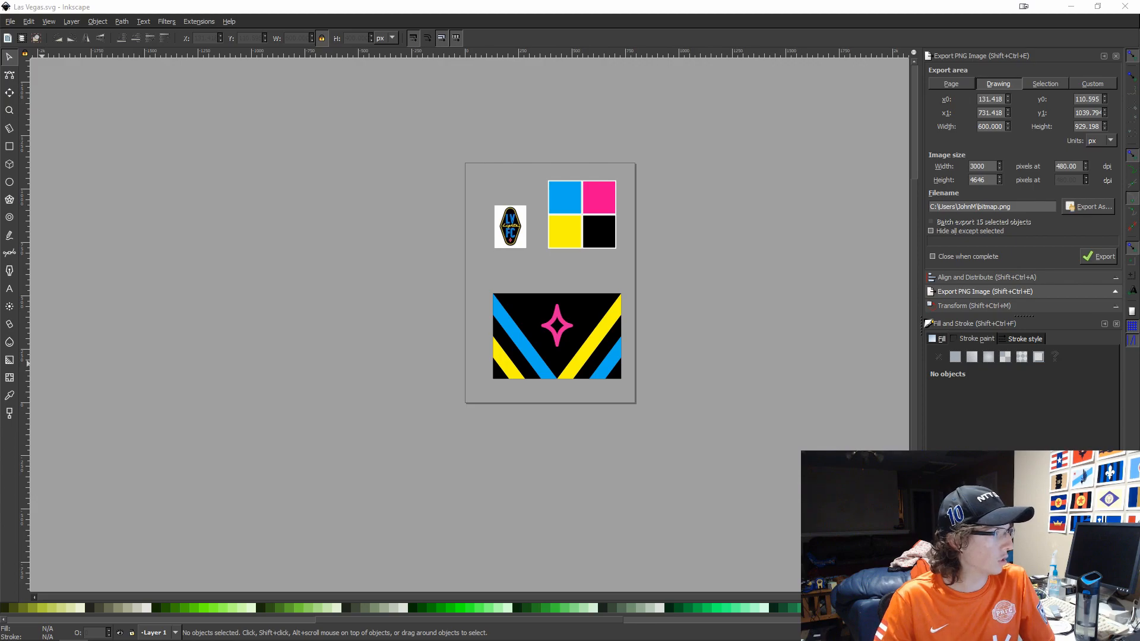
{"action": "left_click", "coordinate": [399, 291]}
{"action": "key", "text": "ctrl+i"}
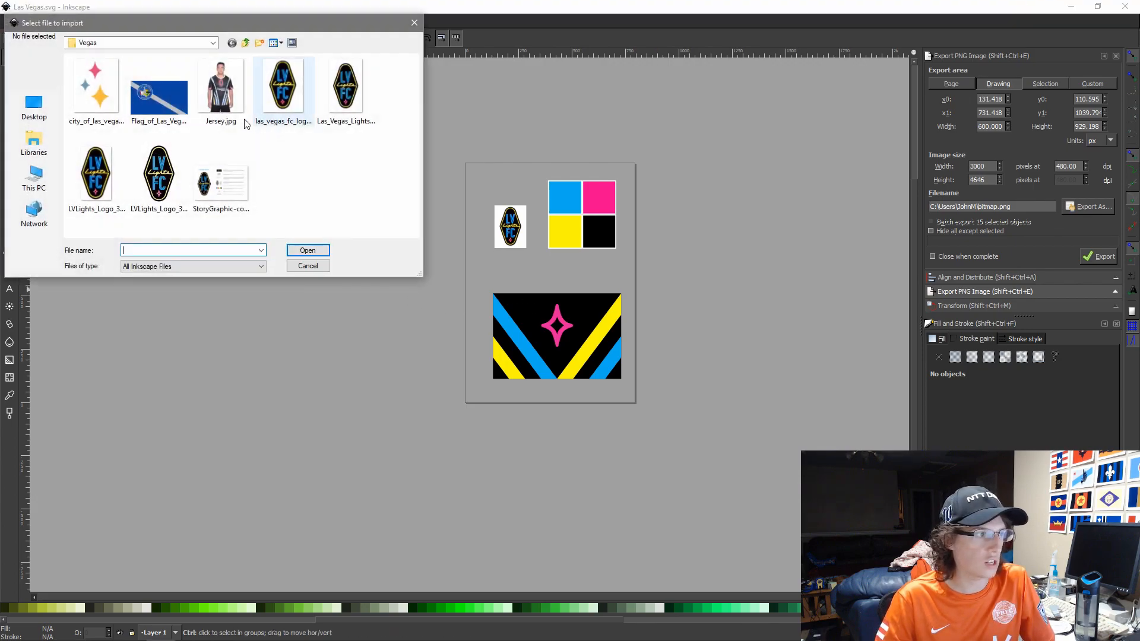
{"action": "left_click", "coordinate": [250, 44]}
{"action": "double_click", "coordinate": [128, 83]}
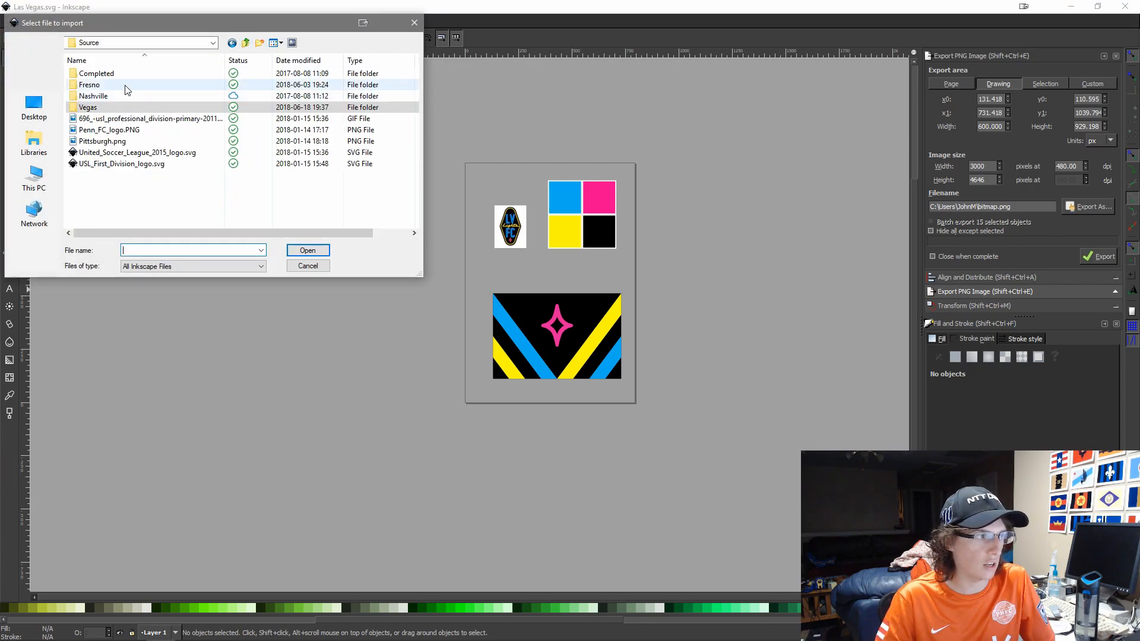
{"action": "double_click", "coordinate": [220, 75]}
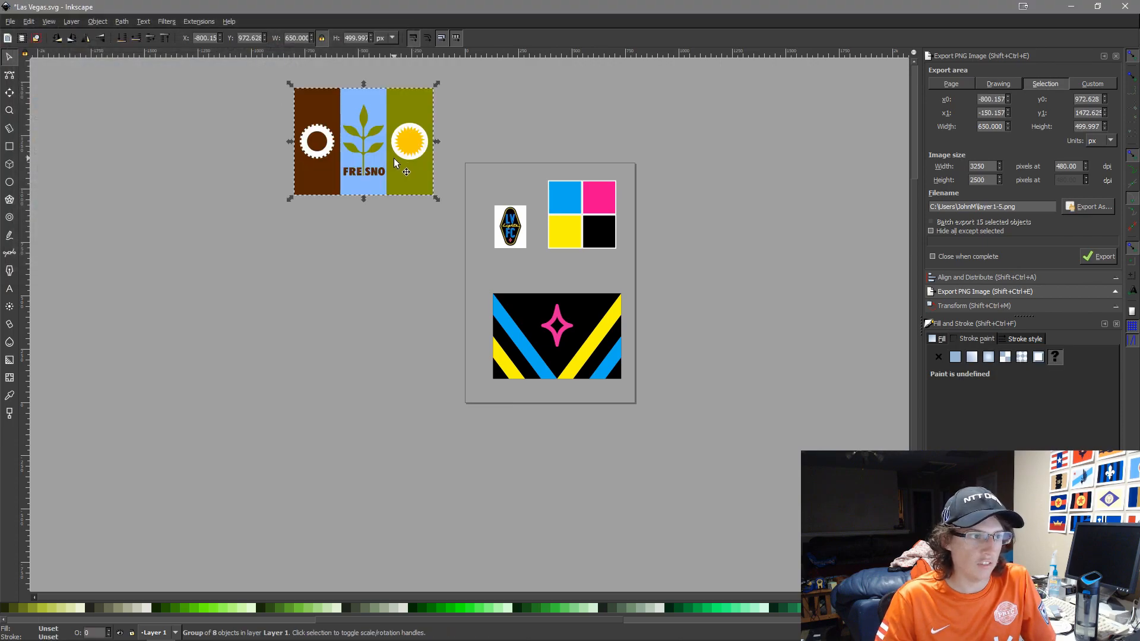
{"action": "left_click_drag", "start_coordinate": [393, 158], "coordinate": [433, 235]}
{"action": "left_click_drag", "start_coordinate": [425, 333], "coordinate": [375, 345]}
{"action": "scroll", "coordinate": [374, 254], "scroll_direction": "up", "scroll_amount": 1}
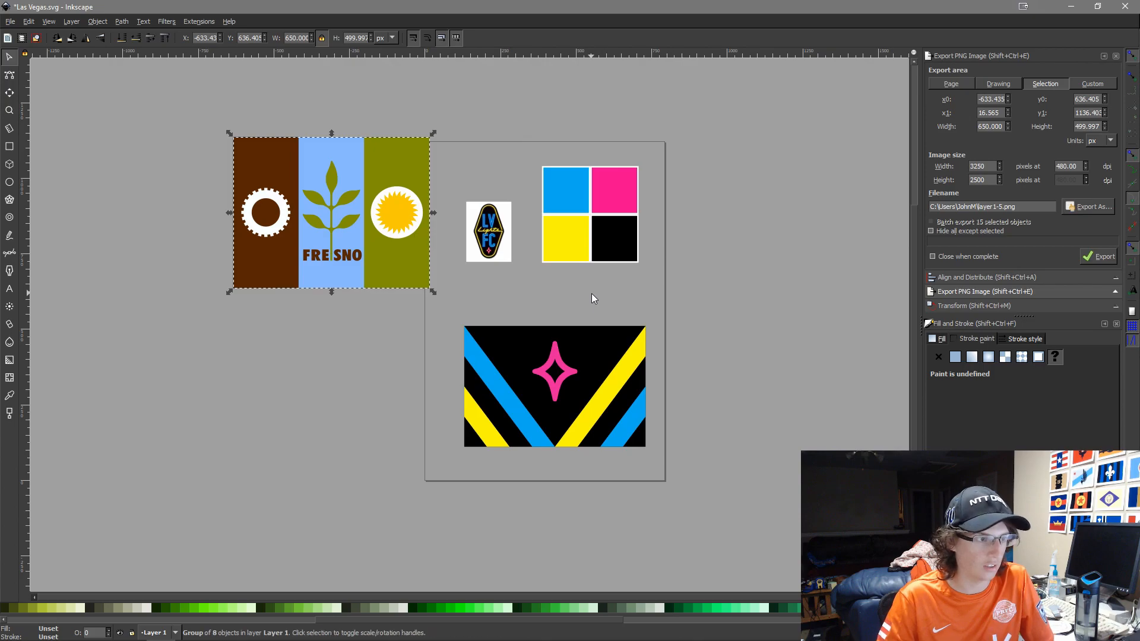
Save the document under a new name over Fresno.svg in the .Vector folder
{"action": "key", "text": "ctrl+shift+s"}
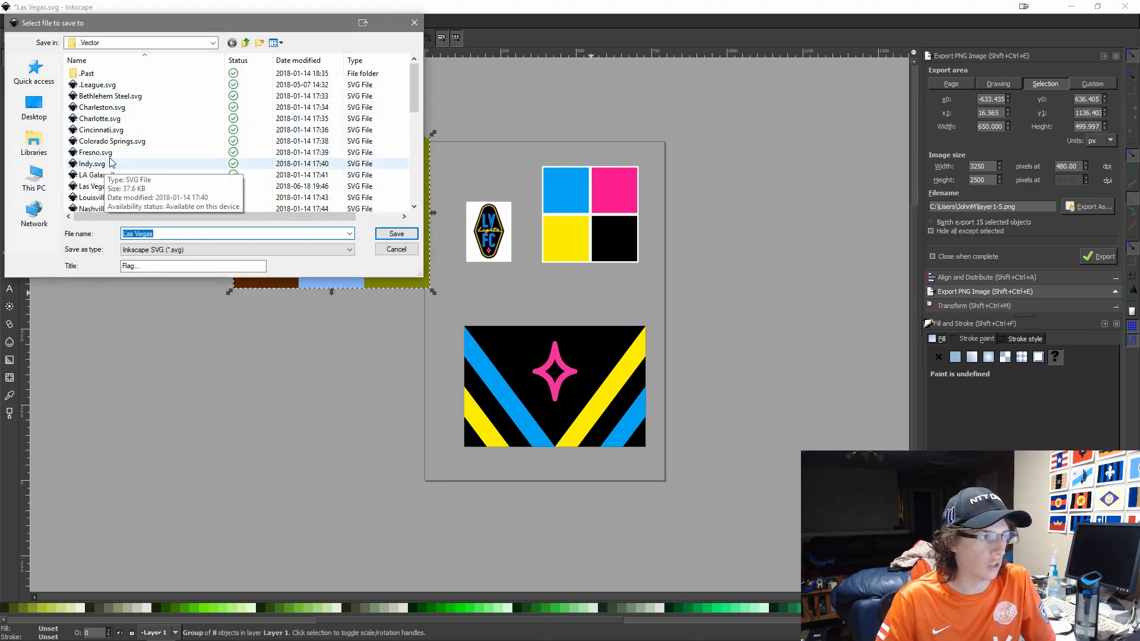
{"action": "double_click", "coordinate": [107, 152]}
{"action": "left_click", "coordinate": [656, 370]}
Ungroup the Las Vegas flag and delete its blue and yellow stripes and pink star, keeping the black rectangle
{"action": "left_click", "coordinate": [550, 358]}
{"action": "key", "text": "ctrl+shift+g"}
{"action": "left_click", "coordinate": [701, 372]}
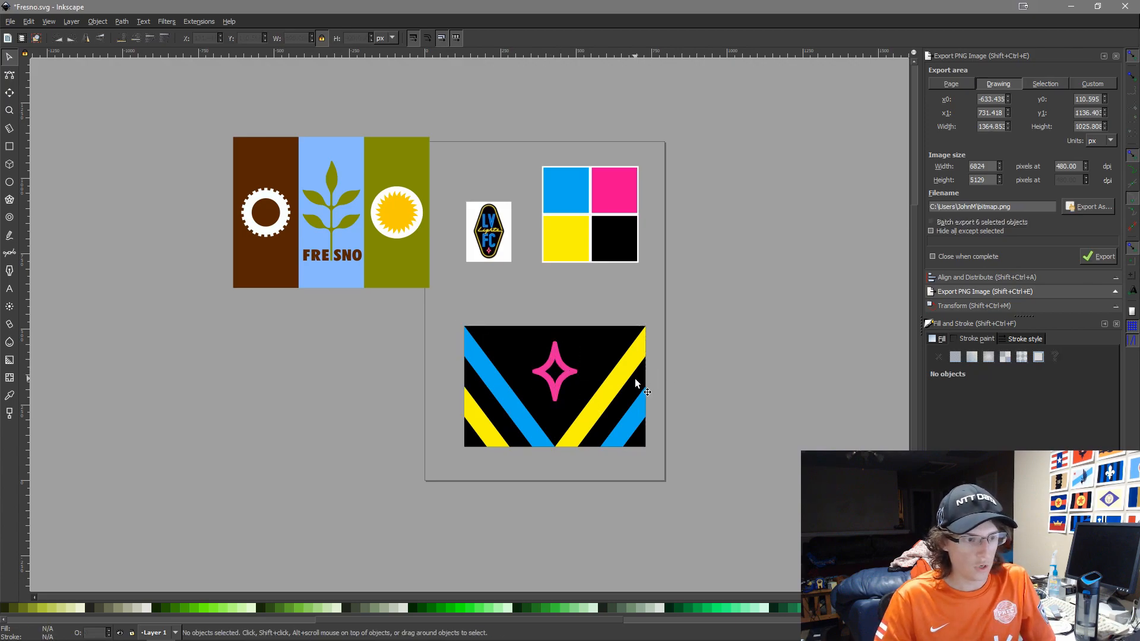
{"action": "left_click", "coordinate": [627, 379]}
{"action": "key", "text": "Delete"}
{"action": "left_click", "coordinate": [637, 402]}
{"action": "key", "text": "Delete"}
{"action": "left_click", "coordinate": [565, 373]}
{"action": "key", "text": "Delete"}
{"action": "left_click", "coordinate": [523, 423]}
{"action": "key", "text": "Delete"}
{"action": "left_click", "coordinate": [498, 431]}
{"action": "key", "text": "Delete"}
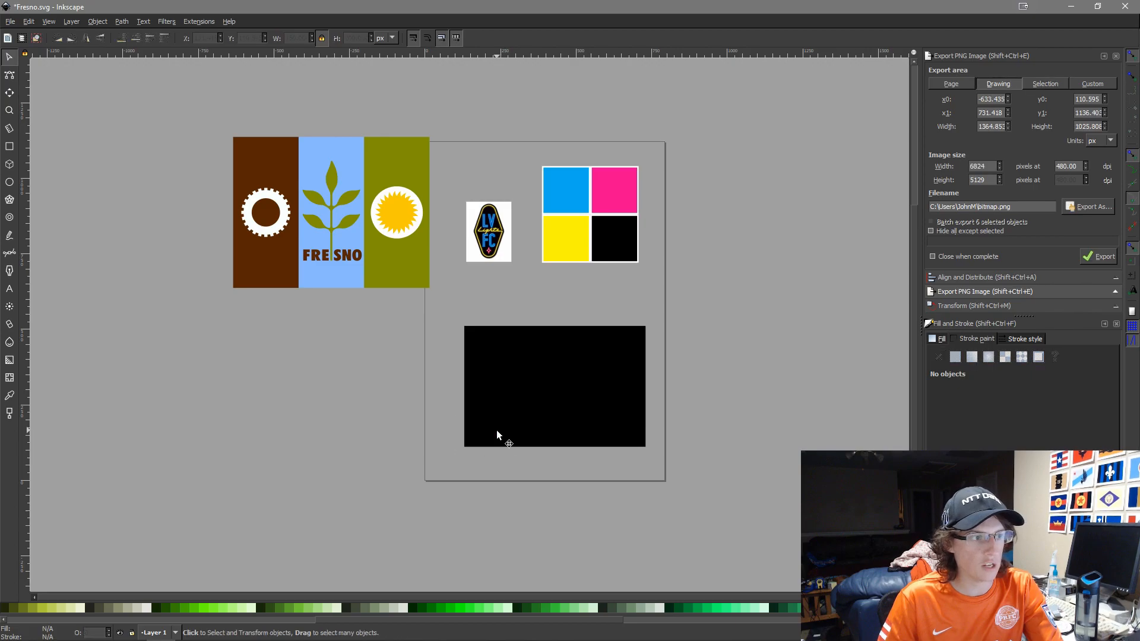
Delete the small Las Vegas Lights crest image beside the colour swatches
{"action": "scroll", "coordinate": [457, 305], "scroll_direction": "up", "scroll_amount": 2}
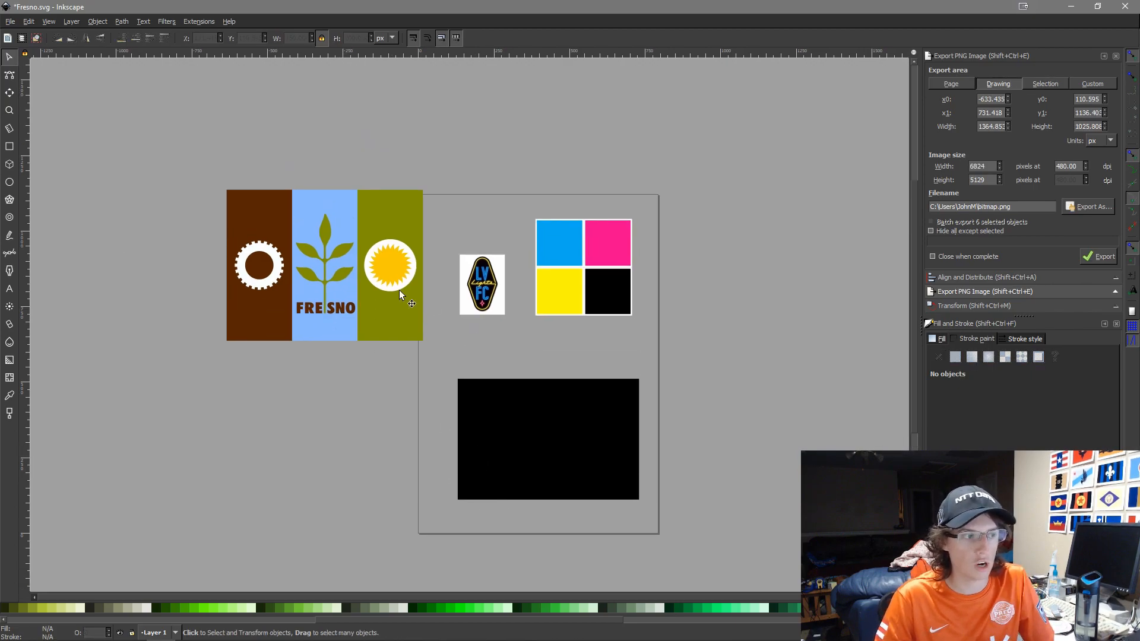
{"action": "left_click_drag", "start_coordinate": [715, 484], "coordinate": [678, 458]}
{"action": "left_click", "coordinate": [443, 261]}
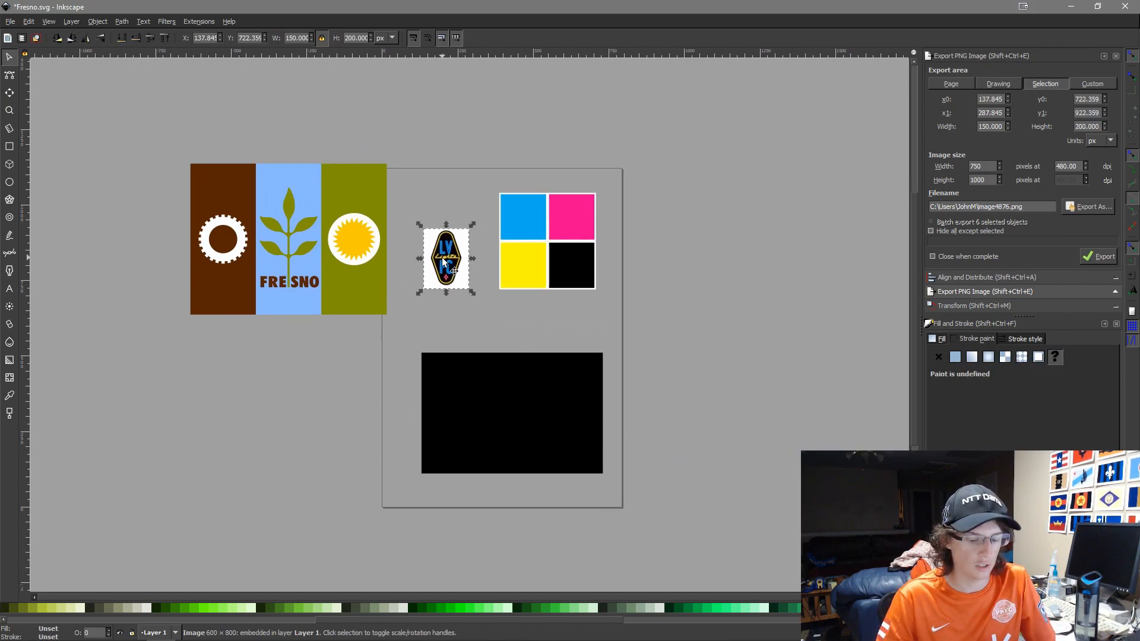
{"action": "key", "text": "Delete"}
Import Fox.jpg from the Fresno folder and place it to the right of the page
{"action": "key", "text": "ctrl+i"}
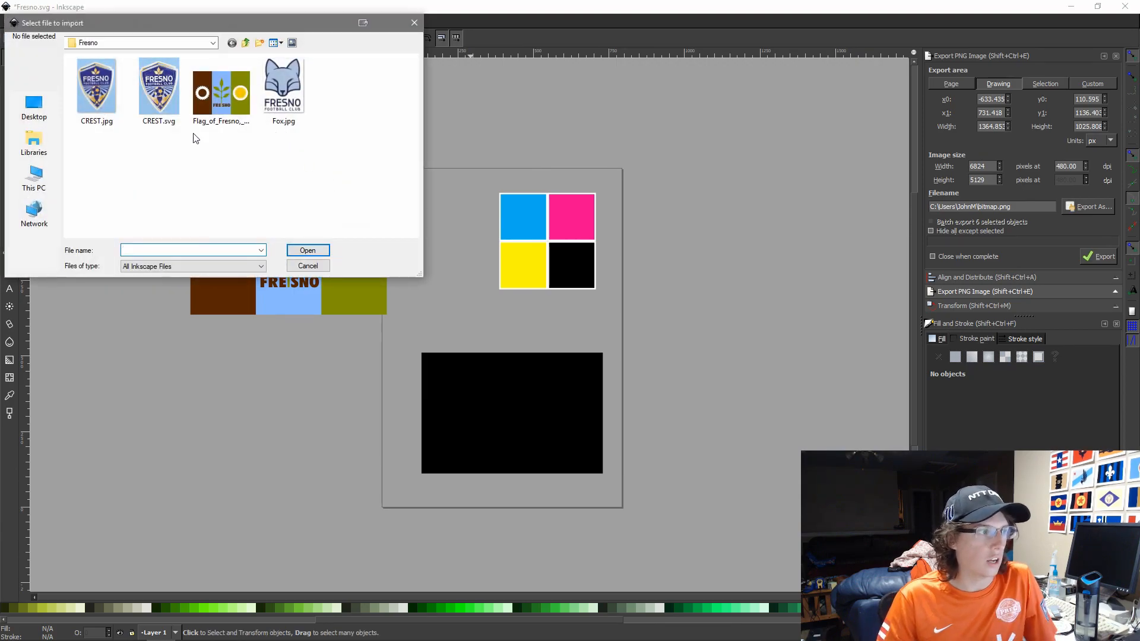
{"action": "double_click", "coordinate": [284, 99]}
{"action": "left_click_drag", "start_coordinate": [480, 235], "coordinate": [804, 302]}
Import CREST.svg and arrange it and the Fresno city flag in the area left of the colour swatches
{"action": "key", "text": "ctrl+i"}
{"action": "key", "text": "Escape"}
{"action": "key", "text": "ctrl+v"}
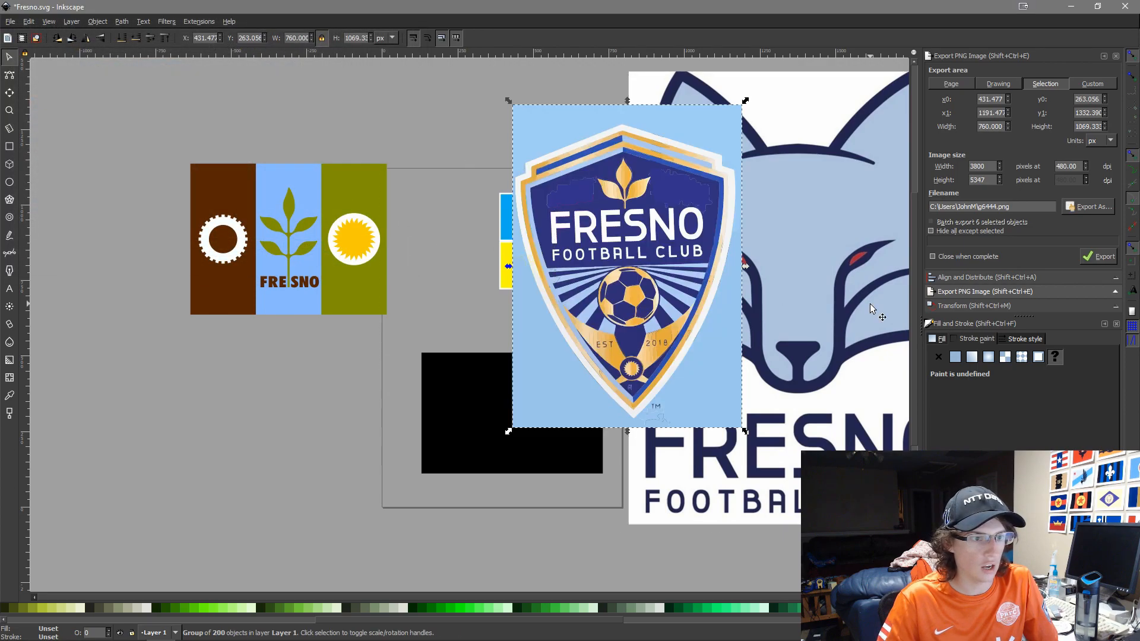
{"action": "left_click_drag", "start_coordinate": [607, 315], "coordinate": [259, 538]}
{"action": "left_click_drag", "start_coordinate": [232, 250], "coordinate": [232, 250]}
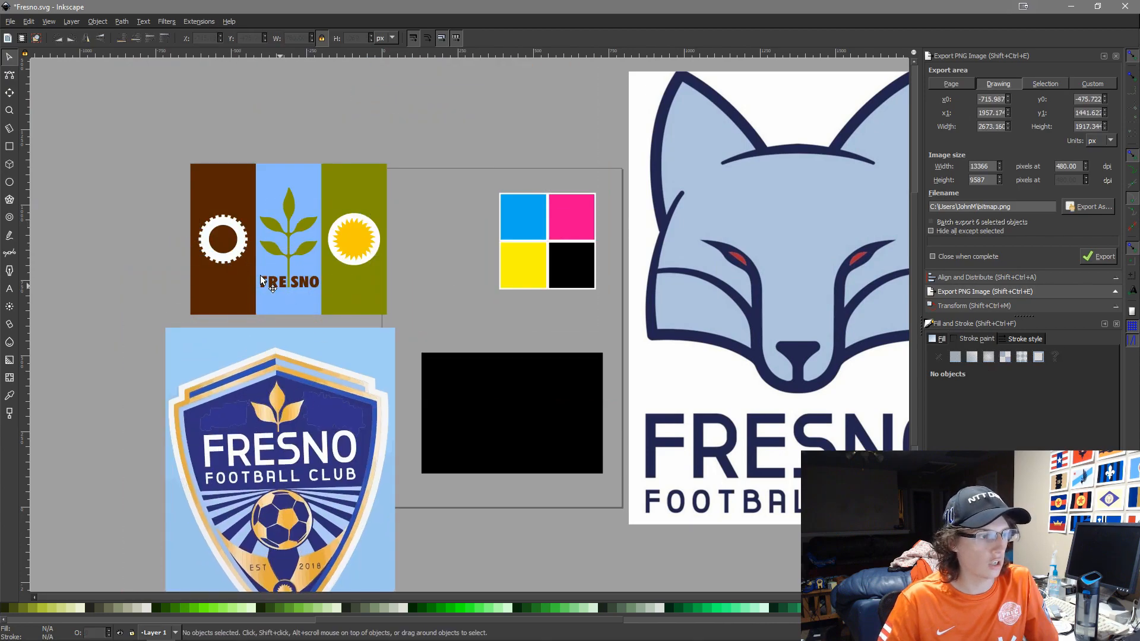
{"action": "left_click_drag", "start_coordinate": [284, 292], "coordinate": [150, 170]}
{"action": "left_click_drag", "start_coordinate": [279, 424], "coordinate": [379, 126]}
Import the CREST.jpg image from the Fresno folder
{"action": "key", "text": "ctrl+i"}
{"action": "double_click", "coordinate": [108, 98]}
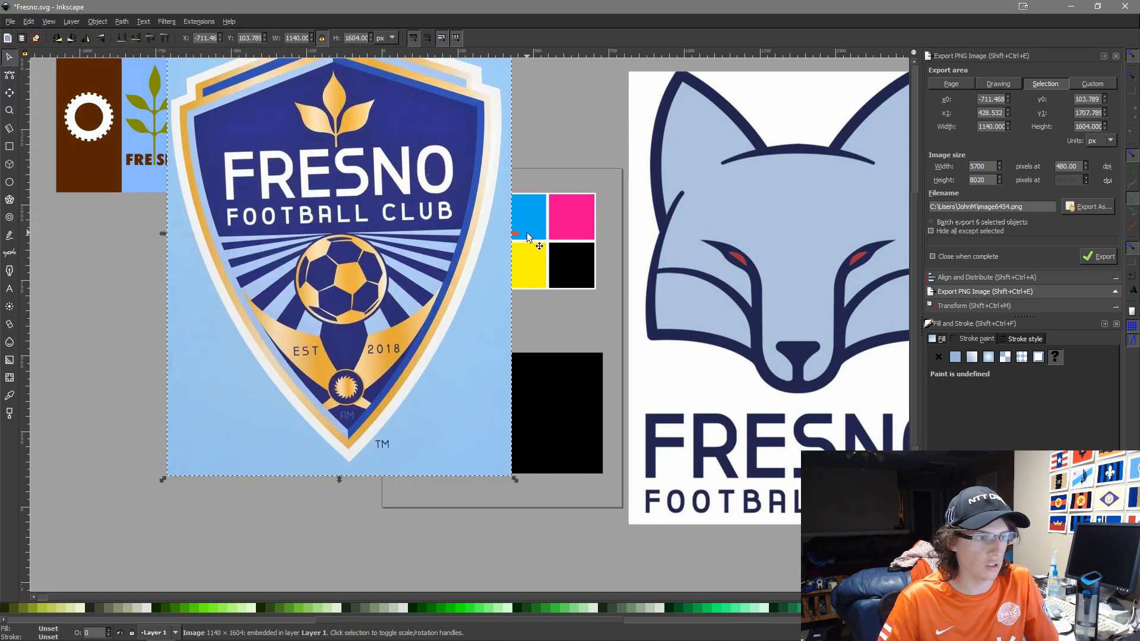
Recolour the cyan swatch with the dark blue sampled from the Fresno crest's background
{"action": "left_click", "coordinate": [527, 233]}
{"action": "key", "text": "d"}
{"action": "scroll", "coordinate": [461, 385], "scroll_direction": "up", "scroll_amount": 1}
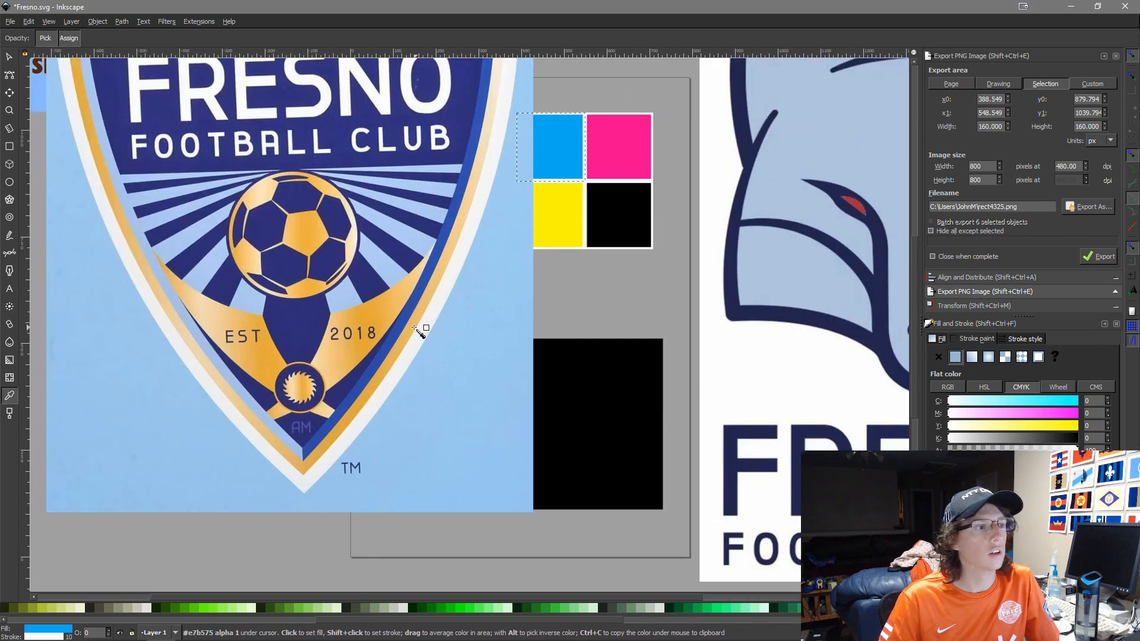
{"action": "scroll", "coordinate": [414, 326], "scroll_direction": "down", "scroll_amount": 2}
{"action": "left_click_drag", "start_coordinate": [343, 295], "coordinate": [484, 329]}
{"action": "scroll", "coordinate": [515, 304], "scroll_direction": "up", "scroll_amount": 3}
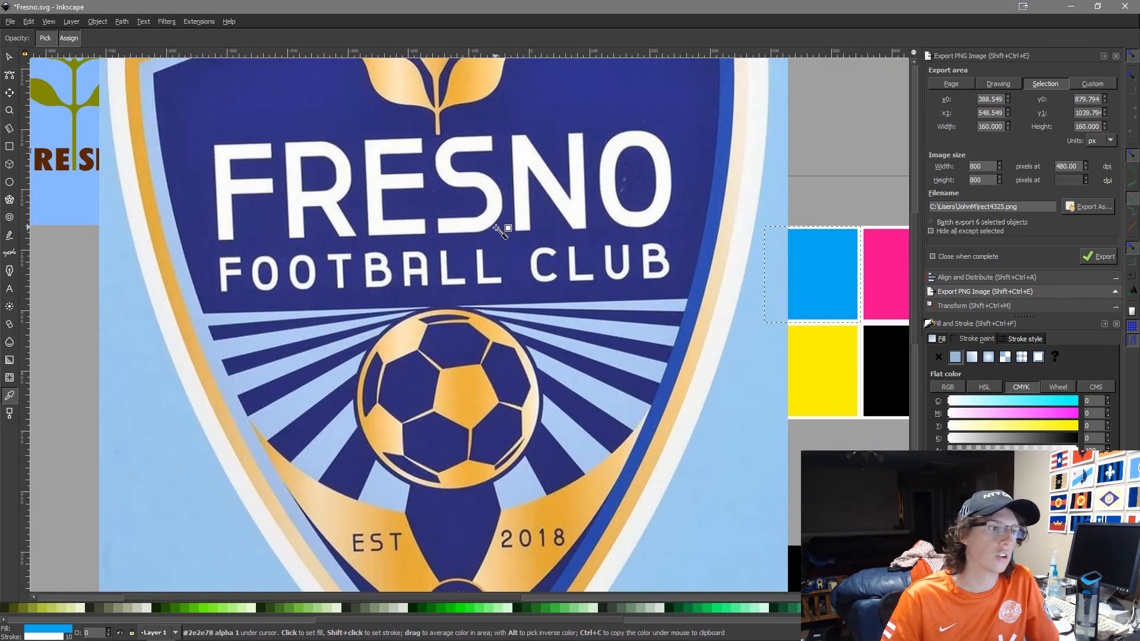
{"action": "scroll", "coordinate": [624, 460], "scroll_direction": "up", "scroll_amount": 2}
{"action": "scroll", "coordinate": [624, 455], "scroll_direction": "down", "scroll_amount": 4}
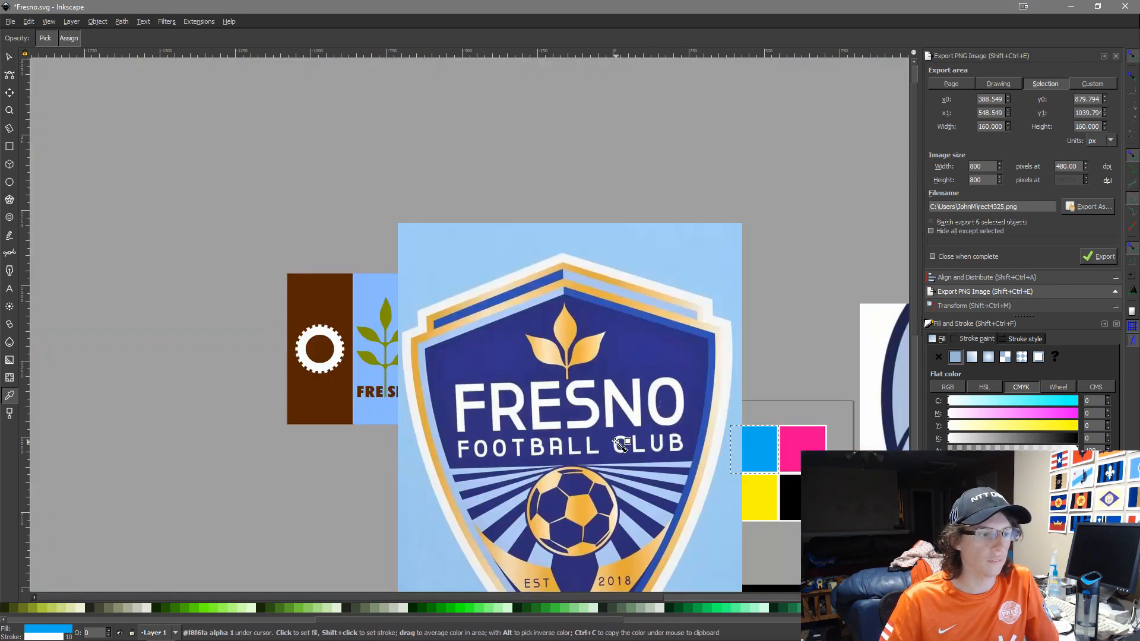
{"action": "scroll", "coordinate": [605, 297], "scroll_direction": "up", "scroll_amount": 5}
{"action": "scroll", "coordinate": [629, 424], "scroll_direction": "up", "scroll_amount": 6}
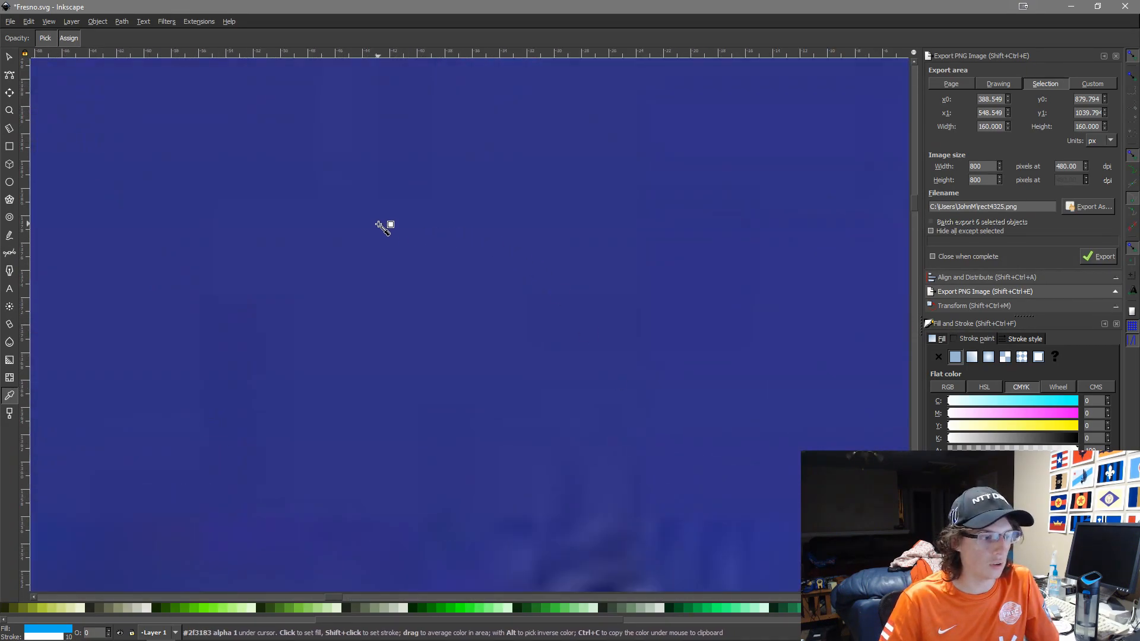
{"action": "scroll", "coordinate": [534, 422], "scroll_direction": "down", "scroll_amount": 8}
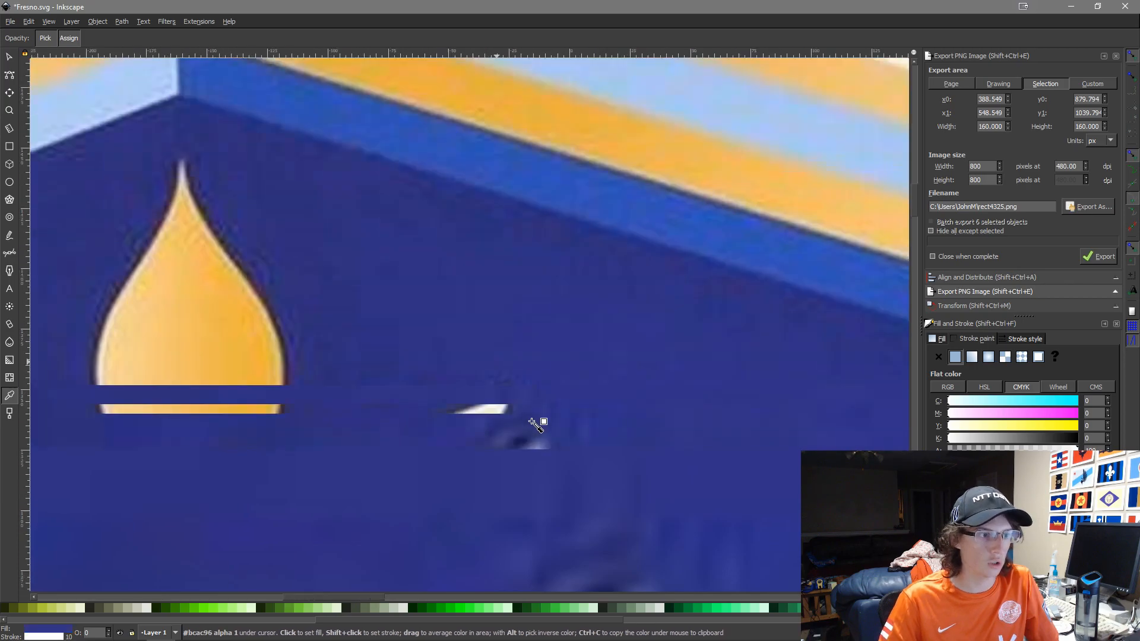
{"action": "key", "text": "s"}
Recolour the magenta swatch with the red sampled from the fox's eye
{"action": "scroll", "coordinate": [760, 484], "scroll_direction": "down", "scroll_amount": 8}
{"action": "scroll", "coordinate": [593, 332], "scroll_direction": "up", "scroll_amount": 5}
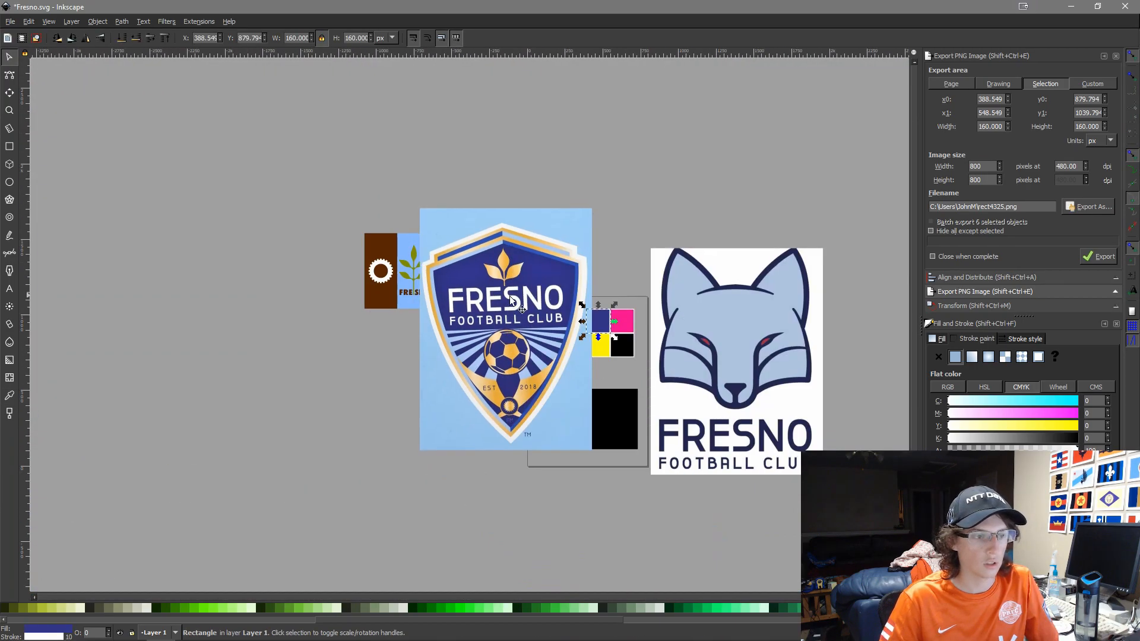
{"action": "scroll", "coordinate": [593, 333], "scroll_direction": "up", "scroll_amount": 1}
{"action": "left_click", "coordinate": [665, 312]}
{"action": "key", "text": "d"}
{"action": "scroll", "coordinate": [766, 368], "scroll_direction": "up", "scroll_amount": 10}
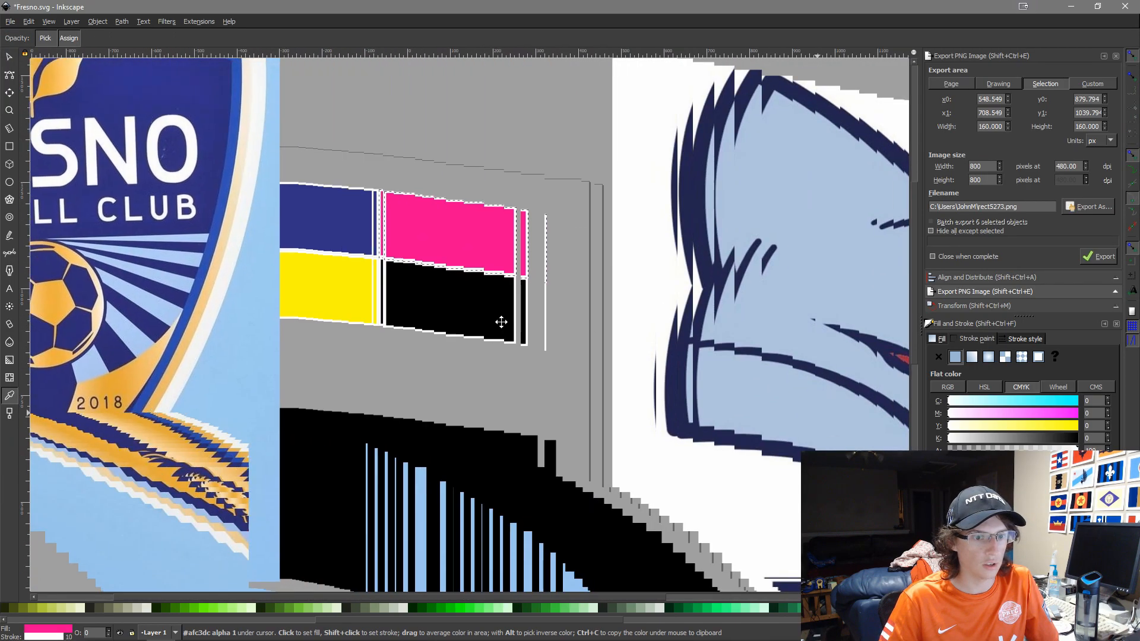
{"action": "scroll", "coordinate": [313, 255], "scroll_direction": "up", "scroll_amount": 5}
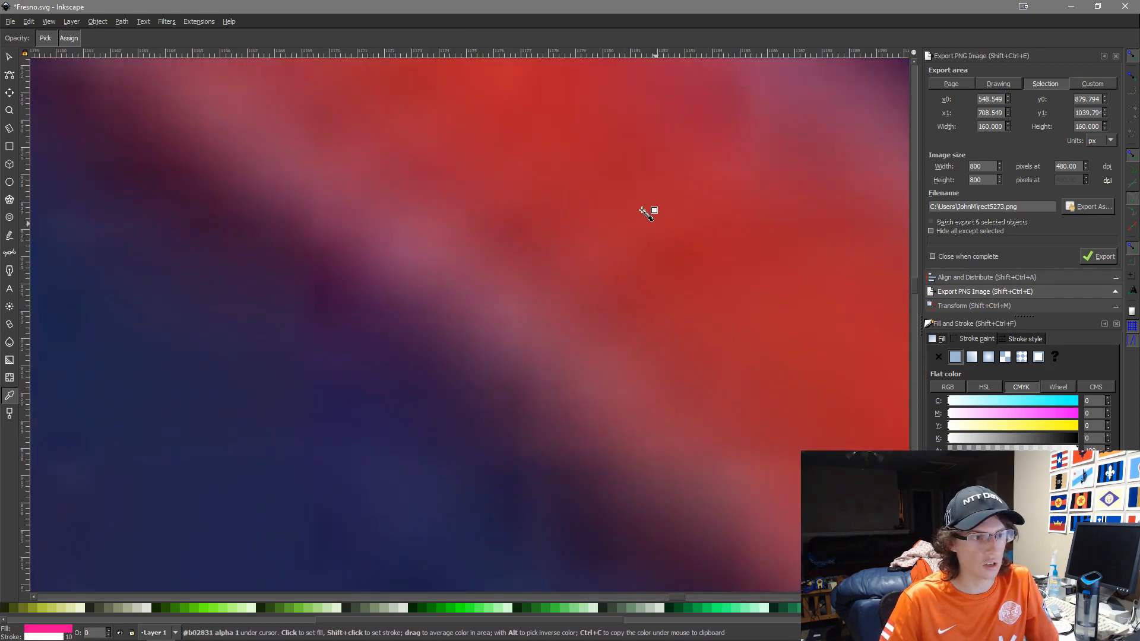
{"action": "left_click", "coordinate": [636, 194]}
{"action": "scroll", "coordinate": [653, 207], "scroll_direction": "down", "scroll_amount": 15}
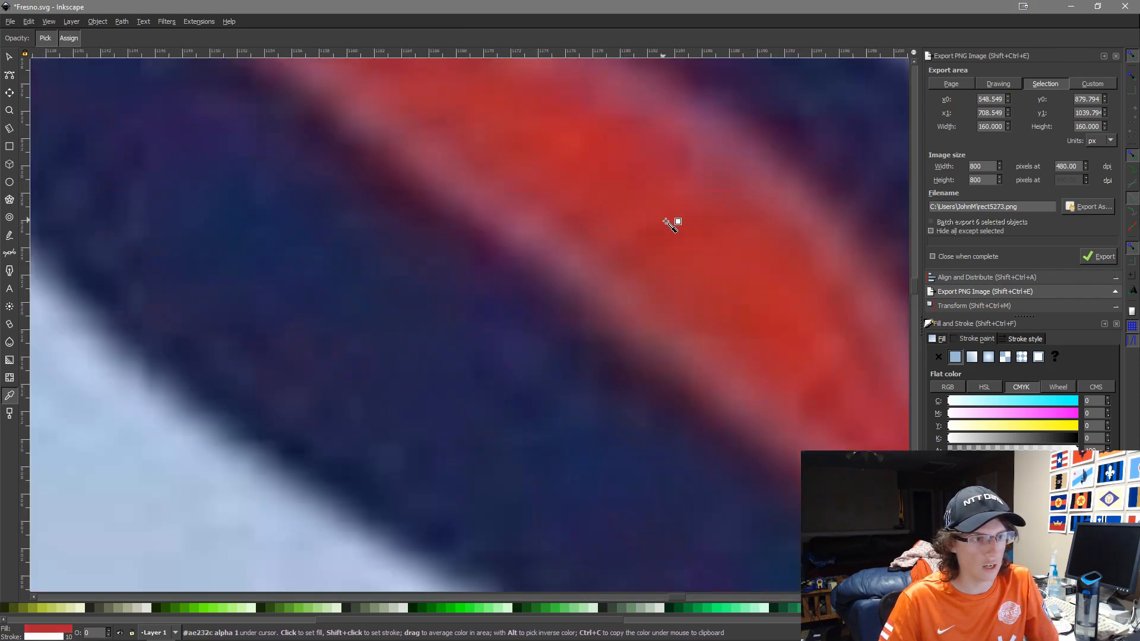
{"action": "key", "text": "s"}
Recolour the yellow swatch with the gold sampled from the football in the crest
{"action": "scroll", "coordinate": [380, 233], "scroll_direction": "left", "scroll_amount": 8}
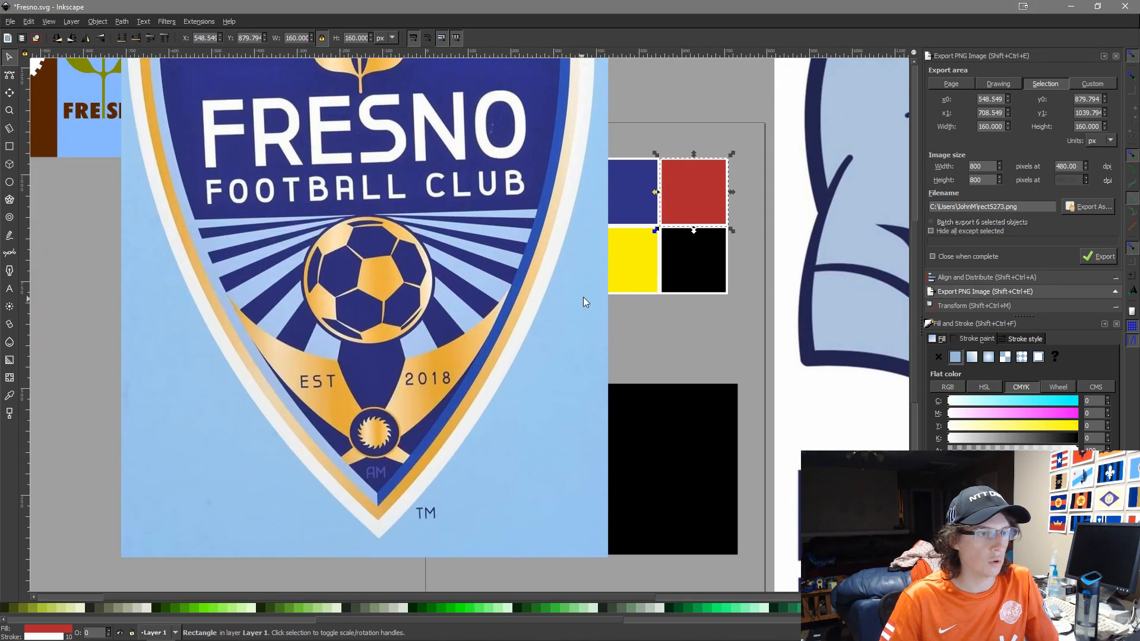
{"action": "left_click", "coordinate": [622, 274]}
{"action": "key", "text": "d"}
{"action": "scroll", "coordinate": [380, 279], "scroll_direction": "up", "scroll_amount": 8}
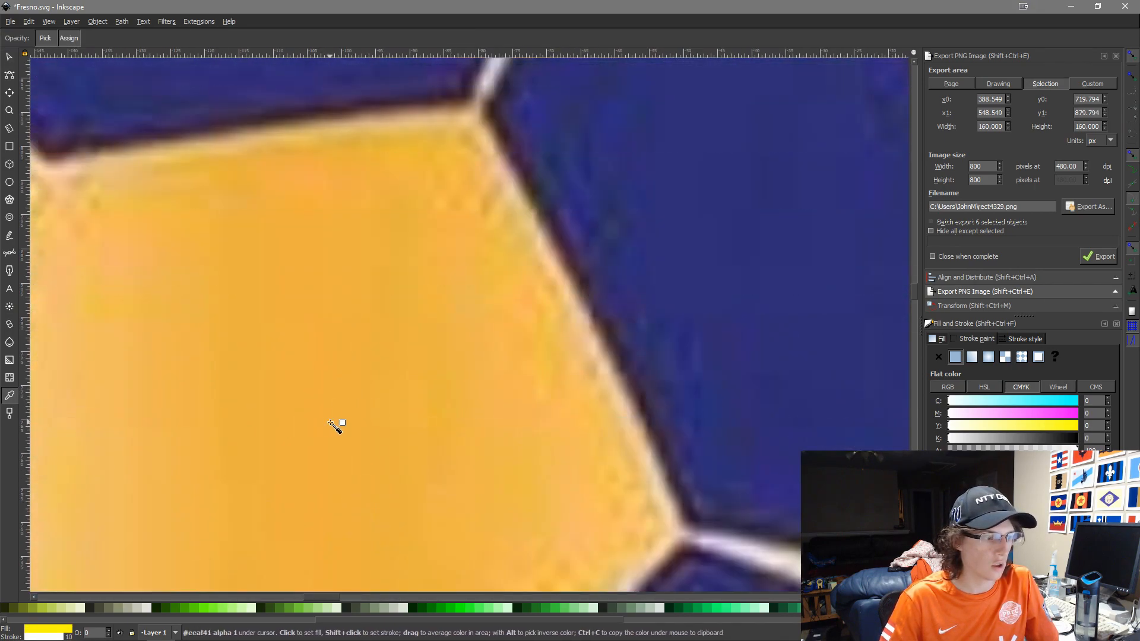
{"action": "scroll", "coordinate": [331, 425], "scroll_direction": "down", "scroll_amount": 10}
{"action": "key", "text": "s"}
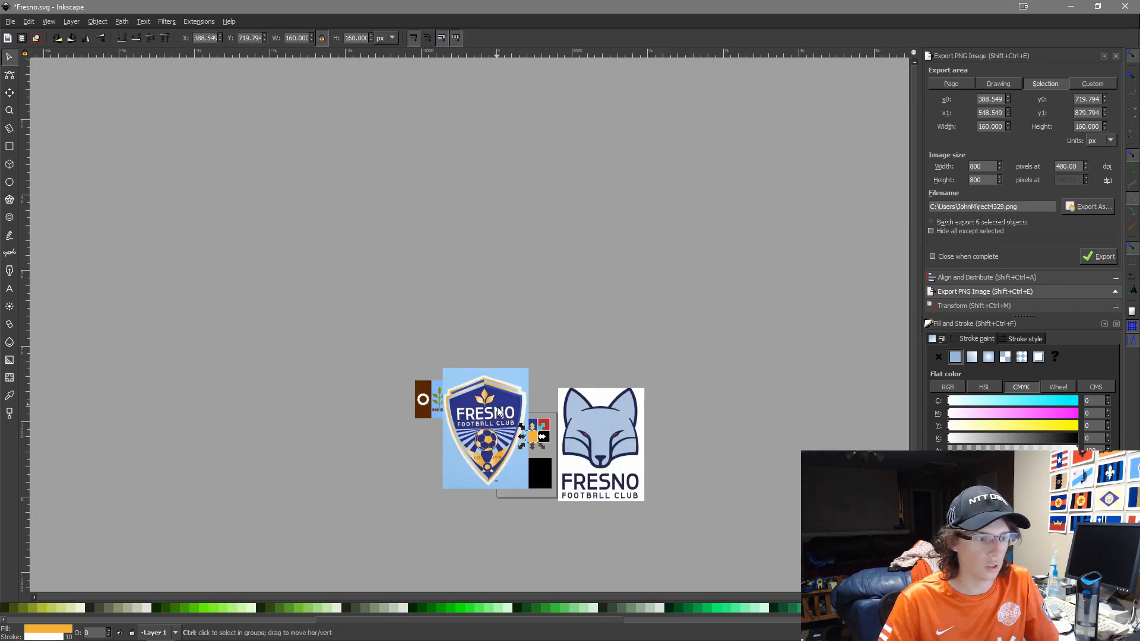
Move the large crest image up clear of the swatches and recolour the black swatch with the crest's light blue background
{"action": "scroll", "coordinate": [499, 410], "scroll_direction": "up", "scroll_amount": 3}
{"action": "left_click", "coordinate": [499, 410]}
{"action": "left_click_drag", "start_coordinate": [488, 470], "coordinate": [586, 259]}
{"action": "left_click", "coordinate": [620, 483]}
{"action": "key", "text": "d"}
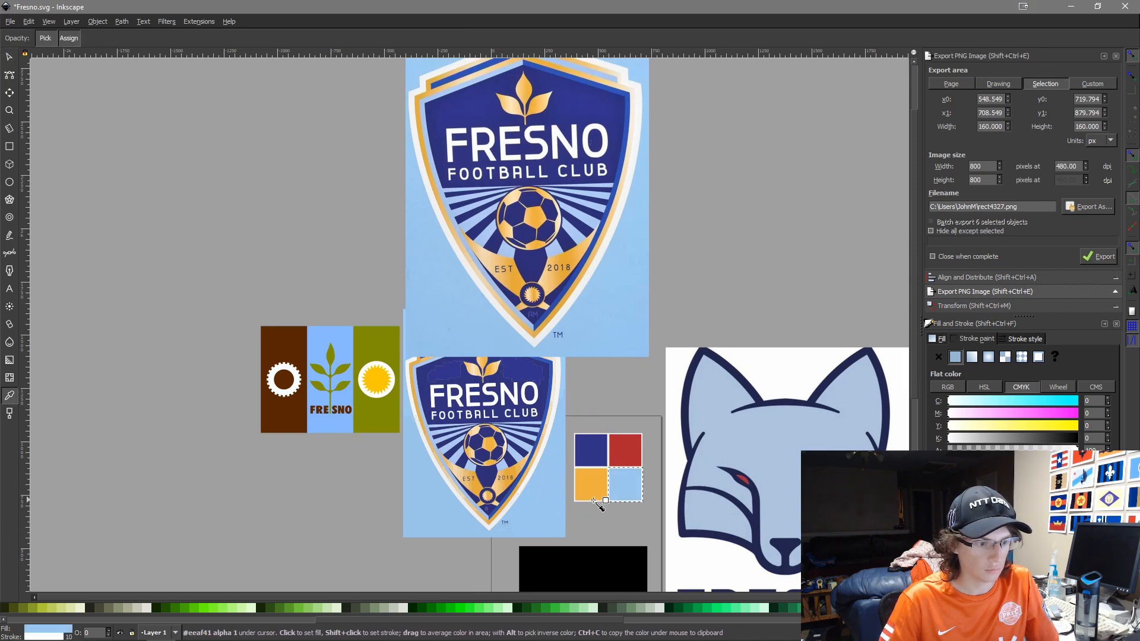
{"action": "key", "text": "s"}
Move the large and the small crest images to the far side of the Fresno city flag, away from the page
{"action": "left_click", "coordinate": [824, 271]}
{"action": "scroll", "coordinate": [823, 282], "scroll_direction": "down", "scroll_amount": 1}
{"action": "left_click_drag", "start_coordinate": [873, 413], "coordinate": [776, 387]}
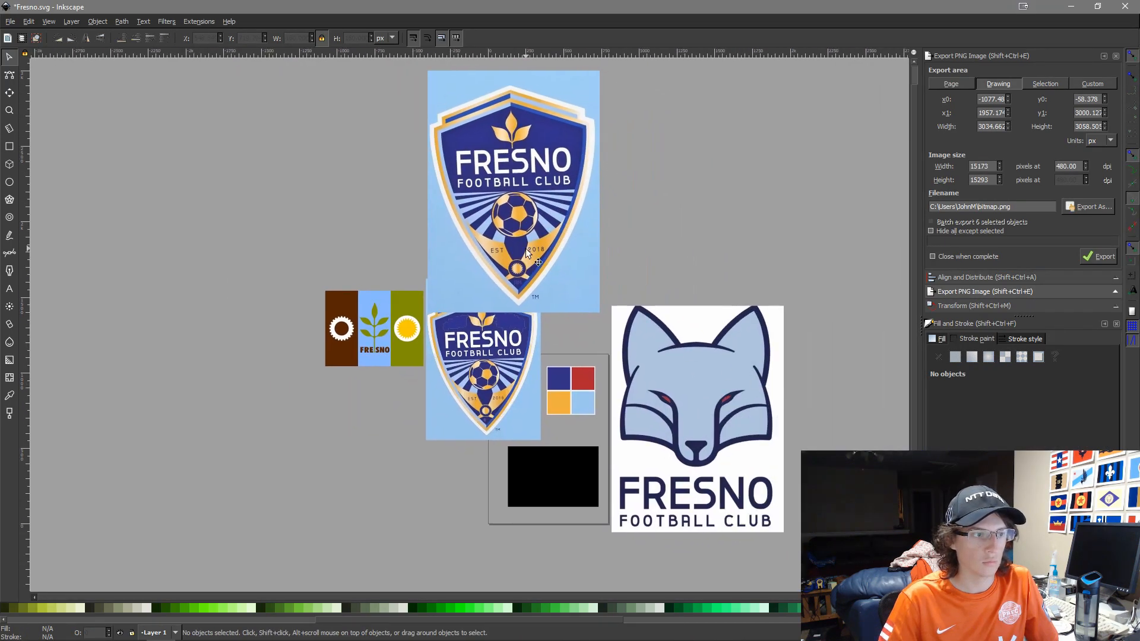
{"action": "left_click", "coordinate": [525, 249]}
{"action": "left_click_drag", "start_coordinate": [526, 248], "coordinate": [159, 259]}
{"action": "left_click_drag", "start_coordinate": [478, 426], "coordinate": [208, 530]}
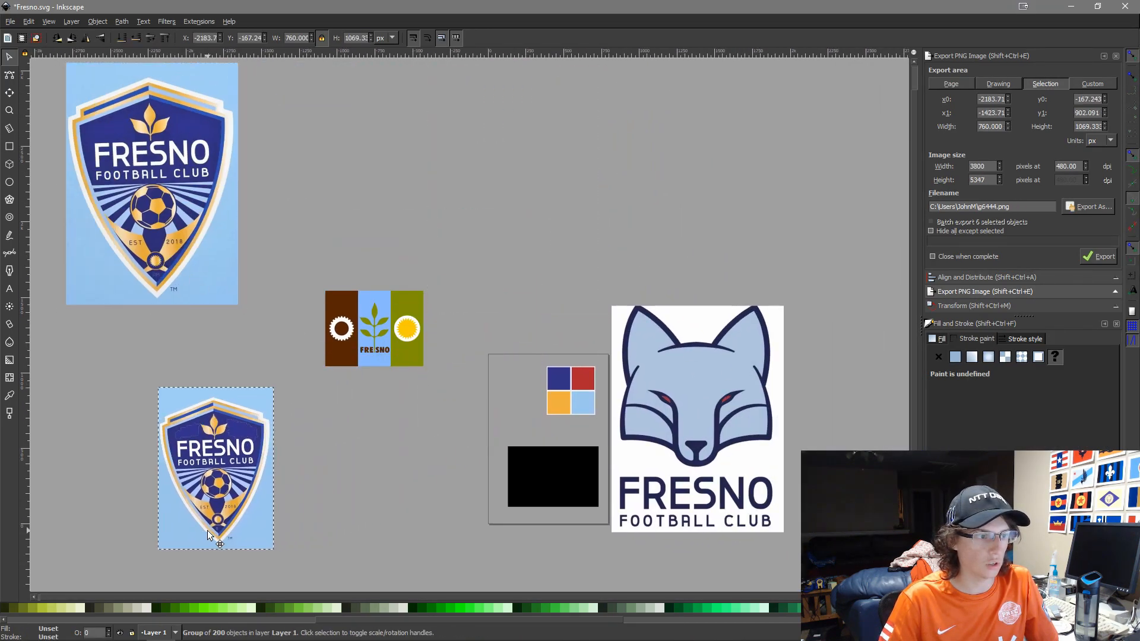
{"action": "left_click", "coordinate": [557, 486]}
{"action": "left_click_drag", "start_coordinate": [791, 534], "coordinate": [707, 442]}
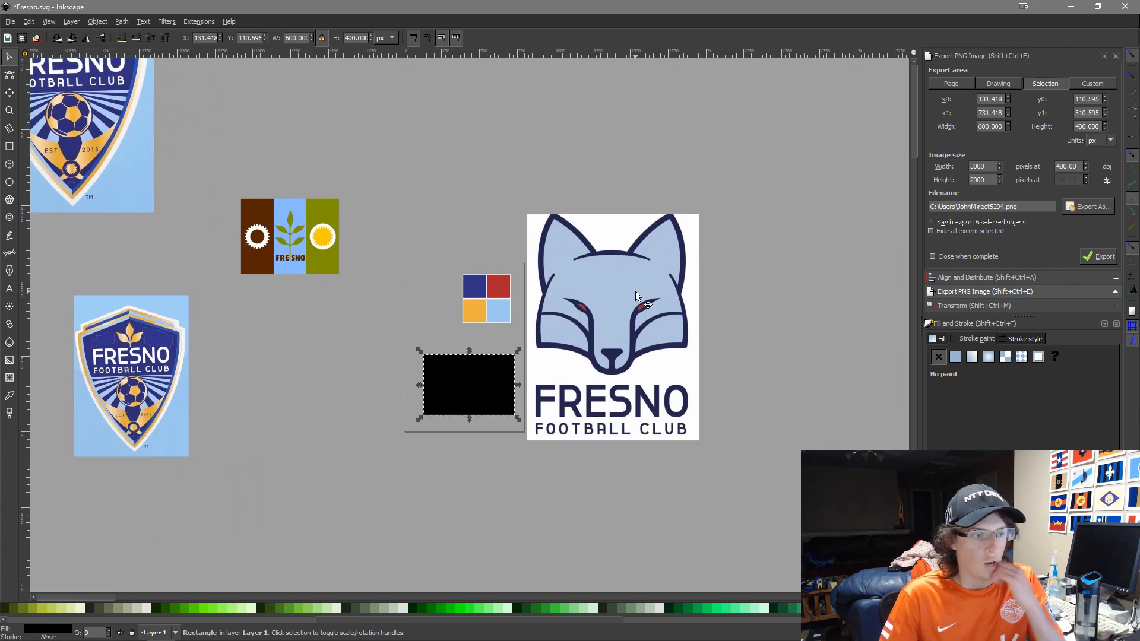
{"action": "left_click", "coordinate": [693, 363]}
{"action": "left_click", "coordinate": [768, 299]}
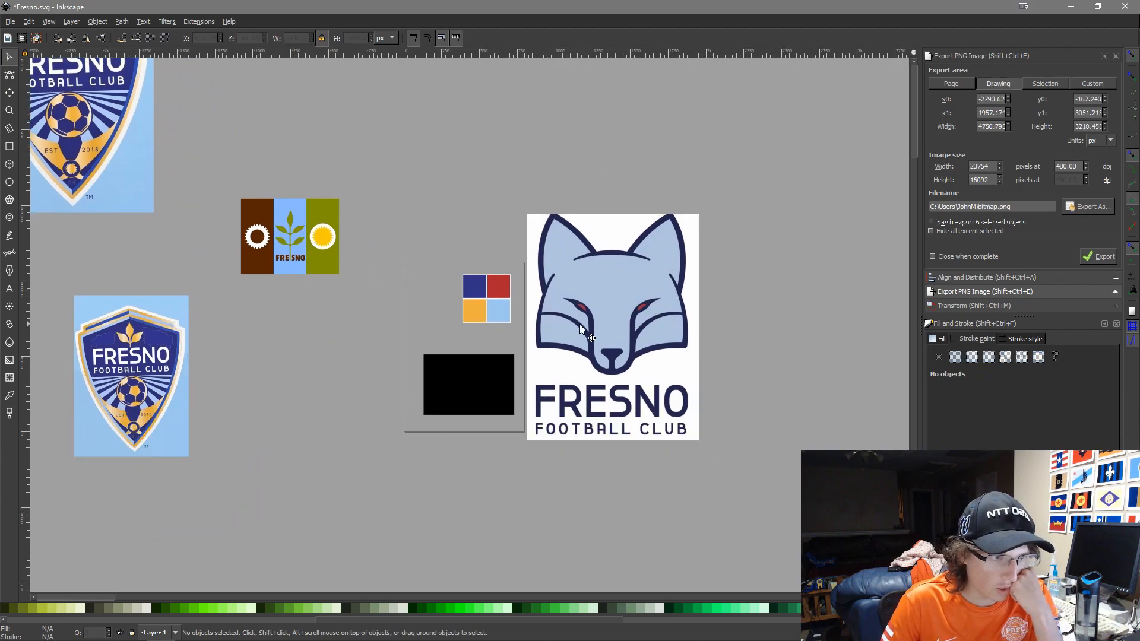
Open the import file browser and go up from the Fresno folder to the Soccer - US2 - USL folder
{"action": "key", "text": "ctrl+i"}
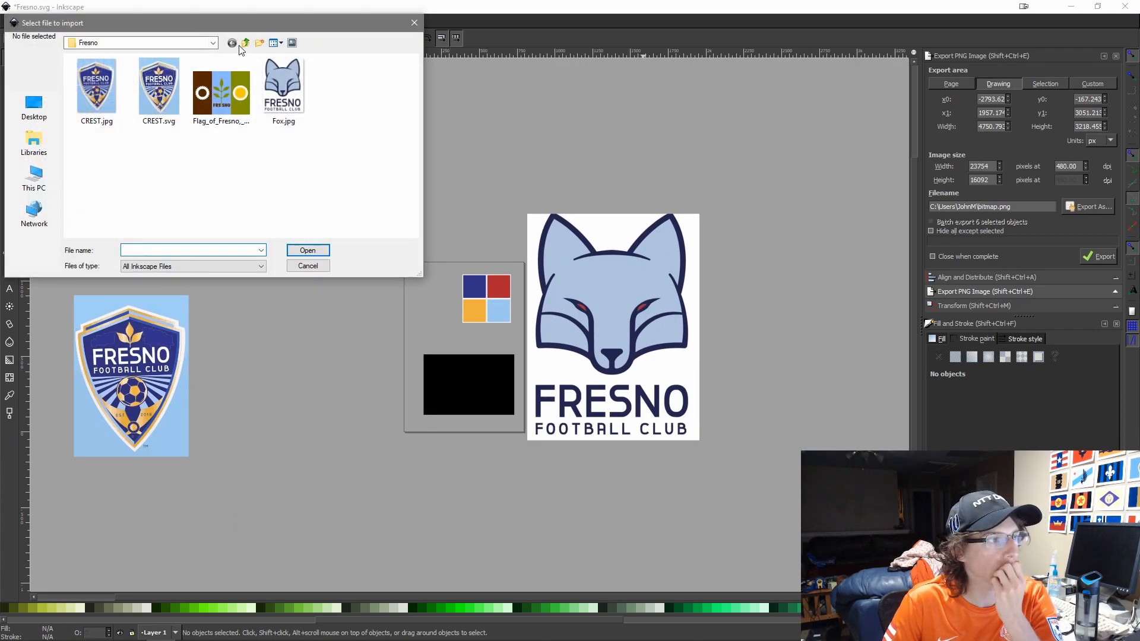
{"action": "left_click", "coordinate": [245, 44]}
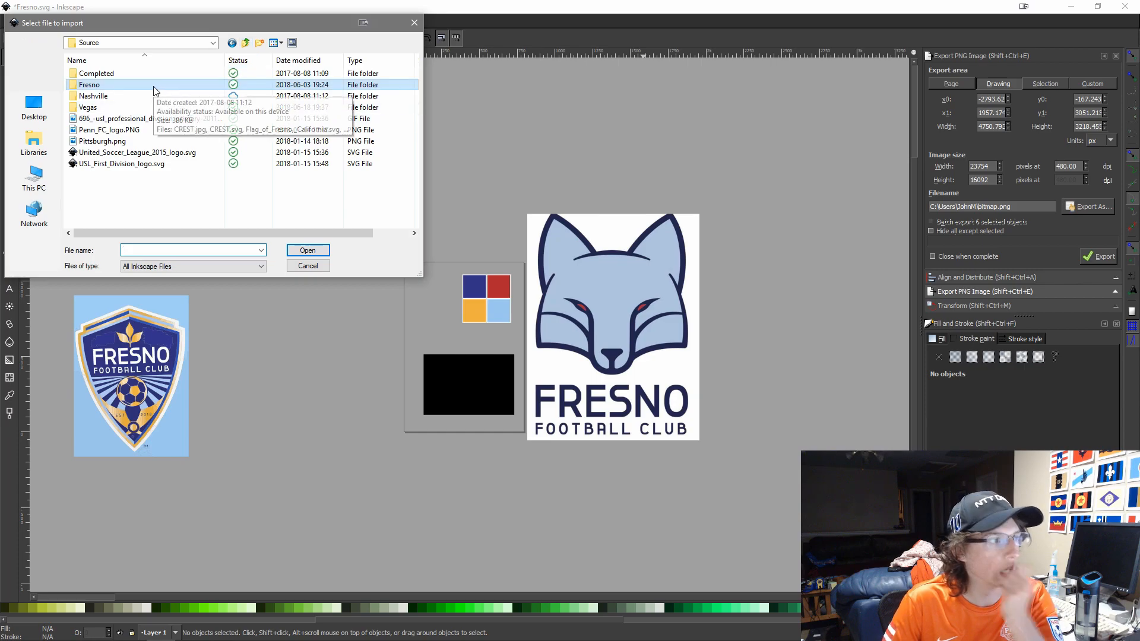
{"action": "left_click", "coordinate": [248, 44]}
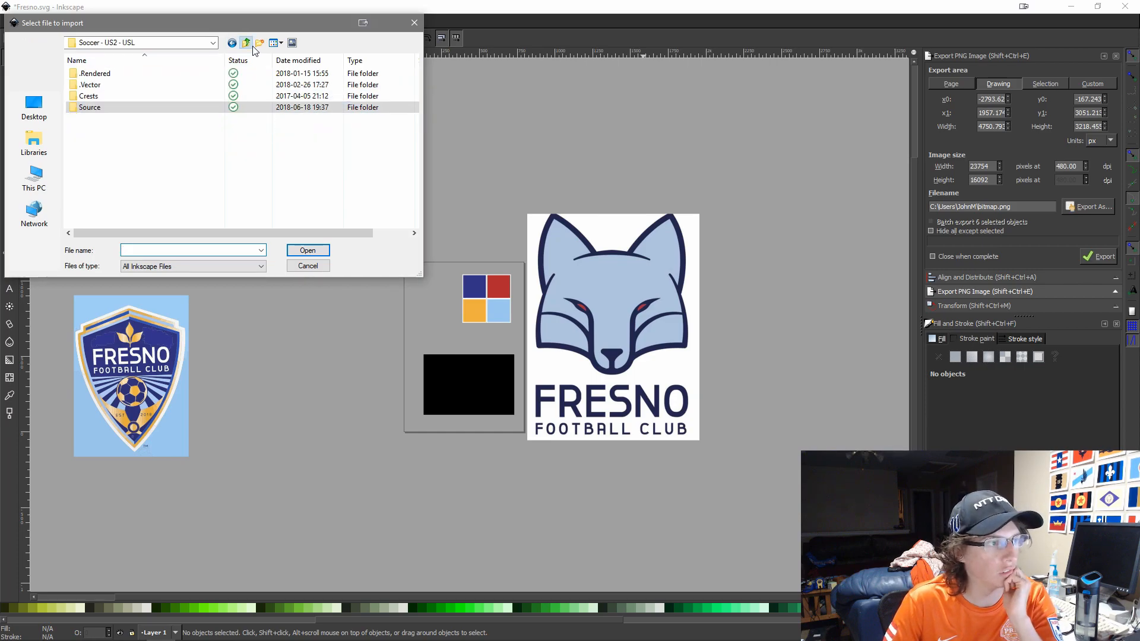
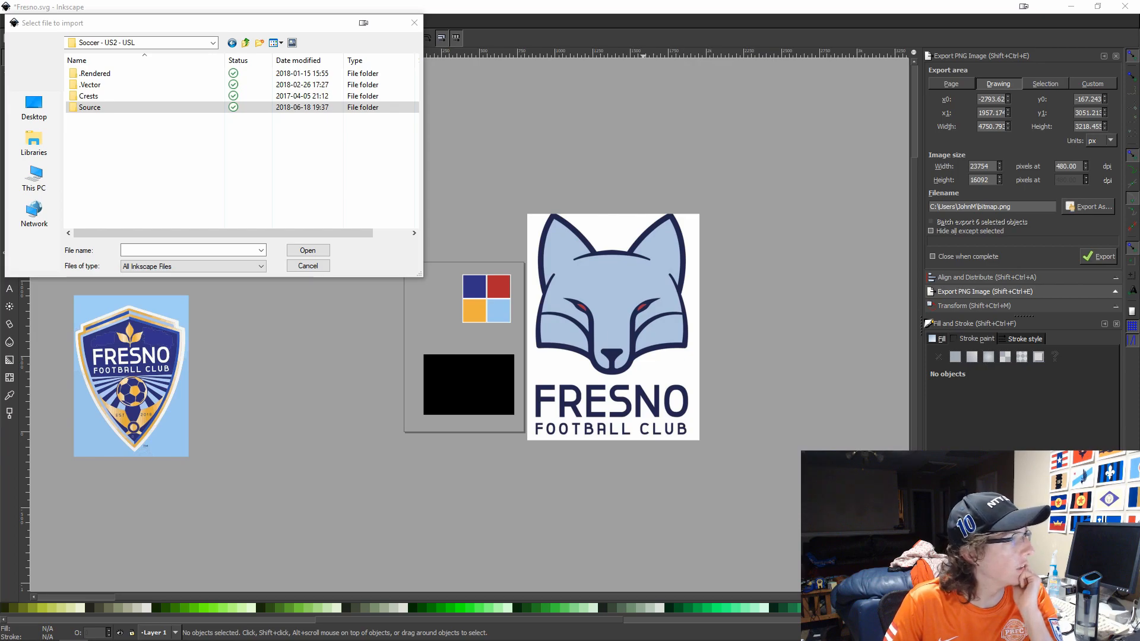
Switch to the web browser and open the Fresno FC online store from the club's website
{"action": "key", "text": "alt+Tab"}
{"action": "scroll", "coordinate": [654, 132], "scroll_direction": "down", "scroll_amount": 1}
{"action": "scroll", "coordinate": [653, 132], "scroll_direction": "up", "scroll_amount": 1}
{"action": "left_click", "coordinate": [729, 93]}
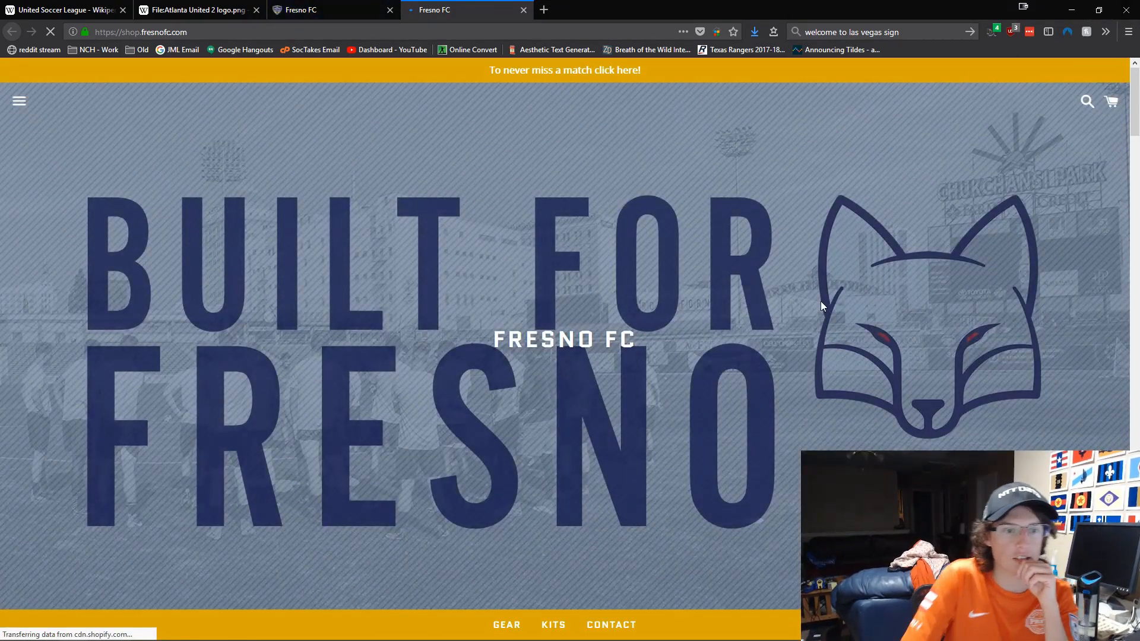
{"action": "scroll", "coordinate": [778, 408], "scroll_direction": "down", "scroll_amount": 1}
{"action": "right_click", "coordinate": [749, 417]}
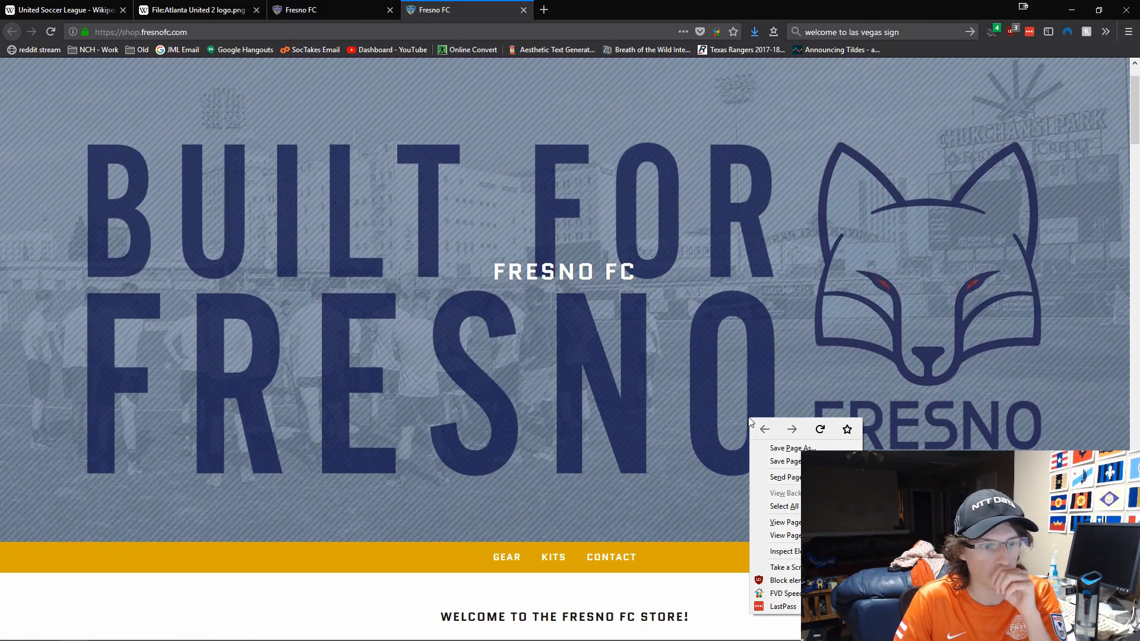
{"action": "left_click", "coordinate": [807, 402]}
Open the product pages of the Baby Blue Somos Zorros Scarf and the Dark Blue Scarf in new tabs
{"action": "scroll", "coordinate": [689, 498], "scroll_direction": "down", "scroll_amount": 10}
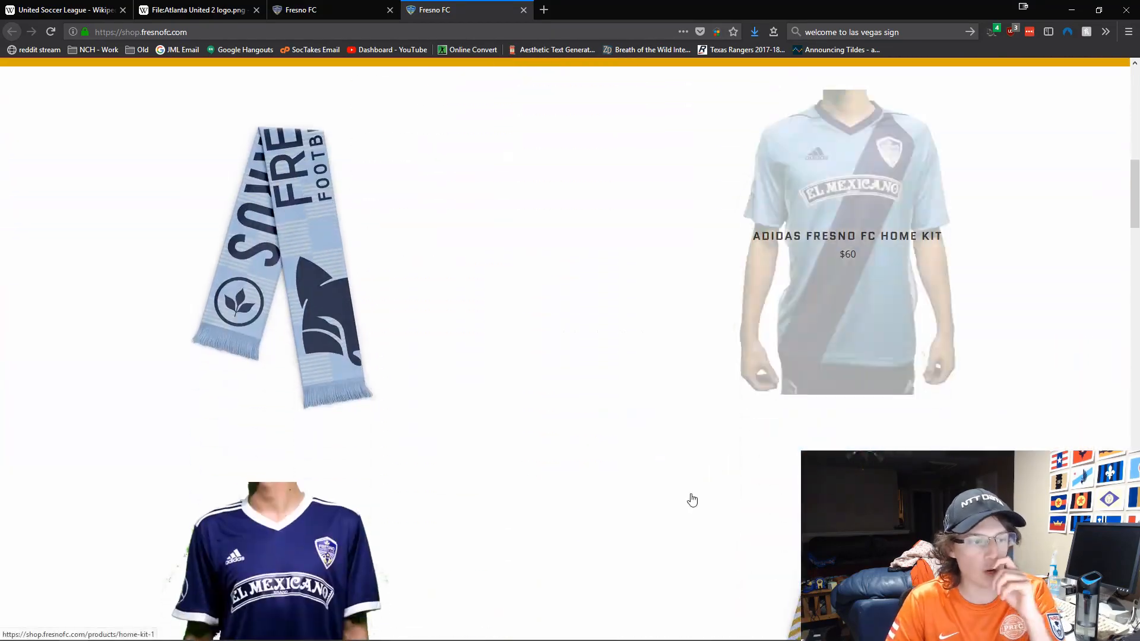
{"action": "scroll", "coordinate": [674, 461], "scroll_direction": "up", "scroll_amount": 2}
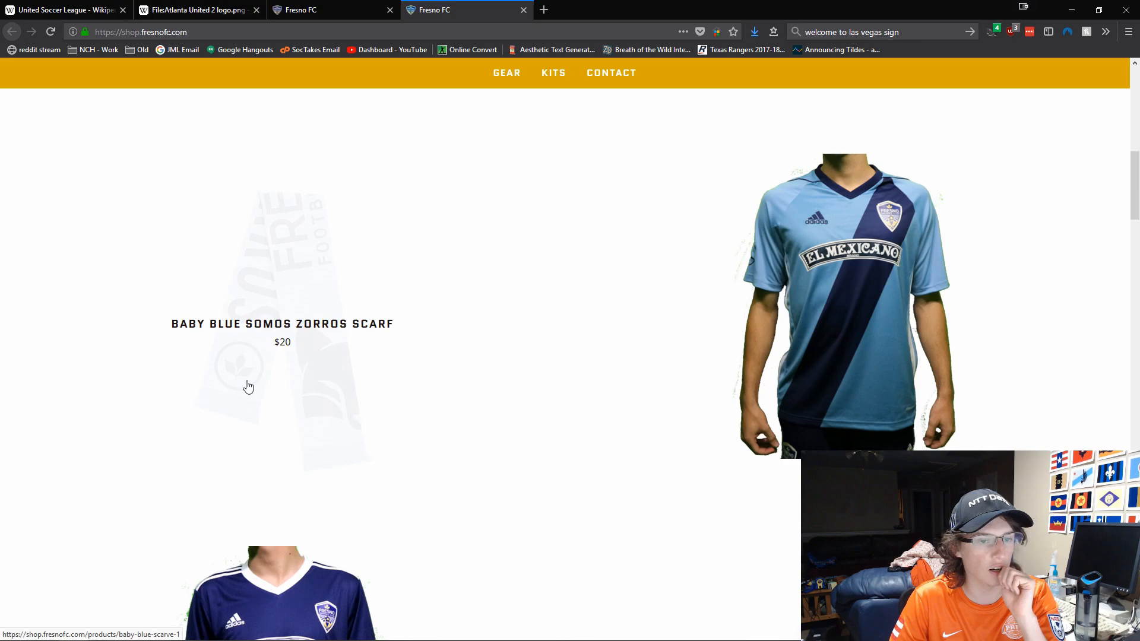
{"action": "middle_click", "coordinate": [248, 387]}
{"action": "scroll", "coordinate": [526, 432], "scroll_direction": "down", "scroll_amount": 5}
{"action": "middle_click", "coordinate": [808, 382]}
Examine the designs on the baby blue scarf and the dark blue scarf product pages
{"action": "left_click", "coordinate": [639, 6]}
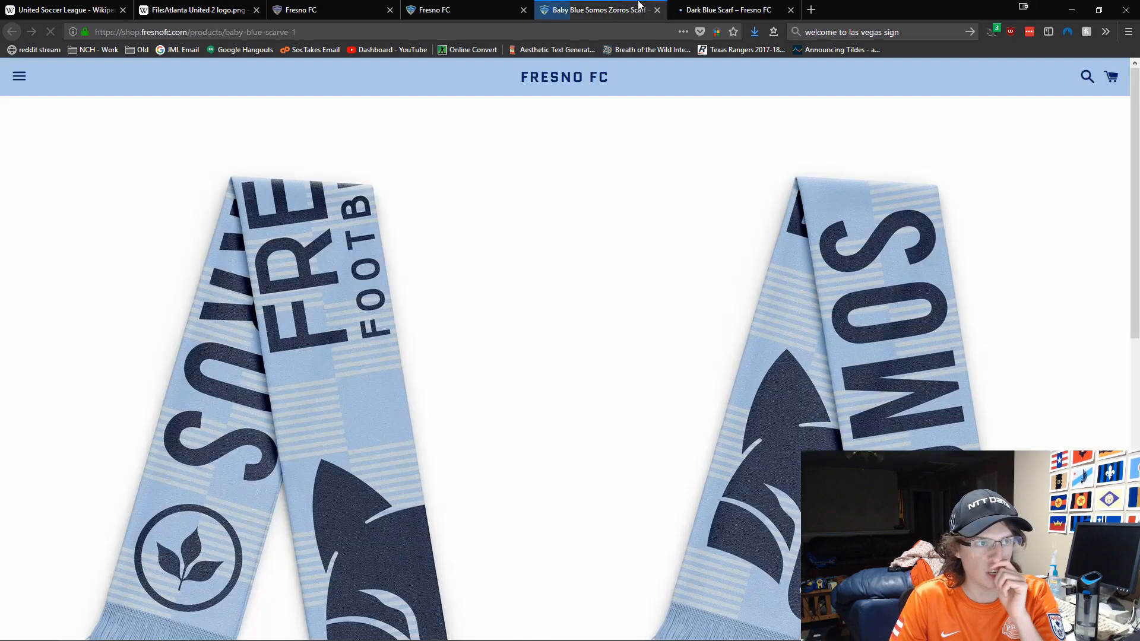
{"action": "scroll", "coordinate": [297, 372], "scroll_direction": "down", "scroll_amount": 5}
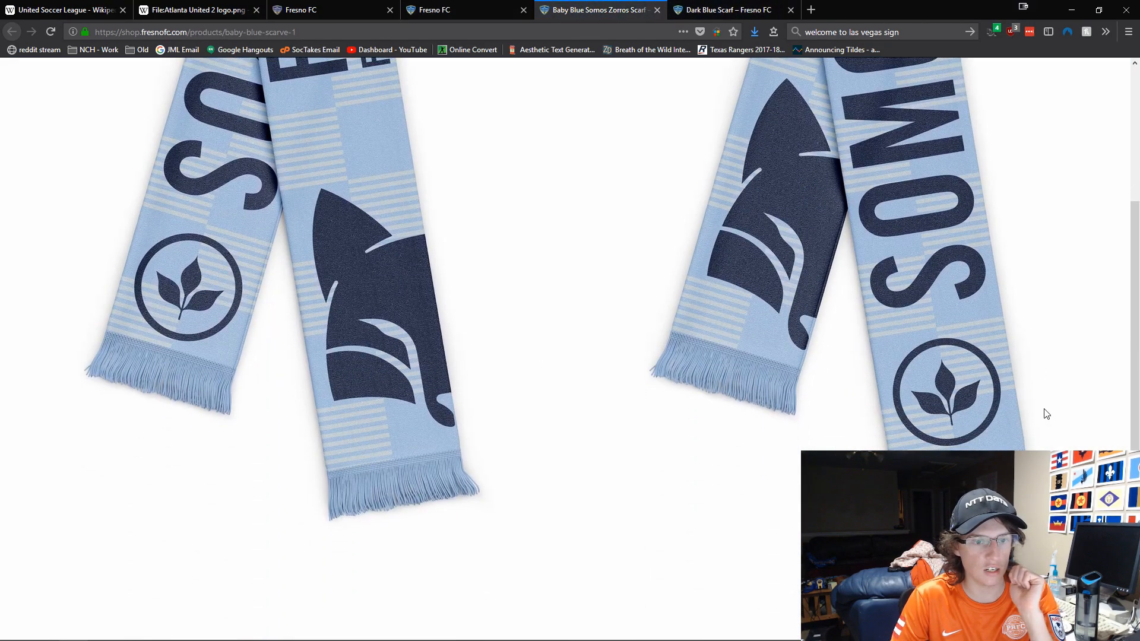
{"action": "left_click", "coordinate": [727, 9]}
{"action": "scroll", "coordinate": [763, 288], "scroll_direction": "down", "scroll_amount": 4}
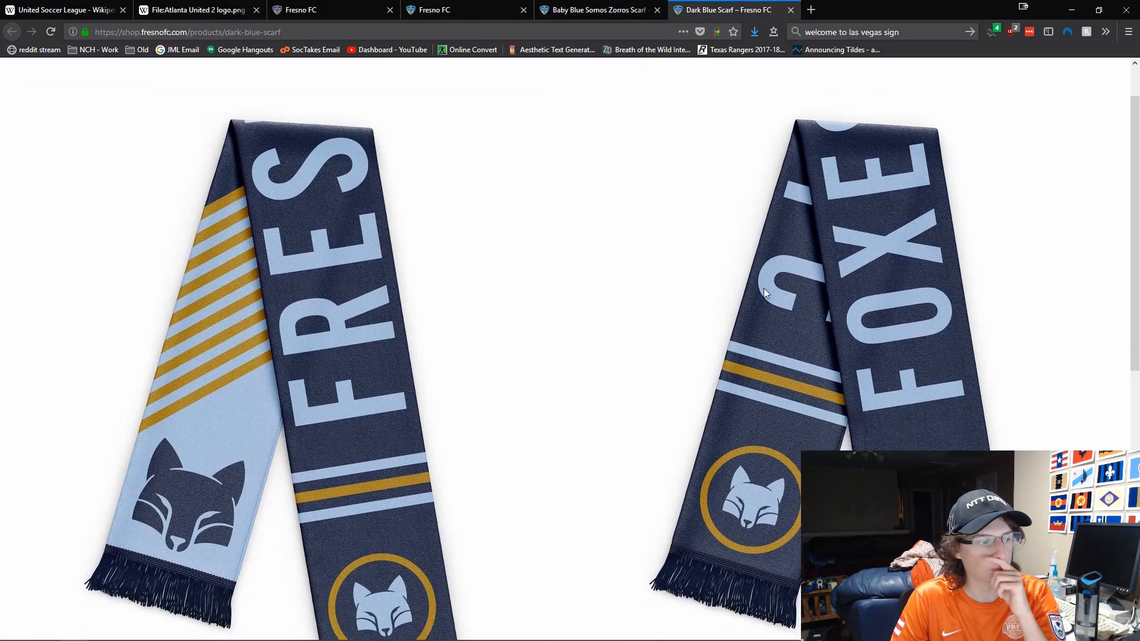
{"action": "scroll", "coordinate": [632, 464], "scroll_direction": "down", "scroll_amount": 6}
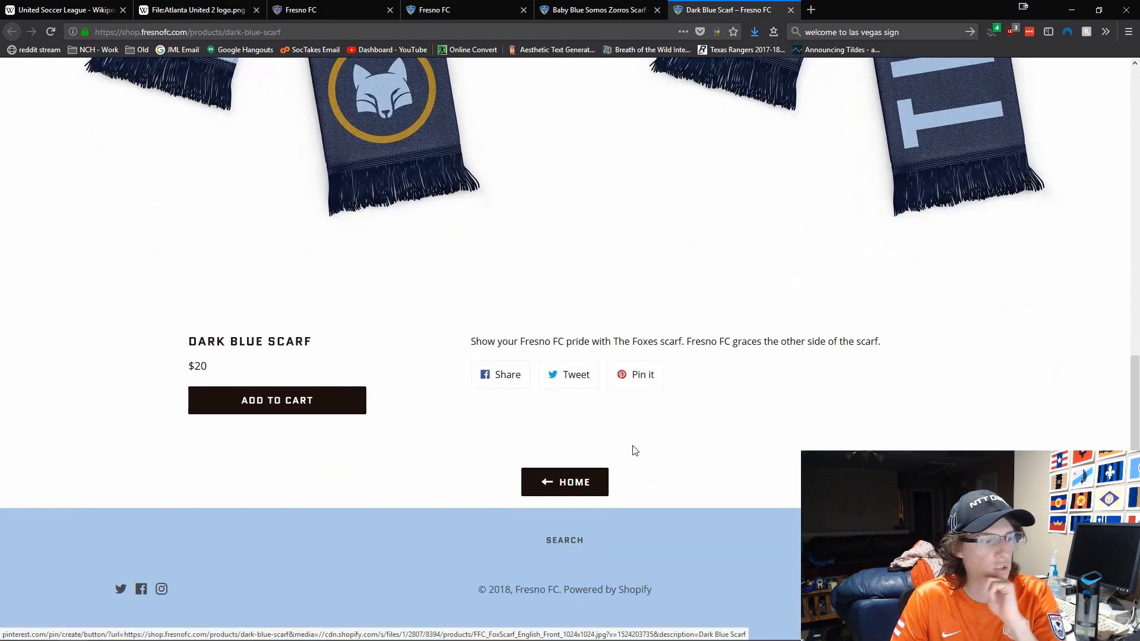
Look through the rest of the Fresno FC store's merchandise for design references
{"action": "left_click", "coordinate": [516, 6]}
{"action": "scroll", "coordinate": [687, 478], "scroll_direction": "down", "scroll_amount": 12}
{"action": "scroll", "coordinate": [688, 478], "scroll_direction": "up", "scroll_amount": 5}
{"action": "scroll", "coordinate": [689, 470], "scroll_direction": "down", "scroll_amount": 1}
{"action": "scroll", "coordinate": [688, 470], "scroll_direction": "down", "scroll_amount": 5}
{"action": "scroll", "coordinate": [689, 470], "scroll_direction": "up", "scroll_amount": 3}
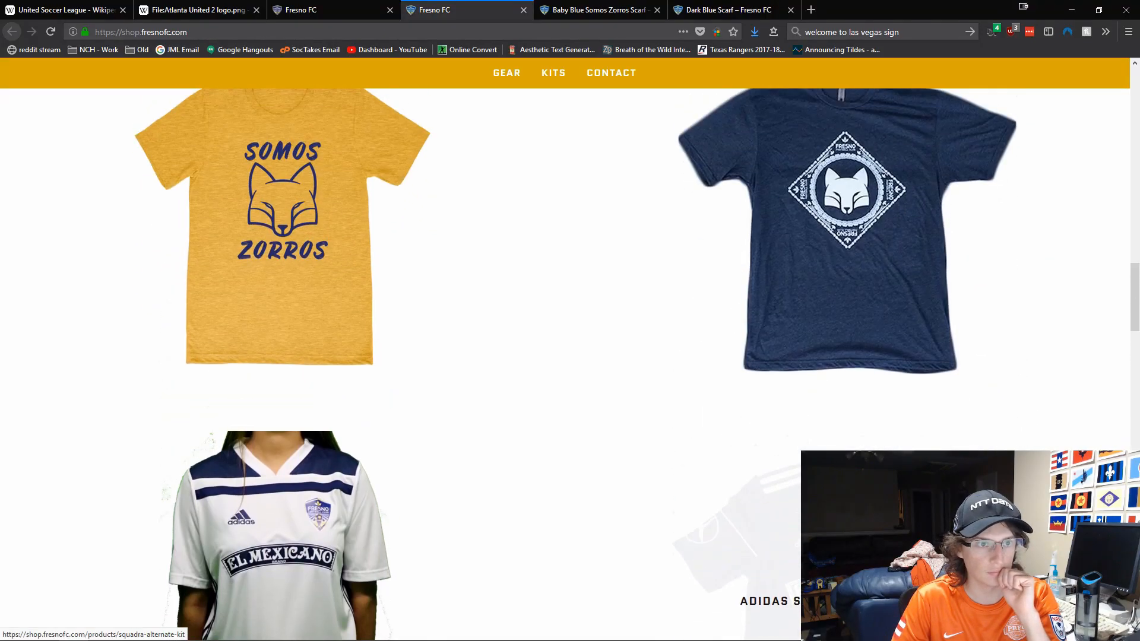
{"action": "scroll", "coordinate": [800, 520], "scroll_direction": "down", "scroll_amount": 8}
{"action": "scroll", "coordinate": [800, 520], "scroll_direction": "down", "scroll_amount": 15}
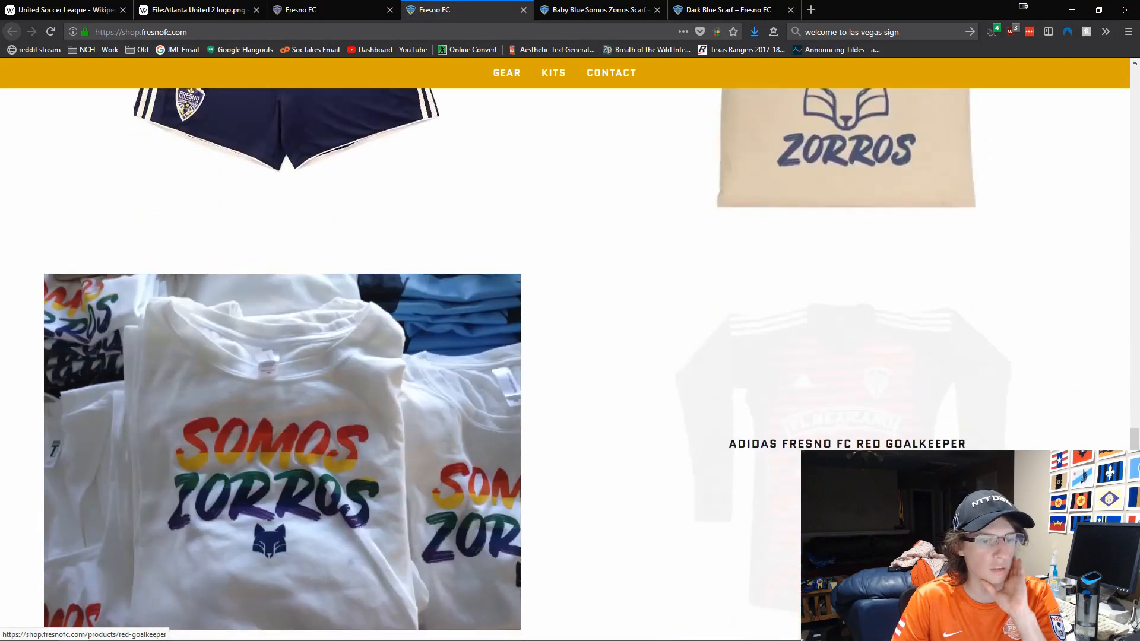
{"action": "scroll", "coordinate": [796, 483], "scroll_direction": "down", "scroll_amount": 4}
{"action": "scroll", "coordinate": [794, 478], "scroll_direction": "up", "scroll_amount": 4}
{"action": "scroll", "coordinate": [769, 443], "scroll_direction": "down", "scroll_amount": 6}
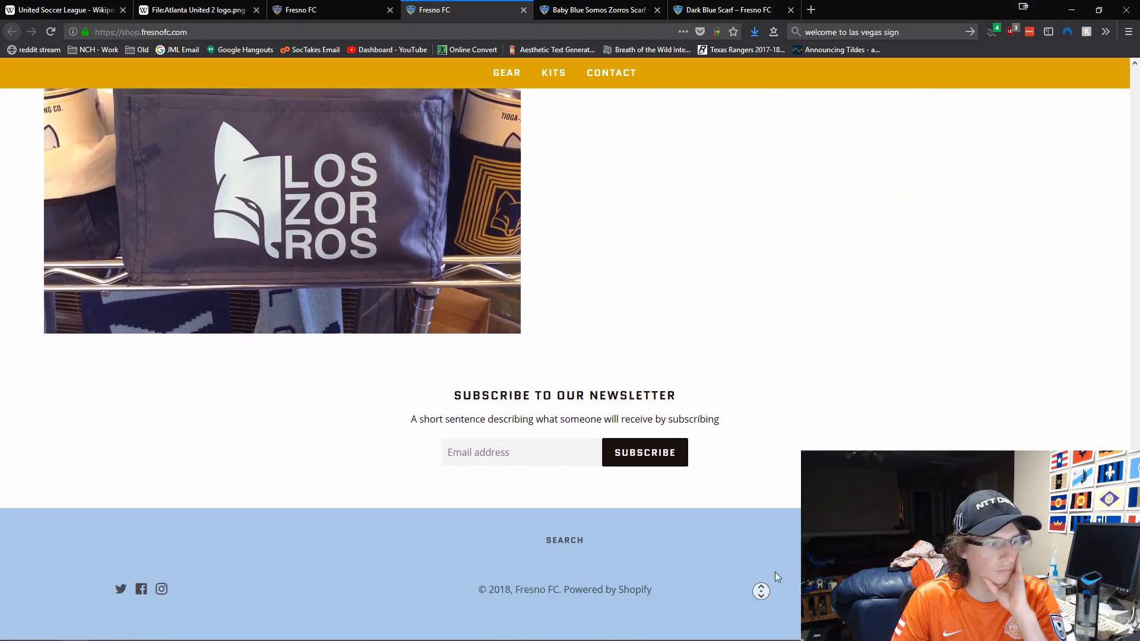
{"action": "middle_click", "coordinate": [762, 592]}
{"action": "middle_click", "coordinate": [519, 91]}
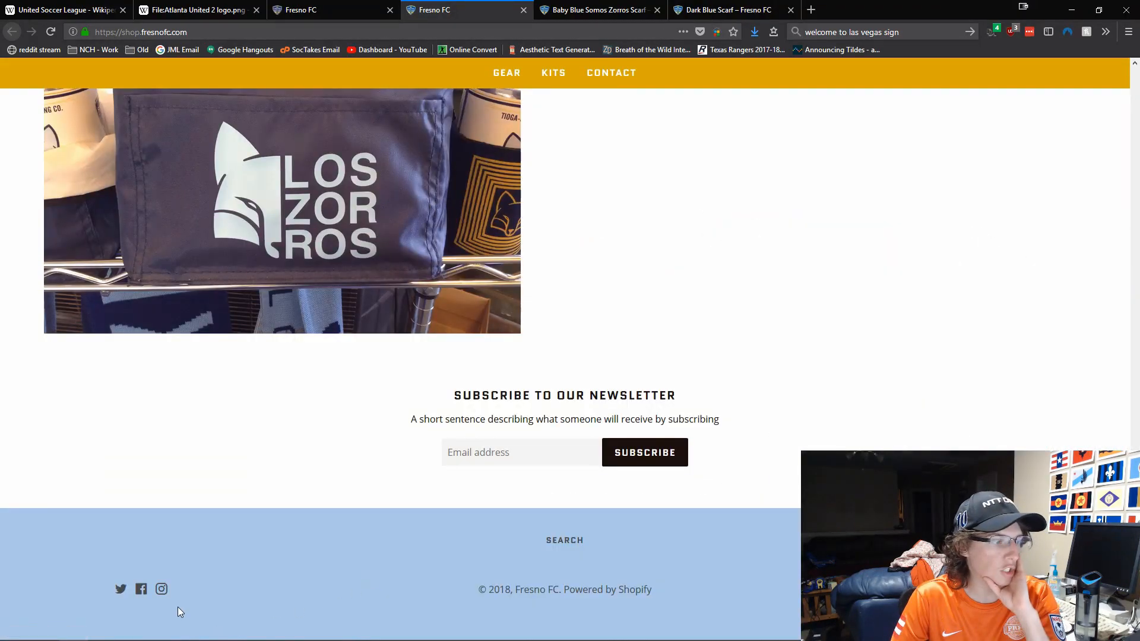
Open the club's Instagram and Facebook pages in new tabs, close the store's home page and view the Instagram posts
{"action": "middle_click", "coordinate": [161, 589]}
{"action": "middle_click", "coordinate": [141, 590]}
{"action": "middle_click", "coordinate": [473, 5]}
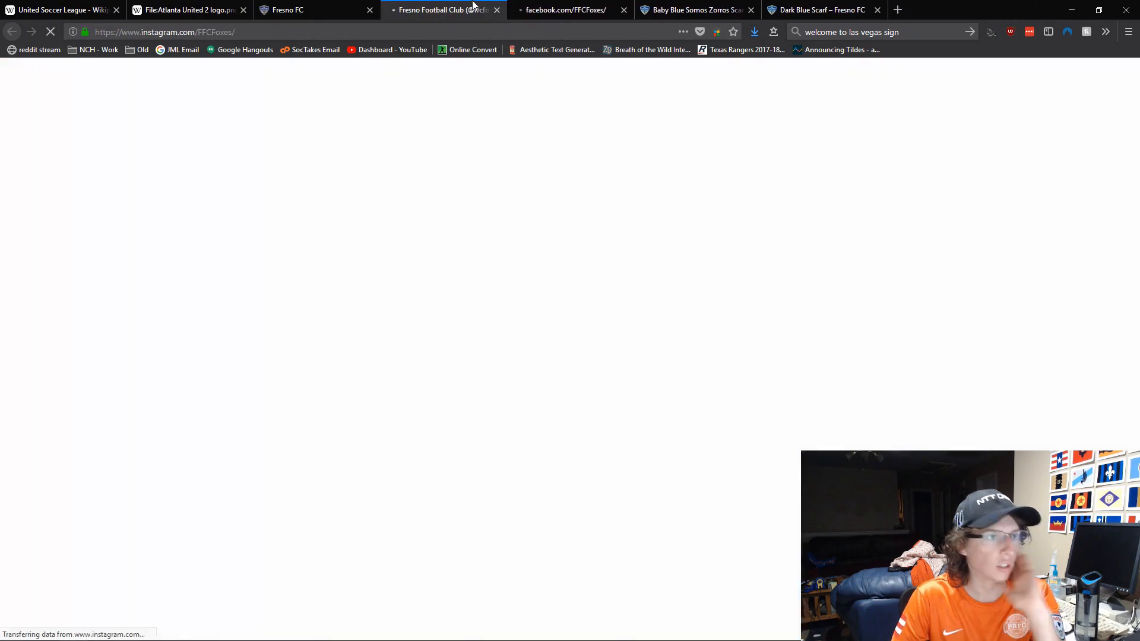
{"action": "scroll", "coordinate": [855, 399], "scroll_direction": "down", "scroll_amount": 5}
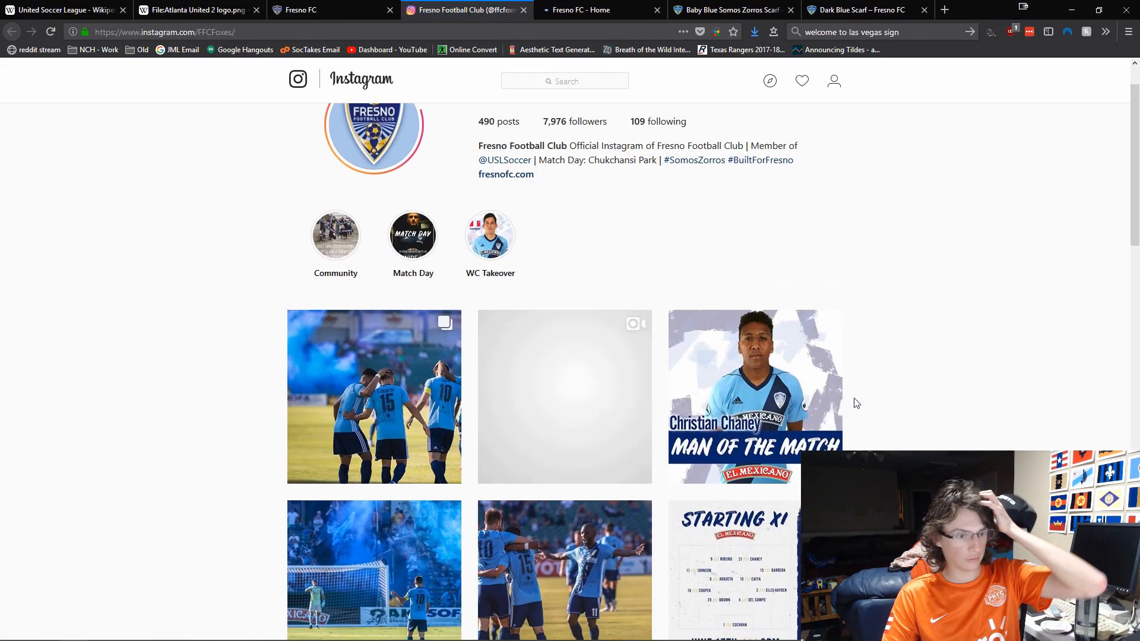
Look through the club's older Instagram posts, view the Día de Las Madres post and close the Instagram page
{"action": "scroll", "coordinate": [858, 411], "scroll_direction": "down", "scroll_amount": 10}
{"action": "scroll", "coordinate": [911, 339], "scroll_direction": "down", "scroll_amount": 8}
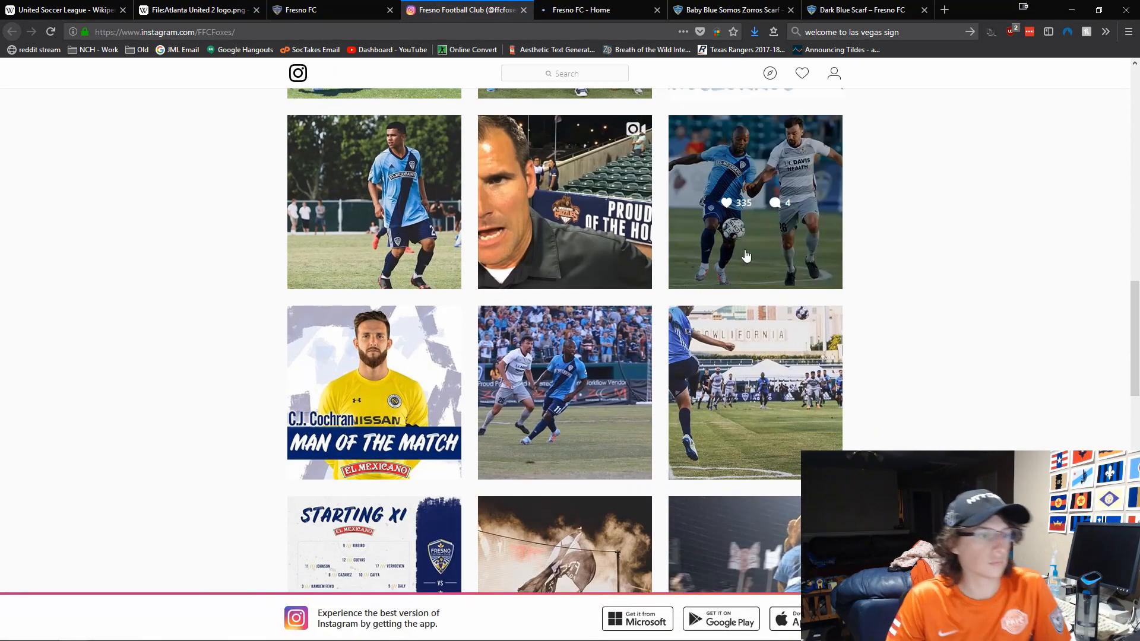
{"action": "scroll", "coordinate": [865, 274], "scroll_direction": "down", "scroll_amount": 15}
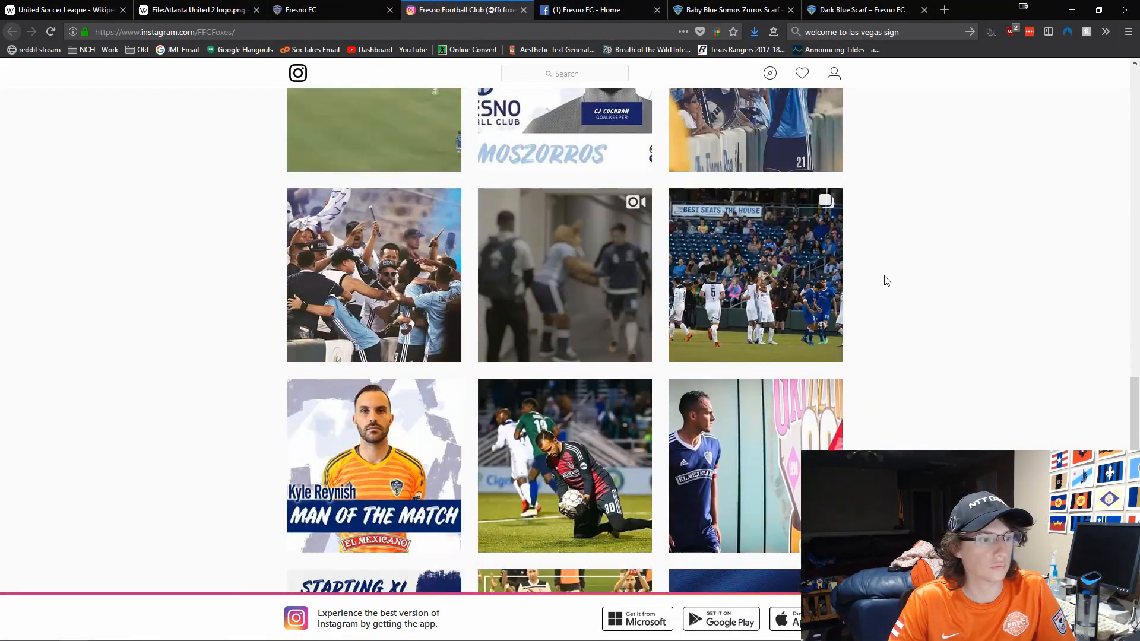
{"action": "scroll", "coordinate": [887, 280], "scroll_direction": "down", "scroll_amount": 20}
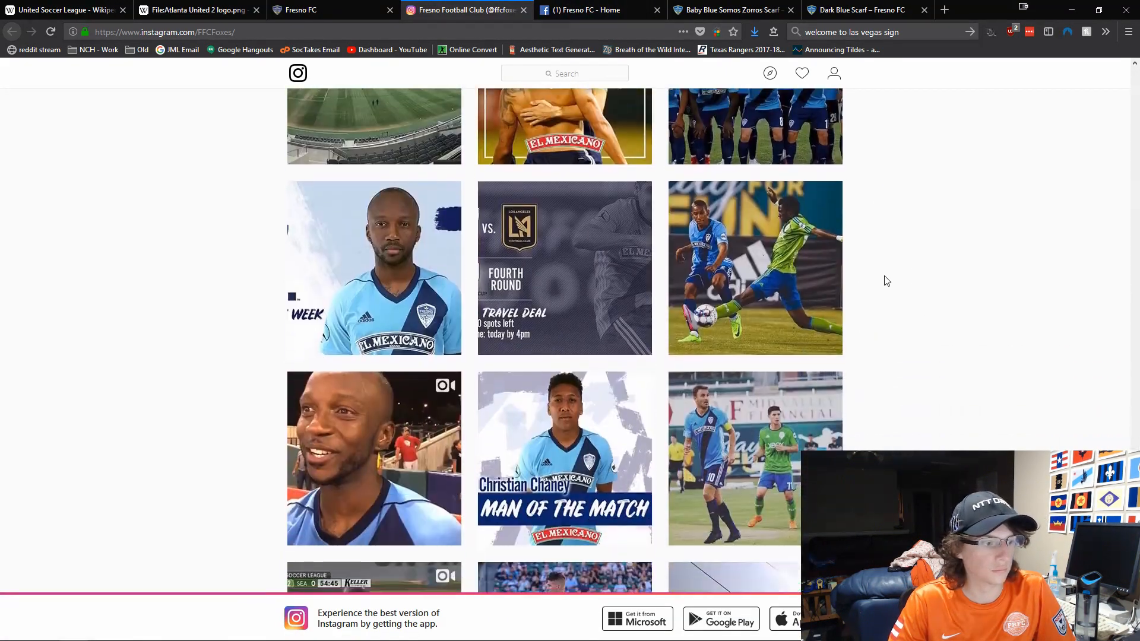
{"action": "scroll", "coordinate": [887, 280], "scroll_direction": "down", "scroll_amount": 10}
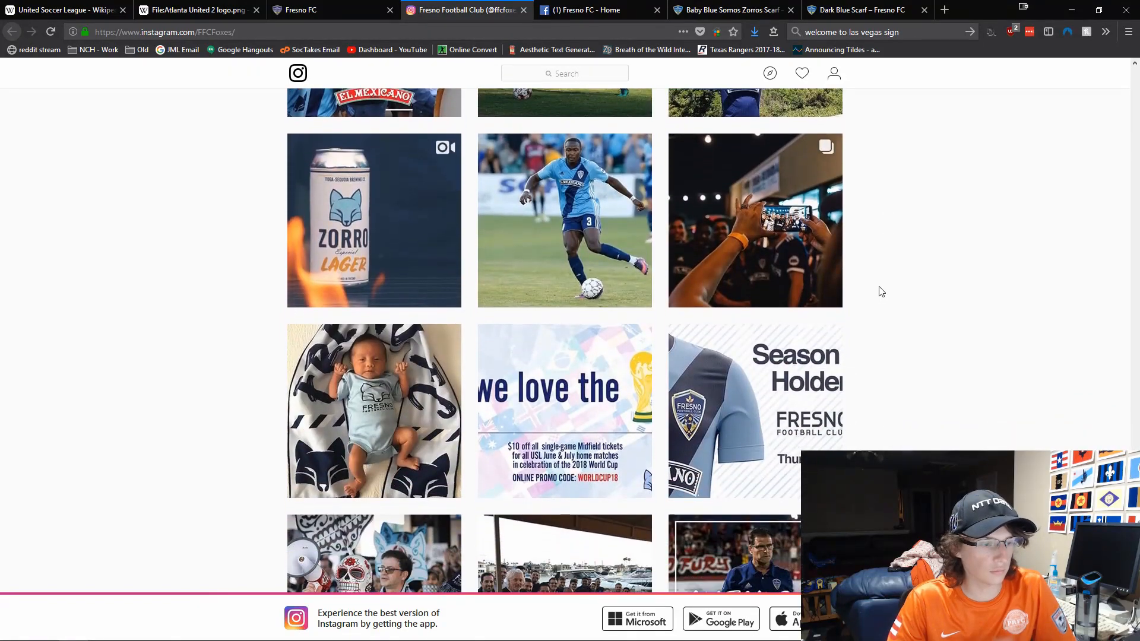
{"action": "scroll", "coordinate": [883, 287], "scroll_direction": "down", "scroll_amount": 9}
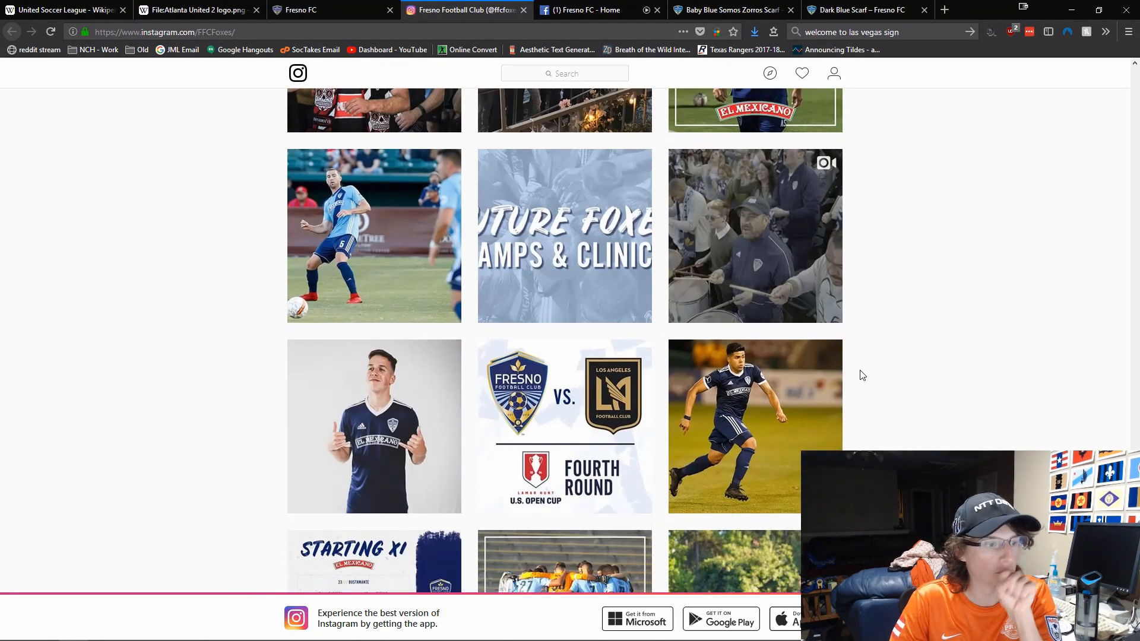
{"action": "scroll", "coordinate": [825, 426], "scroll_direction": "down", "scroll_amount": 12}
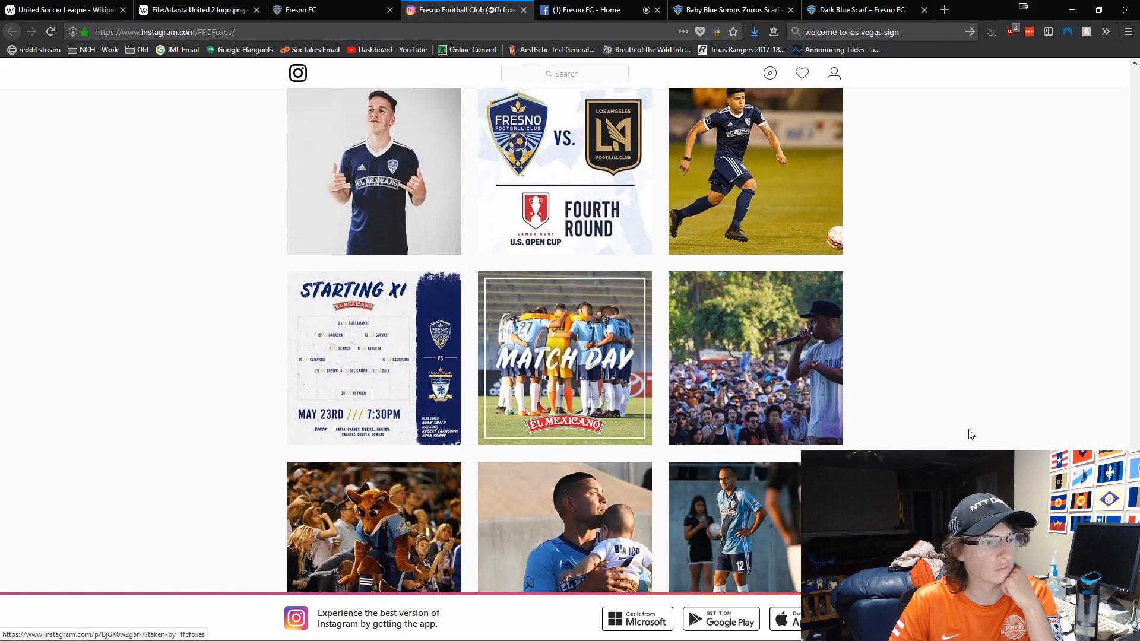
{"action": "scroll", "coordinate": [986, 440], "scroll_direction": "down", "scroll_amount": 15}
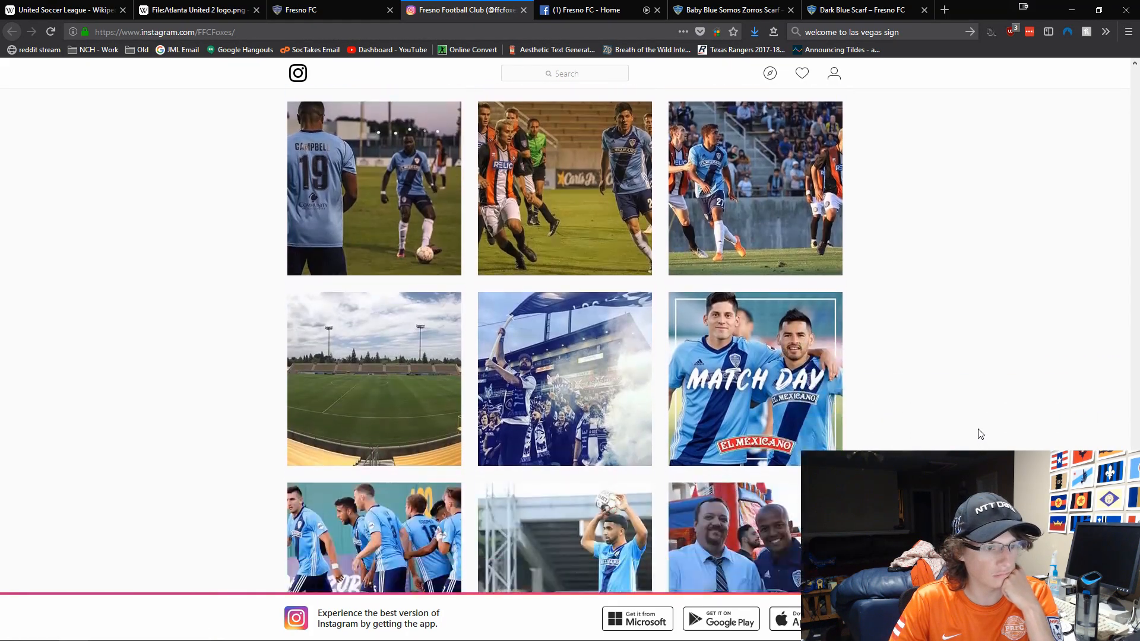
{"action": "scroll", "coordinate": [981, 402], "scroll_direction": "down", "scroll_amount": 5}
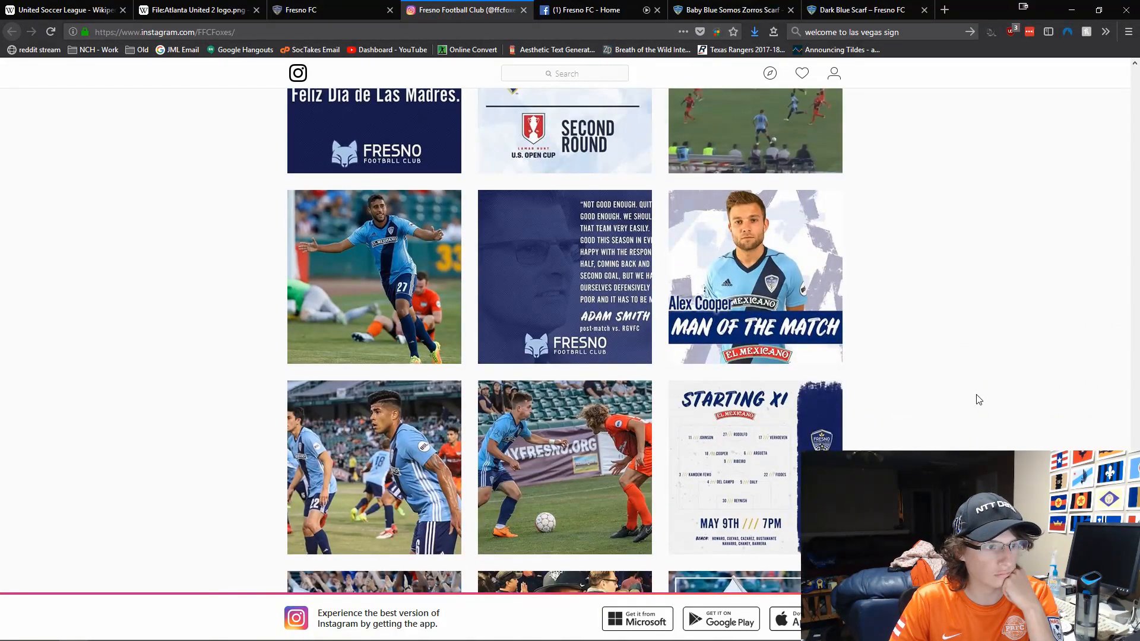
{"action": "left_click", "coordinate": [373, 129]}
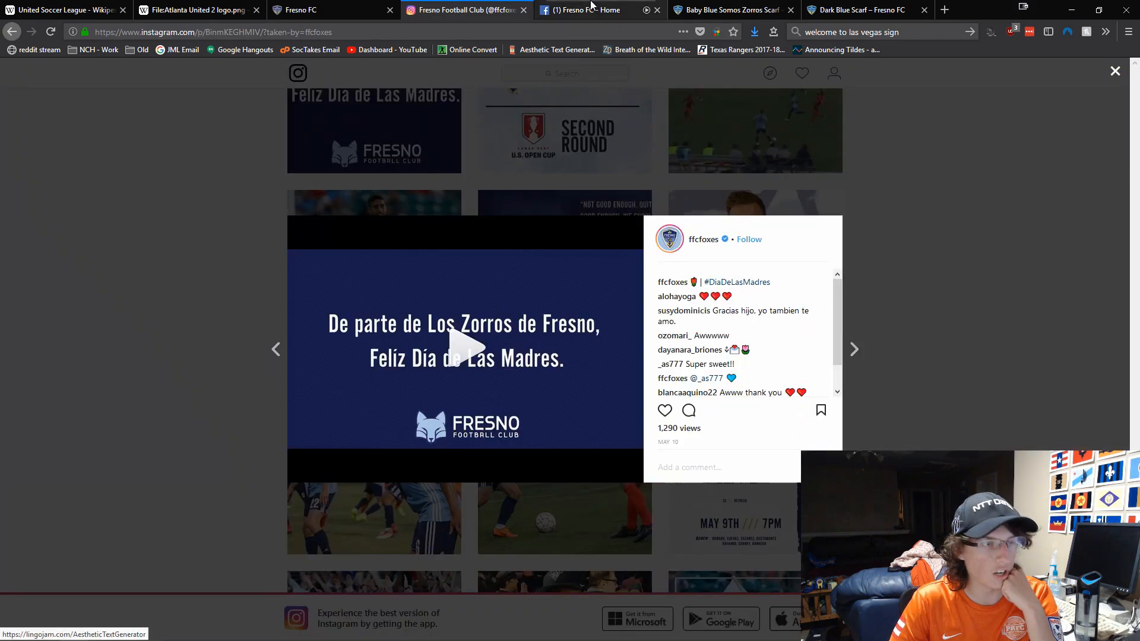
{"action": "key", "text": "ctrl+w"}
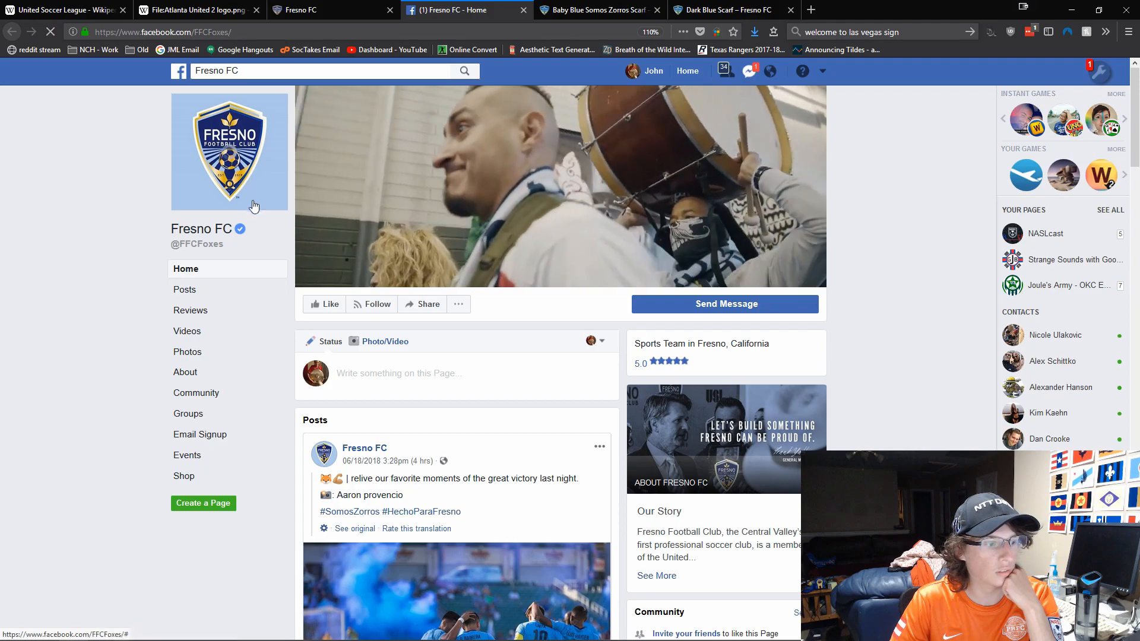
View the crest profile picture on the club's Facebook page at full size and close it
{"action": "left_click", "coordinate": [242, 182]}
{"action": "left_click", "coordinate": [642, 343]}
{"action": "left_click", "coordinate": [700, 357]}
{"action": "left_click", "coordinate": [699, 358]}
{"action": "left_click", "coordinate": [699, 357]}
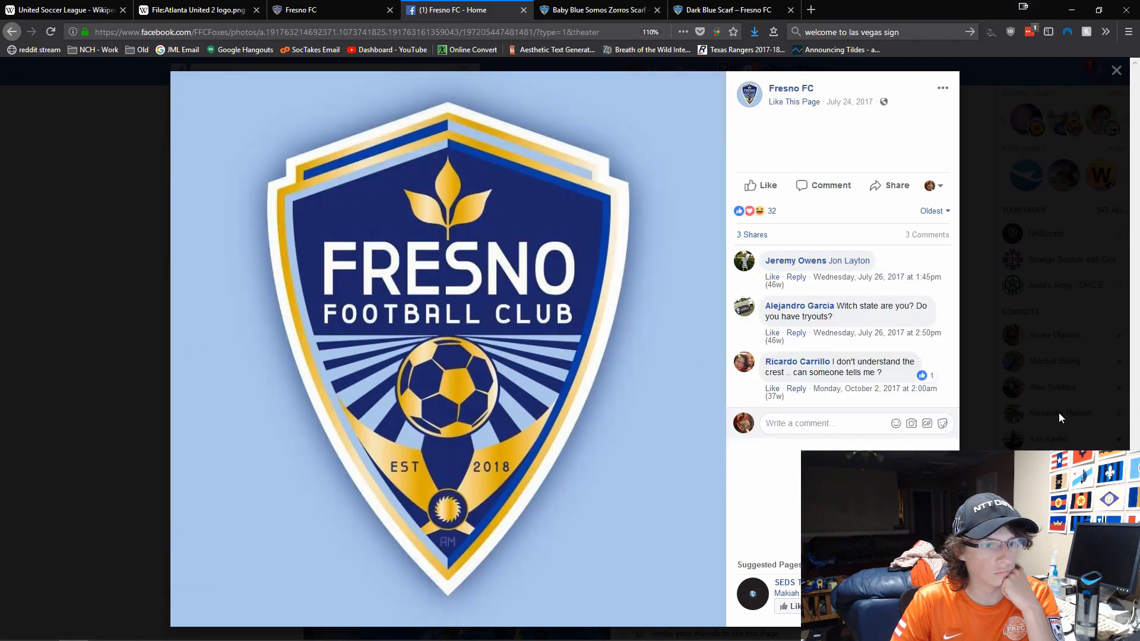
{"action": "key", "text": "Escape"}
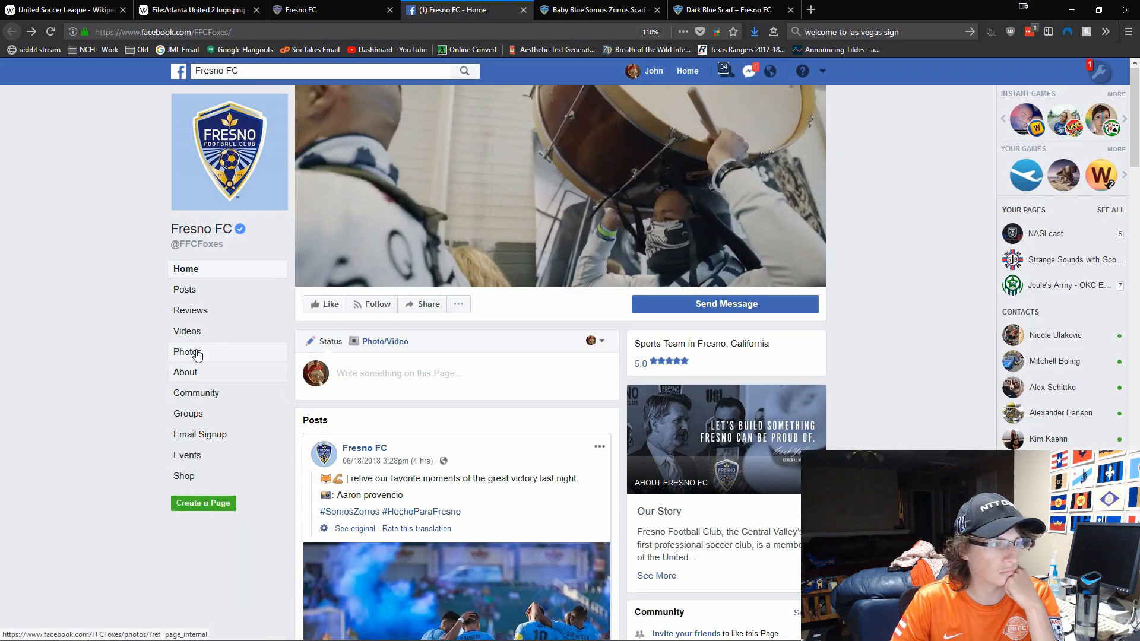
Browse the club's Facebook photos and view the IG Takeover graphic and the coach quote graphic with the fox logo
{"action": "left_click", "coordinate": [196, 352]}
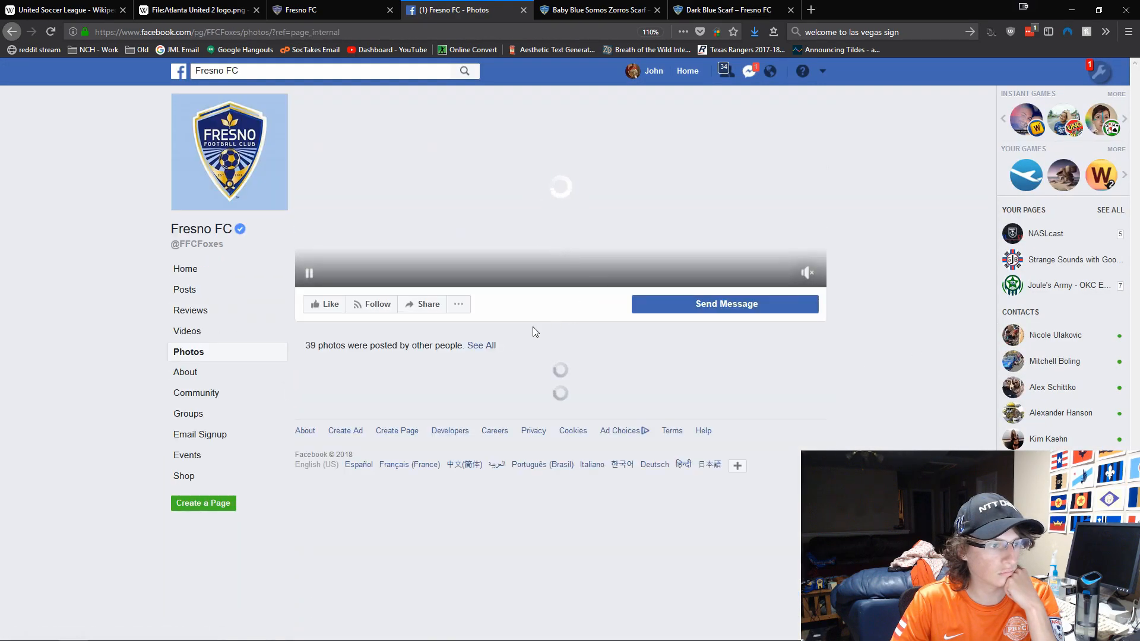
{"action": "scroll", "coordinate": [523, 350], "scroll_direction": "down", "scroll_amount": 15}
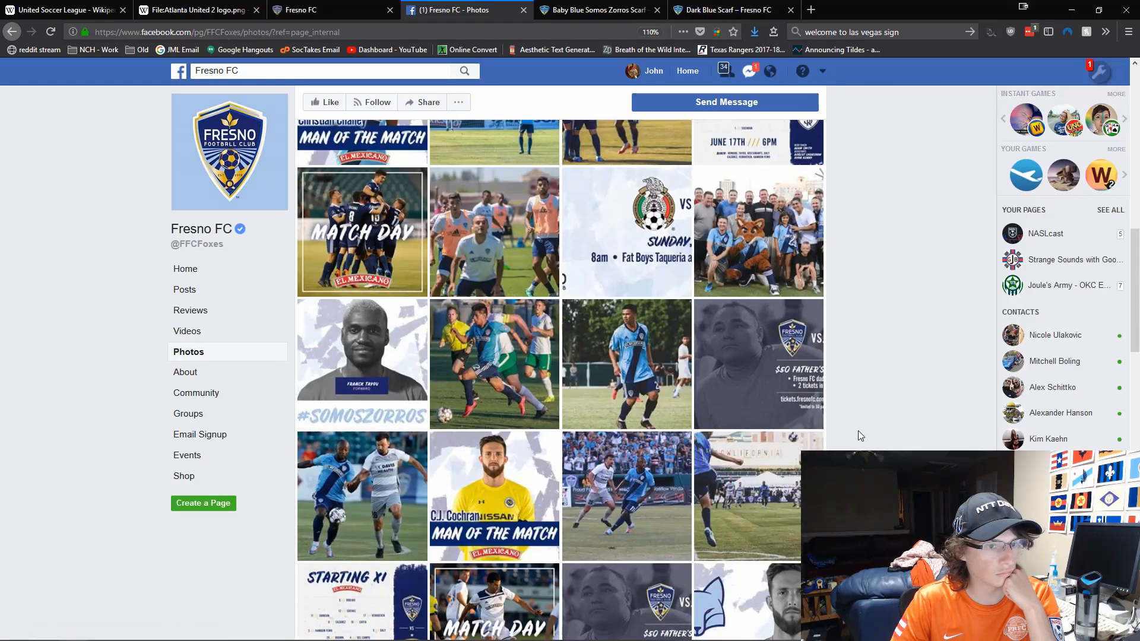
{"action": "scroll", "coordinate": [881, 440], "scroll_direction": "down", "scroll_amount": 5}
{"action": "scroll", "coordinate": [853, 438], "scroll_direction": "down", "scroll_amount": 20}
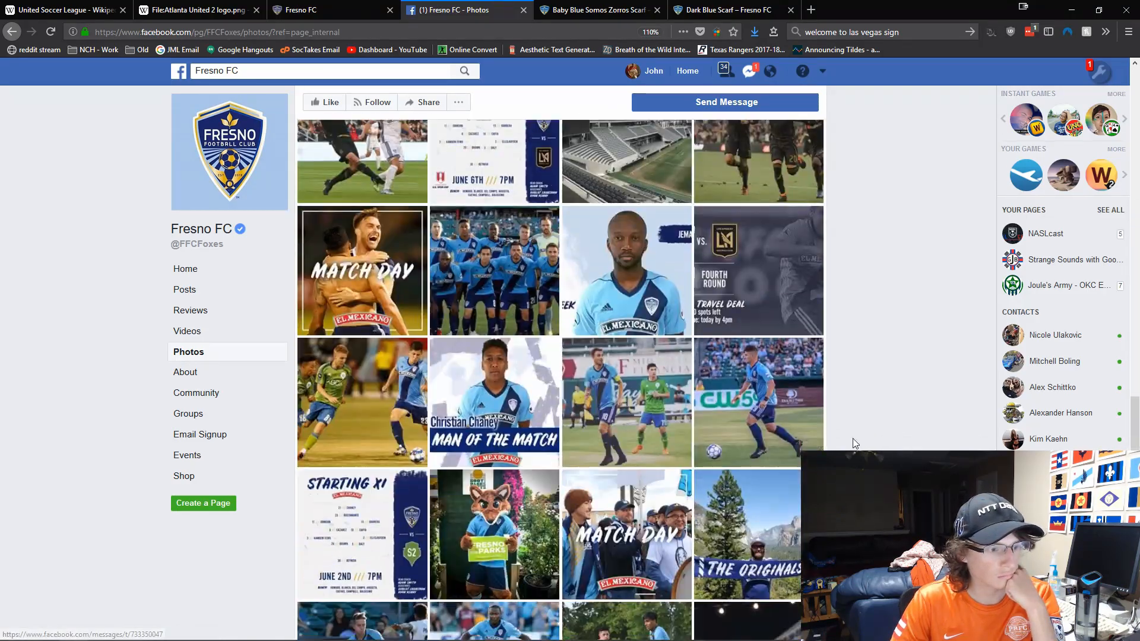
{"action": "scroll", "coordinate": [873, 437], "scroll_direction": "down", "scroll_amount": 10}
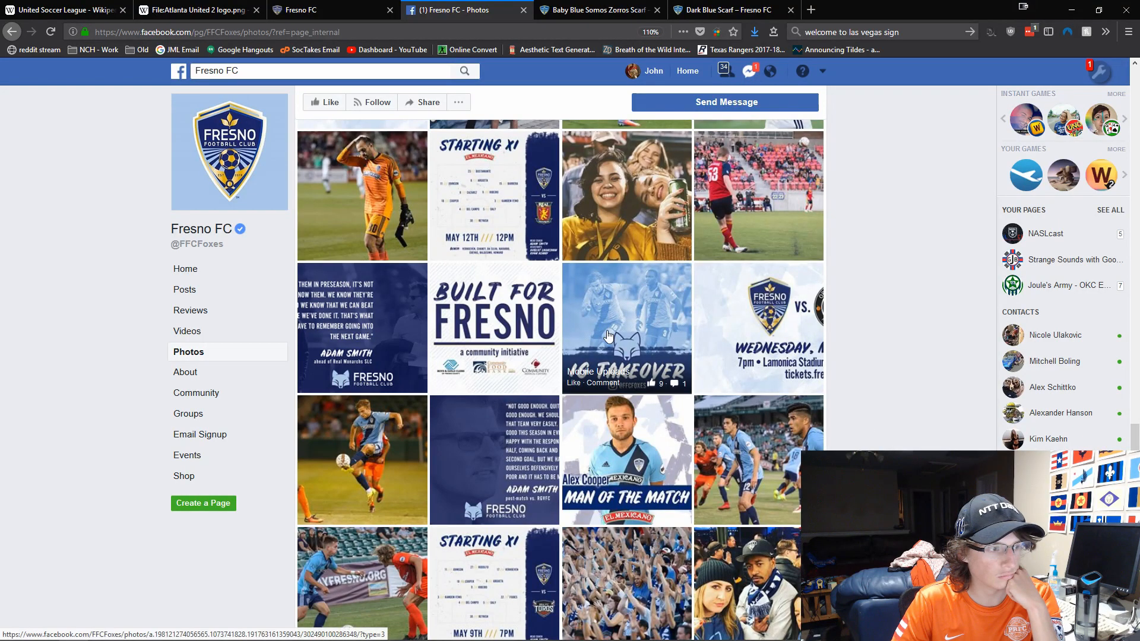
{"action": "left_click", "coordinate": [608, 336]}
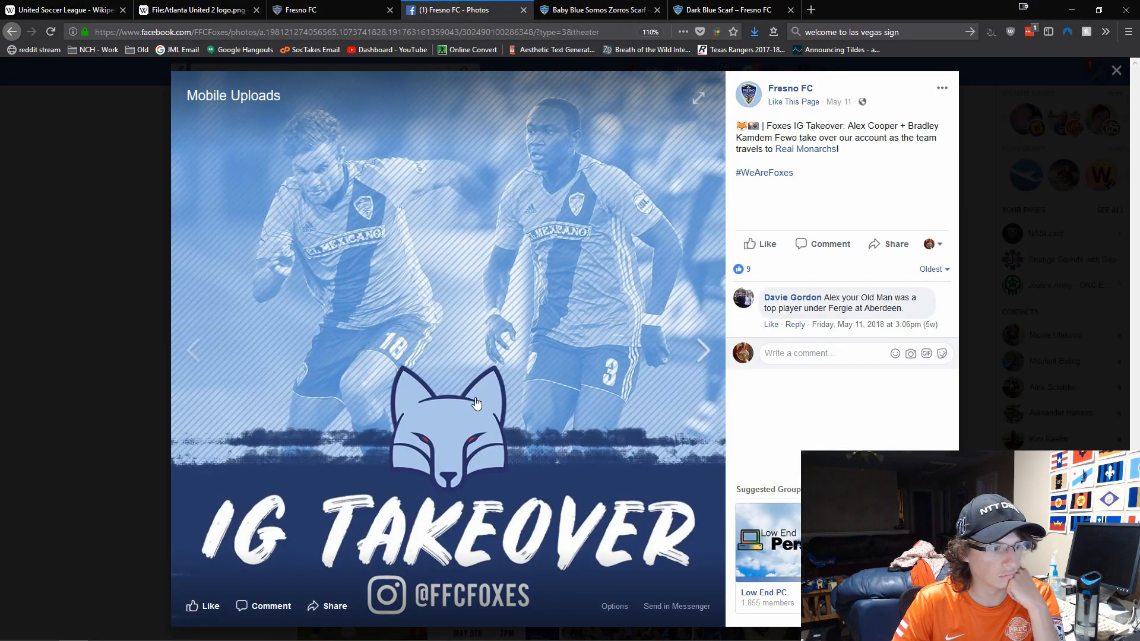
{"action": "left_click", "coordinate": [87, 465]}
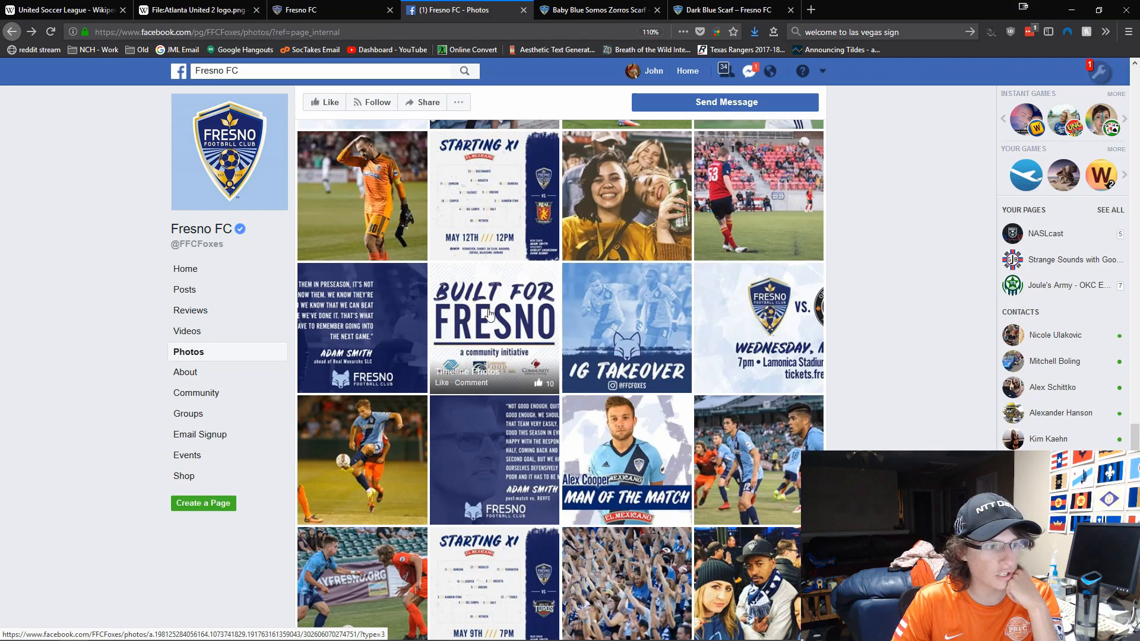
{"action": "left_click", "coordinate": [395, 304]}
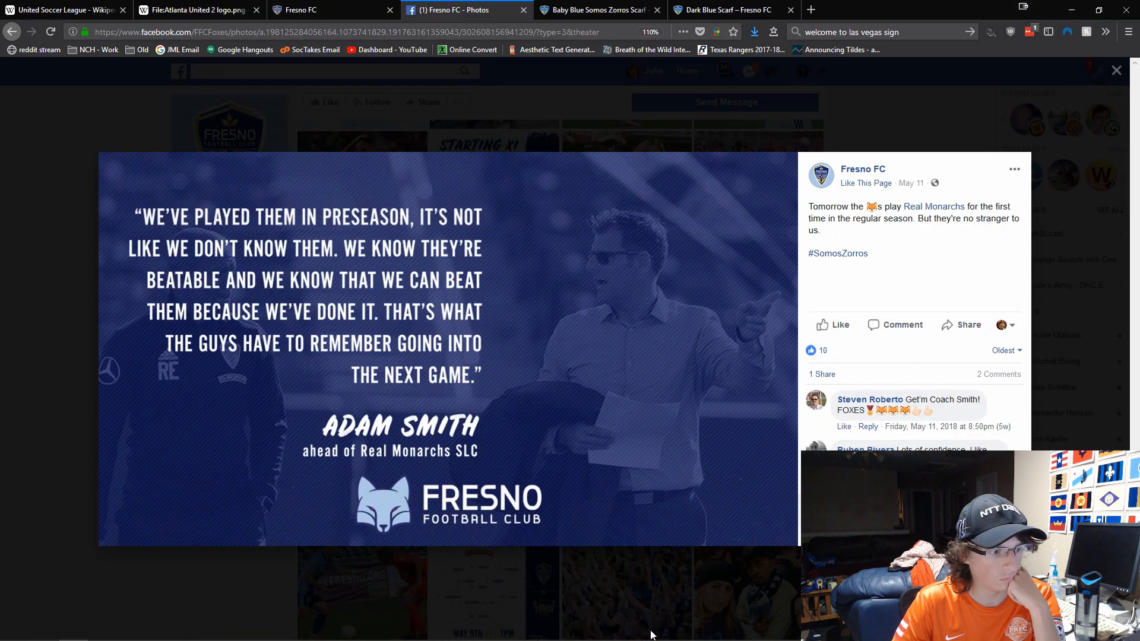
{"action": "key", "text": "Escape"}
Look through the older Facebook photos for merchandise and fox branding references
{"action": "scroll", "coordinate": [638, 383], "scroll_direction": "down", "scroll_amount": 5}
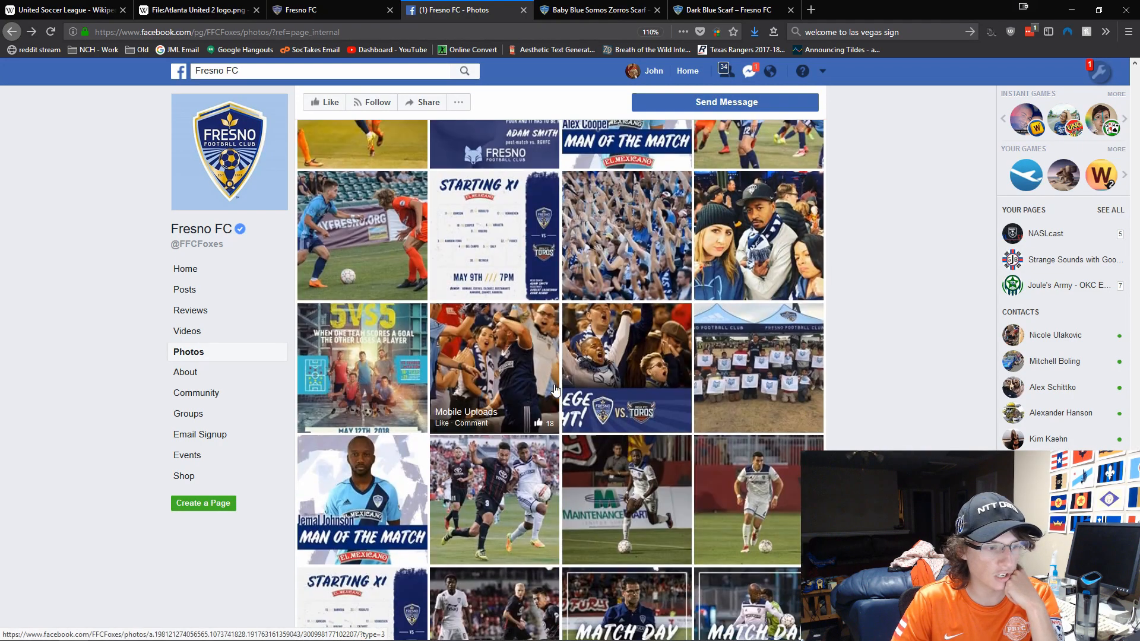
{"action": "scroll", "coordinate": [638, 383], "scroll_direction": "down", "scroll_amount": 15}
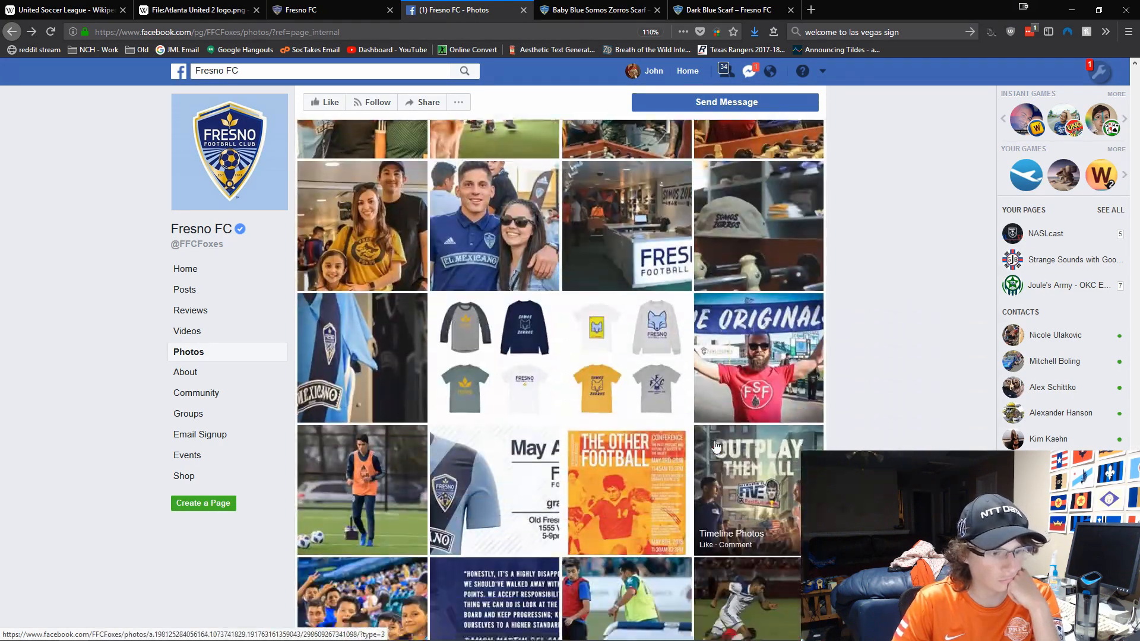
{"action": "scroll", "coordinate": [716, 445], "scroll_direction": "down", "scroll_amount": 15}
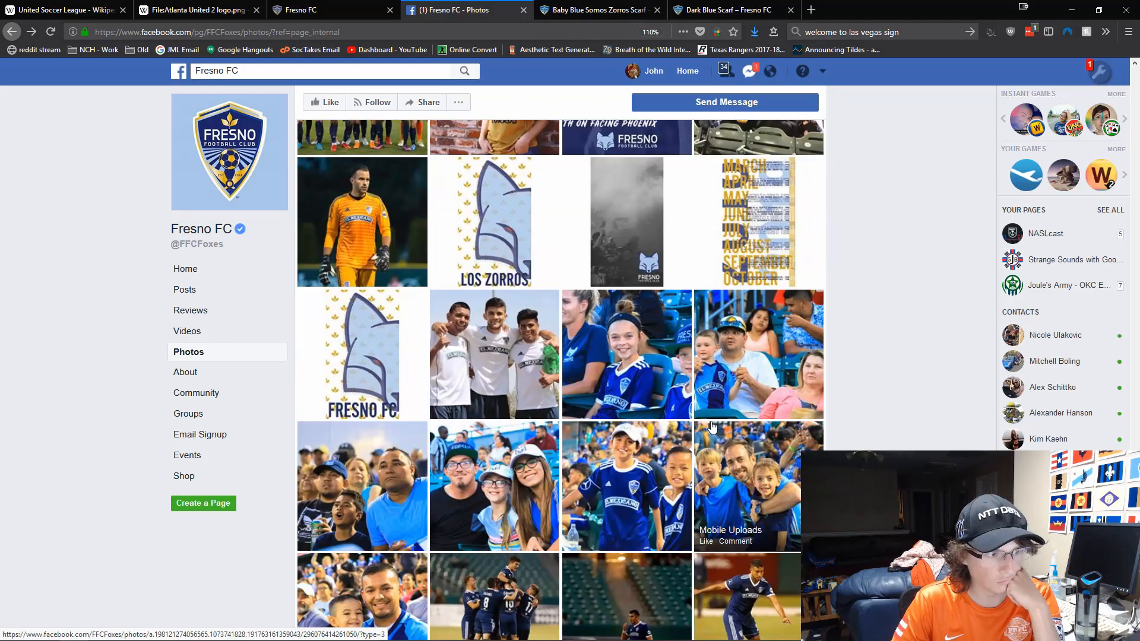
{"action": "scroll", "coordinate": [831, 386], "scroll_direction": "up", "scroll_amount": 10}
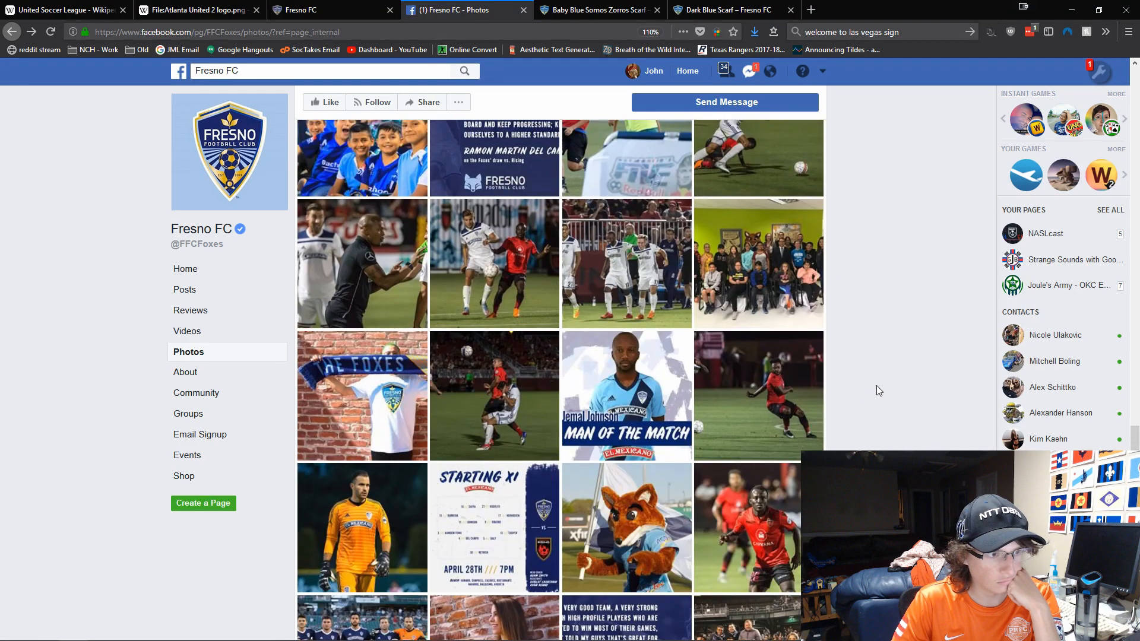
{"action": "scroll", "coordinate": [871, 386], "scroll_direction": "up", "scroll_amount": 15}
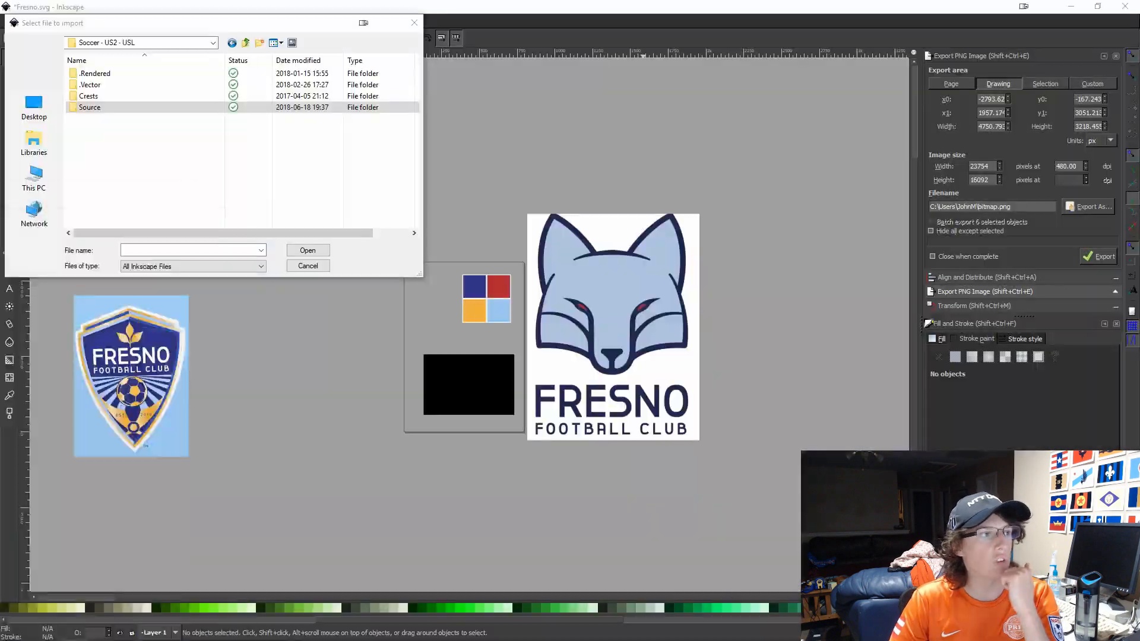
In Inkscape, cancel the file import and move the fox logo image a little farther from the page
{"action": "left_click", "coordinate": [407, 15]}
{"action": "left_click", "coordinate": [414, 22]}
{"action": "left_click_drag", "start_coordinate": [631, 264], "coordinate": [662, 261]}
{"action": "left_click", "coordinate": [747, 273]}
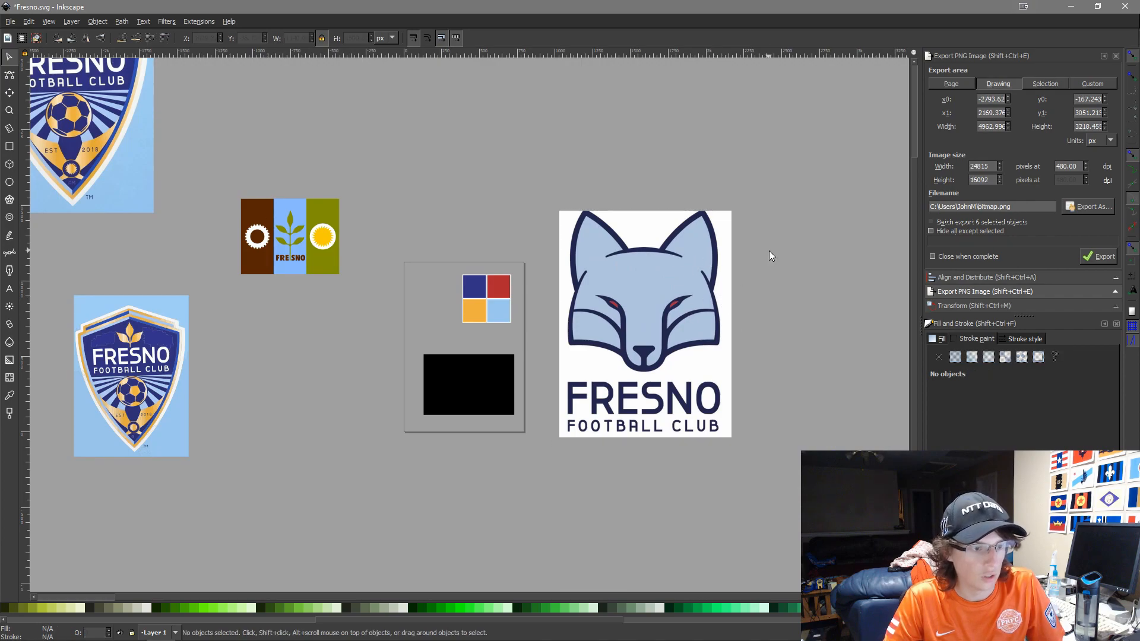
Launch Vector Magic and load Fox.jpg from the Fresno source folder
{"action": "key", "text": "alt+space"}
{"action": "type", "text": "vec"}
{"action": "key", "text": "Return"}
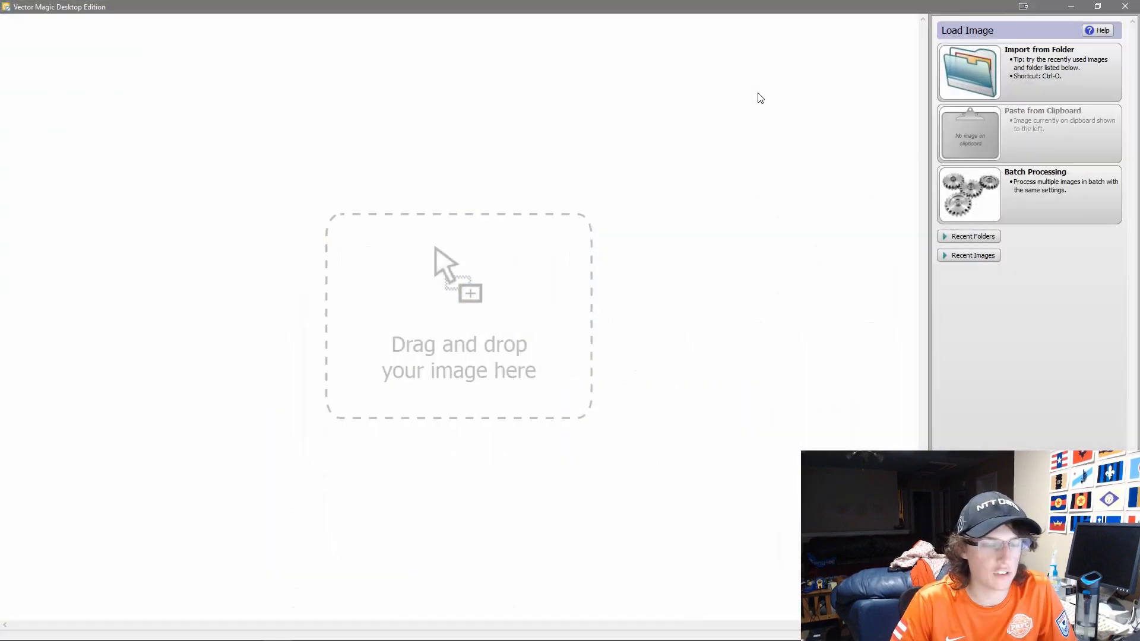
{"action": "left_click", "coordinate": [968, 56]}
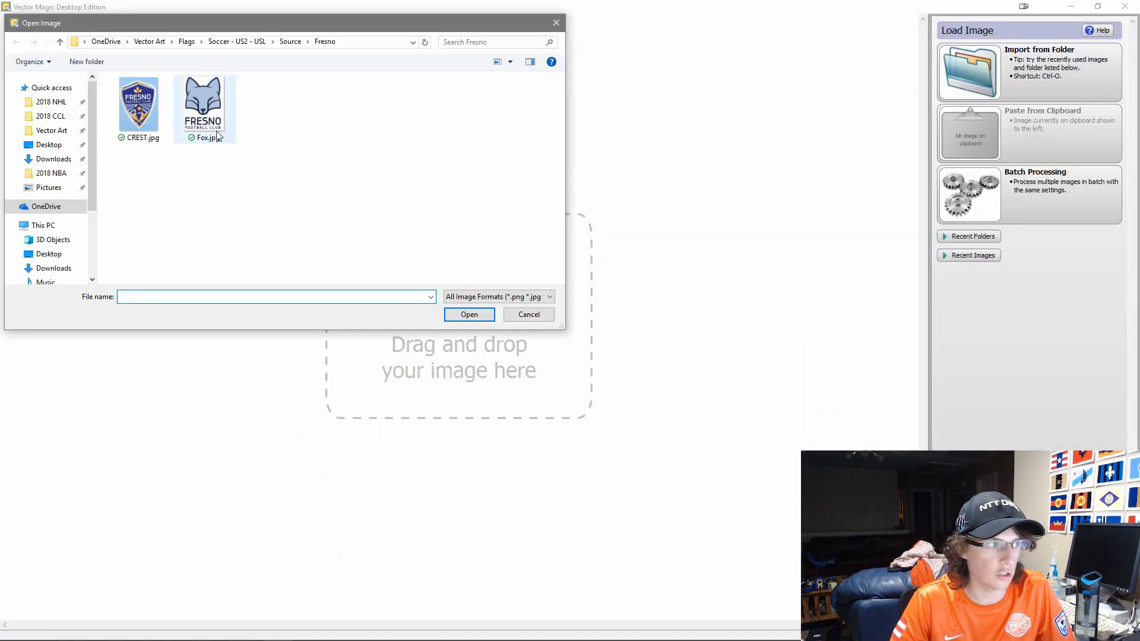
{"action": "double_click", "coordinate": [203, 104]}
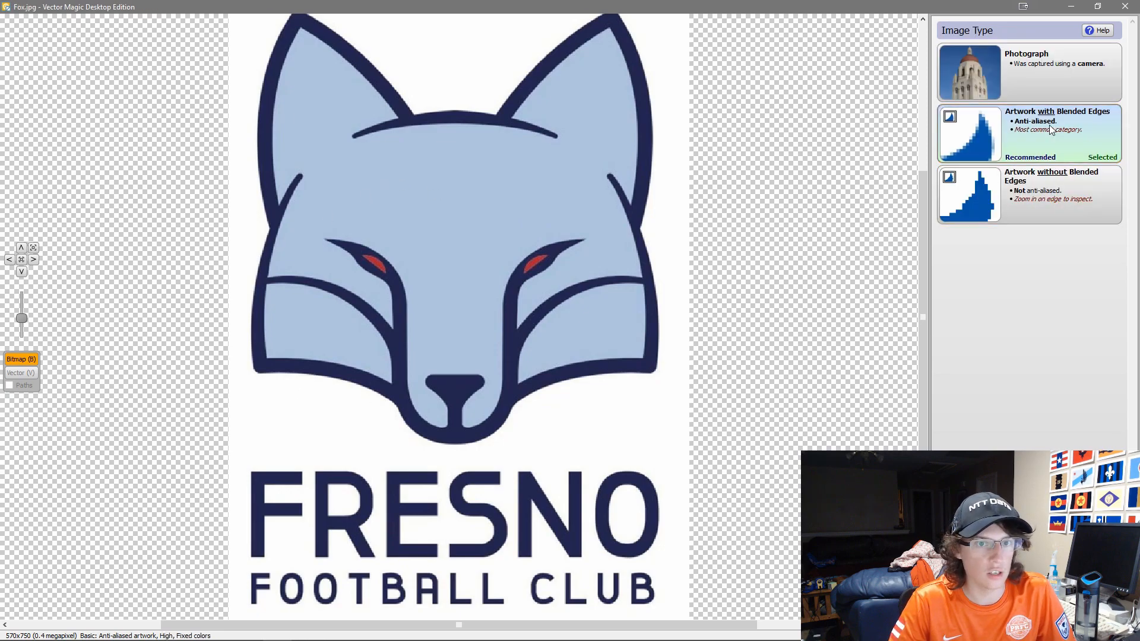
Set the image type to Artwork with Blended Edges at medium input quality and proceed to the palette selection
{"action": "left_click", "coordinate": [1024, 128]}
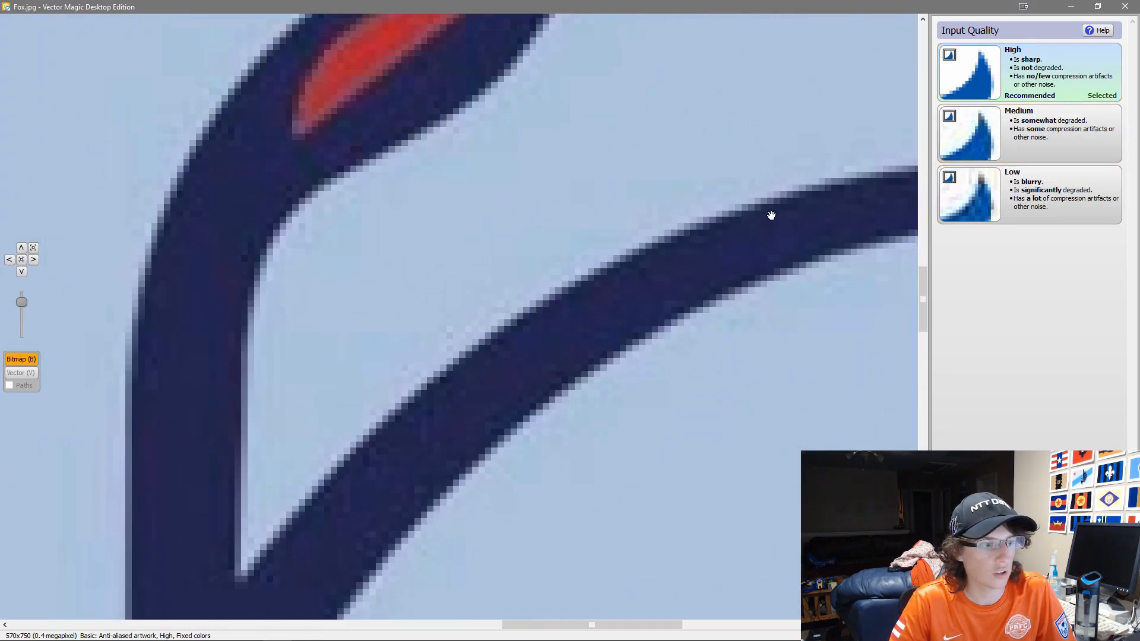
{"action": "left_click", "coordinate": [1051, 134]}
{"action": "left_click", "coordinate": [995, 112]}
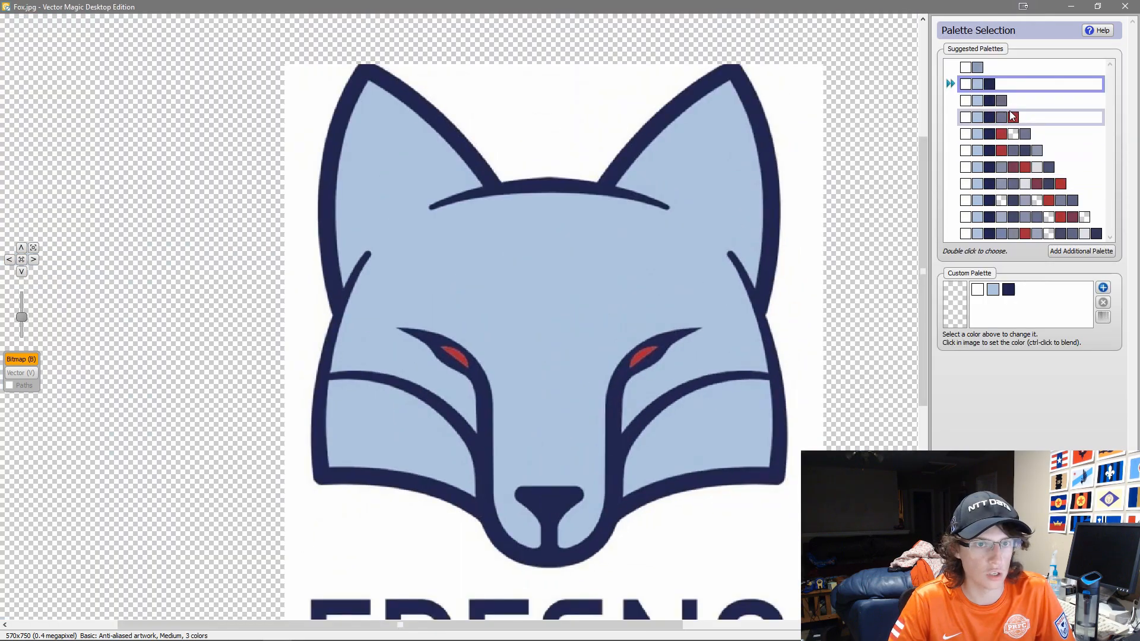
Choose the six-colour palette, reduce it to white, light blue, navy and red, and make the white transparent
{"action": "double_click", "coordinate": [1019, 135]}
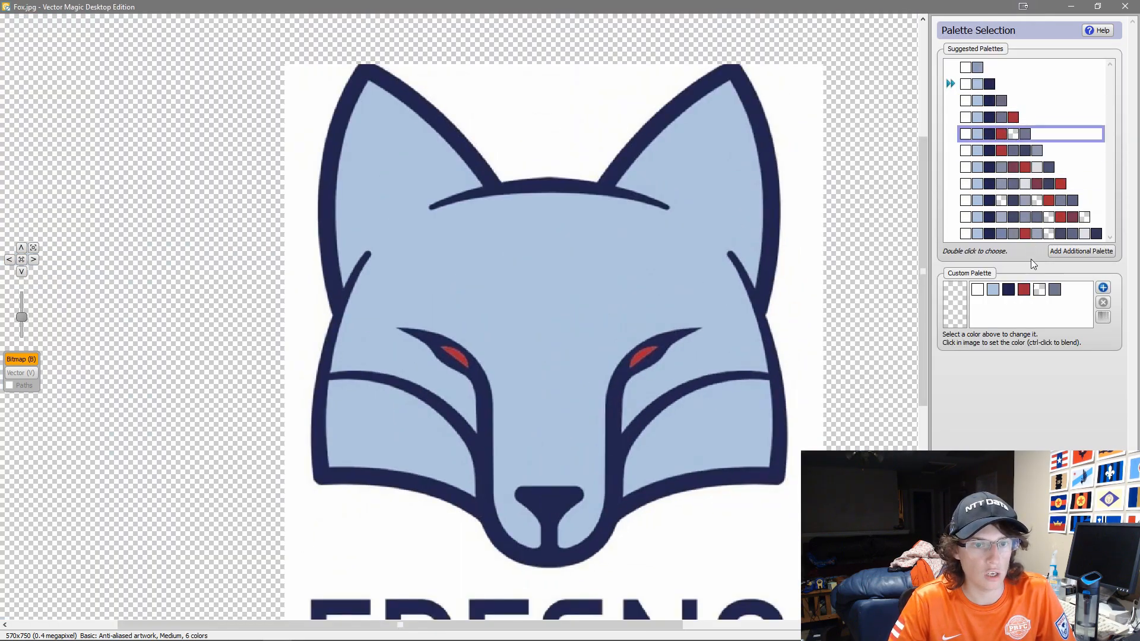
{"action": "left_click", "coordinate": [1102, 304]}
{"action": "left_click", "coordinate": [1101, 304]}
{"action": "left_click", "coordinate": [981, 292]}
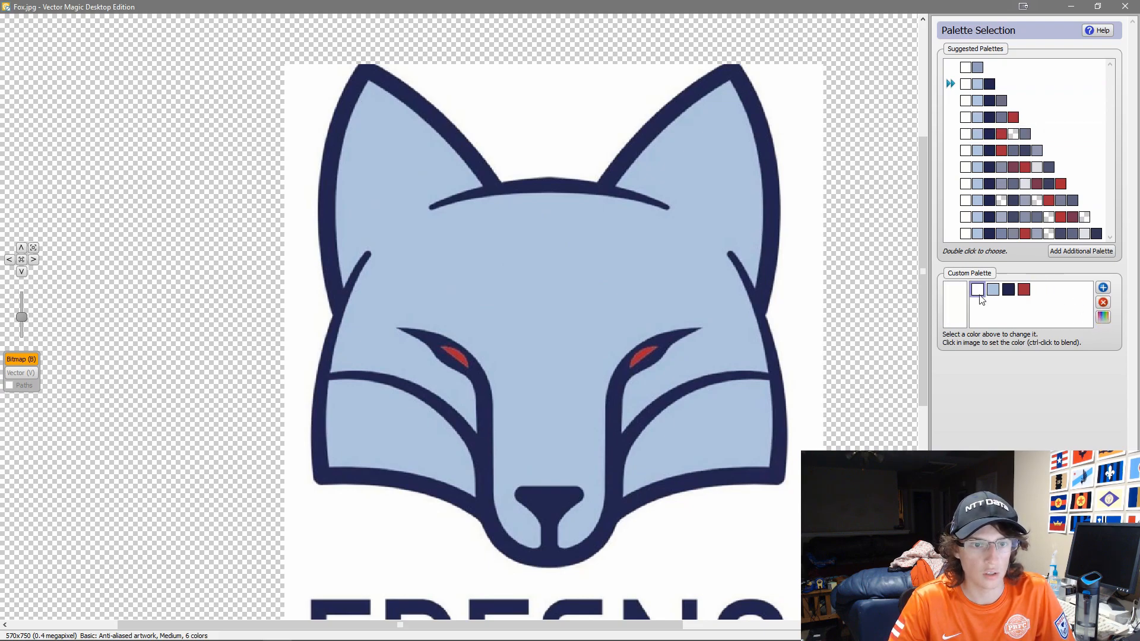
{"action": "left_click", "coordinate": [1103, 318]}
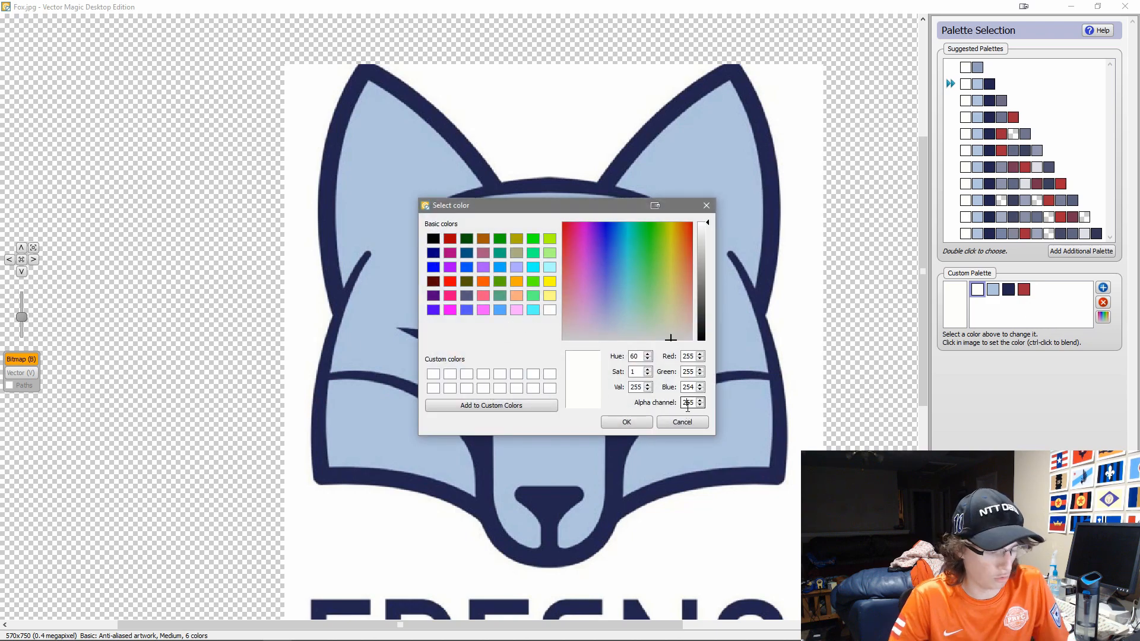
{"action": "key", "text": "Return"}
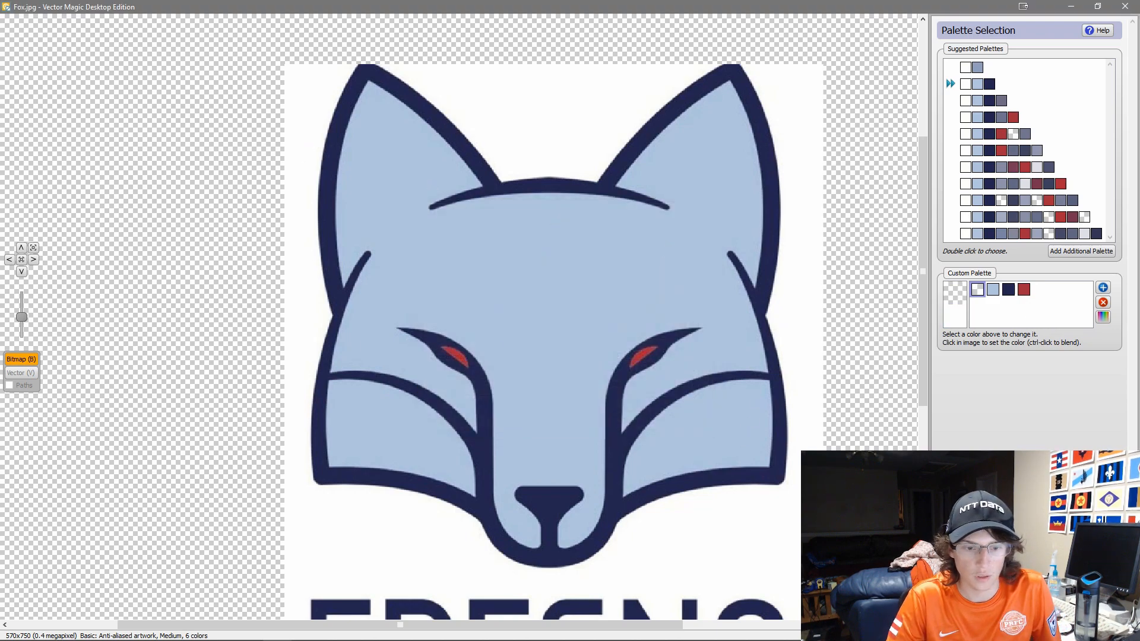
Start vectorizing the fox logo with the four-colour custom palette
{"action": "left_click", "coordinate": [1098, 619]}
{"action": "scroll", "coordinate": [783, 479], "scroll_direction": "down", "scroll_amount": 3}
{"action": "left_click_drag", "start_coordinate": [782, 476], "coordinate": [636, 303]}
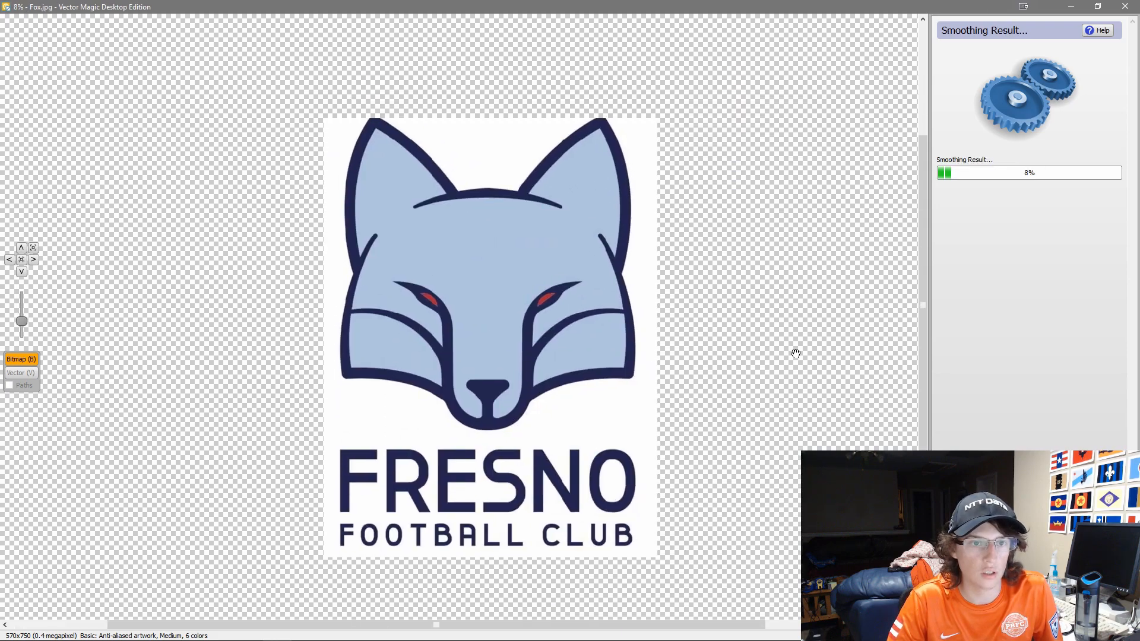
Remove the light-blue background shape around the fox and the lettering from the vectorized result
{"action": "left_click_drag", "start_coordinate": [469, 377], "coordinate": [550, 339]}
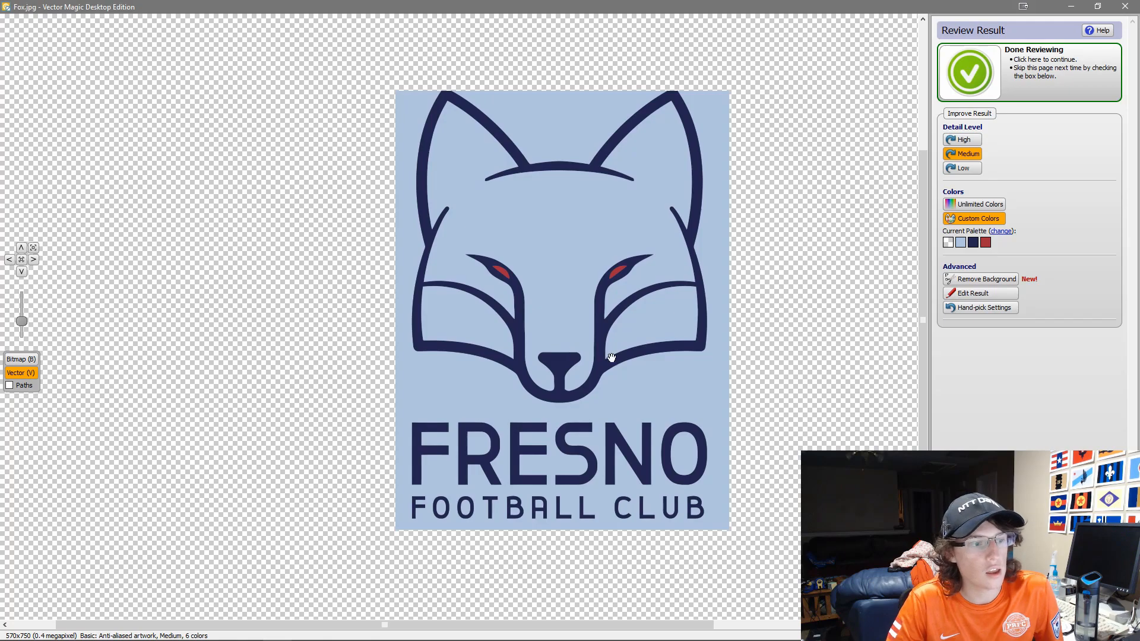
{"action": "left_click", "coordinate": [982, 279]}
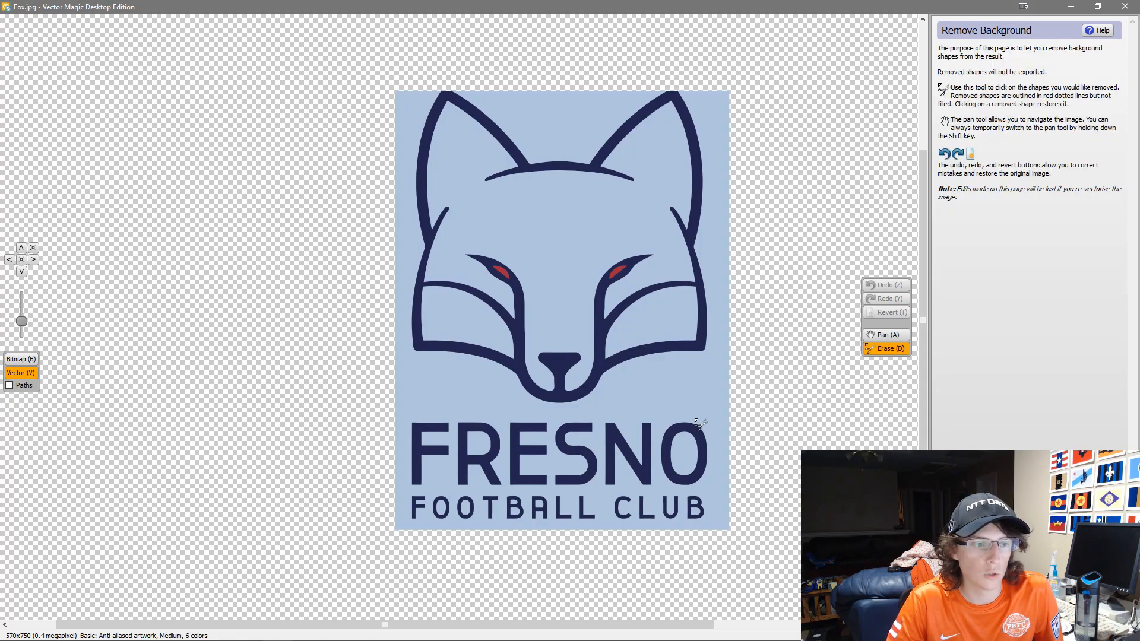
{"action": "left_click", "coordinate": [699, 398]}
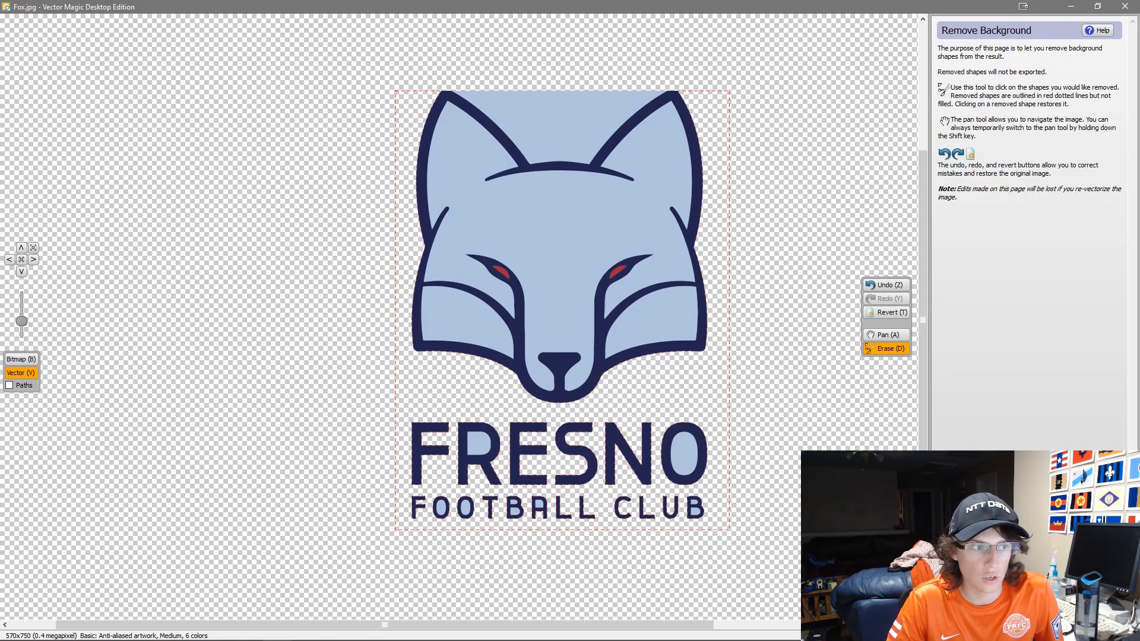
{"action": "scroll", "coordinate": [504, 126], "scroll_direction": "up", "scroll_amount": 2}
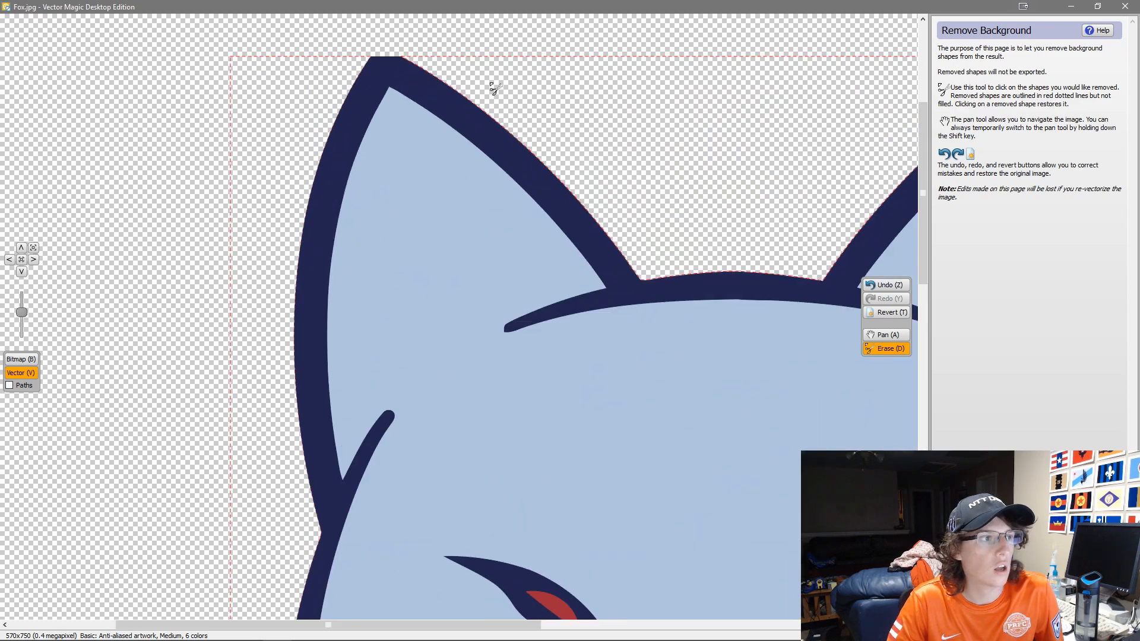
{"action": "scroll", "coordinate": [744, 430], "scroll_direction": "down", "scroll_amount": 2}
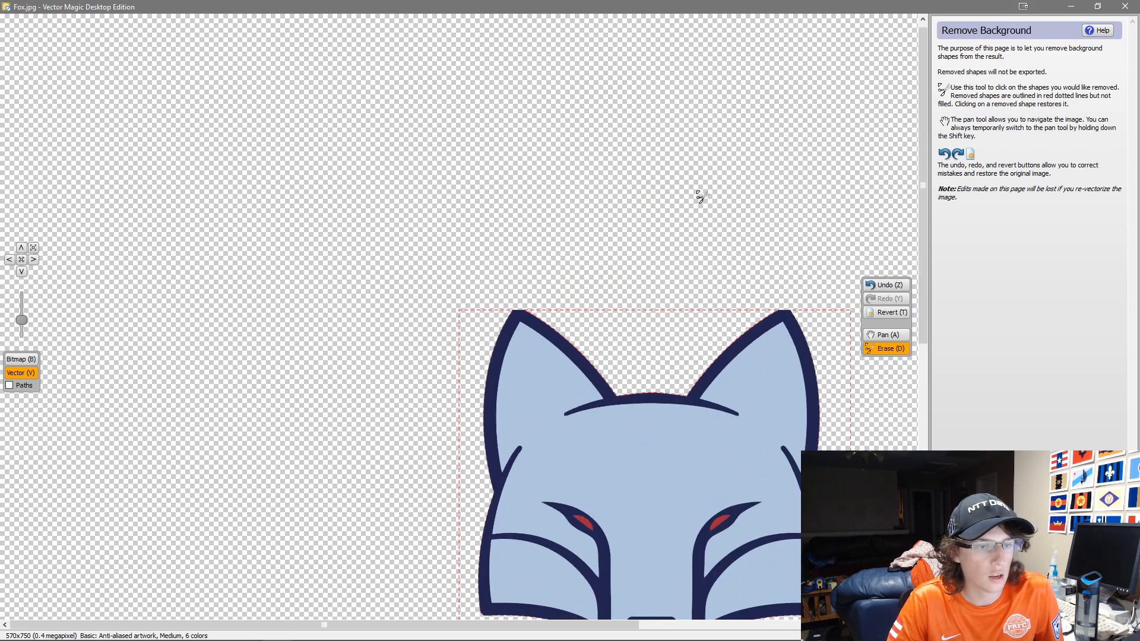
{"action": "left_click", "coordinate": [1092, 627]}
{"action": "scroll", "coordinate": [782, 529], "scroll_direction": "down", "scroll_amount": 3}
{"action": "left_click_drag", "start_coordinate": [738, 551], "coordinate": [727, 407]}
{"action": "scroll", "coordinate": [676, 389], "scroll_direction": "up", "scroll_amount": 3}
{"action": "scroll", "coordinate": [675, 390], "scroll_direction": "up", "scroll_amount": 1}
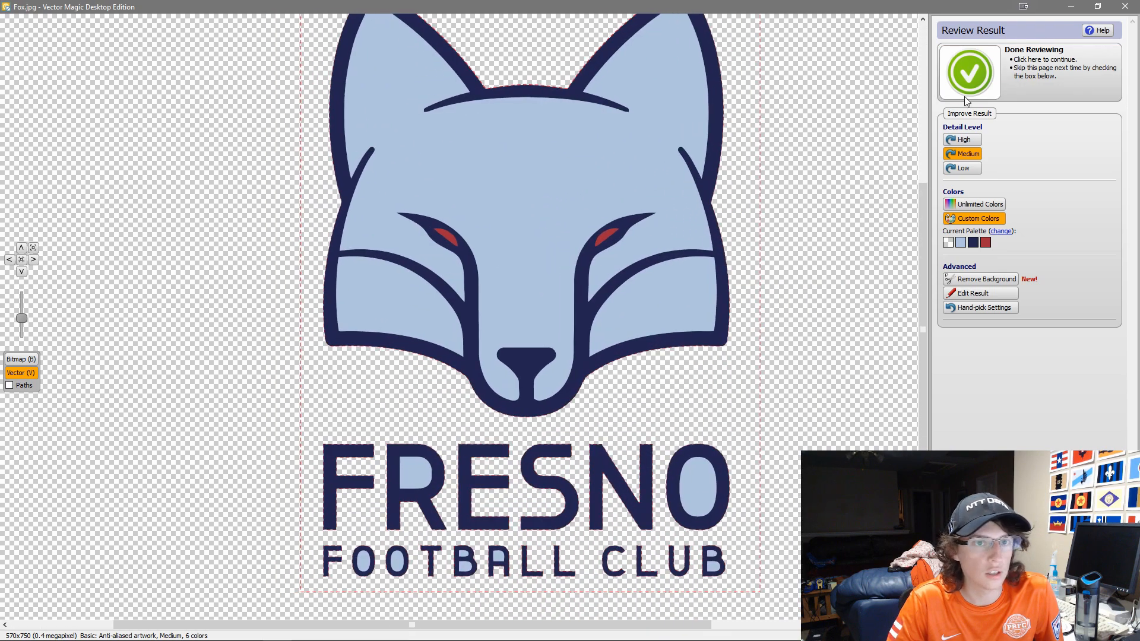
Finish reviewing and save the vectorized logo as Fox.svg in Scalable Vector Graphics format in the Fresno source folder
{"action": "left_click", "coordinate": [974, 80]}
{"action": "key", "text": "ctrl+s"}
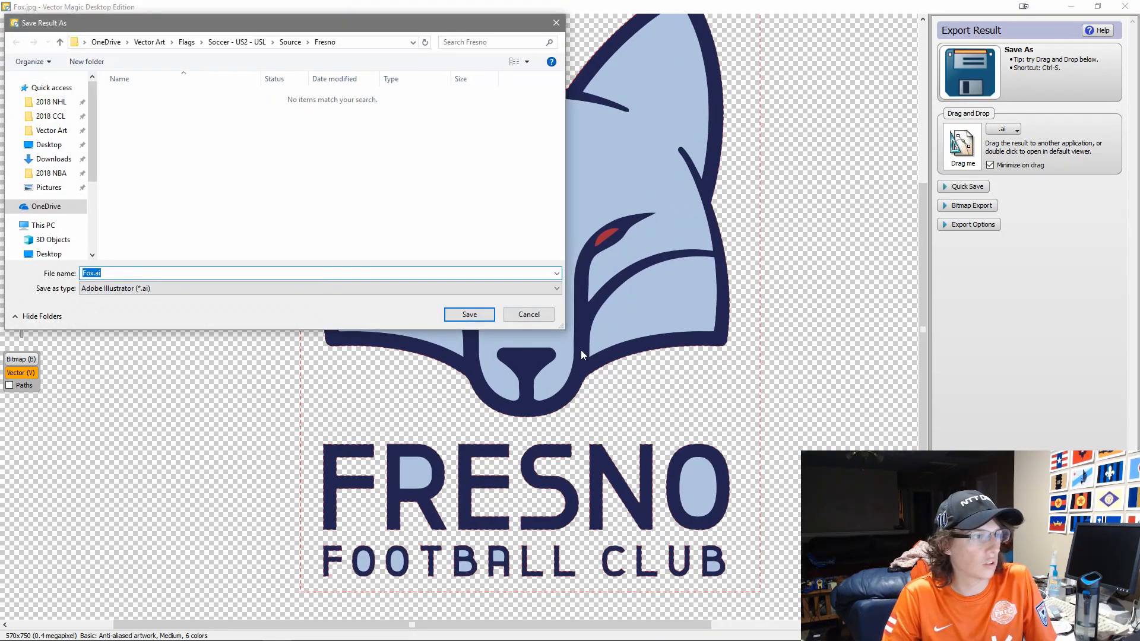
{"action": "left_click", "coordinate": [316, 294]}
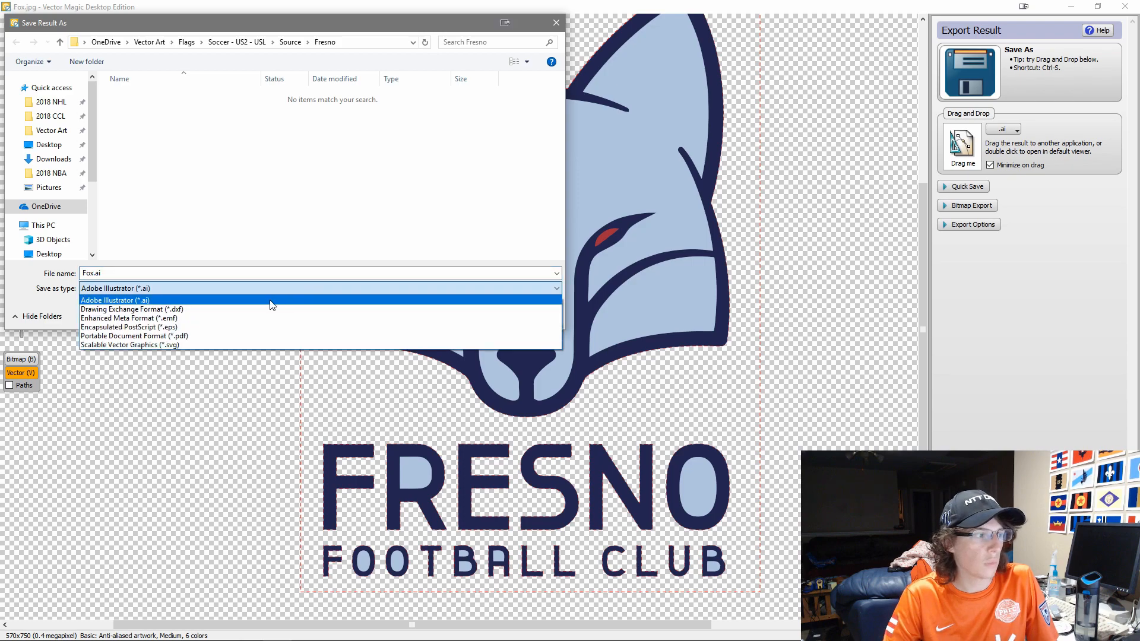
{"action": "left_click", "coordinate": [243, 346]}
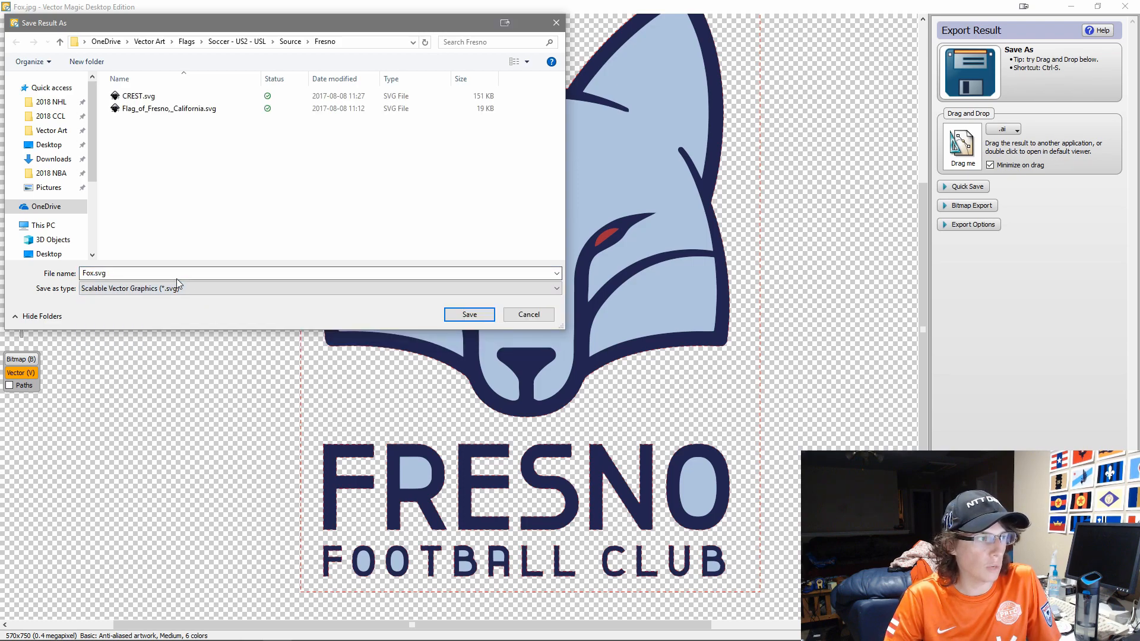
{"action": "left_click", "coordinate": [467, 314]}
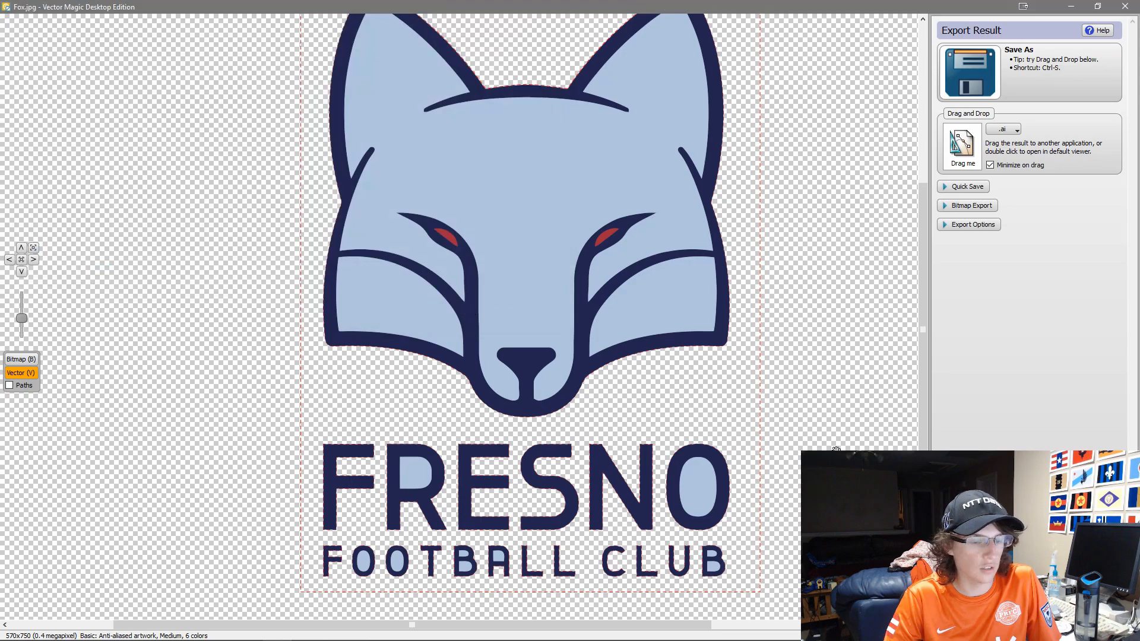
Switch back to Inkscape, import Fox.svg, place it beside the page below the city flag and ungroup it
{"action": "left_click", "coordinate": [1137, 4]}
{"action": "left_click_drag", "start_coordinate": [556, 288], "coordinate": [658, 261]}
{"action": "scroll", "coordinate": [658, 261], "scroll_direction": "up", "scroll_amount": 2}
{"action": "key", "text": "ctrl+i"}
{"action": "double_click", "coordinate": [95, 118]}
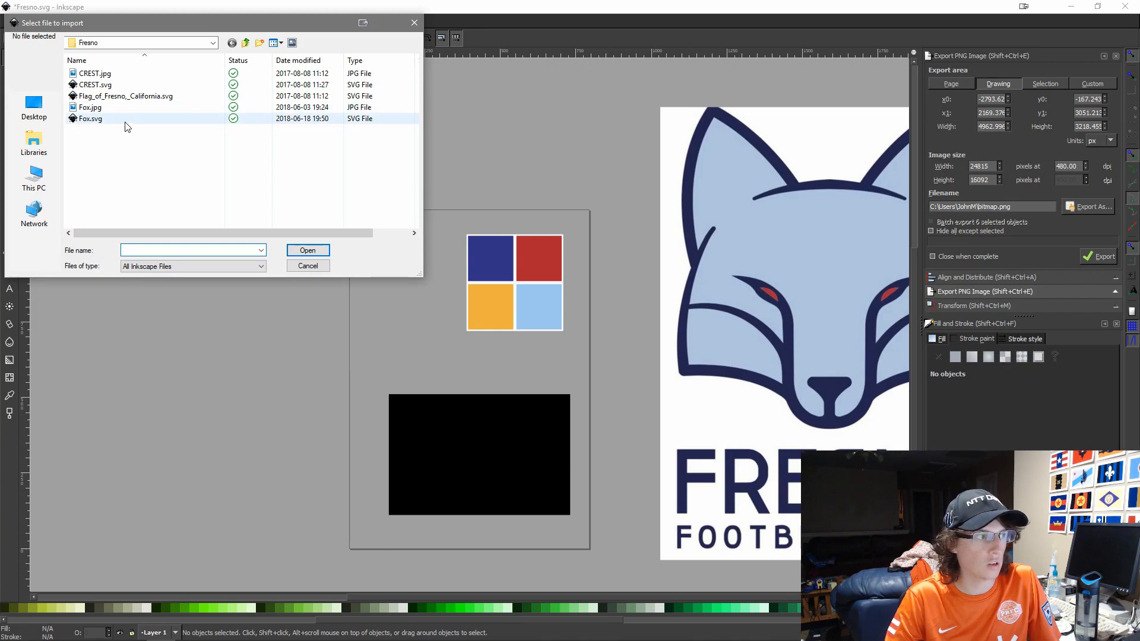
{"action": "left_click_drag", "start_coordinate": [409, 247], "coordinate": [254, 422]}
{"action": "key", "text": "ctrl+shift+g"}
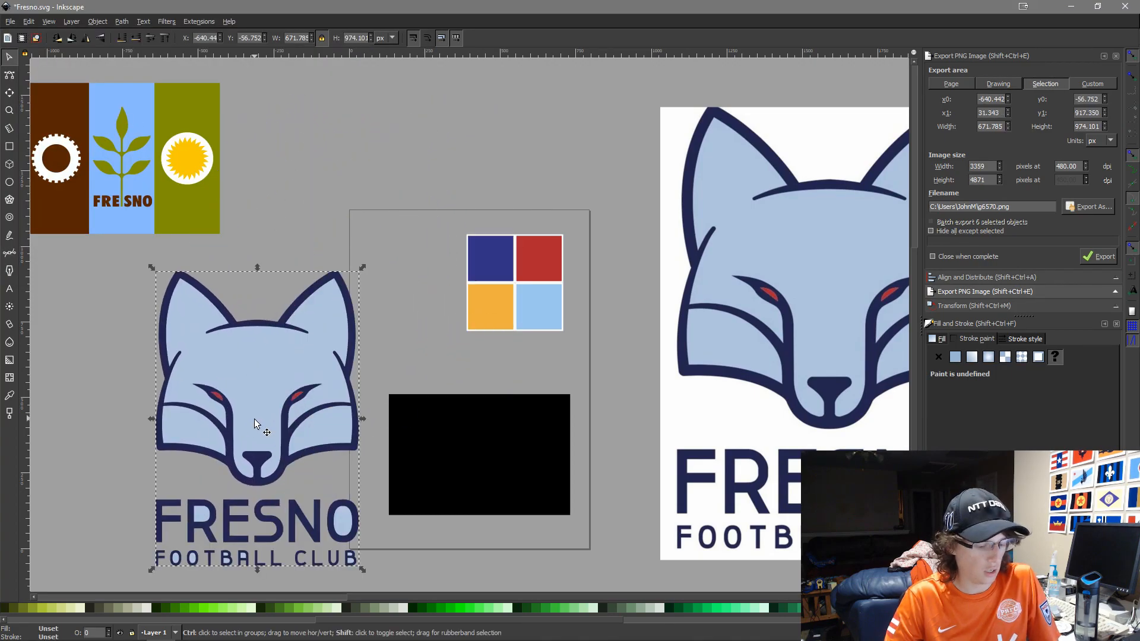
Delete the FRESNO FOOTBALL CLUB lettering below the imported vector fox head
{"action": "left_click", "coordinate": [454, 325]}
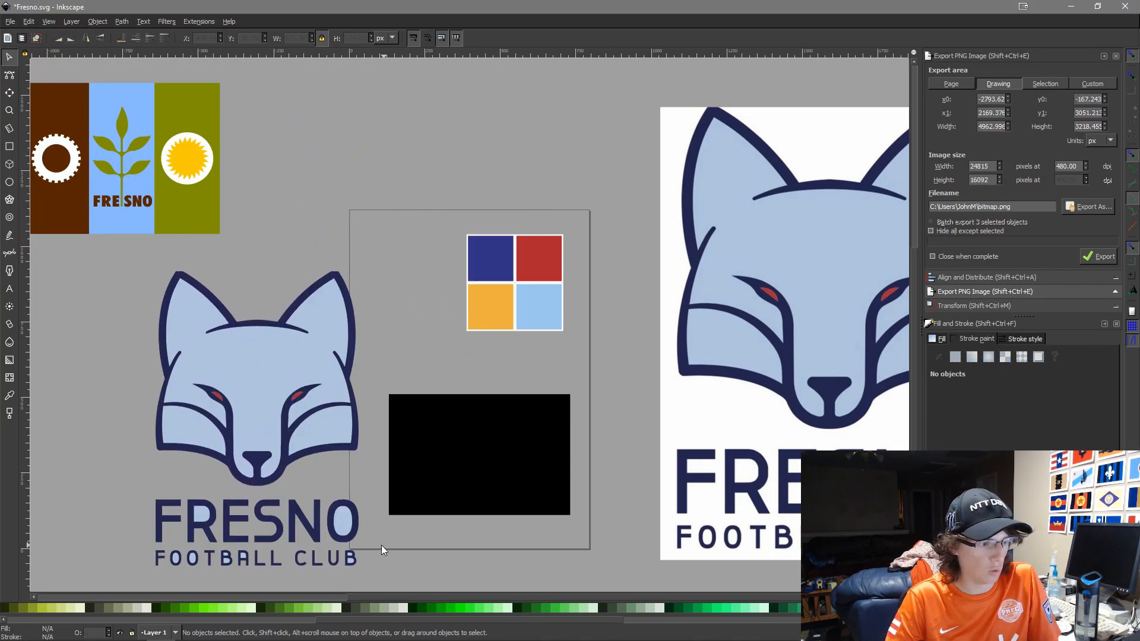
{"action": "left_click", "coordinate": [340, 529]}
{"action": "left_click_drag", "start_coordinate": [402, 565], "coordinate": [132, 496]}
{"action": "left_click", "coordinate": [275, 418]}
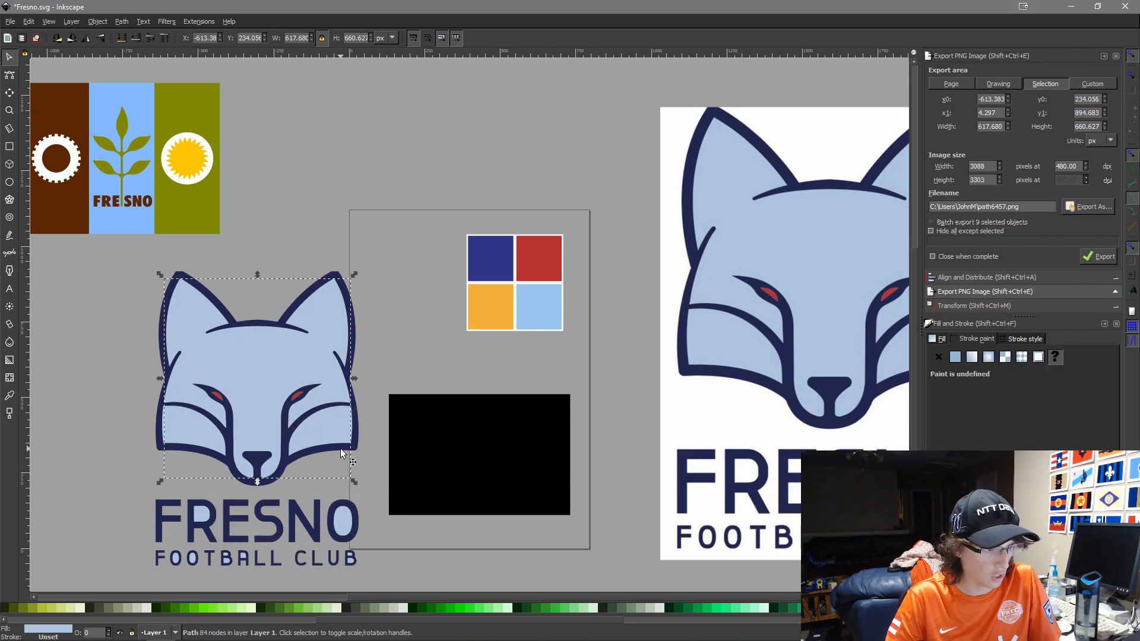
{"action": "left_click", "coordinate": [369, 461]}
{"action": "scroll", "coordinate": [373, 463], "scroll_direction": "down", "scroll_amount": 2}
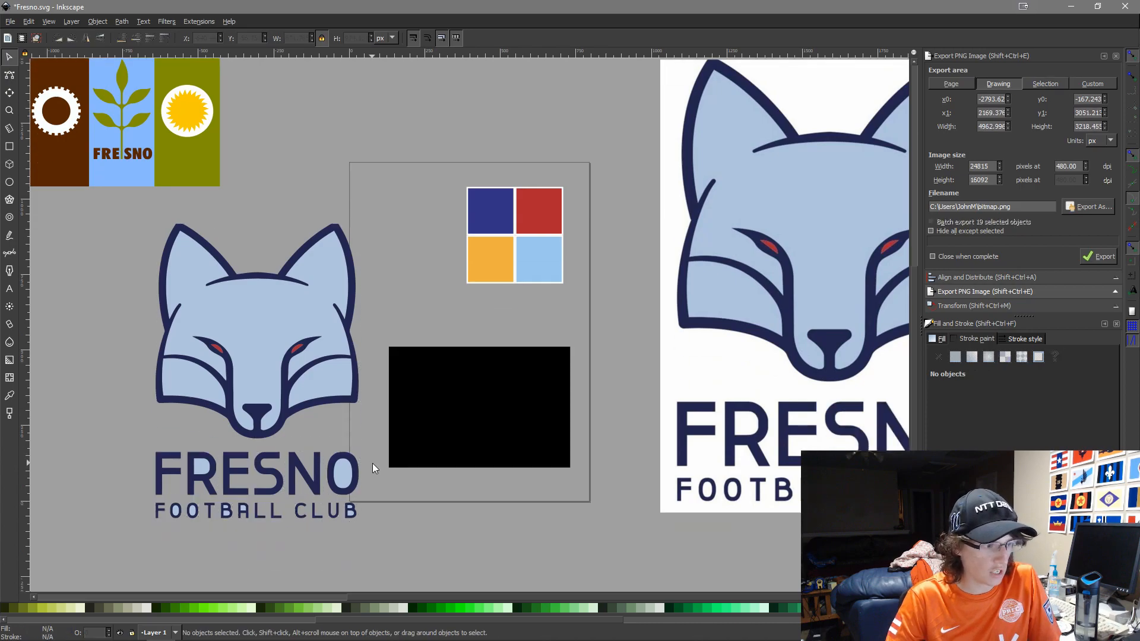
{"action": "mouse_move", "coordinate": [381, 547]}
{"action": "left_mouse_down"}
{"action": "mouse_move", "coordinate": [155, 470]}
{"action": "mouse_move", "coordinate": [144, 446]}
{"action": "left_mouse_up"}
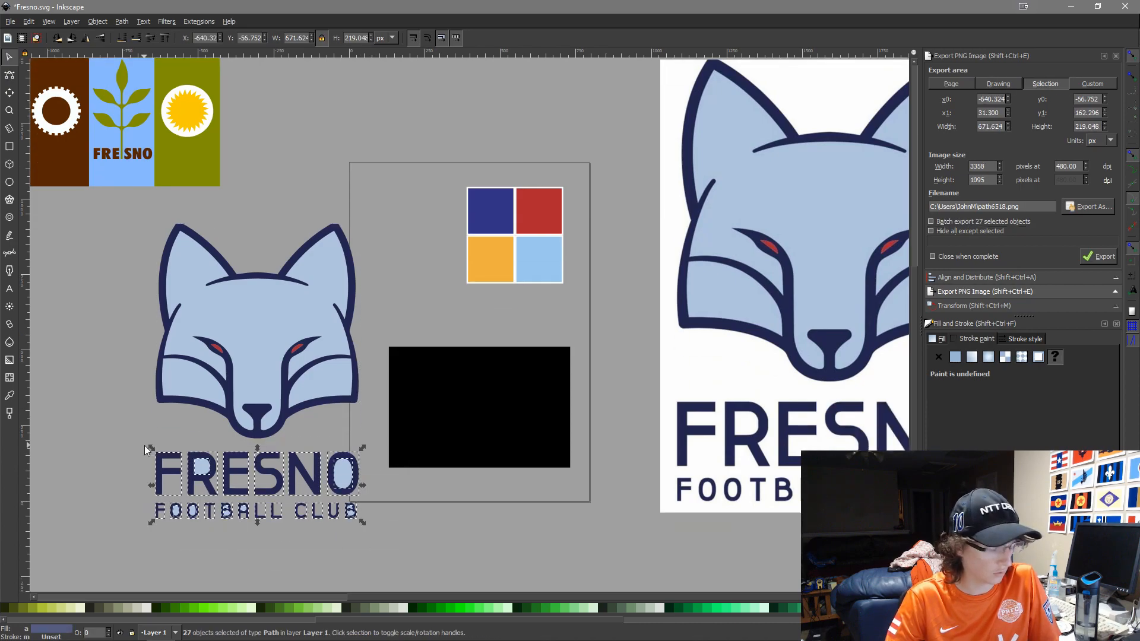
{"action": "key", "text": "Delete"}
Group all the remaining shapes of the vector fox head into one object
{"action": "scroll", "coordinate": [320, 408], "scroll_direction": "up", "scroll_amount": 2, "text": "ctrl"}
{"action": "left_click_drag", "start_coordinate": [348, 478], "coordinate": [308, 138]}
{"action": "scroll", "coordinate": [425, 256], "scroll_direction": "down", "scroll_amount": 4, "text": "ctrl"}
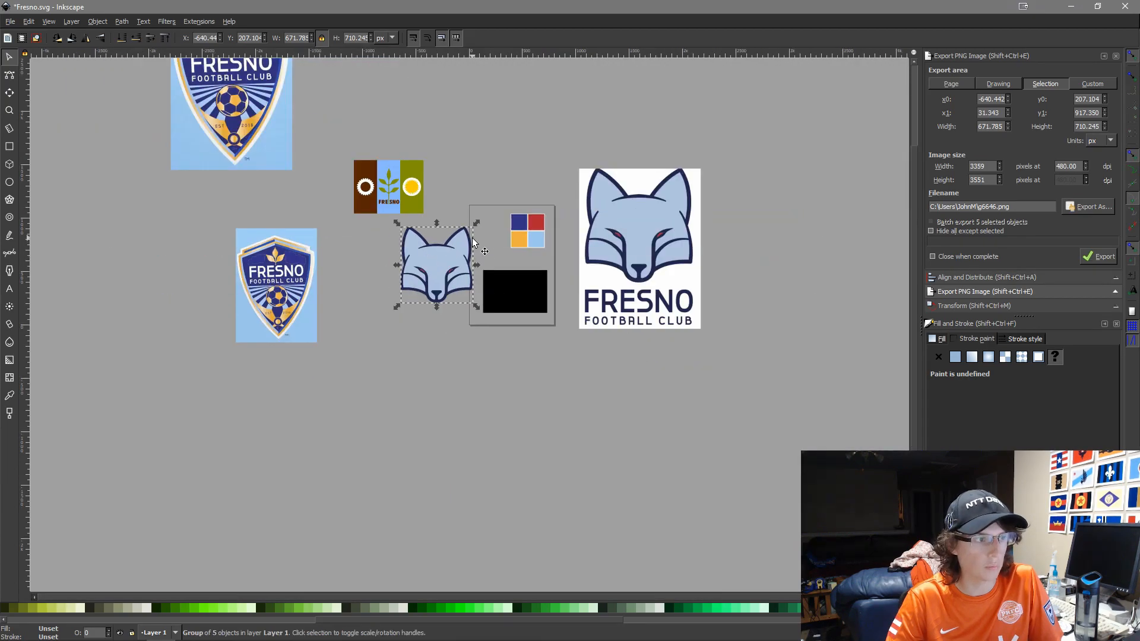
Ungroup the smaller vectorized Fresno crest and inspect its leaf emblem and lettering up close
{"action": "scroll", "coordinate": [432, 187], "scroll_direction": "up", "scroll_amount": 2, "text": "ctrl"}
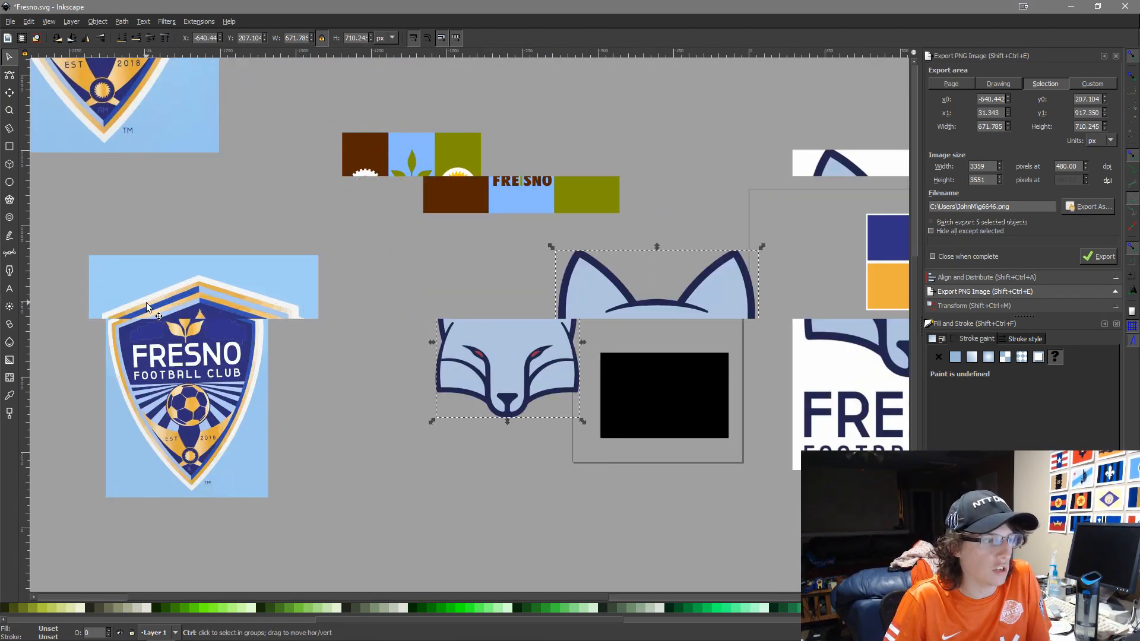
{"action": "scroll", "coordinate": [147, 302], "scroll_direction": "up", "scroll_amount": 7, "text": "ctrl"}
{"action": "left_click", "coordinate": [539, 415]}
{"action": "scroll", "coordinate": [540, 415], "scroll_direction": "down", "scroll_amount": 3, "text": "ctrl"}
{"action": "left_click_drag", "start_coordinate": [540, 415], "coordinate": [523, 374]}
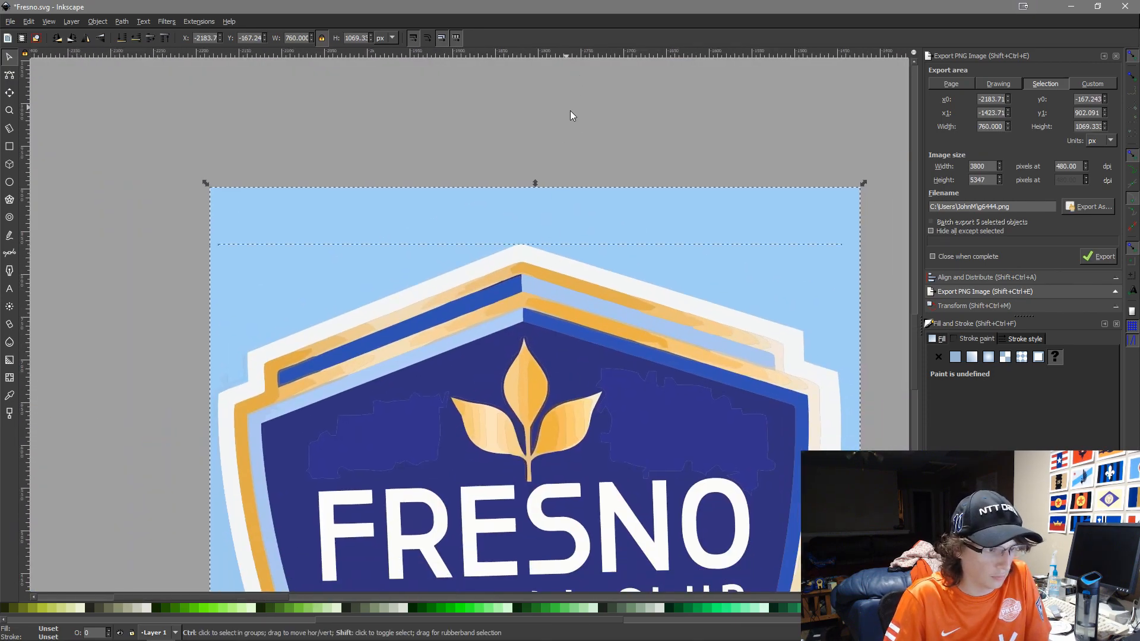
{"action": "key", "text": "ctrl+shift+g"}
{"action": "left_click", "coordinate": [579, 132]}
{"action": "scroll", "coordinate": [586, 373], "scroll_direction": "up", "scroll_amount": 5, "text": "ctrl"}
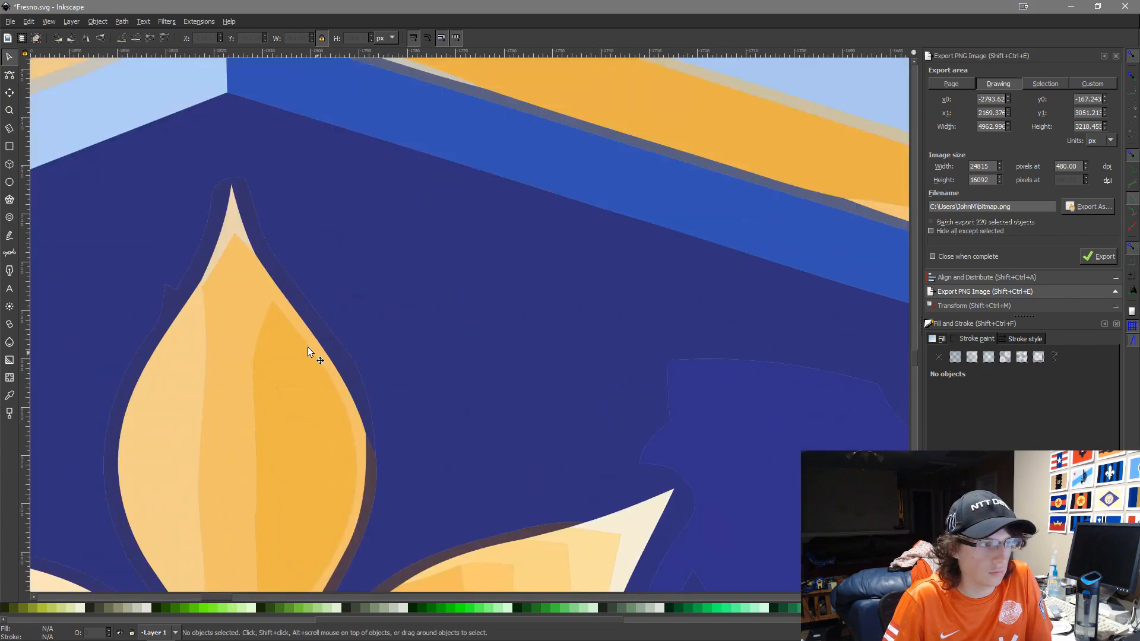
{"action": "scroll", "coordinate": [263, 253], "scroll_direction": "down", "scroll_amount": 4}
{"action": "left_click_drag", "start_coordinate": [414, 364], "coordinate": [522, 215]}
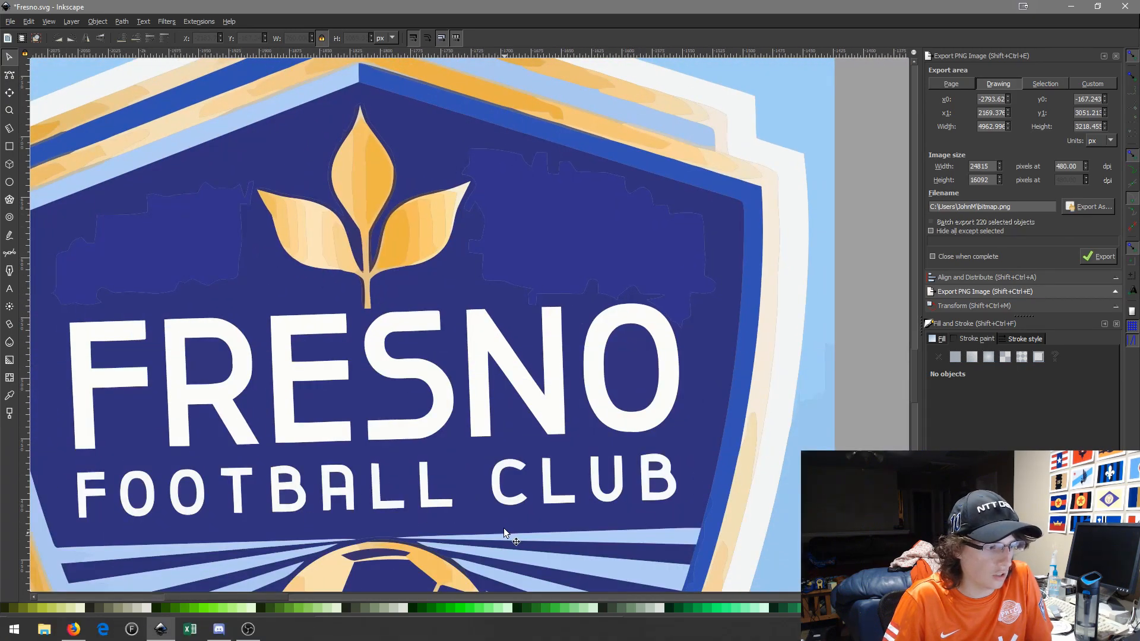
Launch Vector Magic and load CREST.jpg from the Fresno source folder
{"action": "key", "text": "alt+space"}
{"action": "key", "text": "Return"}
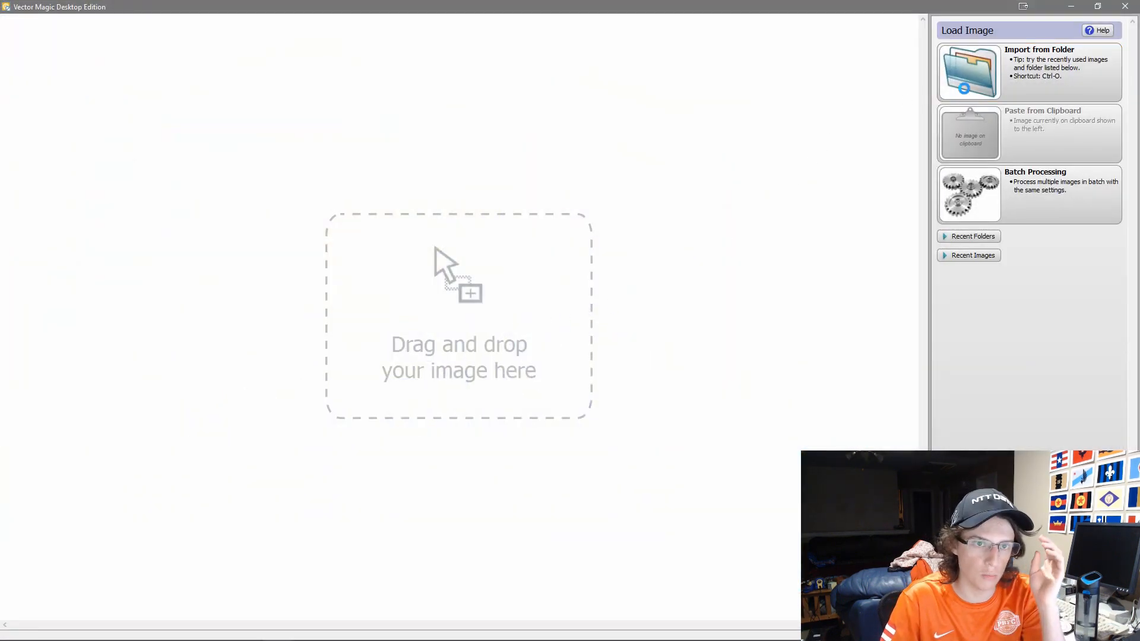
{"action": "key", "text": "ctrl+o"}
{"action": "double_click", "coordinate": [113, 114]}
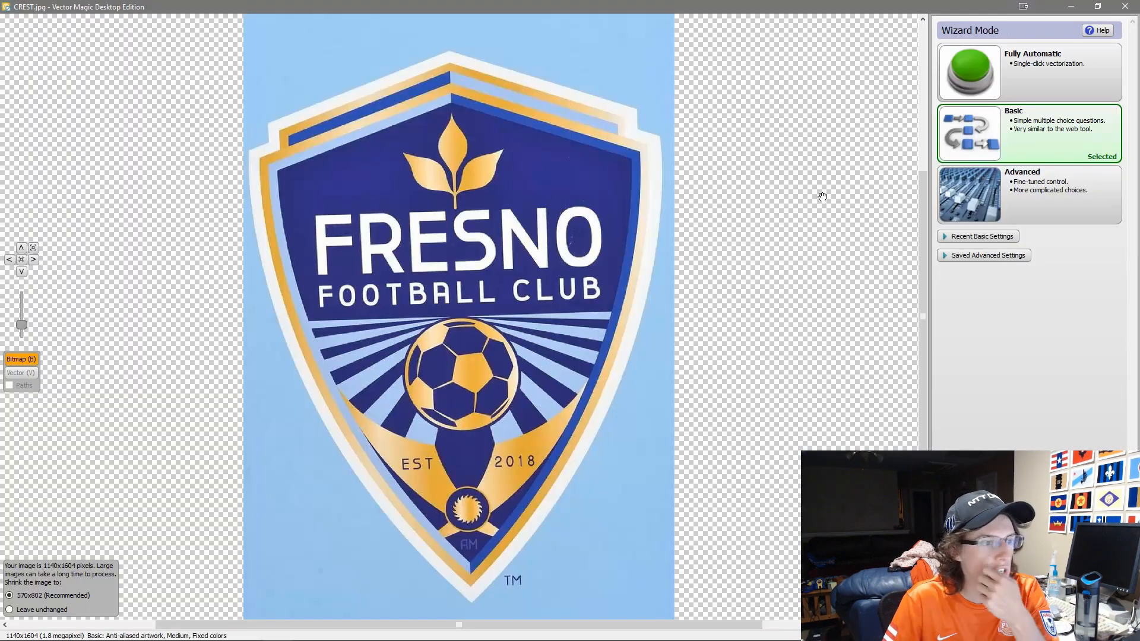
Choose the Basic wizard, Artwork with Blended Edges and medium input quality for the crest image
{"action": "left_click", "coordinate": [1001, 147]}
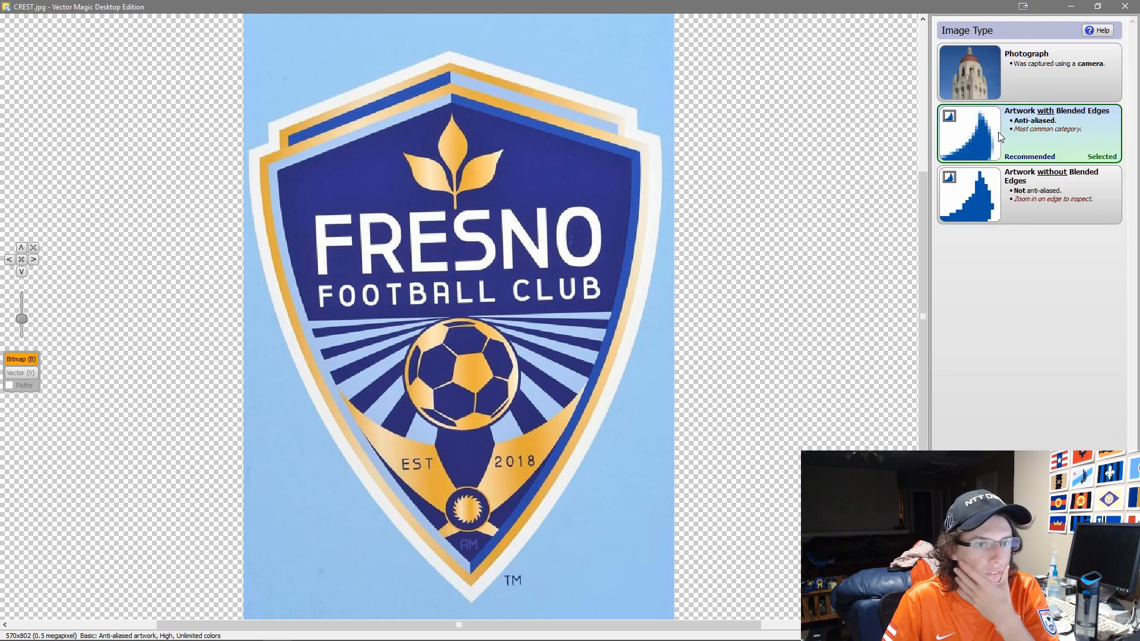
{"action": "left_click", "coordinate": [998, 133]}
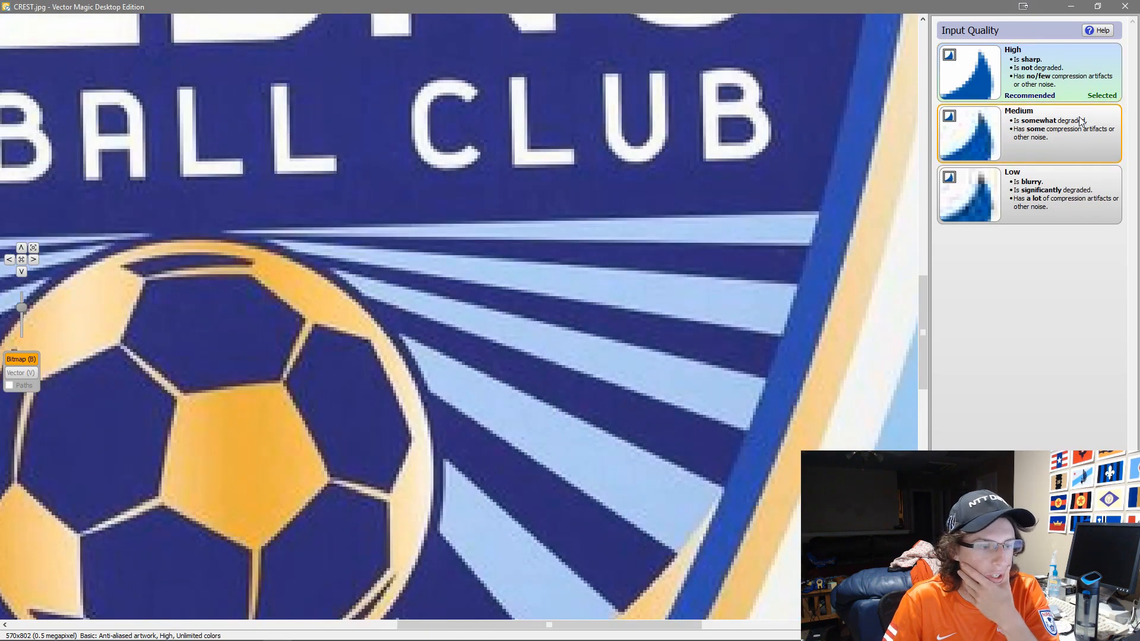
{"action": "left_click", "coordinate": [1080, 125]}
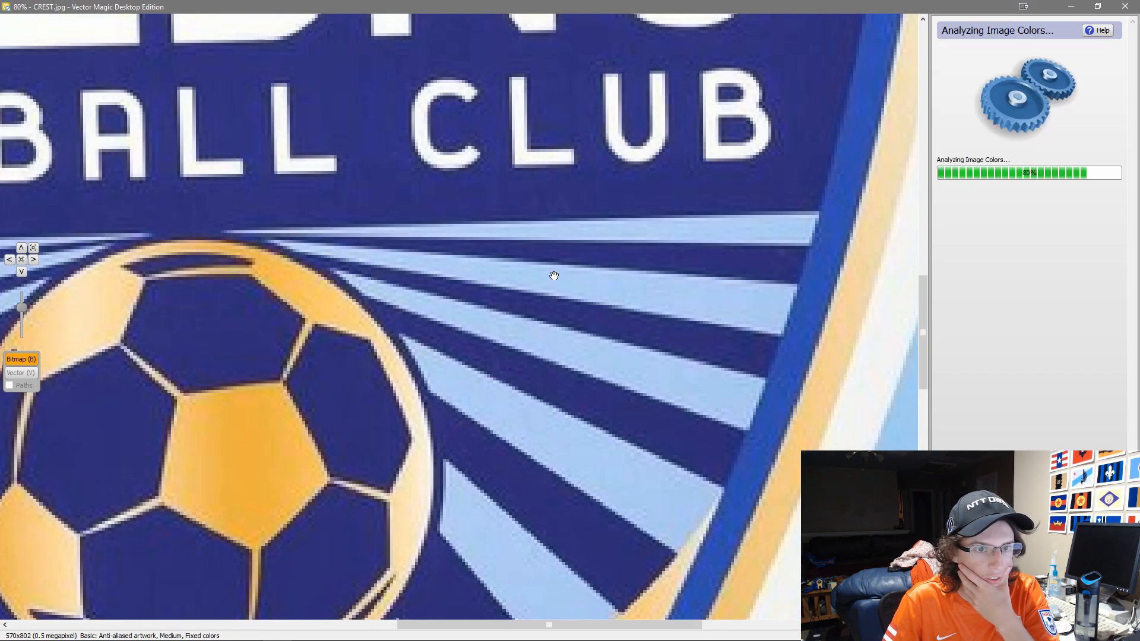
Choose the five-colour palette of light blue, navy, white, gold and blue, and vectorize the crest
{"action": "double_click", "coordinate": [1002, 105]}
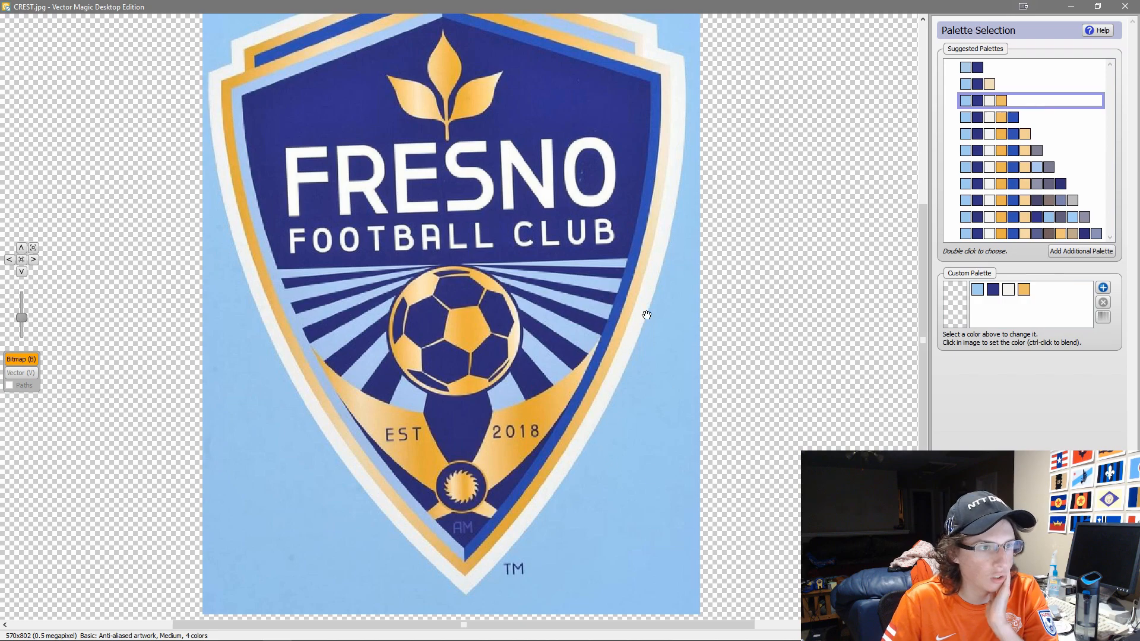
{"action": "double_click", "coordinate": [997, 118]}
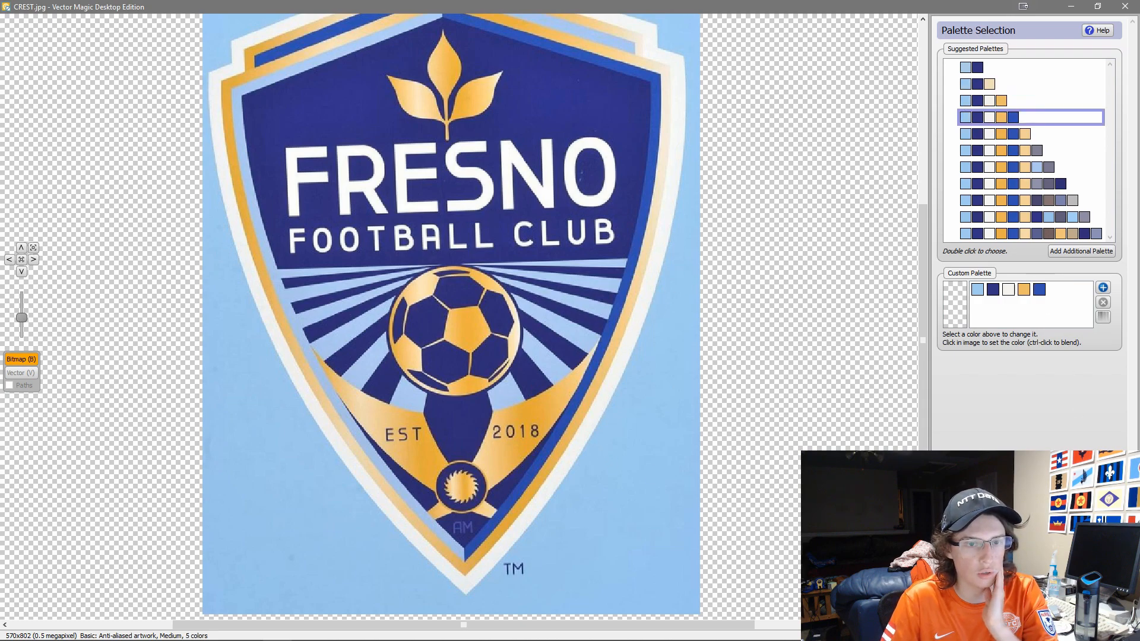
{"action": "left_click", "coordinate": [1094, 616]}
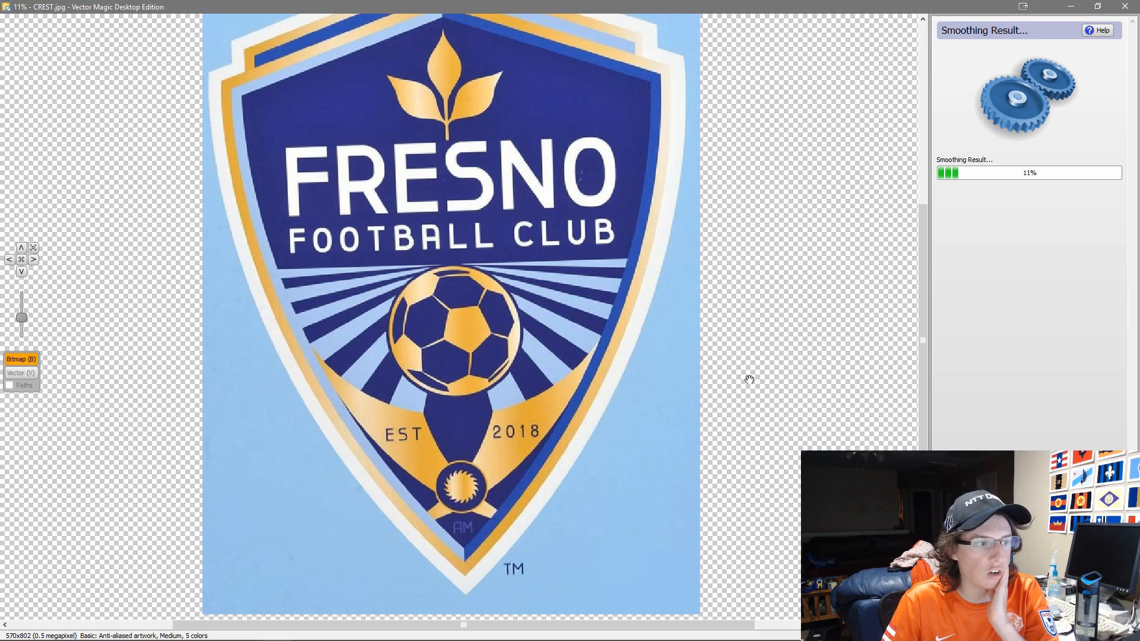
Inspect the leaf emblem in the vectorized crest and close Vector Magic without saving the result
{"action": "scroll", "coordinate": [352, 270], "scroll_direction": "up", "scroll_amount": 3}
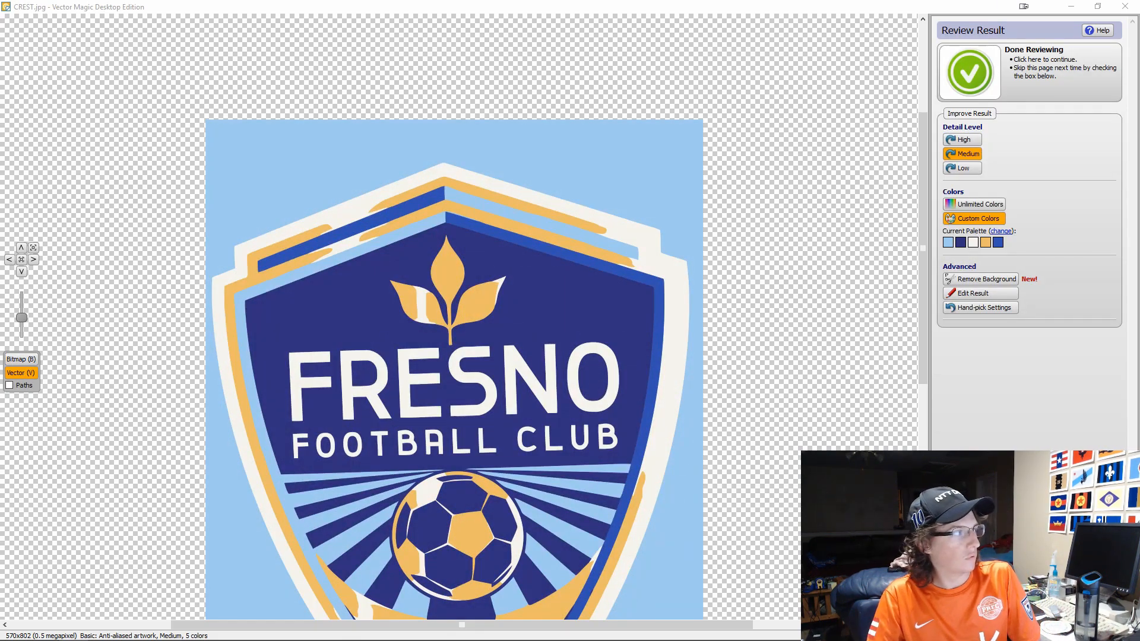
{"action": "scroll", "coordinate": [344, 229], "scroll_direction": "down", "scroll_amount": 2}
{"action": "scroll", "coordinate": [356, 250], "scroll_direction": "up", "scroll_amount": 6}
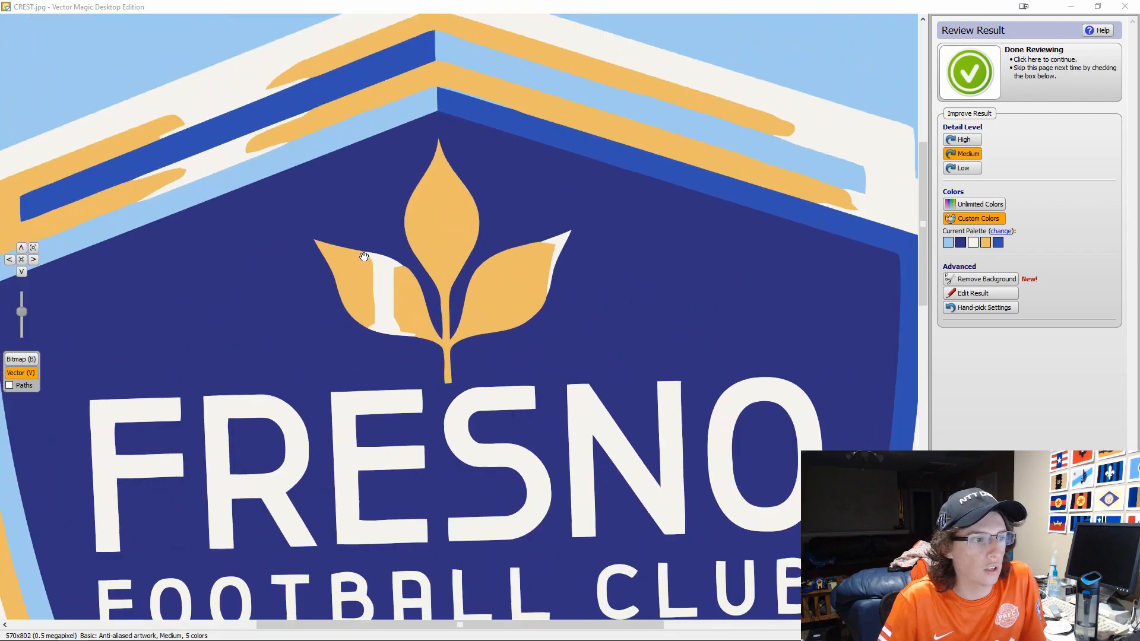
{"action": "scroll", "coordinate": [783, 221], "scroll_direction": "up", "scroll_amount": 4}
{"action": "scroll", "coordinate": [643, 268], "scroll_direction": "down", "scroll_amount": 3}
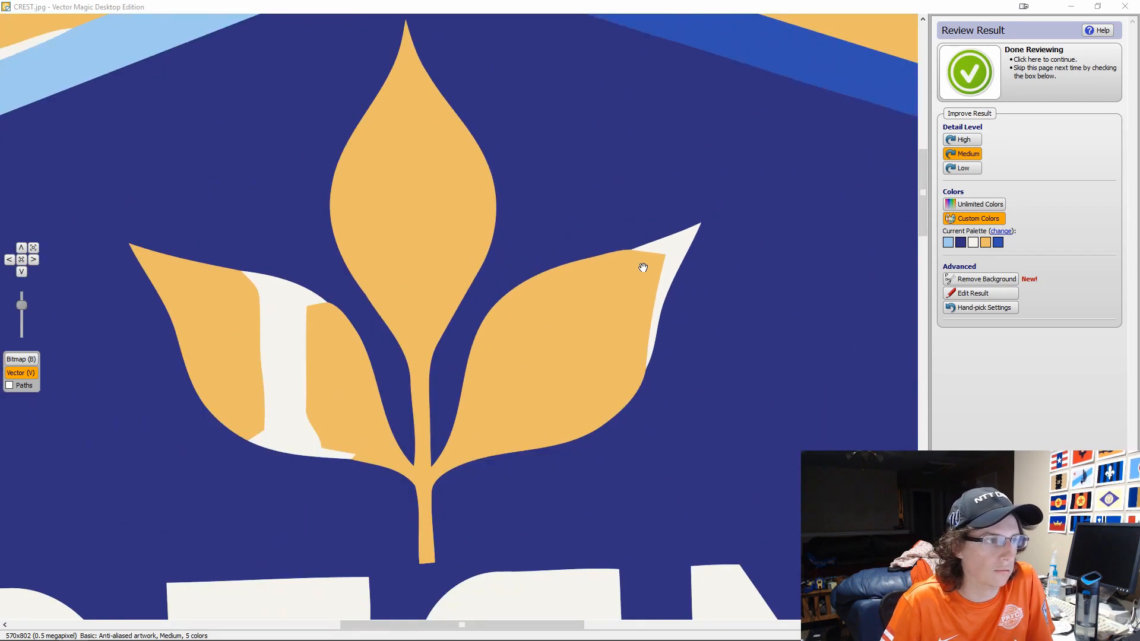
{"action": "left_click", "coordinate": [1127, 6]}
Compare the leaf emblem on the crest image with the plant on the brown, blue and olive Fresno flag
{"action": "scroll", "coordinate": [661, 267], "scroll_direction": "down", "scroll_amount": 4}
{"action": "left_click_drag", "start_coordinate": [613, 475], "coordinate": [328, 563]}
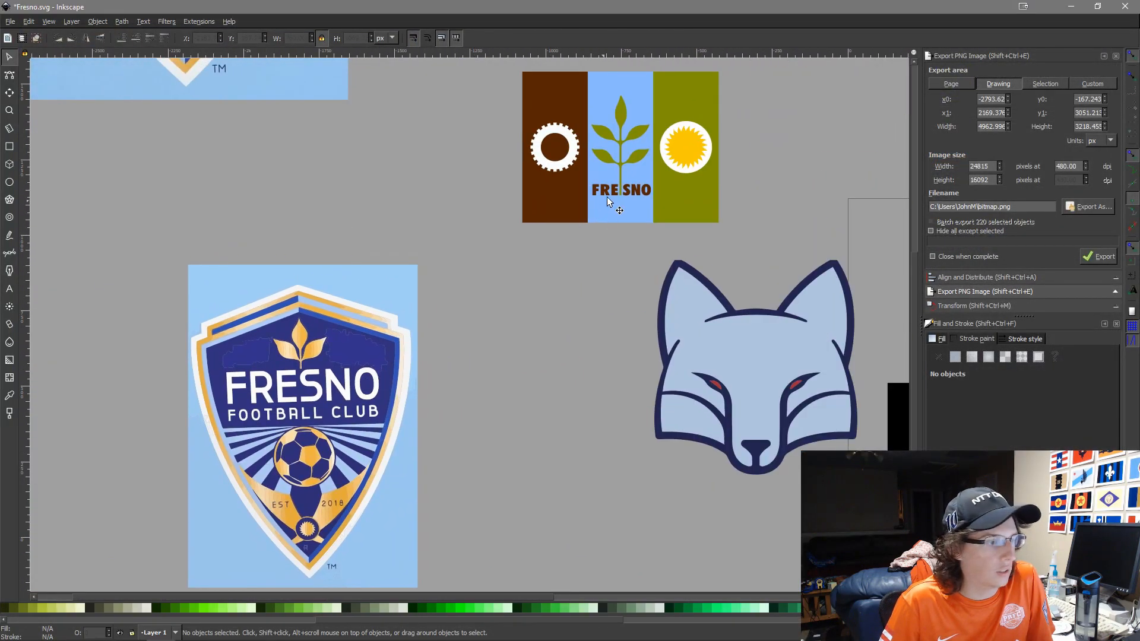
{"action": "left_click_drag", "start_coordinate": [609, 211], "coordinate": [672, 326]}
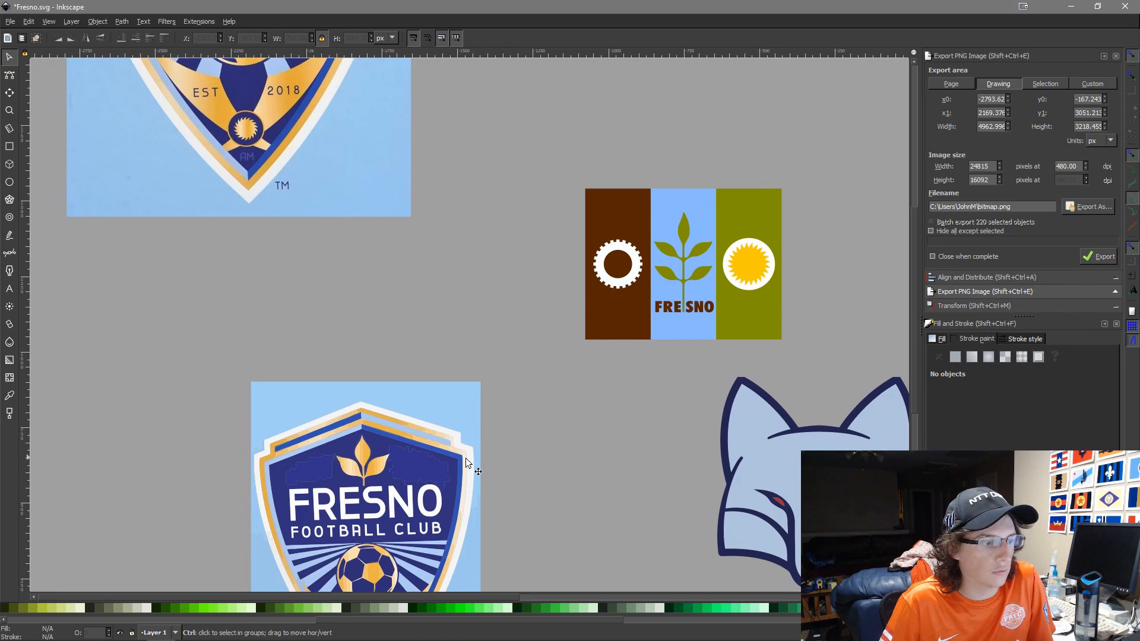
{"action": "scroll", "coordinate": [379, 417], "scroll_direction": "up", "scroll_amount": 5}
{"action": "left_click_drag", "start_coordinate": [350, 518], "coordinate": [536, 89]}
{"action": "scroll", "coordinate": [561, 208], "scroll_direction": "down", "scroll_amount": 3}
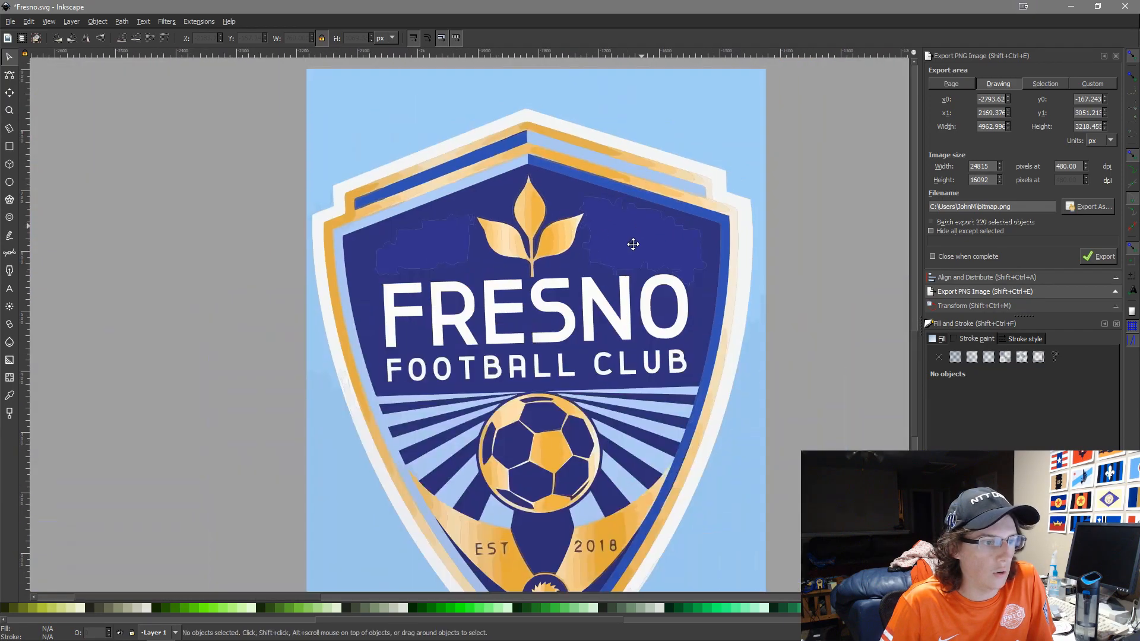
{"action": "left_click_drag", "start_coordinate": [637, 227], "coordinate": [77, 398]}
{"action": "left_click_drag", "start_coordinate": [496, 255], "coordinate": [361, 496]}
Ungroup the brown, blue and olive Fresno flag into its separate objects and clear the selection
{"action": "left_click", "coordinate": [465, 252]}
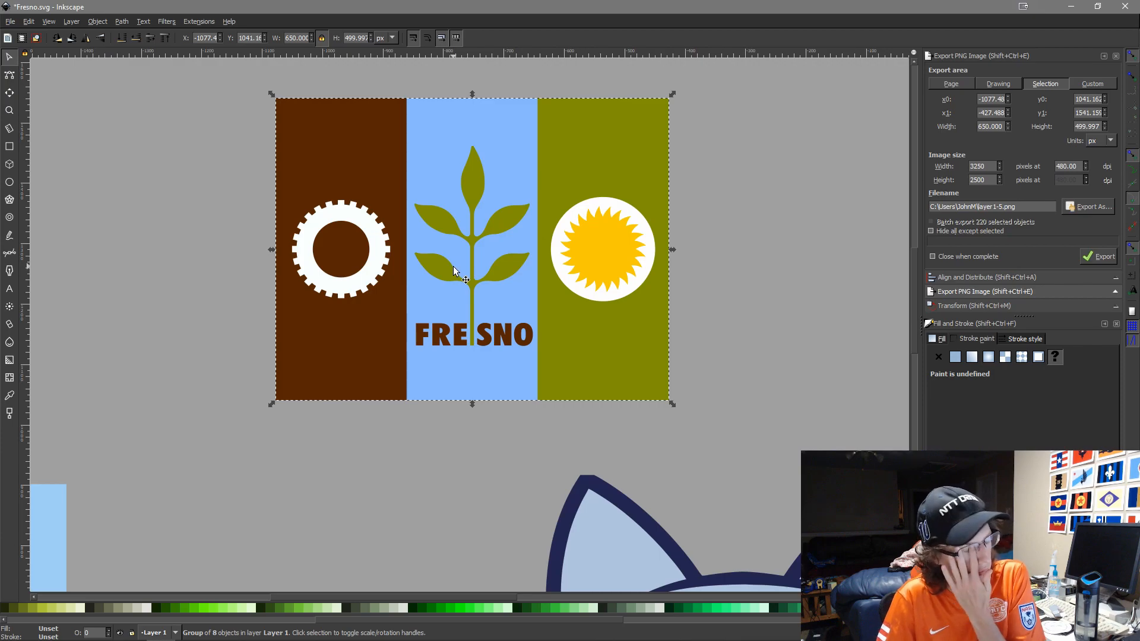
{"action": "key", "text": "ctrl+shift+g"}
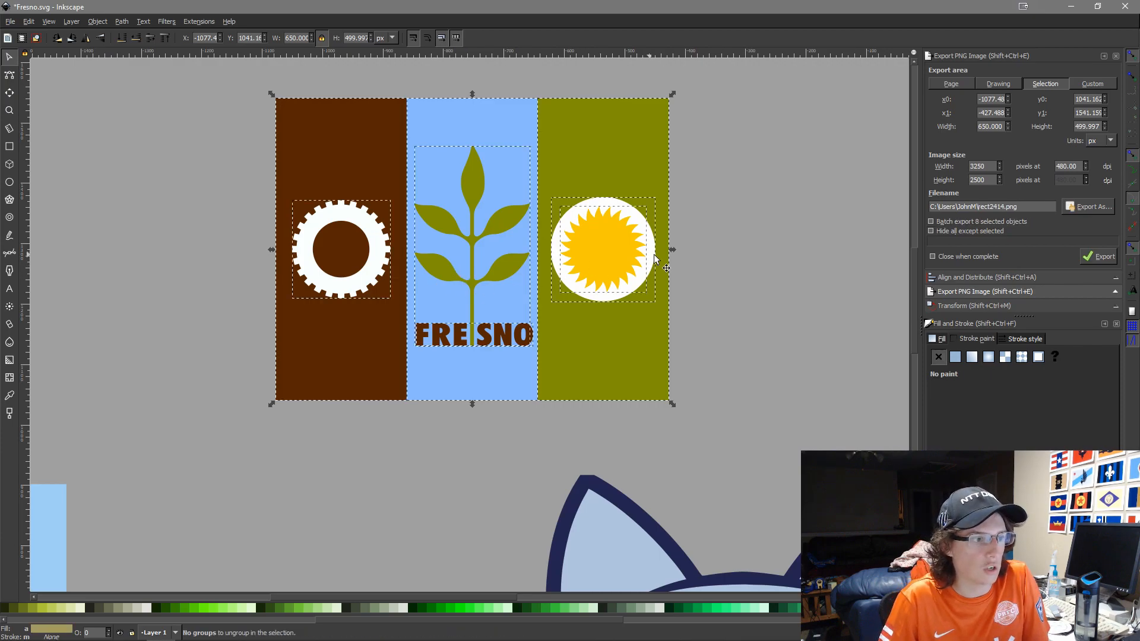
{"action": "left_click", "coordinate": [801, 320]}
{"action": "scroll", "coordinate": [635, 383], "scroll_direction": "down", "scroll_amount": 4}
{"action": "scroll", "coordinate": [604, 369], "scroll_direction": "up", "scroll_amount": 7}
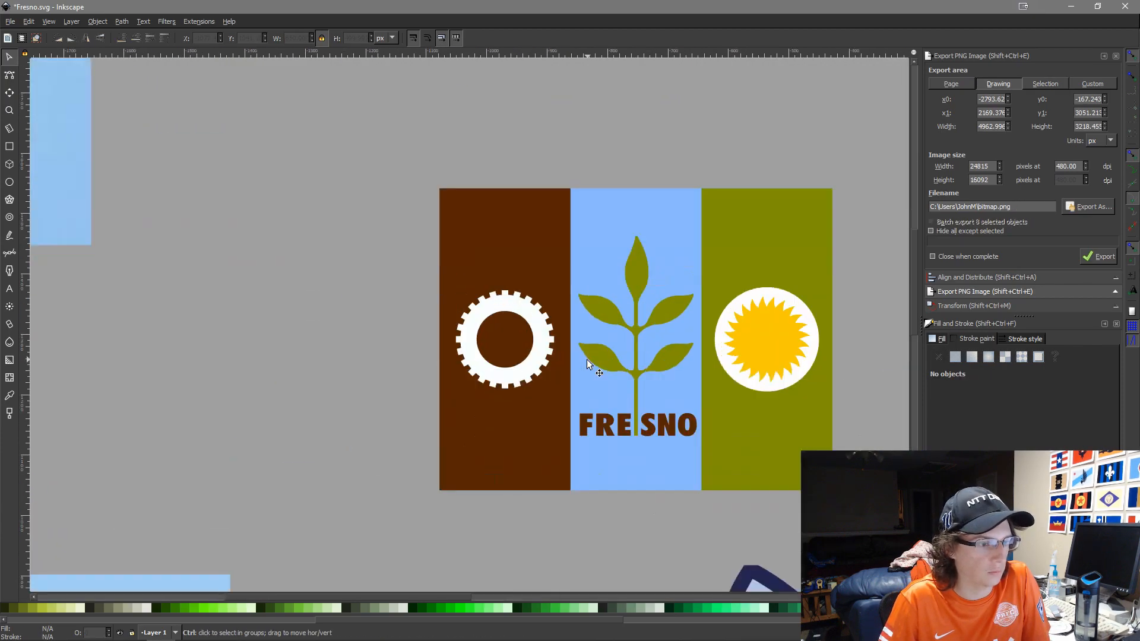
Move the olive plant out of the flag's blue stripe onto the empty canvas beside the flag
{"action": "left_click", "coordinate": [703, 351]}
{"action": "key", "text": "ctrl+shift+g"}
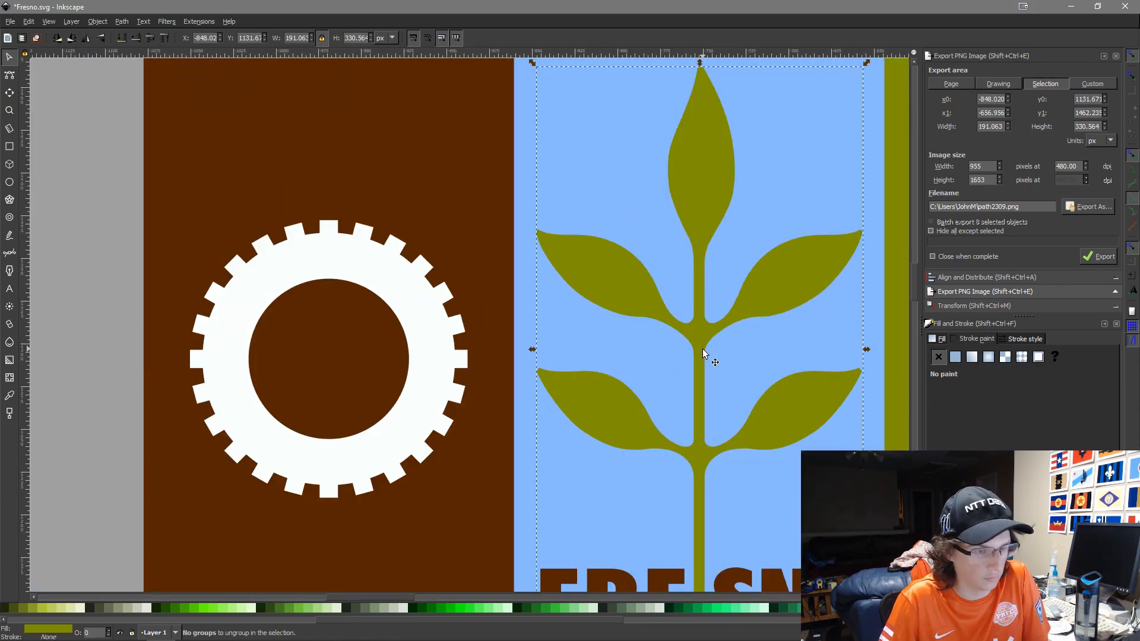
{"action": "scroll", "coordinate": [703, 349], "scroll_direction": "down", "scroll_amount": 2}
{"action": "left_click_drag", "start_coordinate": [703, 349], "coordinate": [207, 457]}
{"action": "left_click_drag", "start_coordinate": [326, 402], "coordinate": [400, 133]}
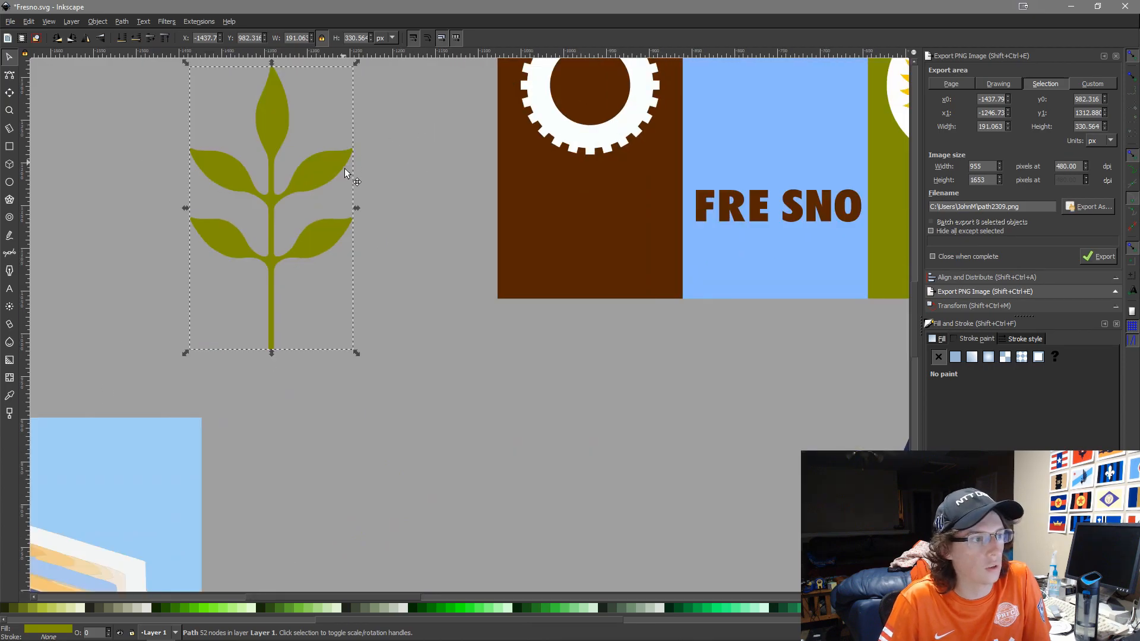
Recolour the plant with the gold sampled from the four-colour palette squares
{"action": "scroll", "coordinate": [482, 410], "scroll_direction": "down", "scroll_amount": 4}
{"action": "key", "text": "d"}
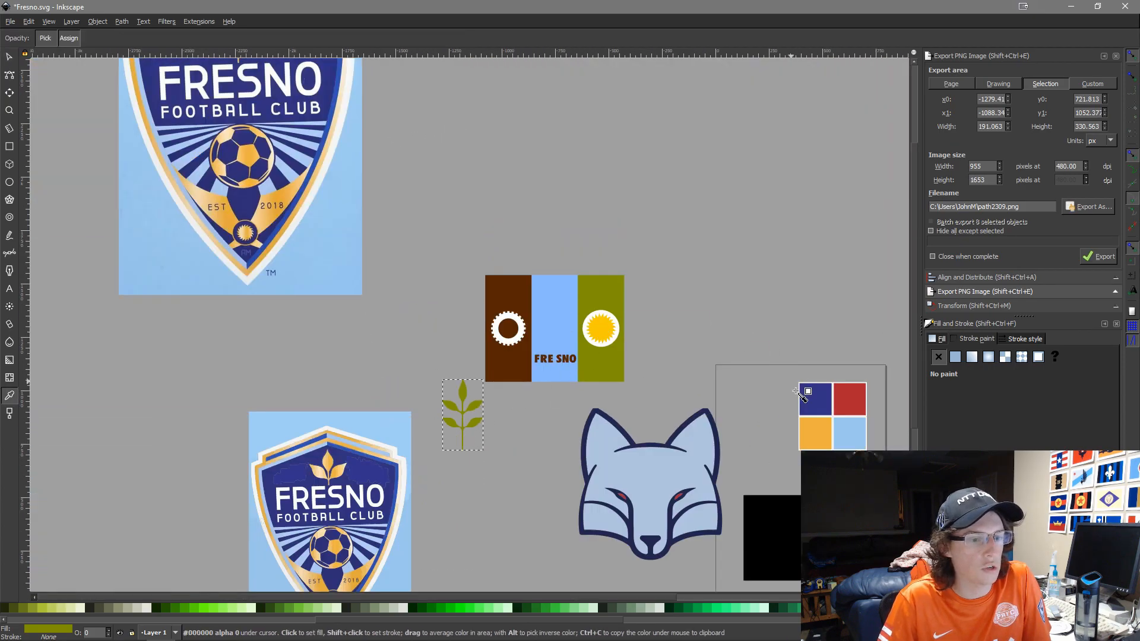
{"action": "left_click", "coordinate": [822, 426]}
{"action": "key", "text": "s"}
{"action": "scroll", "coordinate": [741, 524], "scroll_direction": "down", "scroll_amount": 4}
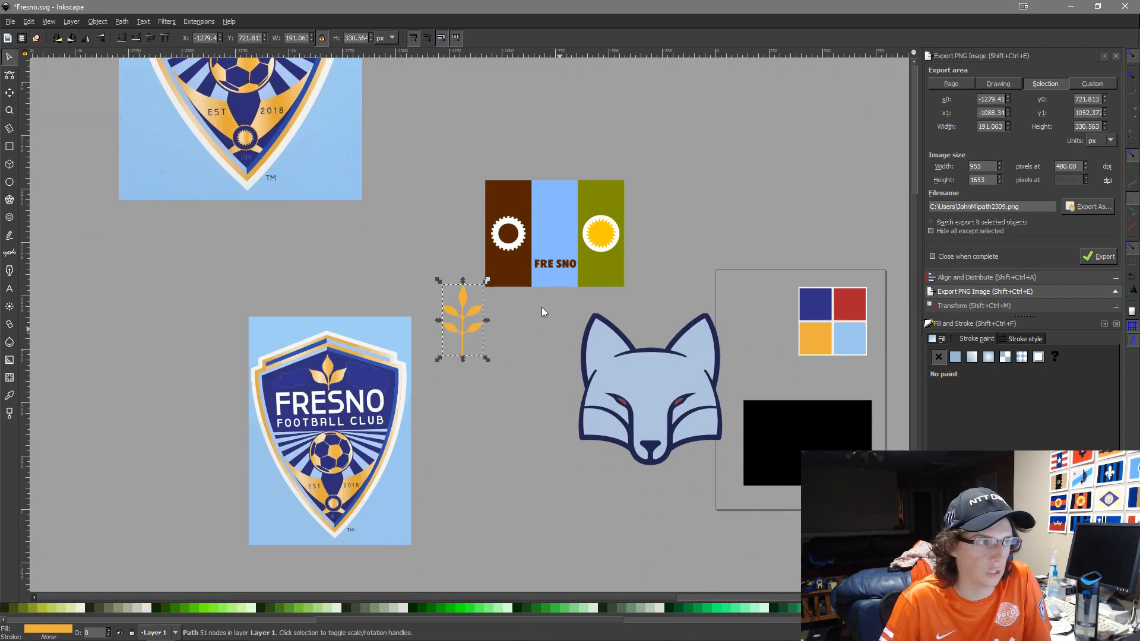
Place the gold plant in the empty space between the lower crest and the fox head, then deselect it
{"action": "left_click_drag", "start_coordinate": [570, 400], "coordinate": [535, 411]}
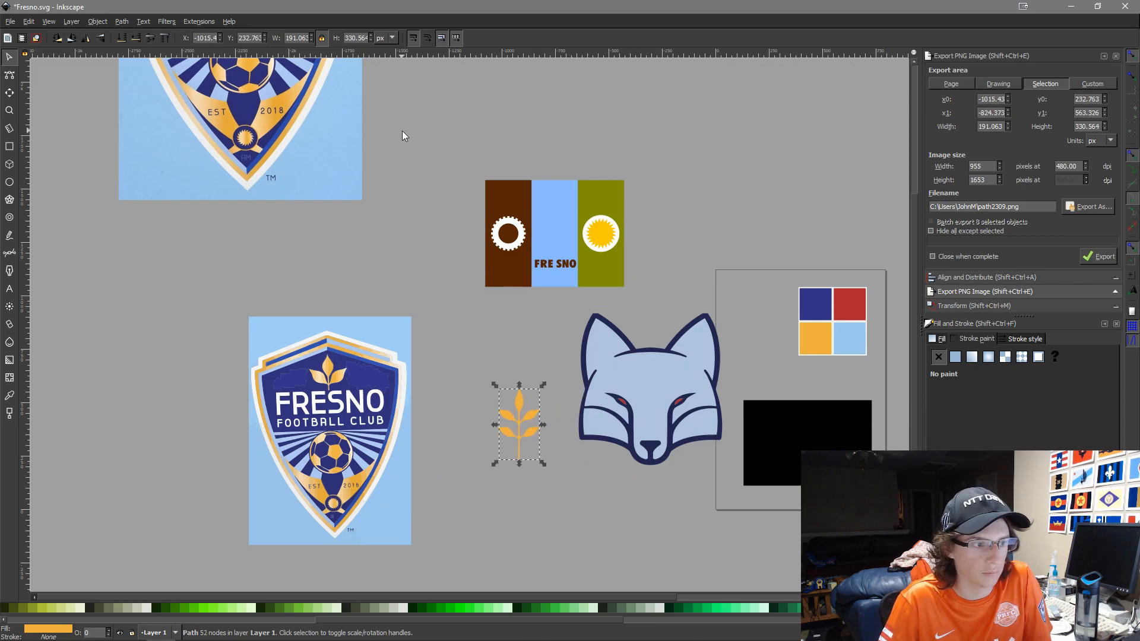
{"action": "left_click_drag", "start_coordinate": [643, 516], "coordinate": [491, 458]}
{"action": "left_click", "coordinate": [491, 457]}
{"action": "left_click_drag", "start_coordinate": [662, 327], "coordinate": [550, 273]}
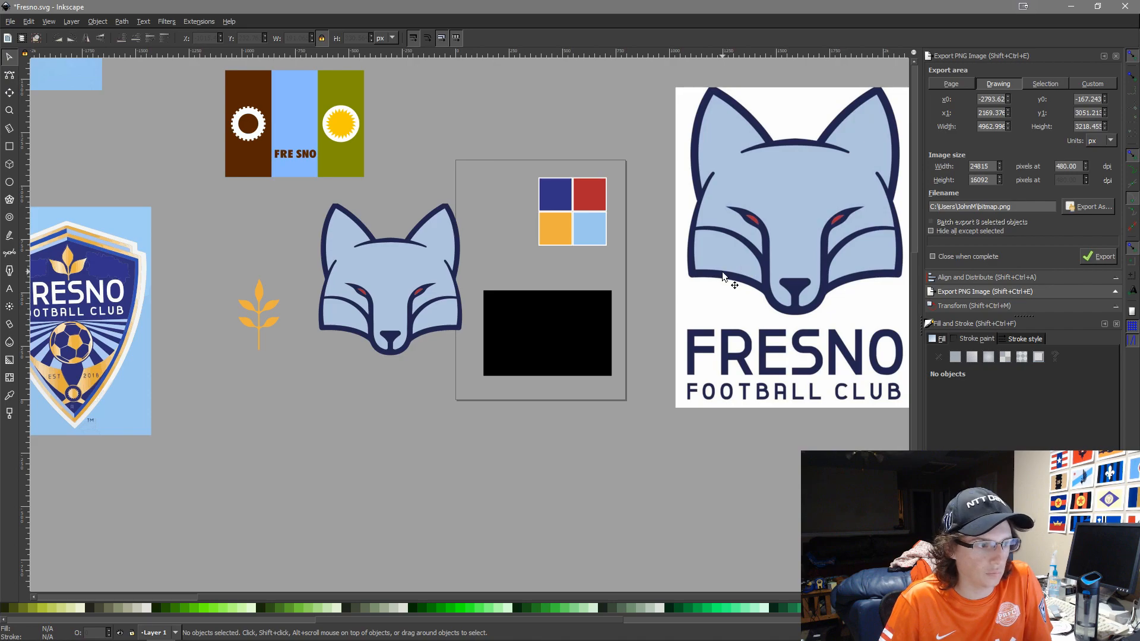
Make a 200 px wide copy of the black rectangle as its left stripe and fill the full rectangle with the light blue swatch's color
{"action": "left_click", "coordinate": [547, 317]}
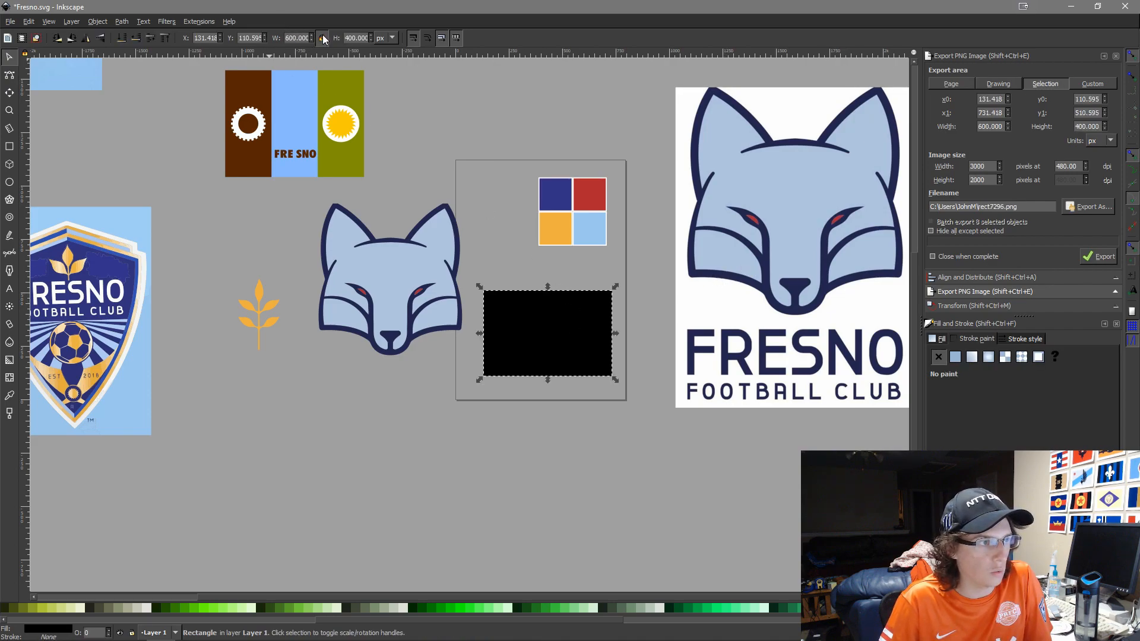
{"action": "type", "text": "00"}
{"action": "key", "text": "Return"}
{"action": "left_click", "coordinate": [575, 318]}
{"action": "key", "text": "d"}
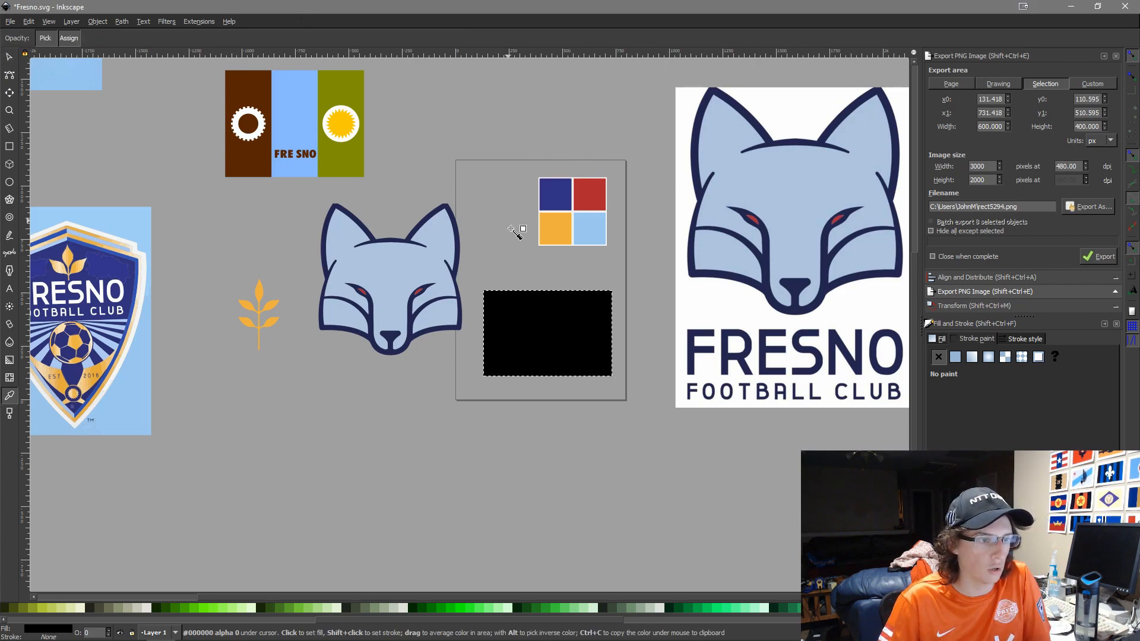
{"action": "left_click", "coordinate": [599, 226]}
{"action": "key", "text": "s"}
Fill the flag's black left stripe with the red sampled from the palette swatch
{"action": "left_click", "coordinate": [512, 298]}
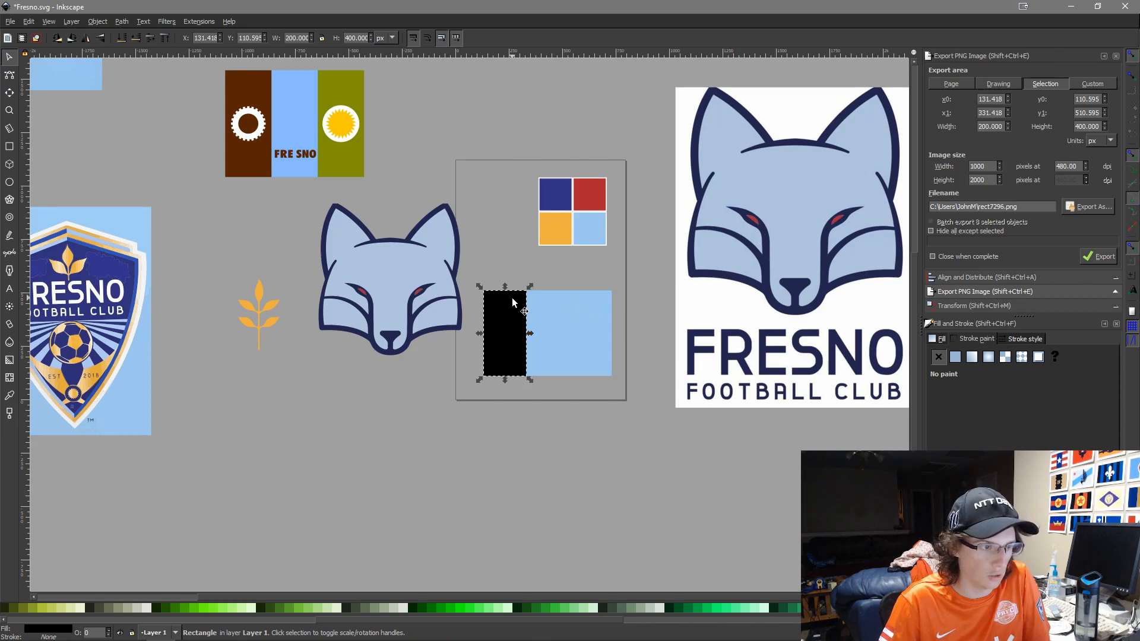
{"action": "key", "text": "d"}
{"action": "left_click", "coordinate": [559, 236]}
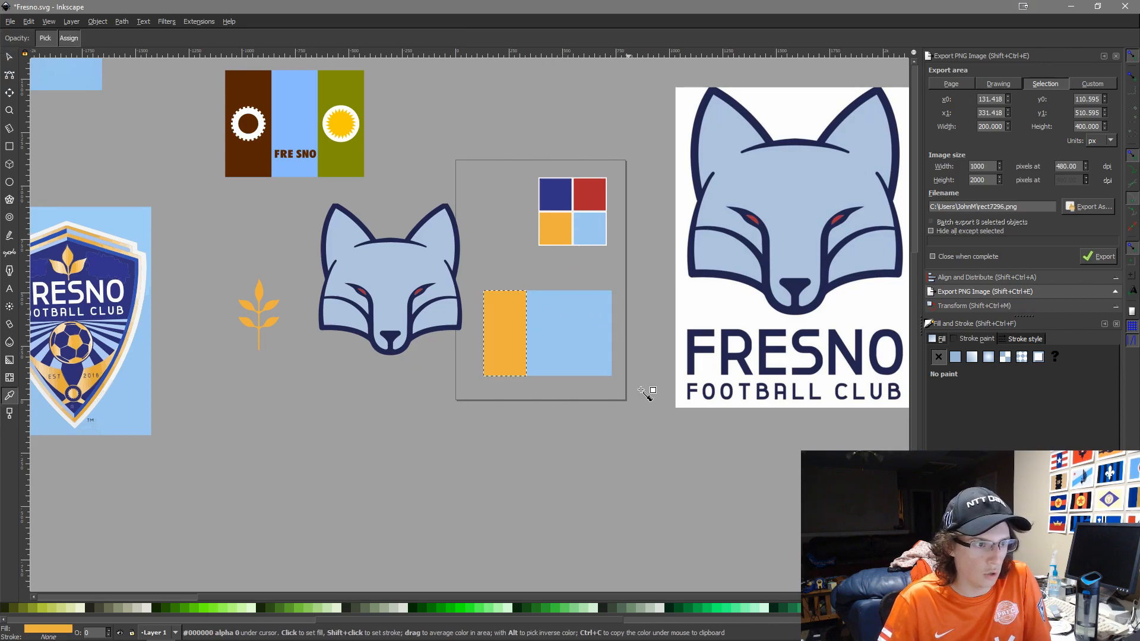
{"action": "left_click", "coordinate": [586, 193]}
{"action": "key", "text": "s"}
Duplicate the red stripe and align the copy to the flag's right edge
{"action": "key", "text": "ctrl+f"}
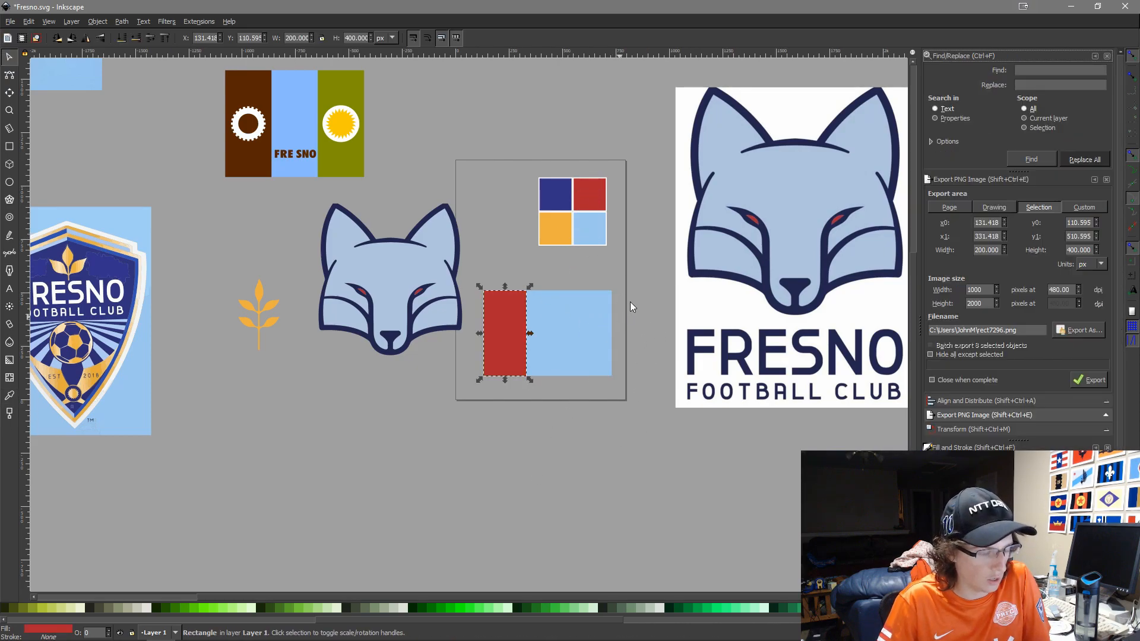
{"action": "left_click", "coordinate": [591, 319], "text": "shift"}
{"action": "key", "text": "h"}
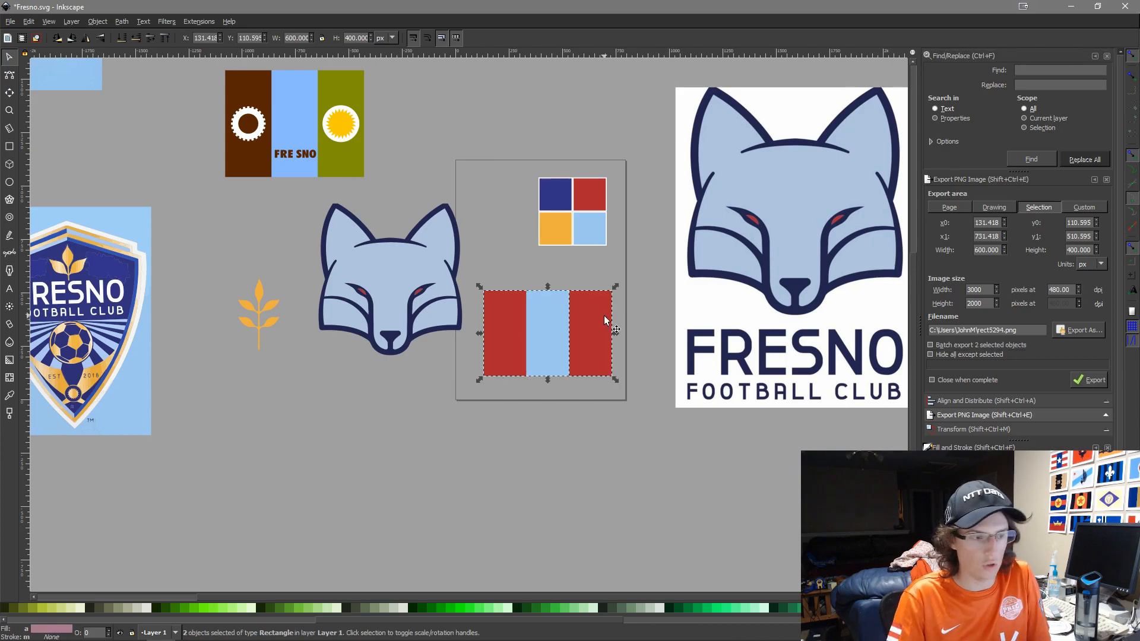
{"action": "left_click", "coordinate": [639, 442]}
Fill the flag's right stripe with the orange sampled from the palette swatch
{"action": "left_click", "coordinate": [598, 320]}
{"action": "key", "text": "d"}
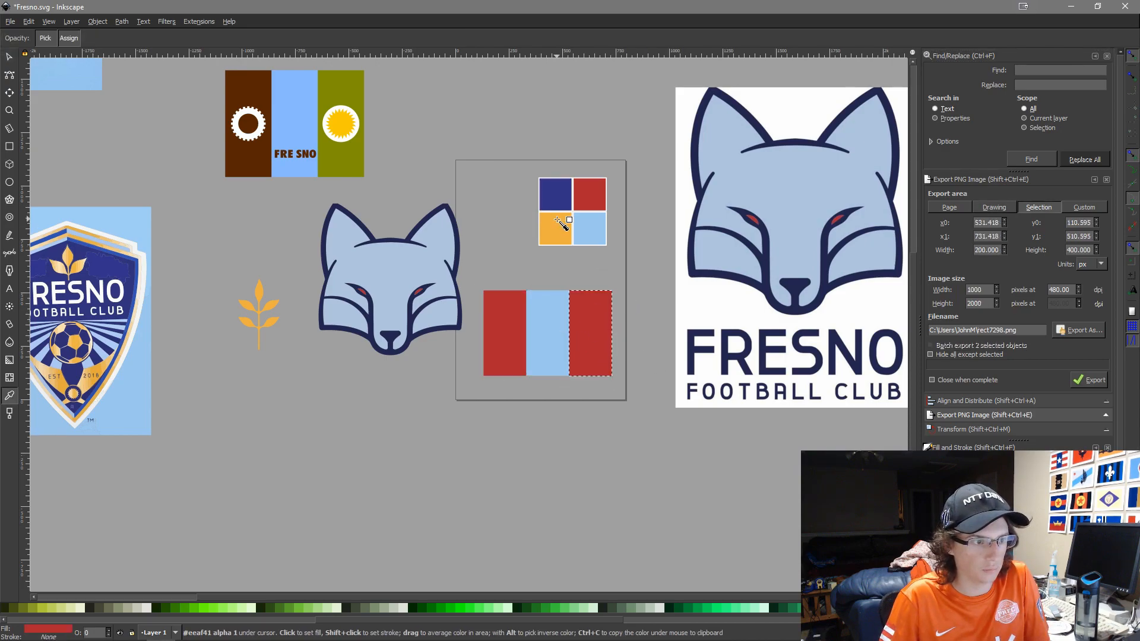
{"action": "left_click", "coordinate": [555, 228]}
{"action": "key", "text": "s"}
{"action": "key", "text": "Escape"}
{"action": "scroll", "coordinate": [515, 319], "scroll_direction": "up", "scroll_amount": 3}
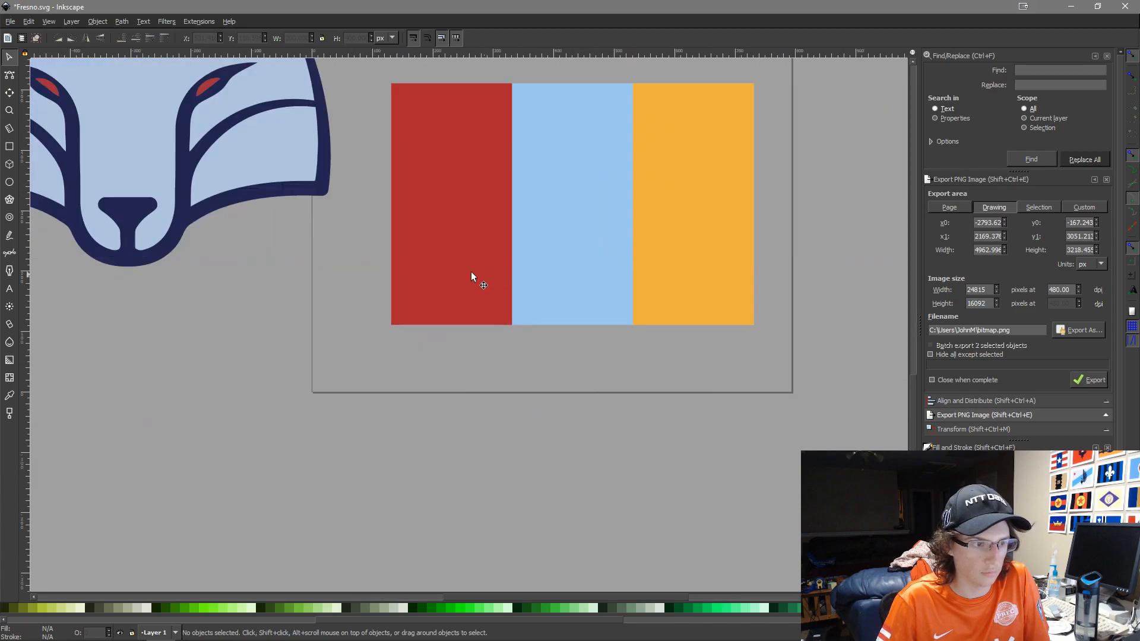
Recolor the palette's blue swatch with the dark navy sampled from the fox head's outline
{"action": "scroll", "coordinate": [482, 274], "scroll_direction": "down", "scroll_amount": 2}
{"action": "left_click", "coordinate": [553, 259]}
{"action": "key", "text": "d"}
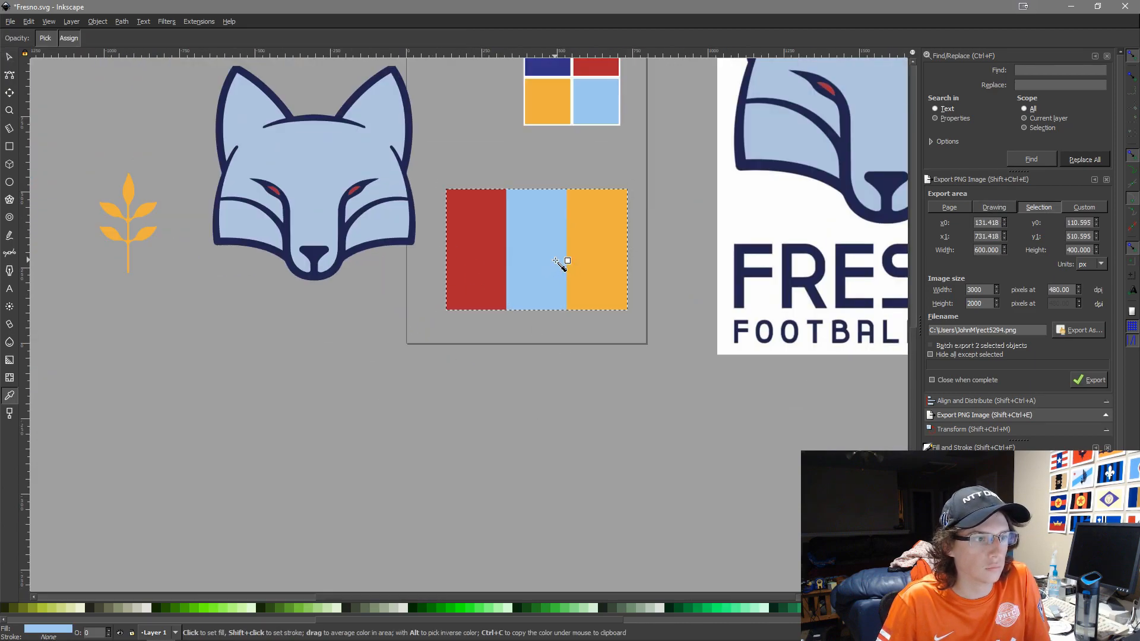
{"action": "scroll", "coordinate": [564, 244], "scroll_direction": "up", "scroll_amount": 3}
{"action": "scroll", "coordinate": [508, 196], "scroll_direction": "up", "scroll_amount": 4}
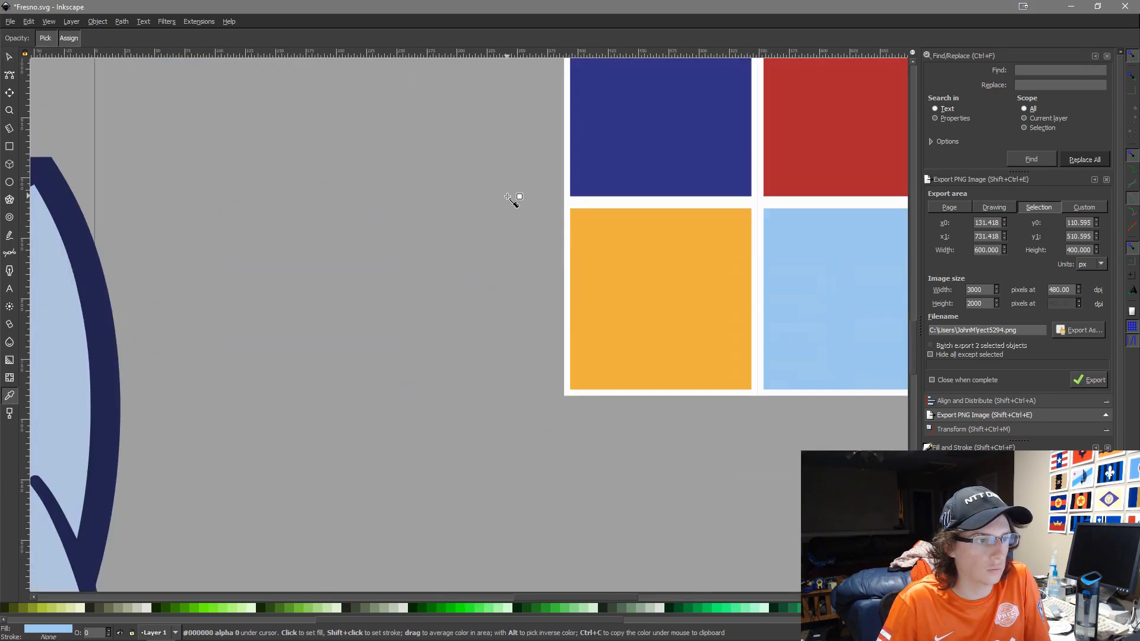
{"action": "key", "text": "s"}
{"action": "left_click", "coordinate": [631, 112]}
{"action": "key", "text": "d"}
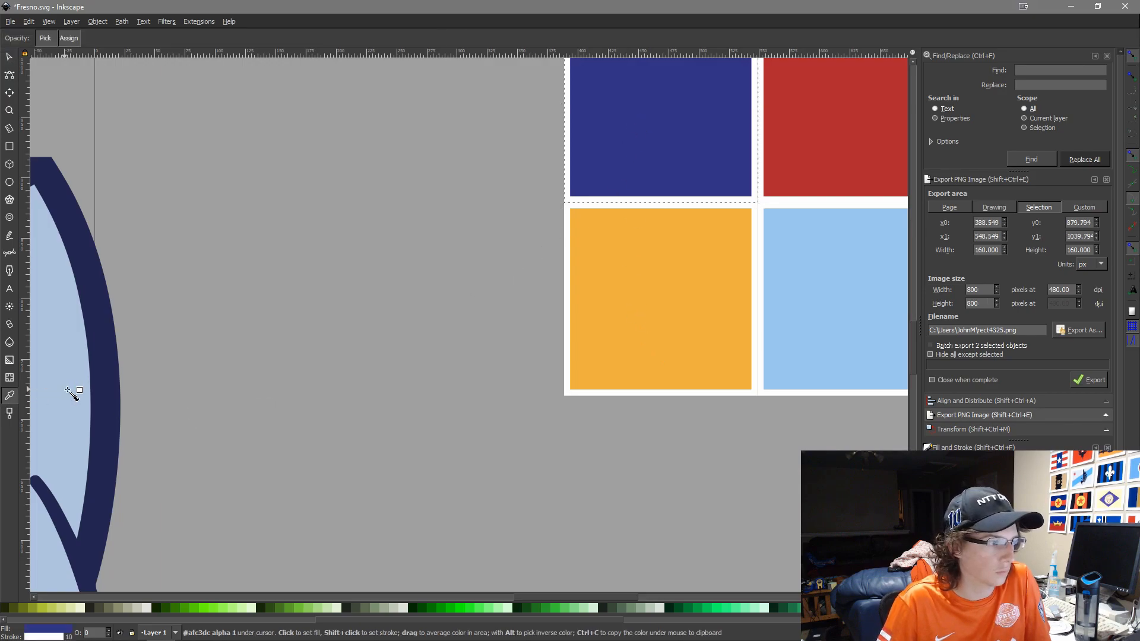
{"action": "left_click", "coordinate": [106, 391]}
{"action": "key", "text": "s"}
Fill the light blue center of the flag with the dark navy sampled from the palette swatch
{"action": "scroll", "coordinate": [311, 433], "scroll_direction": "down", "scroll_amount": 6}
{"action": "left_click_drag", "start_coordinate": [537, 477], "coordinate": [654, 280]}
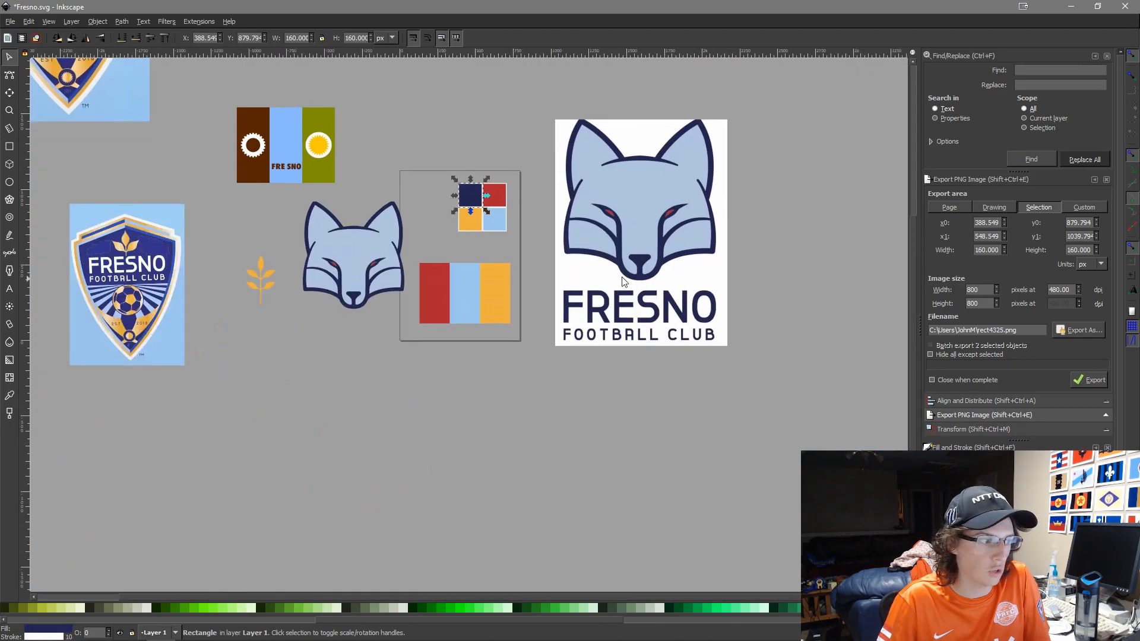
{"action": "left_click", "coordinate": [458, 270]}
{"action": "key", "text": "d"}
{"action": "left_click", "coordinate": [471, 193]}
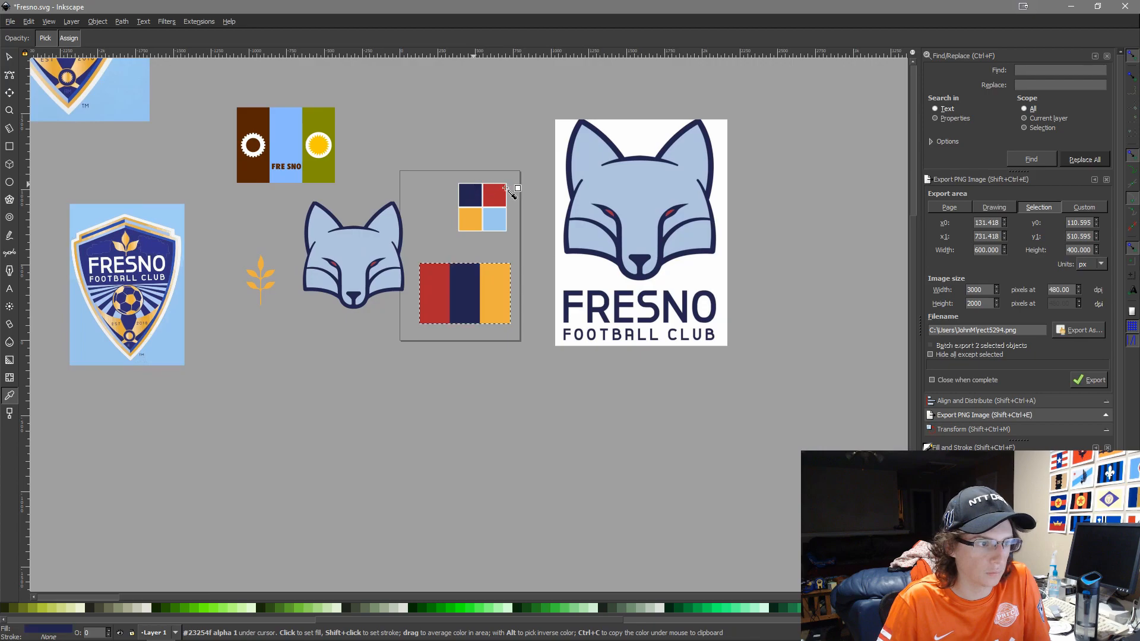
{"action": "key", "text": "s"}
{"action": "left_click", "coordinate": [486, 349]}
Group the traced fox's light blue head, both cheek shapes and the red eyes, separate from the navy outline
{"action": "scroll", "coordinate": [366, 250], "scroll_direction": "up", "scroll_amount": 4}
{"action": "left_click_drag", "start_coordinate": [652, 434], "coordinate": [373, 302]}
{"action": "scroll", "coordinate": [366, 325], "scroll_direction": "down", "scroll_amount": 2}
{"action": "left_click_drag", "start_coordinate": [273, 276], "coordinate": [465, 270]}
{"action": "left_click", "coordinate": [377, 262]}
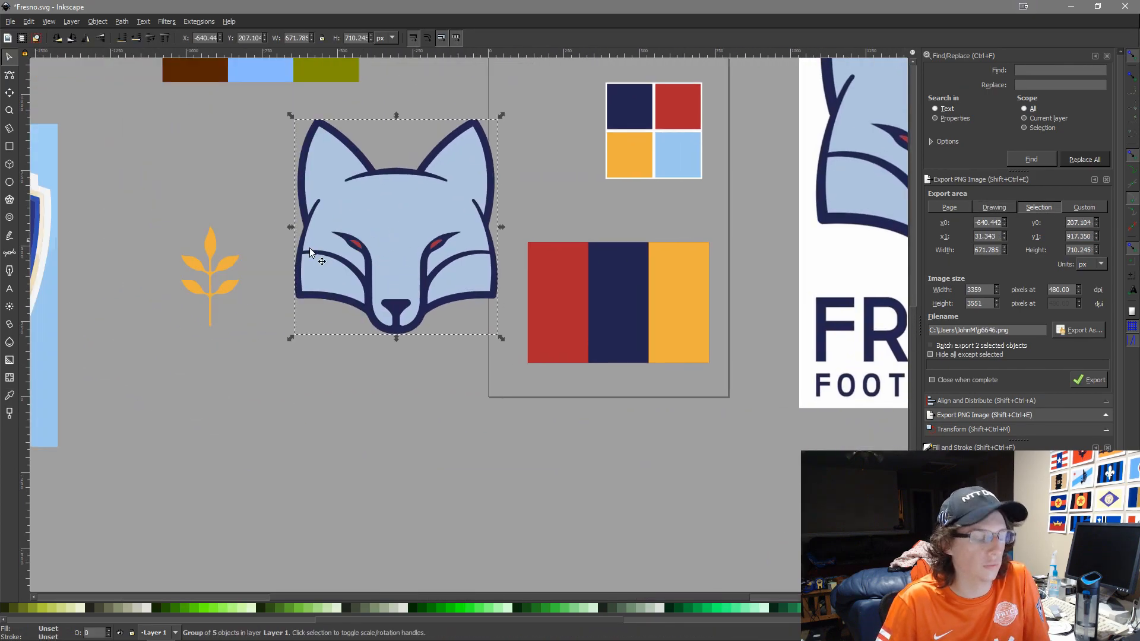
{"action": "left_click", "coordinate": [396, 405]}
{"action": "scroll", "coordinate": [350, 308], "scroll_direction": "up", "scroll_amount": 2}
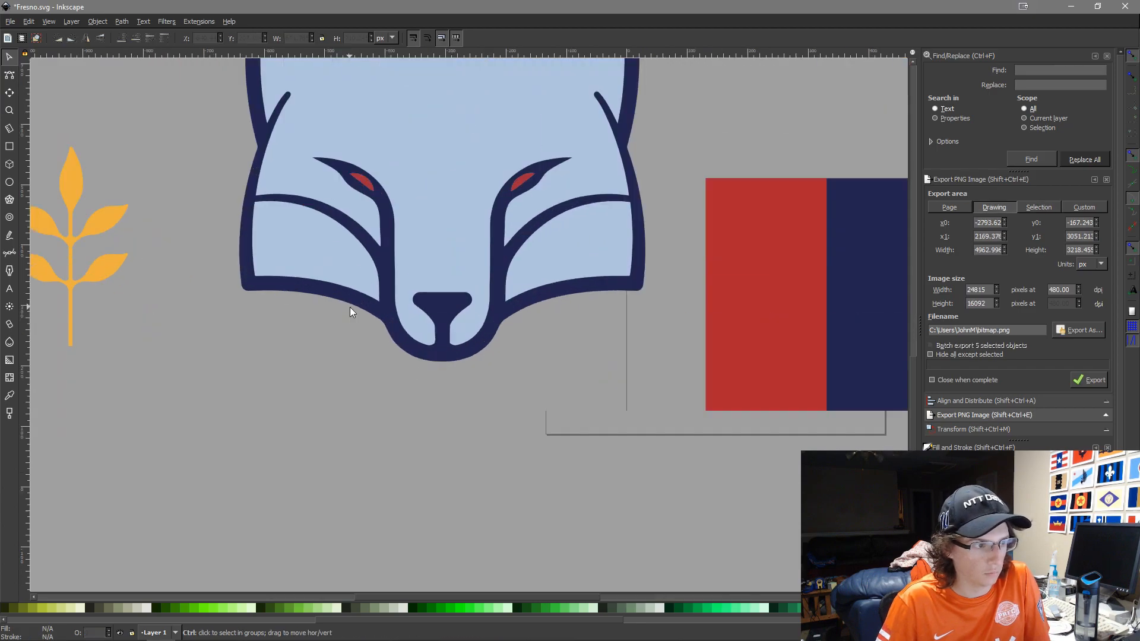
{"action": "left_click", "coordinate": [350, 277]}
{"action": "left_click", "coordinate": [422, 265], "text": "shift"}
{"action": "left_click", "coordinate": [580, 252], "text": "shift"}
{"action": "scroll", "coordinate": [614, 236], "scroll_direction": "up", "scroll_amount": 8}
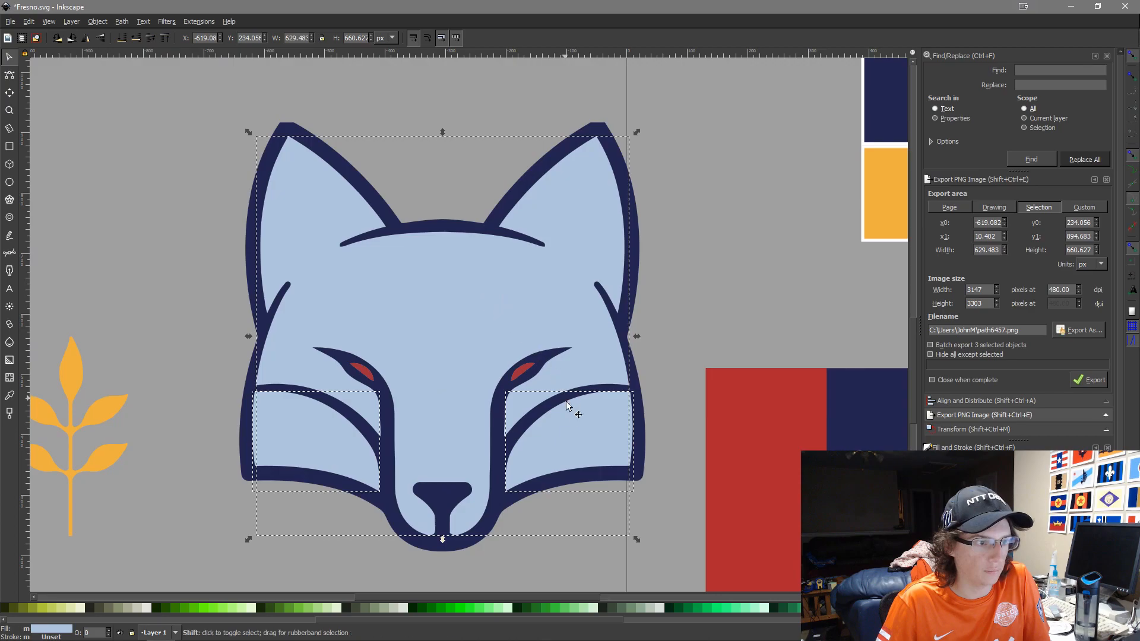
{"action": "left_click", "coordinate": [527, 375], "text": "shift"}
{"action": "key", "text": "ctrl+g"}
Move the grouped fox fill shapes below the navy outline and fill them with white sampled from the logo image's background
{"action": "scroll", "coordinate": [455, 383], "scroll_direction": "down", "scroll_amount": 4}
{"action": "left_click_drag", "start_coordinate": [453, 392], "coordinate": [439, 469]}
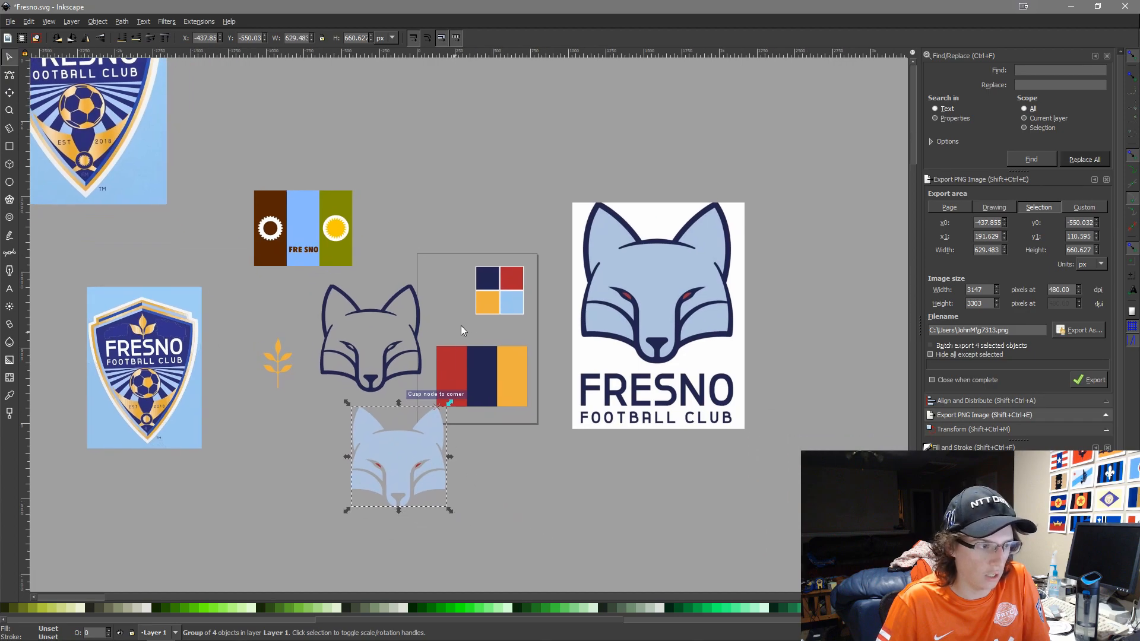
{"action": "key", "text": "d"}
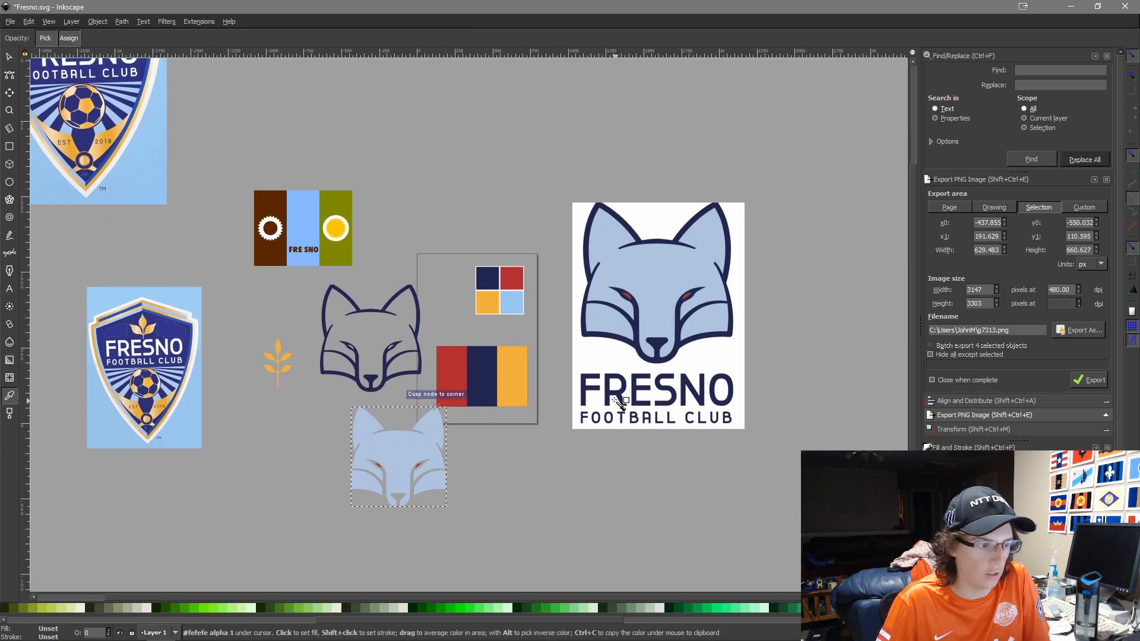
{"action": "left_click", "coordinate": [615, 350]}
{"action": "key", "text": "s"}
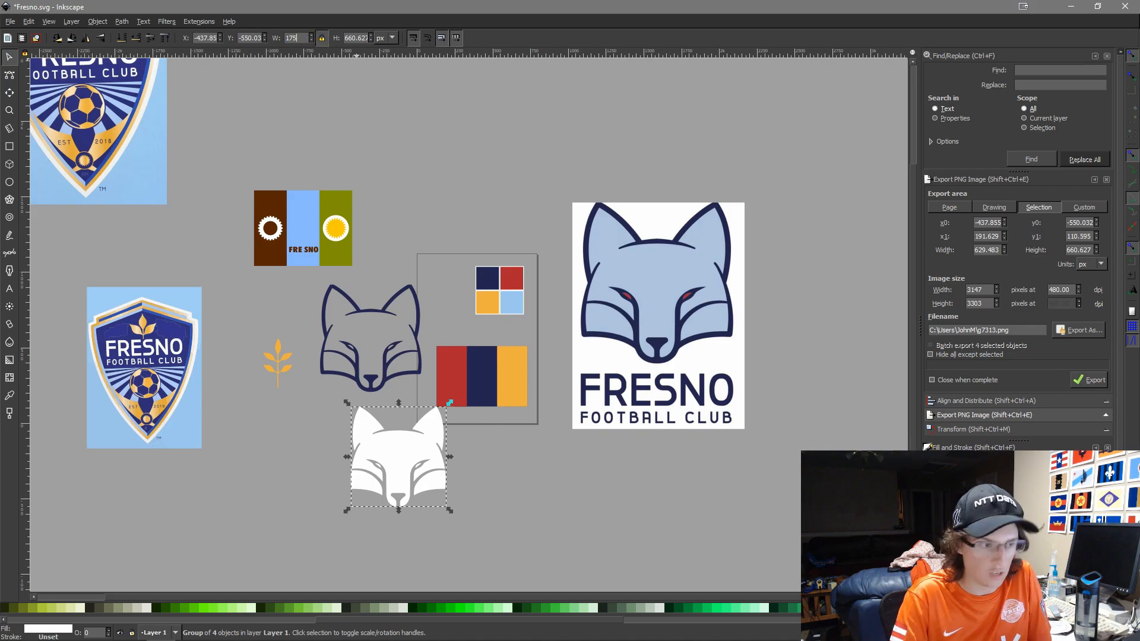
Set the white fox head's width to 175 px with proportions locked and center it on the flag horizontally and vertically
{"action": "key", "text": "Return"}
{"action": "left_click", "coordinate": [482, 369], "text": "shift"}
{"action": "key", "text": "ctrl+alt+h"}
{"action": "key", "text": "ctrl+alt+t"}
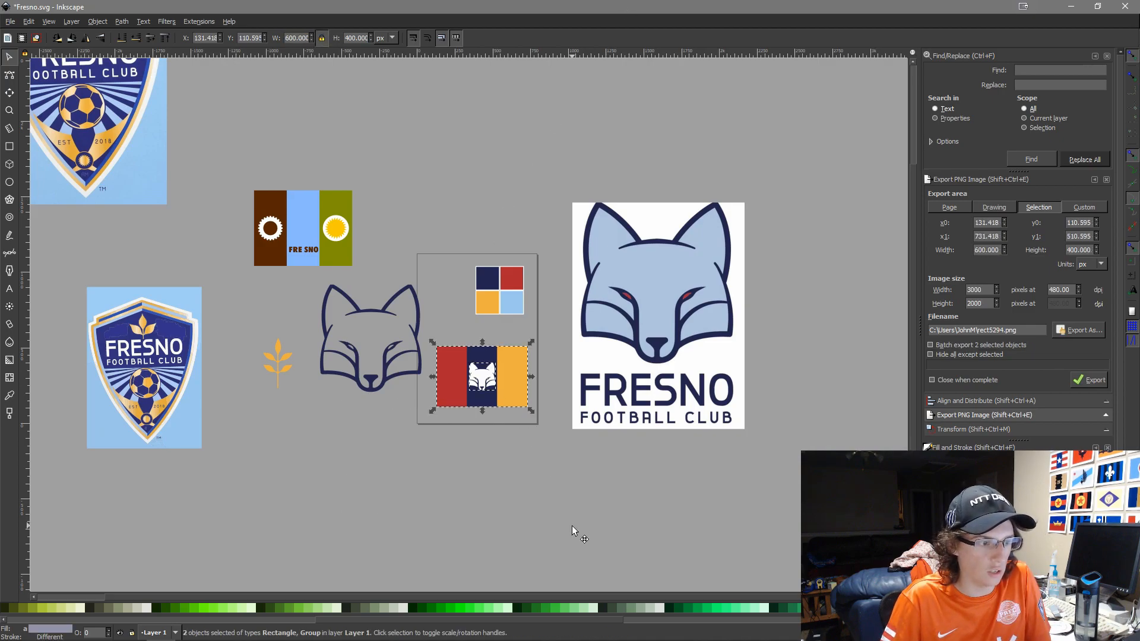
{"action": "left_click", "coordinate": [572, 526]}
Move the red and orange stripes off the flag, leaving only the navy field behind the fox head
{"action": "scroll", "coordinate": [485, 438], "scroll_direction": "up", "scroll_amount": 4}
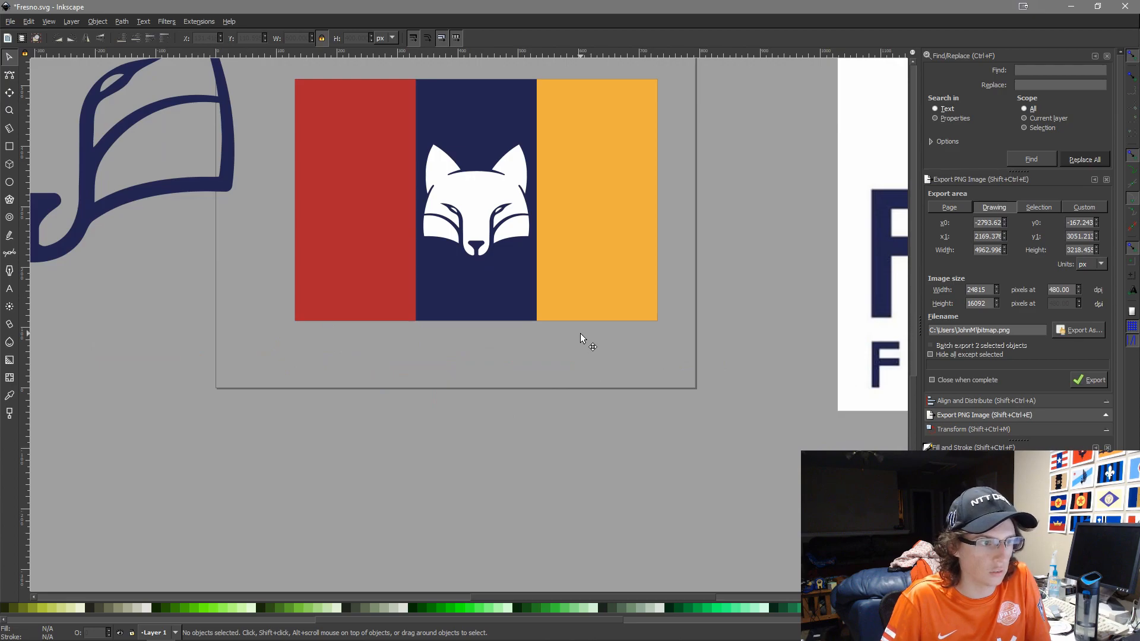
{"action": "scroll", "coordinate": [579, 333], "scroll_direction": "down", "scroll_amount": 2}
{"action": "scroll", "coordinate": [552, 310], "scroll_direction": "up", "scroll_amount": 3}
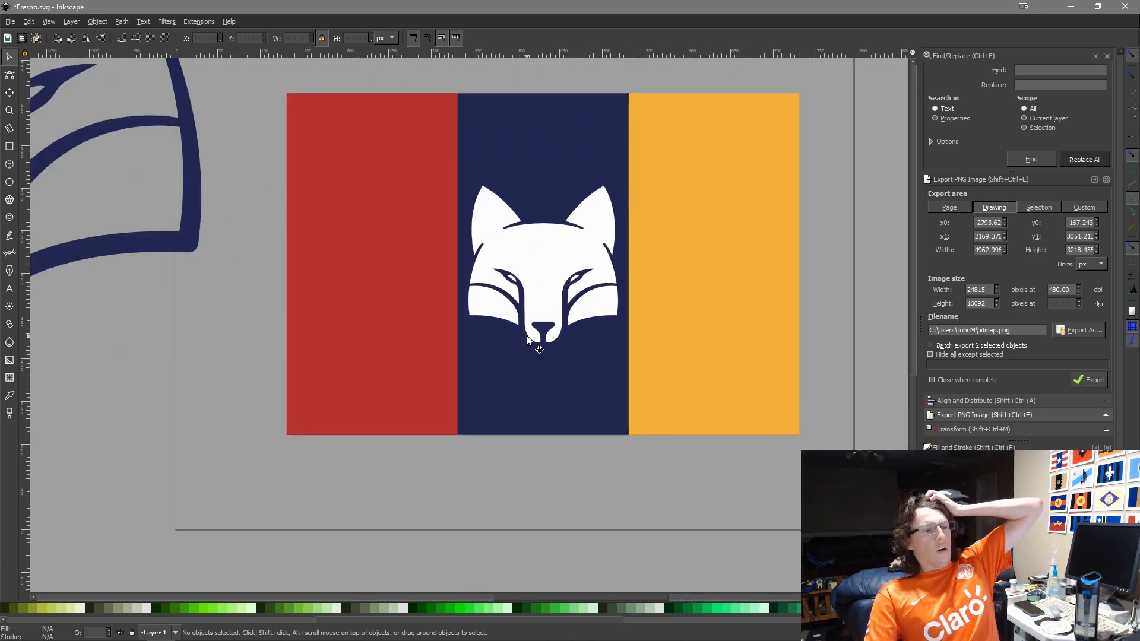
{"action": "left_click_drag", "start_coordinate": [309, 338], "coordinate": [37, 526]}
{"action": "left_click_drag", "start_coordinate": [642, 214], "coordinate": [648, 430]}
{"action": "scroll", "coordinate": [840, 487], "scroll_direction": "down", "scroll_amount": 3}
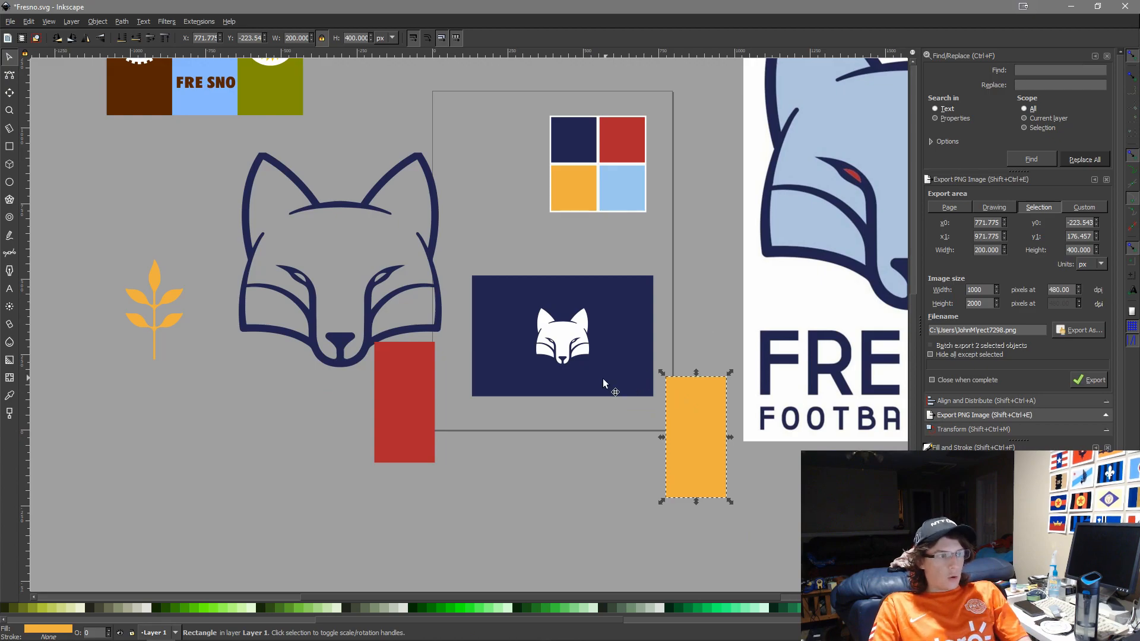
Delete the red stripe beside the flag
{"action": "scroll", "coordinate": [606, 387], "scroll_direction": "down", "scroll_amount": 3}
{"action": "scroll", "coordinate": [573, 371], "scroll_direction": "up", "scroll_amount": 5}
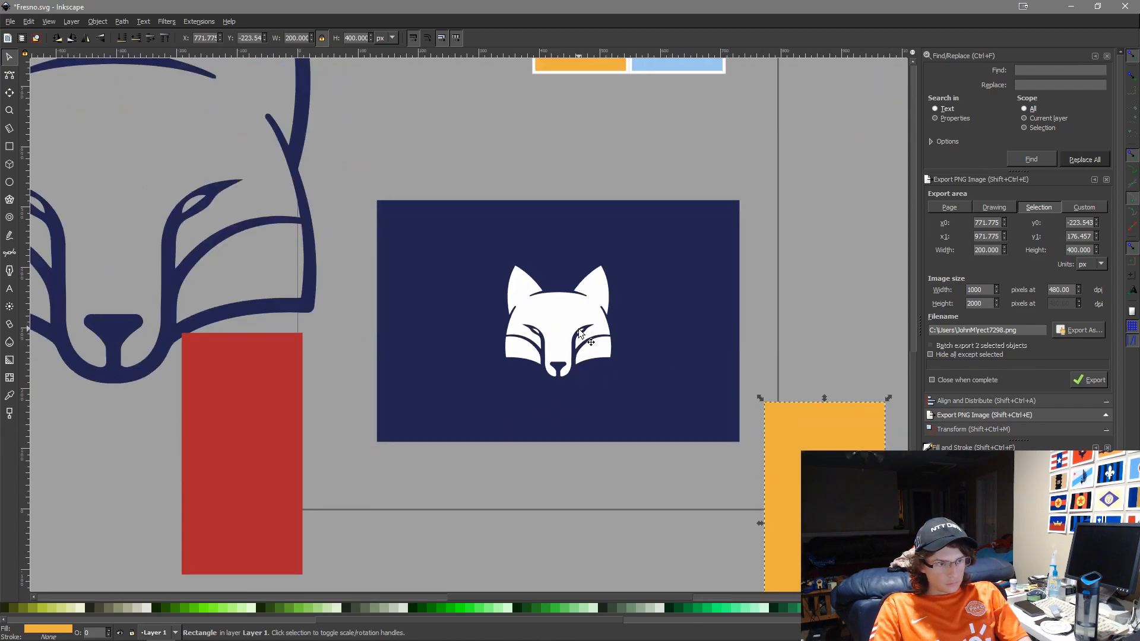
{"action": "scroll", "coordinate": [315, 273], "scroll_direction": "down", "scroll_amount": 3}
{"action": "scroll", "coordinate": [279, 332], "scroll_direction": "up", "scroll_amount": 3}
{"action": "left_click", "coordinate": [124, 393]}
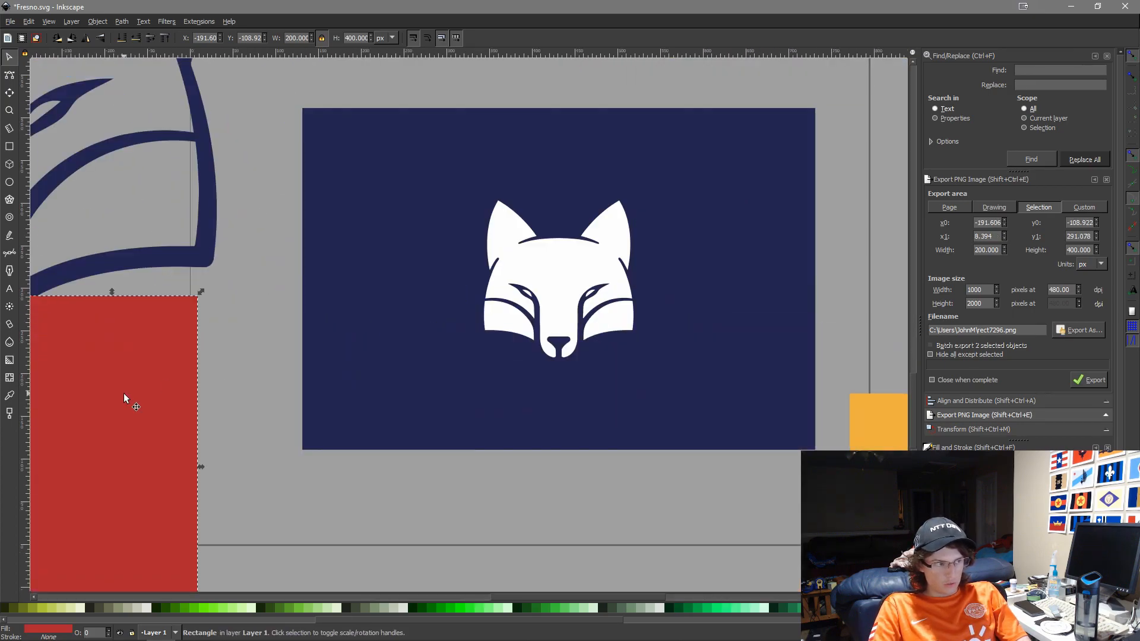
{"action": "key", "text": "Delete"}
Move the orange stripe to the lower left of the flag and set its width to 190 px with the proportions unlocked
{"action": "left_click", "coordinate": [414, 291]}
{"action": "scroll", "coordinate": [499, 313], "scroll_direction": "down", "scroll_amount": 2}
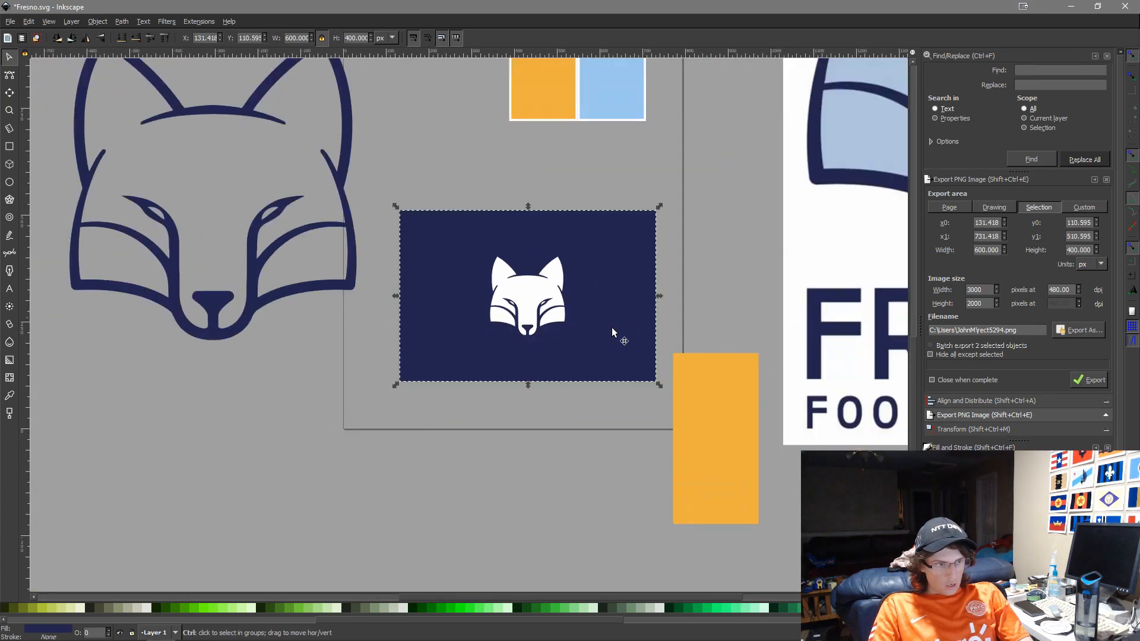
{"action": "left_click", "coordinate": [683, 374]}
{"action": "left_click_drag", "start_coordinate": [697, 425], "coordinate": [307, 459]}
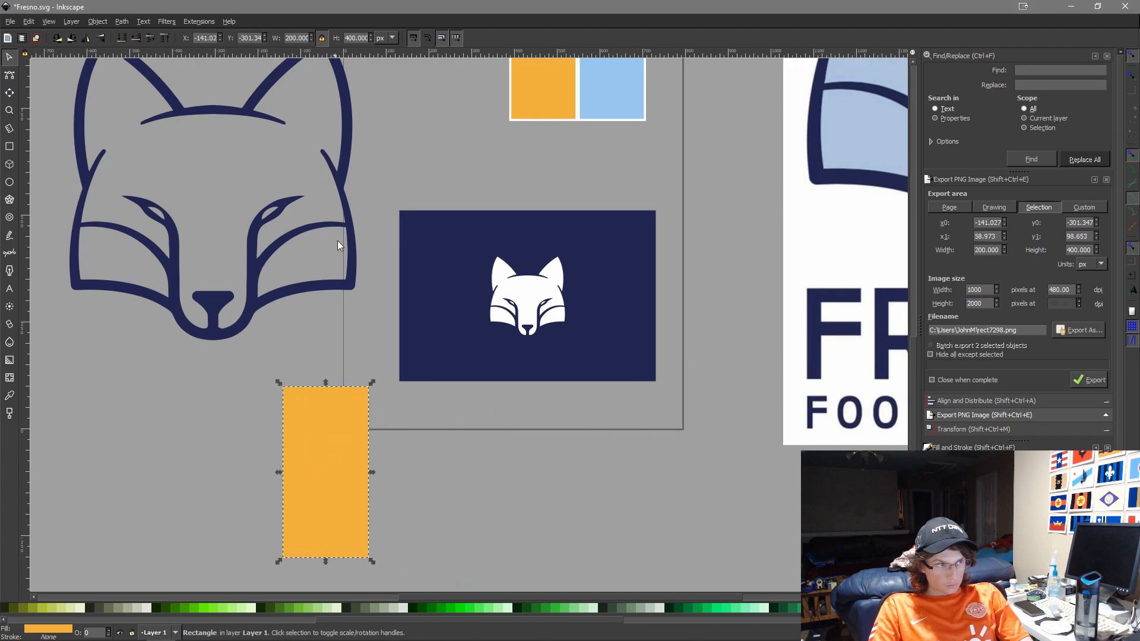
{"action": "left_click", "coordinate": [325, 39]}
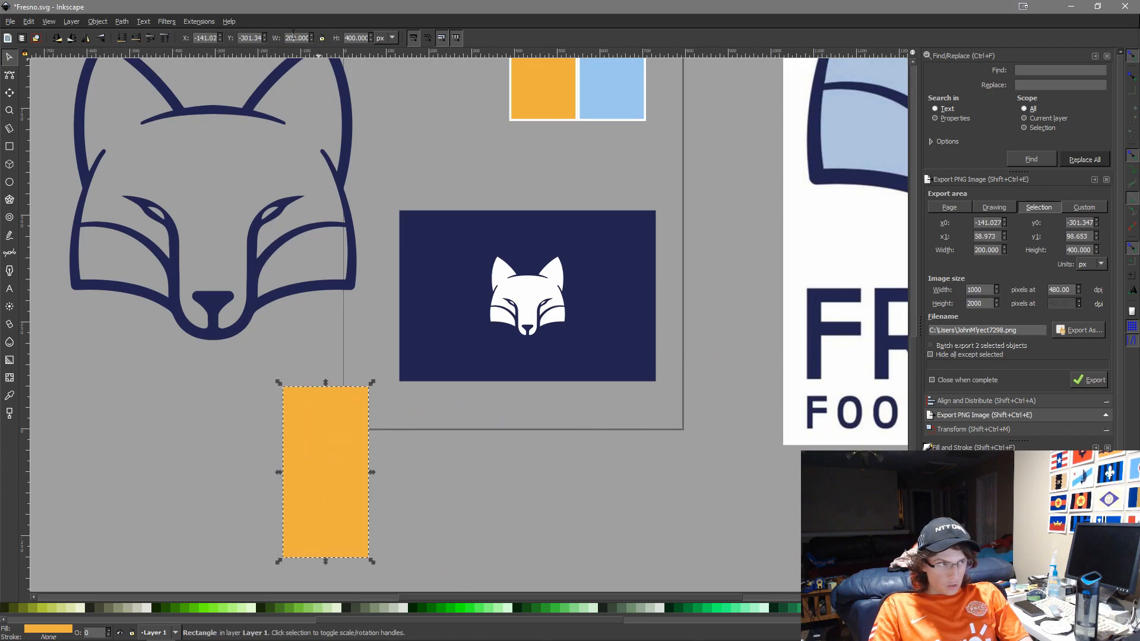
{"action": "type", "text": "190"}
{"action": "key", "text": "Return"}
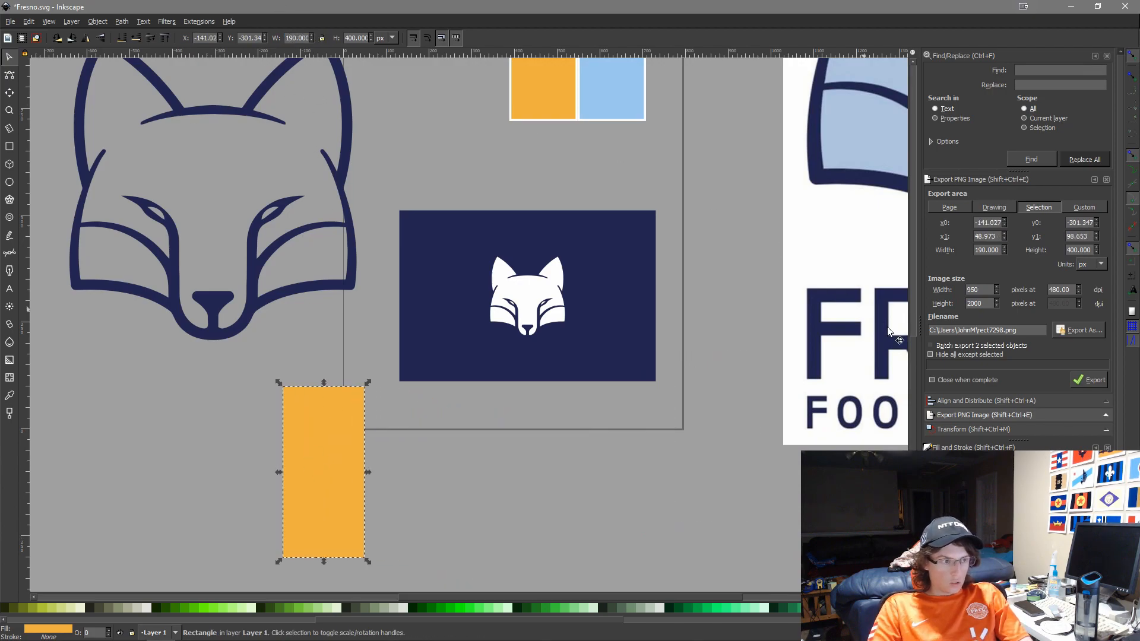
Align the orange stripe to the left and top edges of the navy flag rectangle
{"action": "left_click", "coordinate": [448, 347], "text": "shift"}
{"action": "key", "text": "ctrl+alt+KP_4"}
{"action": "key", "text": "ctrl+alt+KP_8"}
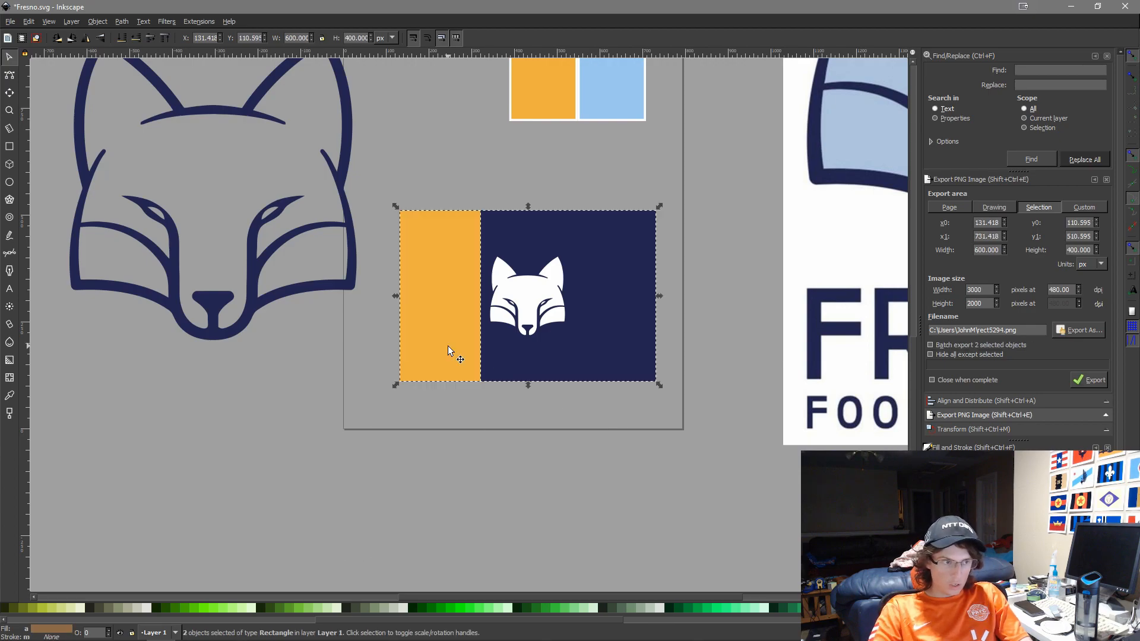
Duplicate the left orange stripe and align the copy to the flag's right edge
{"action": "left_click", "coordinate": [465, 343]}
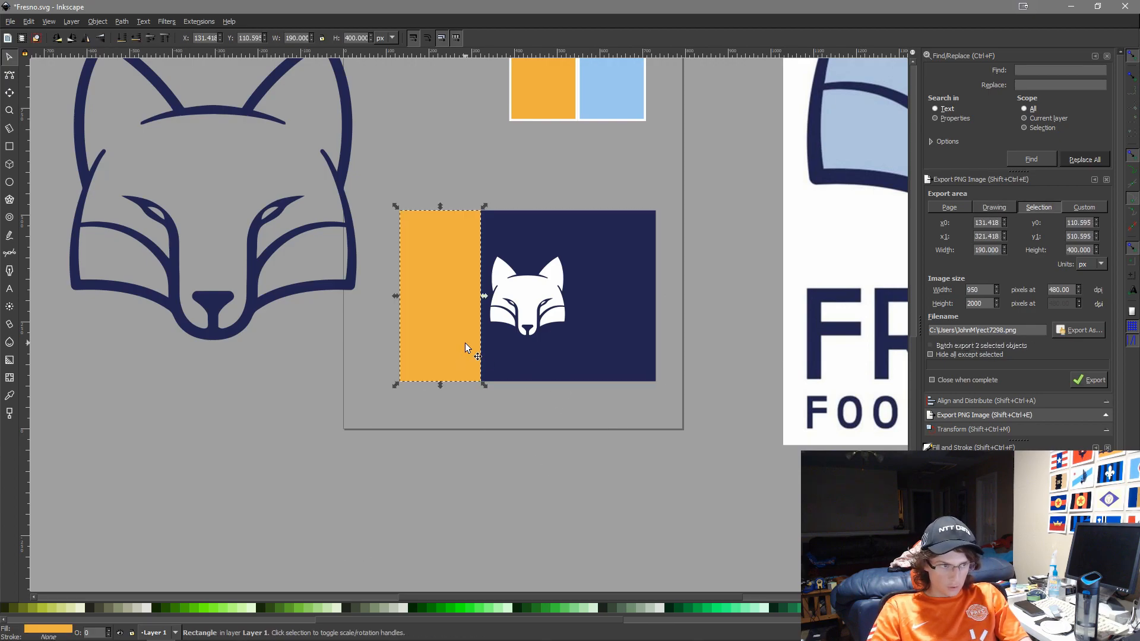
{"action": "left_click", "coordinate": [592, 326], "text": "shift"}
{"action": "key", "text": "ctrl+alt+KP_6"}
{"action": "left_click", "coordinate": [436, 478]}
{"action": "scroll", "coordinate": [564, 353], "scroll_direction": "up", "scroll_amount": 4}
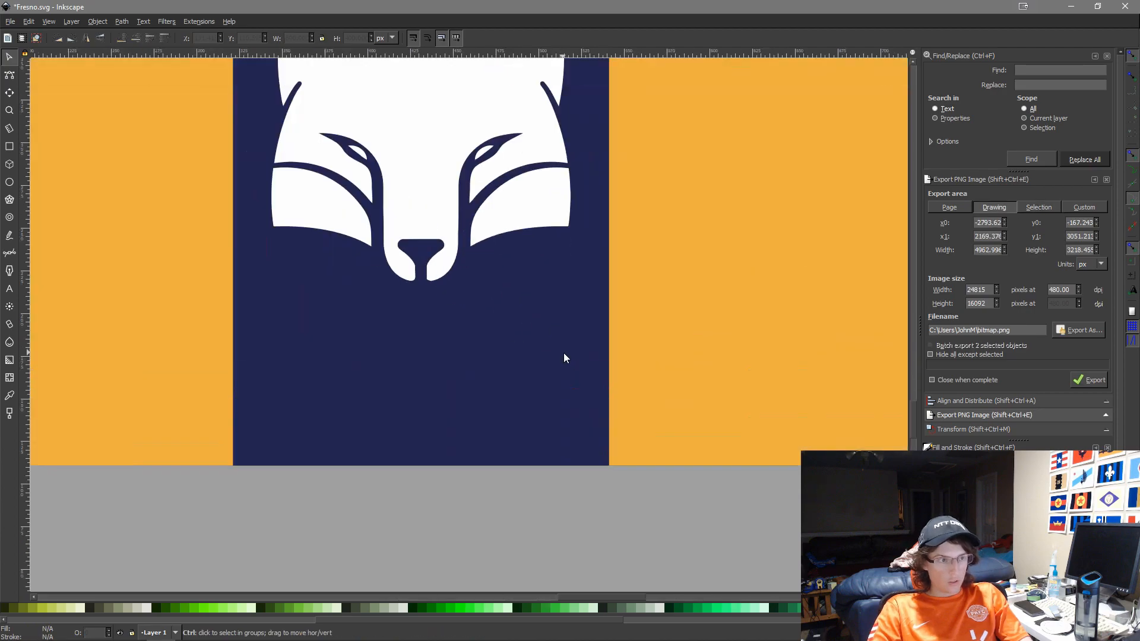
{"action": "scroll", "coordinate": [564, 358], "scroll_direction": "down", "scroll_amount": 3}
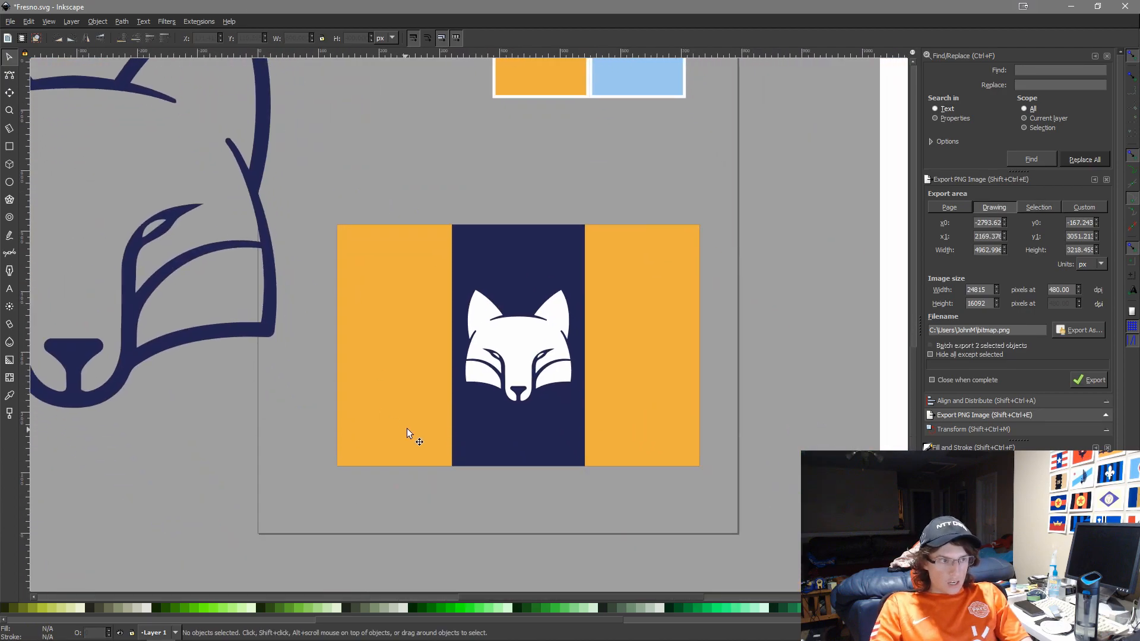
Duplicate the left orange stripe above the flag, set the copy's width to 20 px and fill it with the fox head's white
{"action": "left_click", "coordinate": [426, 424]}
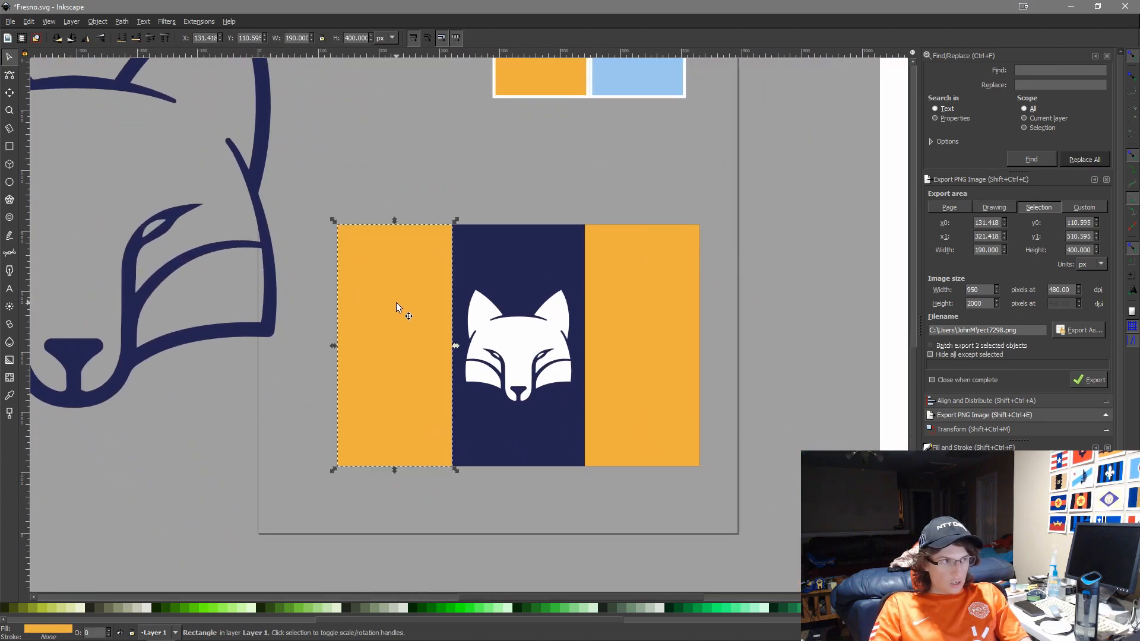
{"action": "left_click_drag", "start_coordinate": [358, 229], "coordinate": [416, 46]}
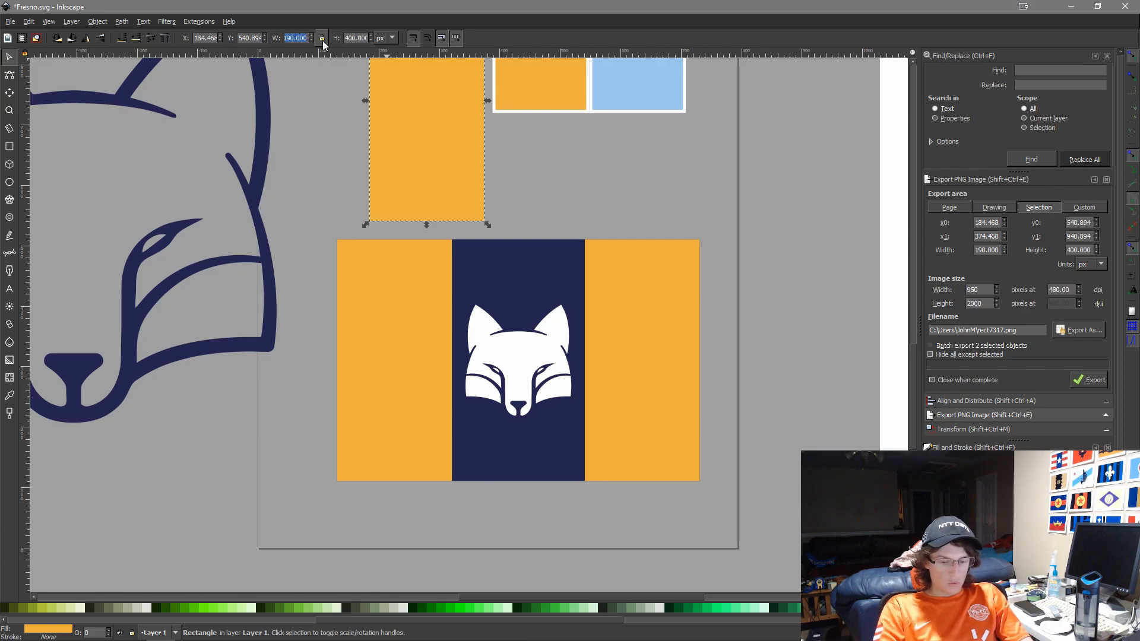
{"action": "type", "text": "20"}
{"action": "key", "text": "Return"}
{"action": "key", "text": "d"}
{"action": "left_click", "coordinate": [519, 376]}
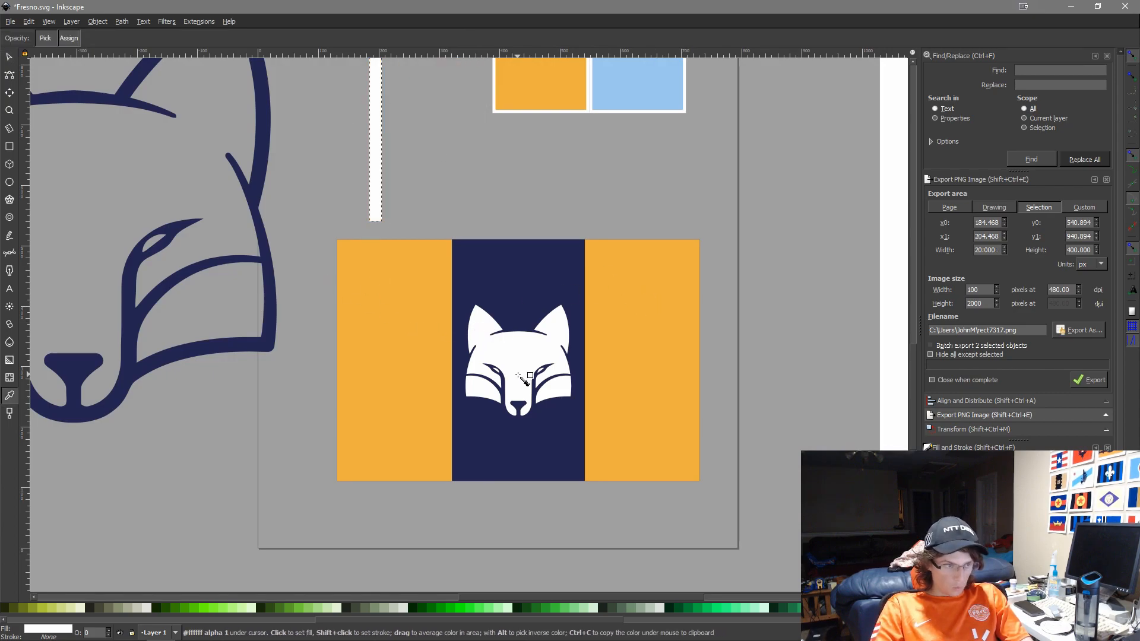
Align the narrow white stripe to the flag's height, directly against the inner edge of the left orange stripe
{"action": "key", "text": "s"}
{"action": "left_click", "coordinate": [440, 384], "text": "shift"}
{"action": "key", "text": "ctrl+alt+KP_6"}
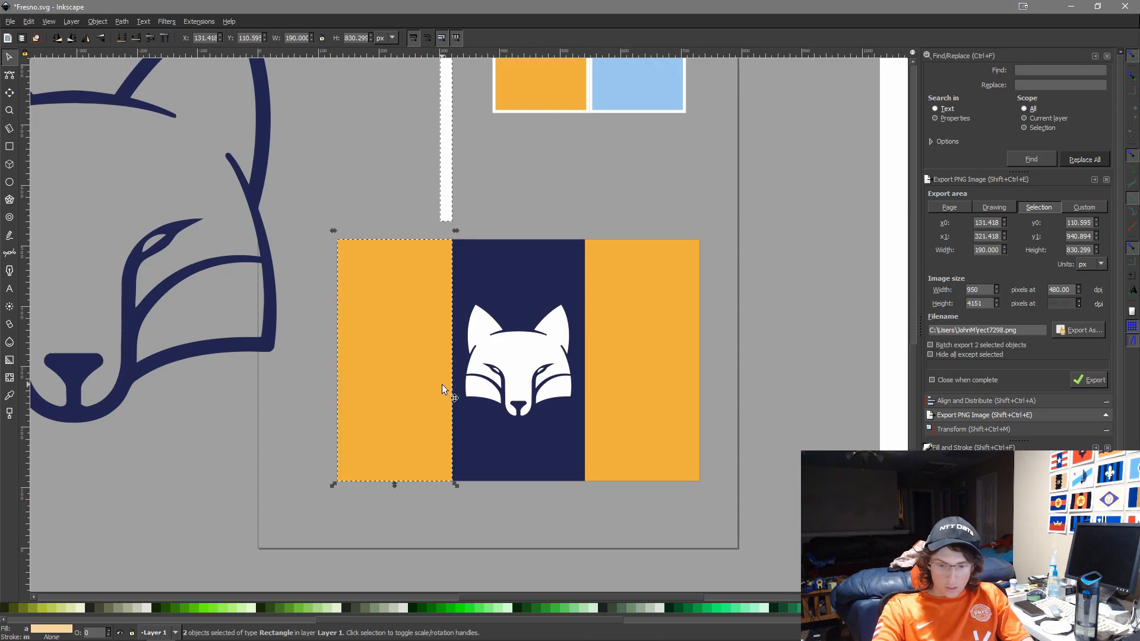
{"action": "key", "text": "ctrl+alt+t"}
{"action": "key", "text": "ctrl+alt+shift+KP_6"}
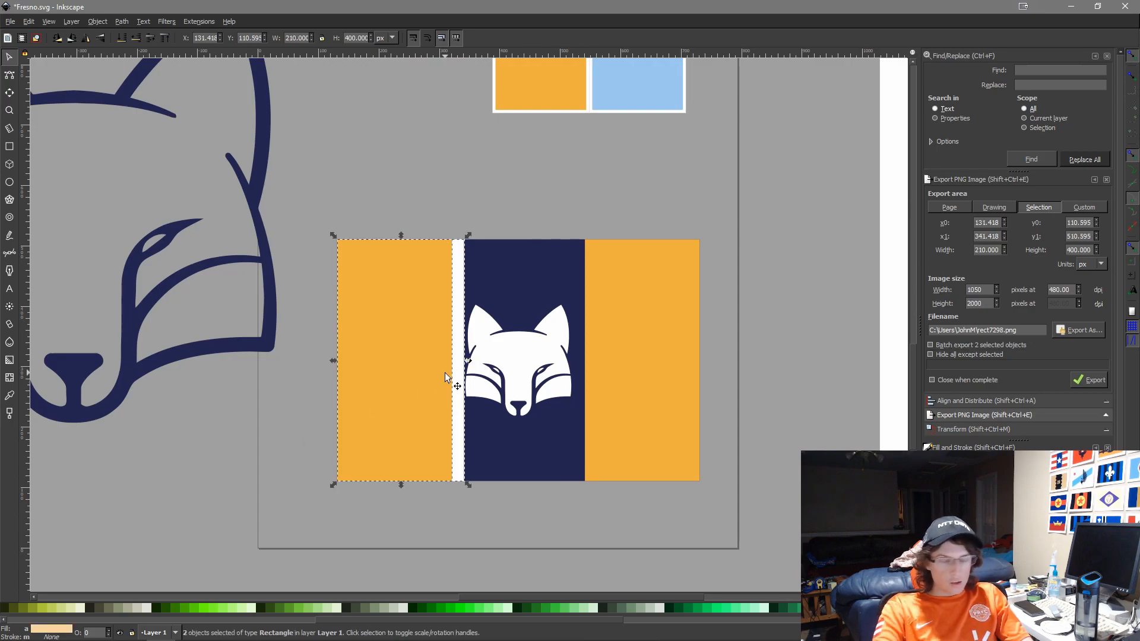
{"action": "left_click", "coordinate": [646, 547]}
{"action": "scroll", "coordinate": [394, 379], "scroll_direction": "up", "scroll_amount": 2}
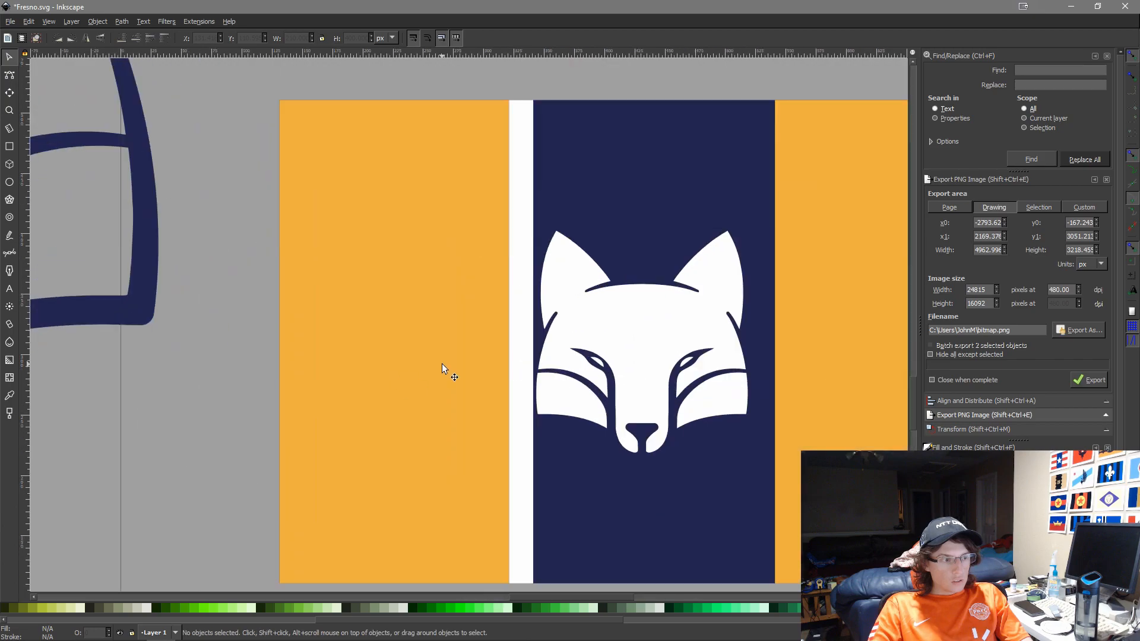
Move the narrow white stripe off the flag, to the empty area at its lower left
{"action": "left_click", "coordinate": [443, 365]}
{"action": "left_click", "coordinate": [521, 333]}
{"action": "scroll", "coordinate": [549, 300], "scroll_direction": "down", "scroll_amount": 2}
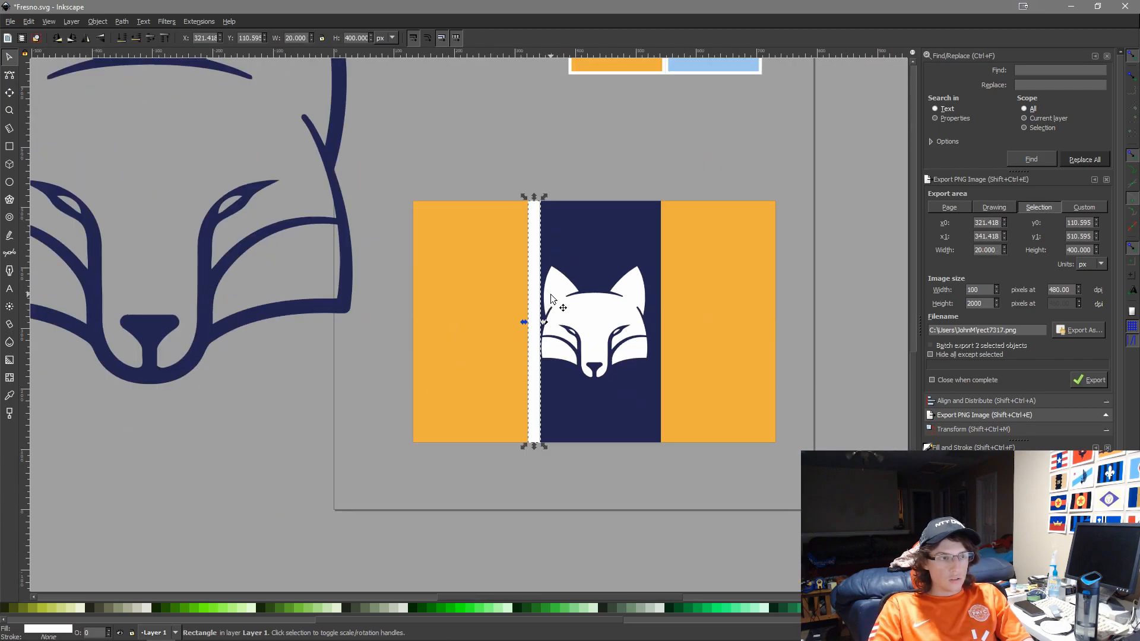
{"action": "left_click_drag", "start_coordinate": [542, 292], "coordinate": [291, 453]}
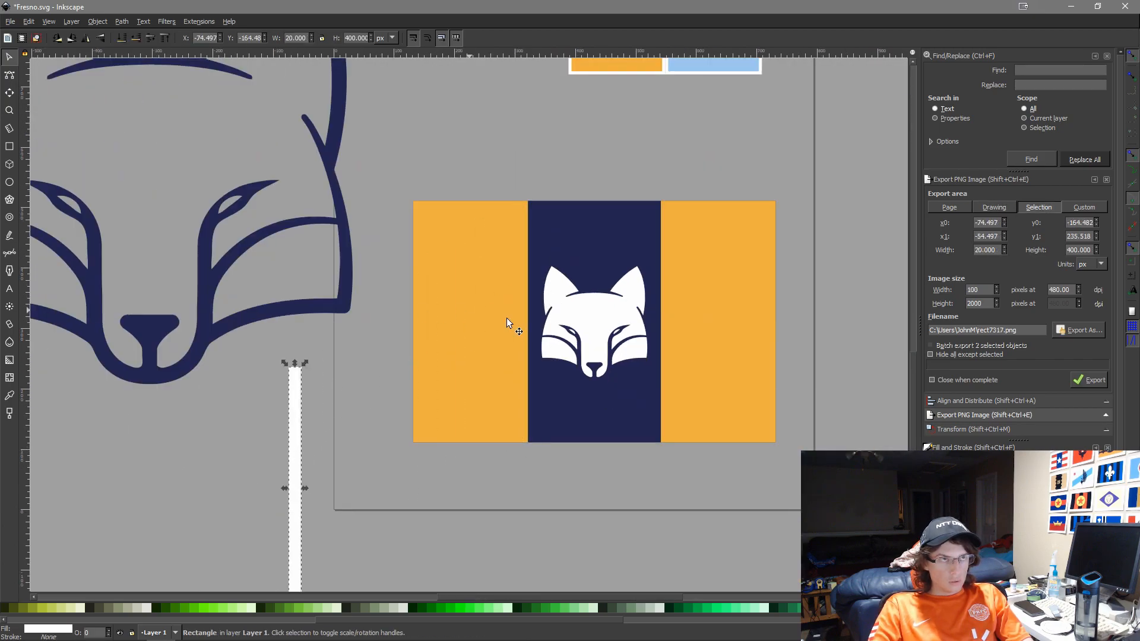
Calculate 190+190+190 in the quick launcher to check the combined stripe widths, and close the launcher
{"action": "scroll", "coordinate": [835, 296], "scroll_direction": "down", "scroll_amount": 2}
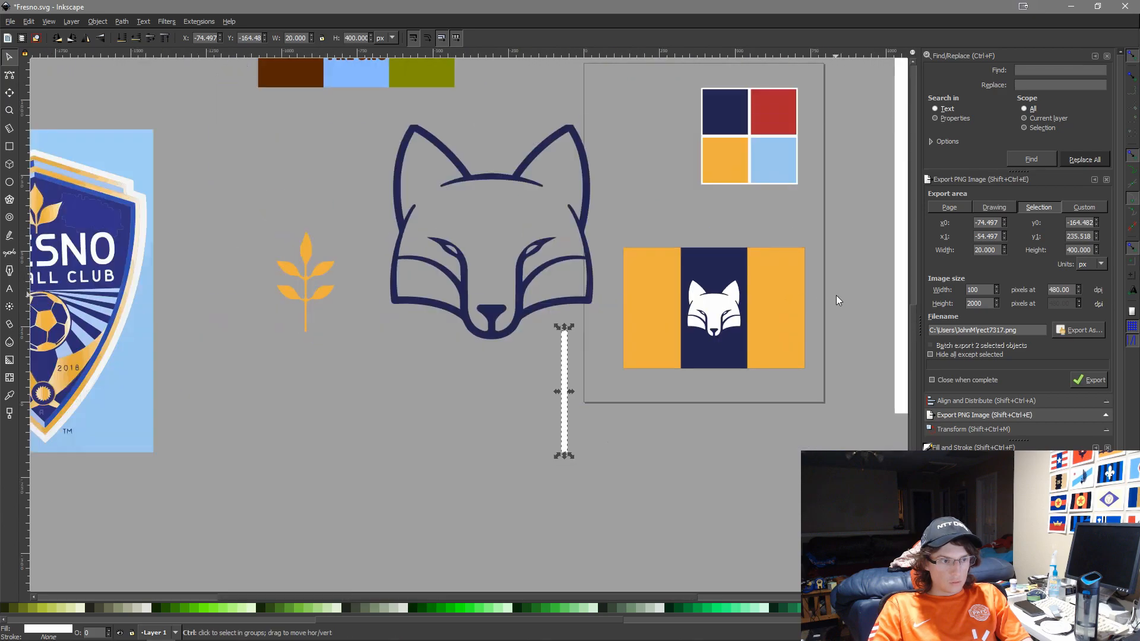
{"action": "key", "text": "alt+space"}
{"action": "type", "text": "1"}
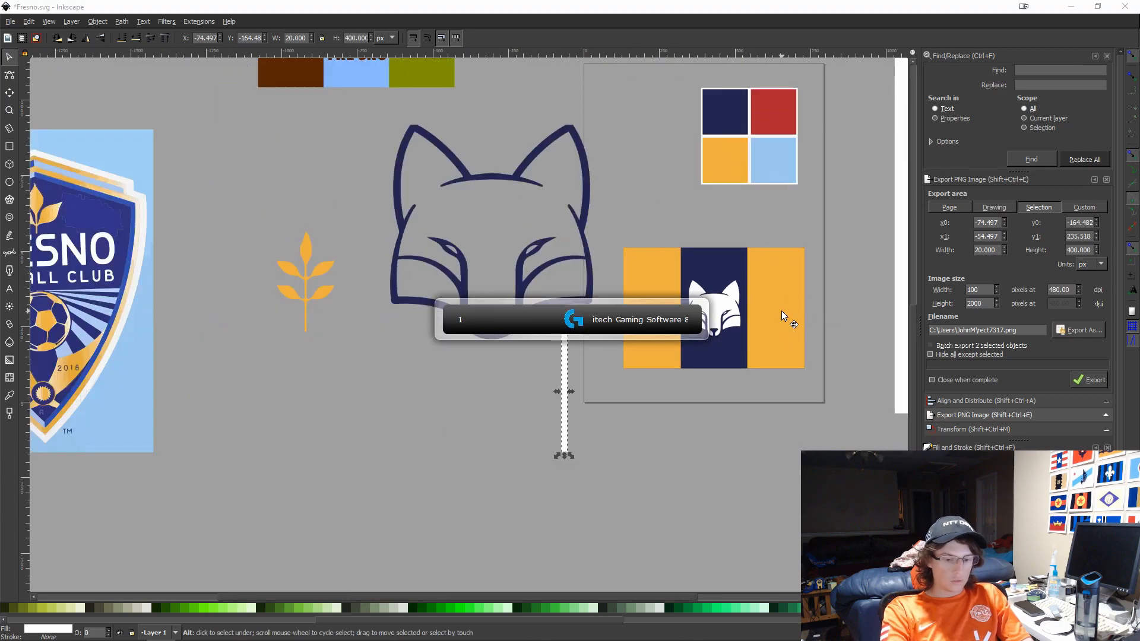
{"action": "type", "text": "90+190+190"}
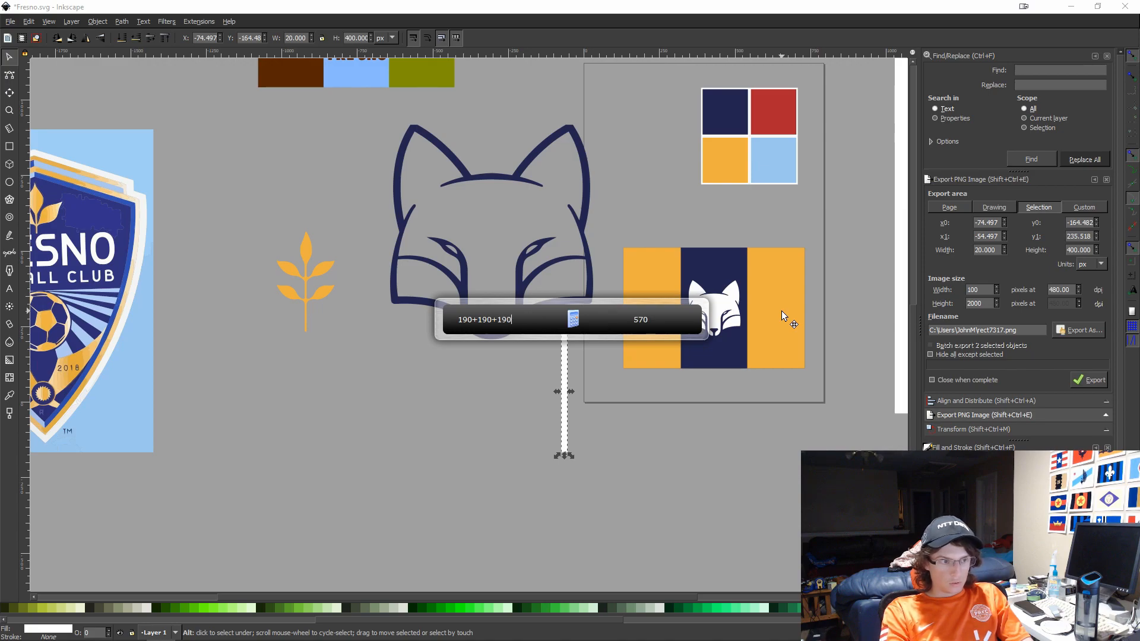
{"action": "key", "text": "ctrl+a"}
{"action": "key", "text": "BackSpace"}
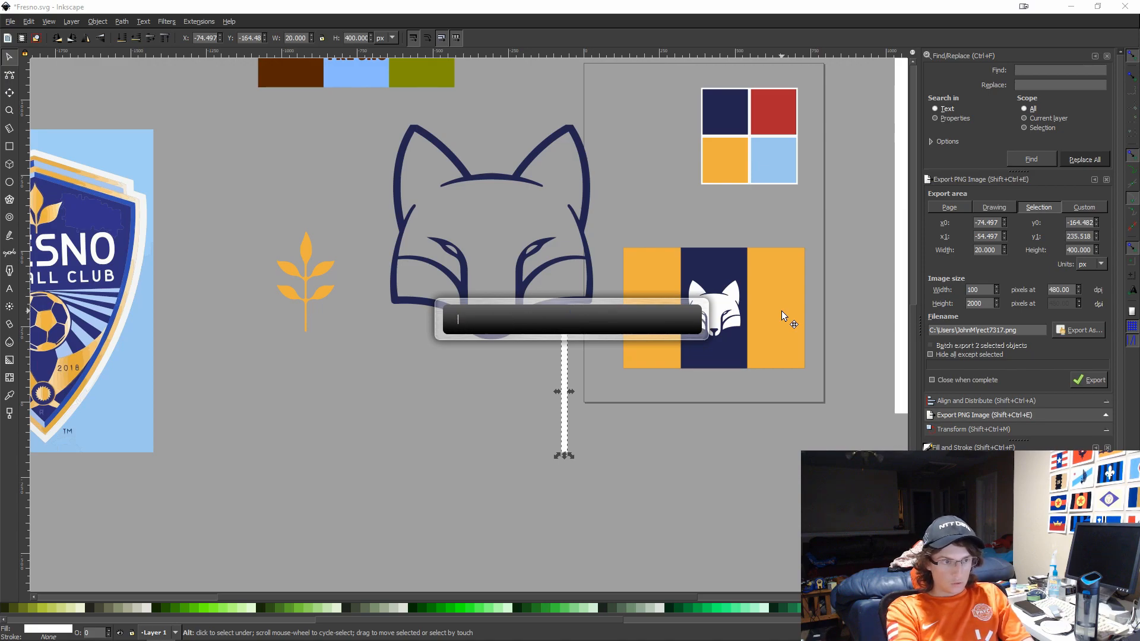
{"action": "left_click", "coordinate": [773, 428]}
Set the width of the white stripe beside the flag to 15 px
{"action": "scroll", "coordinate": [780, 403], "scroll_direction": "up", "scroll_amount": 3}
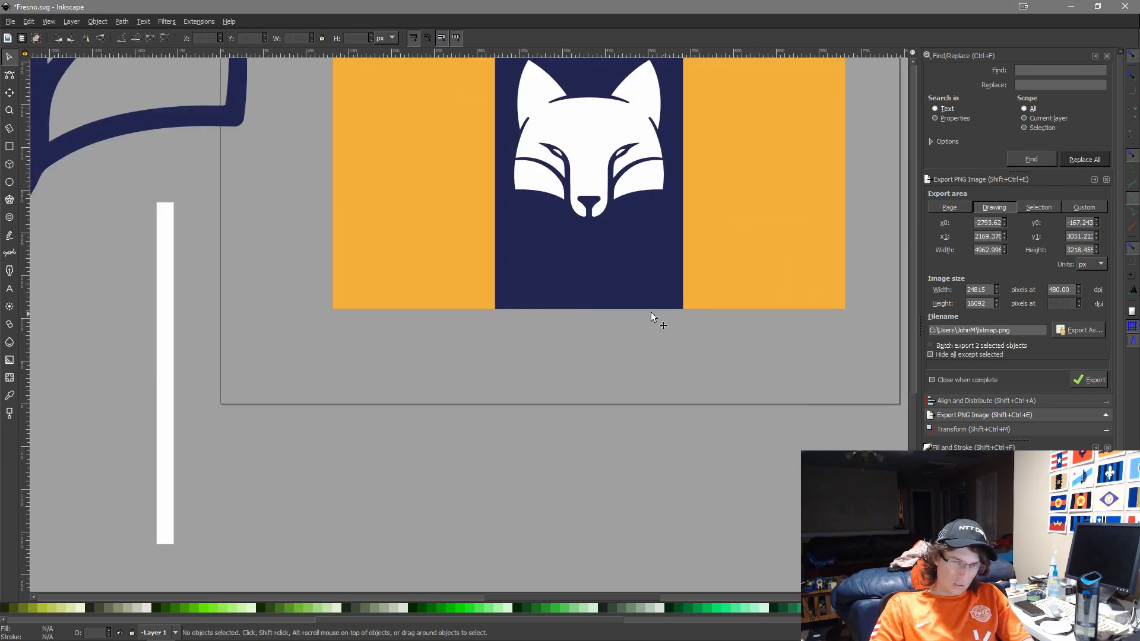
{"action": "scroll", "coordinate": [391, 258], "scroll_direction": "down", "scroll_amount": 2}
{"action": "left_click", "coordinate": [280, 345]}
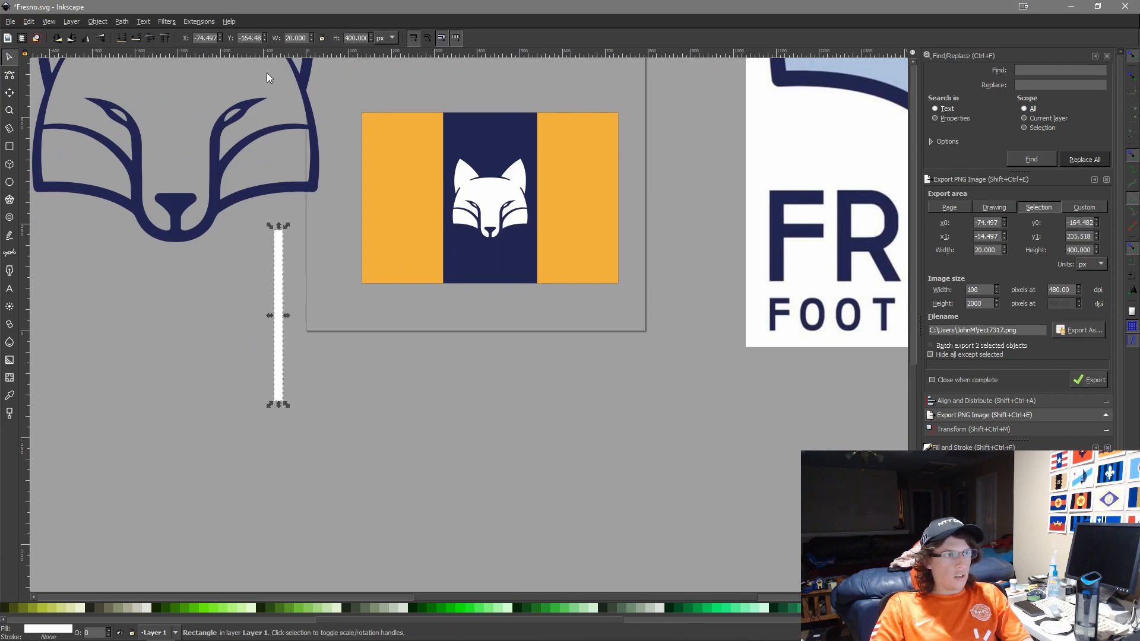
{"action": "type", "text": "15"}
{"action": "key", "text": "Return"}
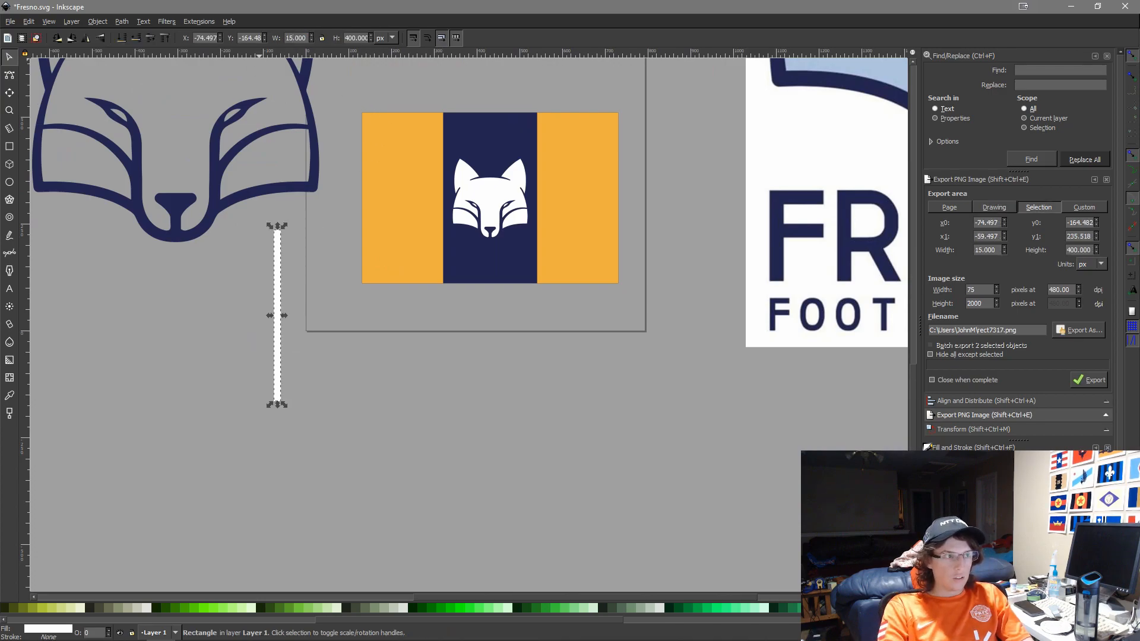
Align the white stripe level with the flag, directly against the inner edge of the left orange stripe
{"action": "left_click", "coordinate": [426, 152], "text": "shift"}
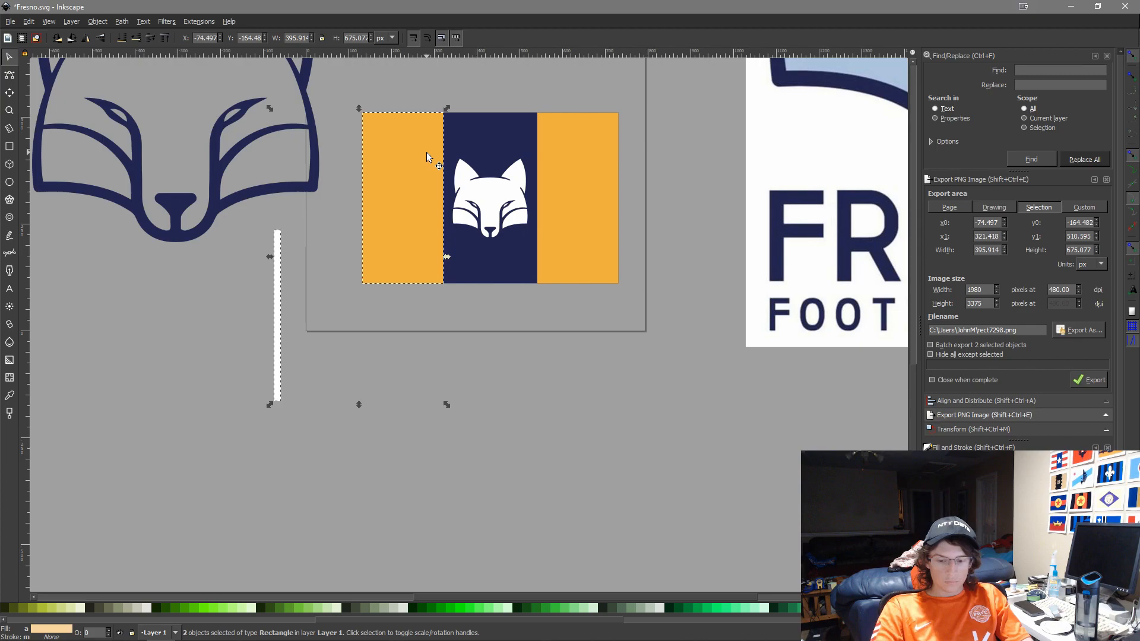
{"action": "key", "text": "ctrl+alt+shift+KP_6"}
{"action": "key", "text": "ctrl+alt+KP_4"}
{"action": "key", "text": "ctrl+z"}
{"action": "key", "text": "ctrl+alt+KP_8"}
{"action": "scroll", "coordinate": [505, 142], "scroll_direction": "up", "scroll_amount": 3, "text": "ctrl"}
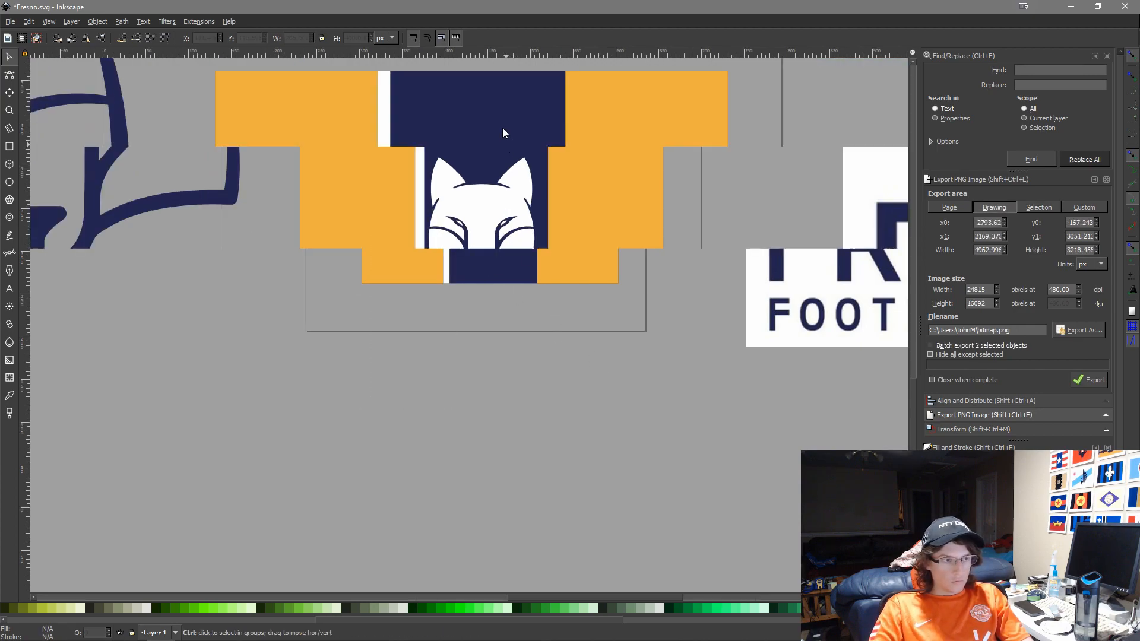
Duplicate the white stripe and place the copy directly against the inner edge of the right orange stripe
{"action": "left_click", "coordinate": [671, 226]}
{"action": "left_click", "coordinate": [337, 125], "text": "shift"}
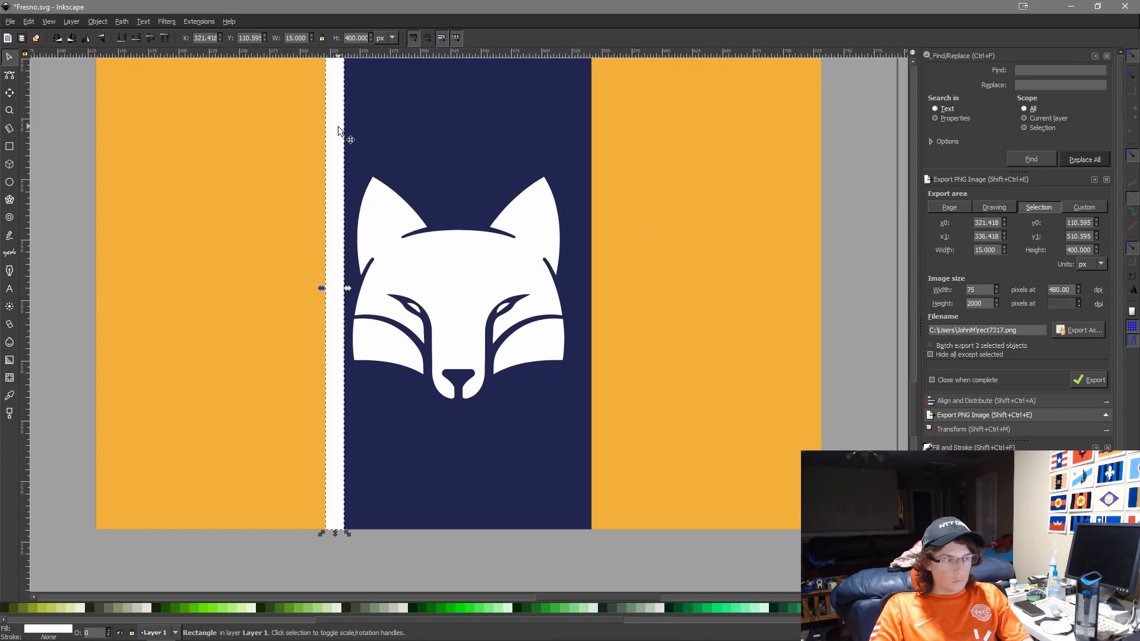
{"action": "key", "text": "ctrl+alt+KP_6"}
{"action": "key", "text": "ctrl+alt+KP_6"}
{"action": "key", "text": "ctrl+alt+KP_6"}
{"action": "key", "text": "ctrl+alt+KP_6"}
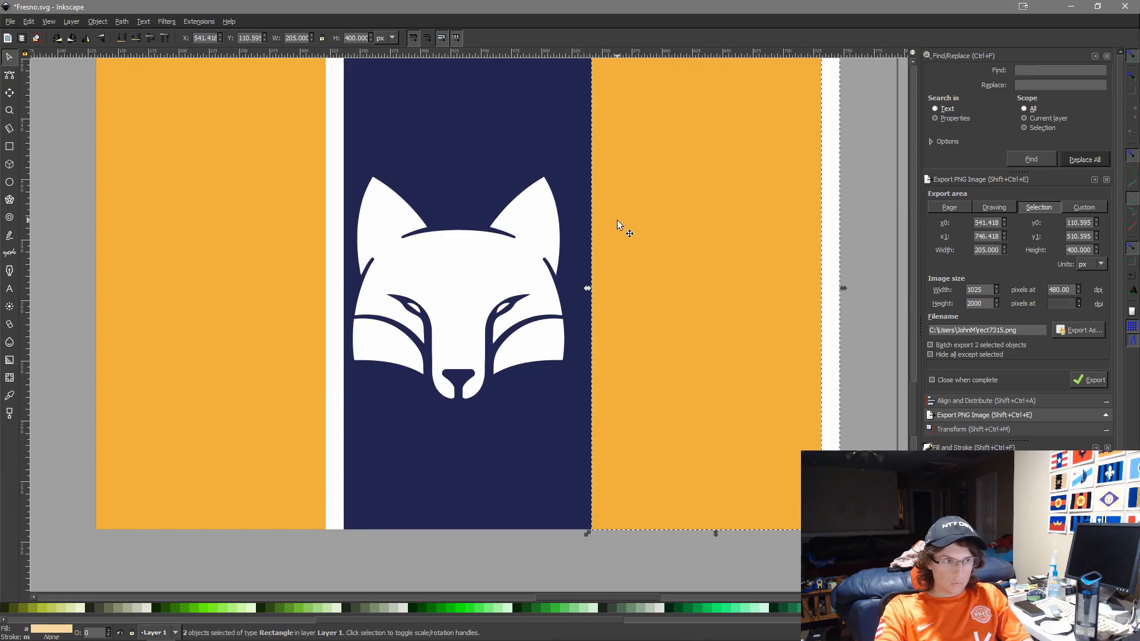
{"action": "key", "text": "ctrl+alt+KP_4"}
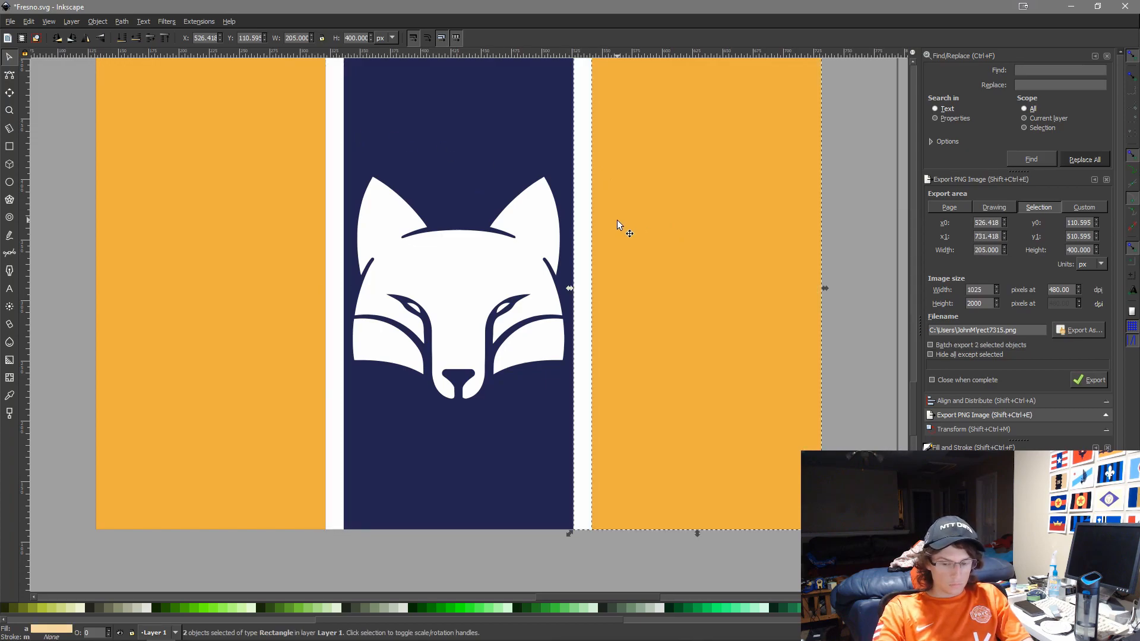
Measure the width of the navy band between the white stripes with a temporary Bezier segment, and discard the segment
{"action": "left_click", "coordinate": [890, 411]}
{"action": "scroll", "coordinate": [790, 433], "scroll_direction": "down", "scroll_amount": 3, "text": "ctrl"}
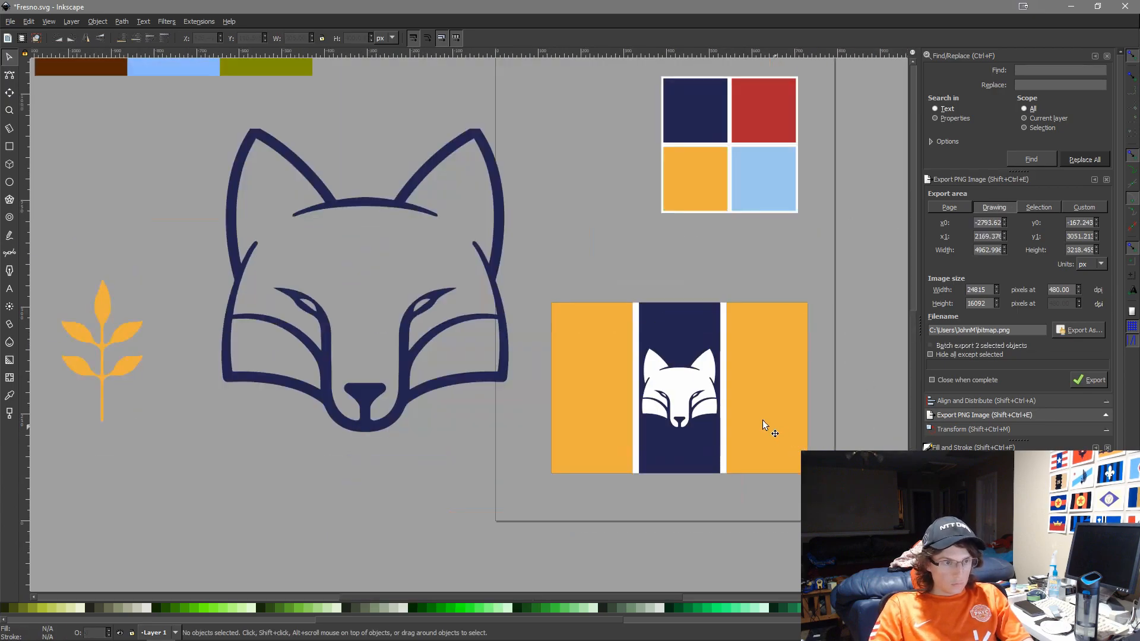
{"action": "scroll", "coordinate": [682, 332], "scroll_direction": "up", "scroll_amount": 8, "text": "ctrl"}
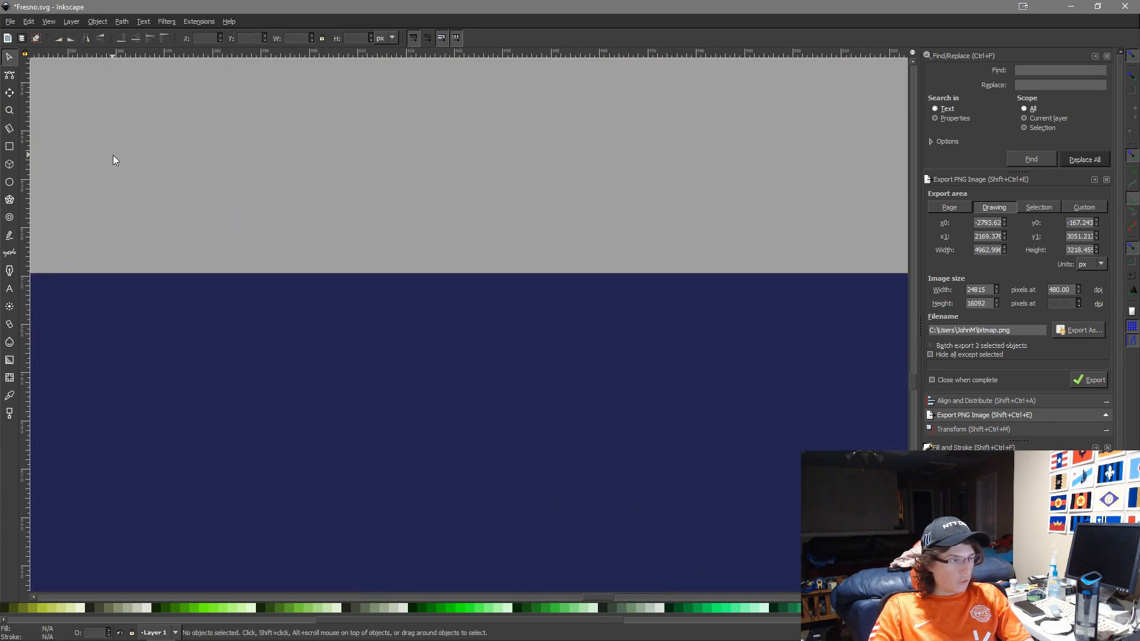
{"action": "scroll", "coordinate": [117, 157], "scroll_direction": "down", "scroll_amount": 2, "text": "ctrl"}
{"action": "left_click", "coordinate": [10, 259]}
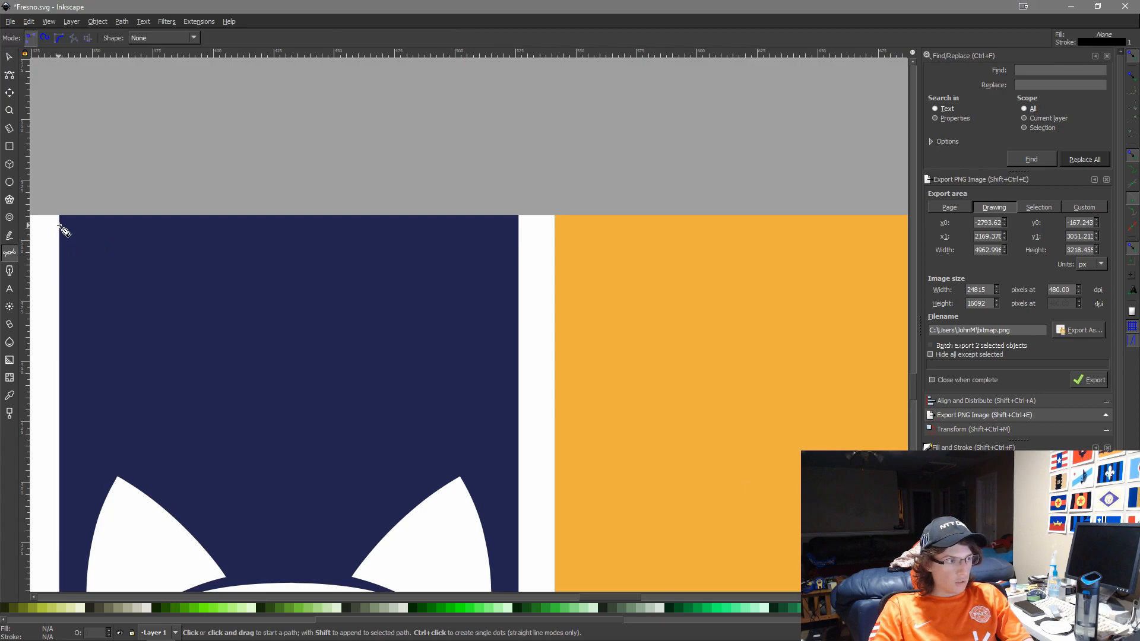
{"action": "left_click", "coordinate": [61, 215]}
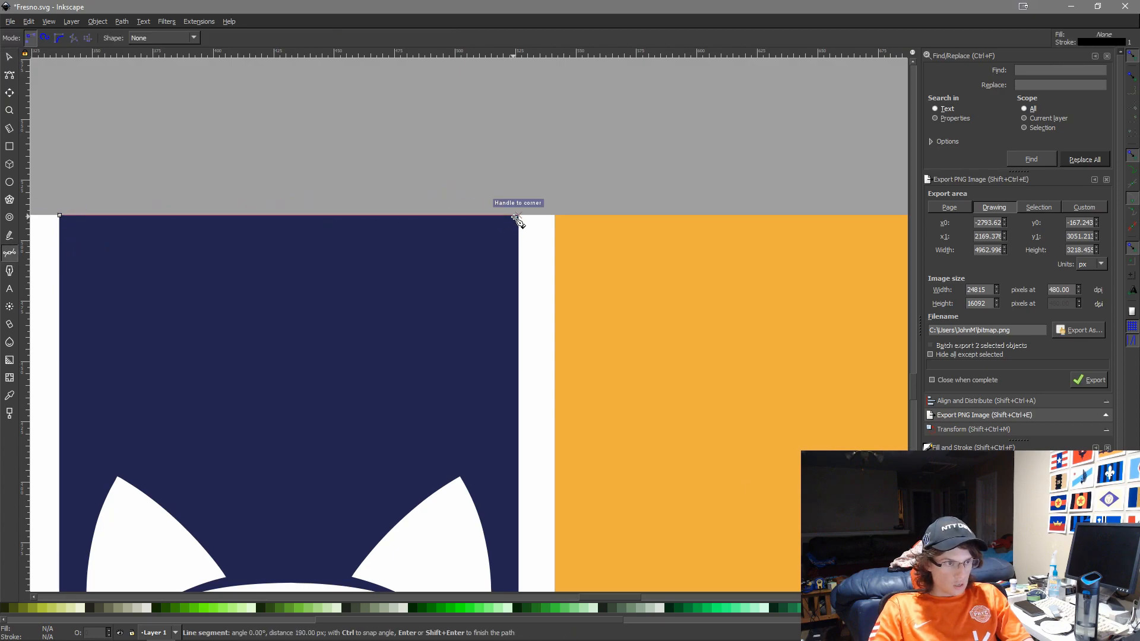
{"action": "key", "text": "Escape"}
{"action": "key", "text": "s"}
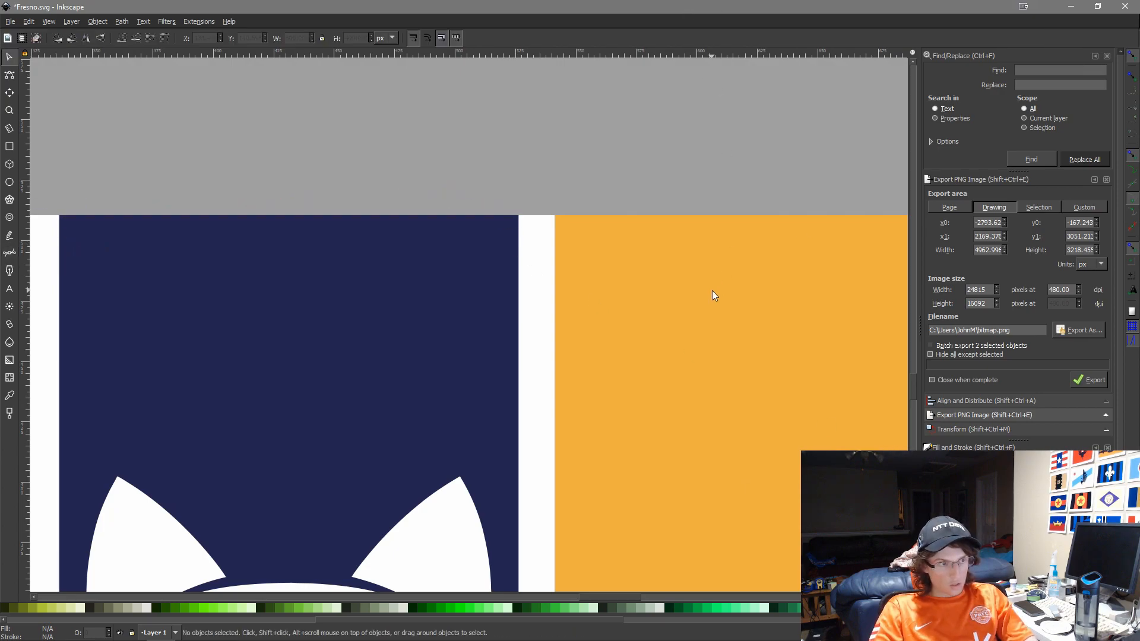
Ungroup the white fox head on the flag and frame its separate pieces in the view
{"action": "scroll", "coordinate": [671, 316], "scroll_direction": "down", "scroll_amount": 7}
{"action": "scroll", "coordinate": [674, 329], "scroll_direction": "up", "scroll_amount": 5}
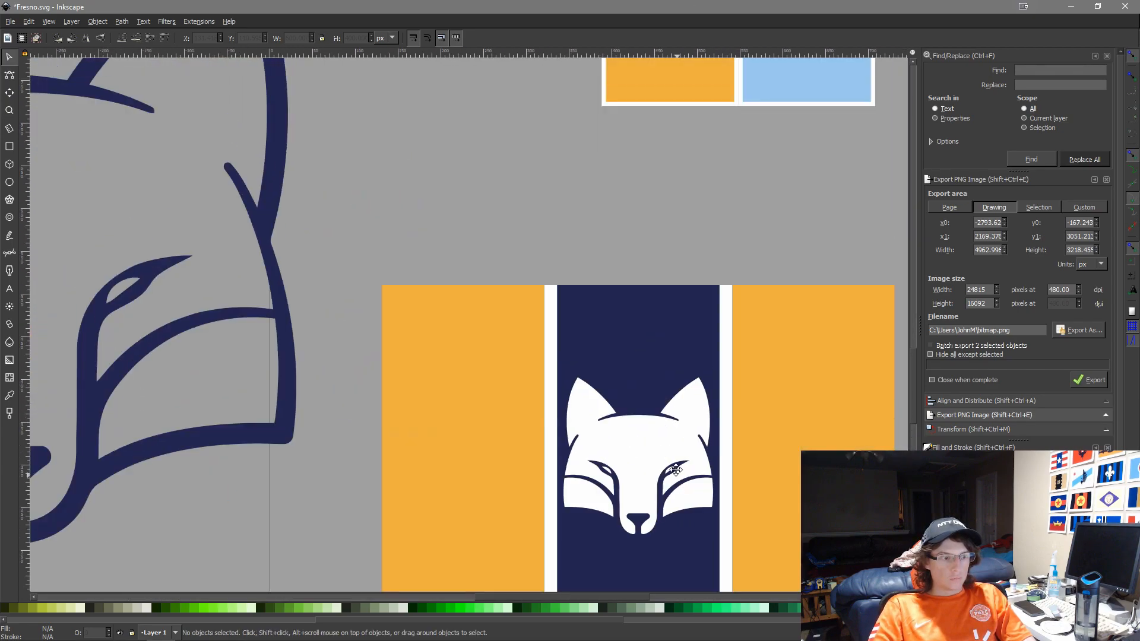
{"action": "left_click_drag", "start_coordinate": [676, 470], "coordinate": [504, 282]}
{"action": "scroll", "coordinate": [516, 302], "scroll_direction": "down", "scroll_amount": 4}
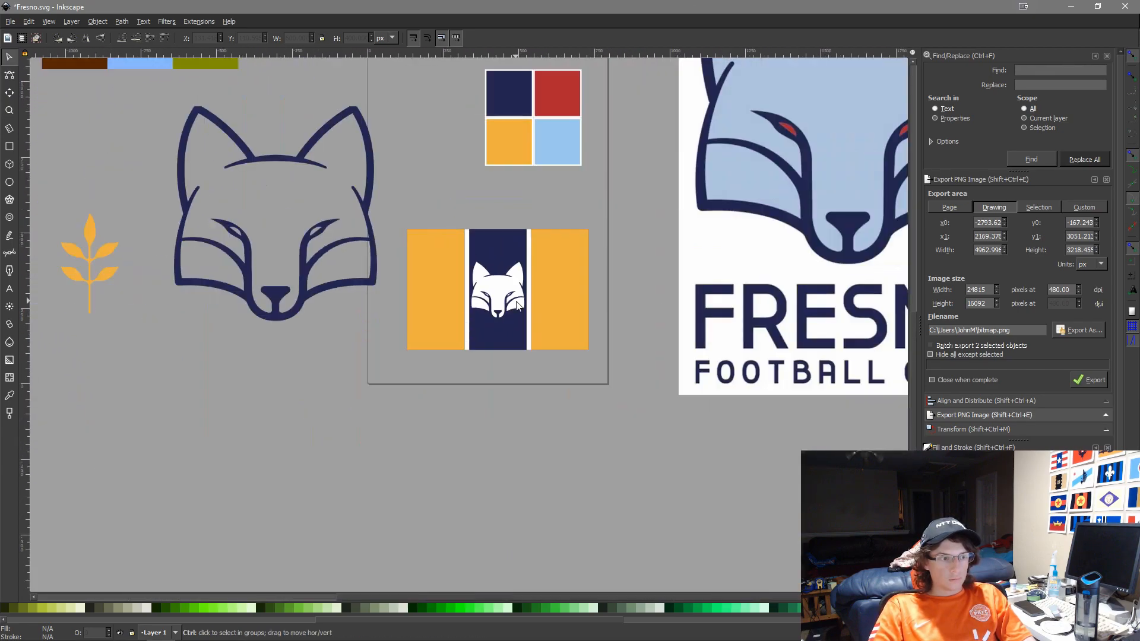
{"action": "left_click_drag", "start_coordinate": [511, 436], "coordinate": [573, 564]}
{"action": "scroll", "coordinate": [576, 552], "scroll_direction": "up", "scroll_amount": 4}
{"action": "scroll", "coordinate": [558, 398], "scroll_direction": "up", "scroll_amount": 3}
{"action": "scroll", "coordinate": [566, 391], "scroll_direction": "down", "scroll_amount": 1}
{"action": "left_click", "coordinate": [565, 391], "text": "ctrl"}
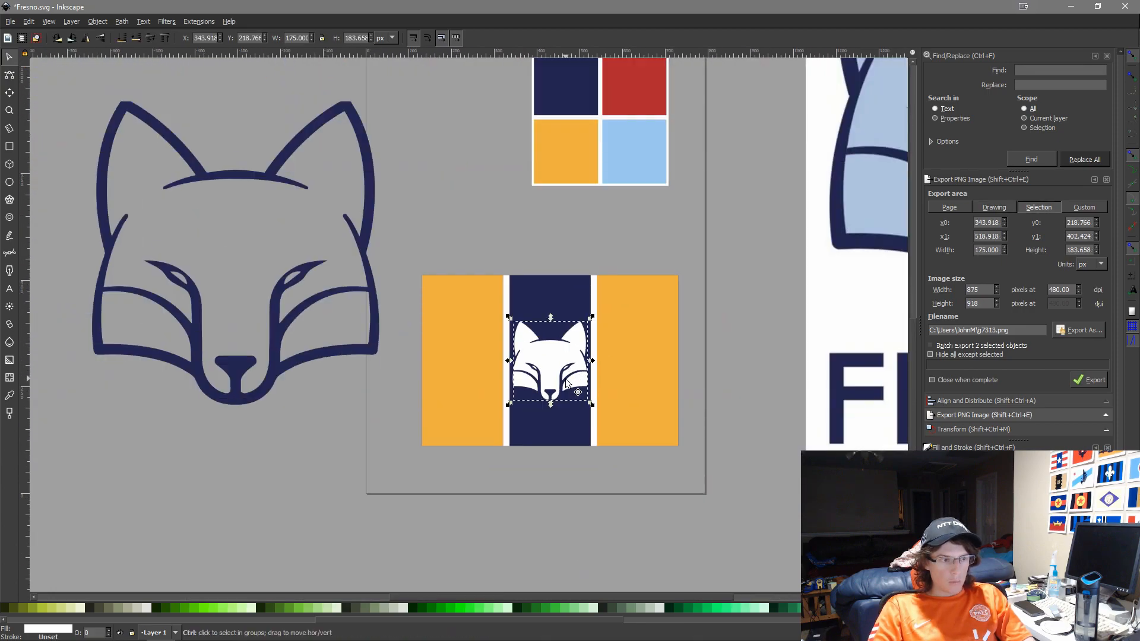
{"action": "key", "text": "3"}
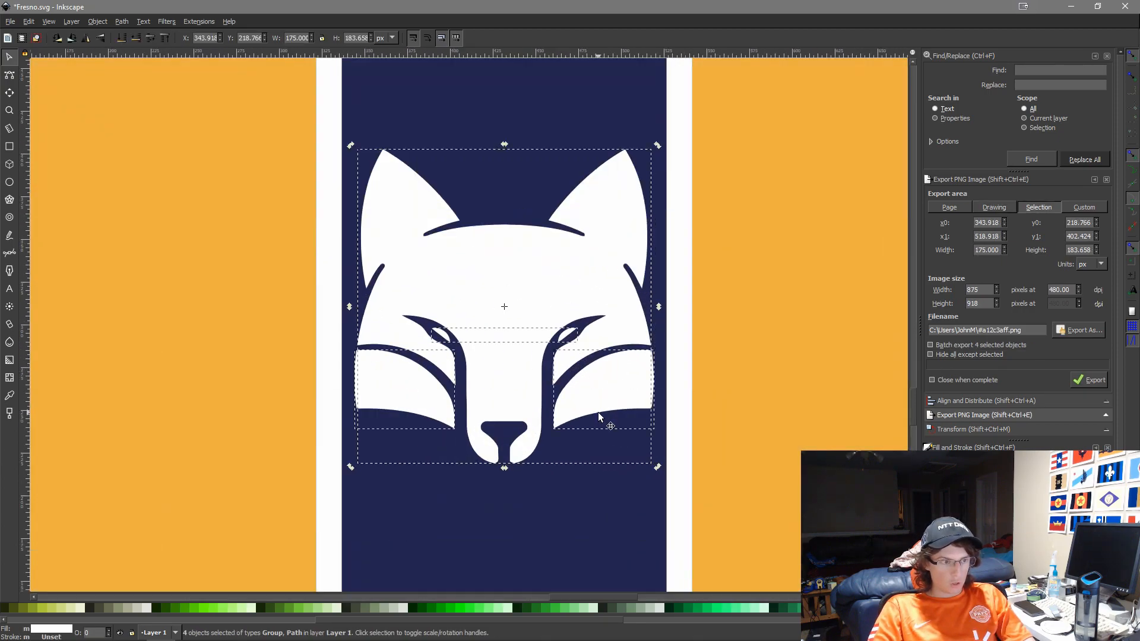
Unite the fox's main head shape and both cheek pieces into one path, leaving out the eyes
{"action": "left_click", "coordinate": [688, 424]}
{"action": "left_click", "coordinate": [567, 339]}
{"action": "left_click", "coordinate": [574, 306], "text": "shift"}
{"action": "left_click", "coordinate": [605, 337]}
{"action": "left_click", "coordinate": [740, 354]}
{"action": "left_click", "coordinate": [598, 392]}
{"action": "left_click", "coordinate": [606, 293], "text": "shift"}
{"action": "left_click", "coordinate": [400, 395], "text": "shift"}
{"action": "left_click", "coordinate": [122, 22]}
{"action": "left_click", "coordinate": [151, 94]}
Ungroup the fox's two eye shapes and unite them into a single path
{"action": "left_click", "coordinate": [441, 335]}
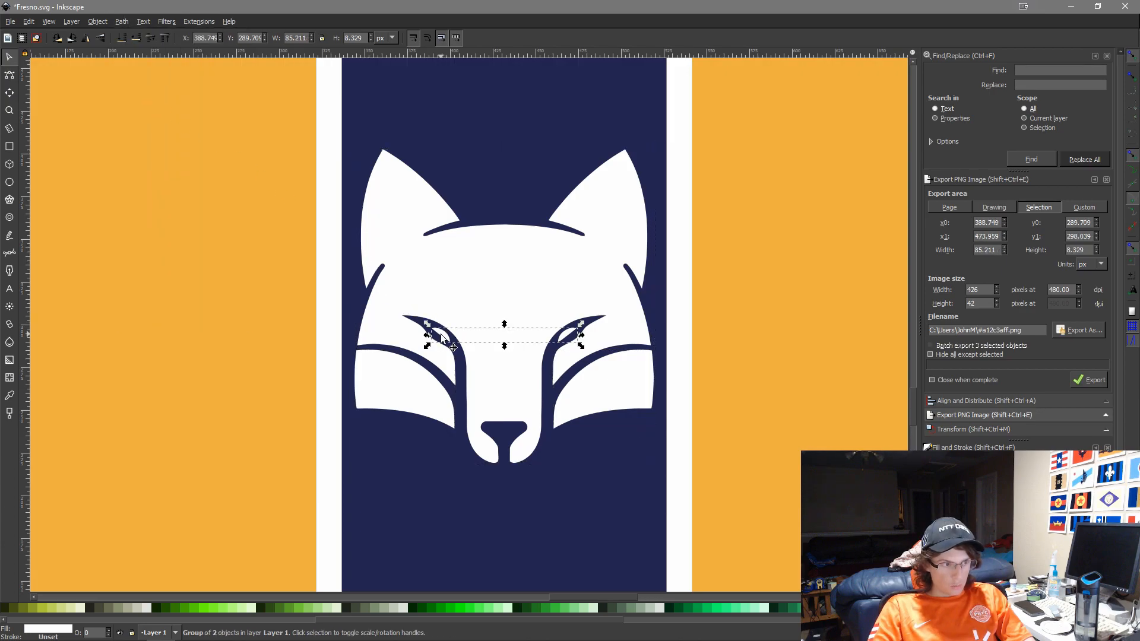
{"action": "key", "text": "ctrl+shift+g"}
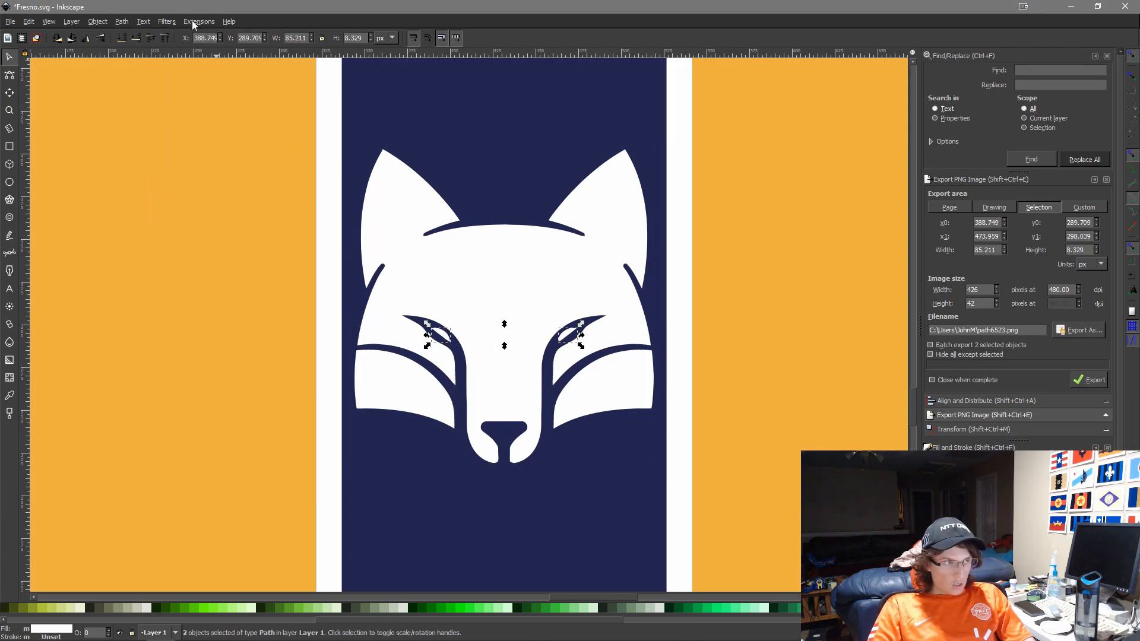
{"action": "left_click", "coordinate": [122, 22]}
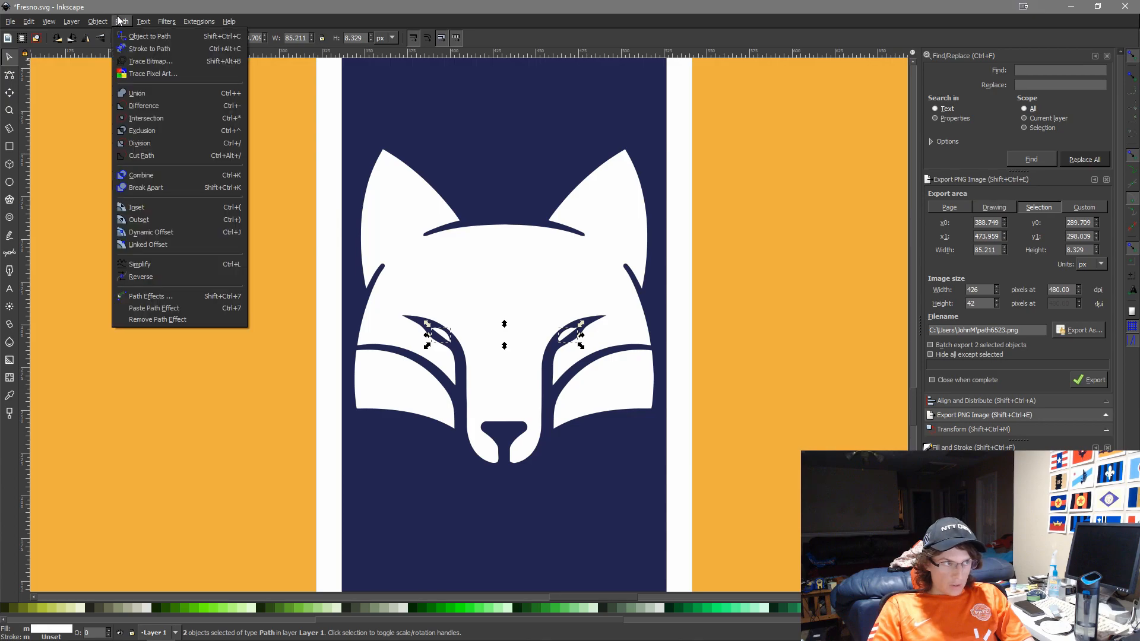
{"action": "left_click", "coordinate": [179, 95]}
Fill the fox's eyes with the red sampled from the color palette squares above the flag
{"action": "key", "text": "d"}
{"action": "scroll", "coordinate": [718, 243], "scroll_direction": "down", "scroll_amount": 4}
{"action": "scroll", "coordinate": [713, 254], "scroll_direction": "up", "scroll_amount": 5}
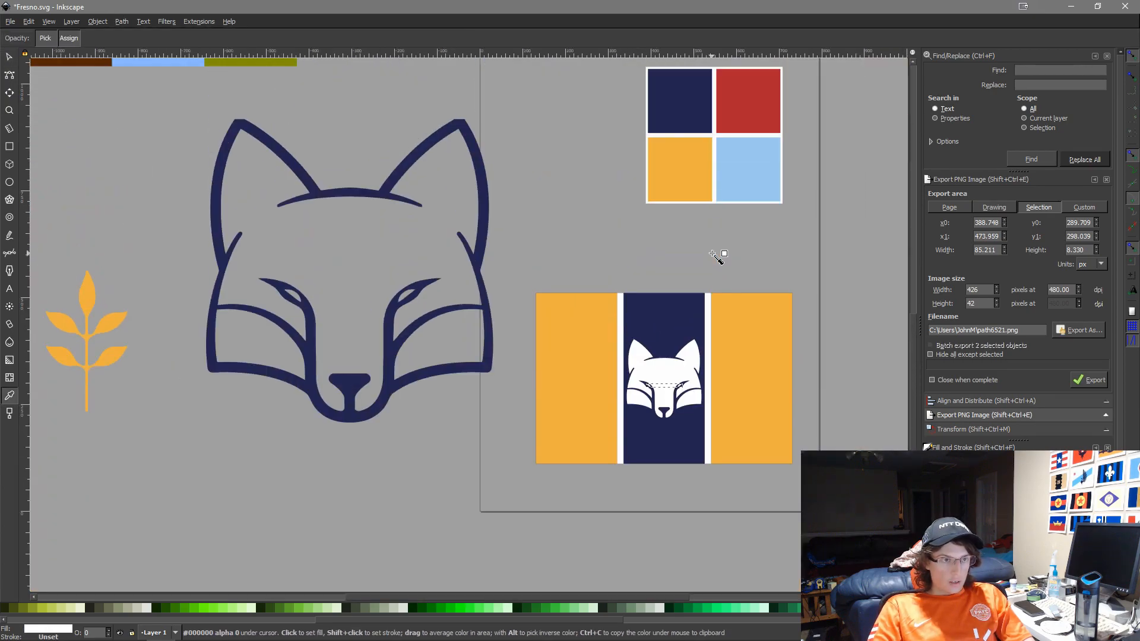
{"action": "left_click", "coordinate": [734, 114]}
{"action": "key", "text": "s"}
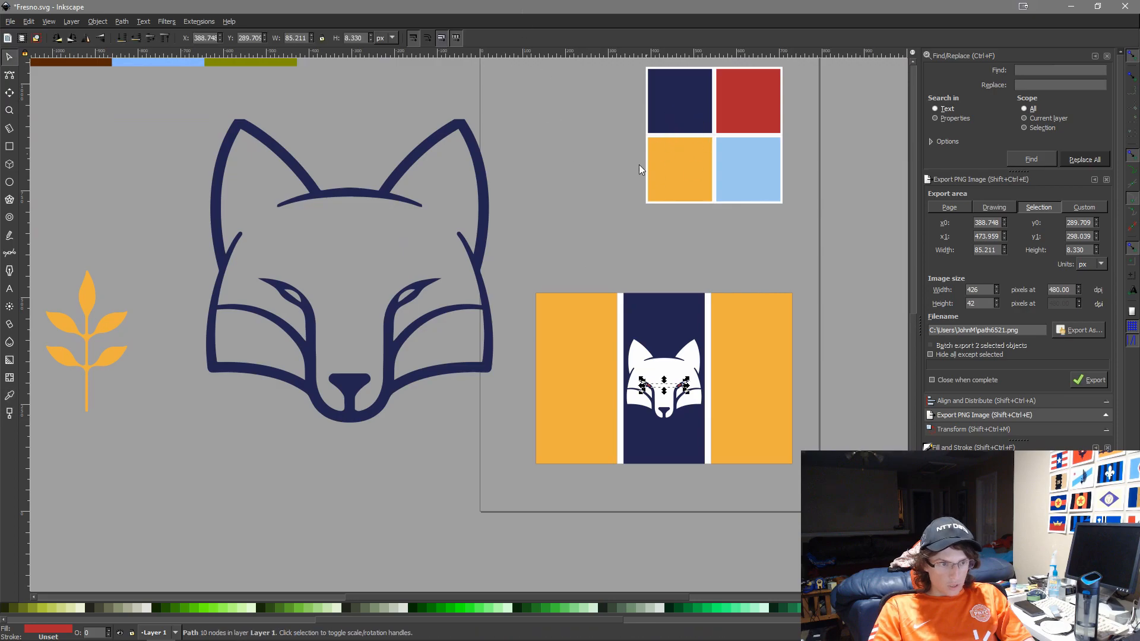
{"action": "left_click", "coordinate": [636, 204]}
{"action": "scroll", "coordinate": [718, 481], "scroll_direction": "up", "scroll_amount": 4}
{"action": "scroll", "coordinate": [614, 255], "scroll_direction": "up", "scroll_amount": 3}
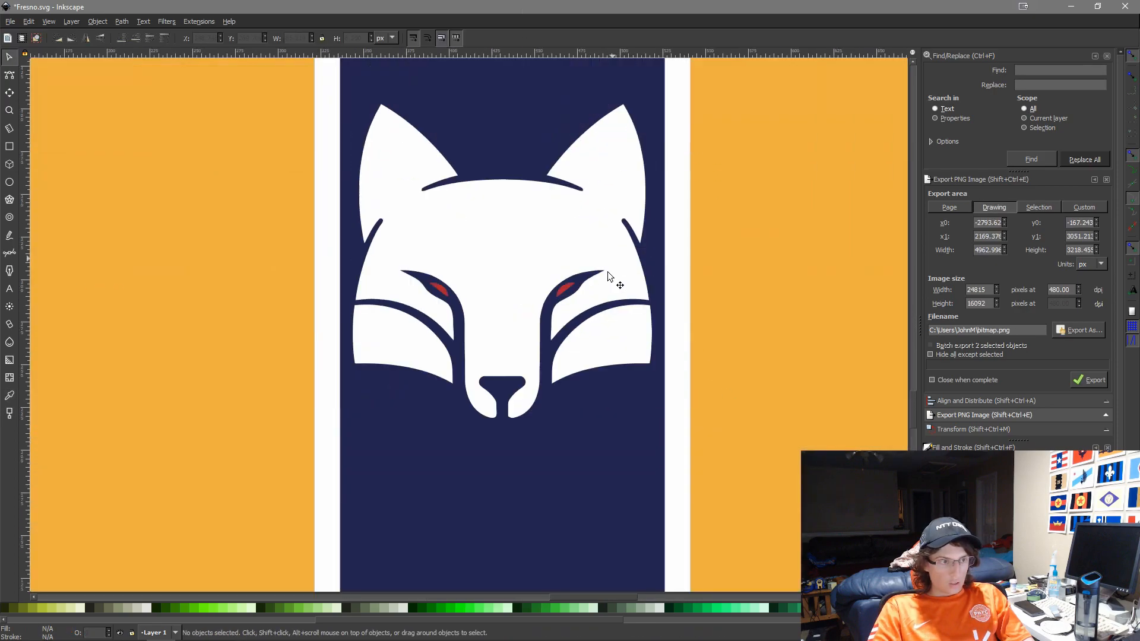
Fill both thin white stripes with the light blue sampled from the color palette squares
{"action": "scroll", "coordinate": [550, 393], "scroll_direction": "down", "scroll_amount": 2}
{"action": "scroll", "coordinate": [529, 441], "scroll_direction": "up", "scroll_amount": 3}
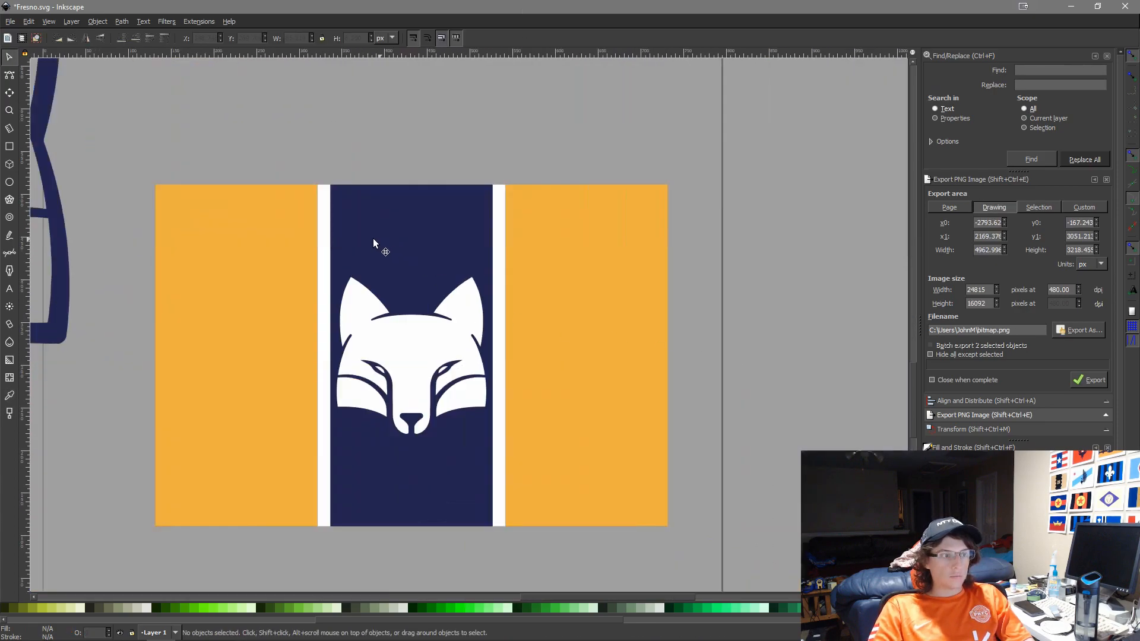
{"action": "left_click", "coordinate": [328, 237]}
{"action": "left_click", "coordinate": [499, 206], "text": "shift"}
{"action": "key", "text": "d"}
{"action": "scroll", "coordinate": [560, 160], "scroll_direction": "up", "scroll_amount": 4}
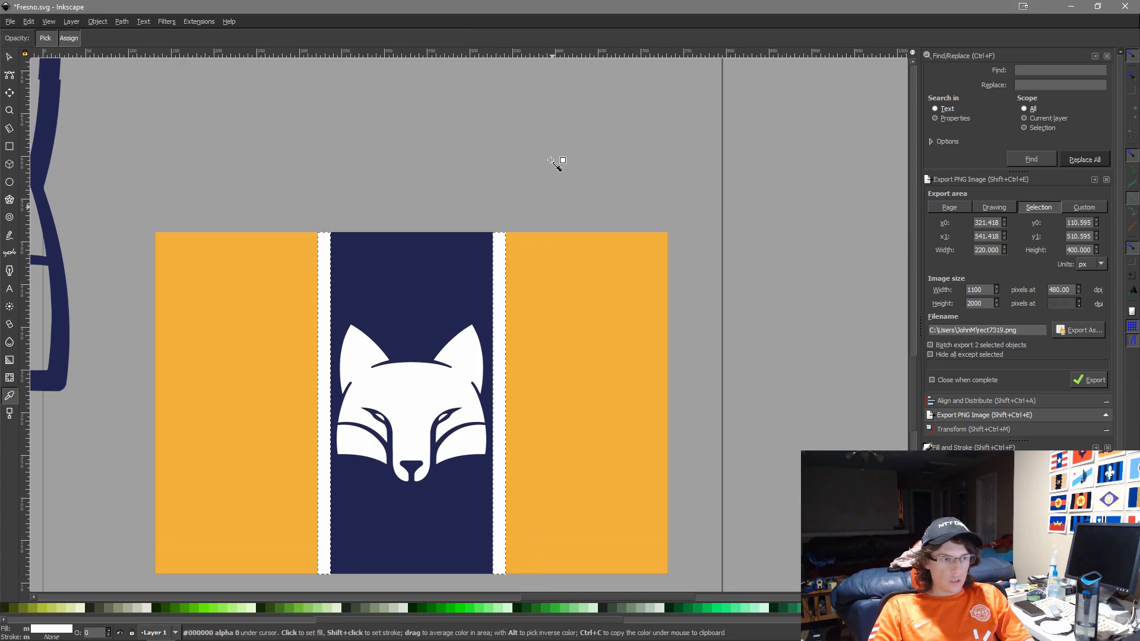
{"action": "left_click", "coordinate": [604, 80]}
{"action": "scroll", "coordinate": [610, 161], "scroll_direction": "down", "scroll_amount": 3}
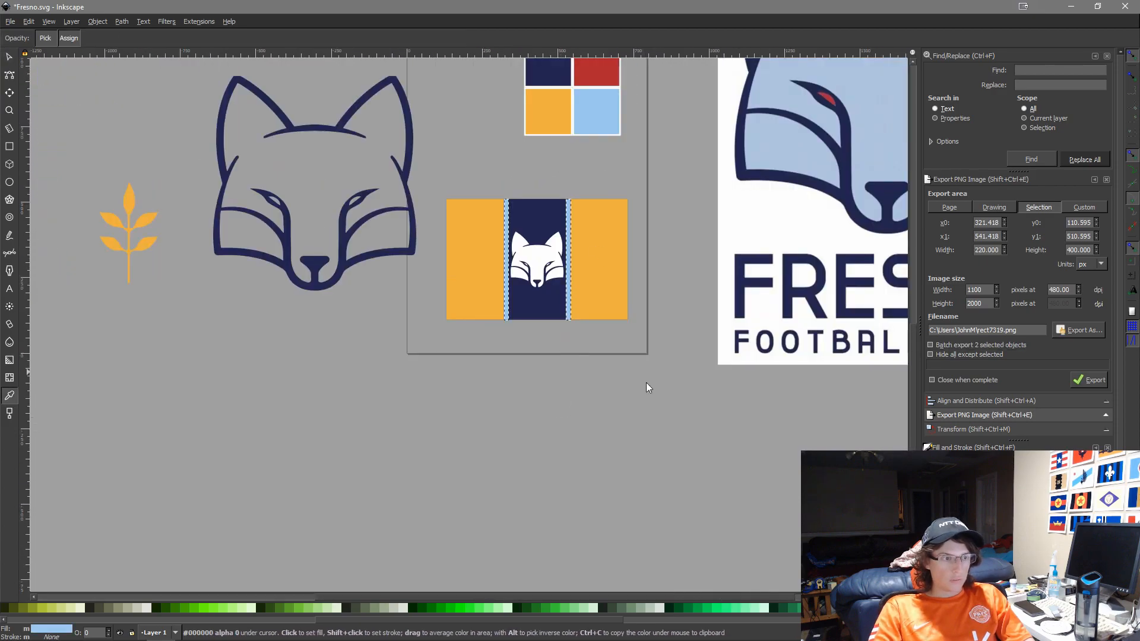
{"action": "key", "text": "s"}
{"action": "left_click", "coordinate": [679, 458]}
{"action": "scroll", "coordinate": [615, 431], "scroll_direction": "up", "scroll_amount": 4}
{"action": "scroll", "coordinate": [596, 401], "scroll_direction": "down", "scroll_amount": 5}
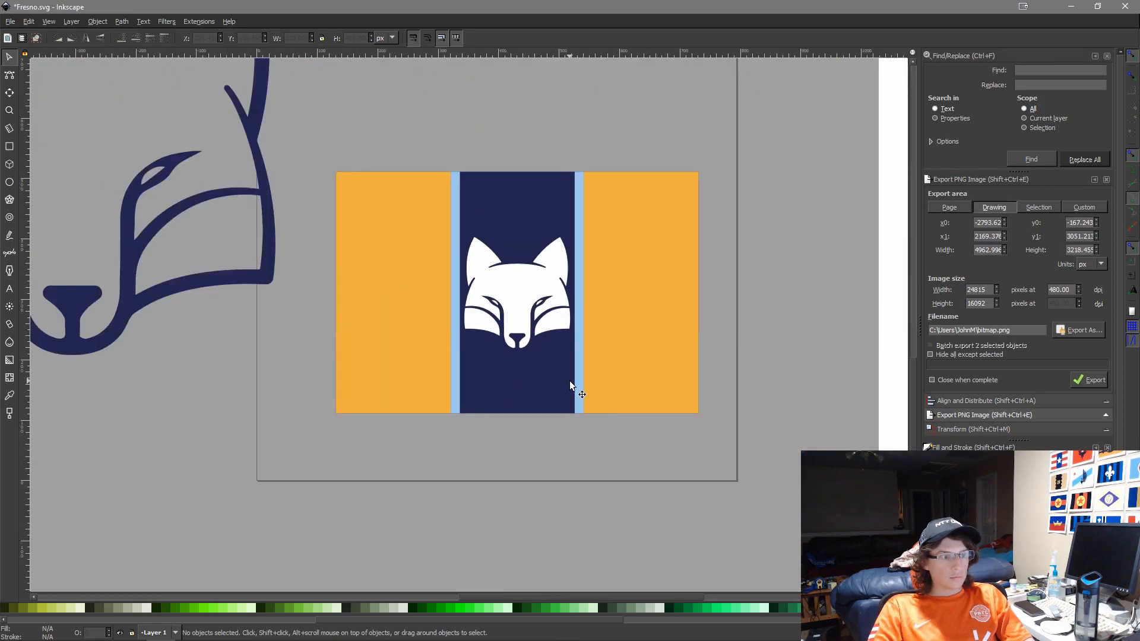
Fill the two wide outer stripes with the light blue sampled from the thin stripes
{"action": "scroll", "coordinate": [569, 382], "scroll_direction": "down", "scroll_amount": 1}
{"action": "left_click", "coordinate": [463, 366]}
{"action": "key", "text": "d"}
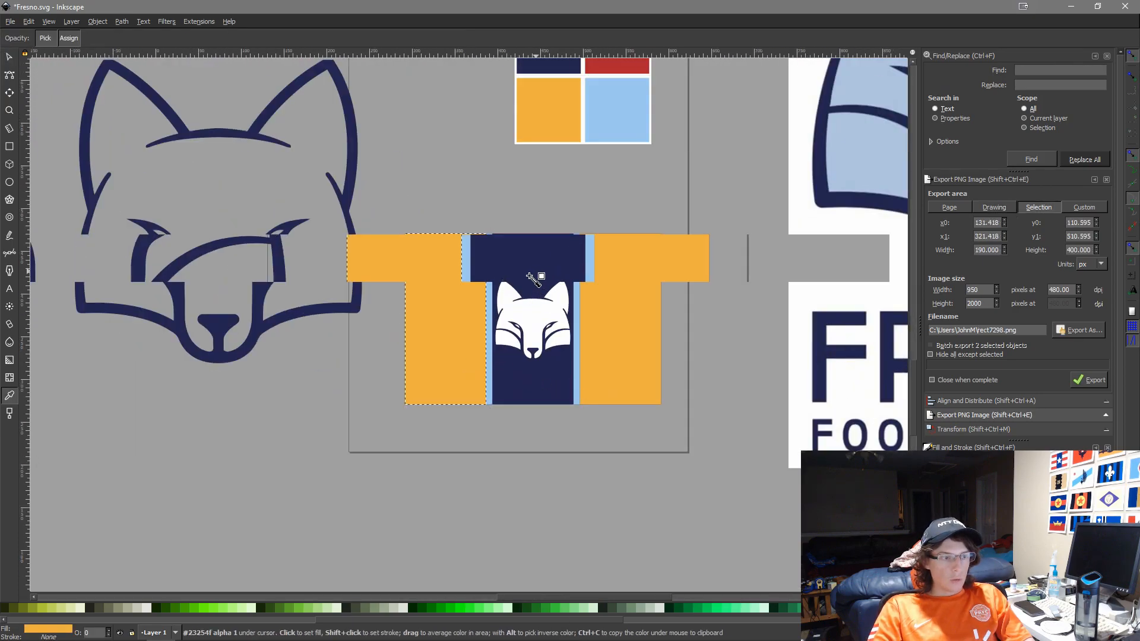
{"action": "scroll", "coordinate": [537, 271], "scroll_direction": "up", "scroll_amount": 4}
{"action": "left_click", "coordinate": [359, 303]}
{"action": "left_click", "coordinate": [712, 344]}
{"action": "left_click", "coordinate": [703, 254]}
{"action": "key", "text": "s"}
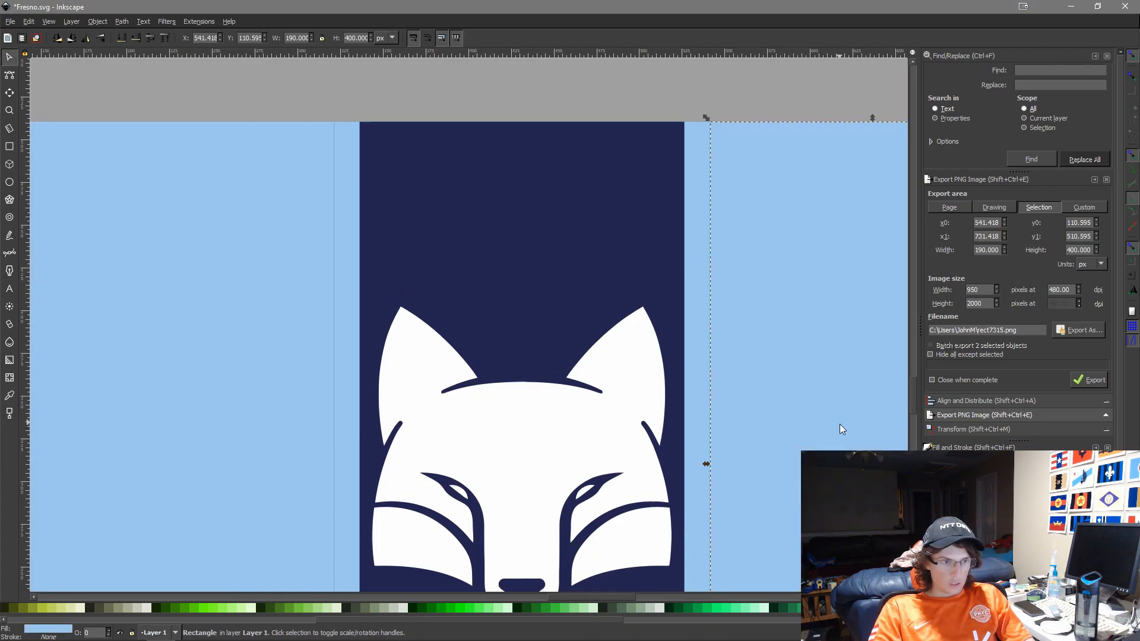
Unite the two thin stripes beside the navy center into a single path
{"action": "left_click", "coordinate": [700, 453]}
{"action": "left_click", "coordinate": [360, 237], "text": "shift"}
{"action": "left_click", "coordinate": [124, 22]}
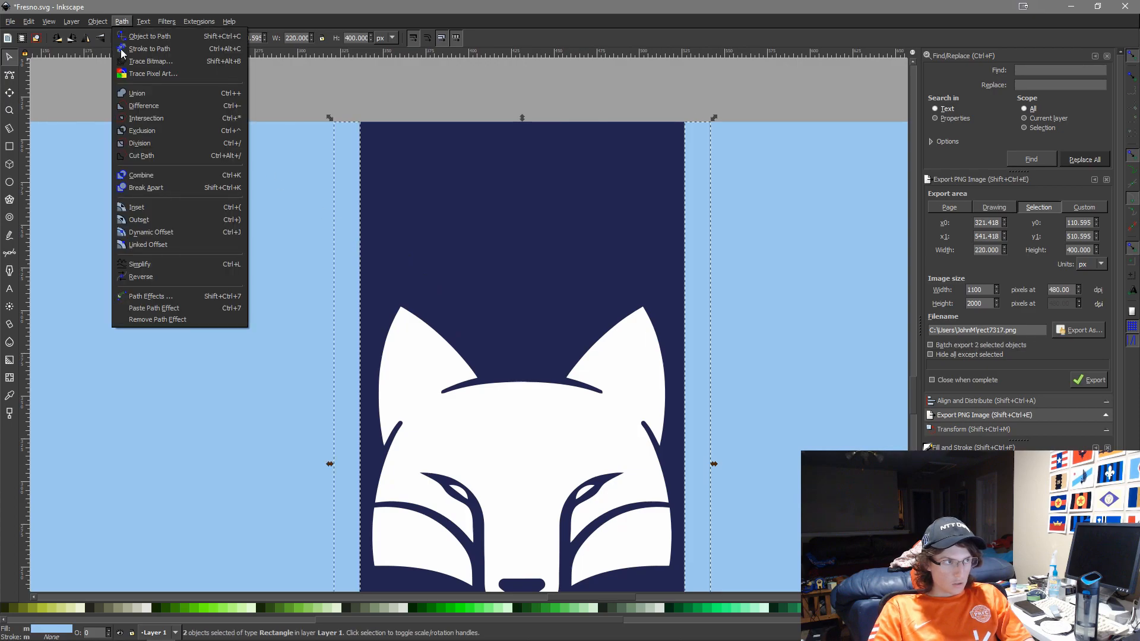
{"action": "left_click", "coordinate": [130, 94]}
Fill the united thin stripes with the orange sampled from the color palette squares
{"action": "key", "text": "d"}
{"action": "scroll", "coordinate": [661, 266], "scroll_direction": "down", "scroll_amount": 3}
{"action": "scroll", "coordinate": [738, 77], "scroll_direction": "up", "scroll_amount": 5}
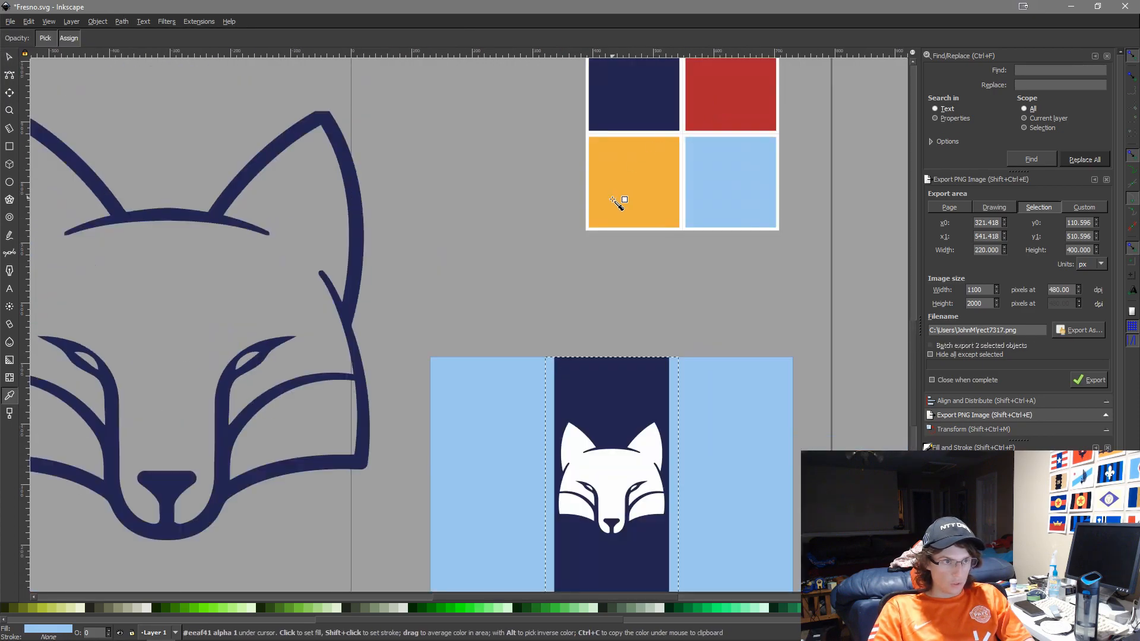
{"action": "left_click", "coordinate": [617, 201]}
{"action": "scroll", "coordinate": [736, 341], "scroll_direction": "down", "scroll_amount": 3}
{"action": "key", "text": "s"}
{"action": "left_click", "coordinate": [833, 561]}
{"action": "scroll", "coordinate": [694, 401], "scroll_direction": "up", "scroll_amount": 4}
{"action": "mouse_move", "coordinate": [692, 394]}
{"action": "left_mouse_down"}
{"action": "mouse_move", "coordinate": [501, 486]}
{"action": "mouse_move", "coordinate": [440, 352]}
{"action": "mouse_move", "coordinate": [657, 417]}
{"action": "left_mouse_up"}
{"action": "scroll", "coordinate": [439, 359], "scroll_direction": "down", "scroll_amount": 3}
{"action": "scroll", "coordinate": [437, 358], "scroll_direction": "down", "scroll_amount": 1}
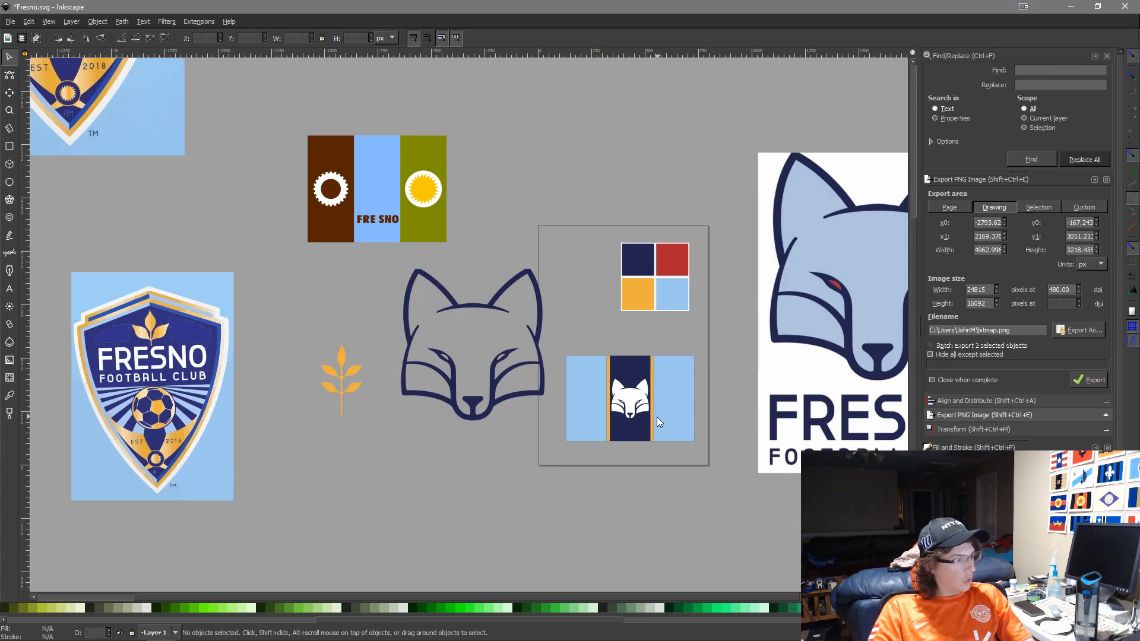
Fill the white fox head with the orange sampled from the thin stripes
{"action": "scroll", "coordinate": [686, 440], "scroll_direction": "up", "scroll_amount": 2}
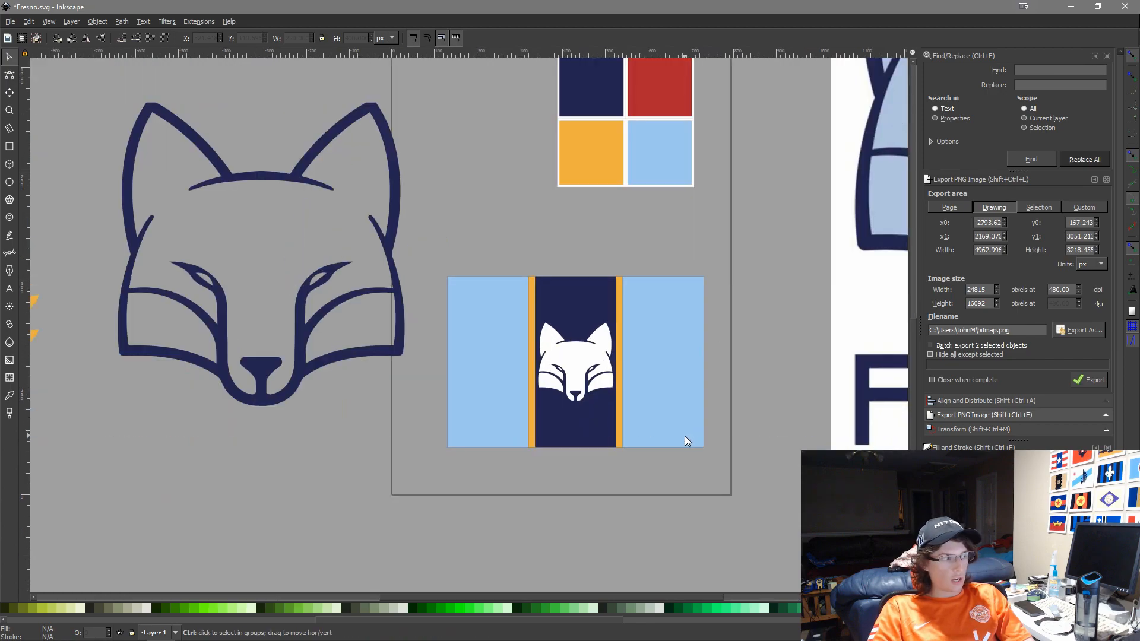
{"action": "scroll", "coordinate": [661, 412], "scroll_direction": "up", "scroll_amount": 1}
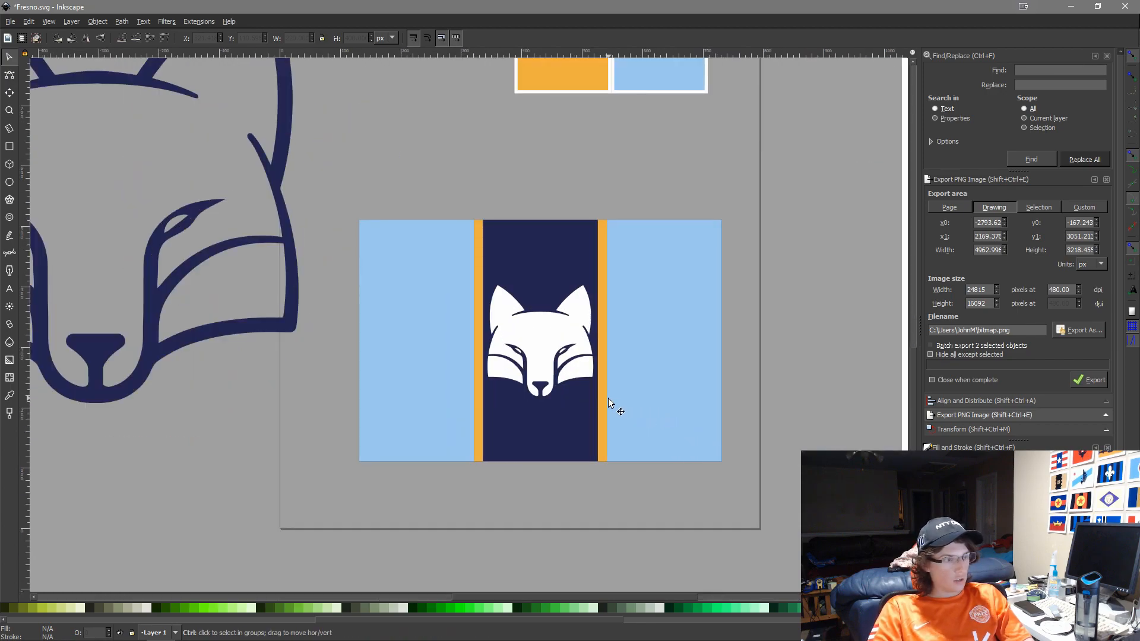
{"action": "scroll", "coordinate": [592, 395], "scroll_direction": "down", "scroll_amount": 1}
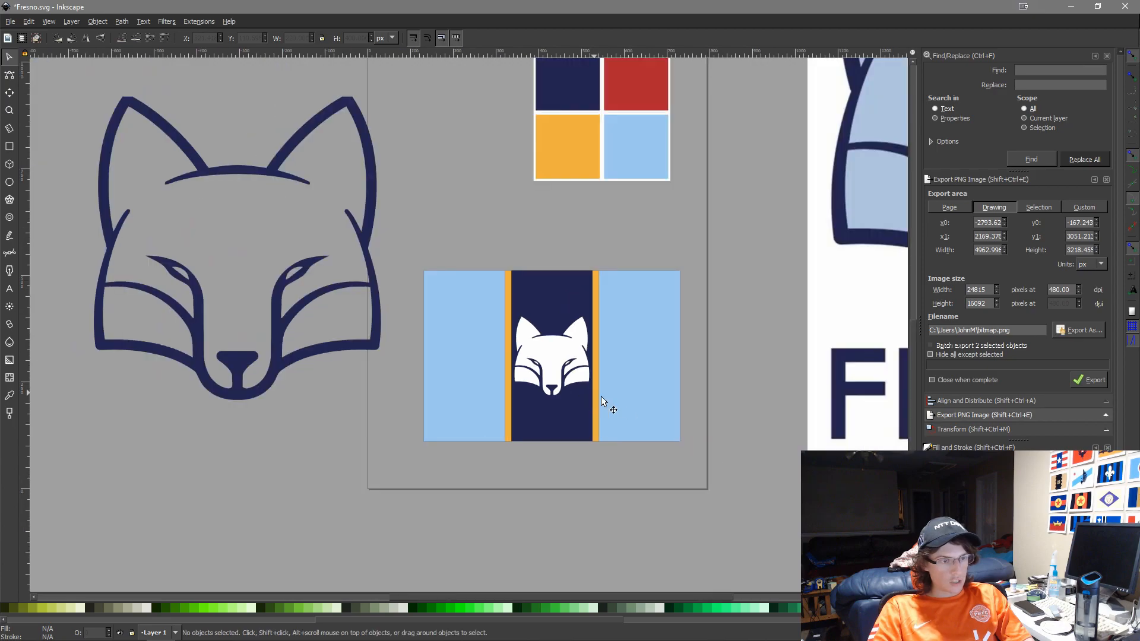
{"action": "scroll", "coordinate": [607, 399], "scroll_direction": "up", "scroll_amount": 1}
{"action": "scroll", "coordinate": [607, 400], "scroll_direction": "up", "scroll_amount": 2}
{"action": "left_click", "coordinate": [525, 283]}
{"action": "key", "text": "d"}
{"action": "scroll", "coordinate": [611, 191], "scroll_direction": "up", "scroll_amount": 5}
{"action": "left_click", "coordinate": [618, 295]}
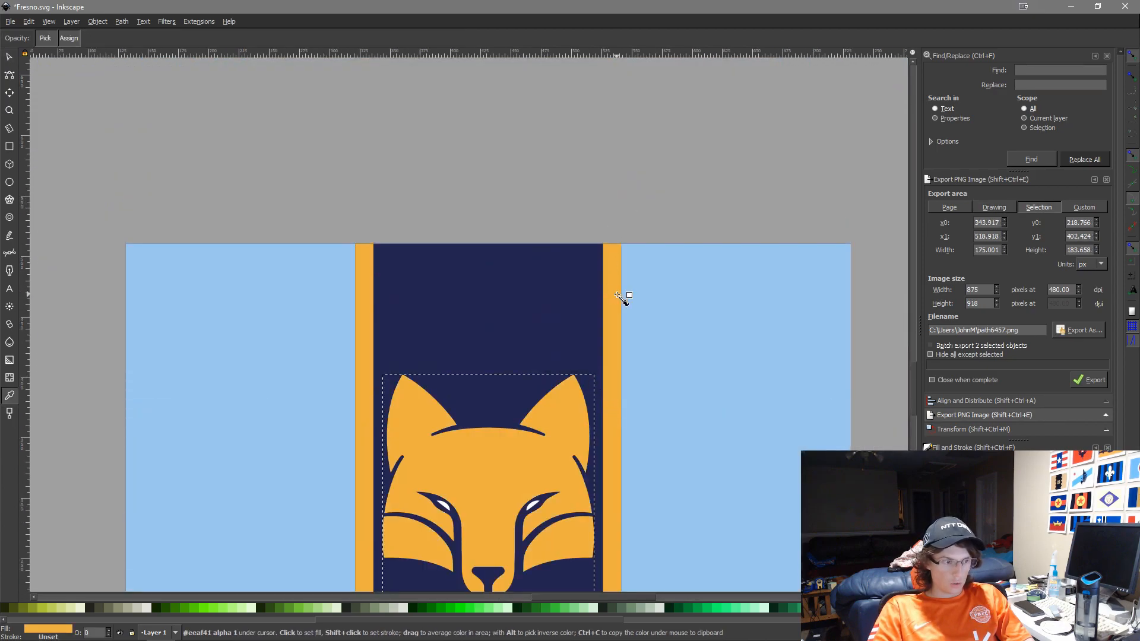
{"action": "scroll", "coordinate": [618, 295], "scroll_direction": "down", "scroll_amount": 5}
{"action": "key", "text": "s"}
Fill the thin stripes with the white sampled from the background of the fox logo reference image
{"action": "left_click", "coordinate": [615, 261]}
{"action": "scroll", "coordinate": [662, 278], "scroll_direction": "up", "scroll_amount": 5}
{"action": "key", "text": "d"}
{"action": "scroll", "coordinate": [668, 278], "scroll_direction": "up", "scroll_amount": 4}
{"action": "scroll", "coordinate": [667, 277], "scroll_direction": "down", "scroll_amount": 3}
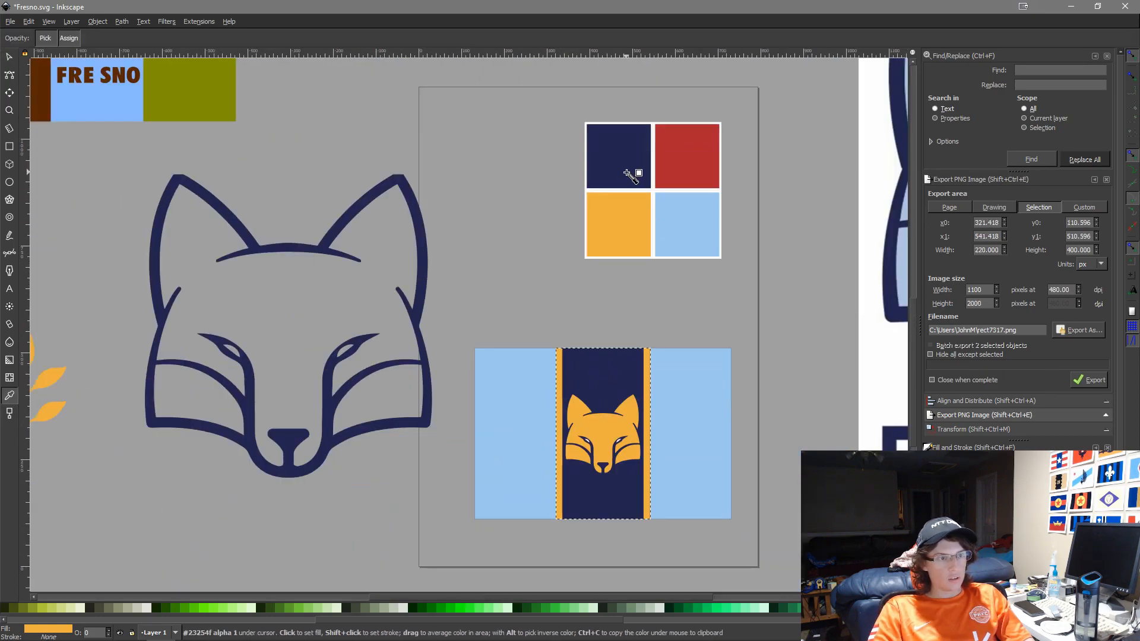
{"action": "left_click", "coordinate": [880, 401]}
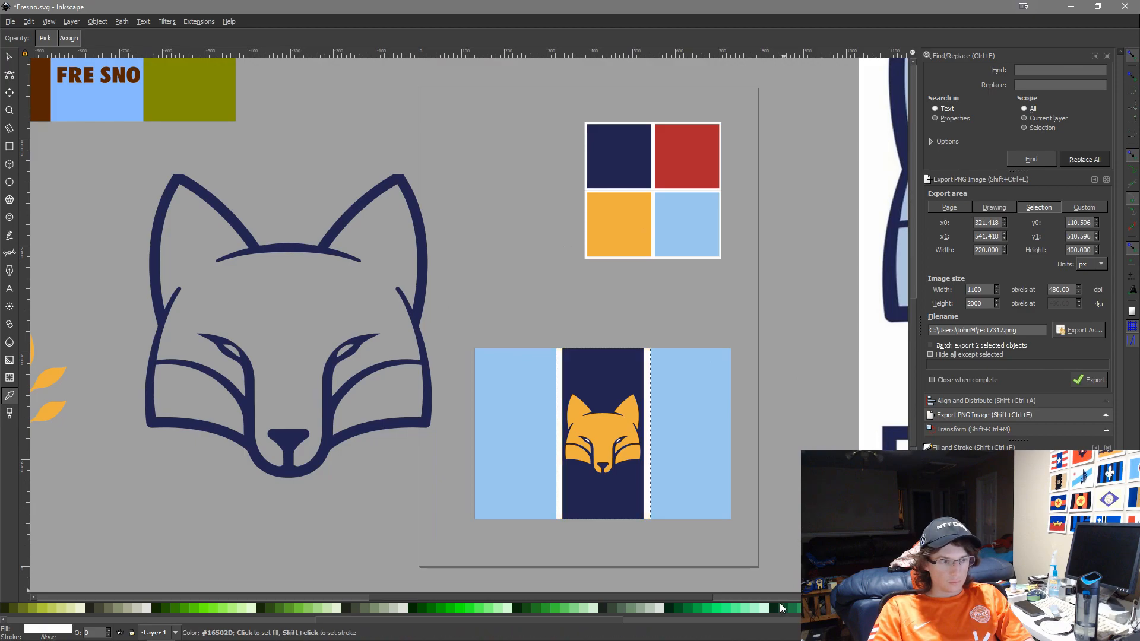
{"action": "key", "text": "s"}
{"action": "left_click", "coordinate": [828, 430]}
Fill the center background behind the fox with the light blue sampled from an outer stripe
{"action": "scroll", "coordinate": [780, 440], "scroll_direction": "up", "scroll_amount": 3}
{"action": "left_click_drag", "start_coordinate": [480, 427], "coordinate": [652, 375]}
{"action": "left_click", "coordinate": [482, 169]}
{"action": "key", "text": "d"}
{"action": "left_click", "coordinate": [660, 296]}
{"action": "key", "text": "s"}
Fill the fox head with the white sampled from the thin stripes
{"action": "left_click", "coordinate": [466, 334]}
{"action": "key", "text": "d"}
{"action": "left_click", "coordinate": [575, 364]}
{"action": "key", "text": "s"}
Fill both wide outer stripes with the navy sampled from the color palette squares
{"action": "left_click", "coordinate": [310, 198]}
{"action": "key", "text": "d"}
{"action": "scroll", "coordinate": [304, 307], "scroll_direction": "down", "scroll_amount": 3}
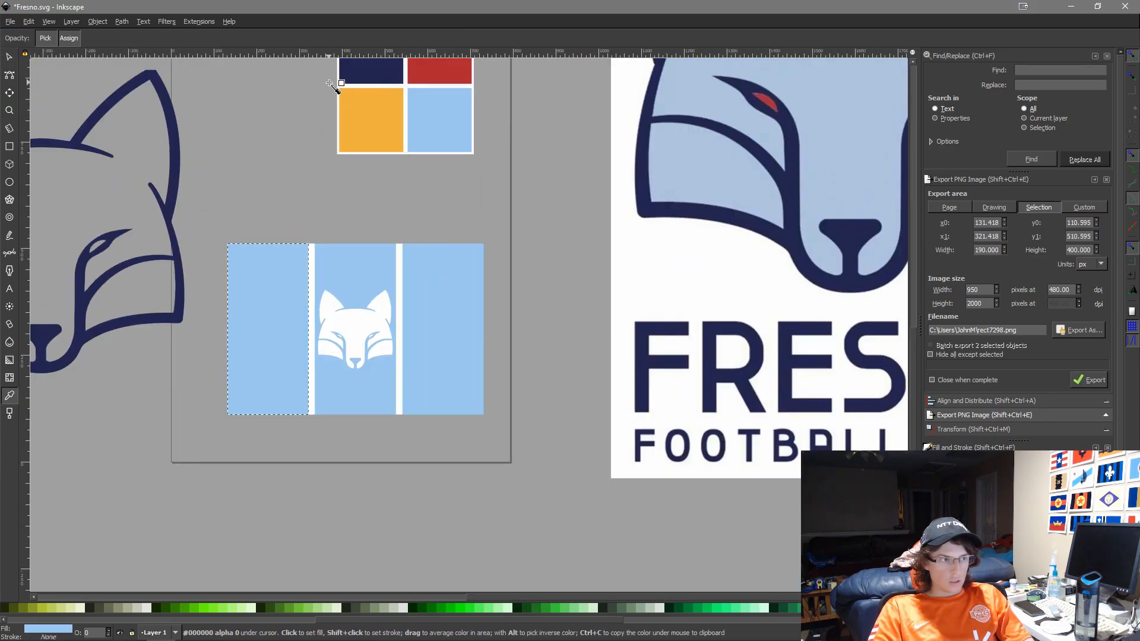
{"action": "left_click", "coordinate": [371, 76]}
{"action": "scroll", "coordinate": [428, 428], "scroll_direction": "up", "scroll_amount": 1}
{"action": "key", "text": "s"}
{"action": "left_click", "coordinate": [452, 284]}
{"action": "key", "text": "d"}
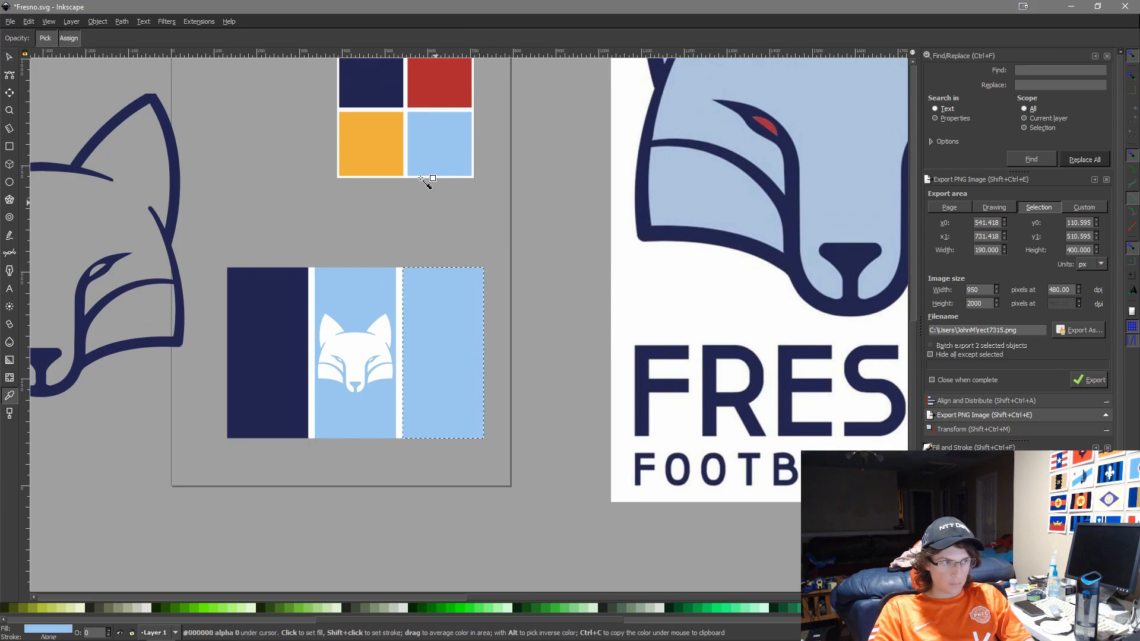
{"action": "left_click", "coordinate": [374, 78]}
{"action": "key", "text": "s"}
{"action": "left_click", "coordinate": [346, 543]}
Fill the white thin stripes beside the light blue center with the palette's orange
{"action": "scroll", "coordinate": [270, 365], "scroll_direction": "up", "scroll_amount": 3}
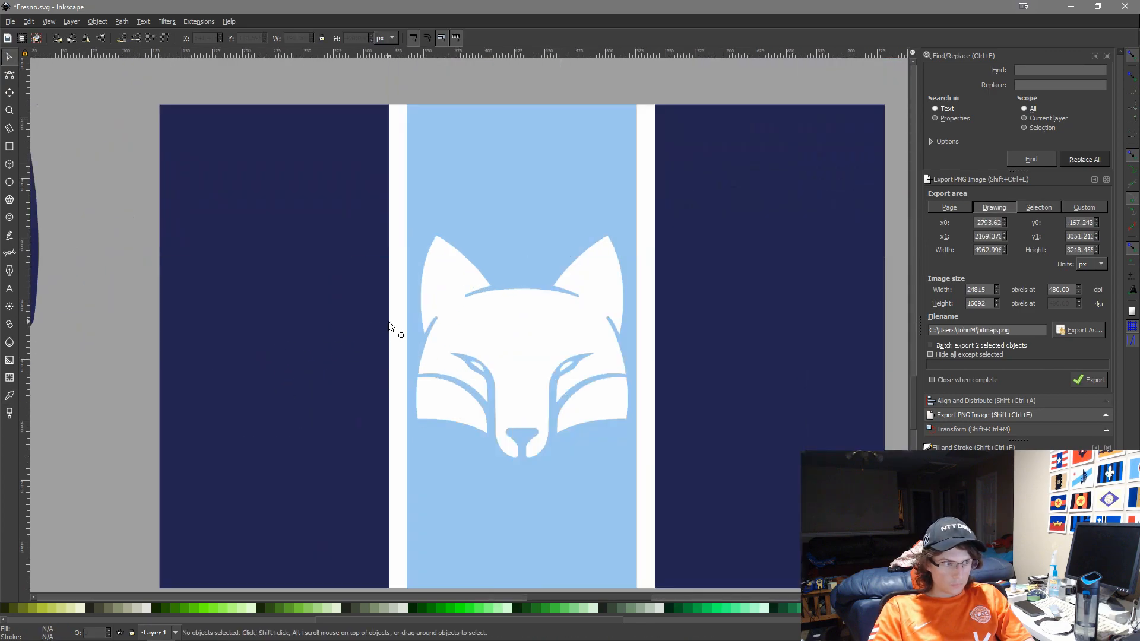
{"action": "left_click", "coordinate": [389, 326]}
{"action": "key", "text": "d"}
{"action": "scroll", "coordinate": [547, 211], "scroll_direction": "down", "scroll_amount": 2}
{"action": "scroll", "coordinate": [522, 131], "scroll_direction": "up", "scroll_amount": 2}
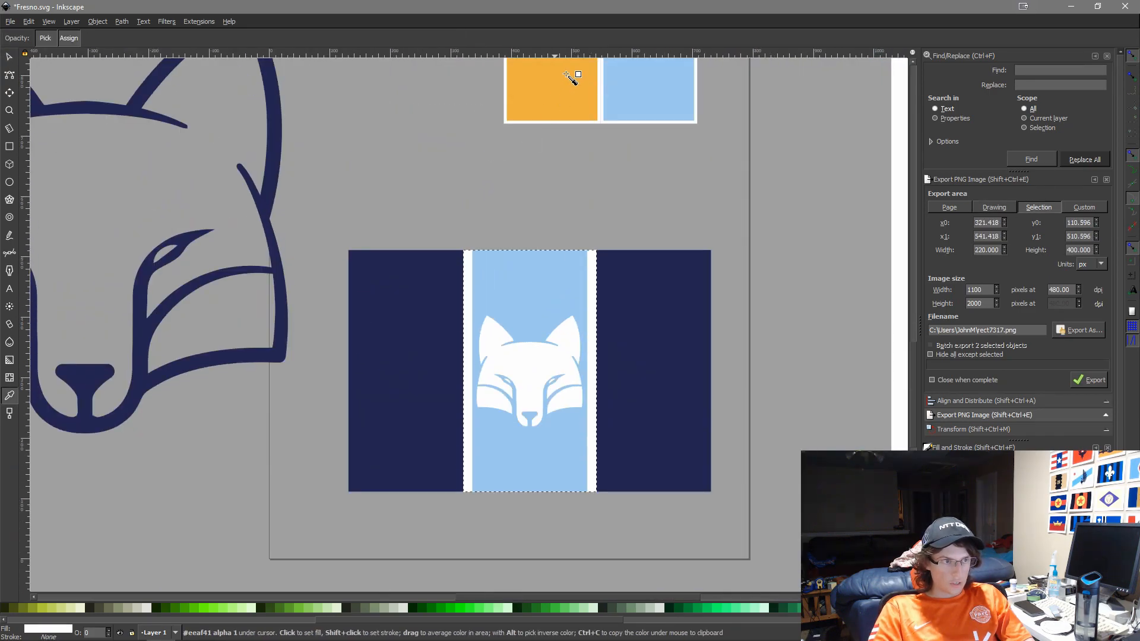
{"action": "left_click", "coordinate": [571, 80]}
{"action": "scroll", "coordinate": [713, 331], "scroll_direction": "up", "scroll_amount": 1}
{"action": "scroll", "coordinate": [514, 504], "scroll_direction": "down", "scroll_amount": 3}
{"action": "key", "text": "s"}
{"action": "left_click", "coordinate": [625, 475]}
Fill the center background behind the fox with the orange sampled from the thin stripes
{"action": "scroll", "coordinate": [625, 475], "scroll_direction": "up", "scroll_amount": 3}
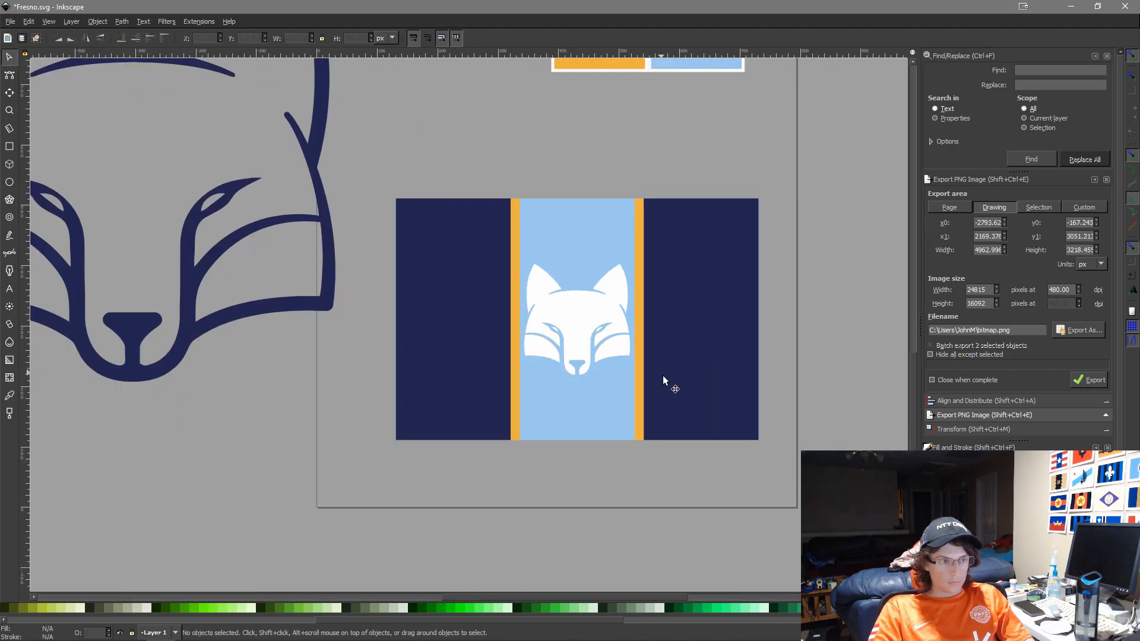
{"action": "scroll", "coordinate": [660, 372], "scroll_direction": "up", "scroll_amount": 2}
{"action": "left_click", "coordinate": [559, 248]}
{"action": "left_click", "coordinate": [570, 397]}
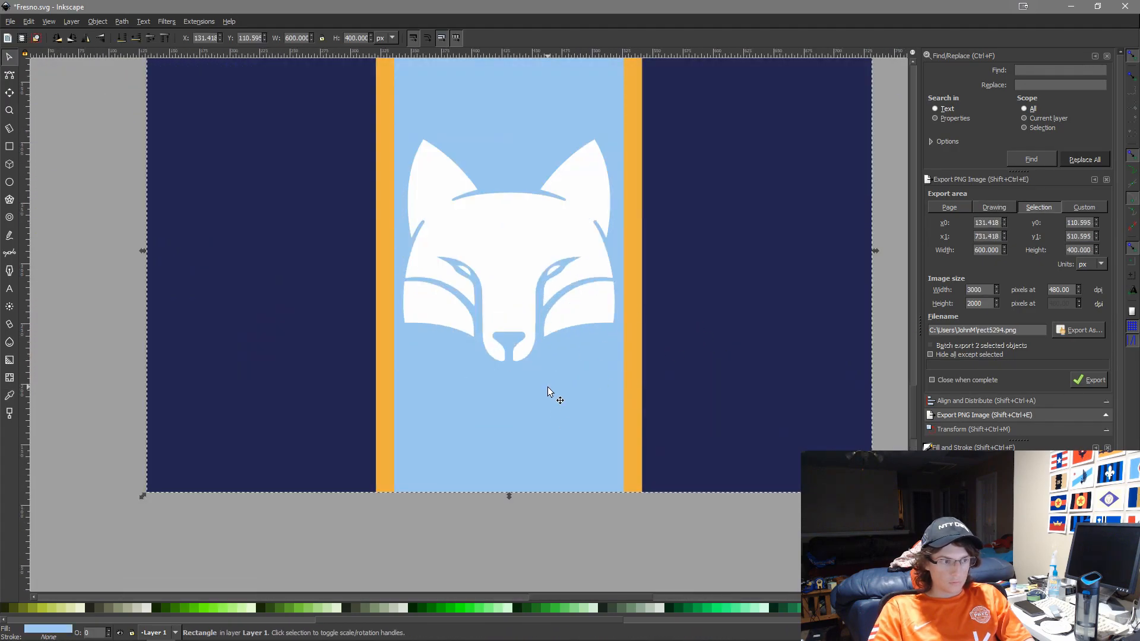
{"action": "key", "text": "d"}
{"action": "left_click", "coordinate": [636, 327]}
{"action": "key", "text": "s"}
Fill the thin stripes around the orange center with the palette's light blue
{"action": "left_click", "coordinate": [635, 446]}
{"action": "key", "text": "d"}
{"action": "scroll", "coordinate": [637, 444], "scroll_direction": "down", "scroll_amount": 3}
{"action": "left_click", "coordinate": [657, 178]}
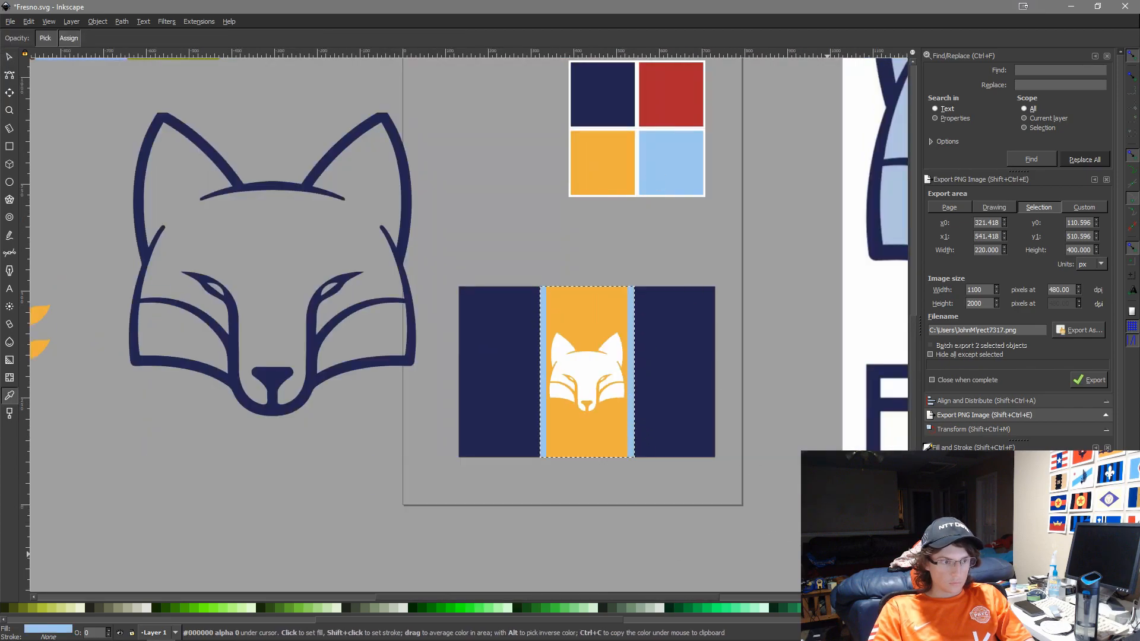
{"action": "key", "text": "s"}
{"action": "left_click", "coordinate": [756, 565]}
{"action": "scroll", "coordinate": [508, 393], "scroll_direction": "up", "scroll_amount": 3}
{"action": "left_click_drag", "start_coordinate": [712, 466], "coordinate": [618, 460]}
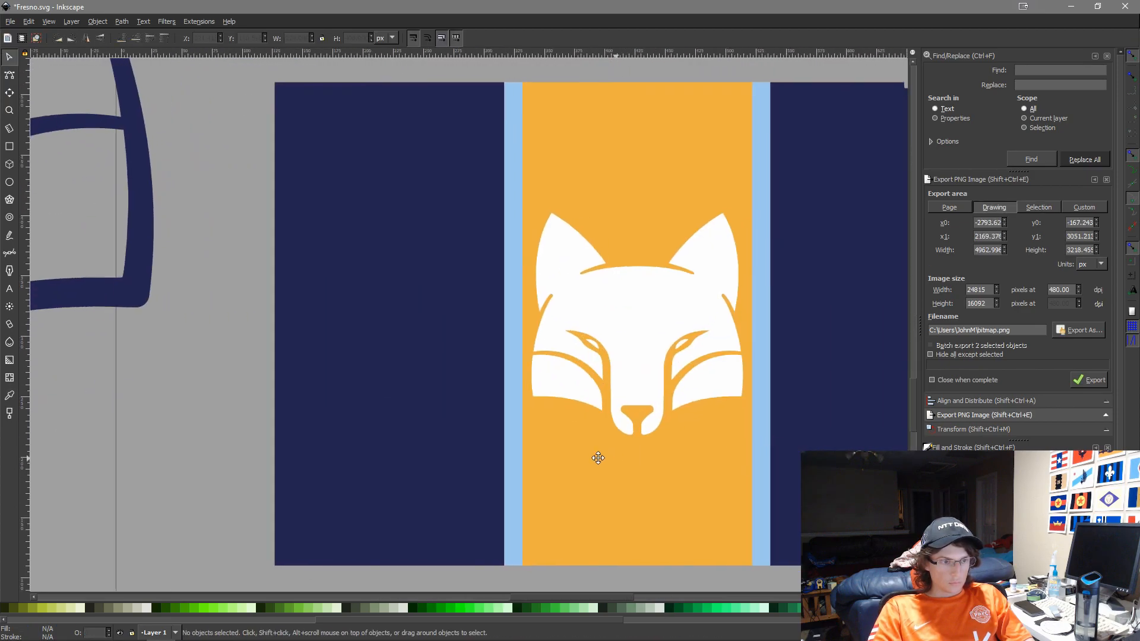
{"action": "scroll", "coordinate": [518, 437], "scroll_direction": "down", "scroll_amount": 2}
{"action": "scroll", "coordinate": [517, 437], "scroll_direction": "down", "scroll_amount": 2}
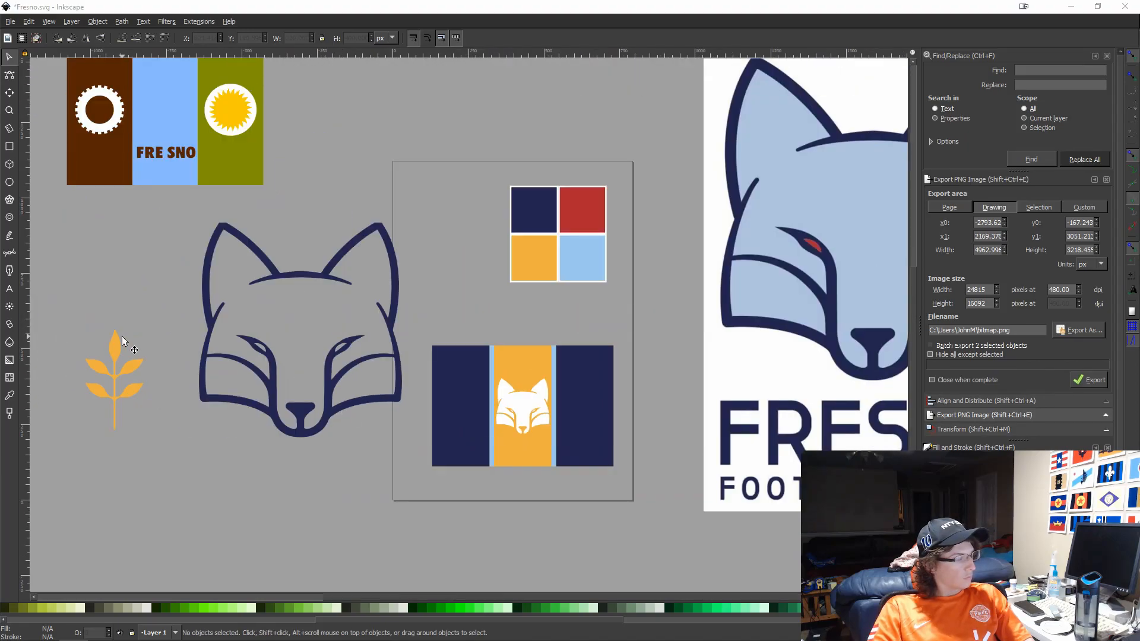
Fill the center background behind the fox with the navy sampled from an outer stripe
{"action": "scroll", "coordinate": [475, 447], "scroll_direction": "up", "scroll_amount": 3}
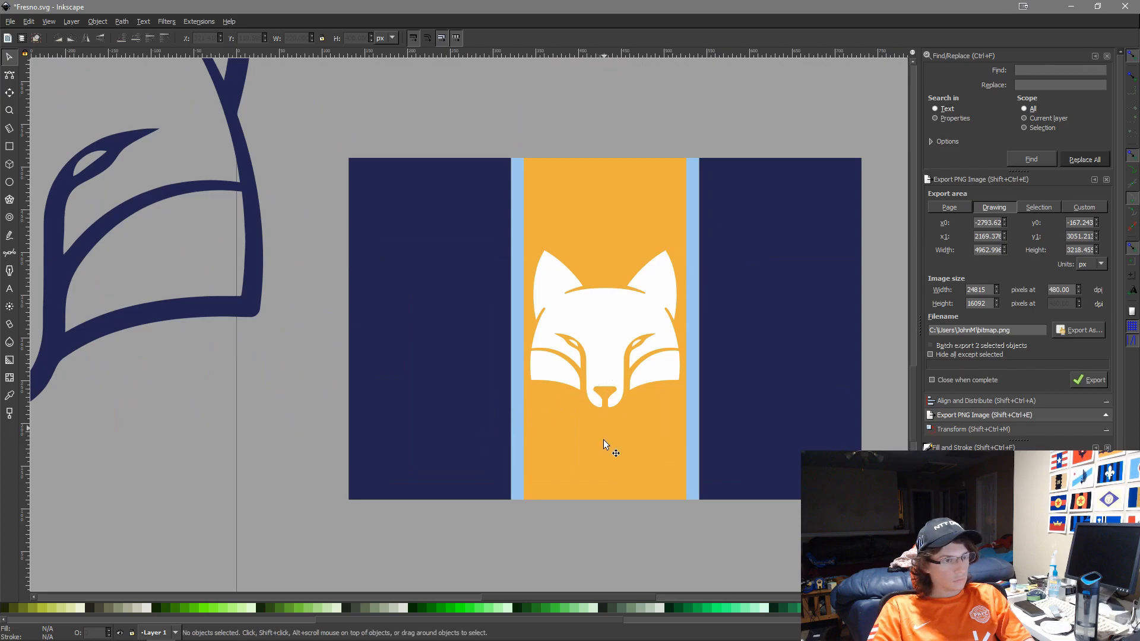
{"action": "left_click", "coordinate": [604, 419]}
{"action": "key", "text": "d"}
{"action": "left_click", "coordinate": [467, 387]}
{"action": "key", "text": "s"}
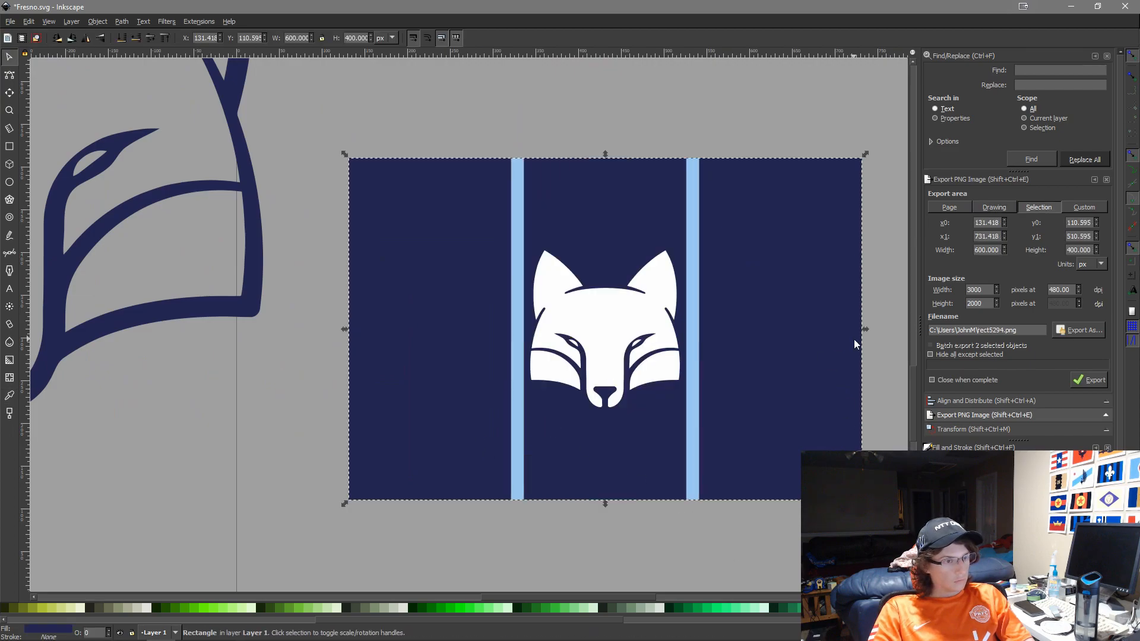
Fill the fox head with the light blue sampled from the thin stripes
{"action": "left_click", "coordinate": [674, 329]}
{"action": "key", "text": "d"}
{"action": "left_click", "coordinate": [692, 327]}
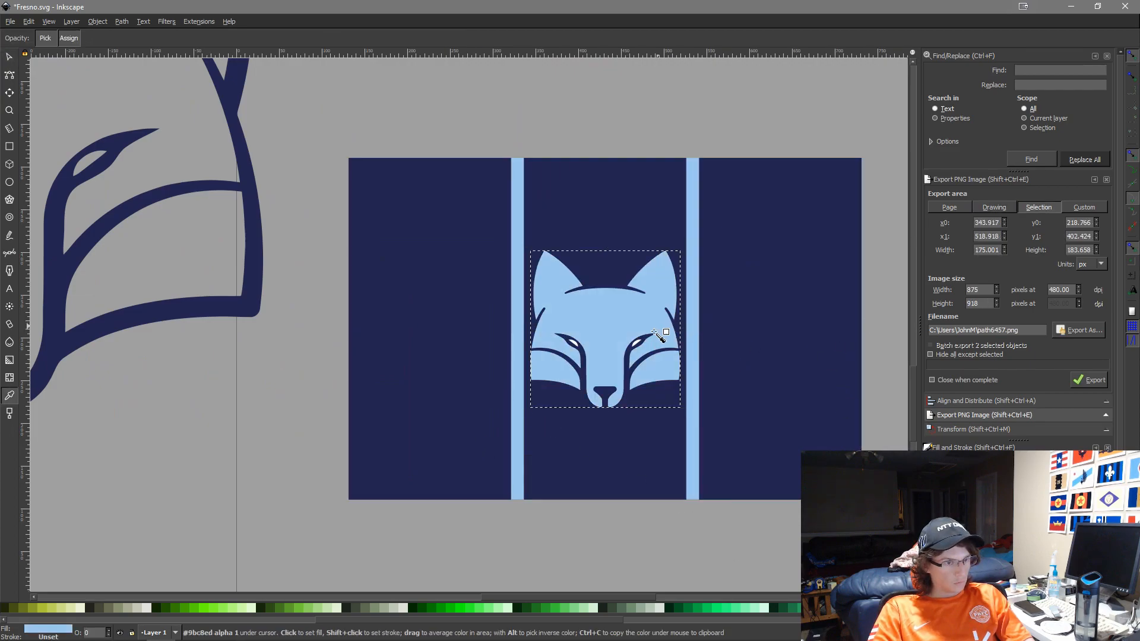
{"action": "key", "text": "s"}
Fill the thin stripes on the all-navy flag with the orange sampled from the palette squares
{"action": "left_click", "coordinate": [516, 486]}
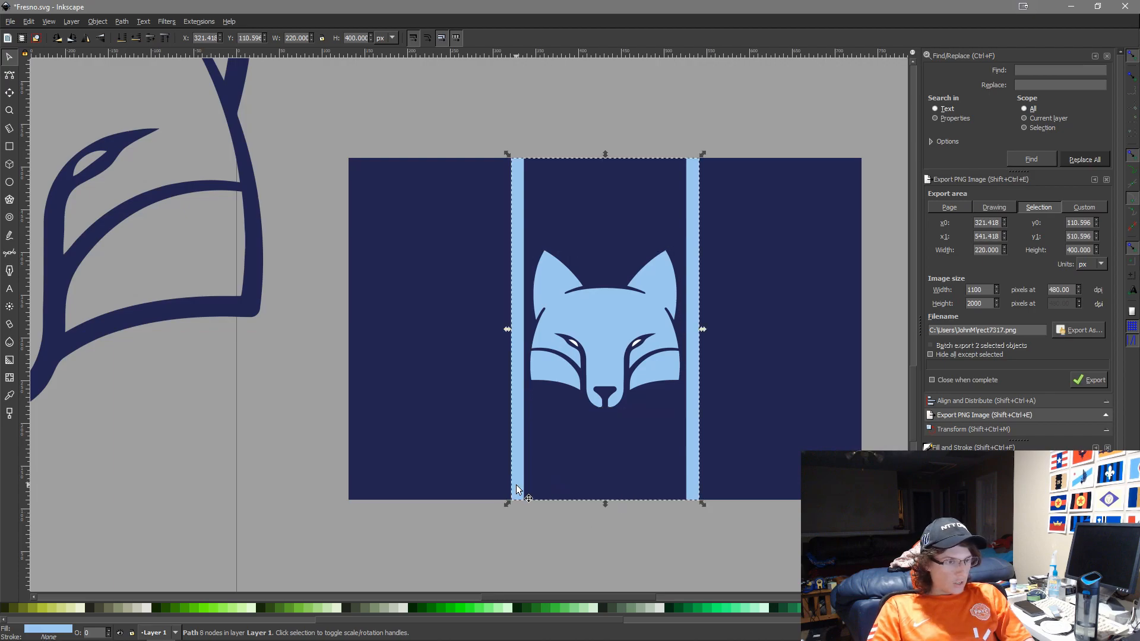
{"action": "key", "text": "d"}
{"action": "scroll", "coordinate": [597, 493], "scroll_direction": "down", "scroll_amount": 2}
{"action": "left_click_drag", "start_coordinate": [614, 307], "coordinate": [555, 348]}
{"action": "left_click", "coordinate": [559, 264]}
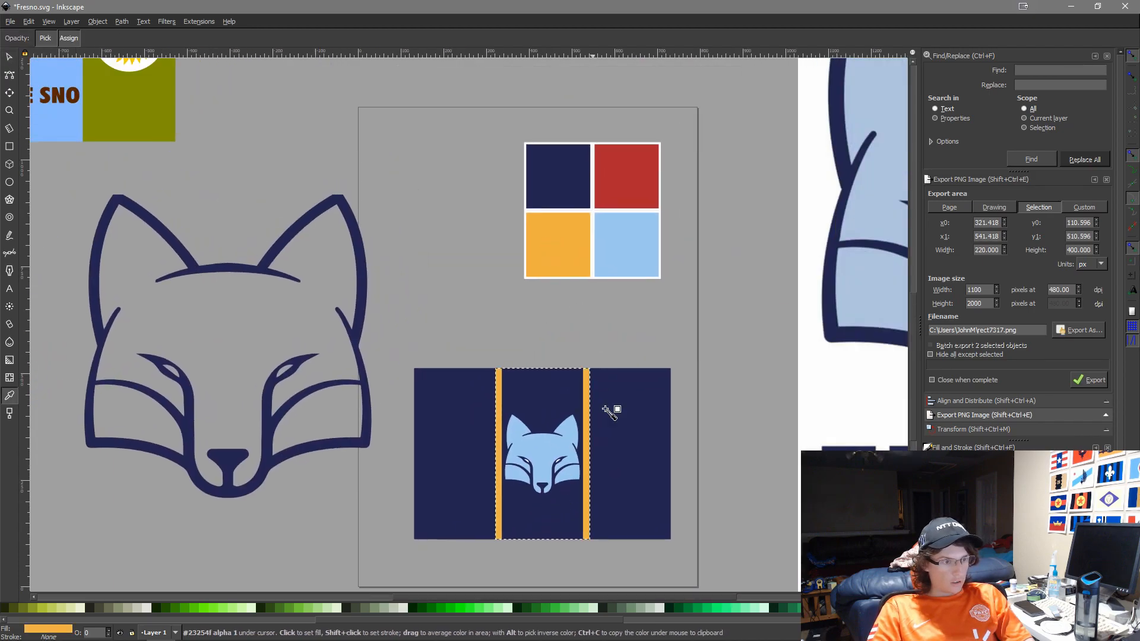
{"action": "key", "text": "s"}
{"action": "left_click", "coordinate": [616, 326]}
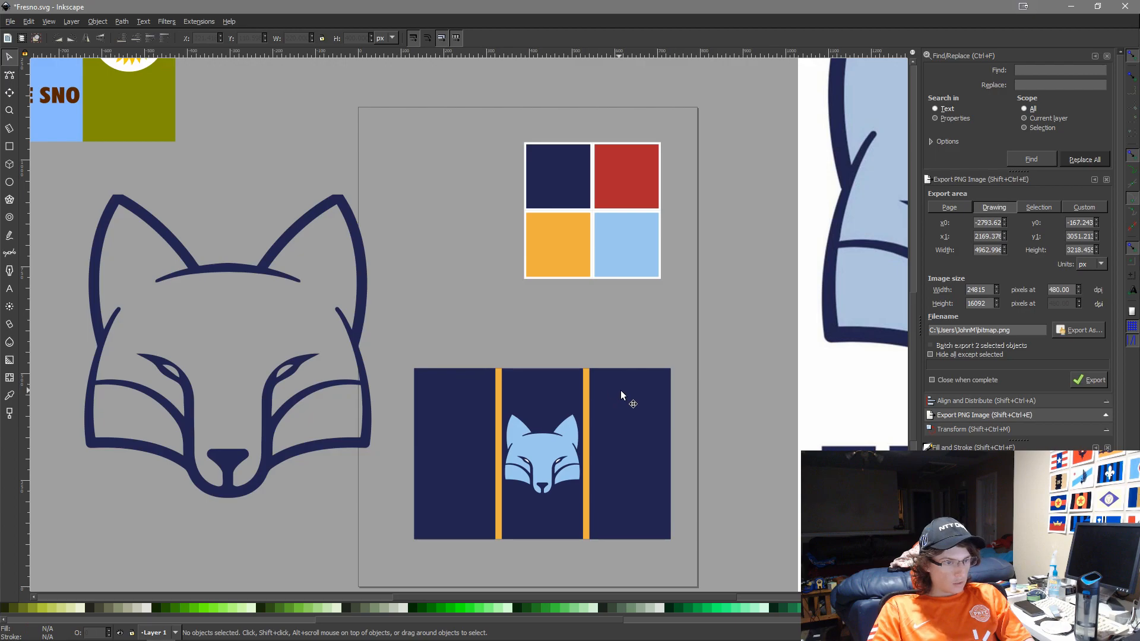
Fill both wide outer stripes with the light blue sampled from the fox head
{"action": "left_click", "coordinate": [623, 396]}
{"action": "left_click", "coordinate": [457, 443], "text": "shift"}
{"action": "key", "text": "d"}
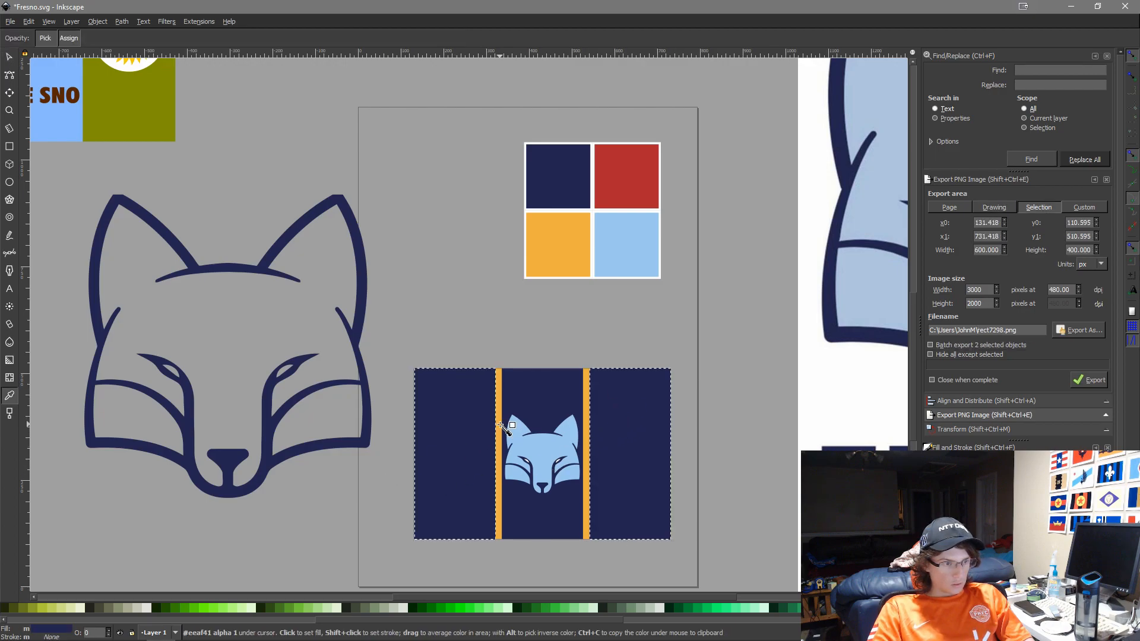
{"action": "left_click", "coordinate": [559, 453]}
{"action": "key", "text": "s"}
{"action": "left_click", "coordinate": [698, 441]}
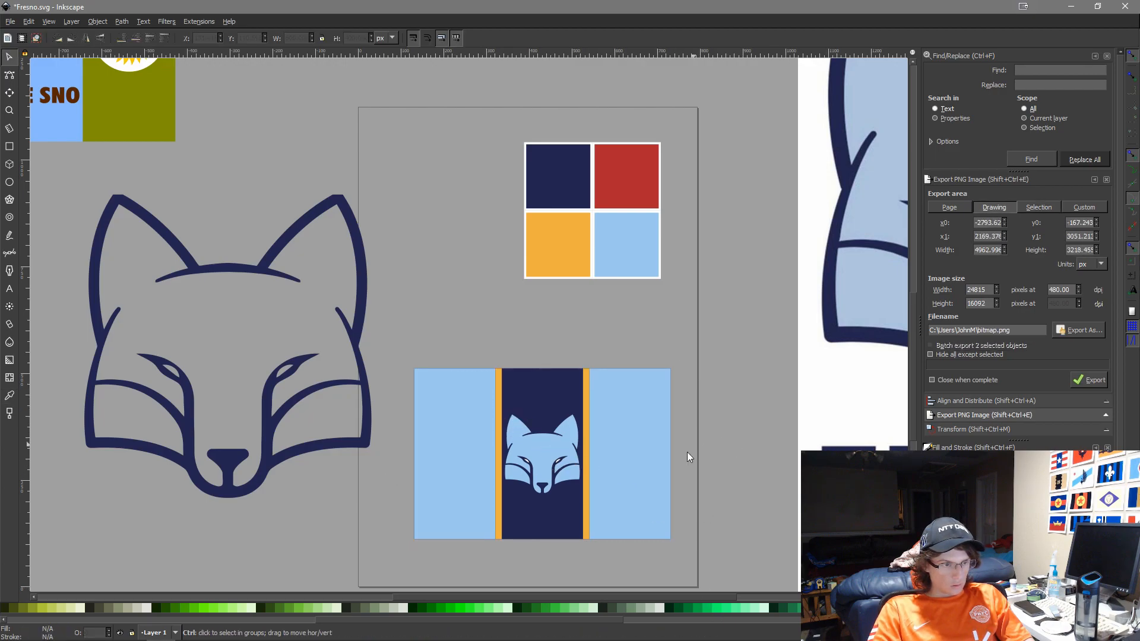
Select all the parts of the light blue, orange and navy flag, including the fox head
{"action": "scroll", "coordinate": [645, 481], "scroll_direction": "up", "scroll_amount": 2}
{"action": "left_click_drag", "start_coordinate": [410, 453], "coordinate": [423, 266]}
{"action": "scroll", "coordinate": [423, 266], "scroll_direction": "down", "scroll_amount": 3}
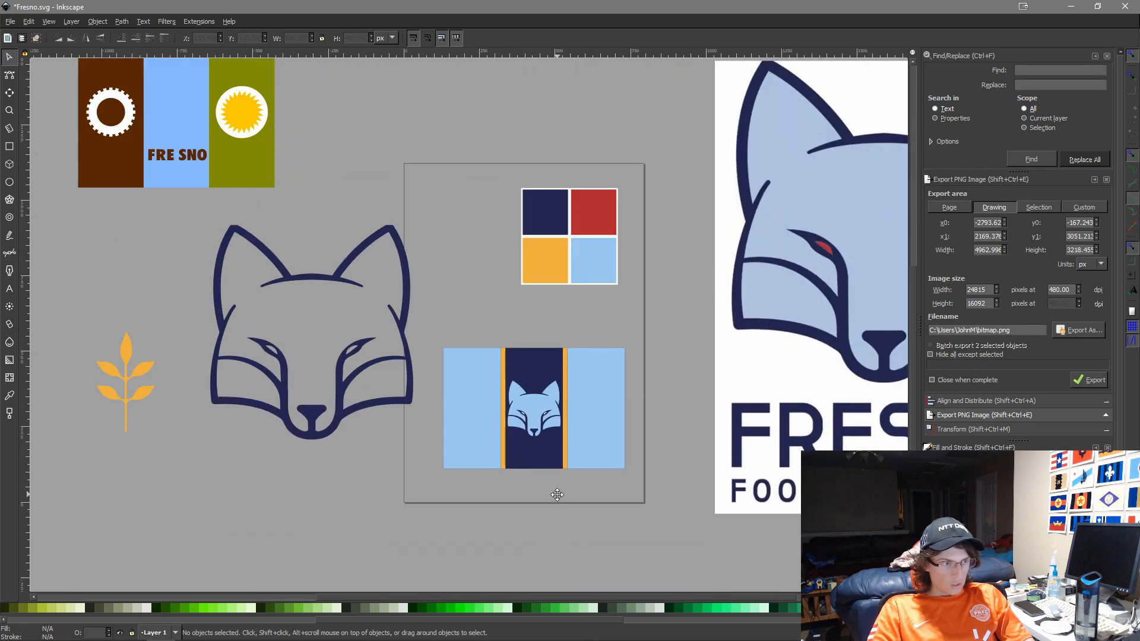
{"action": "scroll", "coordinate": [557, 475], "scroll_direction": "up", "scroll_amount": 2}
{"action": "left_click_drag", "start_coordinate": [699, 476], "coordinate": [302, 176]}
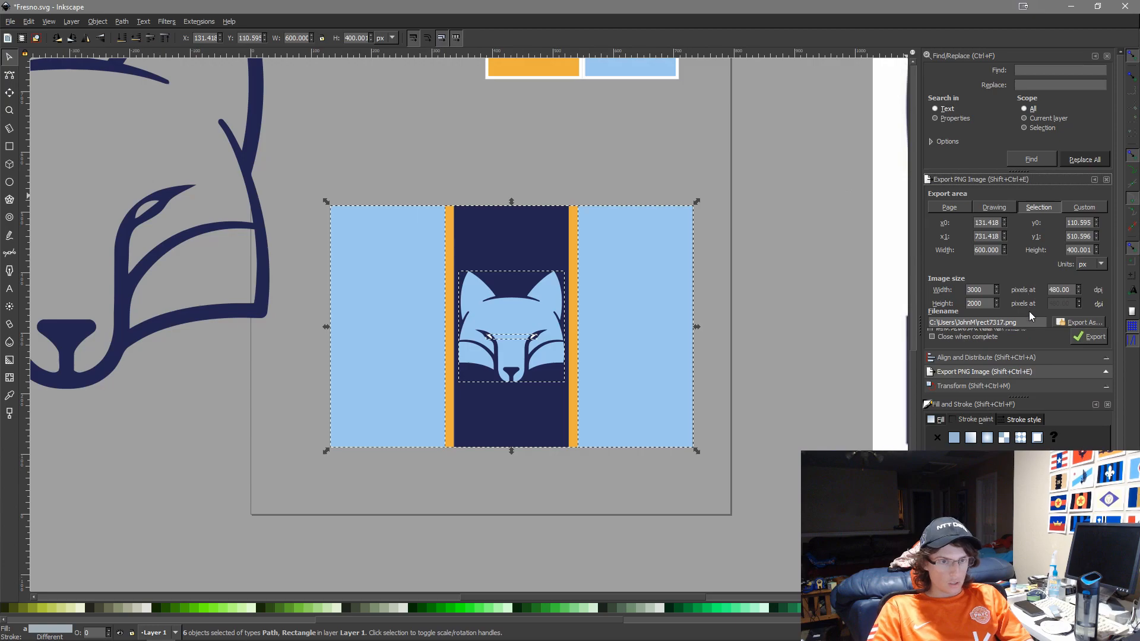
{"action": "left_click", "coordinate": [1081, 328]}
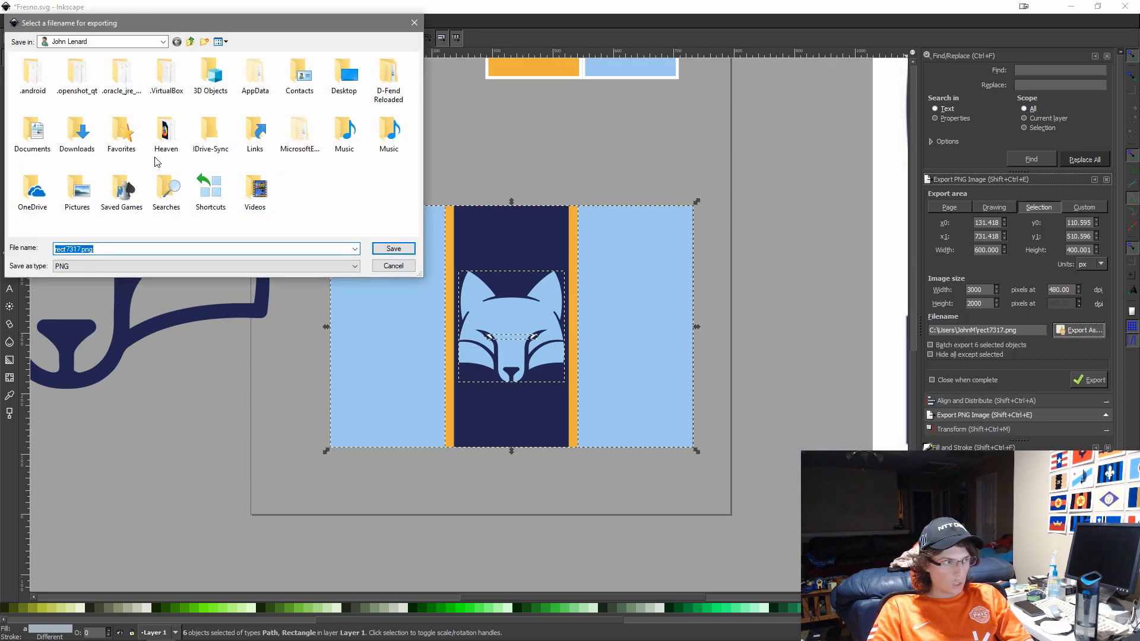
{"action": "left_click", "coordinate": [192, 42]}
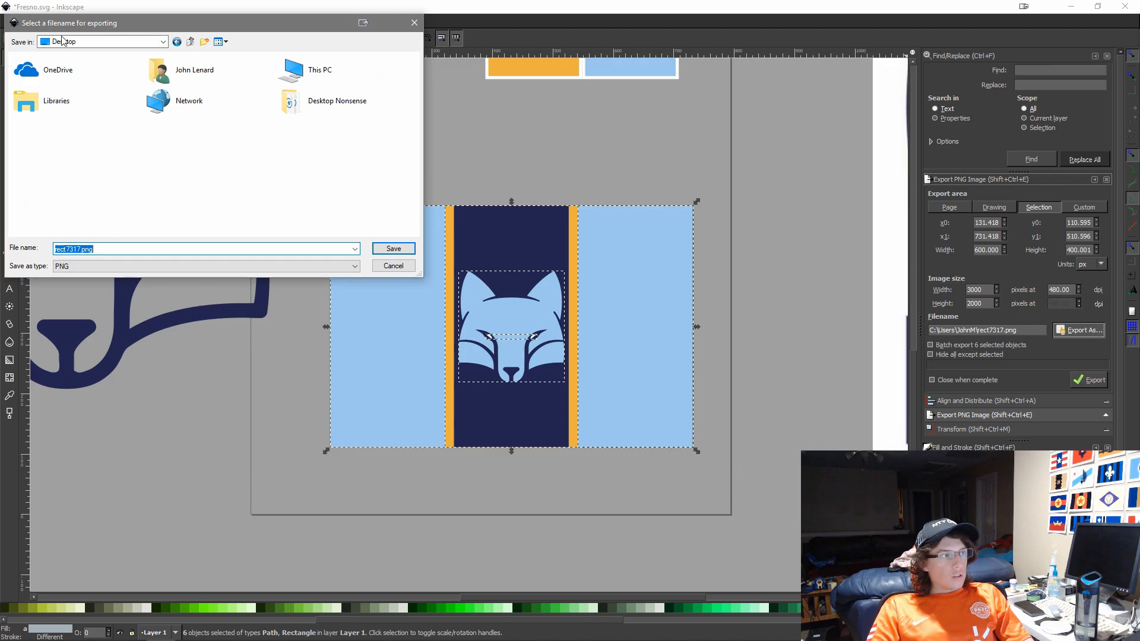
{"action": "left_click", "coordinate": [415, 23]}
Set the export file to the existing Fresno.png in Vector Art > Flags > Soccer - US2 - USL > .Rendered
{"action": "left_click", "coordinate": [1096, 328]}
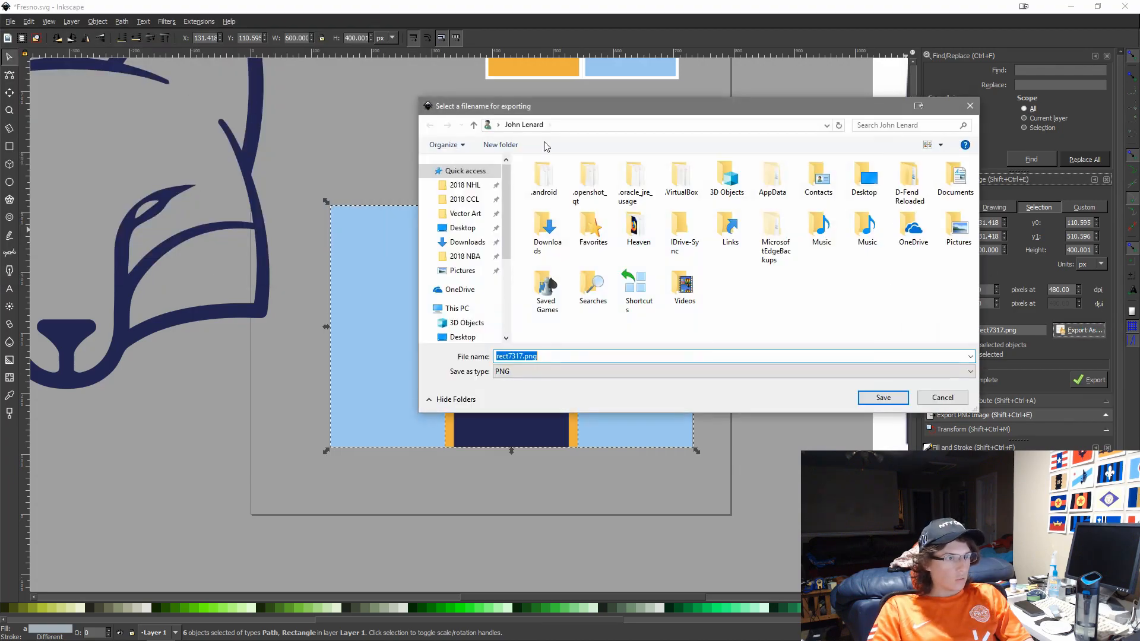
{"action": "left_click", "coordinate": [444, 217]}
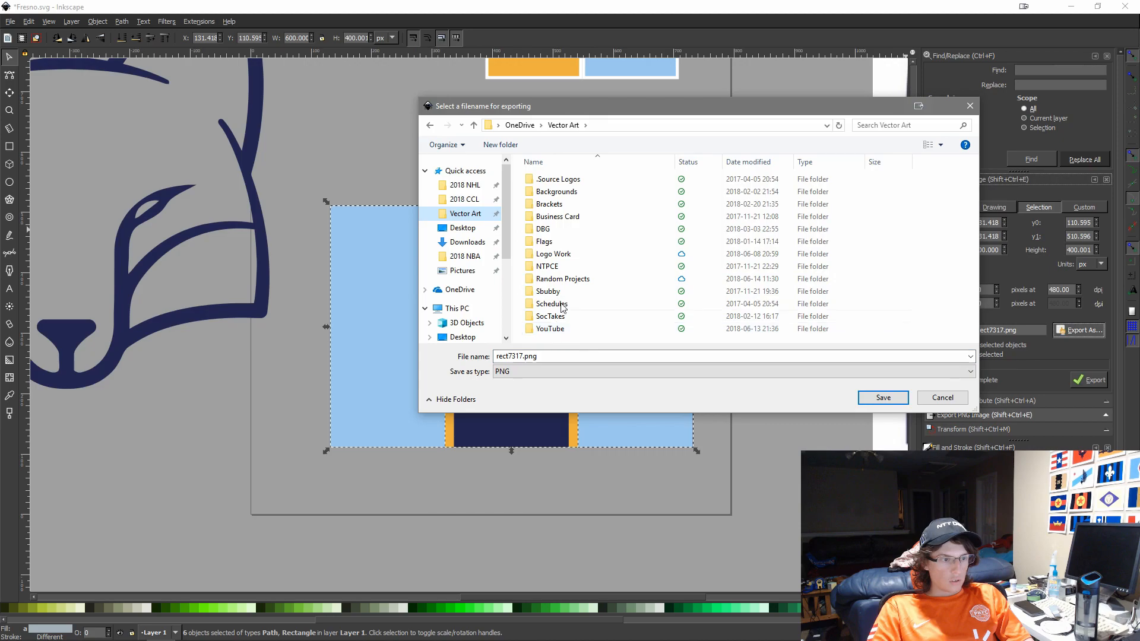
{"action": "double_click", "coordinate": [568, 245]}
{"action": "scroll", "coordinate": [568, 248], "scroll_direction": "down", "scroll_amount": 2}
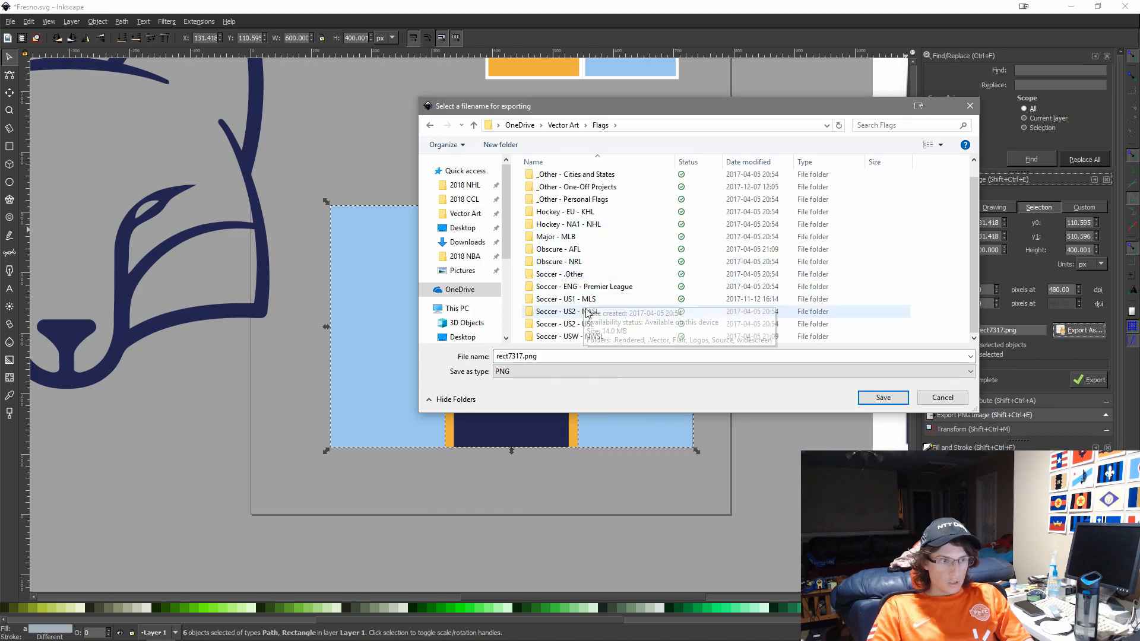
{"action": "double_click", "coordinate": [629, 324]}
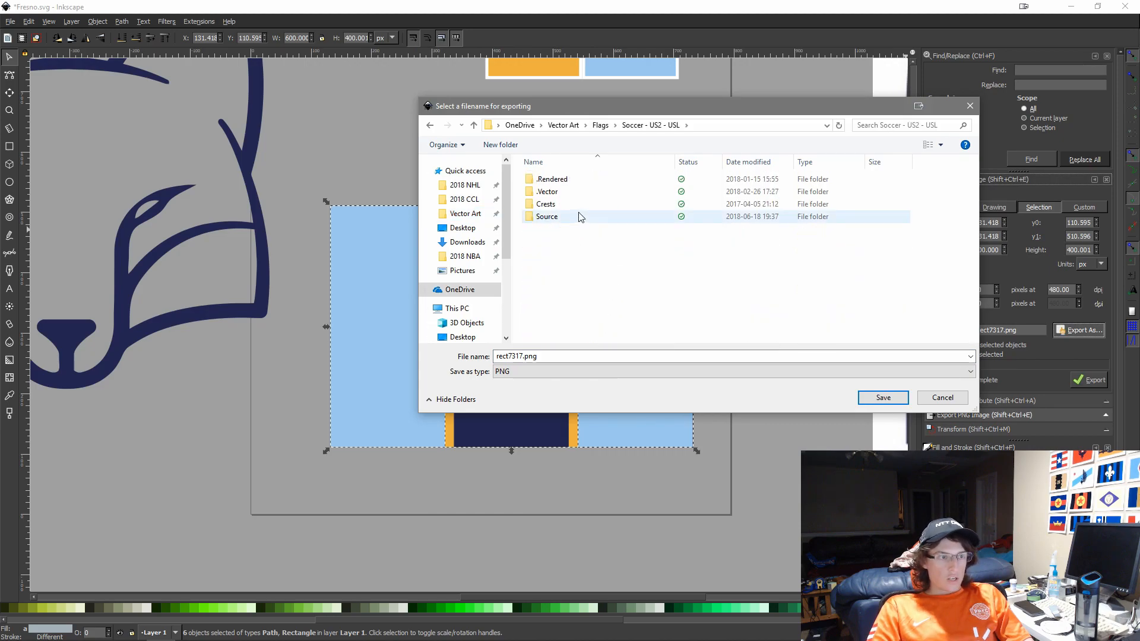
{"action": "double_click", "coordinate": [555, 179]}
{"action": "scroll", "coordinate": [831, 279], "scroll_direction": "up", "scroll_amount": 3}
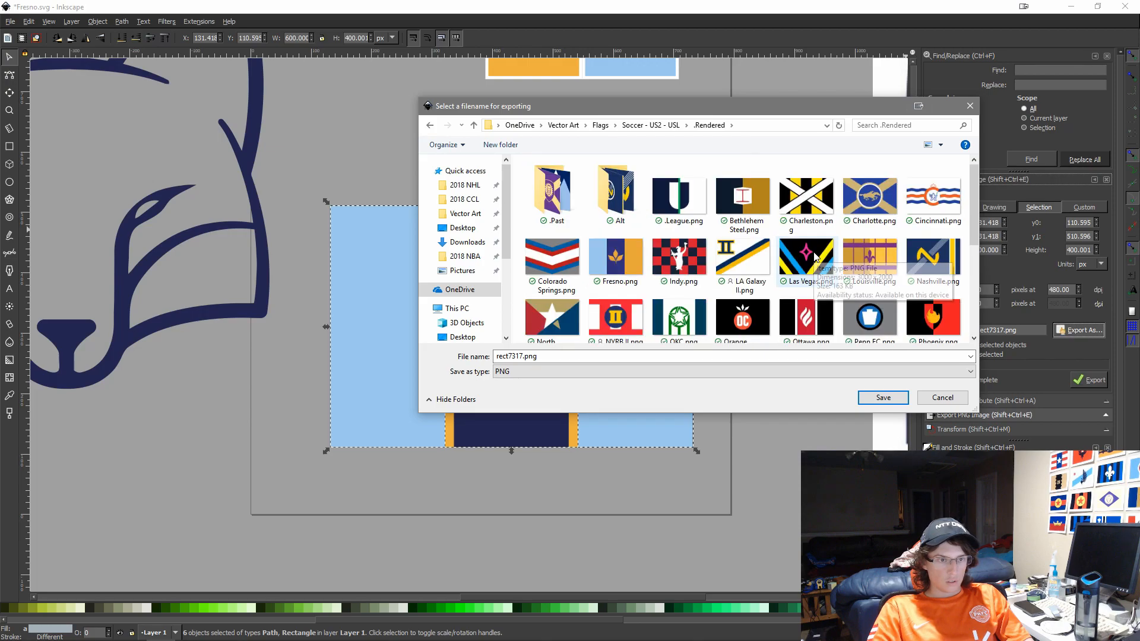
{"action": "scroll", "coordinate": [873, 292], "scroll_direction": "down", "scroll_amount": 1}
{"action": "double_click", "coordinate": [629, 244]}
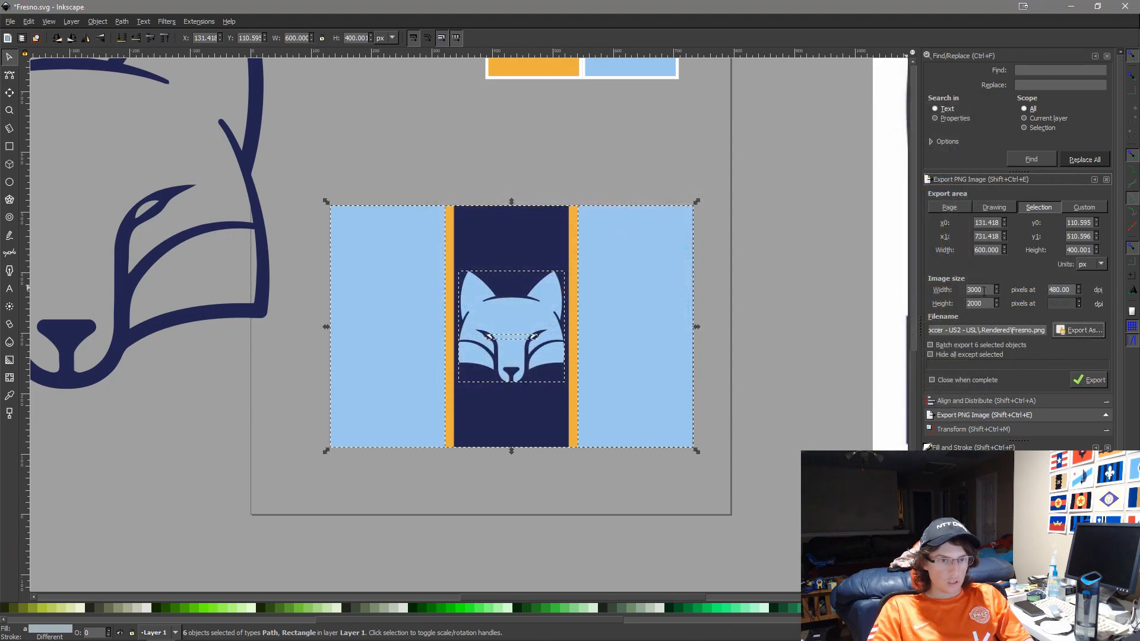
Export the selected flag as a 3000 × 2000 PNG, replacing the existing Fresno.png, and save the document
{"action": "left_click", "coordinate": [1090, 380]}
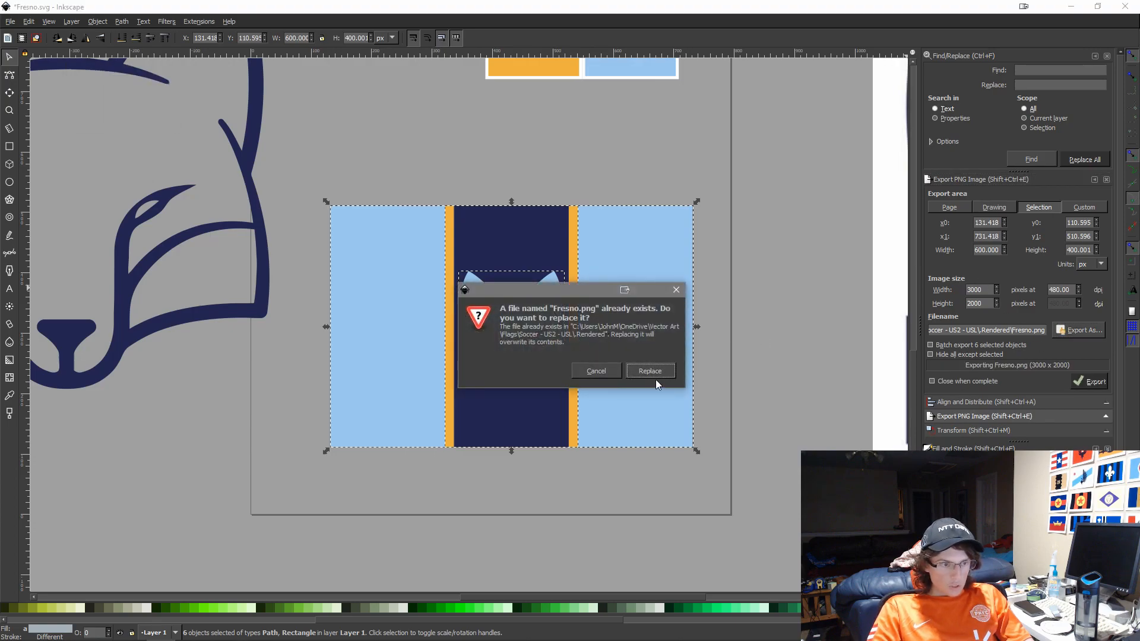
{"action": "left_click", "coordinate": [649, 370]}
{"action": "key", "text": "ctrl+s"}
{"action": "left_click", "coordinate": [737, 354]}
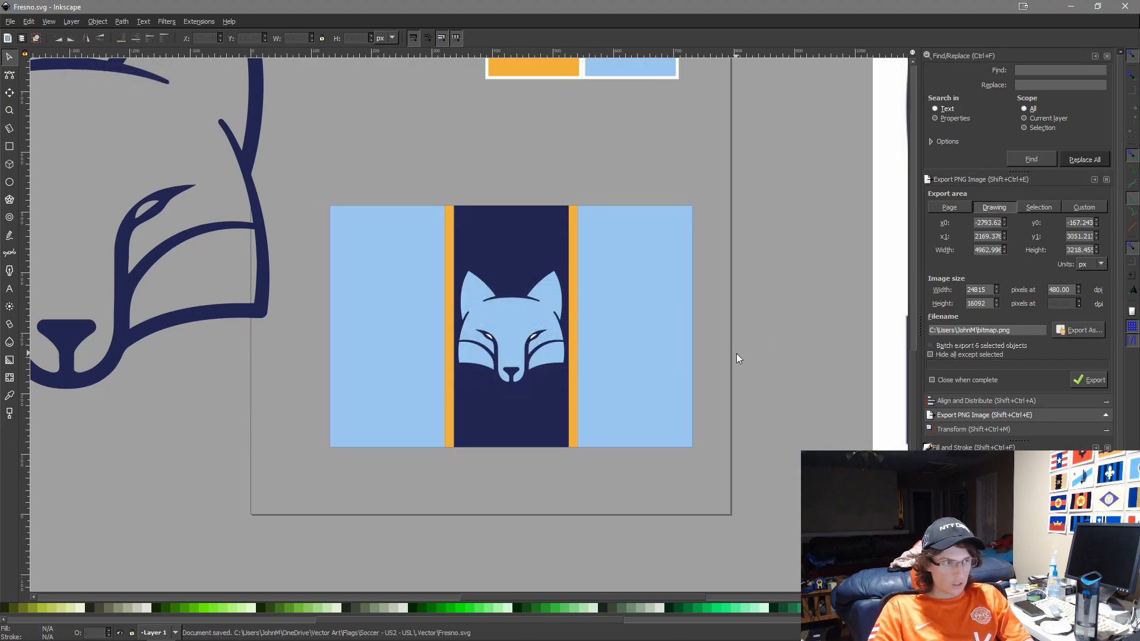
{"action": "scroll", "coordinate": [736, 354], "scroll_direction": "down", "scroll_amount": 3}
{"action": "left_click_drag", "start_coordinate": [739, 354], "coordinate": [683, 421]}
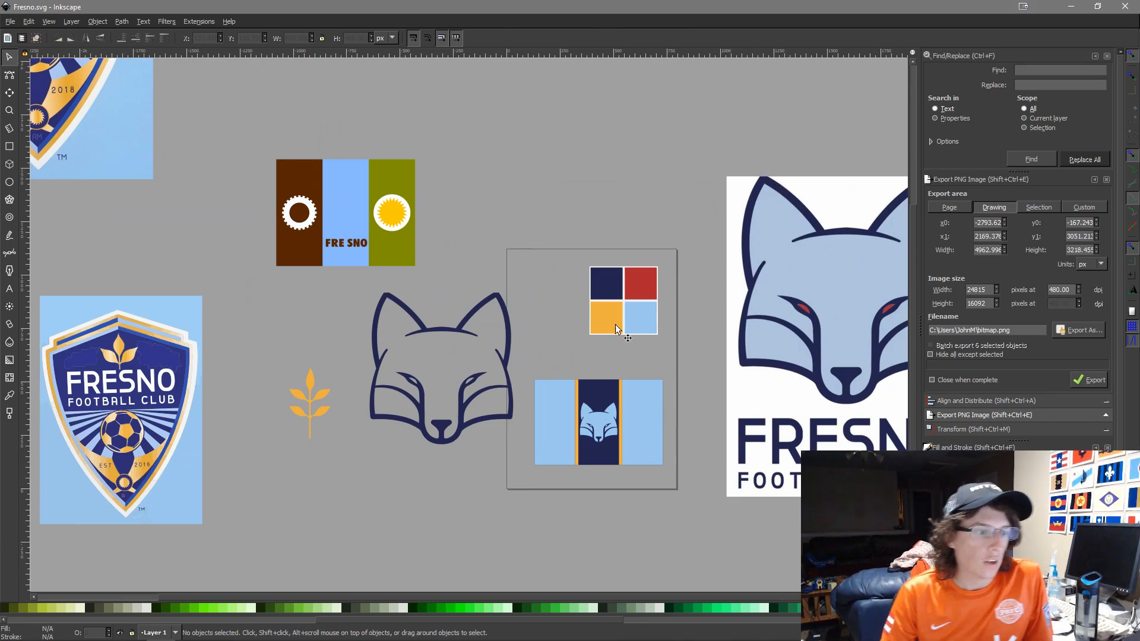
Open Atlanta.svg from Vector Art > Flags > Soccer - US1 - MLS > .Vector
{"action": "key", "text": "ctrl+o"}
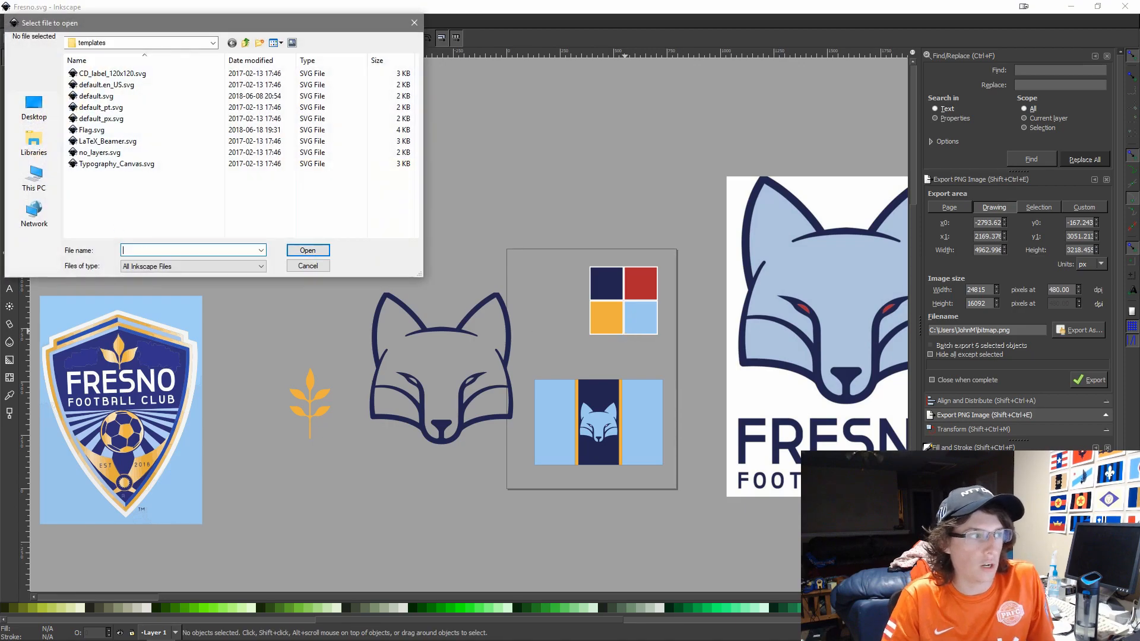
{"action": "left_click", "coordinate": [48, 79]}
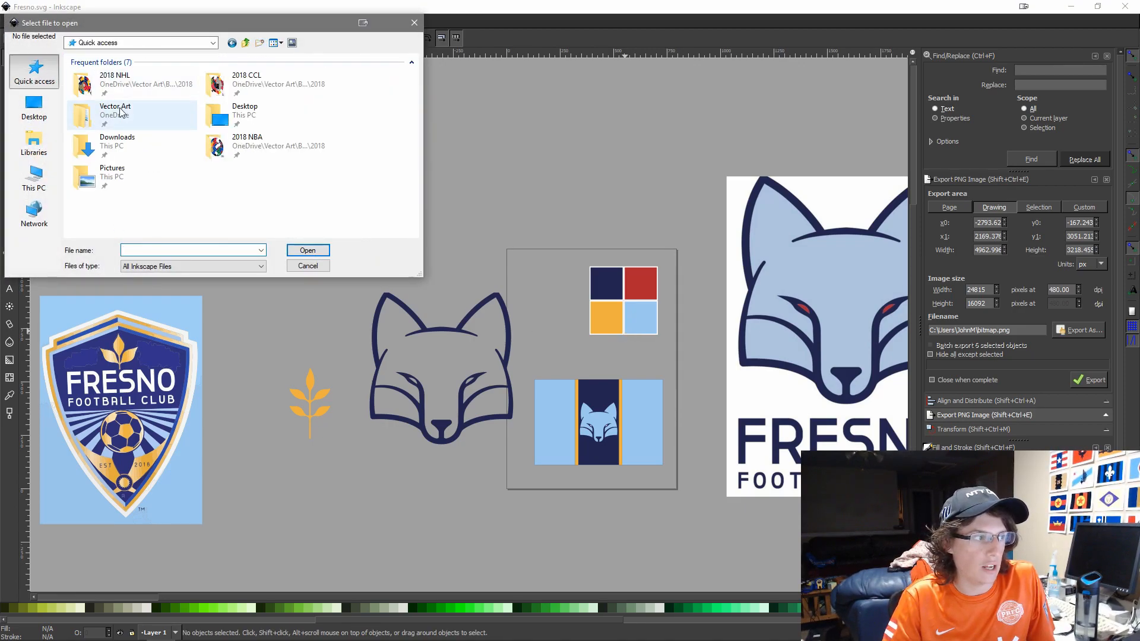
{"action": "double_click", "coordinate": [157, 123]}
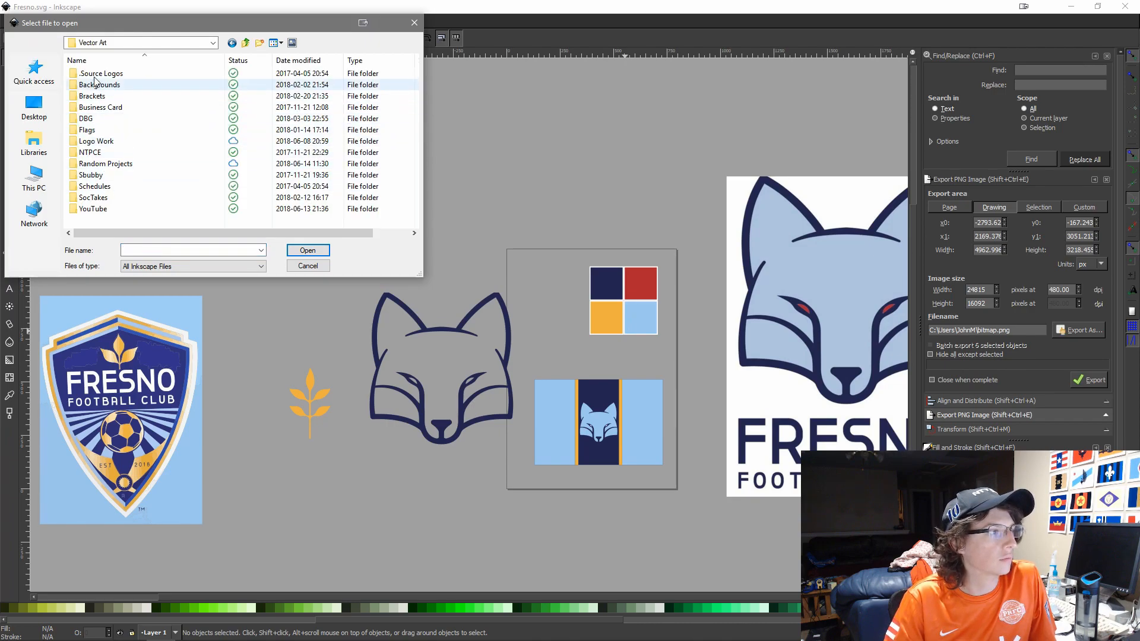
{"action": "left_click", "coordinate": [98, 140]}
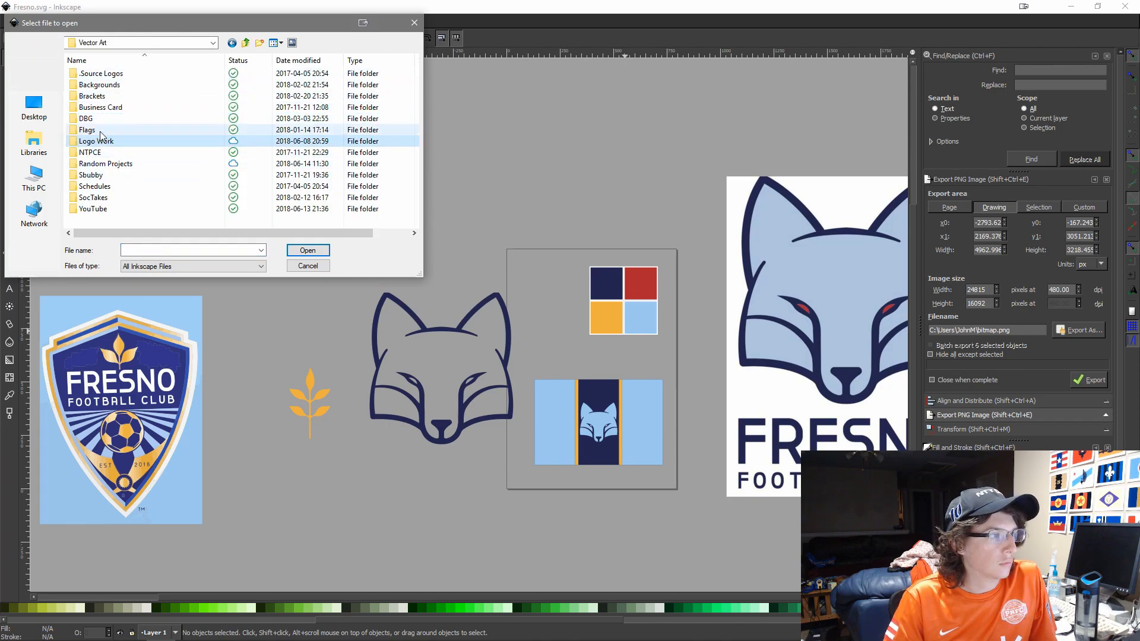
{"action": "double_click", "coordinate": [101, 132]}
{"action": "double_click", "coordinate": [132, 143]}
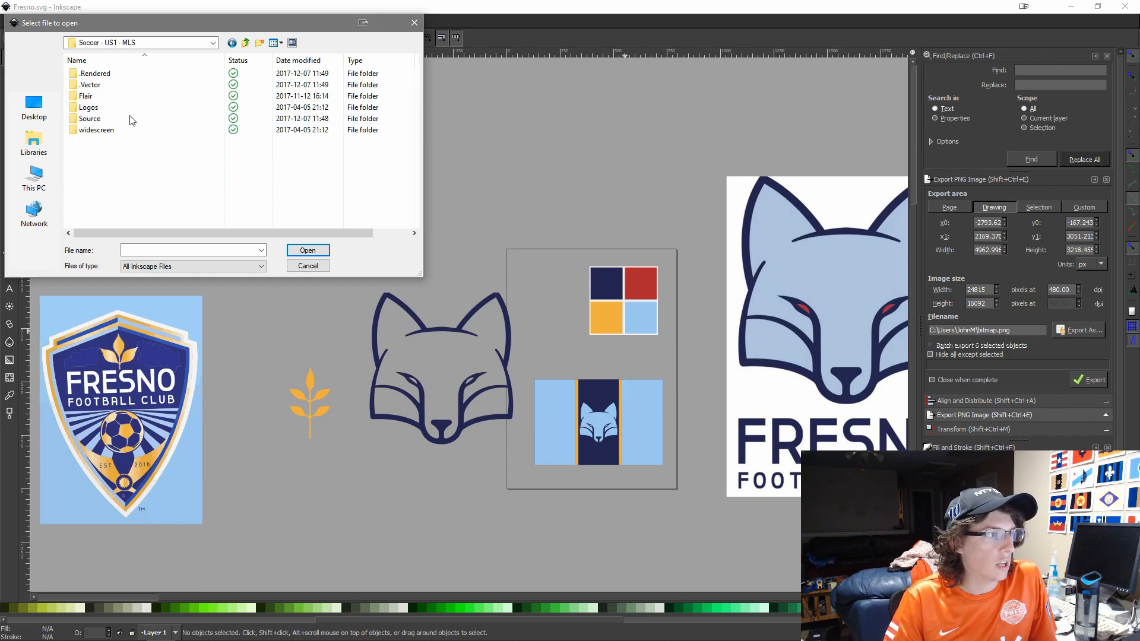
{"action": "double_click", "coordinate": [116, 84]}
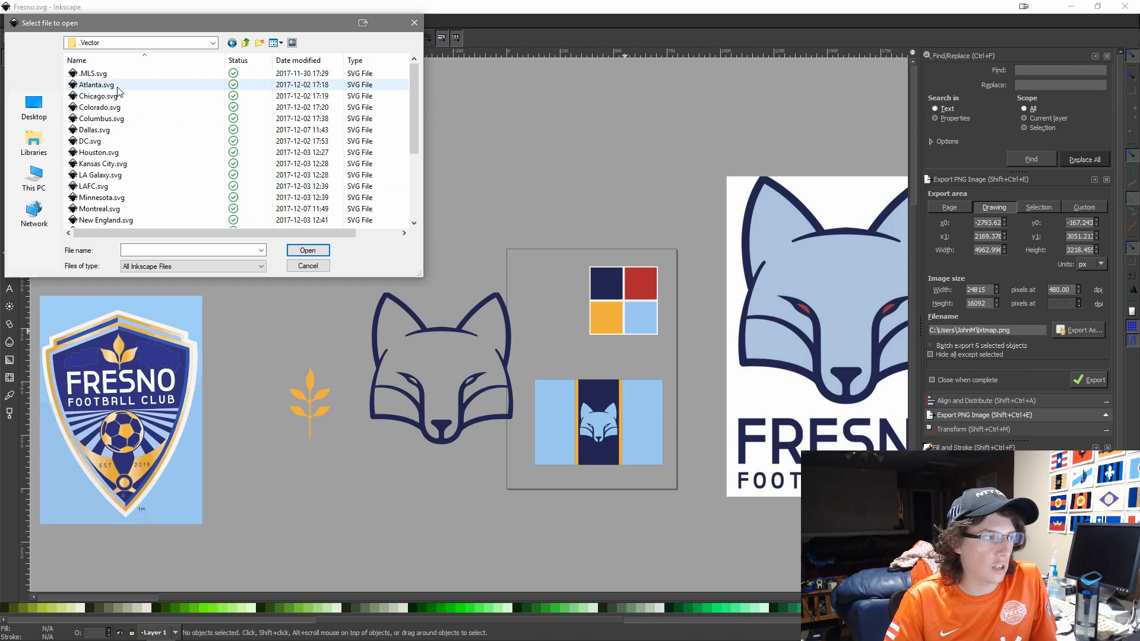
{"action": "left_click", "coordinate": [110, 86]}
{"action": "double_click", "coordinate": [110, 87]}
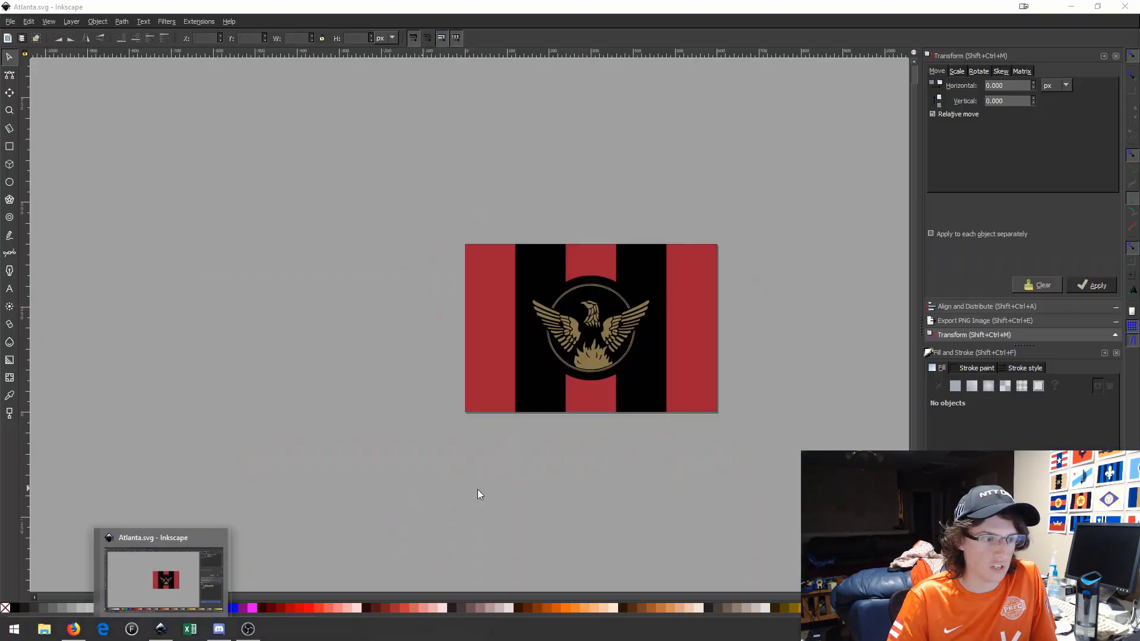
Examine the Atlanta flag's red and black stripes and gold phoenix emblem up close and as a whole
{"action": "left_click", "coordinate": [541, 463]}
{"action": "scroll", "coordinate": [542, 463], "scroll_direction": "down", "scroll_amount": 2}
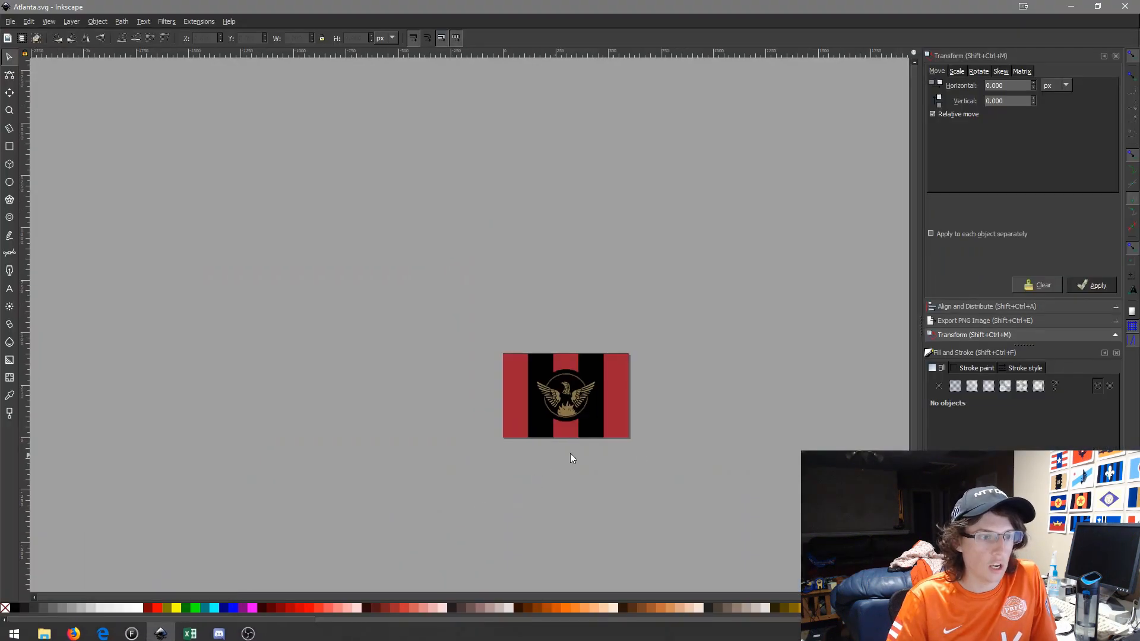
{"action": "left_click_drag", "start_coordinate": [642, 448], "coordinate": [596, 397]}
{"action": "scroll", "coordinate": [507, 338], "scroll_direction": "up", "scroll_amount": 2}
{"action": "scroll", "coordinate": [509, 334], "scroll_direction": "up", "scroll_amount": 2}
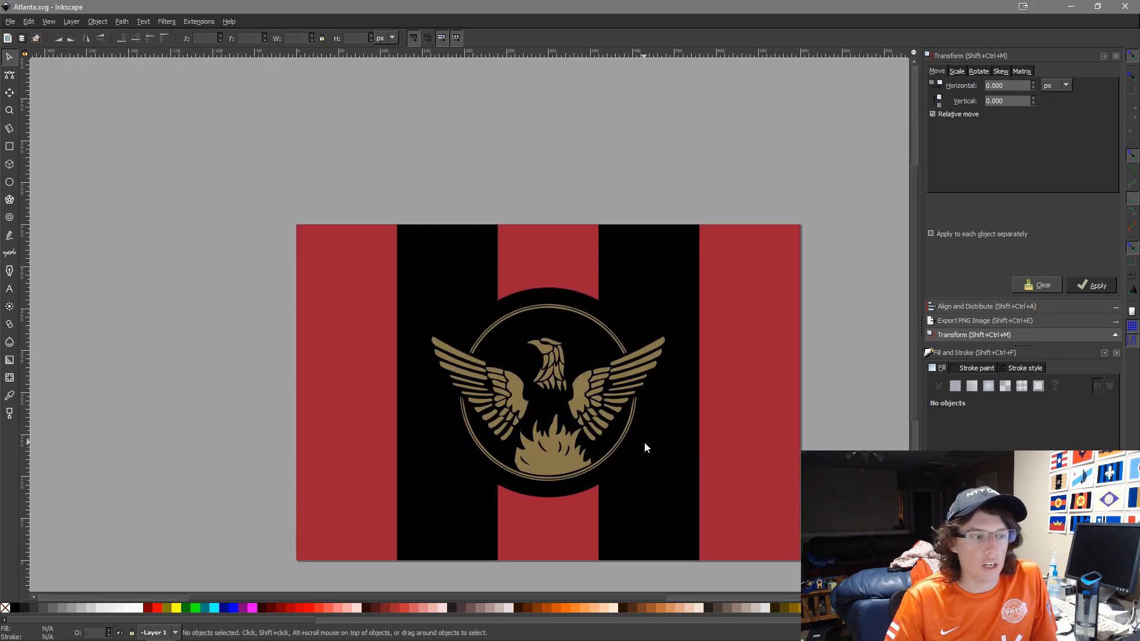
{"action": "scroll", "coordinate": [647, 337], "scroll_direction": "down", "scroll_amount": 3}
{"action": "scroll", "coordinate": [644, 334], "scroll_direction": "down", "scroll_amount": 2}
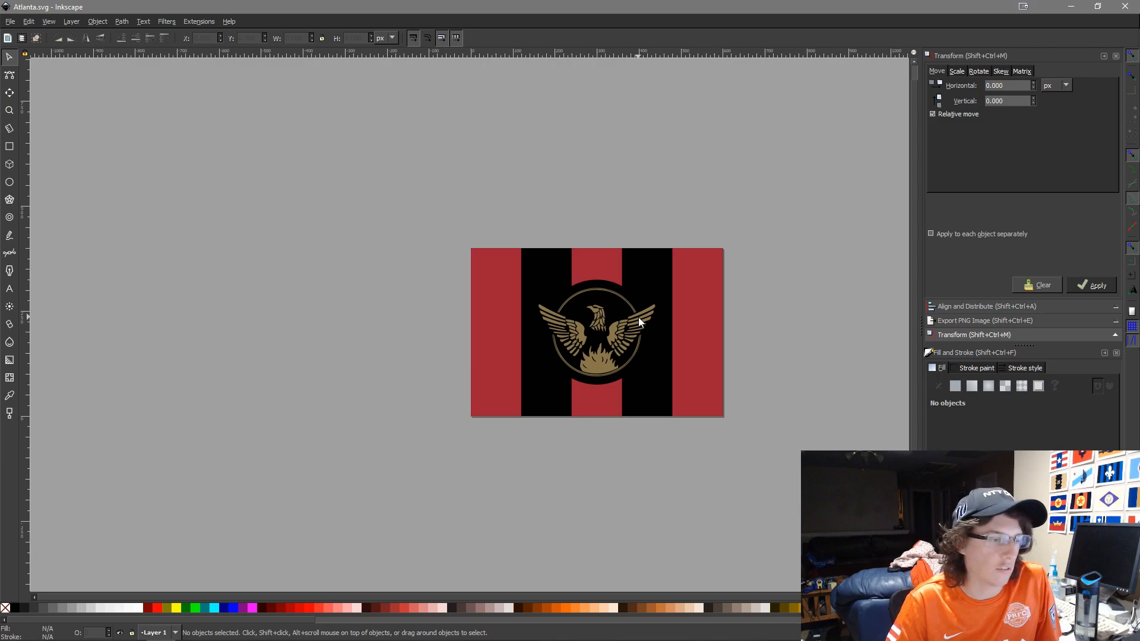
{"action": "scroll", "coordinate": [588, 253], "scroll_direction": "up", "scroll_amount": 2}
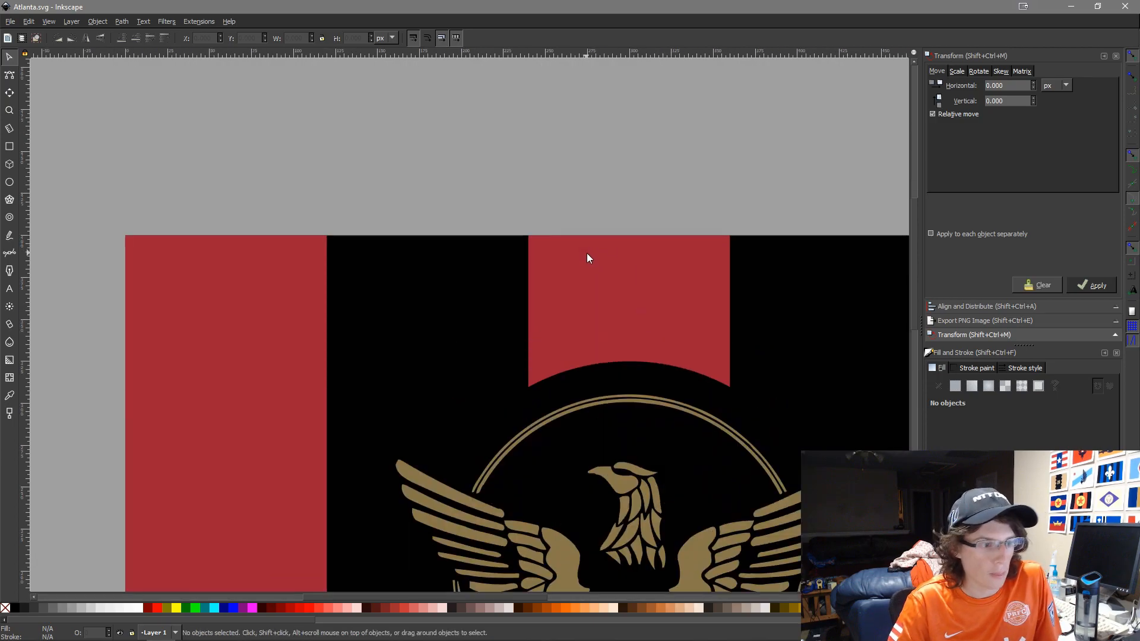
{"action": "scroll", "coordinate": [588, 257], "scroll_direction": "down", "scroll_amount": 2}
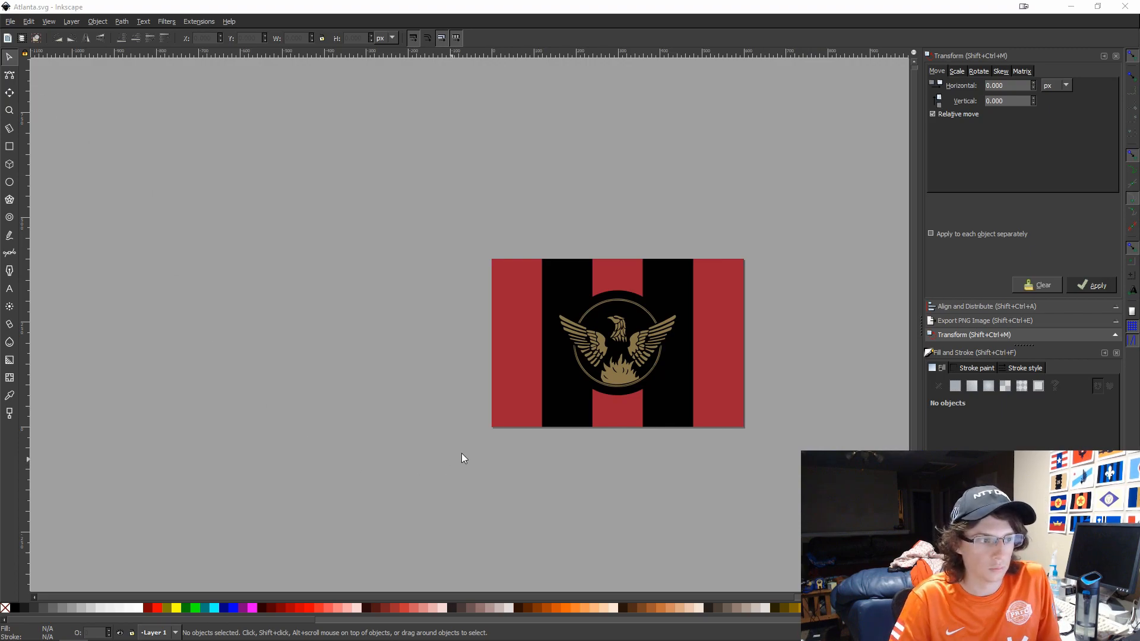
Import ATL2.png from the Soccer - US2 - USL Source folder into the Atlanta document
{"action": "key", "text": "ctrl+i"}
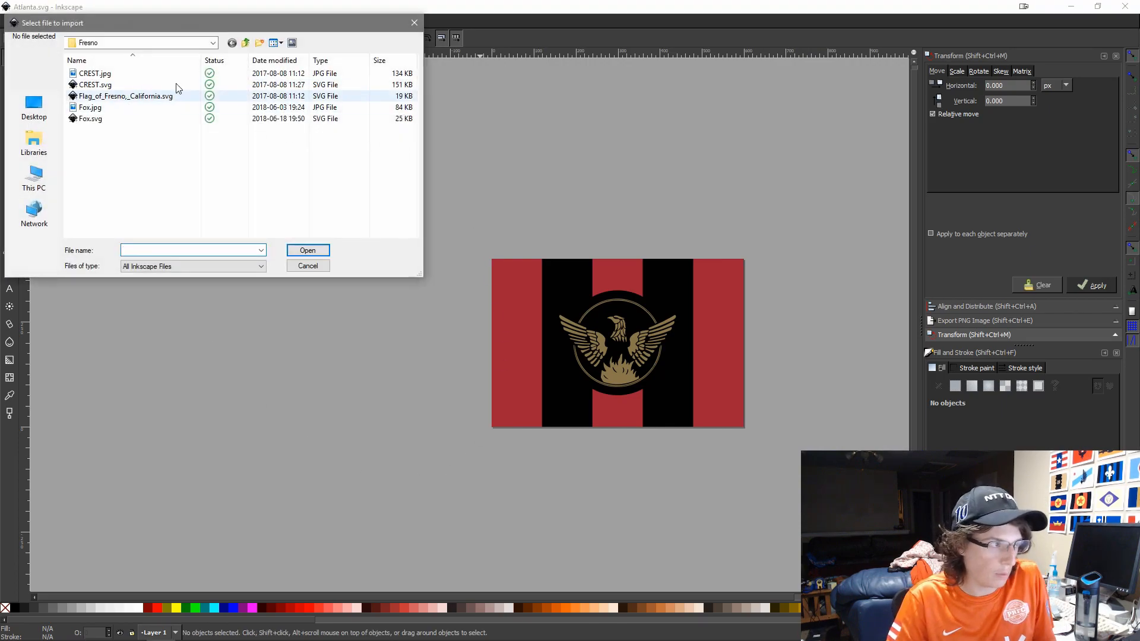
{"action": "left_click", "coordinate": [245, 43]}
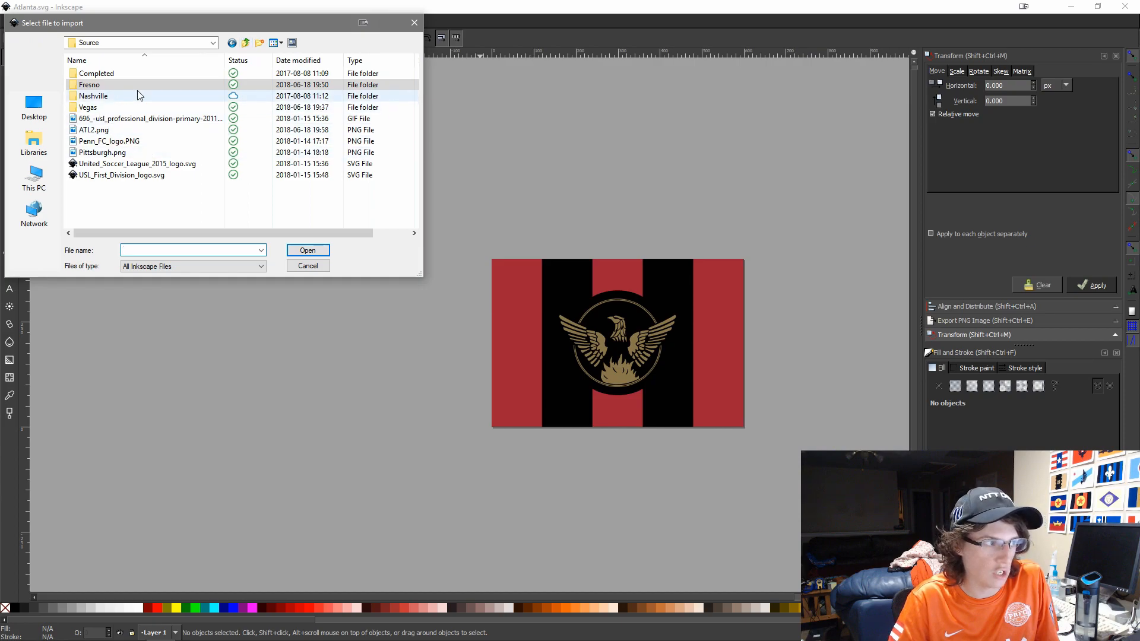
{"action": "left_click", "coordinate": [245, 43]}
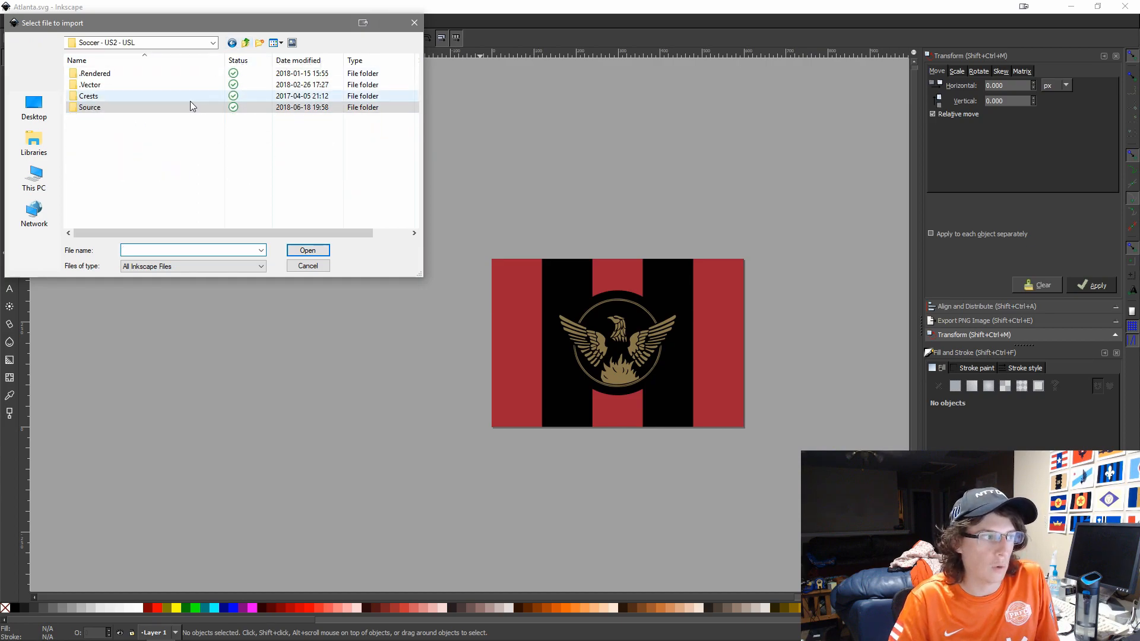
{"action": "double_click", "coordinate": [189, 108]}
{"action": "left_click", "coordinate": [132, 129]}
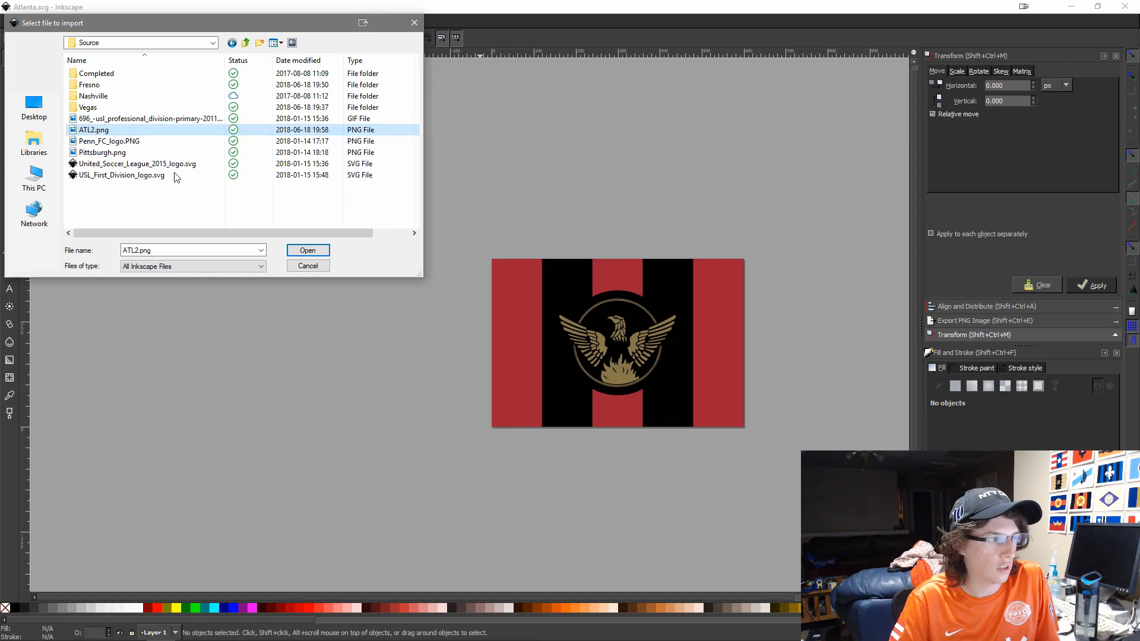
{"action": "left_click", "coordinate": [328, 254]}
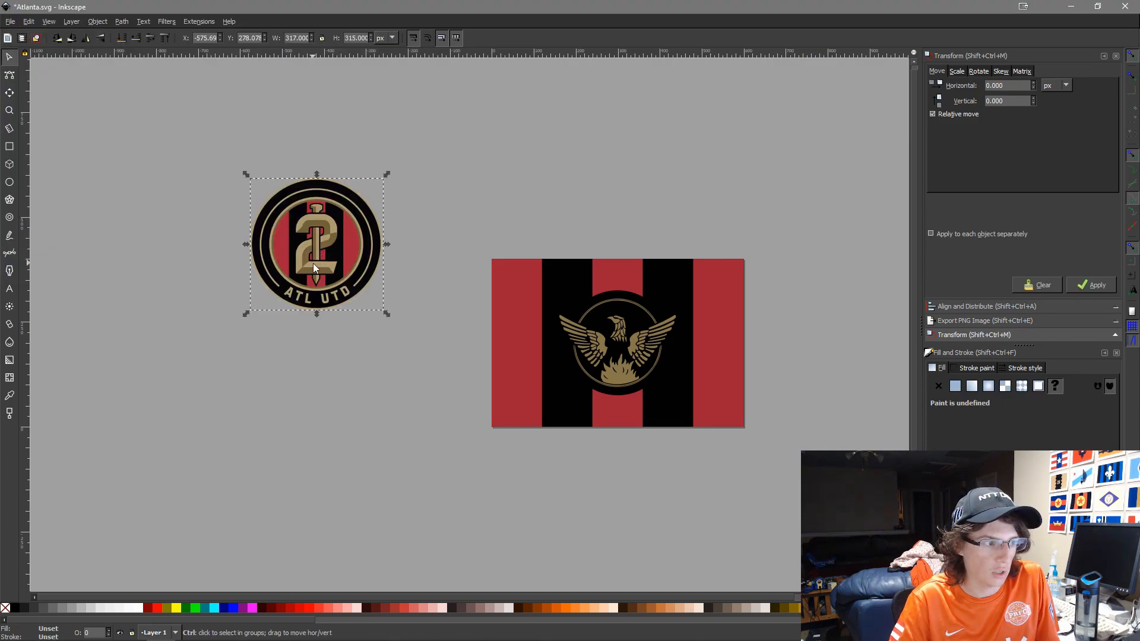
Enlarge the imported ATL UTD crest to about 620 × 616 px beside the flag and inspect its numeral 2 and spike
{"action": "left_click_drag", "start_coordinate": [387, 314], "coordinate": [371, 446]}
{"action": "scroll", "coordinate": [501, 468], "scroll_direction": "up", "scroll_amount": 1, "text": "ctrl"}
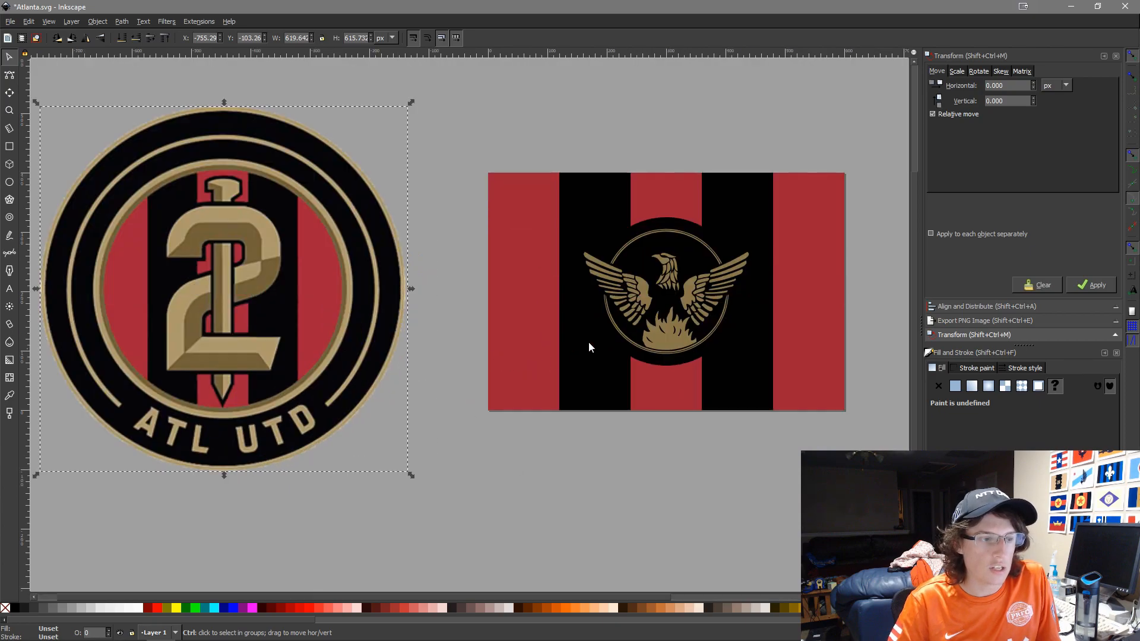
{"action": "scroll", "coordinate": [653, 320], "scroll_direction": "up", "scroll_amount": 3, "text": "ctrl"}
{"action": "scroll", "coordinate": [679, 291], "scroll_direction": "down", "scroll_amount": 3, "text": "ctrl"}
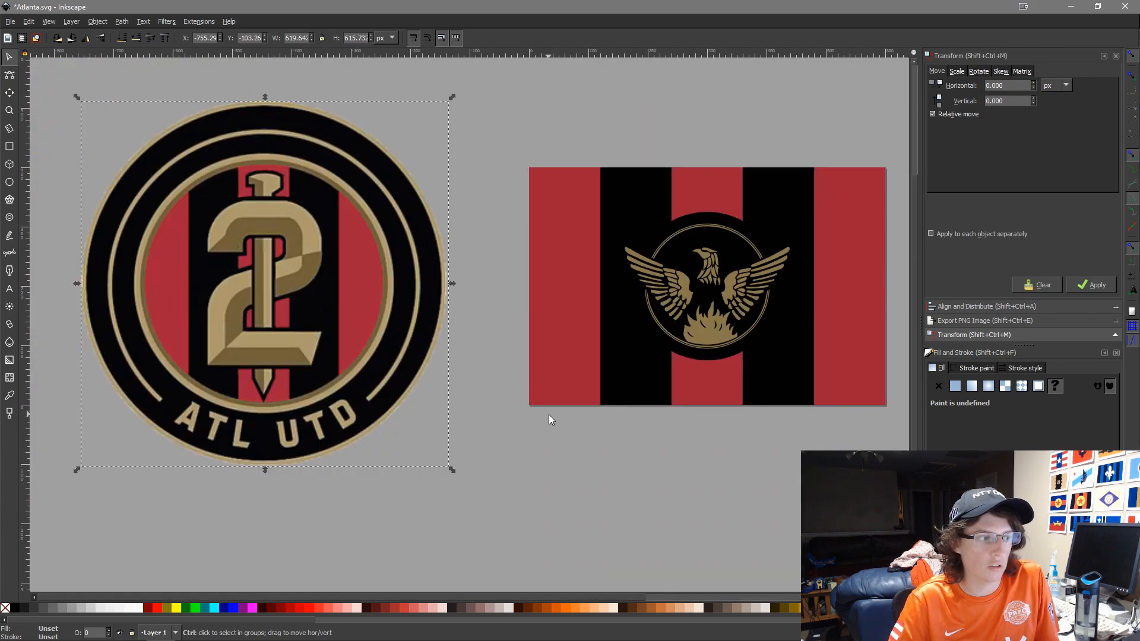
{"action": "scroll", "coordinate": [366, 393], "scroll_direction": "up", "scroll_amount": 3, "text": "ctrl"}
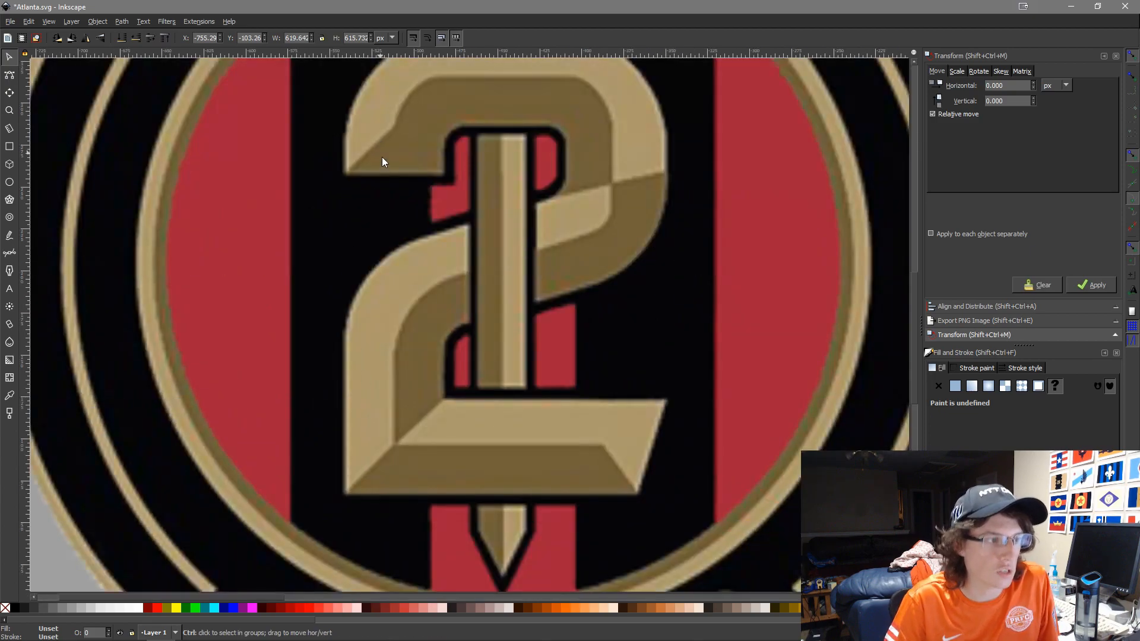
{"action": "scroll", "coordinate": [385, 159], "scroll_direction": "down", "scroll_amount": 3, "text": "ctrl"}
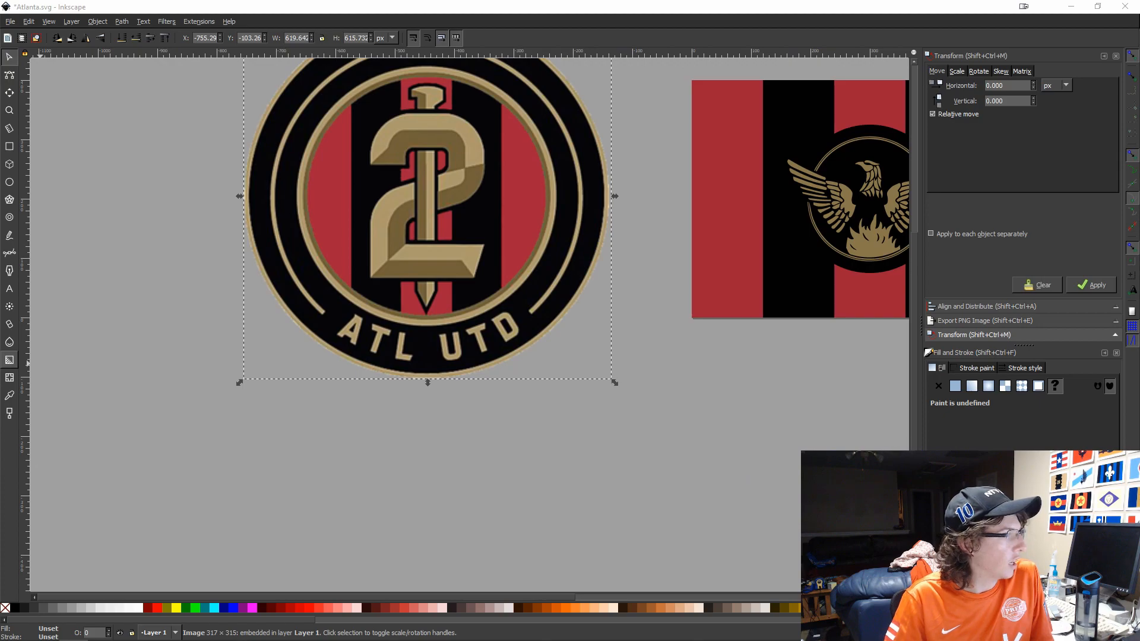
Switch to the browser and show the DuckDuckGo image results for "Atlanta United 2 logo"
{"action": "key", "text": "super+shift+Right"}
{"action": "middle_click", "coordinate": [454, 3]}
{"action": "middle_click", "coordinate": [454, 4]}
{"action": "left_click", "coordinate": [104, 106]}
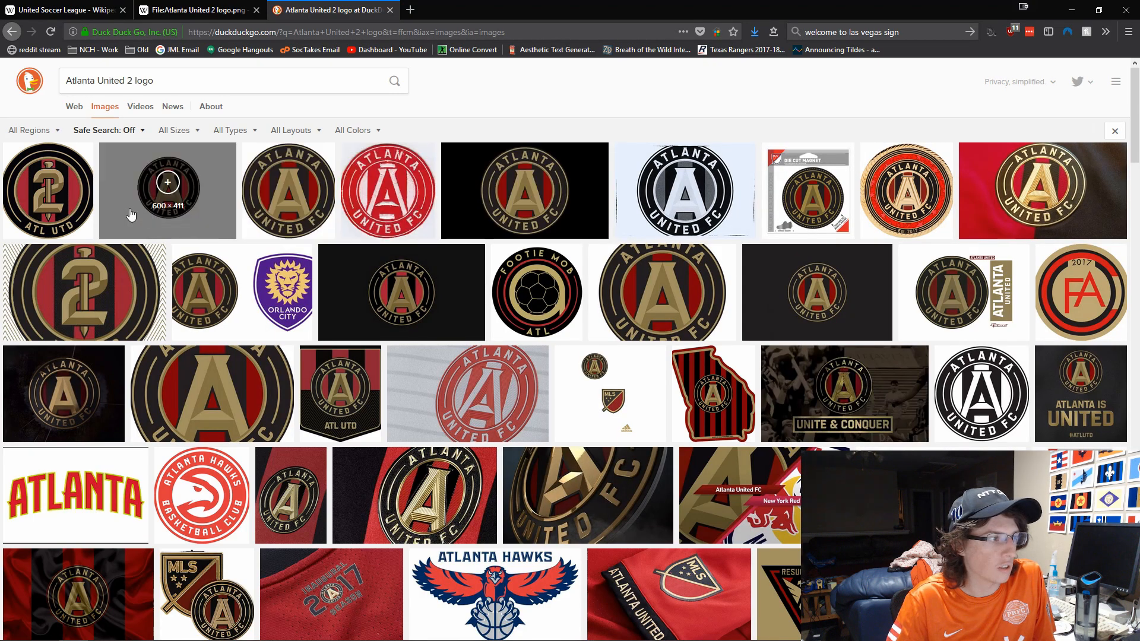
Preview the close-up numeral 2 crest from myajc.com, open its image file in a new tab and browse the other results
{"action": "left_click", "coordinate": [113, 301]}
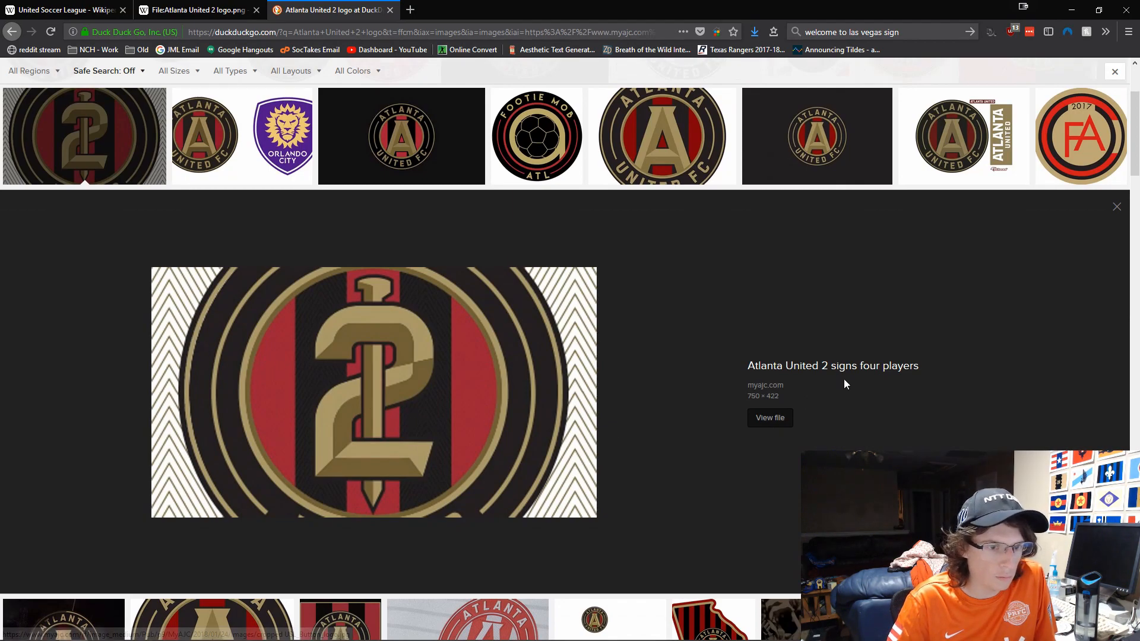
{"action": "scroll", "coordinate": [763, 427], "scroll_direction": "down", "scroll_amount": 4}
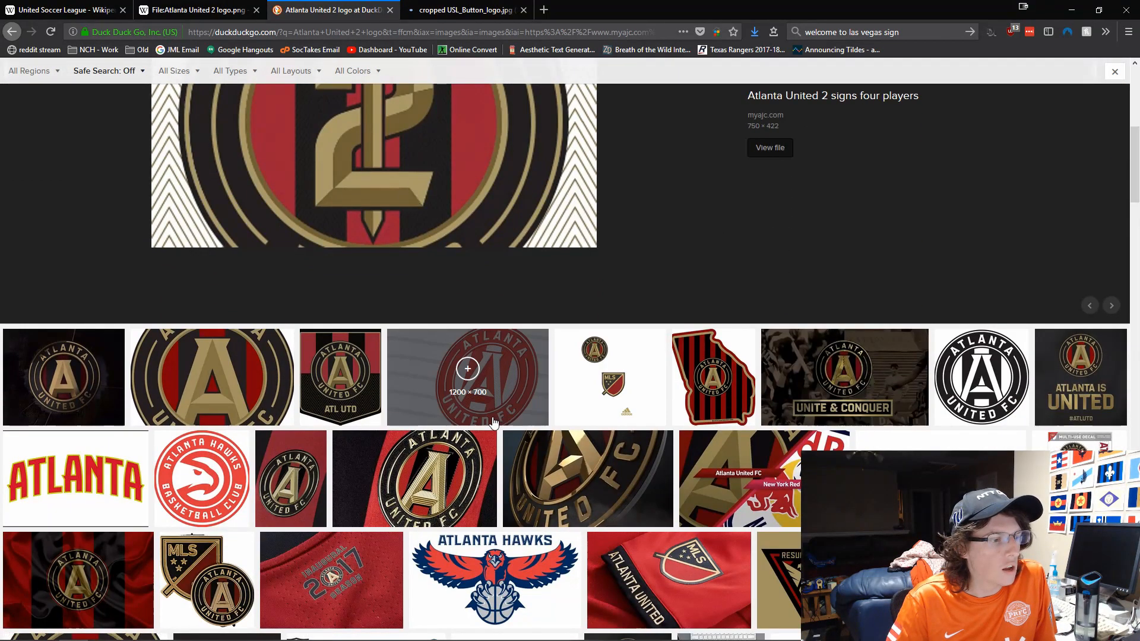
{"action": "scroll", "coordinate": [473, 453], "scroll_direction": "down", "scroll_amount": 3}
{"action": "scroll", "coordinate": [303, 369], "scroll_direction": "up", "scroll_amount": 10}
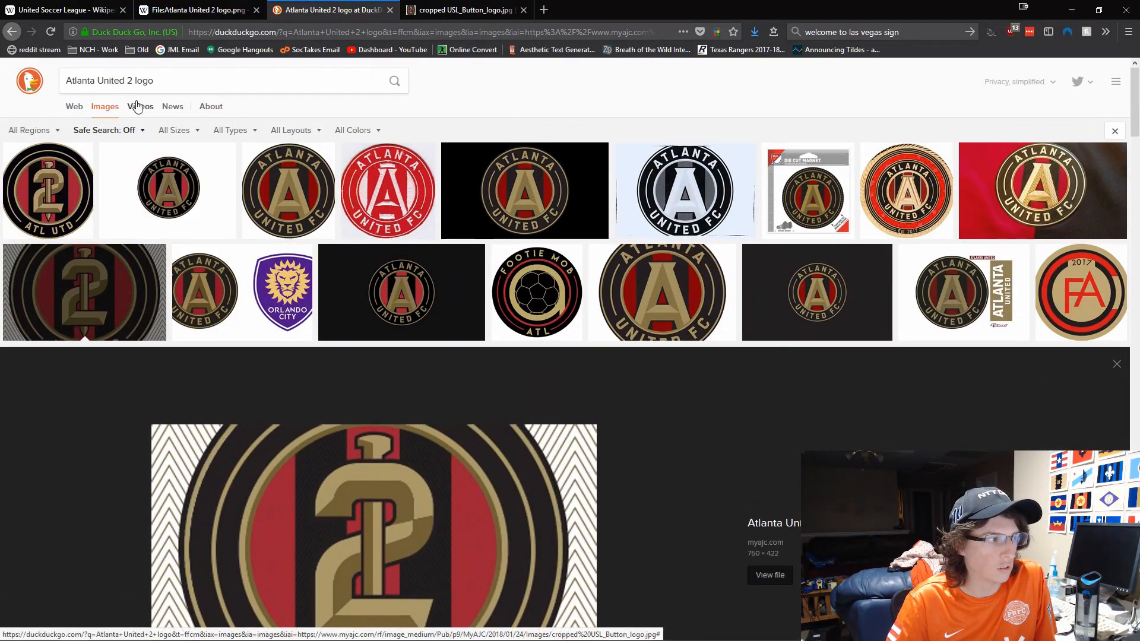
Preview the round ATL UTD crest from gwinnettdailypost.com and run a Google search for "Atlanta United 2 logo"
{"action": "triple_click", "coordinate": [147, 81]}
{"action": "key", "text": "ctrl+c"}
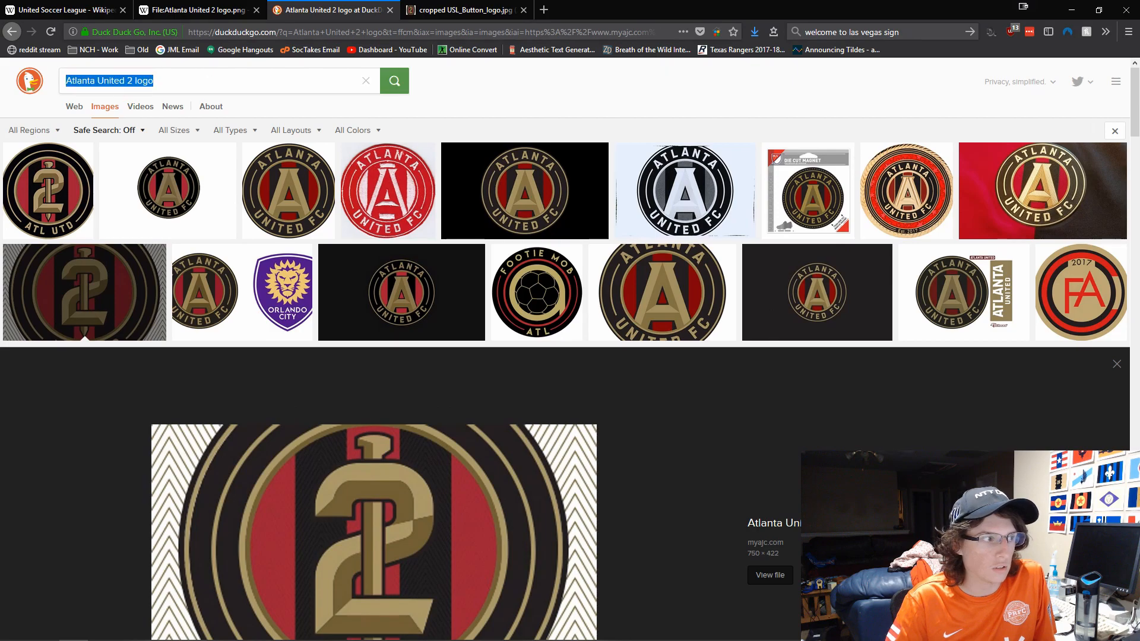
{"action": "left_click", "coordinate": [76, 205]}
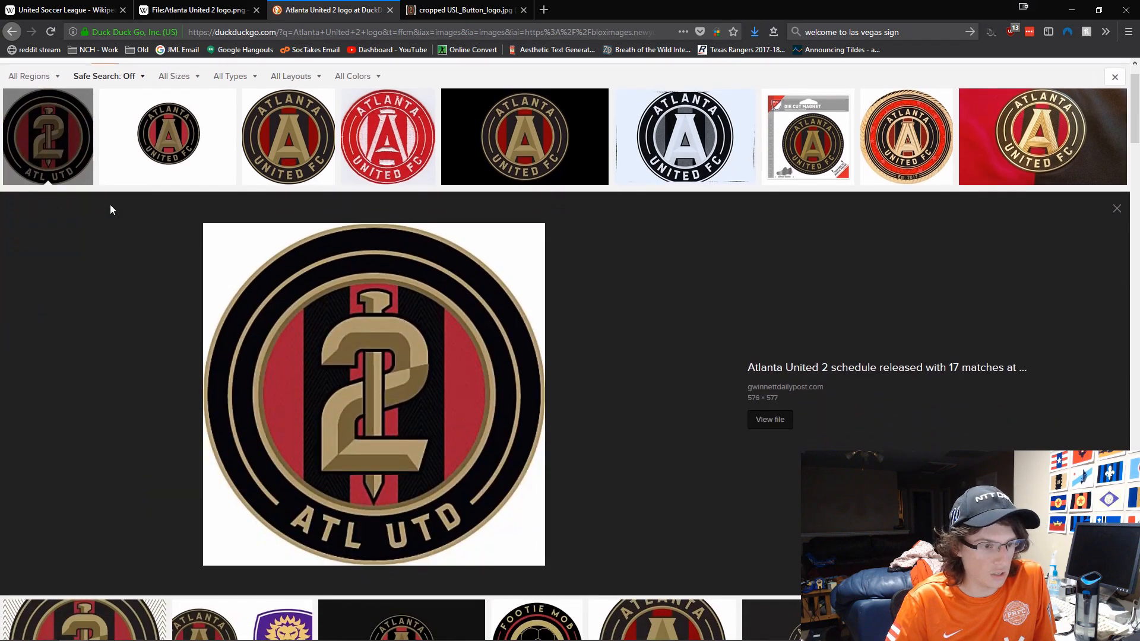
{"action": "left_click", "coordinate": [918, 34]}
{"action": "key", "text": "ctrl+v"}
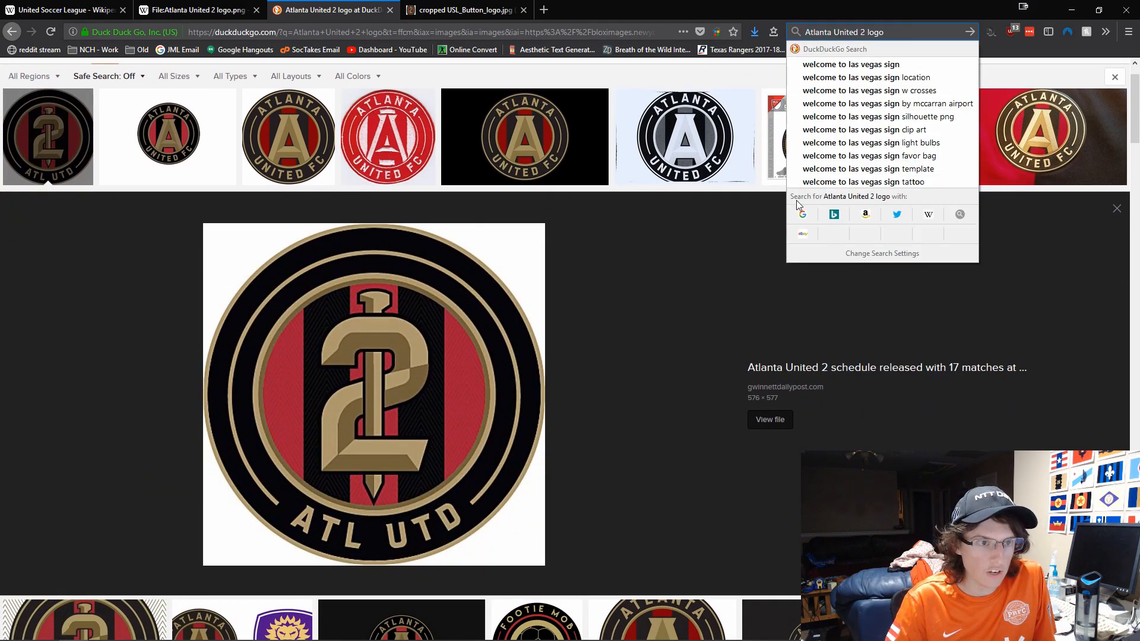
{"action": "left_click", "coordinate": [806, 212]}
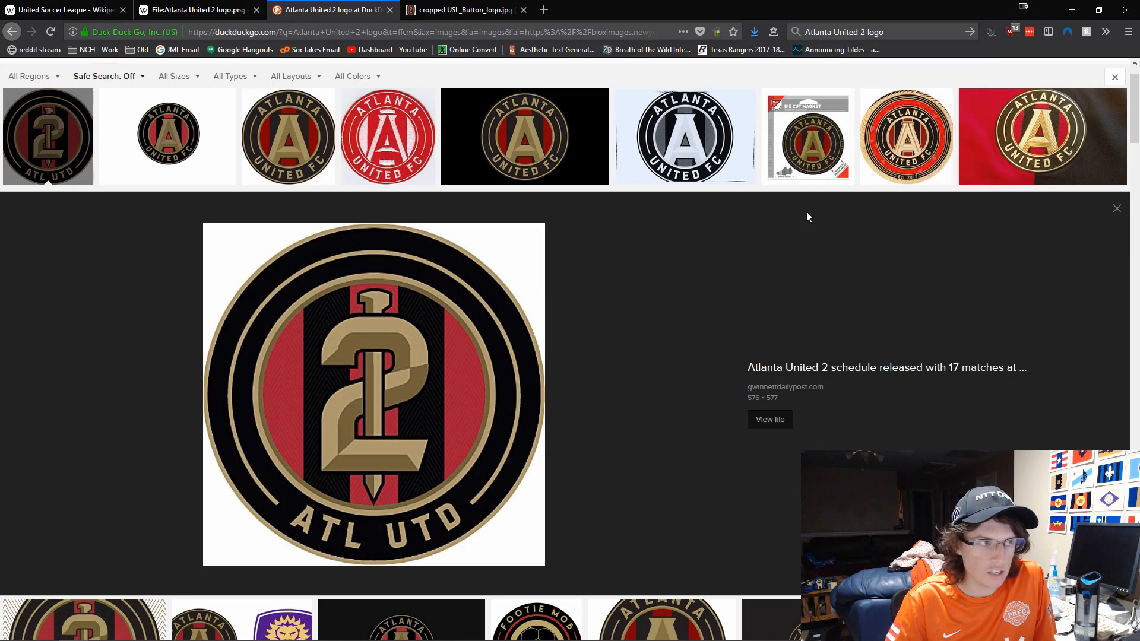
{"action": "left_click", "coordinate": [841, 34]}
{"action": "left_click", "coordinate": [807, 103]}
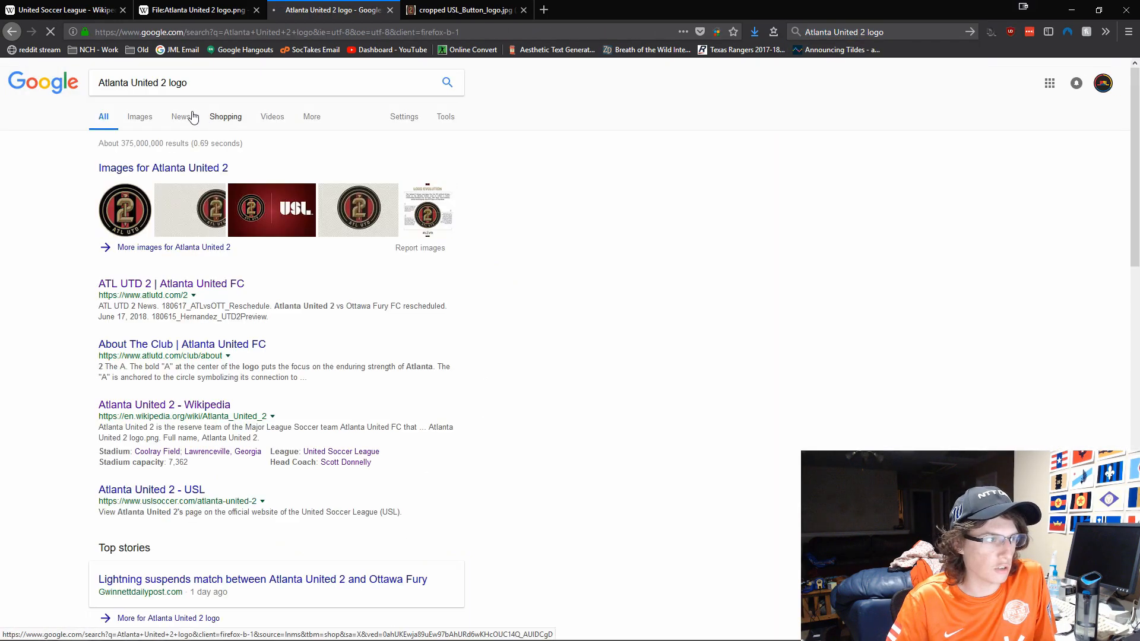
Show the Google image results and open the atlutd.com page behind the Logo Evolution graphic in a new tab
{"action": "left_click", "coordinate": [142, 117]}
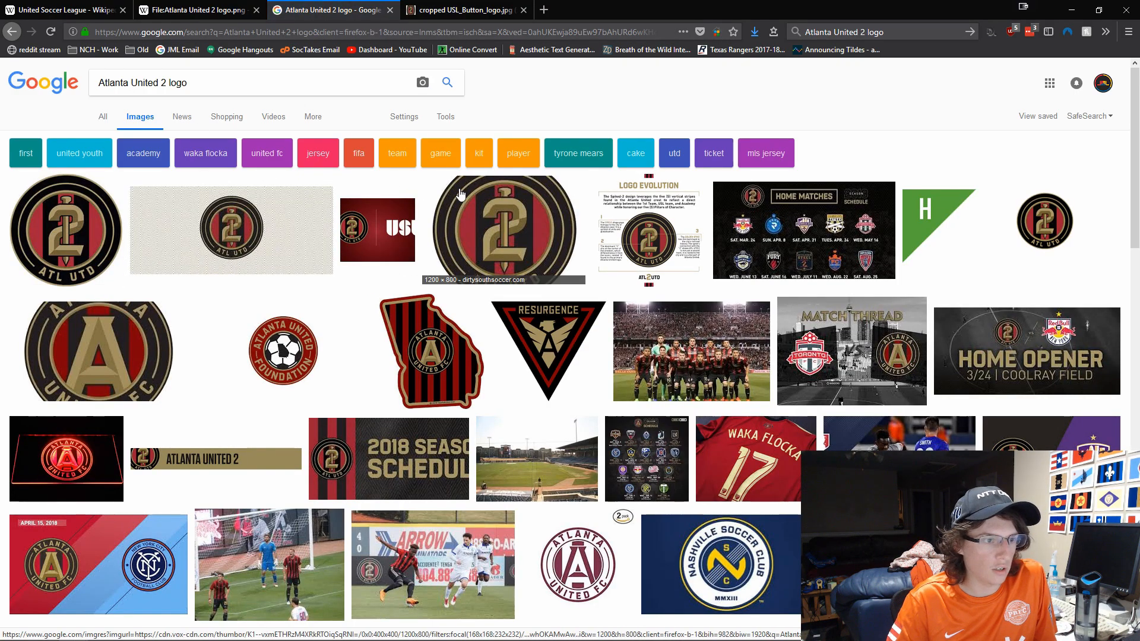
{"action": "left_click", "coordinate": [639, 235]}
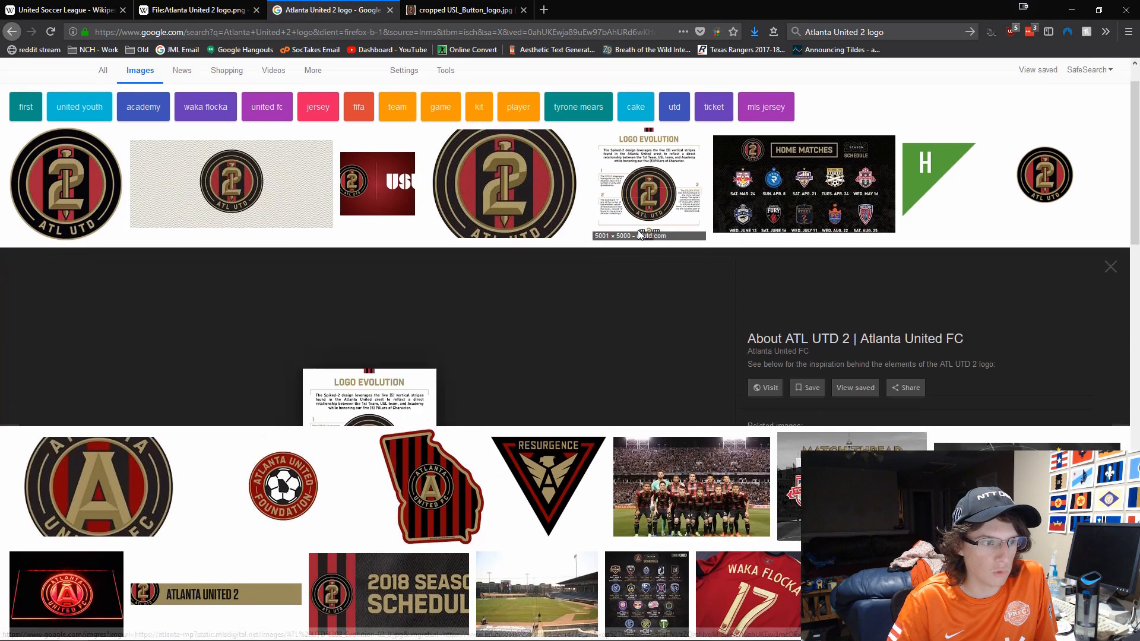
{"action": "middle_click", "coordinate": [379, 410]}
{"action": "left_click", "coordinate": [559, 16]}
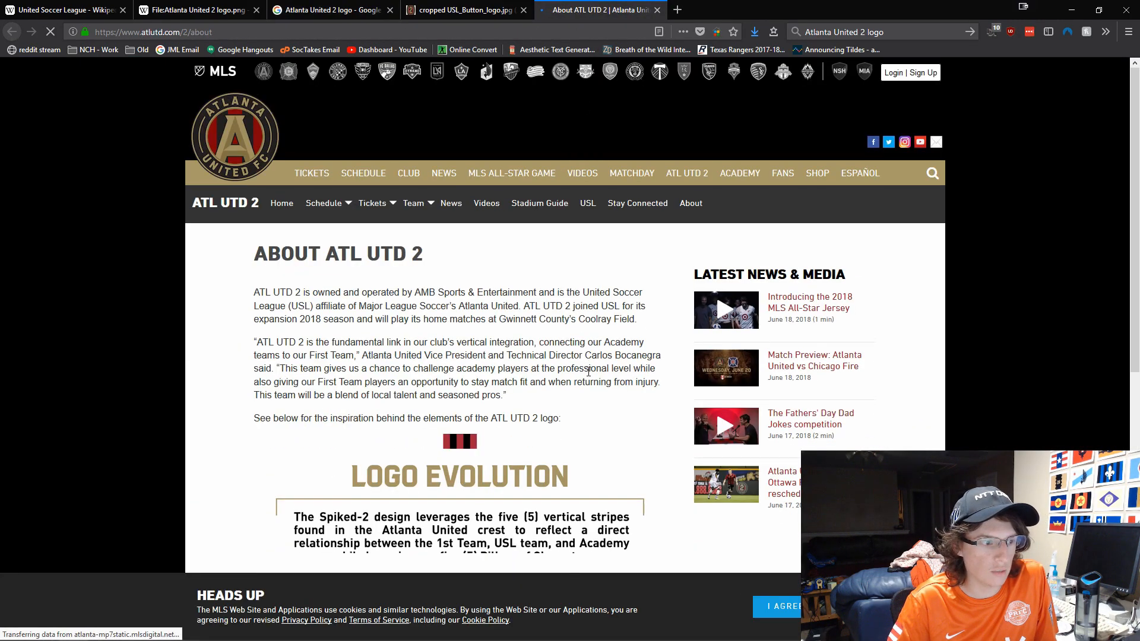
Open the Logo Evolution graphic as a standalone image and inspect the crest's numeral 2 and golden spike up close
{"action": "scroll", "coordinate": [523, 371], "scroll_direction": "down", "scroll_amount": 3}
{"action": "right_click", "coordinate": [523, 371]}
{"action": "left_click", "coordinate": [549, 375]}
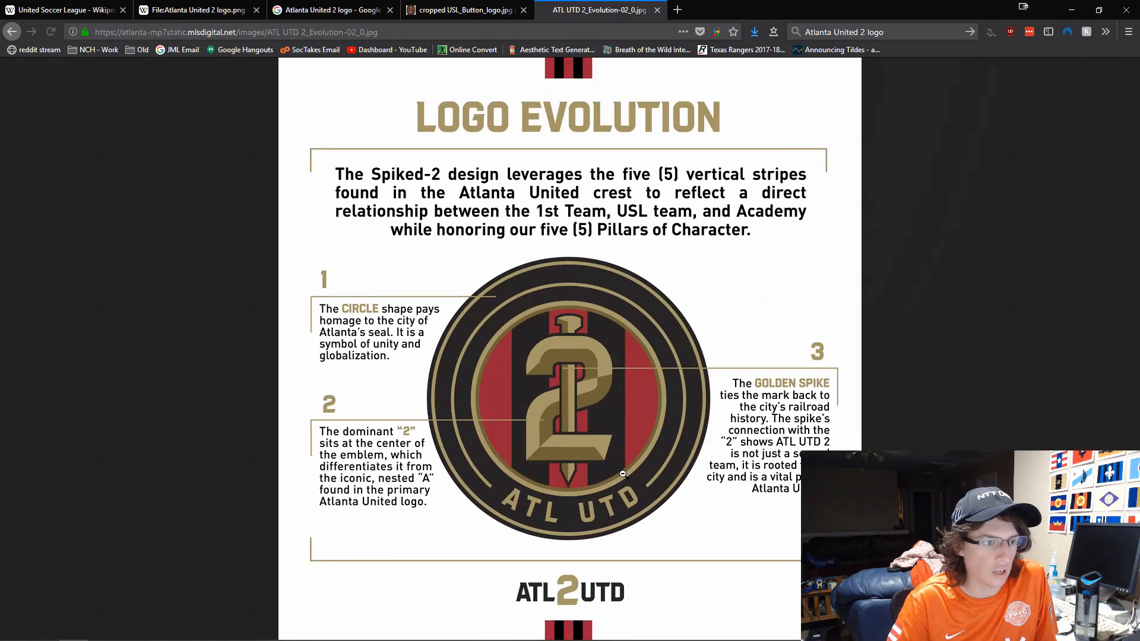
{"action": "left_click", "coordinate": [622, 473]}
{"action": "scroll", "coordinate": [394, 292], "scroll_direction": "up", "scroll_amount": 6}
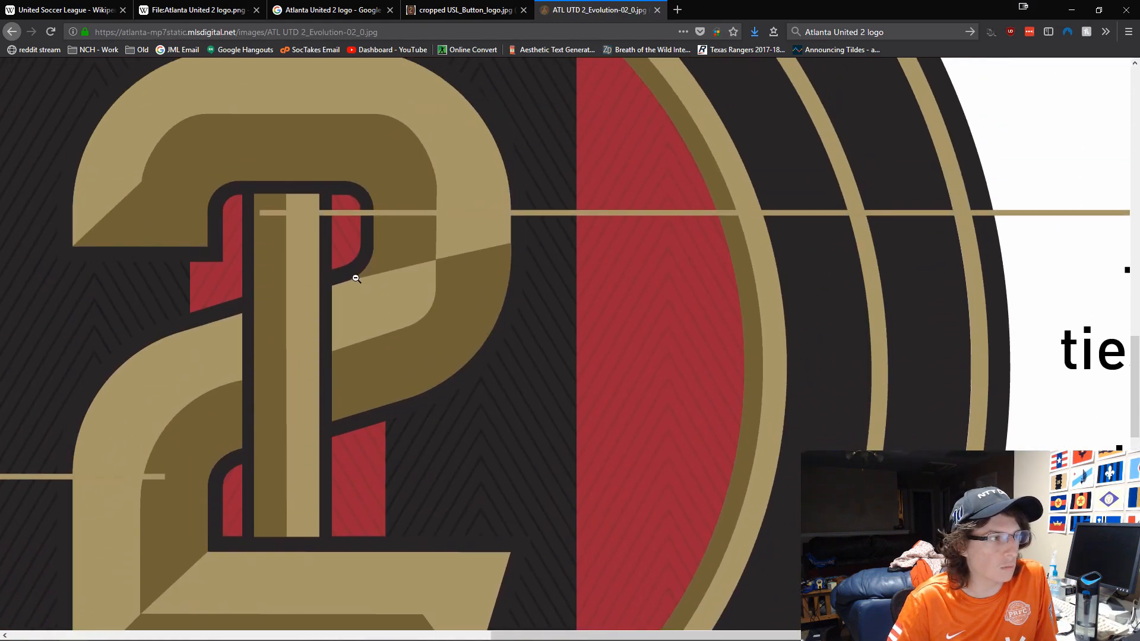
{"action": "scroll", "coordinate": [301, 259], "scroll_direction": "down", "scroll_amount": 4}
{"action": "middle_click", "coordinate": [273, 252]}
{"action": "scroll", "coordinate": [348, 203], "scroll_direction": "down", "scroll_amount": 3}
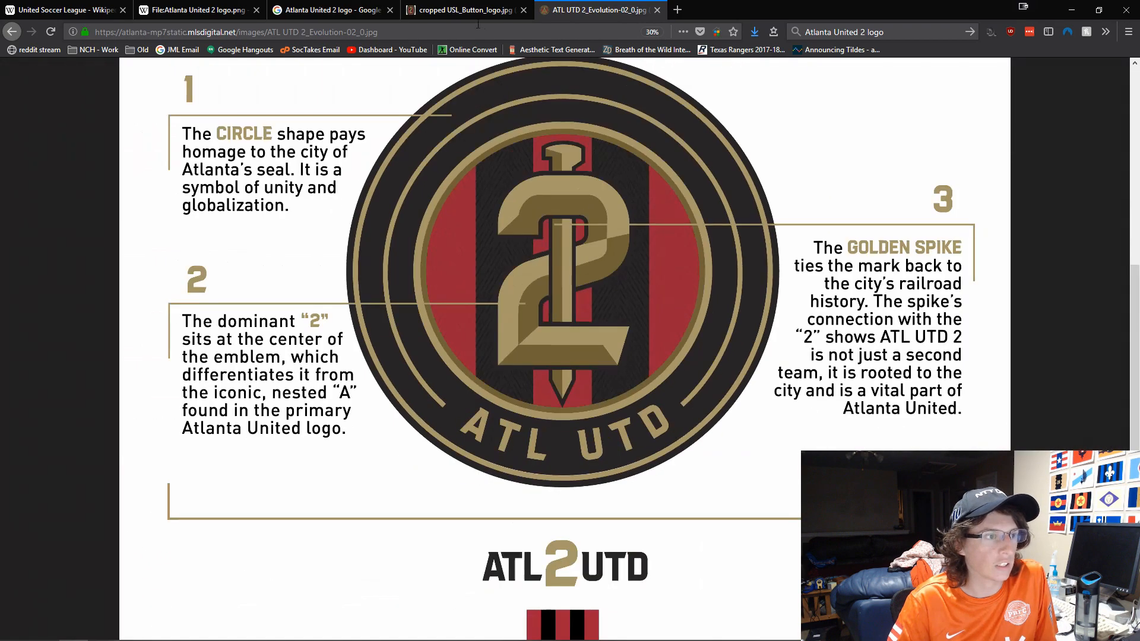
{"action": "scroll", "coordinate": [468, 234], "scroll_direction": "up", "scroll_amount": 1}
{"action": "left_click", "coordinate": [491, 7]}
{"action": "left_click", "coordinate": [620, 7]}
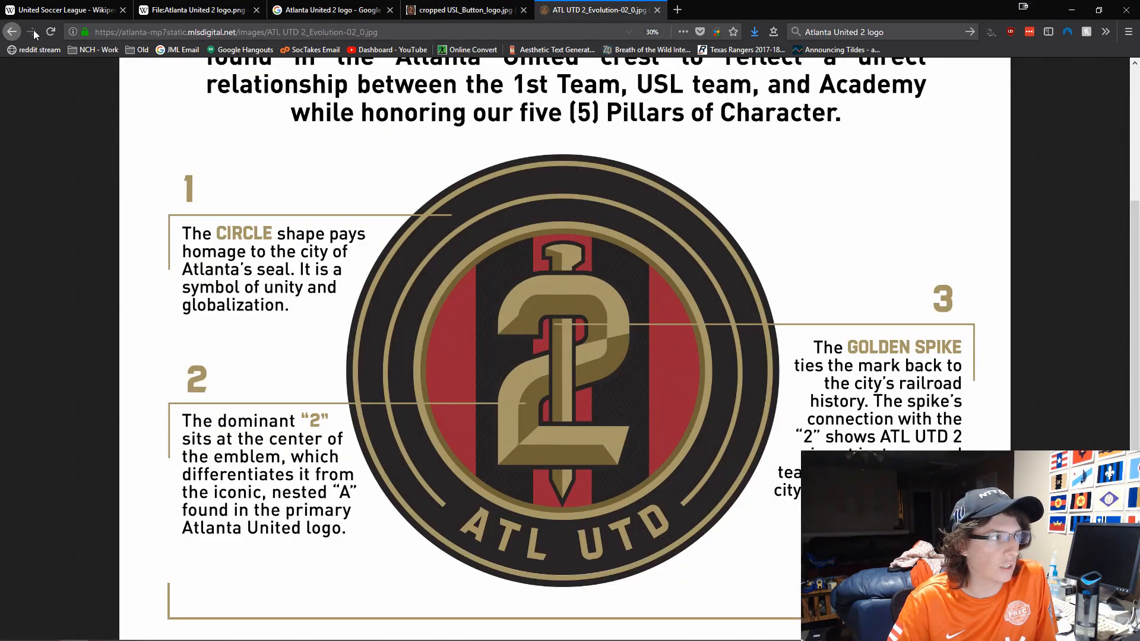
Return to the About ATL UTD 2 page and examine the logo graphic down to its ATL 2 UTD wordmark
{"action": "left_click", "coordinate": [13, 33]}
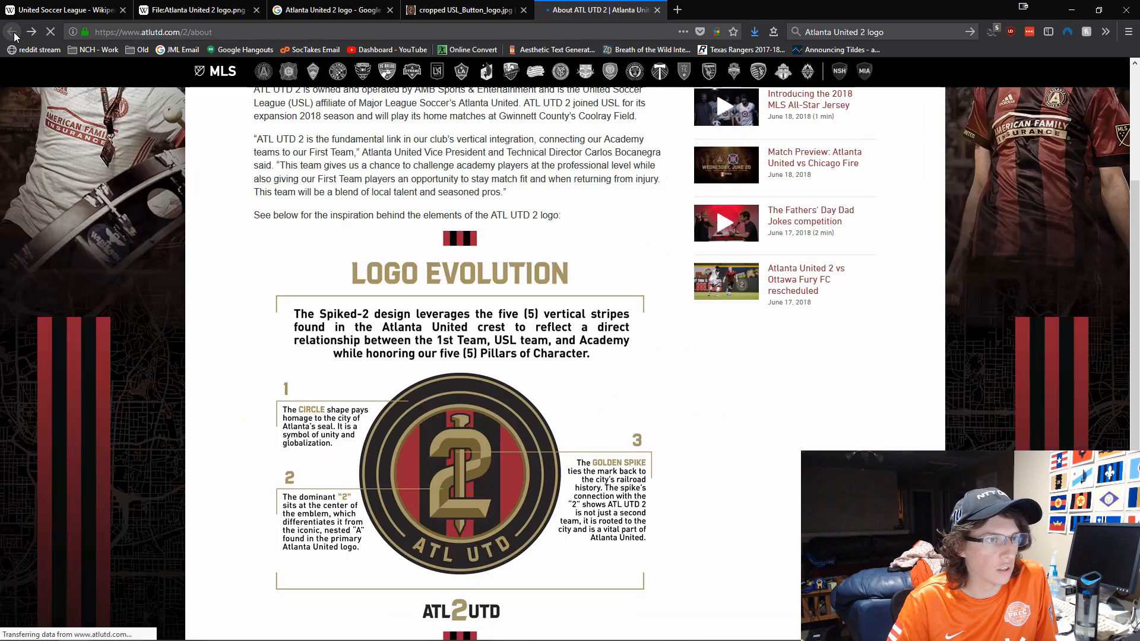
{"action": "scroll", "coordinate": [615, 470], "scroll_direction": "up", "scroll_amount": 3}
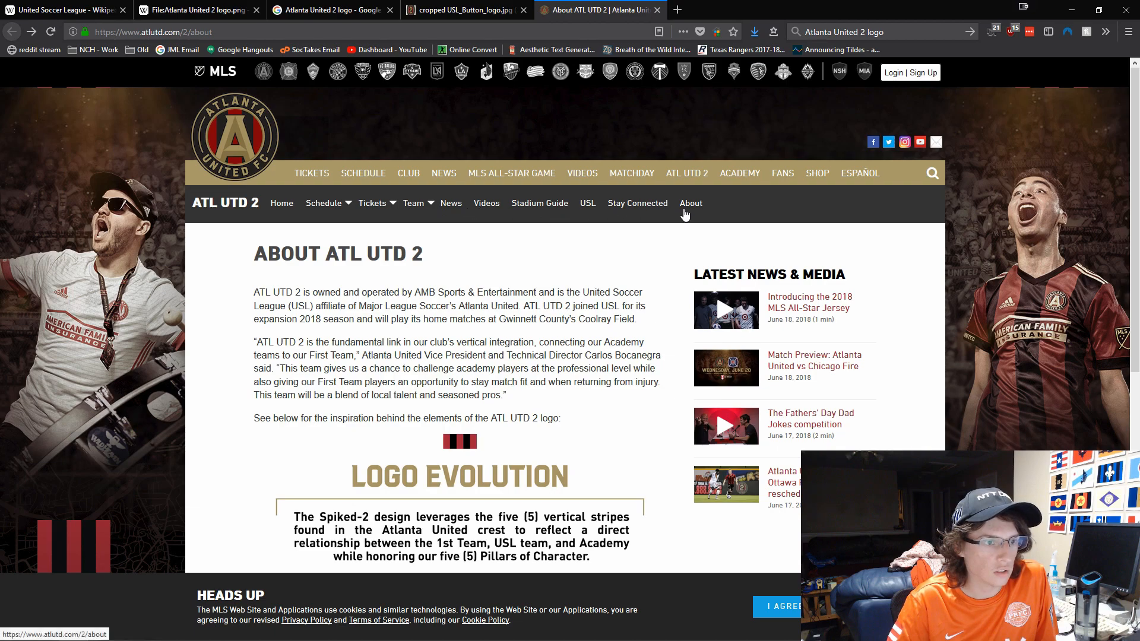
{"action": "left_click", "coordinate": [684, 208]}
{"action": "scroll", "coordinate": [618, 285], "scroll_direction": "down", "scroll_amount": 6}
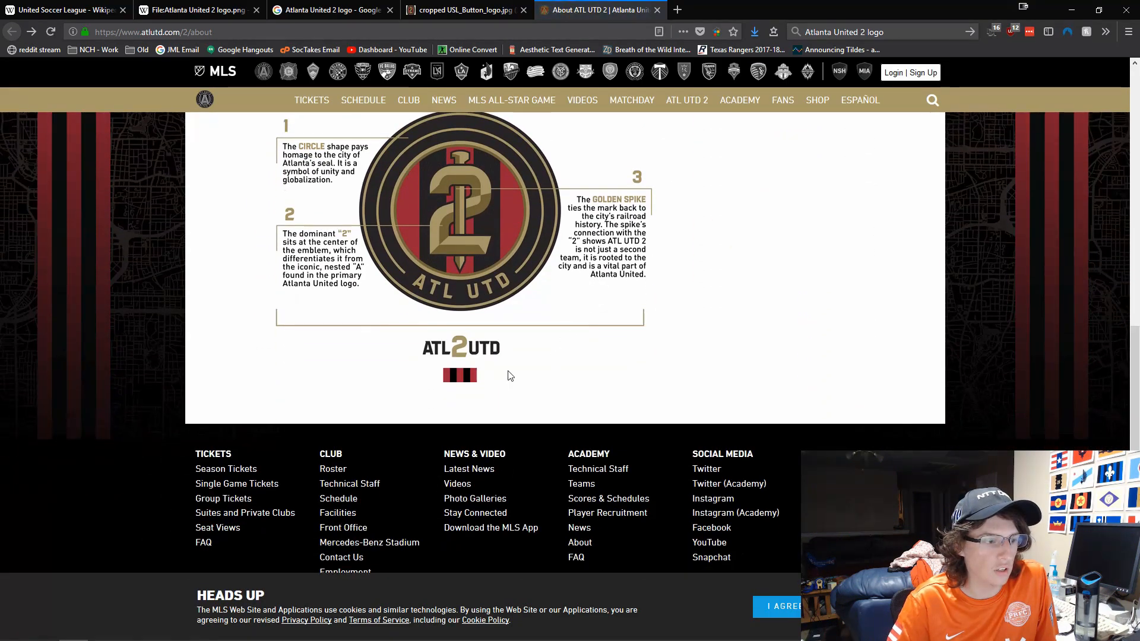
{"action": "key", "text": "ctrl+plus"}
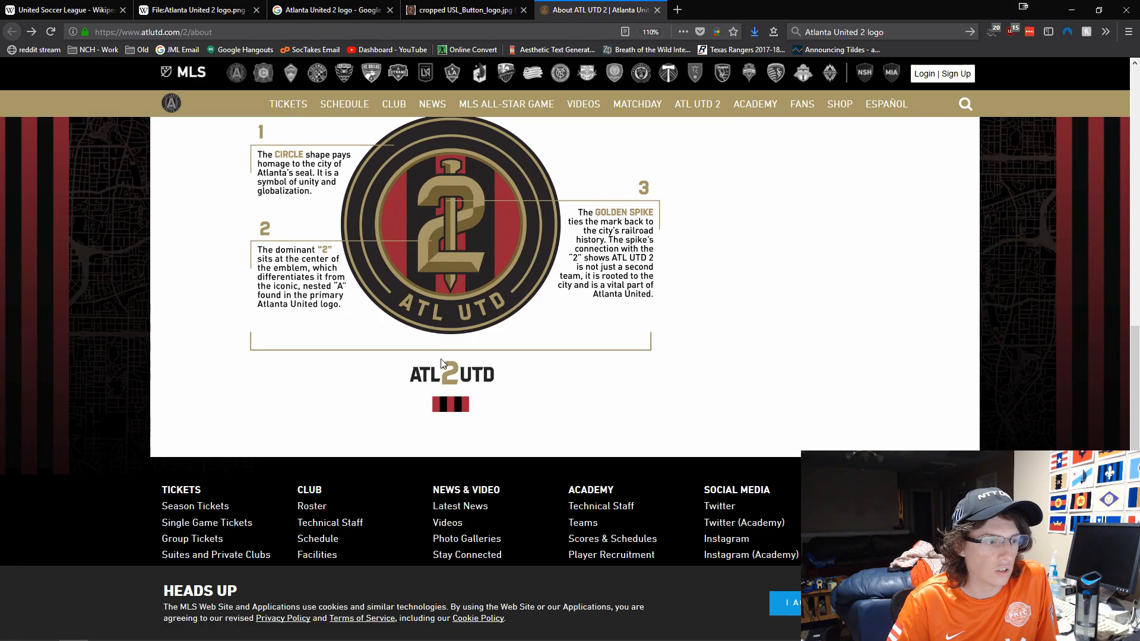
{"action": "key", "text": "ctrl+minus"}
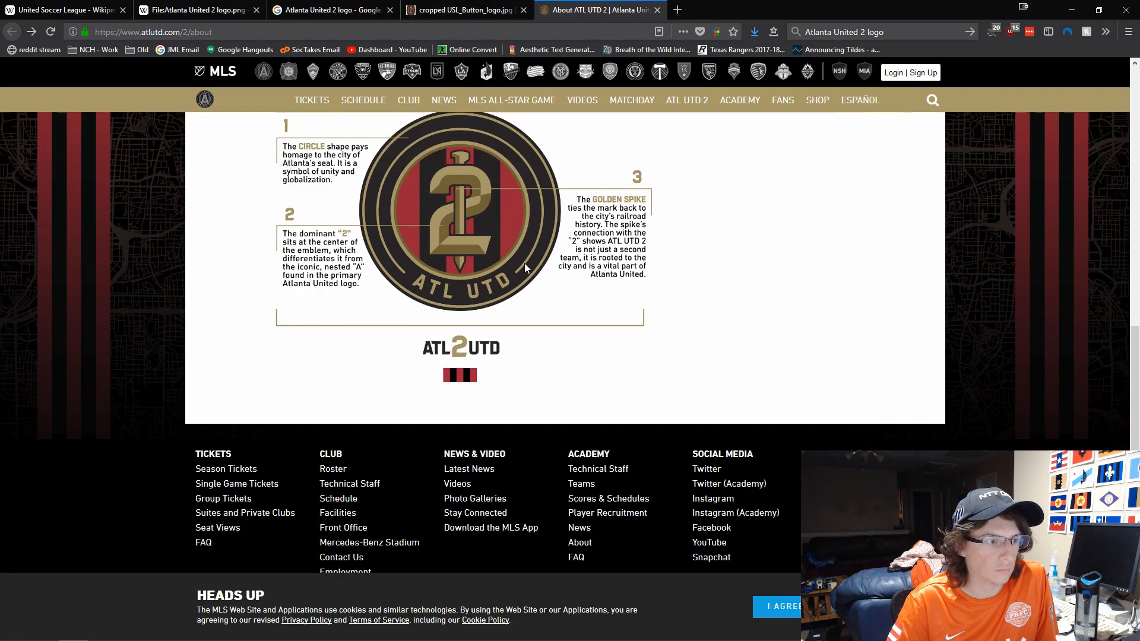
Check the cropped USL_Button_logo.jpg image, and close both it and the About ATL UTD 2 page
{"action": "left_click", "coordinate": [463, 10]}
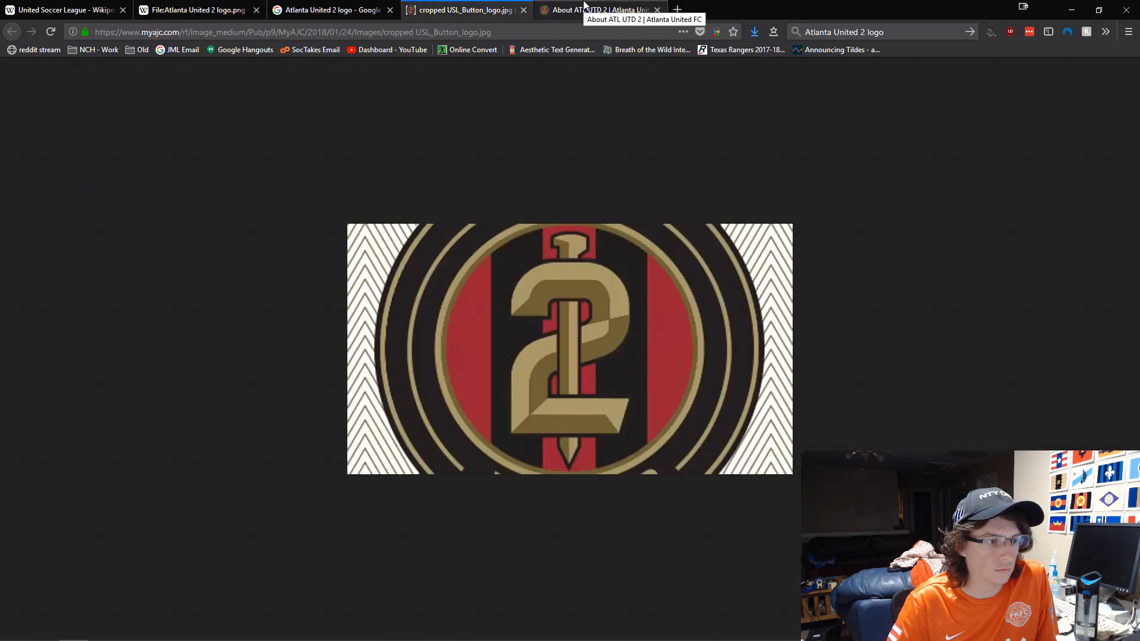
{"action": "middle_click", "coordinate": [585, 6]}
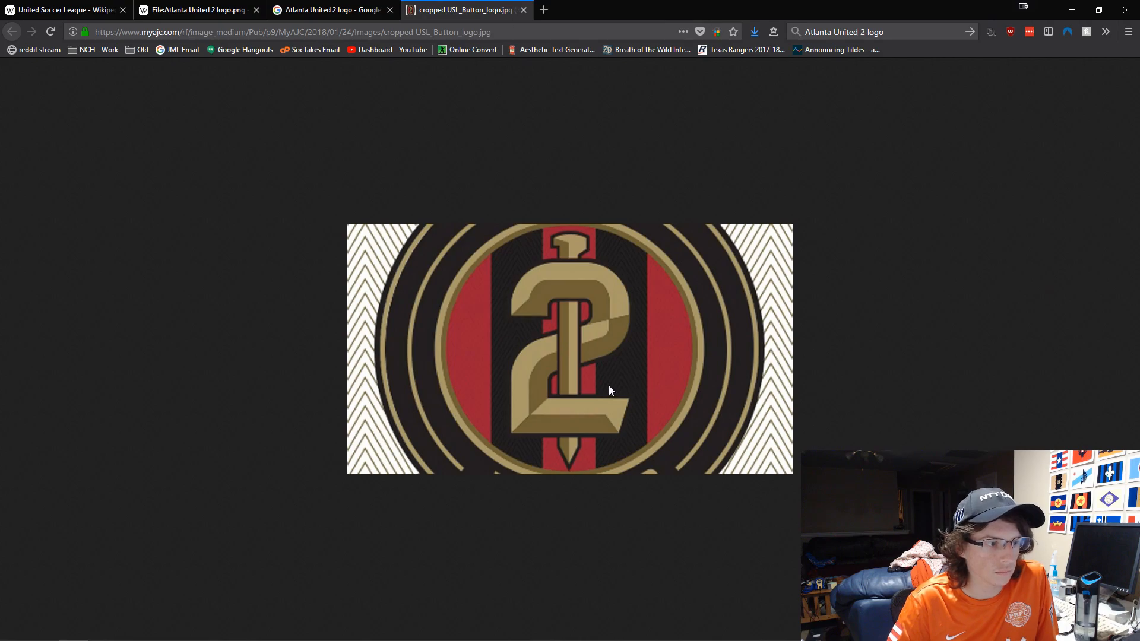
{"action": "scroll", "coordinate": [608, 386], "scroll_direction": "up", "scroll_amount": 6}
{"action": "middle_click", "coordinate": [472, 5]}
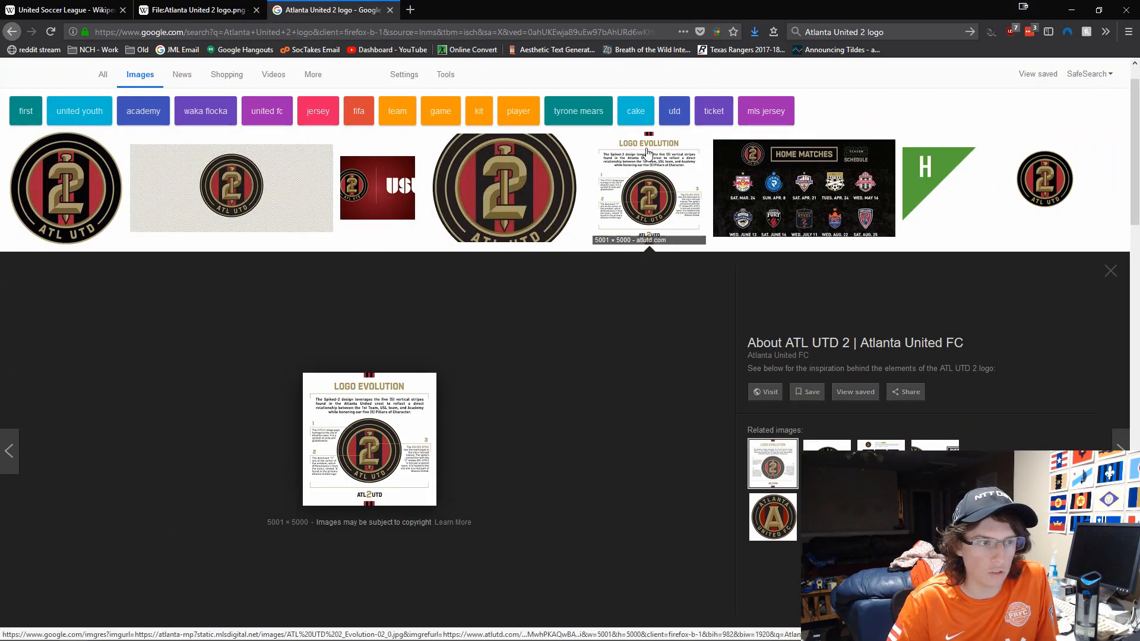
Skim the remaining "Atlanta United 2 logo" images and run a new Google image search for "atl utd 2"
{"action": "scroll", "coordinate": [224, 320], "scroll_direction": "down", "scroll_amount": 6}
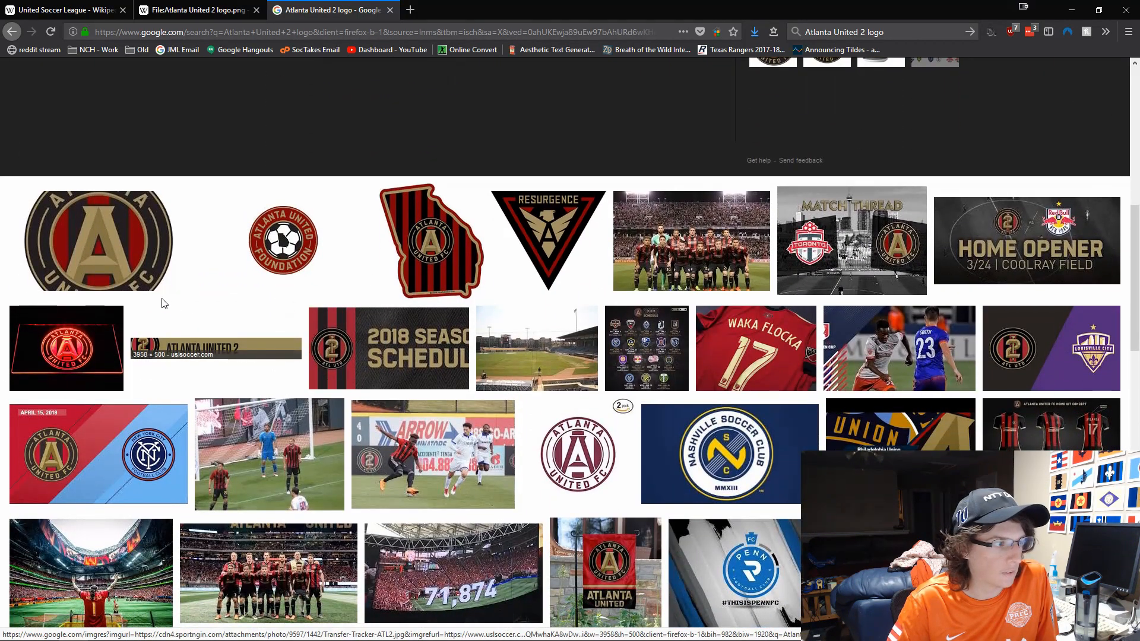
{"action": "scroll", "coordinate": [373, 205], "scroll_direction": "up", "scroll_amount": 6}
{"action": "scroll", "coordinate": [373, 204], "scroll_direction": "up", "scroll_amount": 2}
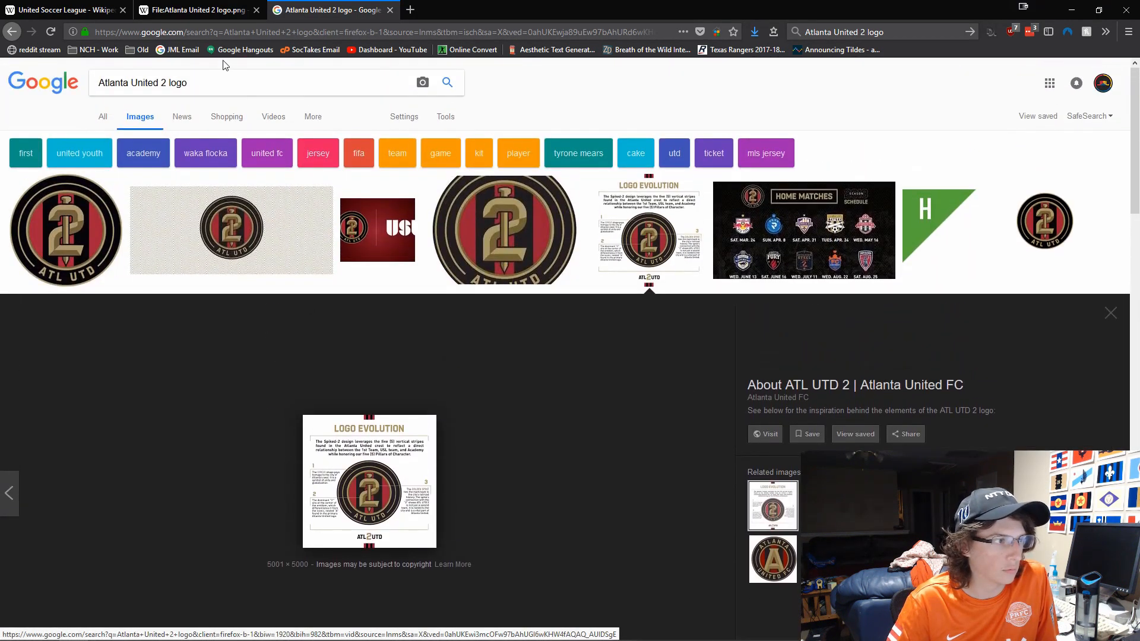
{"action": "type", "text": "atl utd 2"}
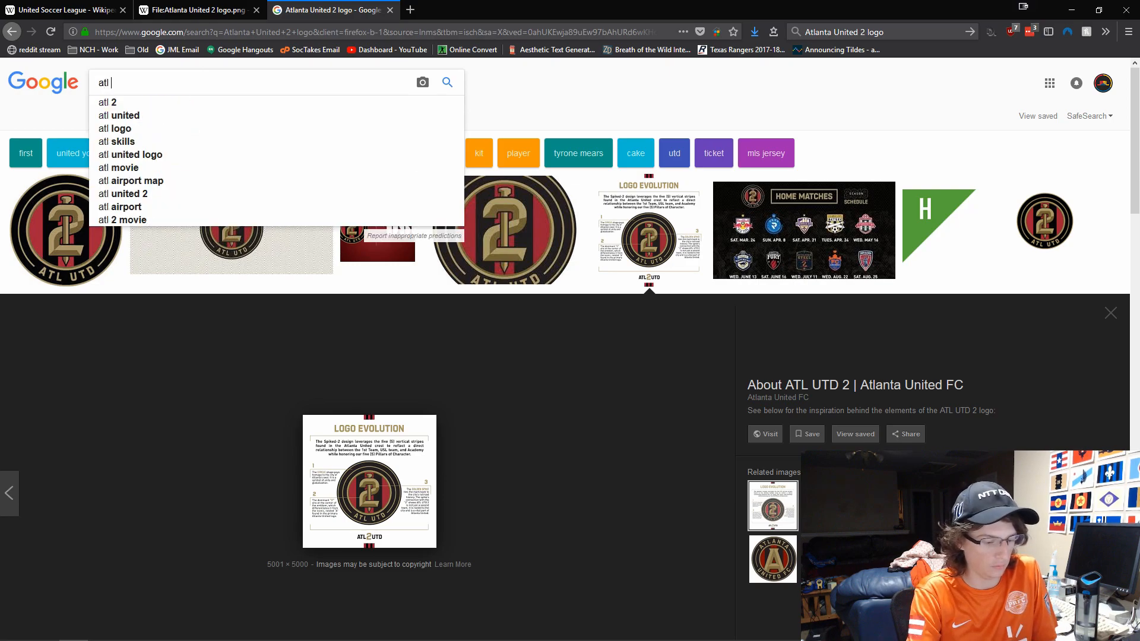
{"action": "key", "text": "Return"}
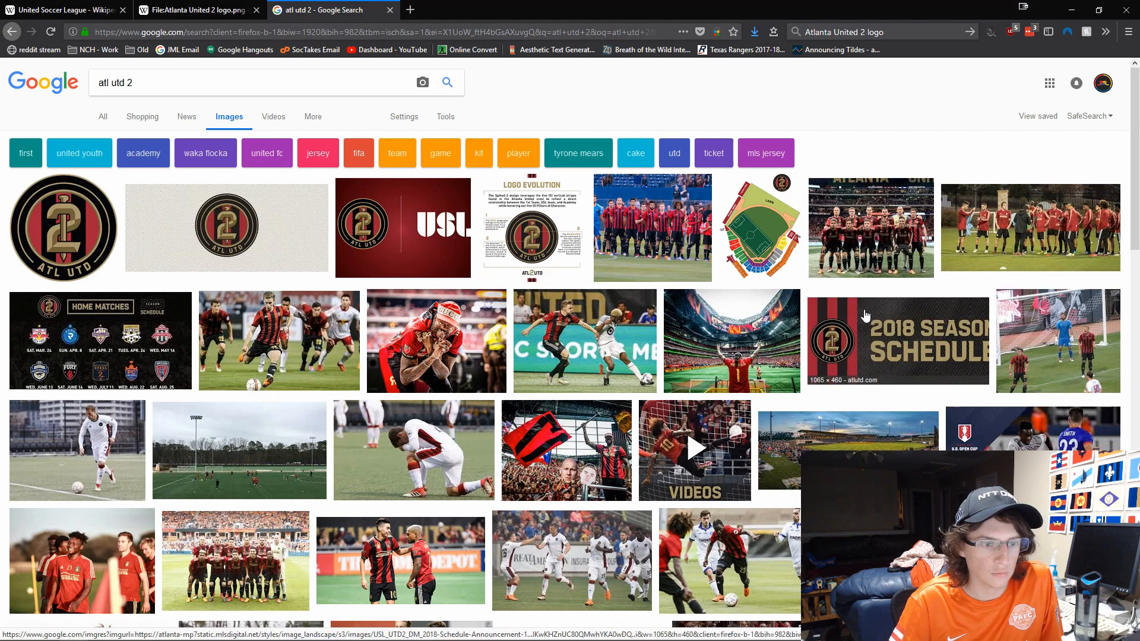
Browse the image results and preview the Transfer-Tracker-ATL2.jpg banner and the related crest image from dirtysouthsoccer.com
{"action": "scroll", "coordinate": [148, 338], "scroll_direction": "down", "scroll_amount": 3}
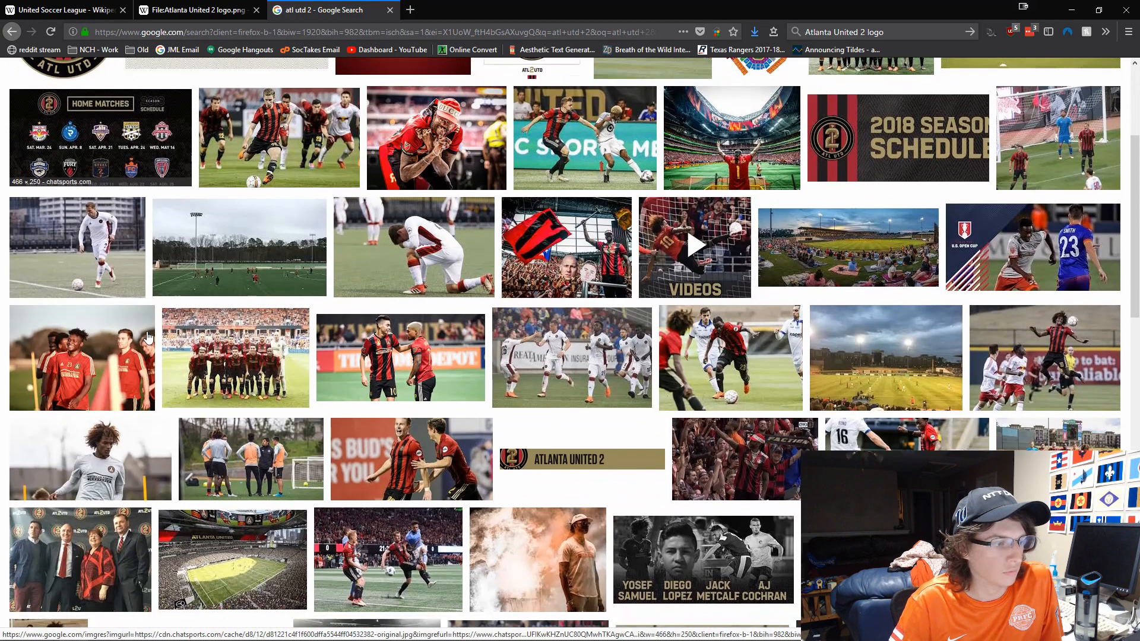
{"action": "scroll", "coordinate": [148, 338], "scroll_direction": "down", "scroll_amount": 4}
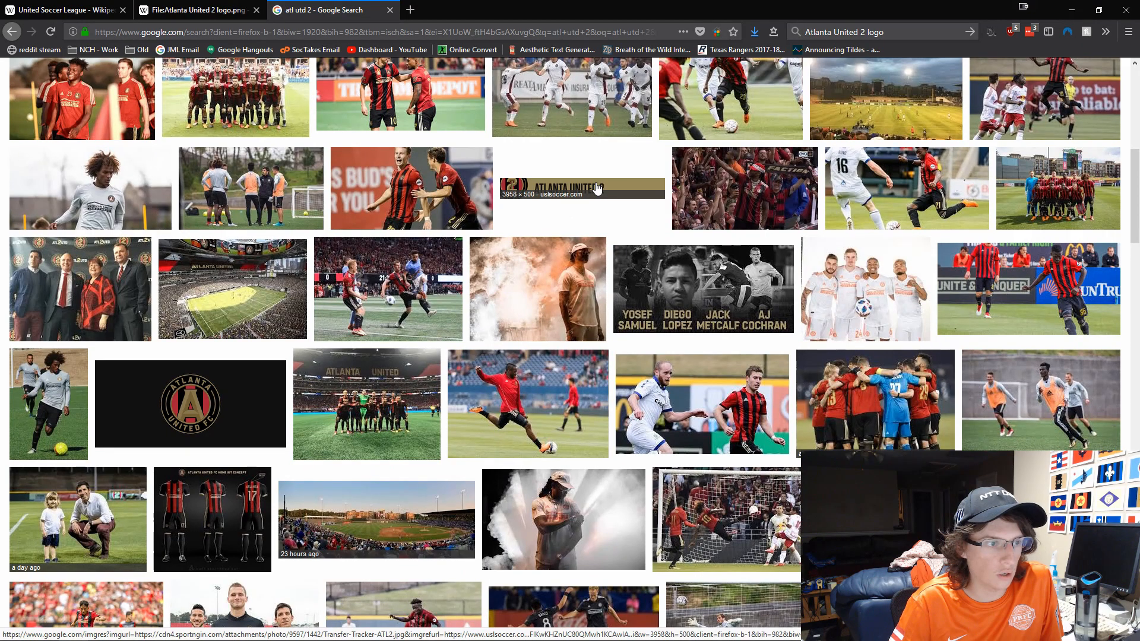
{"action": "left_click", "coordinate": [598, 189]}
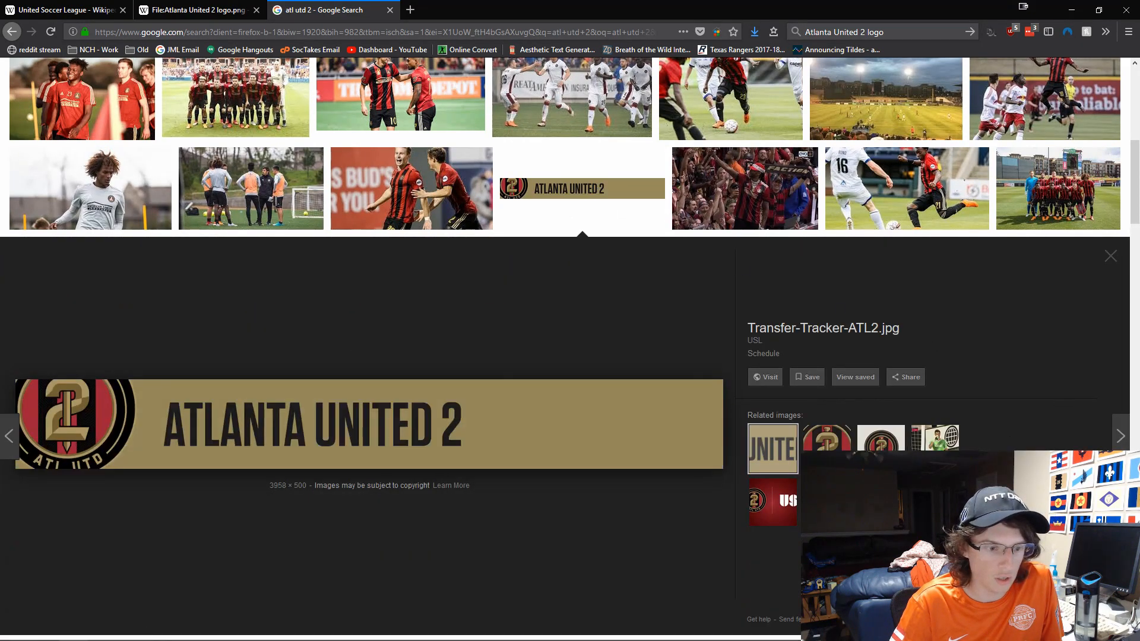
{"action": "left_click", "coordinate": [824, 437]}
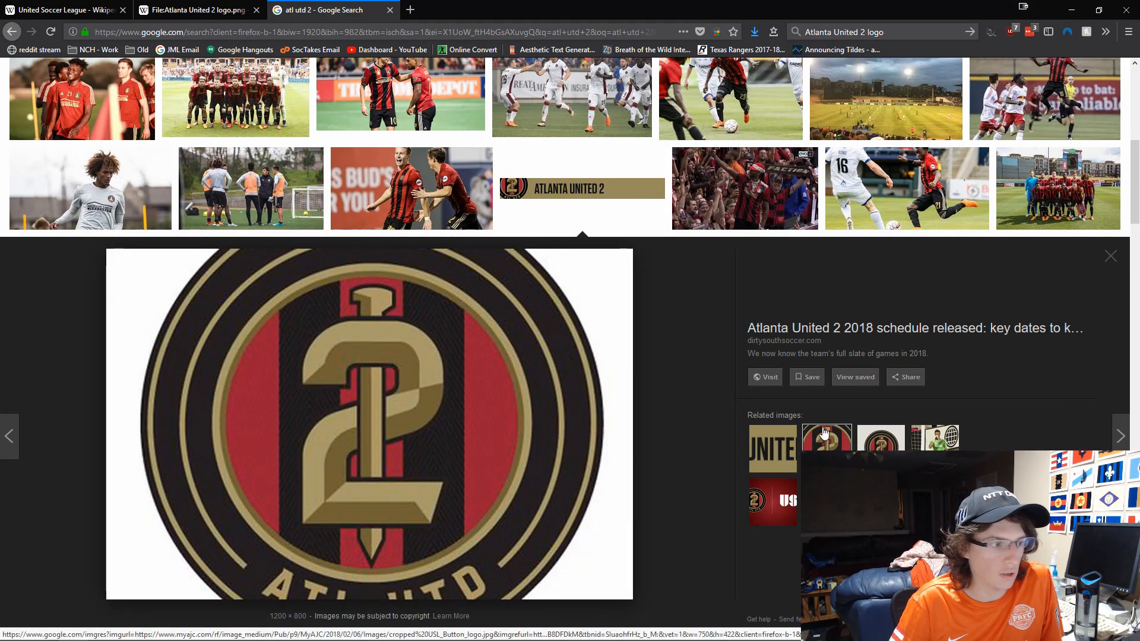
{"action": "left_click", "coordinate": [825, 434]}
{"action": "left_click", "coordinate": [65, 10]}
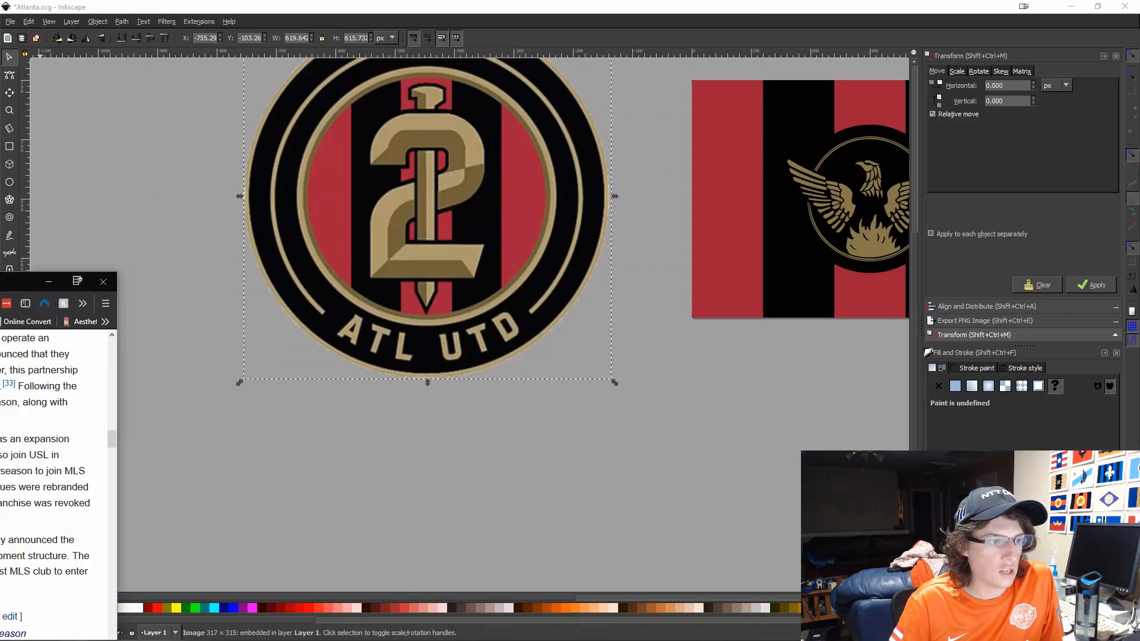
{"action": "left_click", "coordinate": [205, 163]}
{"action": "scroll", "coordinate": [240, 187], "scroll_direction": "up", "scroll_amount": 2}
{"action": "left_click_drag", "start_coordinate": [704, 341], "coordinate": [472, 355]}
{"action": "scroll", "coordinate": [472, 355], "scroll_direction": "up", "scroll_amount": 3}
{"action": "scroll", "coordinate": [131, 301], "scroll_direction": "down", "scroll_amount": 2}
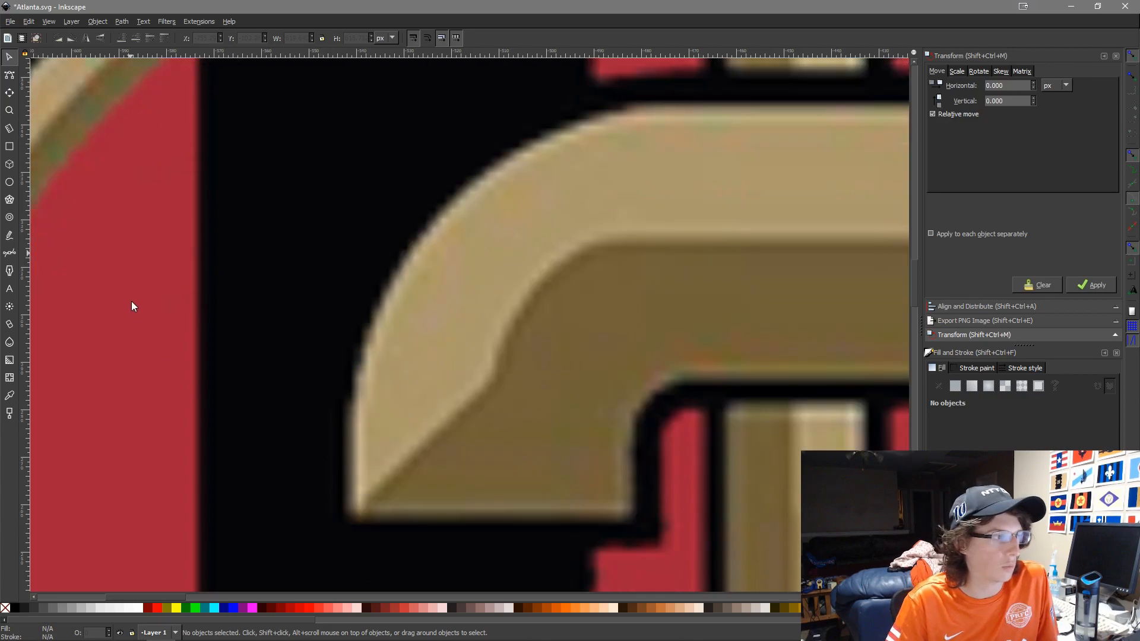
{"action": "scroll", "coordinate": [364, 502], "scroll_direction": "up", "scroll_amount": 2}
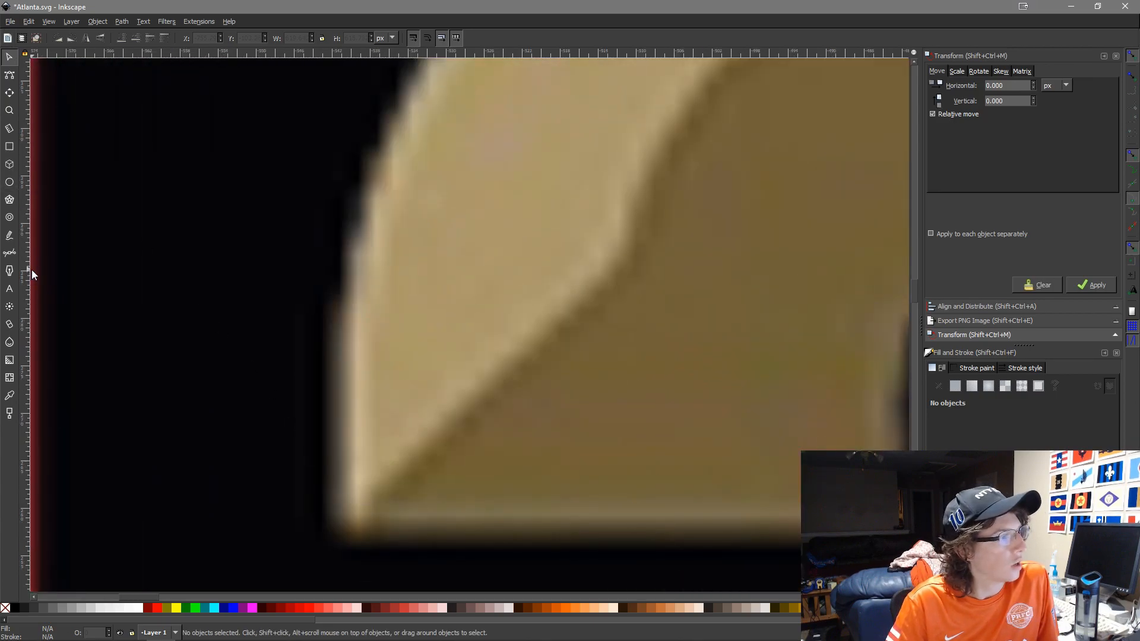
{"action": "left_click", "coordinate": [9, 253]}
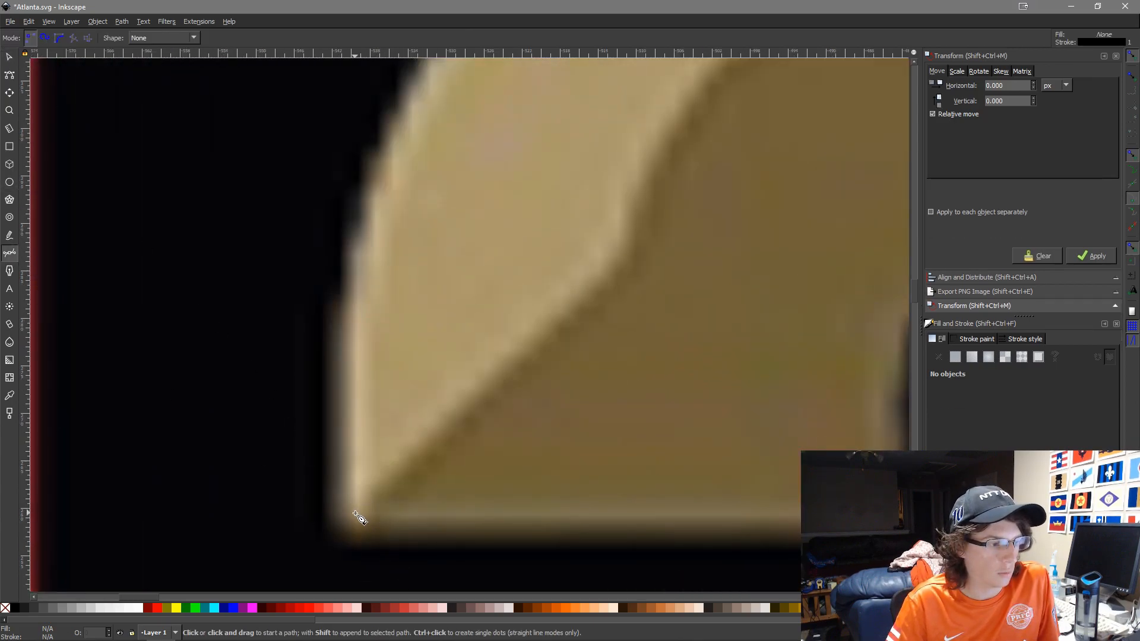
{"action": "left_click", "coordinate": [364, 514]}
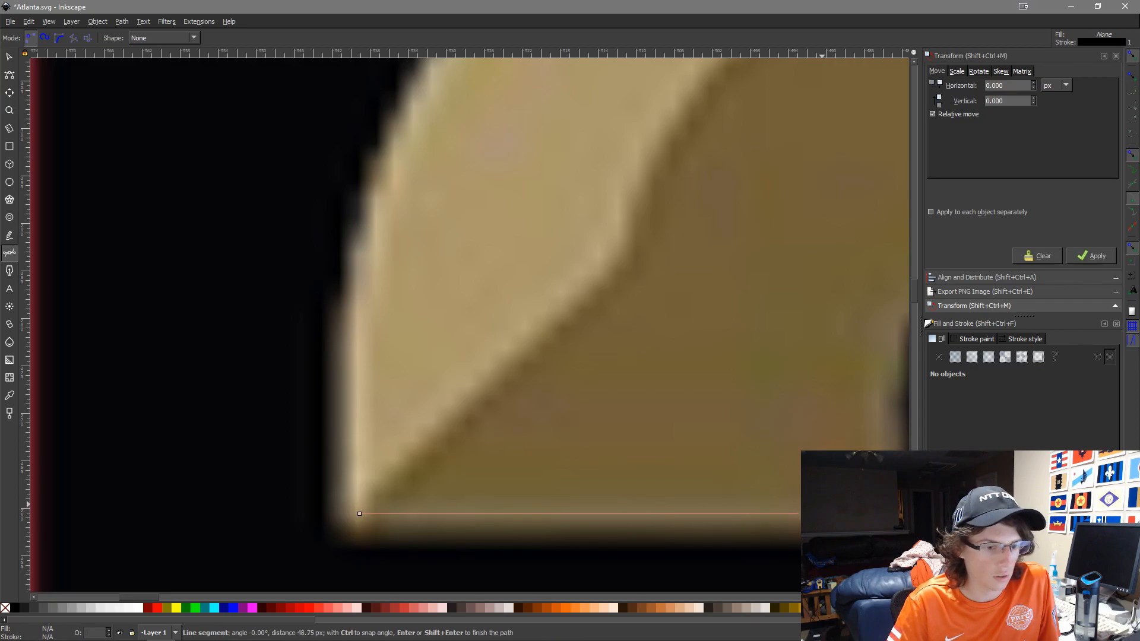
{"action": "scroll", "coordinate": [805, 437], "scroll_direction": "down", "scroll_amount": 5}
{"action": "key", "text": "s"}
{"action": "scroll", "coordinate": [784, 438], "scroll_direction": "down", "scroll_amount": 3}
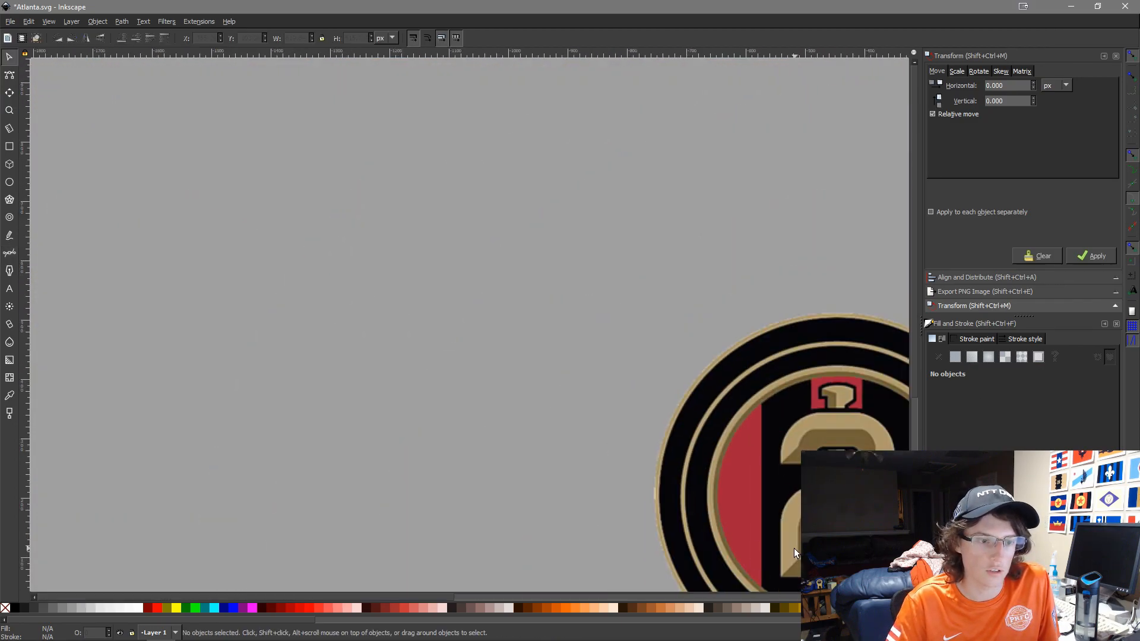
{"action": "left_click_drag", "start_coordinate": [794, 547], "coordinate": [525, 411]}
{"action": "scroll", "coordinate": [543, 361], "scroll_direction": "up", "scroll_amount": 2}
{"action": "scroll", "coordinate": [543, 361], "scroll_direction": "down", "scroll_amount": 3}
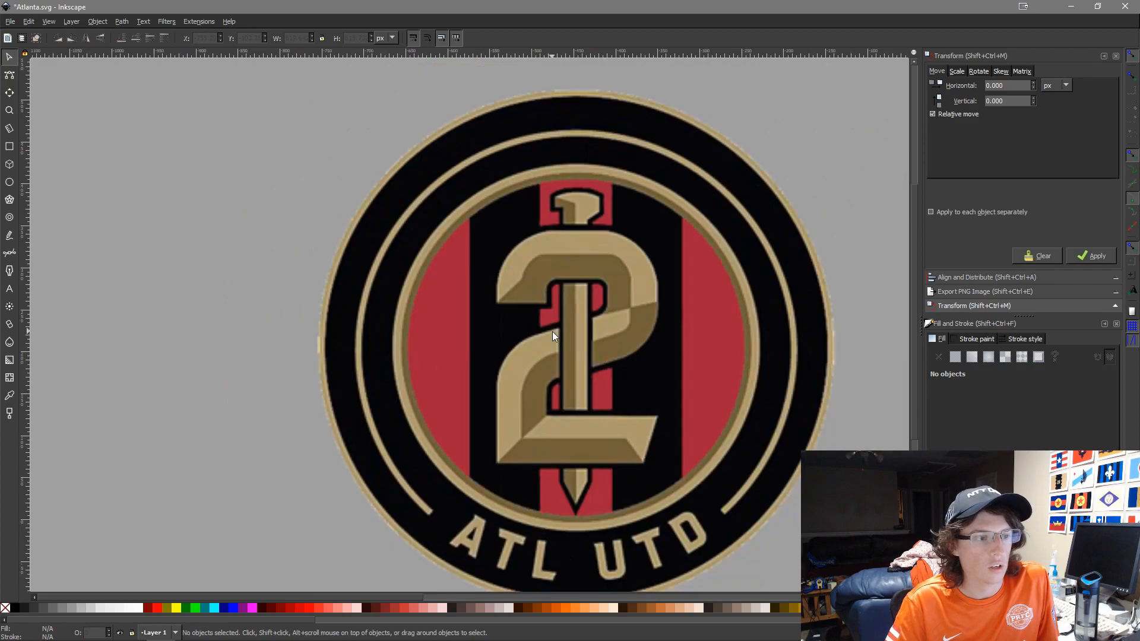
Launch Vector Magic and load ATL2.png from the Soccer - US2 - USL Source folder
{"action": "key", "text": "alt+space"}
{"action": "type", "text": "v"}
{"action": "key", "text": "Return"}
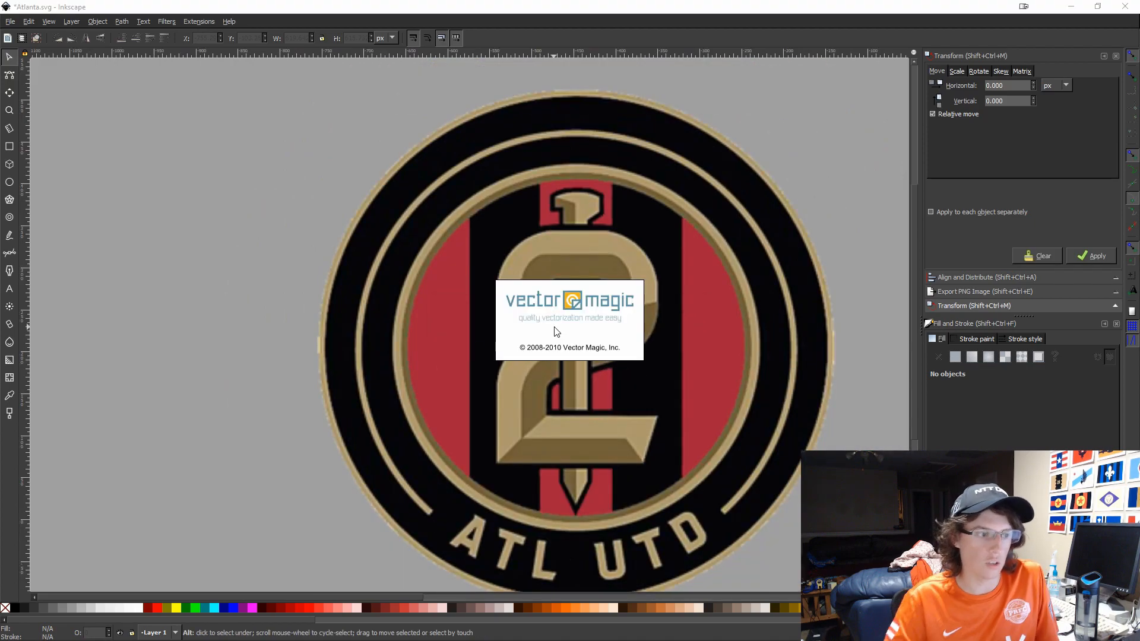
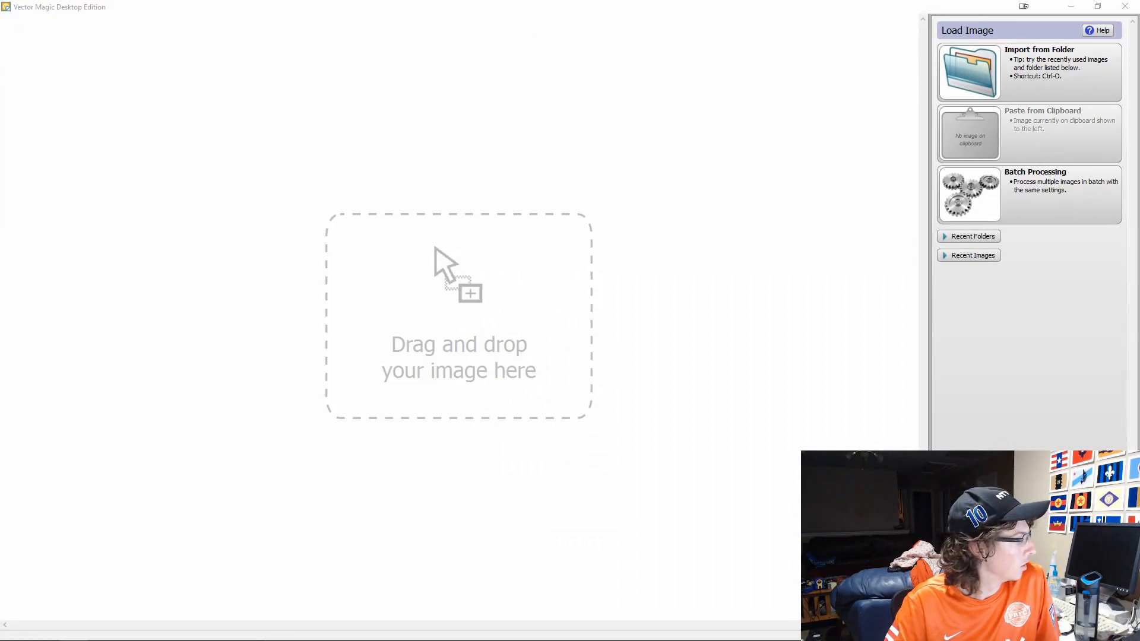
{"action": "left_click", "coordinate": [1004, 76]}
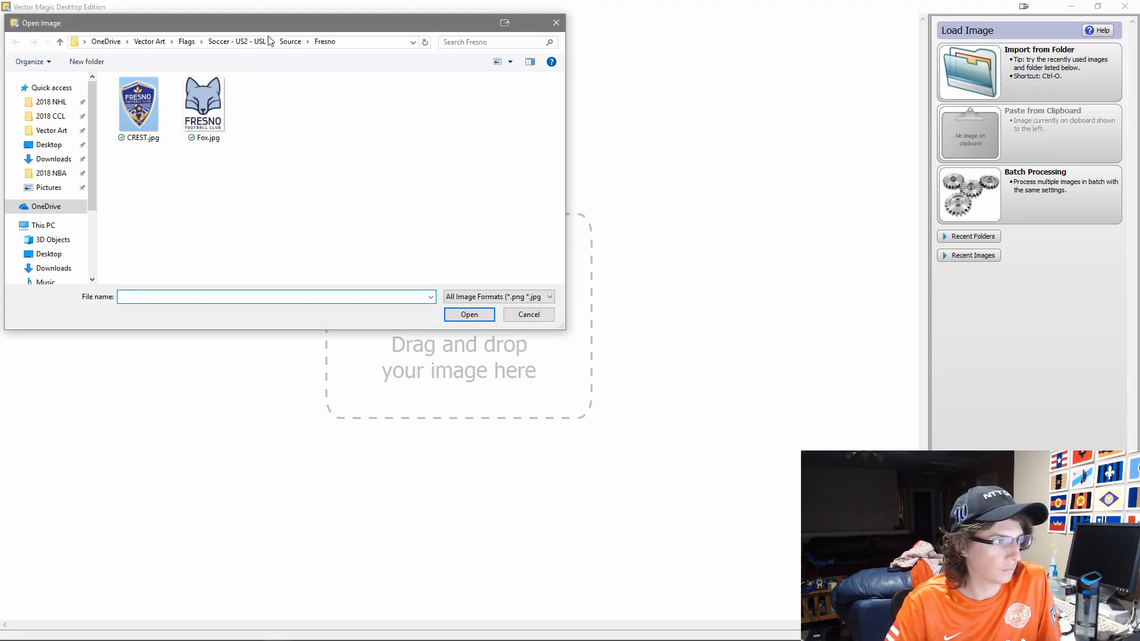
{"action": "left_click", "coordinate": [249, 43]}
{"action": "double_click", "coordinate": [156, 130]}
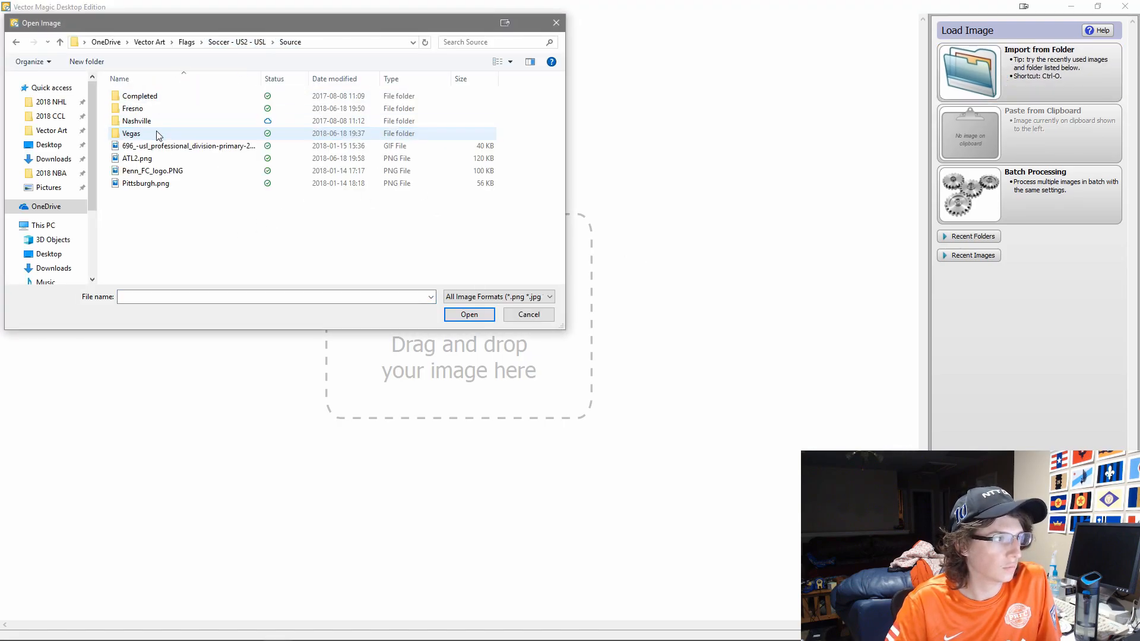
{"action": "double_click", "coordinate": [138, 158]}
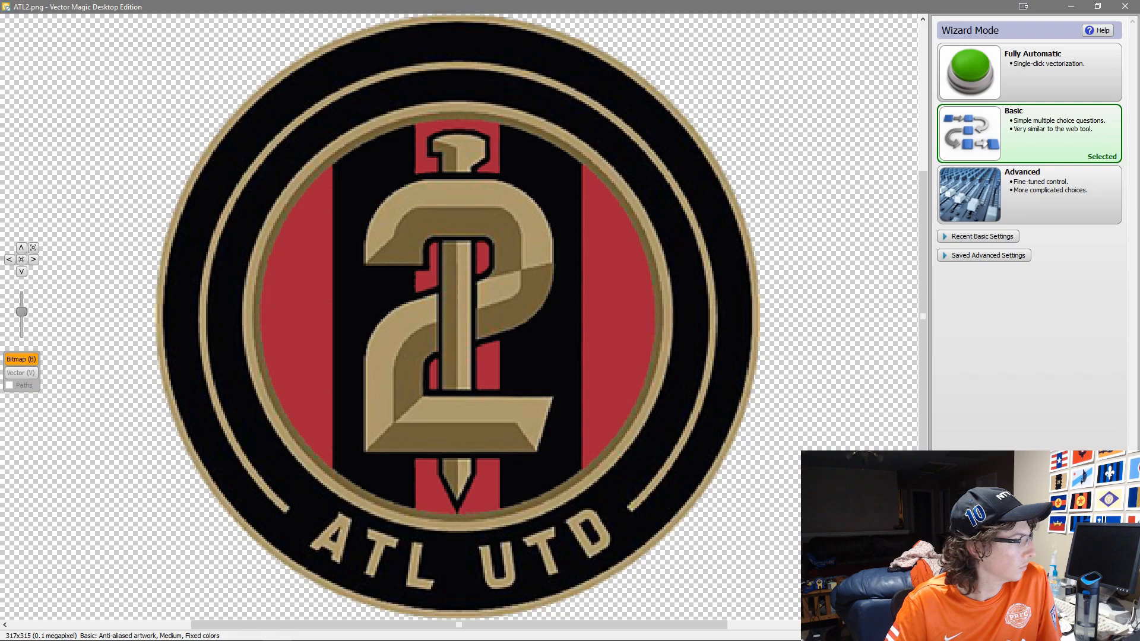
Set up a Basic vectorization as artwork with blended edges, leaving transparency as is, with medium input quality
{"action": "left_click", "coordinate": [1080, 146]}
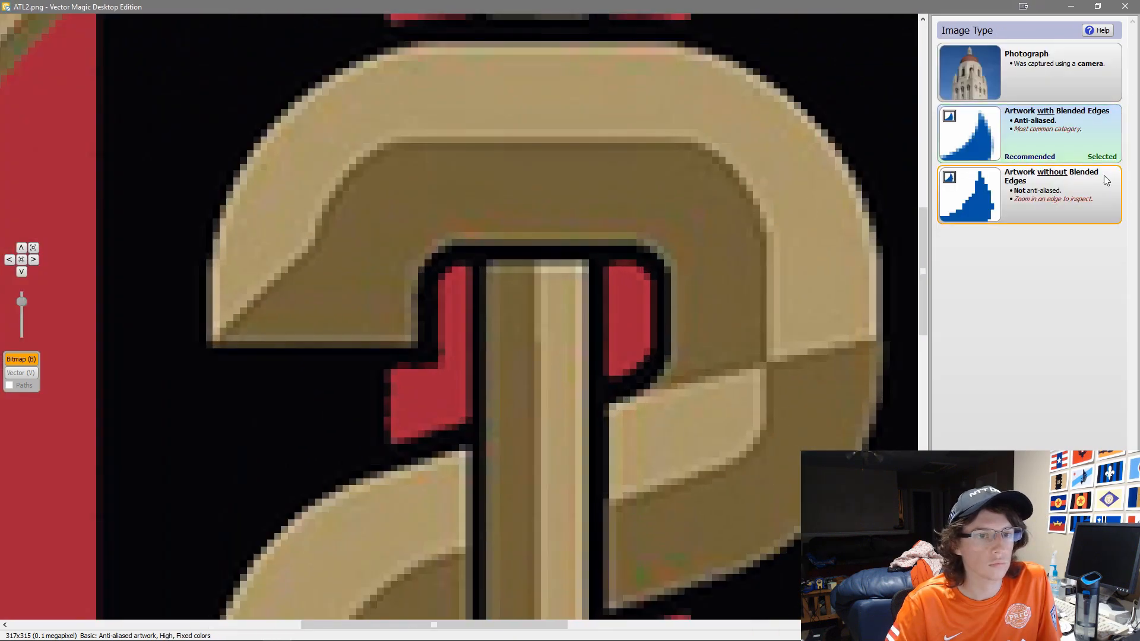
{"action": "left_click", "coordinate": [1058, 153]}
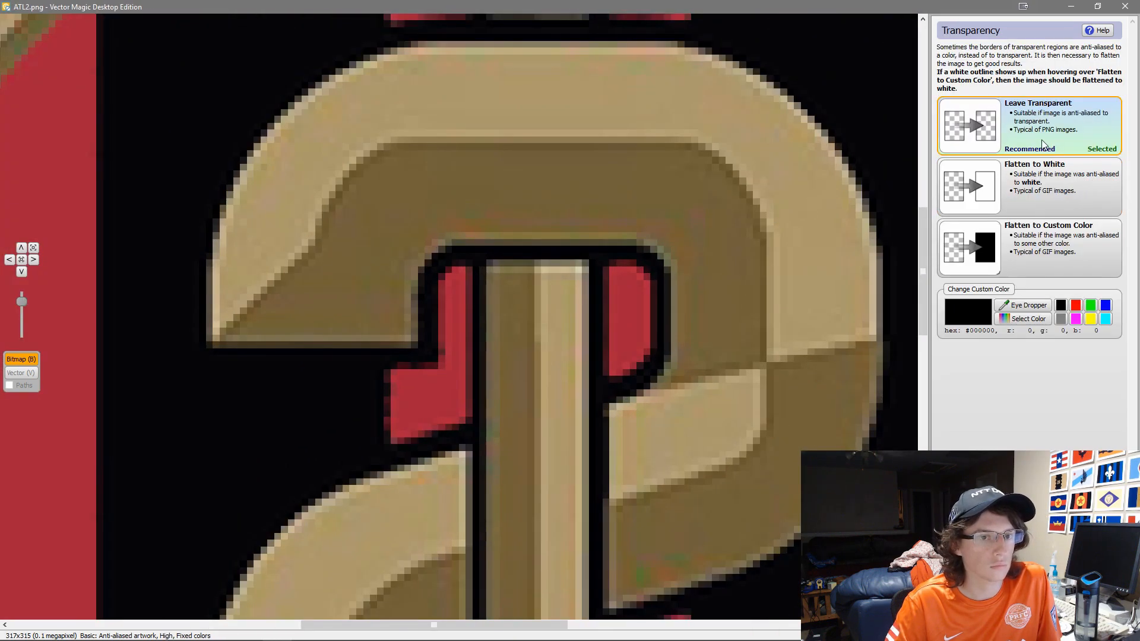
{"action": "left_click", "coordinate": [1043, 151]}
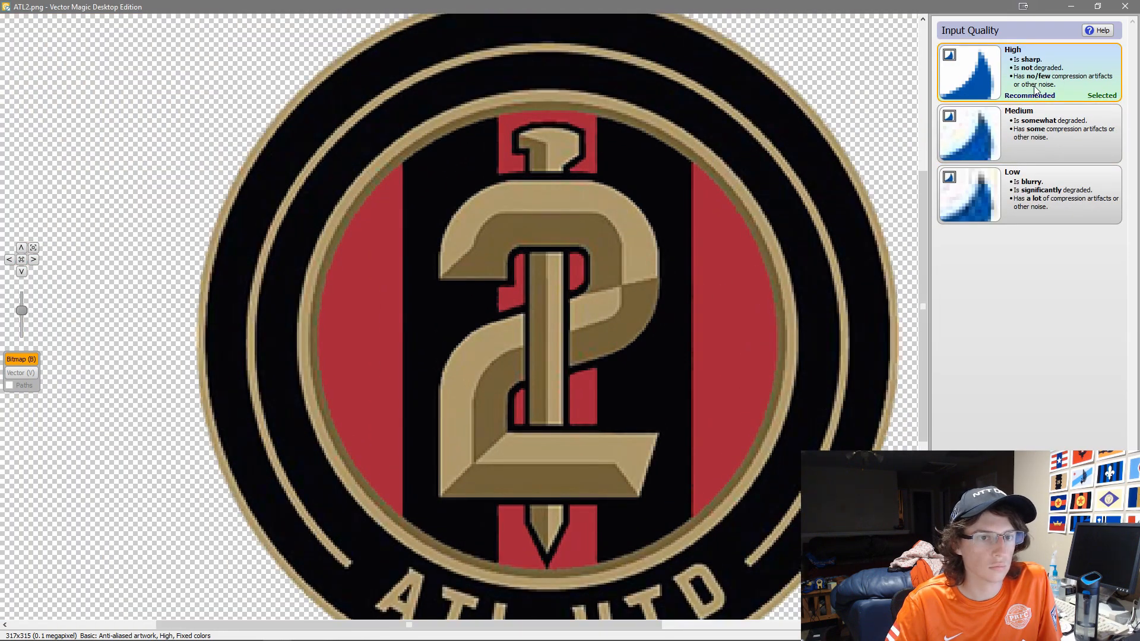
{"action": "left_click", "coordinate": [1036, 81]}
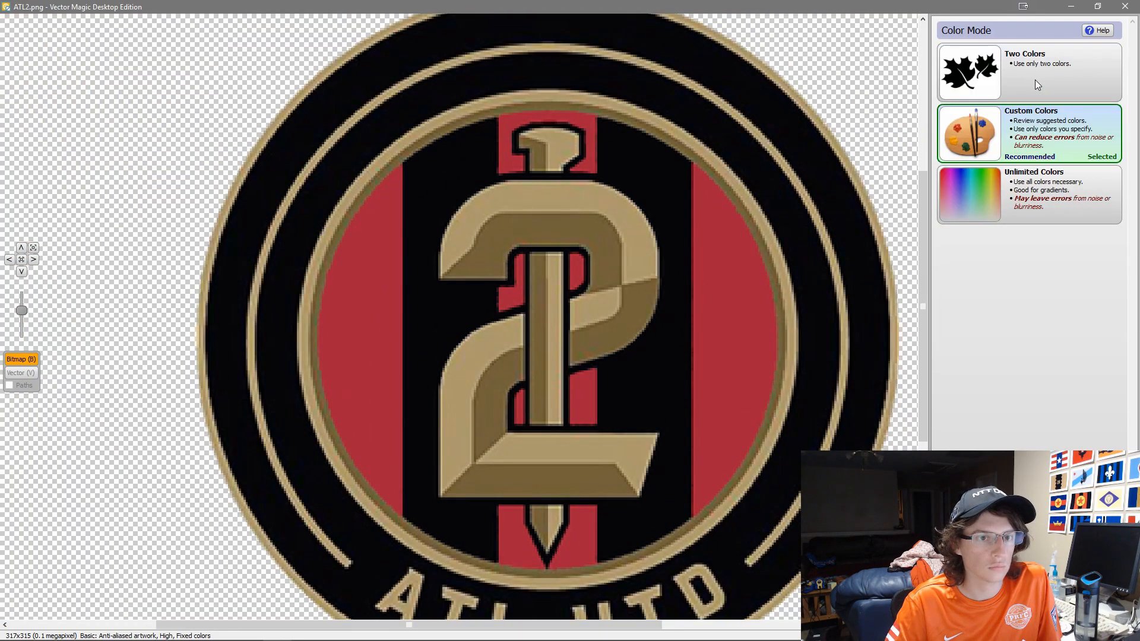
{"action": "left_click", "coordinate": [1018, 144]}
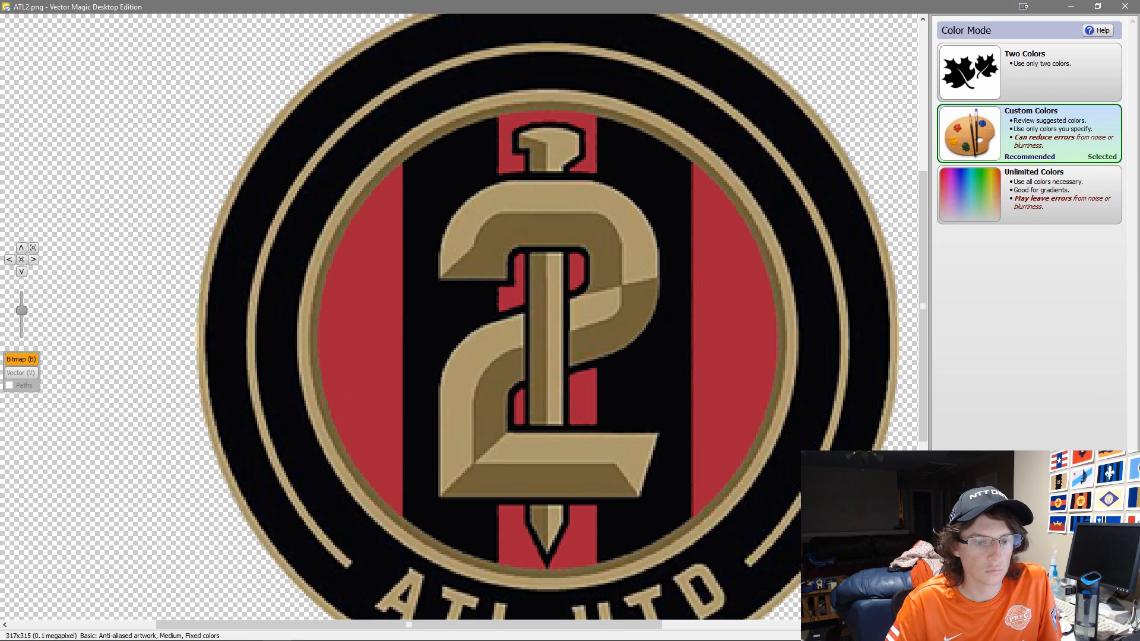
Use custom colors with the suggested five-color palette of black, transparent, red, light gold and dark gold, and run the vectorization
{"action": "left_click", "coordinate": [1046, 146]}
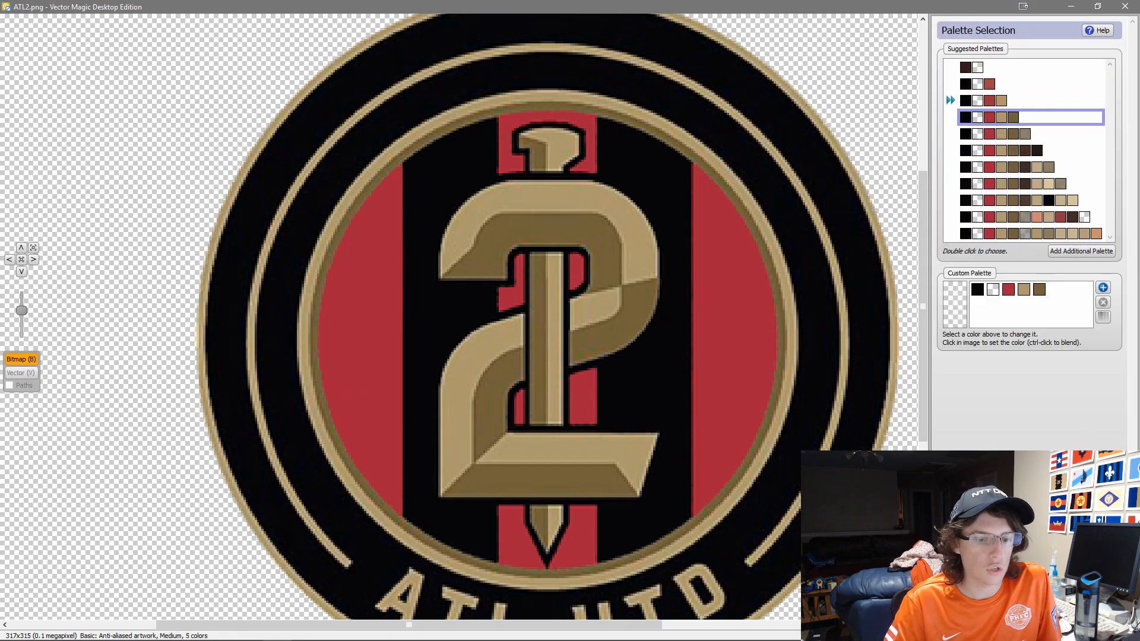
{"action": "left_click", "coordinate": [1097, 615]}
{"action": "scroll", "coordinate": [723, 462], "scroll_direction": "down", "scroll_amount": 2}
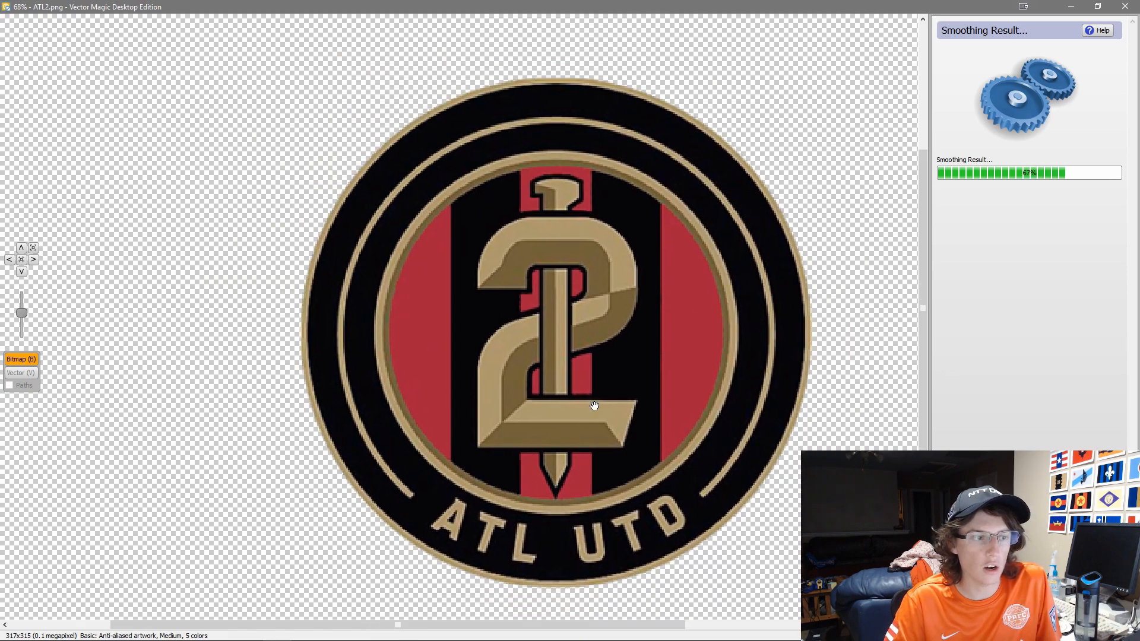
Inspect the vectorized numeral 2 and spike, and close Vector Magic without saving the result
{"action": "scroll", "coordinate": [542, 501], "scroll_direction": "up", "scroll_amount": 3}
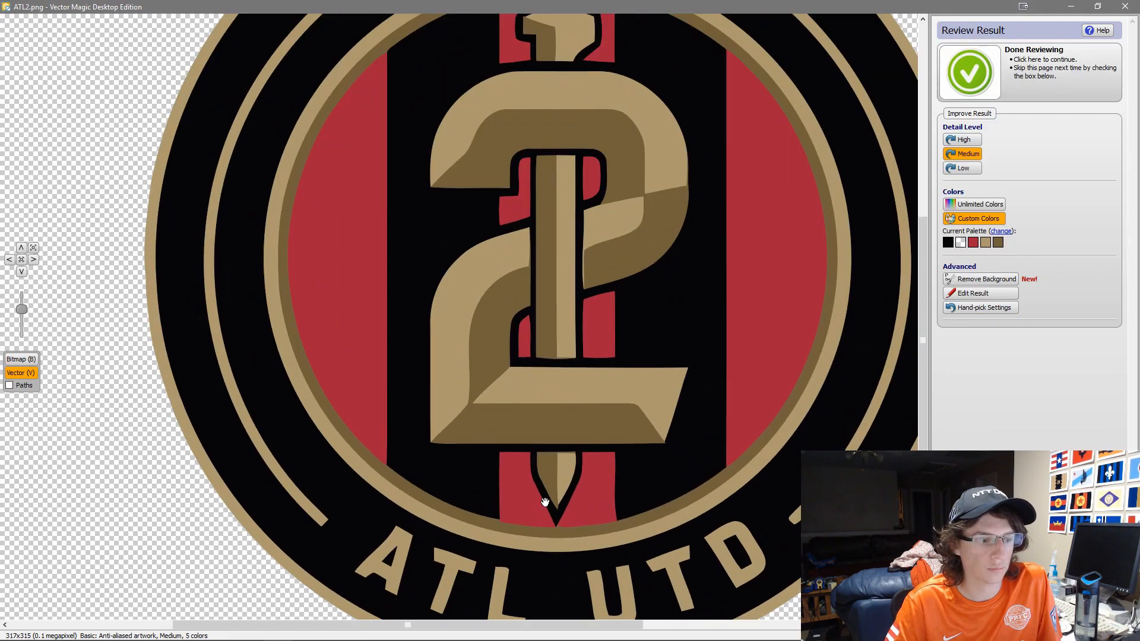
{"action": "scroll", "coordinate": [550, 495], "scroll_direction": "down", "scroll_amount": 1}
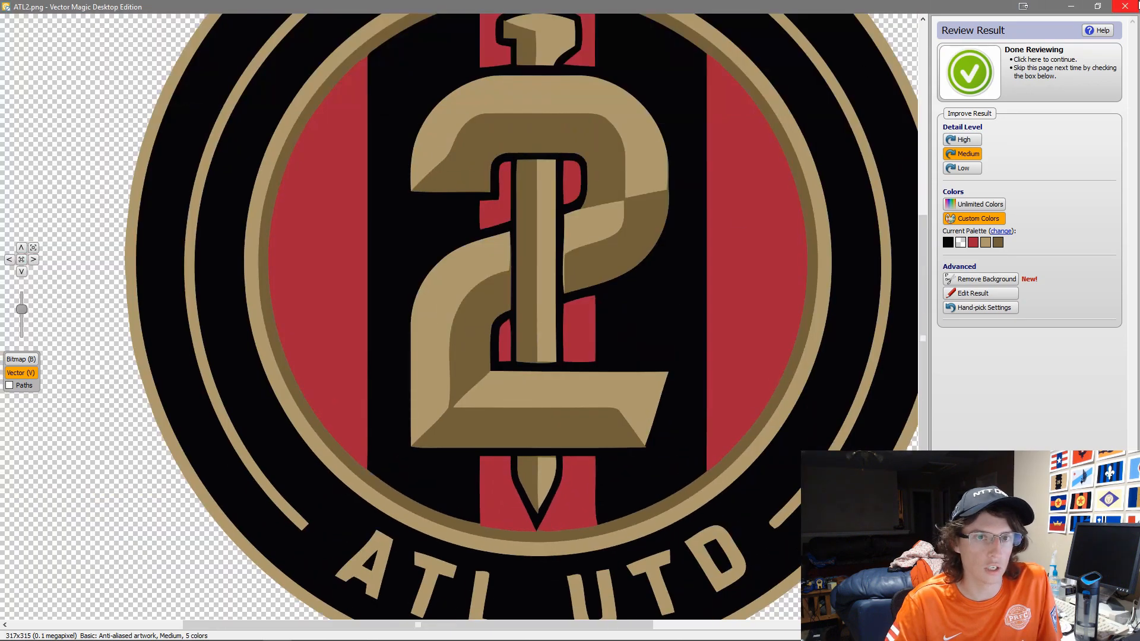
{"action": "left_click", "coordinate": [1125, 5]}
{"action": "scroll", "coordinate": [549, 288], "scroll_direction": "down", "scroll_amount": 2}
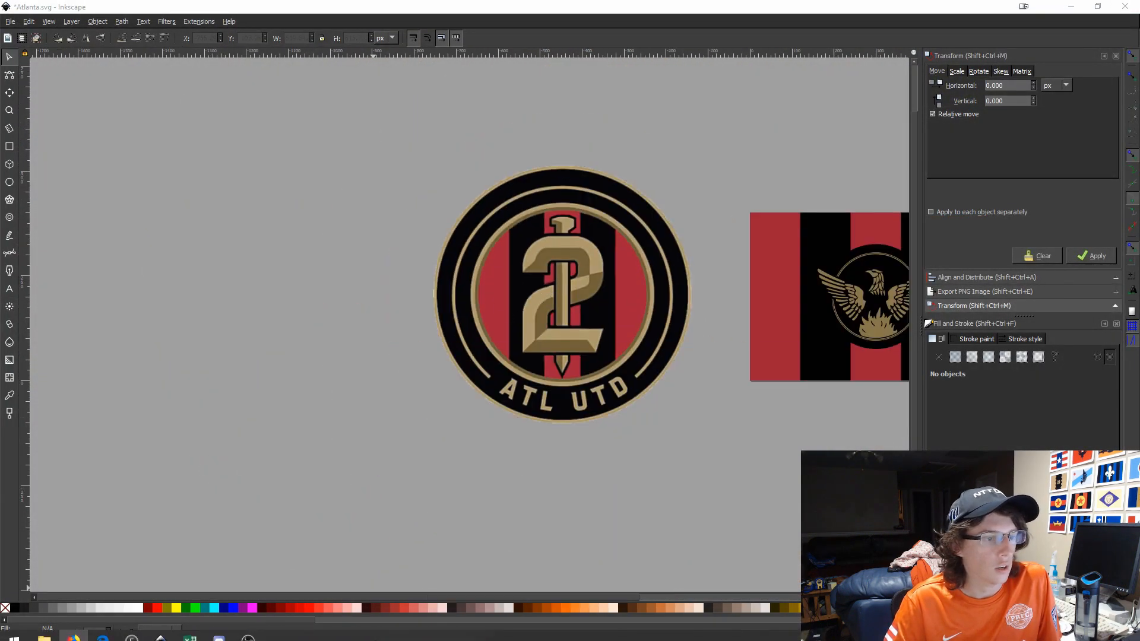
Switch to Firefox, go to images.google.com and search for "atlutd 2 logo"
{"action": "left_click", "coordinate": [75, 631]}
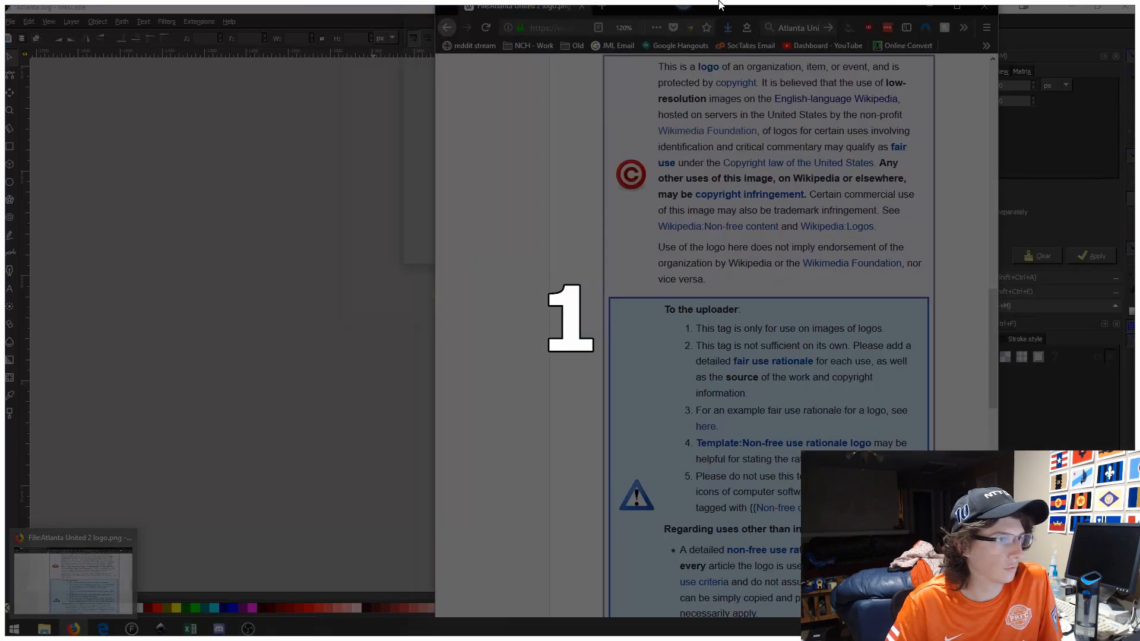
{"action": "left_click", "coordinate": [192, 31]}
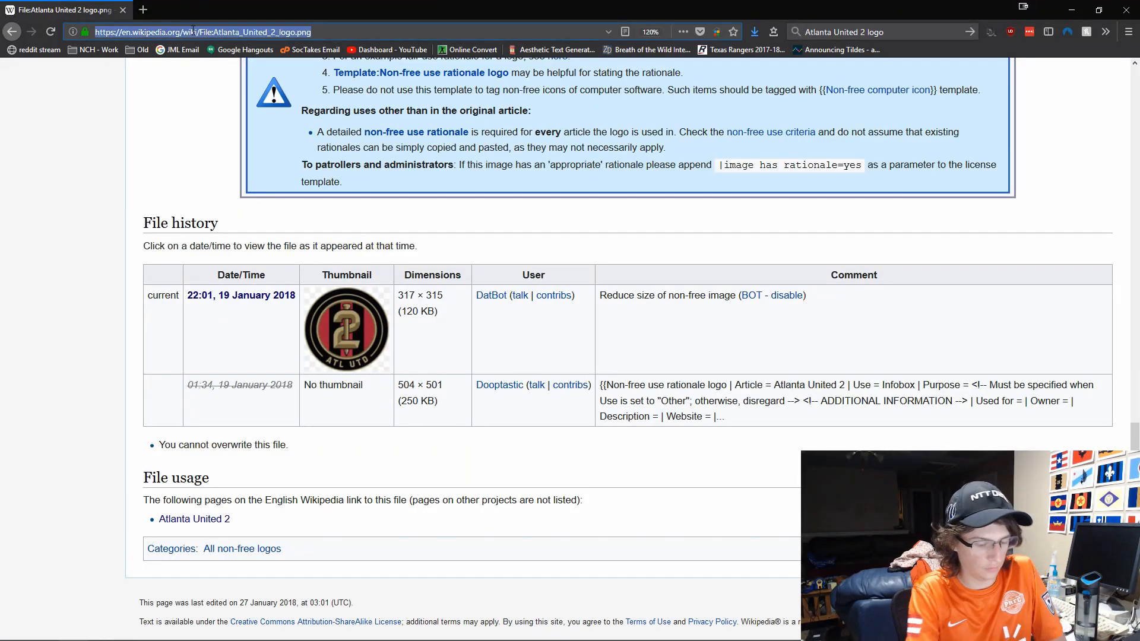
{"action": "type", "text": "images.google.com/"}
{"action": "key", "text": "Return"}
{"action": "type", "text": "atlutd 2"}
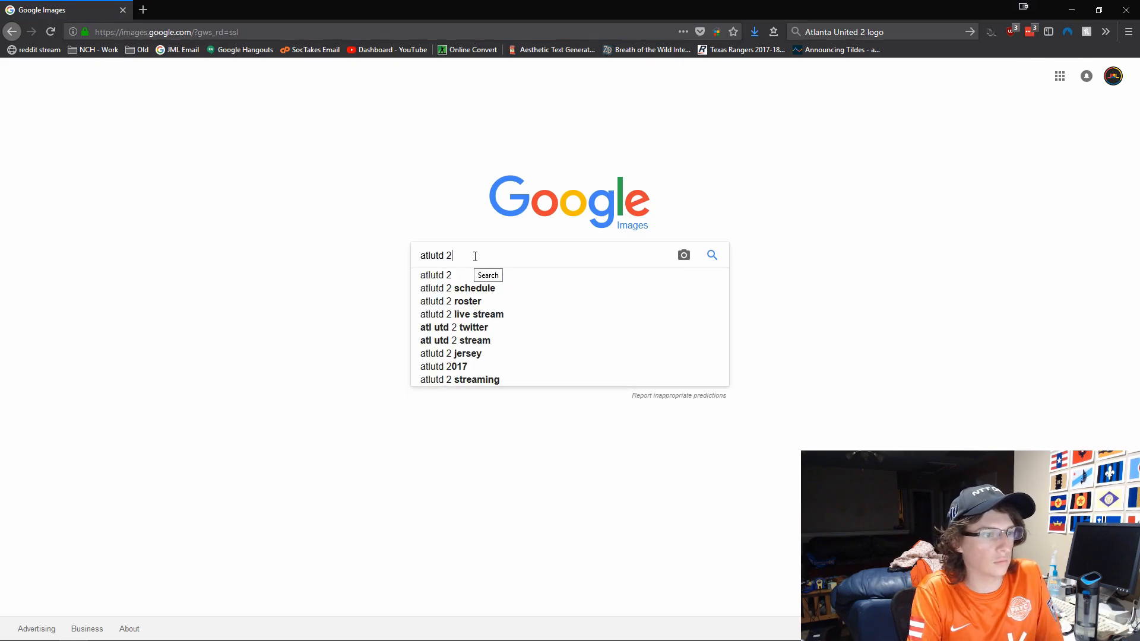
{"action": "type", "text": " logo"}
{"action": "key", "text": "Return"}
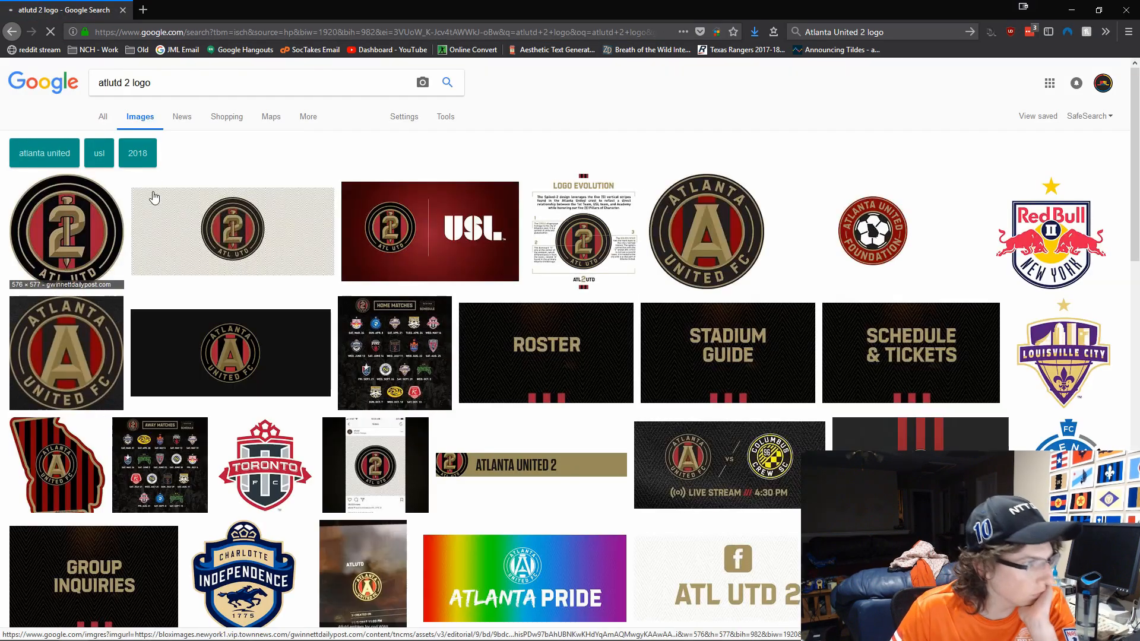
Preview the Gwinnett Daily Post and myajc.com crest results, open their pages in new tabs, and view the Gwinnett crest image on its own
{"action": "left_click", "coordinate": [83, 190]}
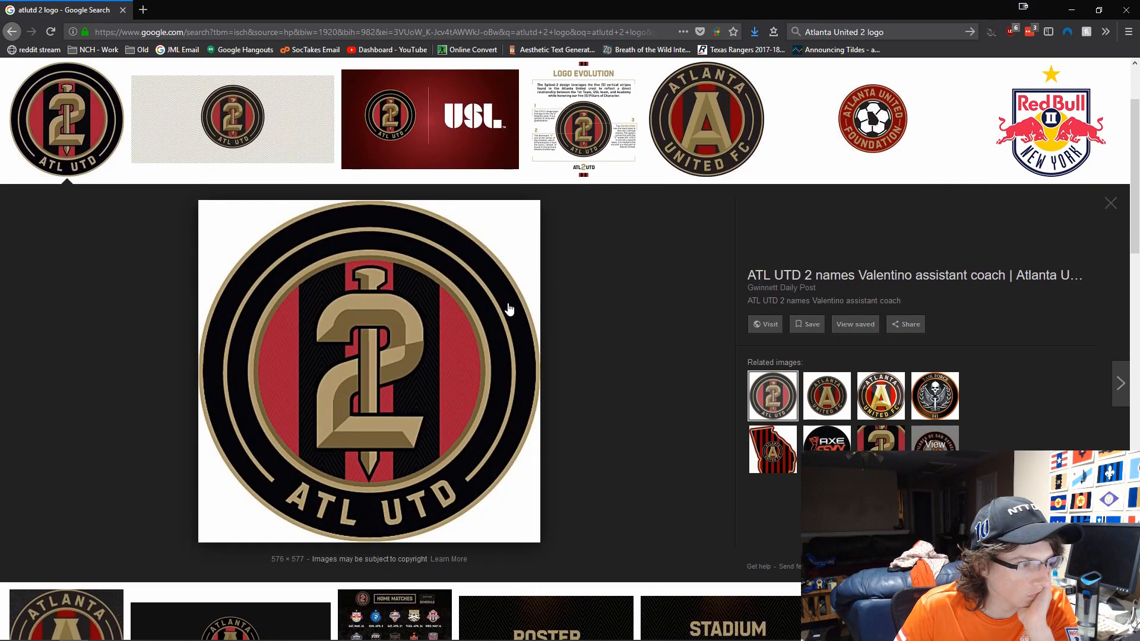
{"action": "middle_click", "coordinate": [503, 342]}
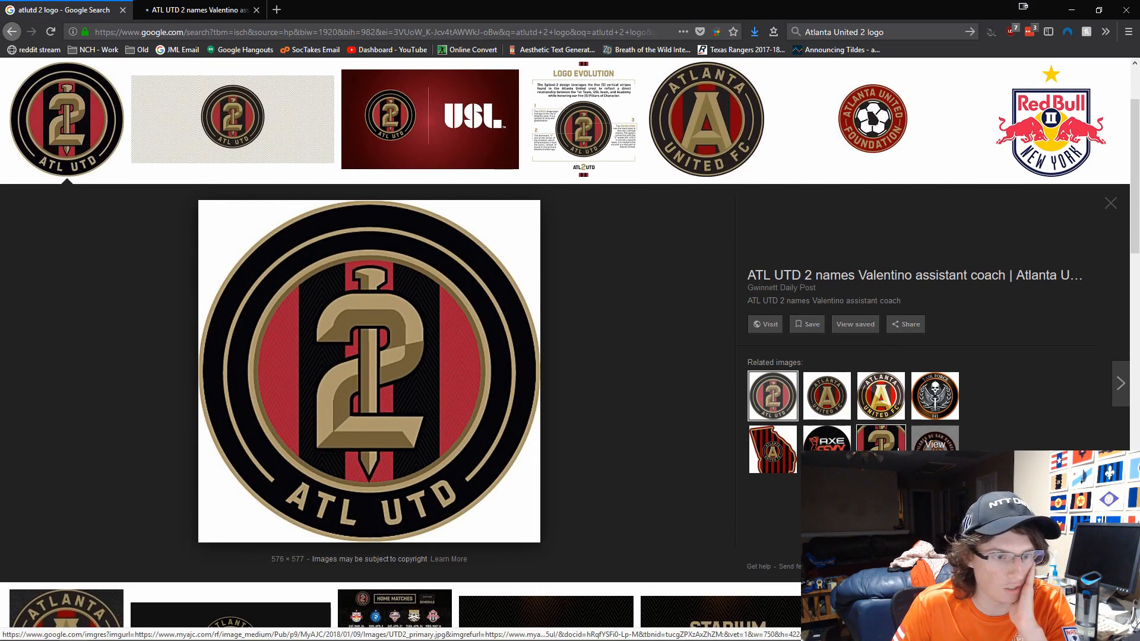
{"action": "left_click", "coordinate": [772, 396]}
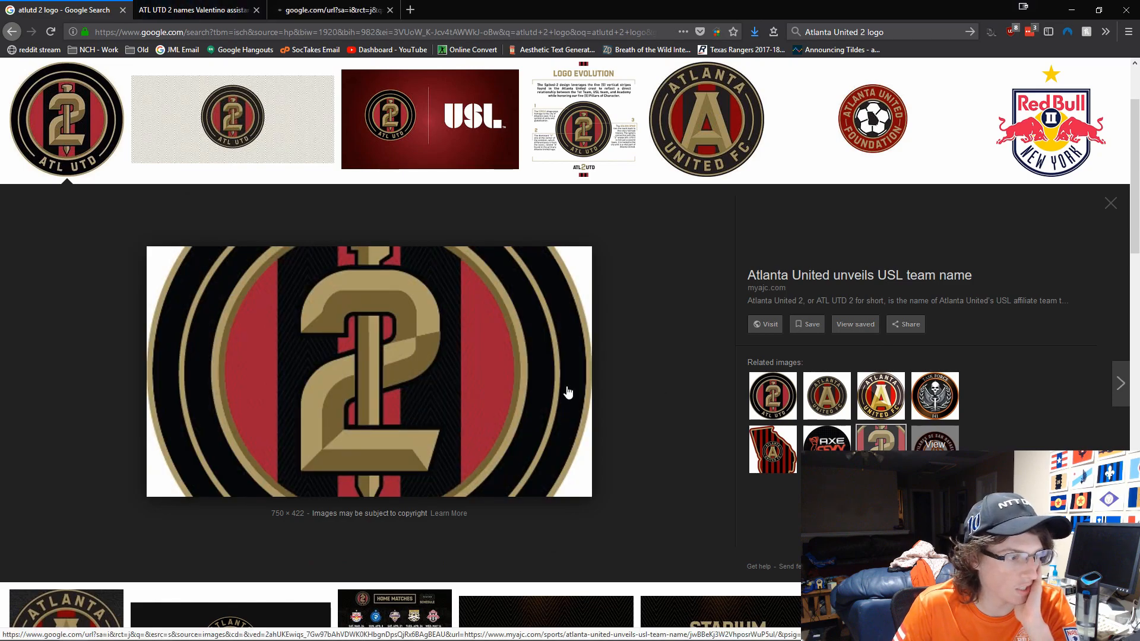
{"action": "key", "text": "ctrl+Tab"}
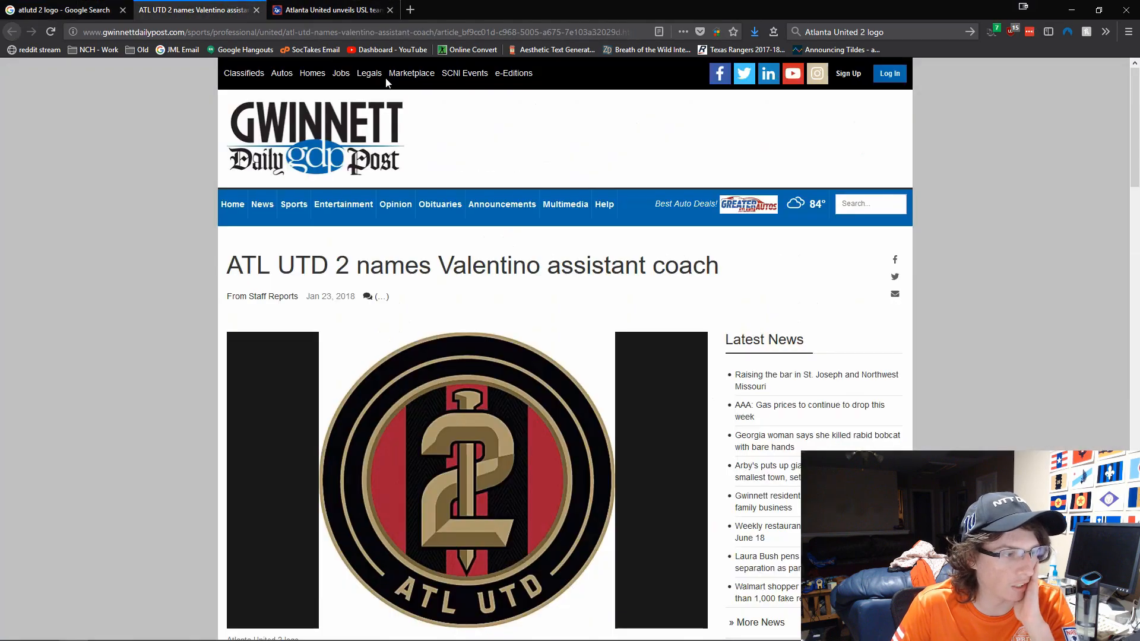
{"action": "right_click", "coordinate": [542, 468]}
{"action": "left_click", "coordinate": [588, 481]}
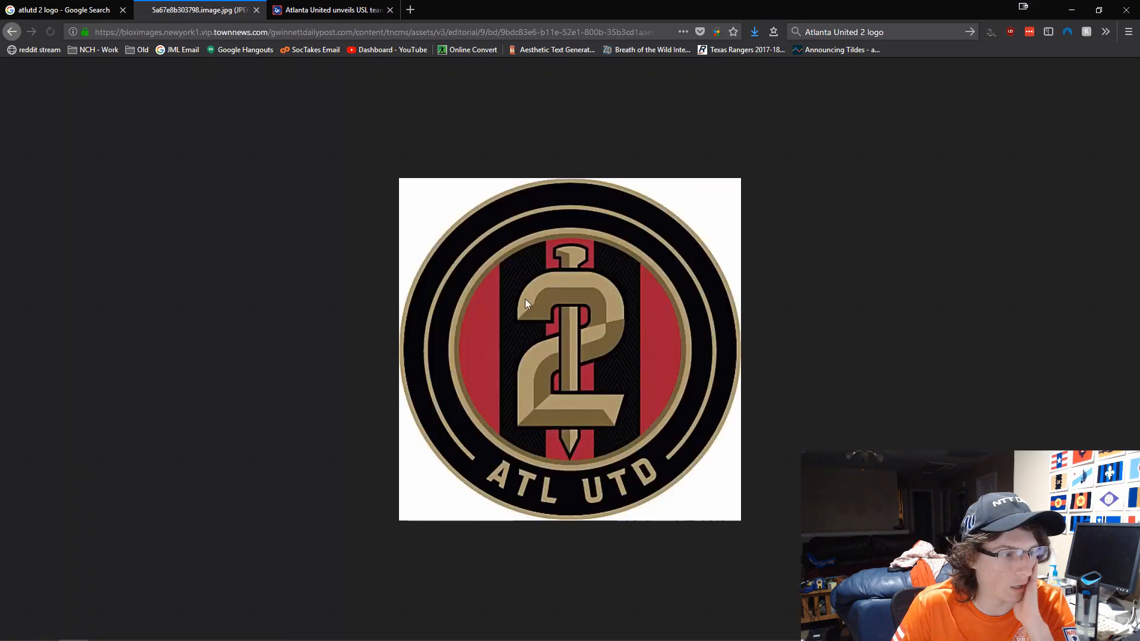
Close the myajc.com article, return to the image results, preview the Logo Evolution graphic, and skim the remaining results
{"action": "left_click", "coordinate": [321, 7]}
{"action": "left_click", "coordinate": [390, 10]}
{"action": "left_click", "coordinate": [107, 7]}
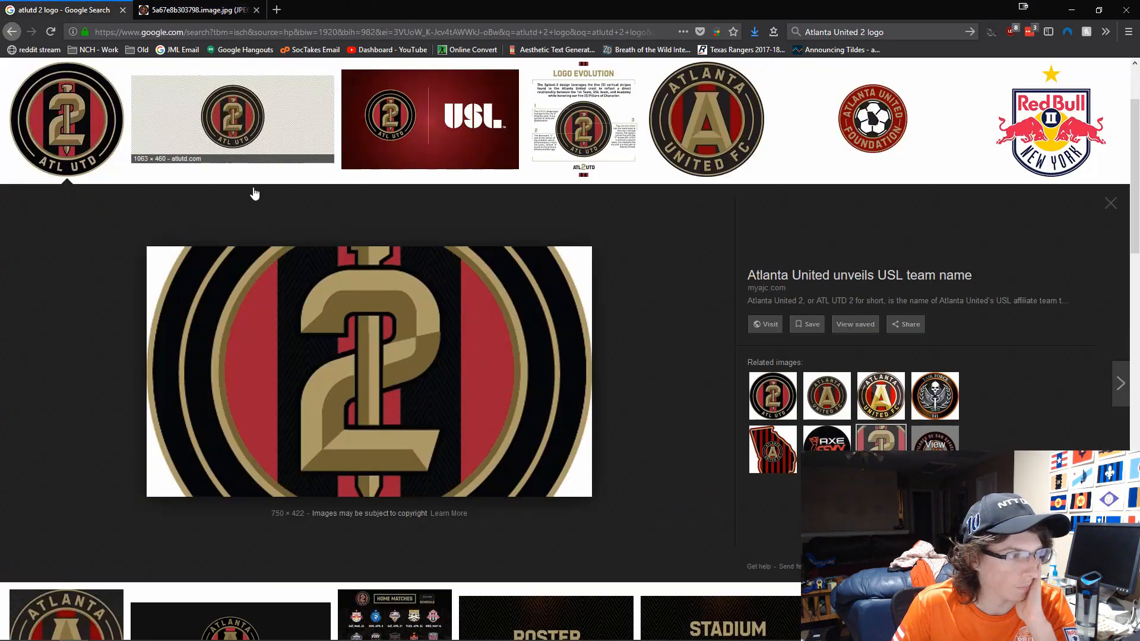
{"action": "scroll", "coordinate": [910, 391], "scroll_direction": "up", "scroll_amount": 3}
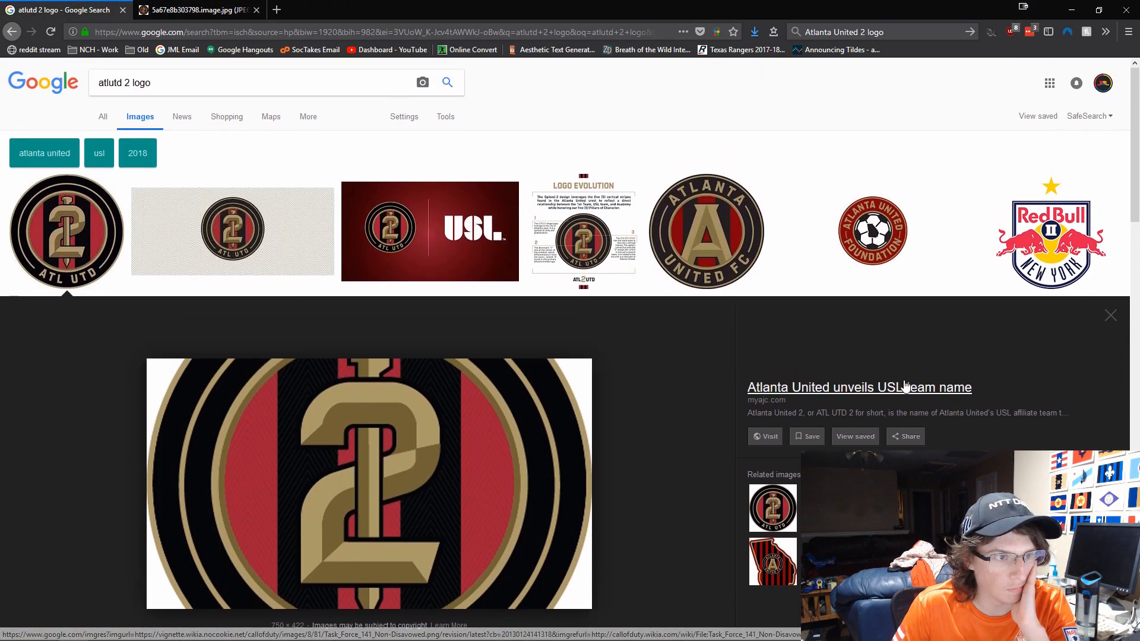
{"action": "left_click", "coordinate": [552, 226]}
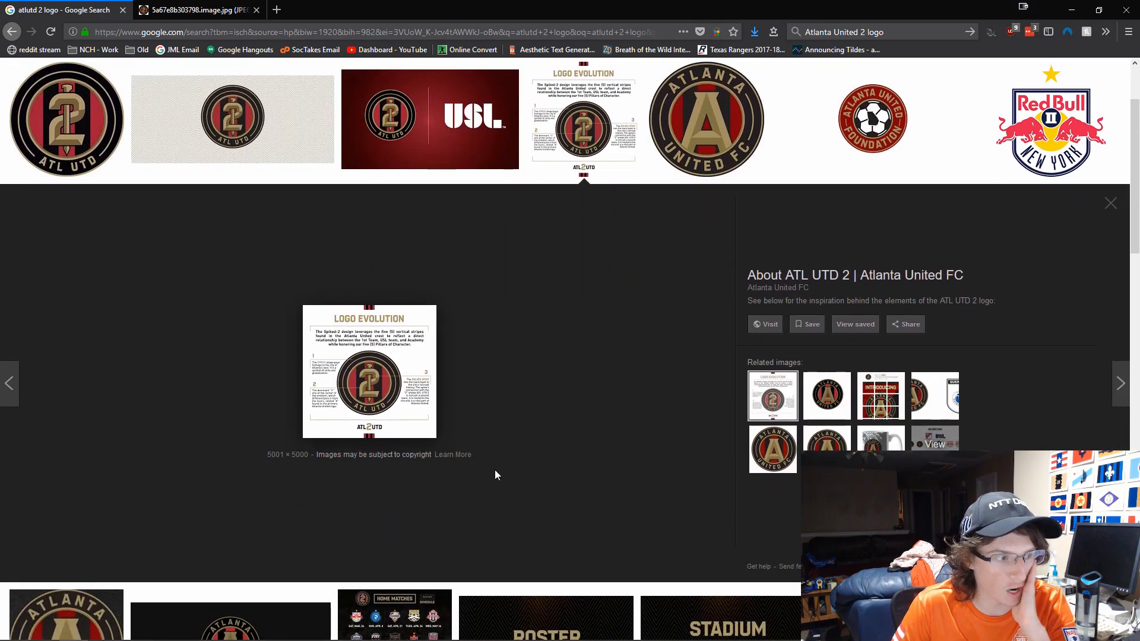
{"action": "scroll", "coordinate": [480, 469], "scroll_direction": "down", "scroll_amount": 8}
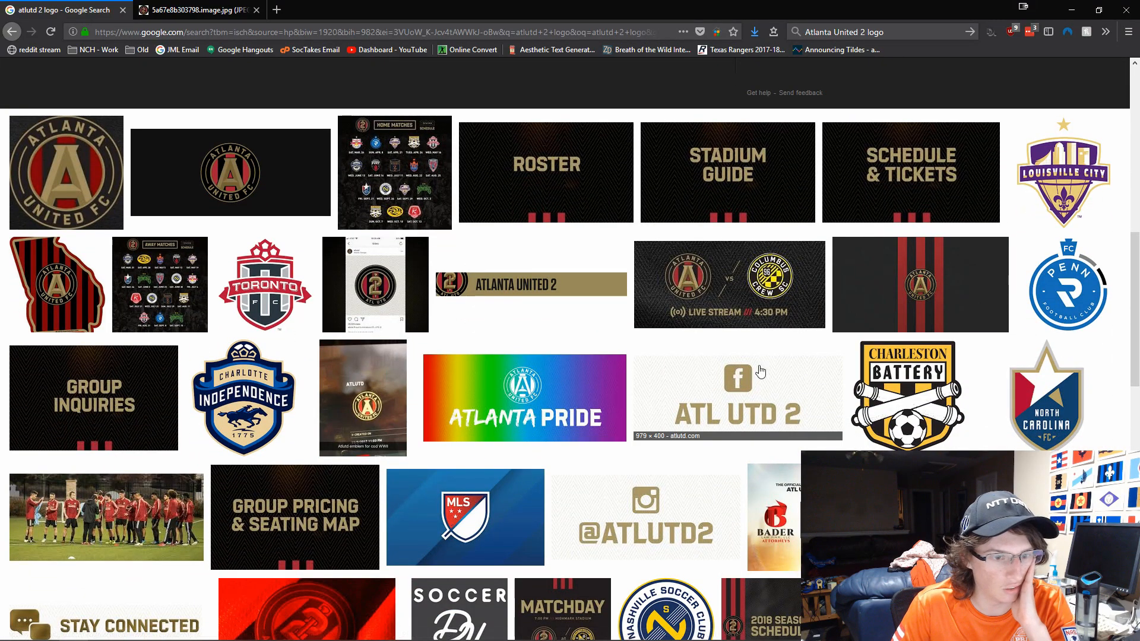
Open the ATL UTD 2 social media page from the image results, and open its Twitter, Facebook and Instagram profiles in new tabs
{"action": "scroll", "coordinate": [650, 410], "scroll_direction": "down", "scroll_amount": 4}
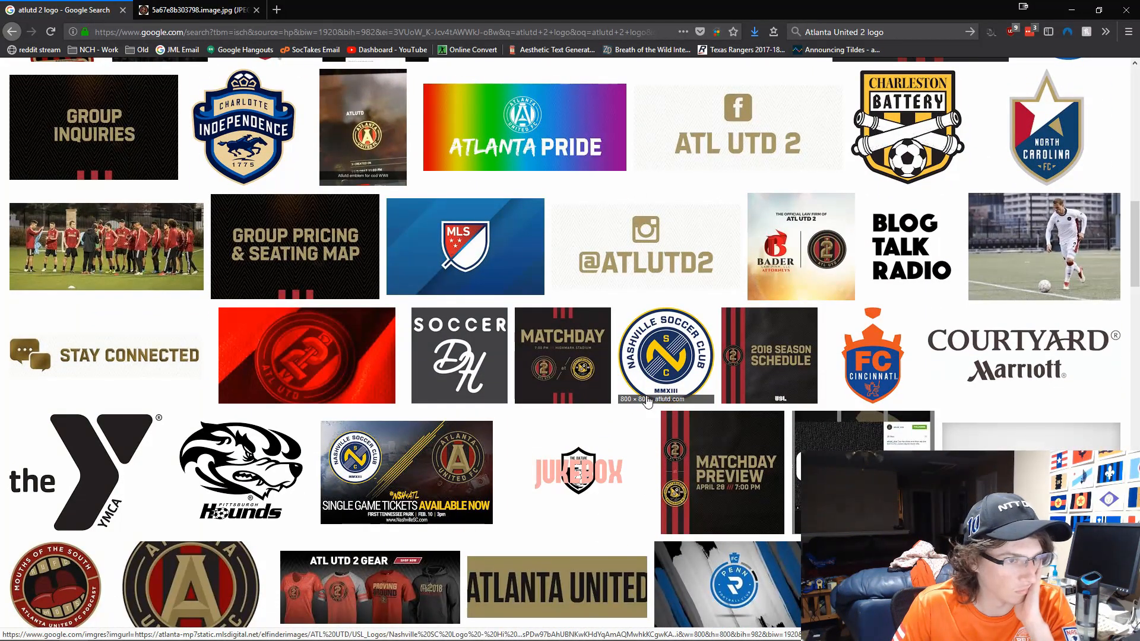
{"action": "scroll", "coordinate": [654, 386], "scroll_direction": "down", "scroll_amount": 3}
{"action": "scroll", "coordinate": [683, 357], "scroll_direction": "up", "scroll_amount": 4}
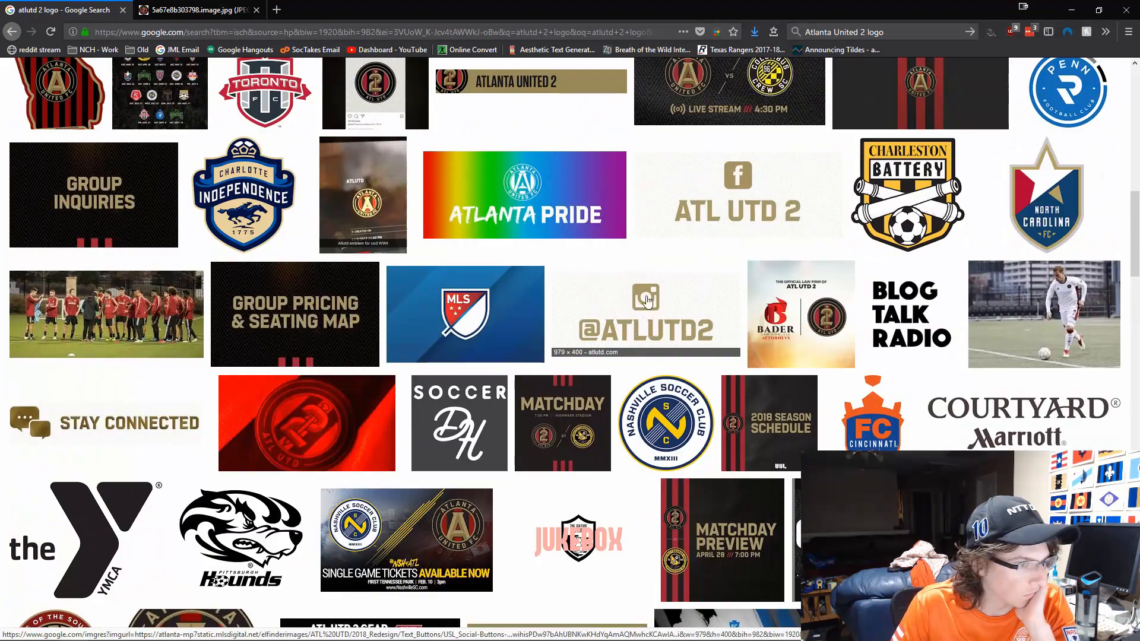
{"action": "left_click", "coordinate": [712, 309]}
{"action": "left_click", "coordinate": [835, 287]}
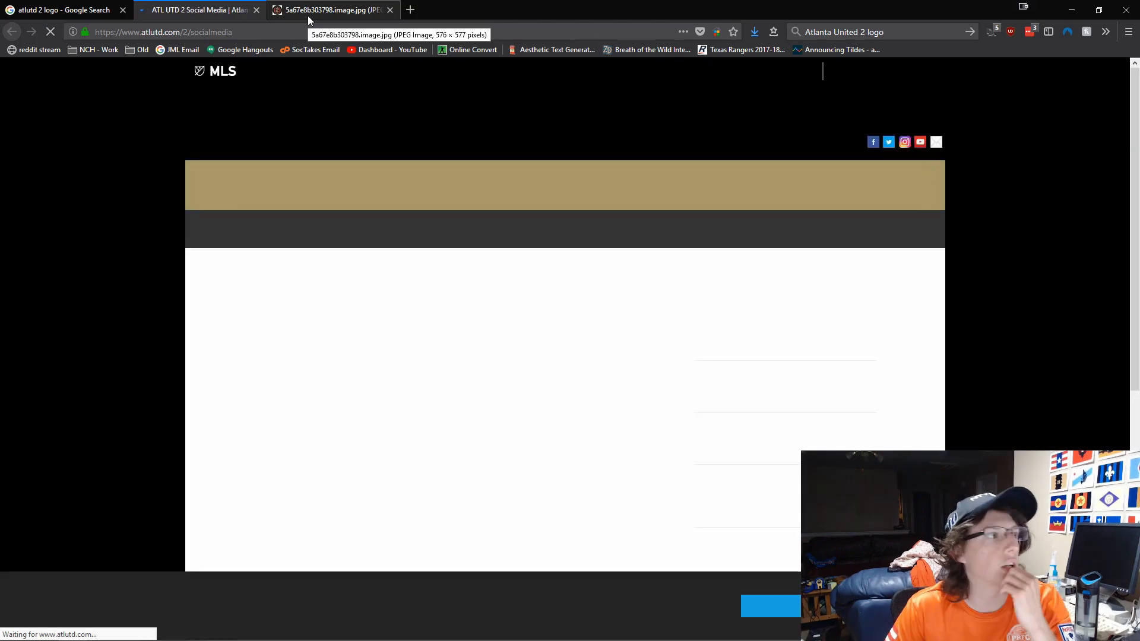
{"action": "middle_click", "coordinate": [357, 392]}
{"action": "middle_click", "coordinate": [522, 436]}
{"action": "middle_click", "coordinate": [565, 368]}
{"action": "middle_click", "coordinate": [167, 8]}
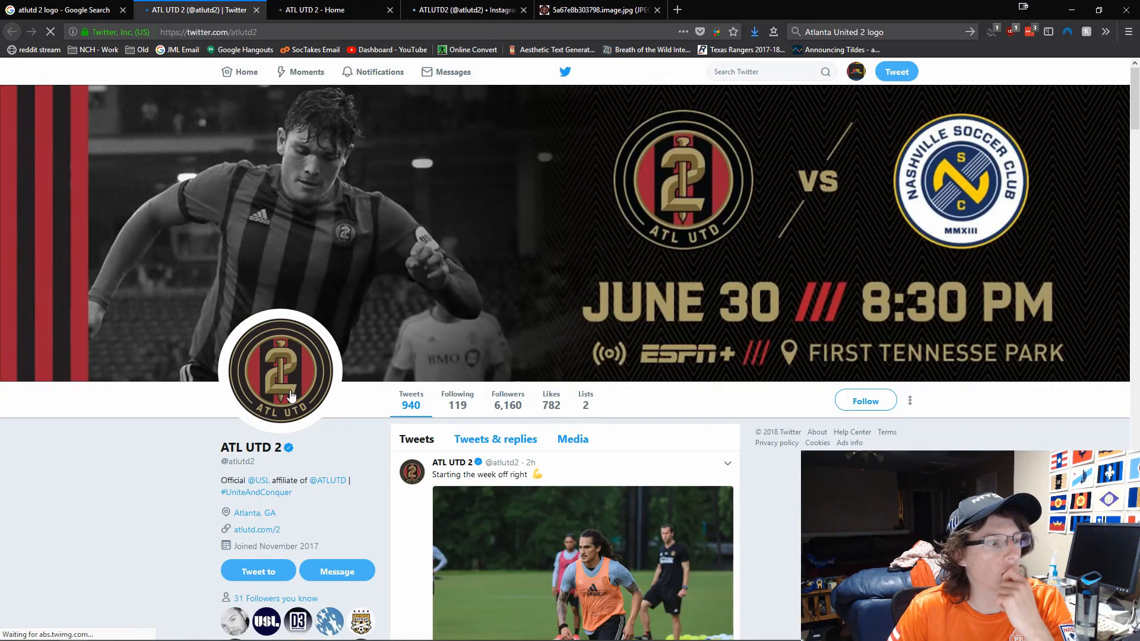
View the ATL UTD 2 Twitter profile crest as a standalone image, and close it in favour of the Facebook page
{"action": "left_click", "coordinate": [291, 396]}
{"action": "right_click", "coordinate": [568, 326]}
{"action": "left_click", "coordinate": [601, 332]}
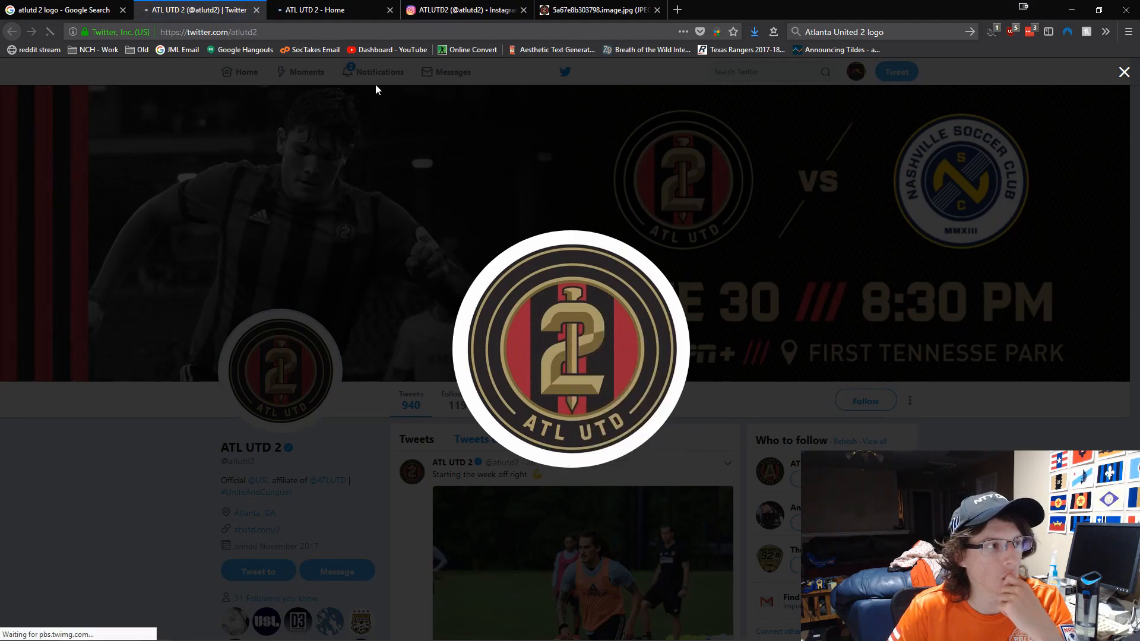
{"action": "left_click", "coordinate": [338, 2]}
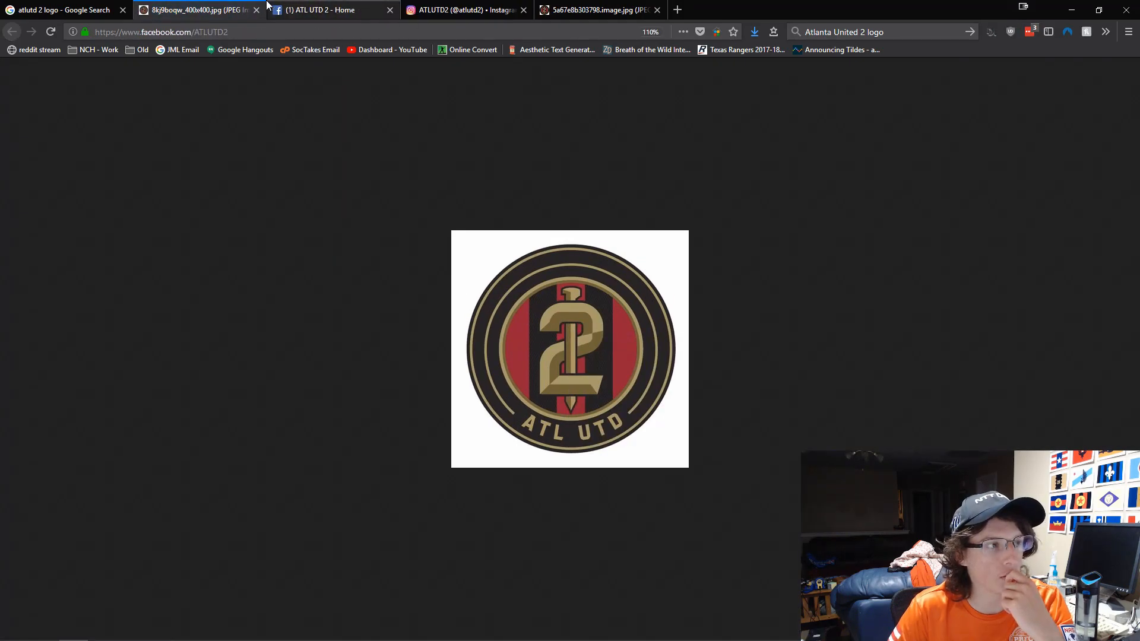
{"action": "middle_click", "coordinate": [264, 2]}
Download the ATL UTD 2 Facebook profile picture, choosing to save the file
{"action": "left_click", "coordinate": [229, 184]}
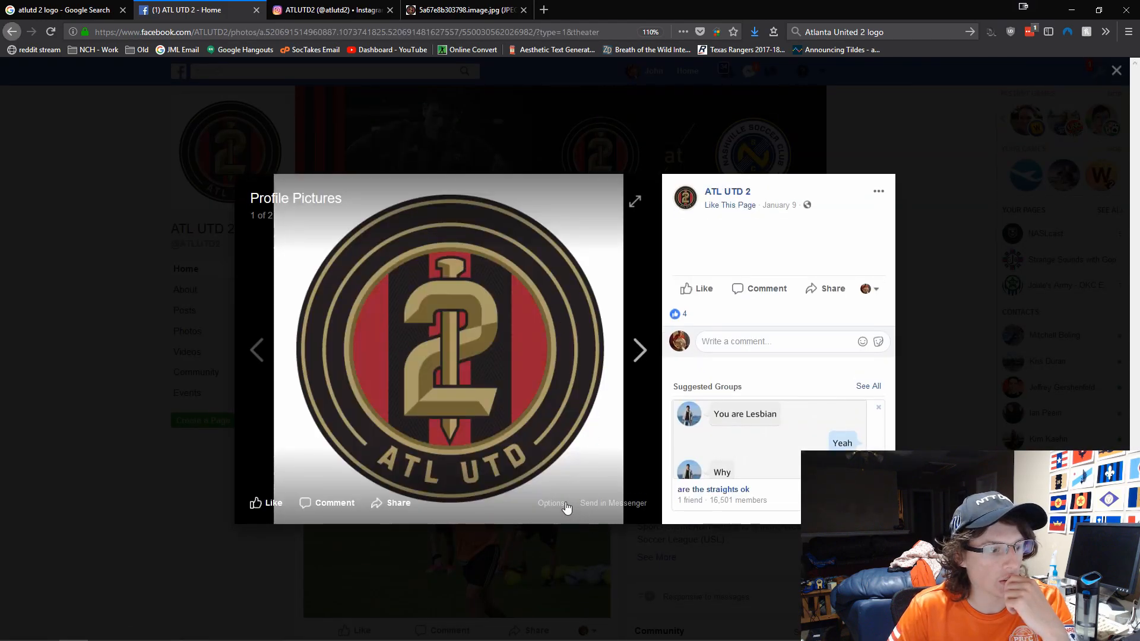
{"action": "left_click", "coordinate": [564, 505]}
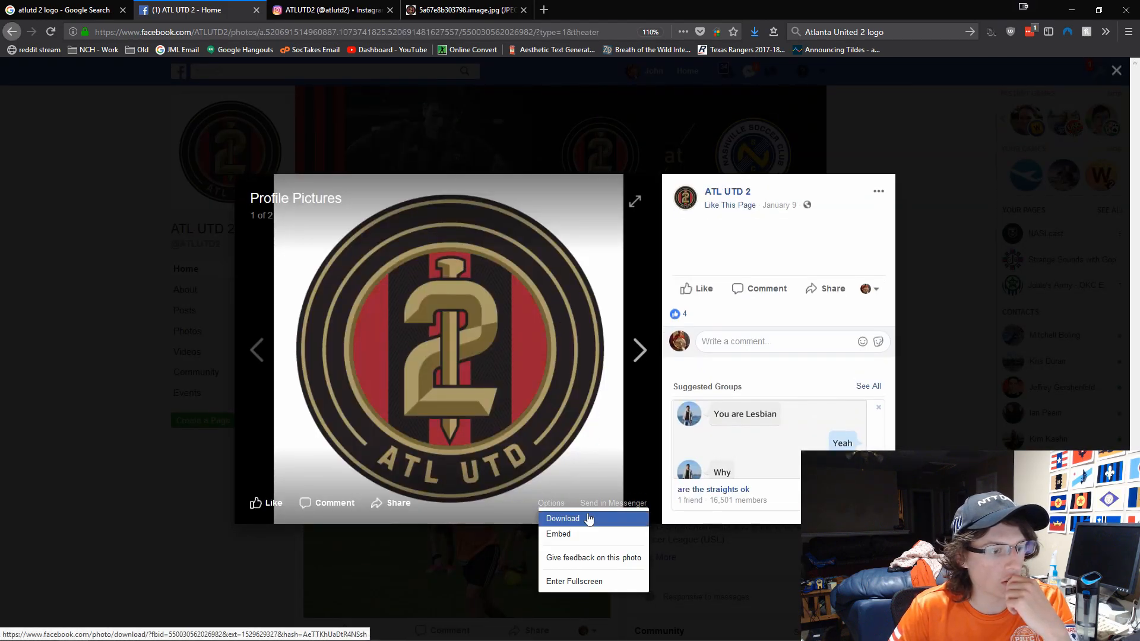
{"action": "left_click", "coordinate": [588, 518]}
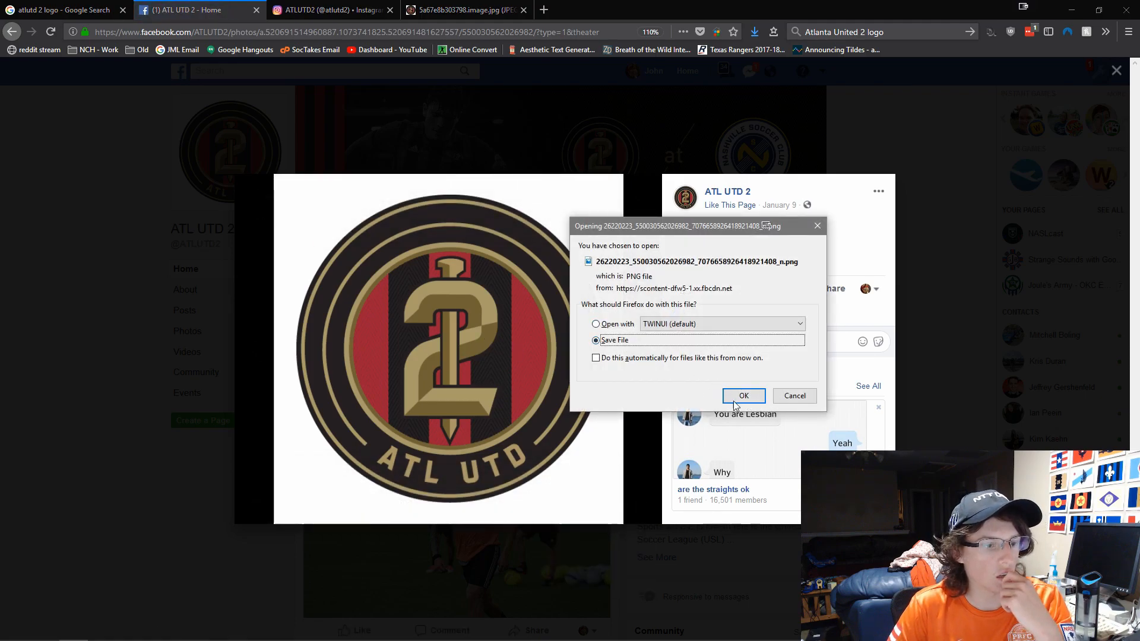
{"action": "left_click", "coordinate": [736, 401]}
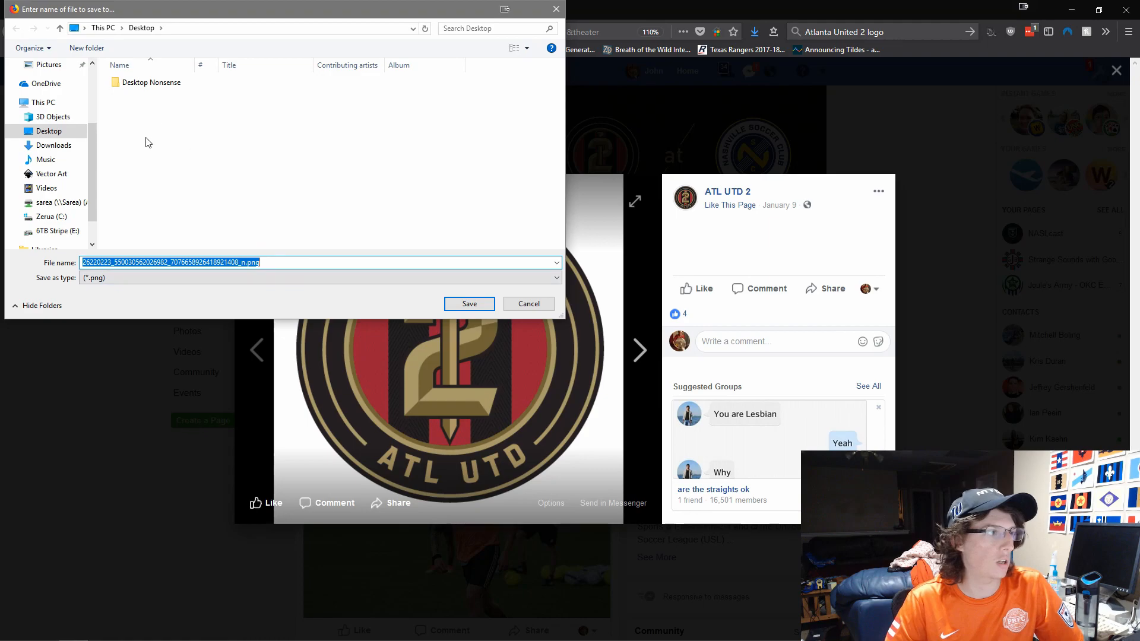
Save the crest image in Vector Art > Flags > Soccer - US2 - USL > Source, overwriting ATL2.png
{"action": "left_click", "coordinate": [57, 173]}
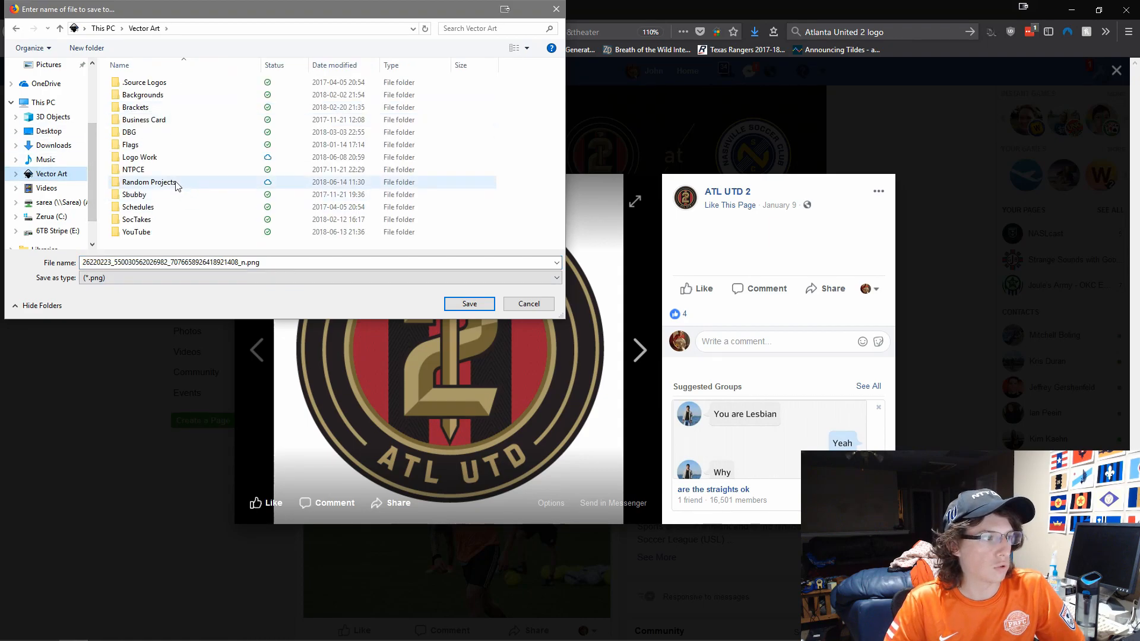
{"action": "double_click", "coordinate": [149, 146]}
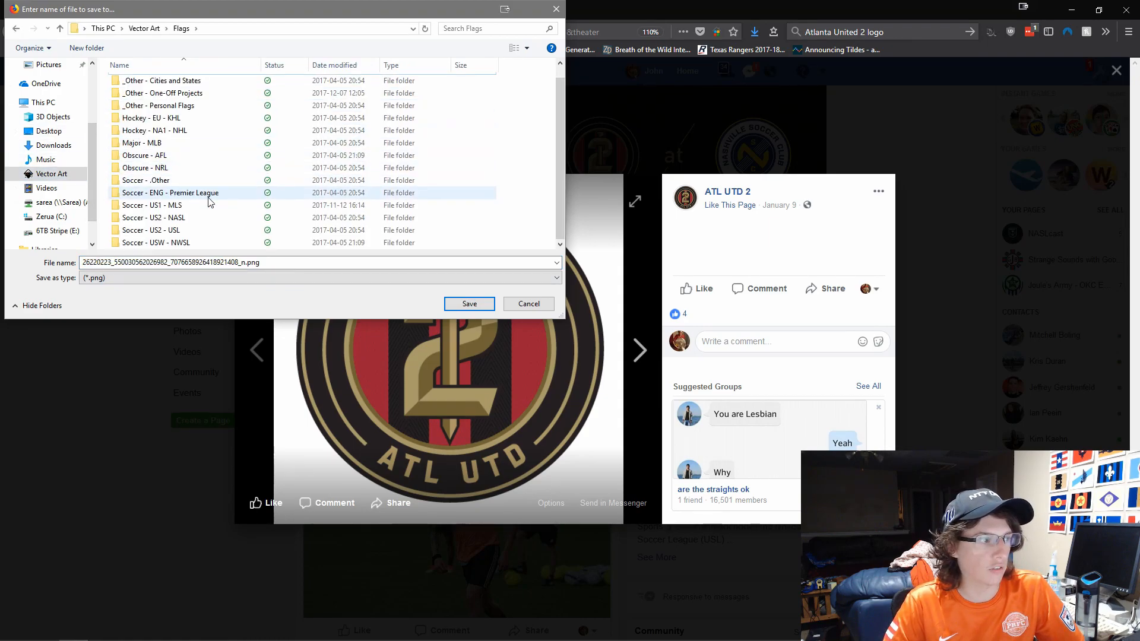
{"action": "double_click", "coordinate": [168, 231]}
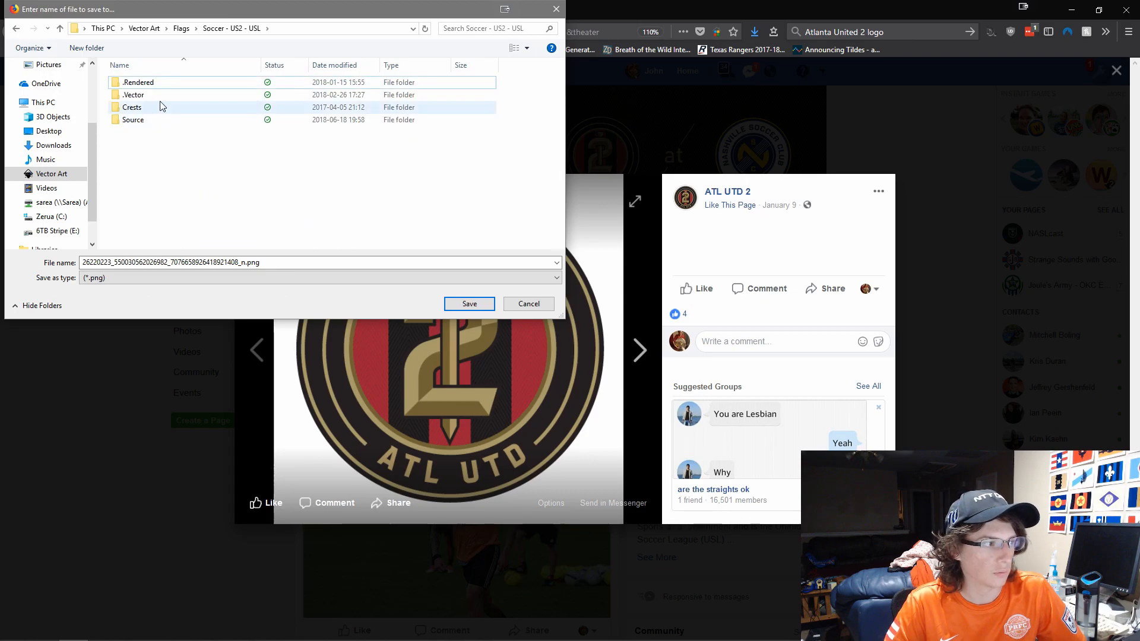
{"action": "left_click", "coordinate": [148, 83]}
{"action": "key", "text": "Return"}
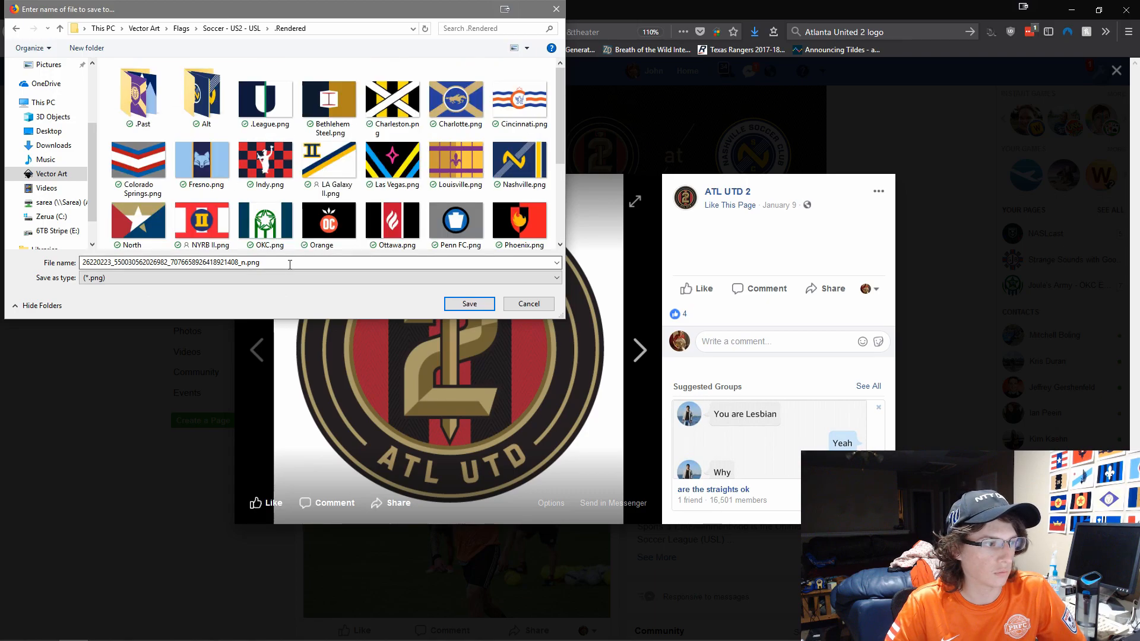
{"action": "key", "text": "BackSpace"}
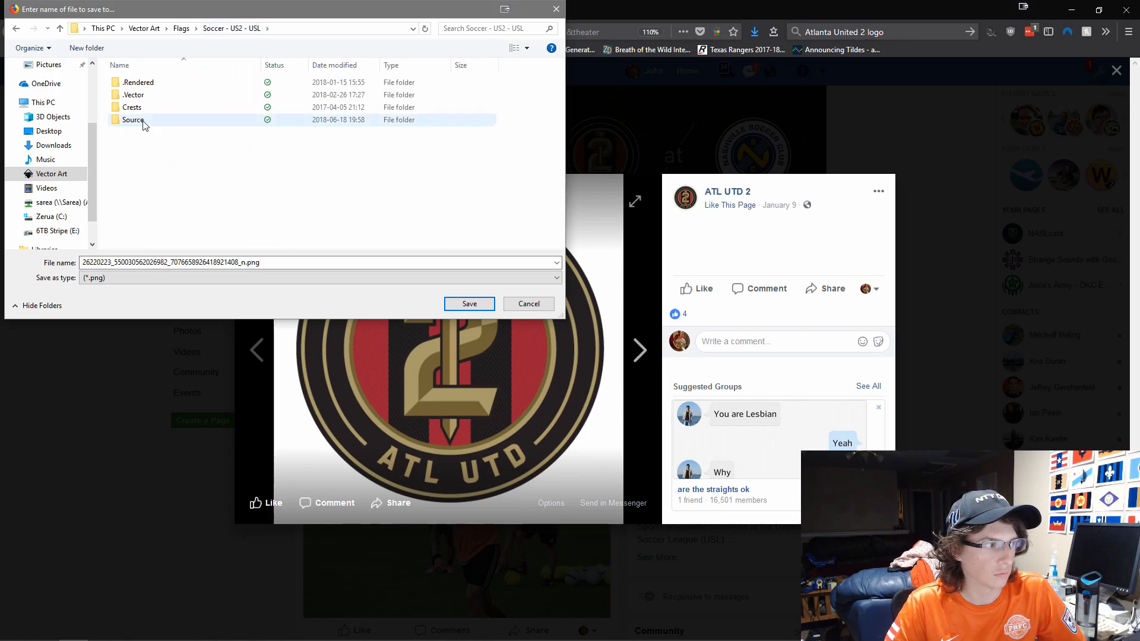
{"action": "double_click", "coordinate": [142, 120]}
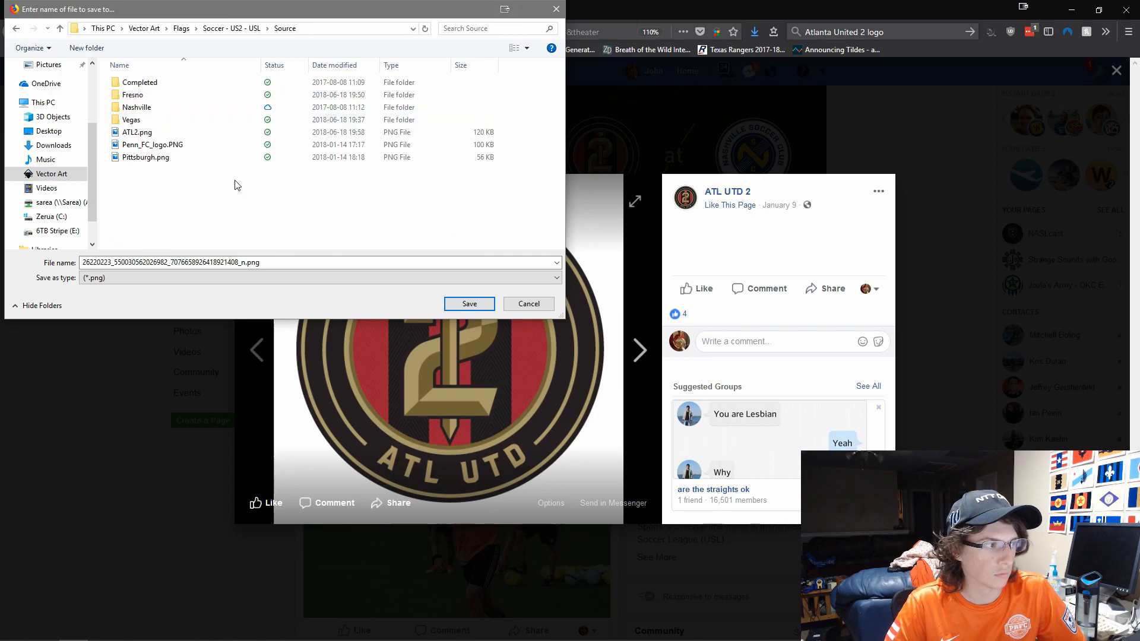
{"action": "double_click", "coordinate": [137, 132]}
{"action": "left_click", "coordinate": [600, 327]}
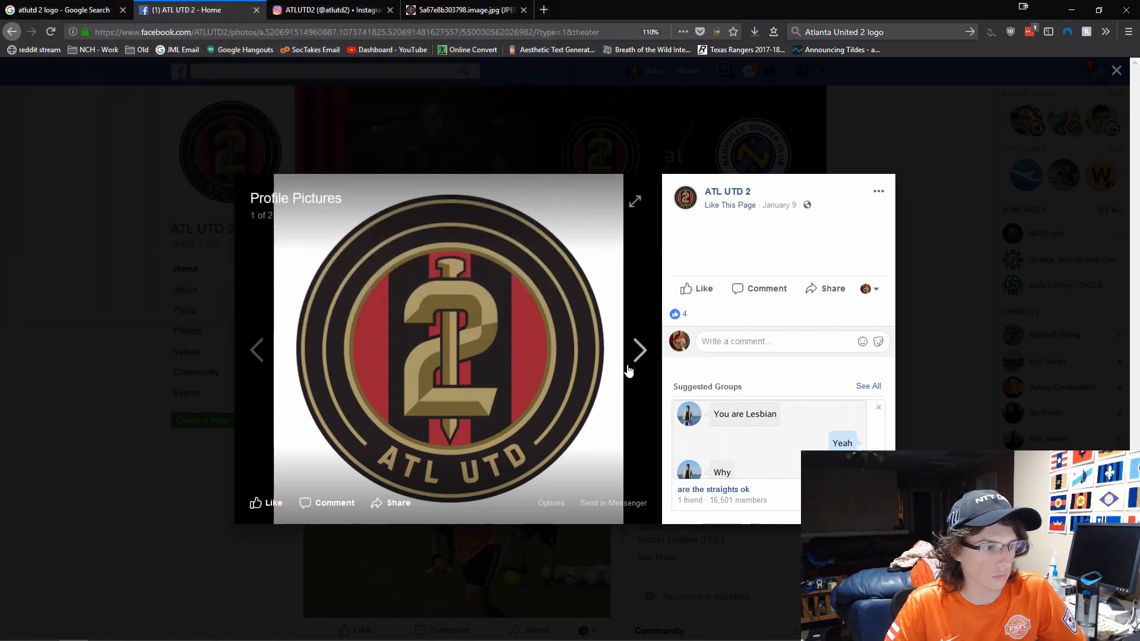
Launch Vector Magic and load ATL2.png from the Source folder
{"action": "key", "text": "alt+space"}
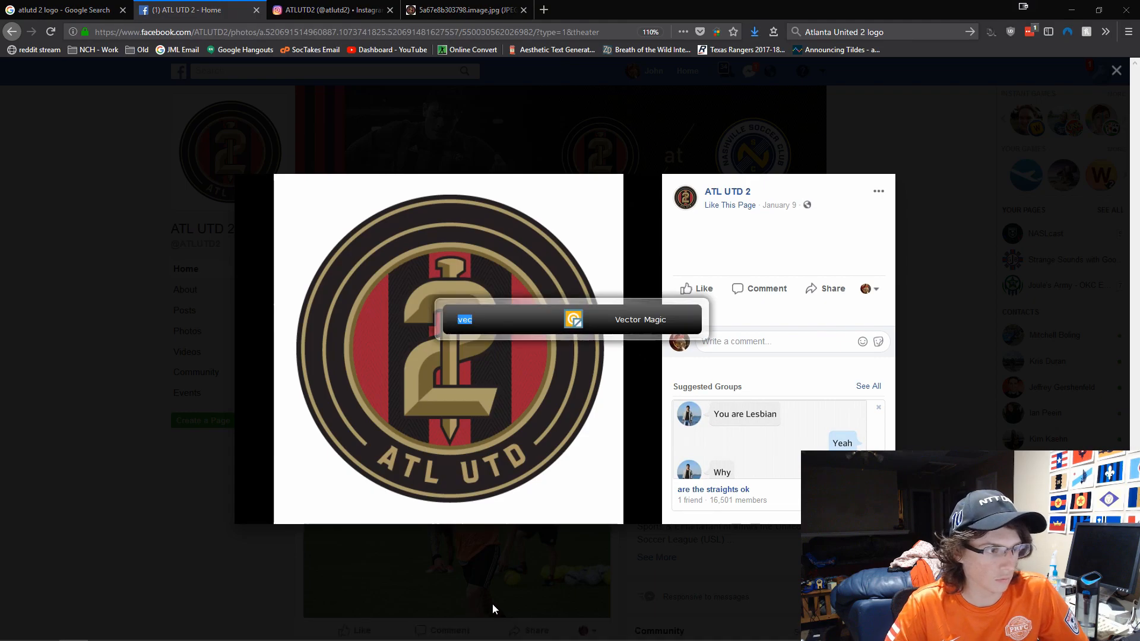
{"action": "key", "text": "Return"}
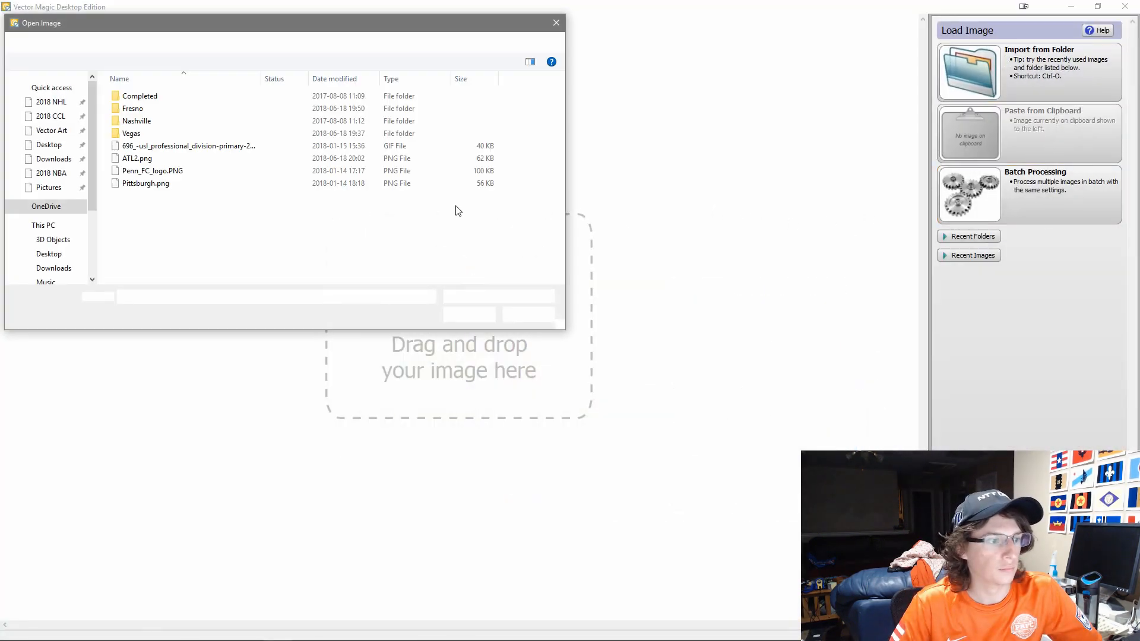
{"action": "double_click", "coordinate": [181, 159]}
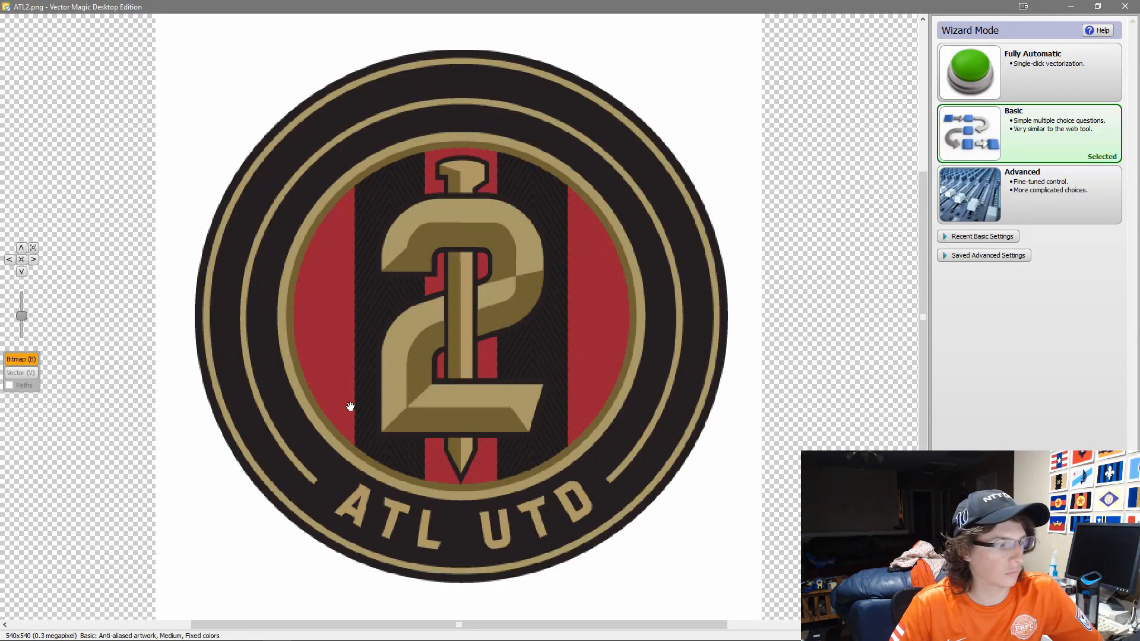
Vectorize the crest in Basic mode as anti-aliased artwork with High input quality and the suggested five-color palette
{"action": "scroll", "coordinate": [326, 273], "scroll_direction": "up", "scroll_amount": 6}
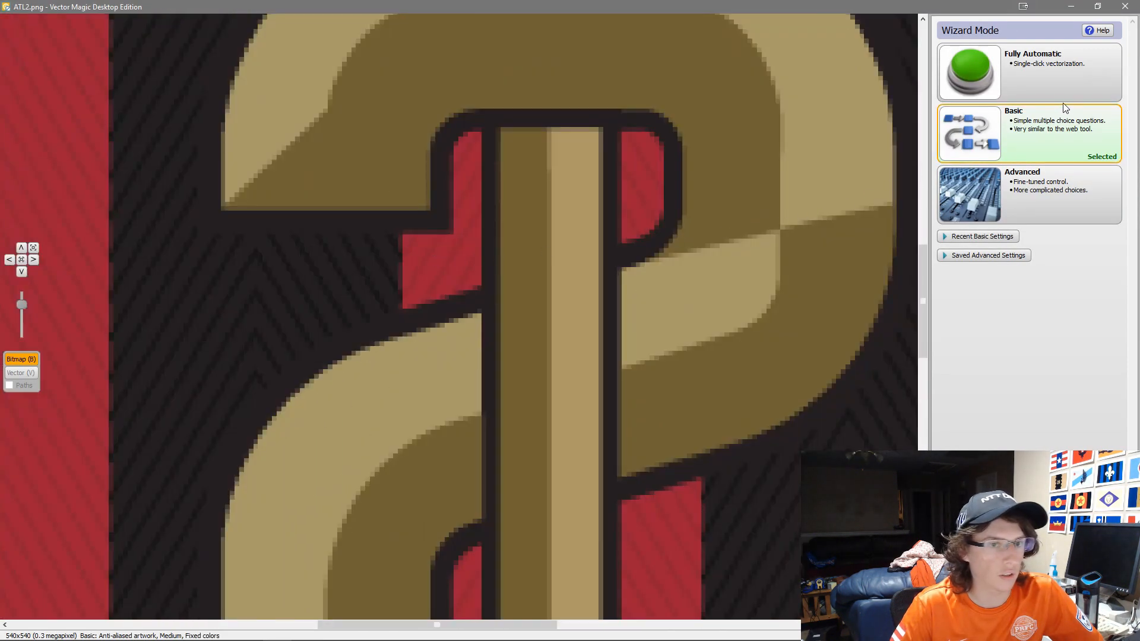
{"action": "left_click", "coordinate": [1066, 108]}
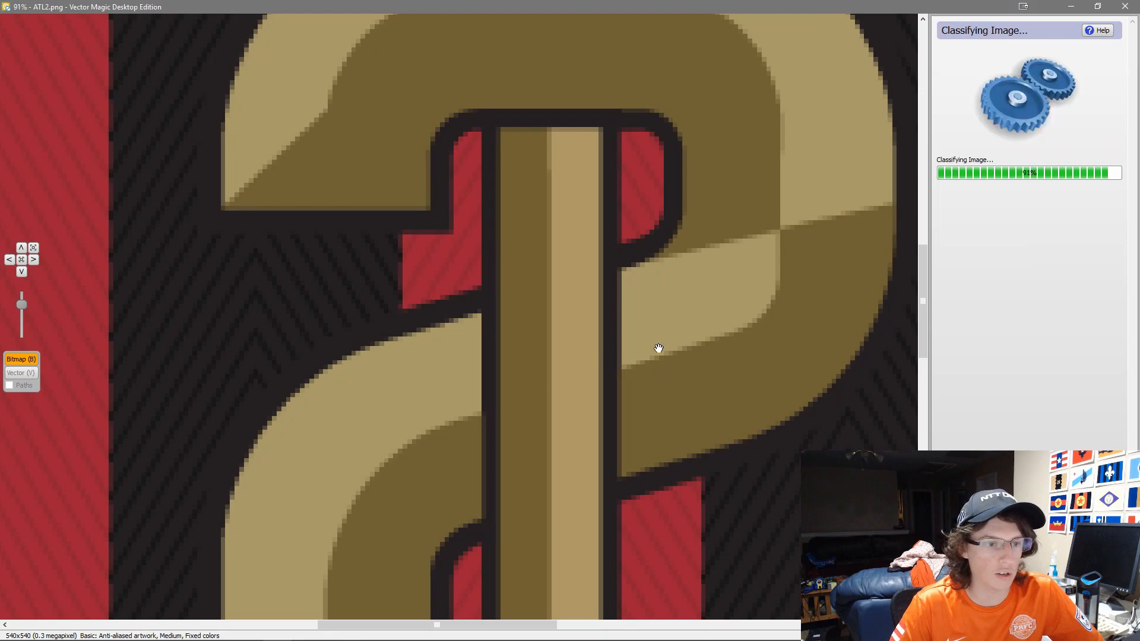
{"action": "left_click", "coordinate": [1081, 114]}
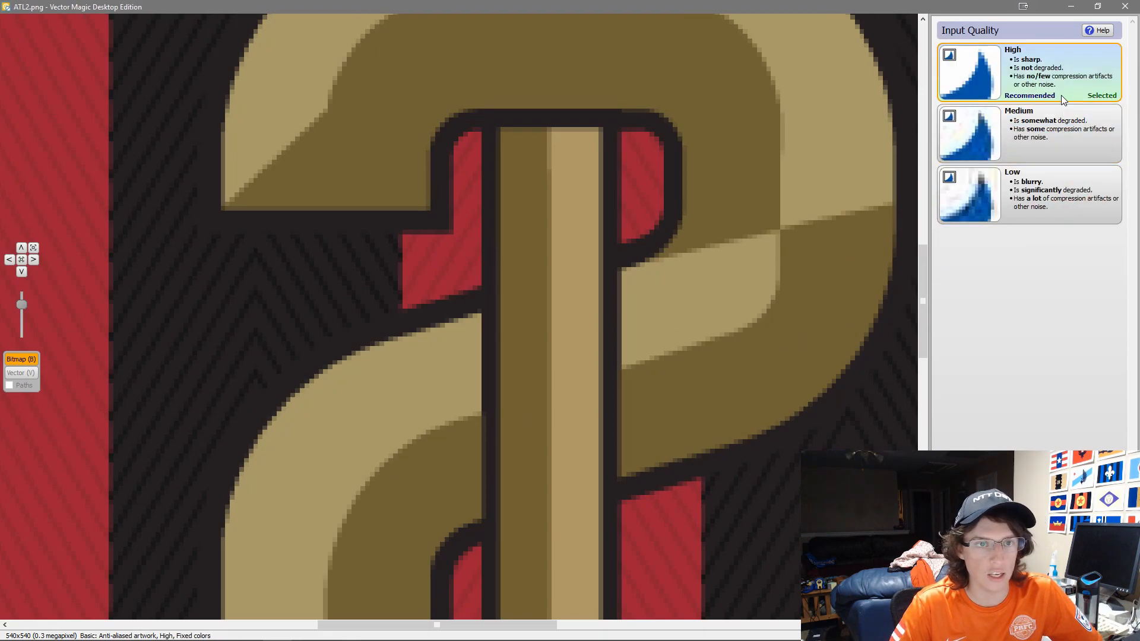
{"action": "left_click", "coordinate": [1064, 98]}
{"action": "left_click", "coordinate": [1047, 127]}
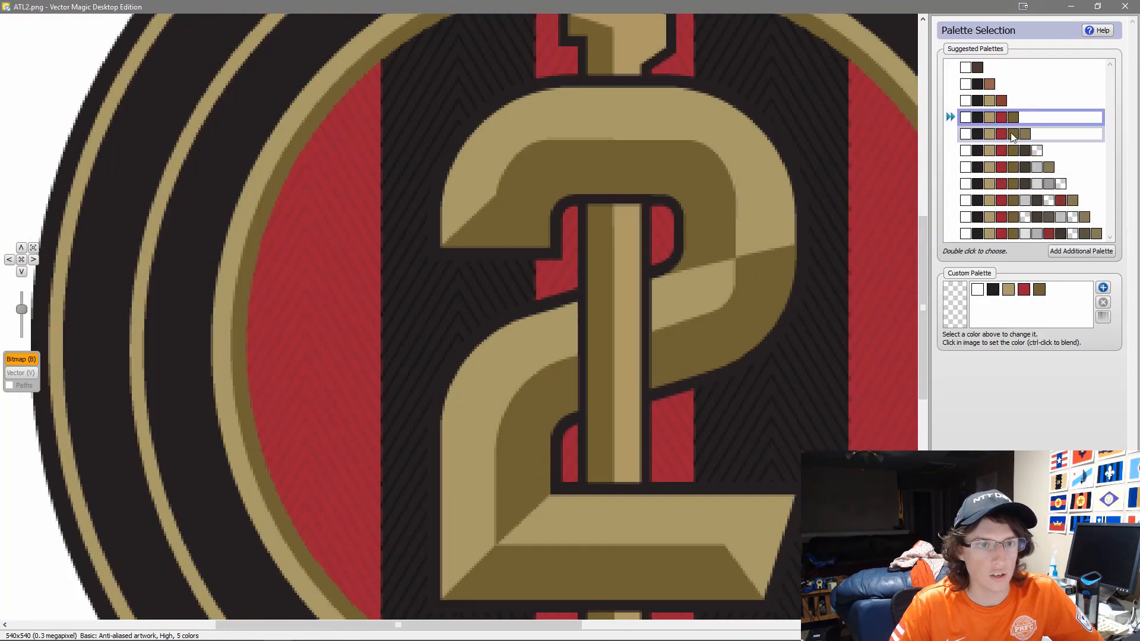
{"action": "left_click", "coordinate": [1098, 619]}
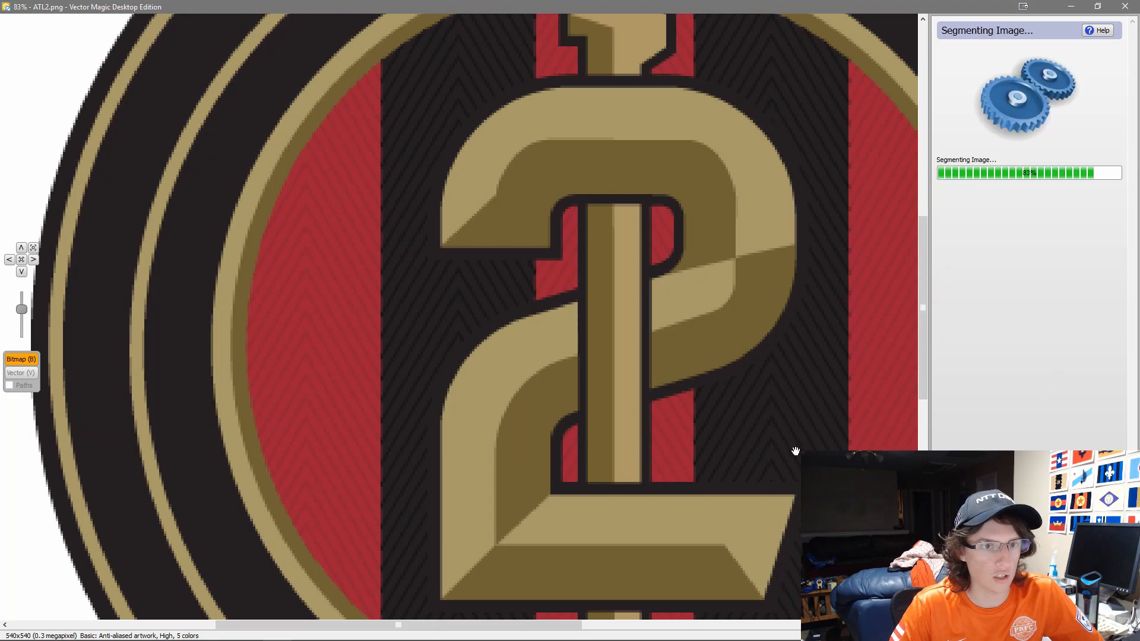
Examine the numeral 2 and the spike's tip up close in the vectorized crest
{"action": "scroll", "coordinate": [796, 451], "scroll_direction": "down", "scroll_amount": 2}
{"action": "left_click_drag", "start_coordinate": [733, 405], "coordinate": [577, 355]}
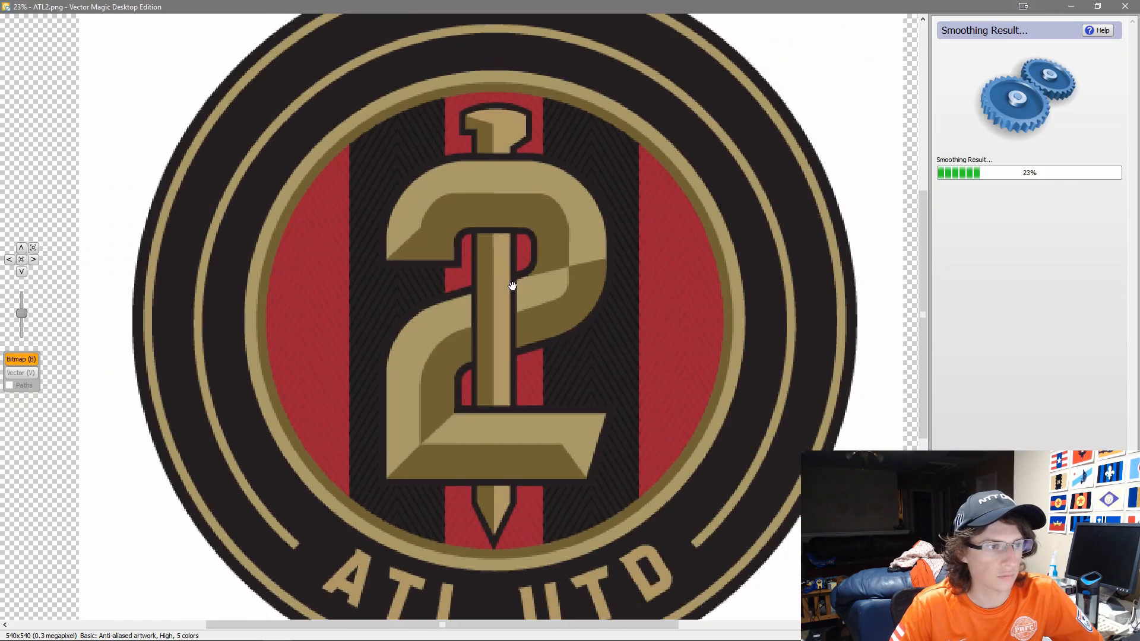
{"action": "scroll", "coordinate": [545, 419], "scroll_direction": "up", "scroll_amount": 2}
{"action": "left_click_drag", "start_coordinate": [462, 585], "coordinate": [446, 277]}
{"action": "scroll", "coordinate": [522, 331], "scroll_direction": "up", "scroll_amount": 2}
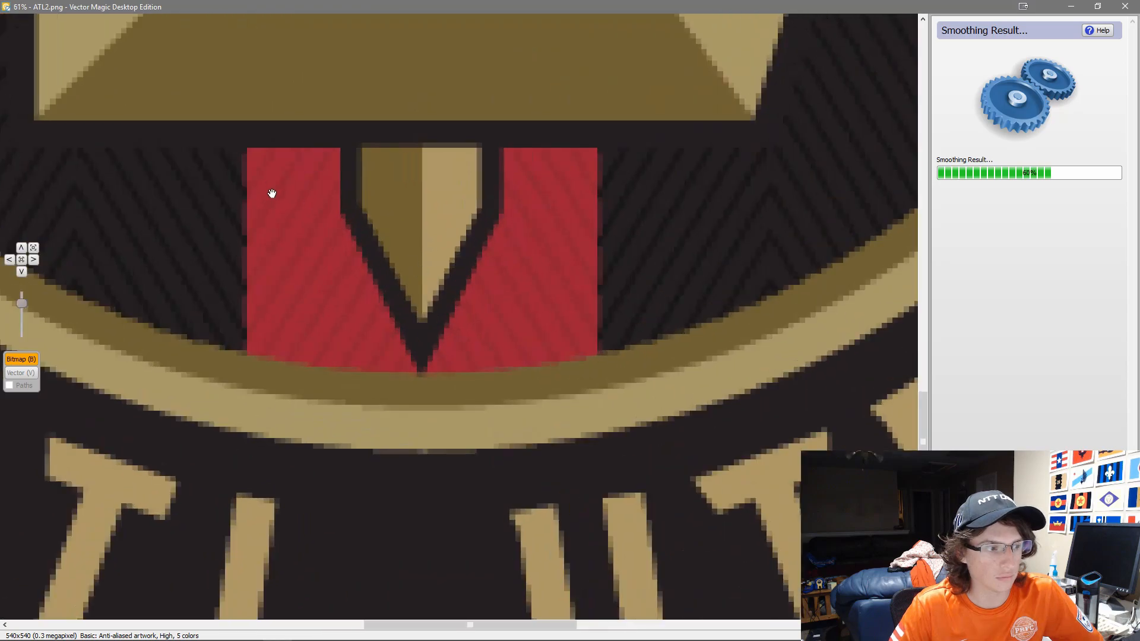
{"action": "scroll", "coordinate": [349, 222], "scroll_direction": "up", "scroll_amount": 2}
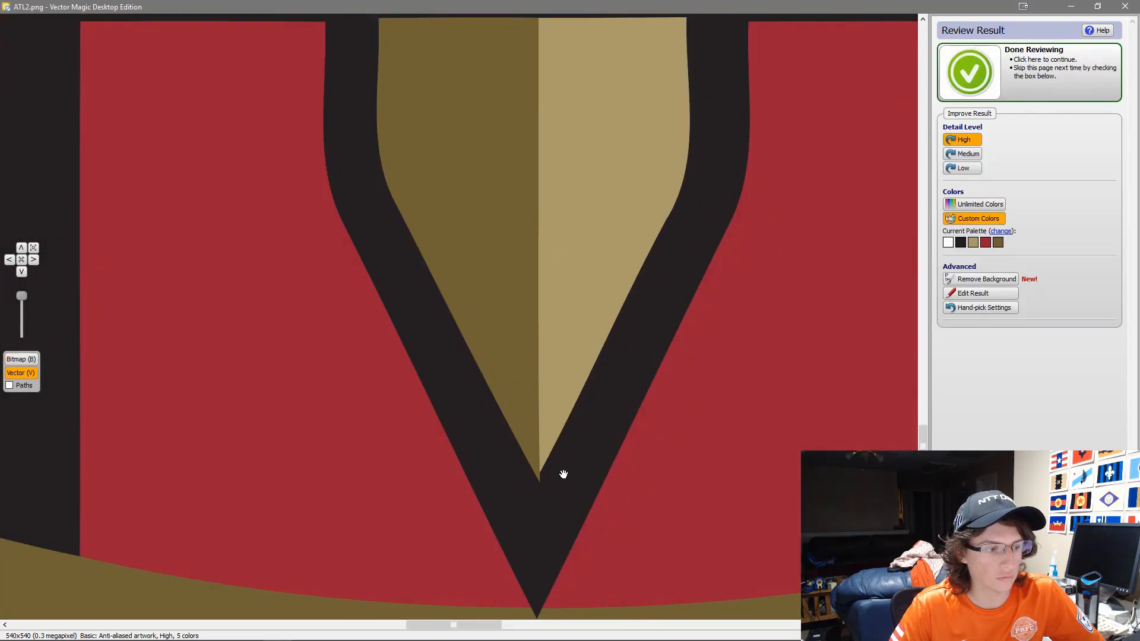
{"action": "scroll", "coordinate": [563, 470], "scroll_direction": "down", "scroll_amount": 5}
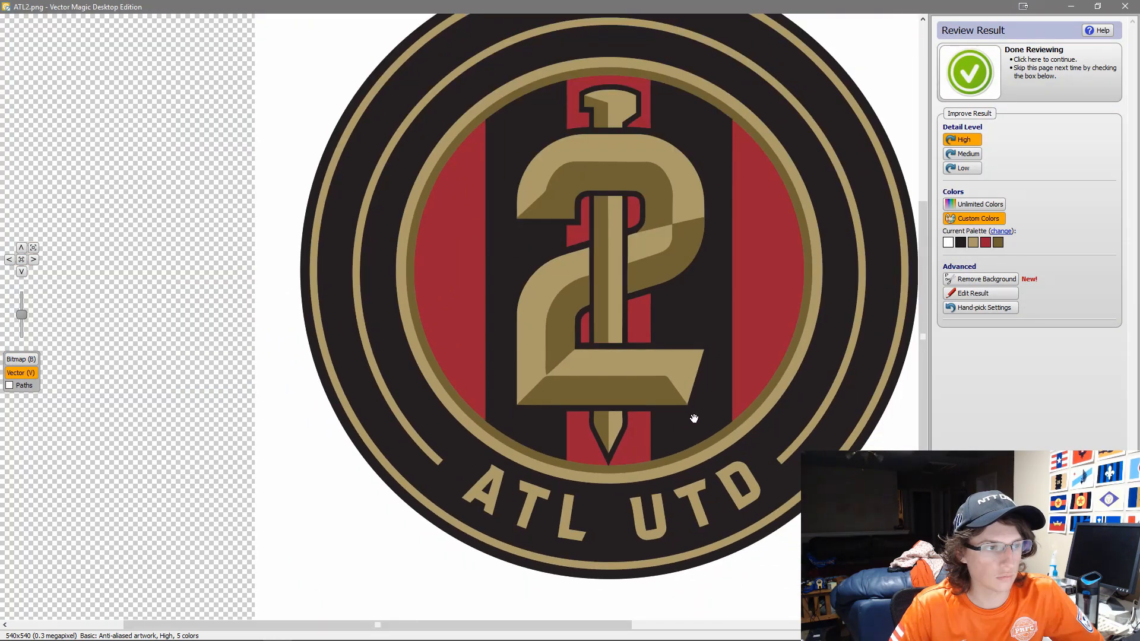
Accept the vectorized result and save it in the Source folder as ATL2 in Scalable Vector Graphics format
{"action": "left_click", "coordinate": [1031, 95]}
{"action": "left_click", "coordinate": [1040, 65]}
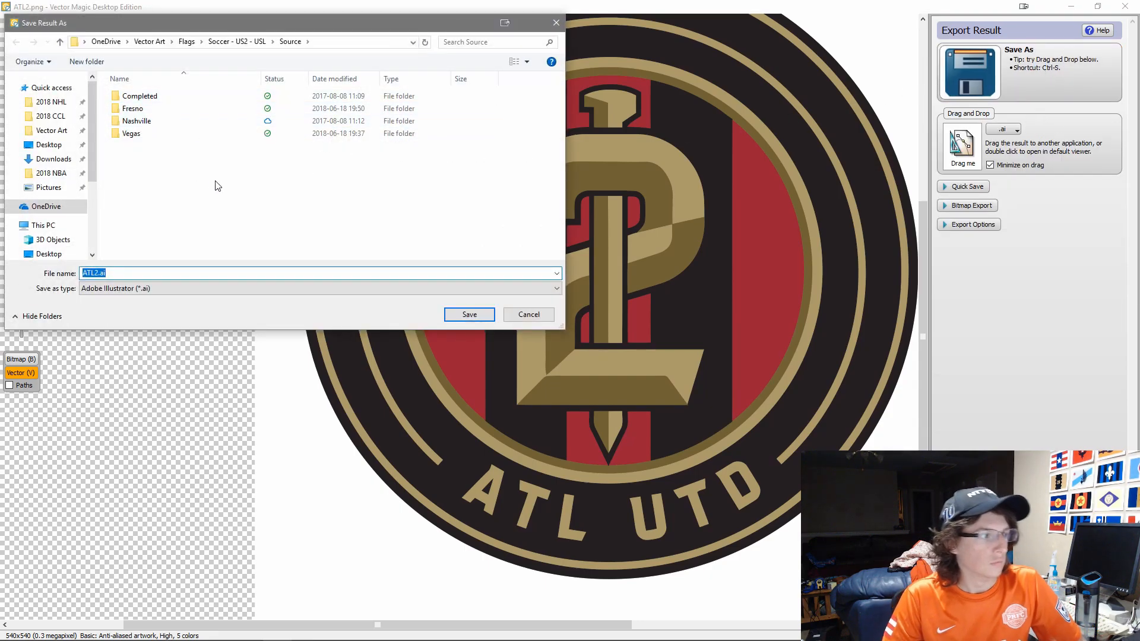
{"action": "left_click", "coordinate": [209, 288]}
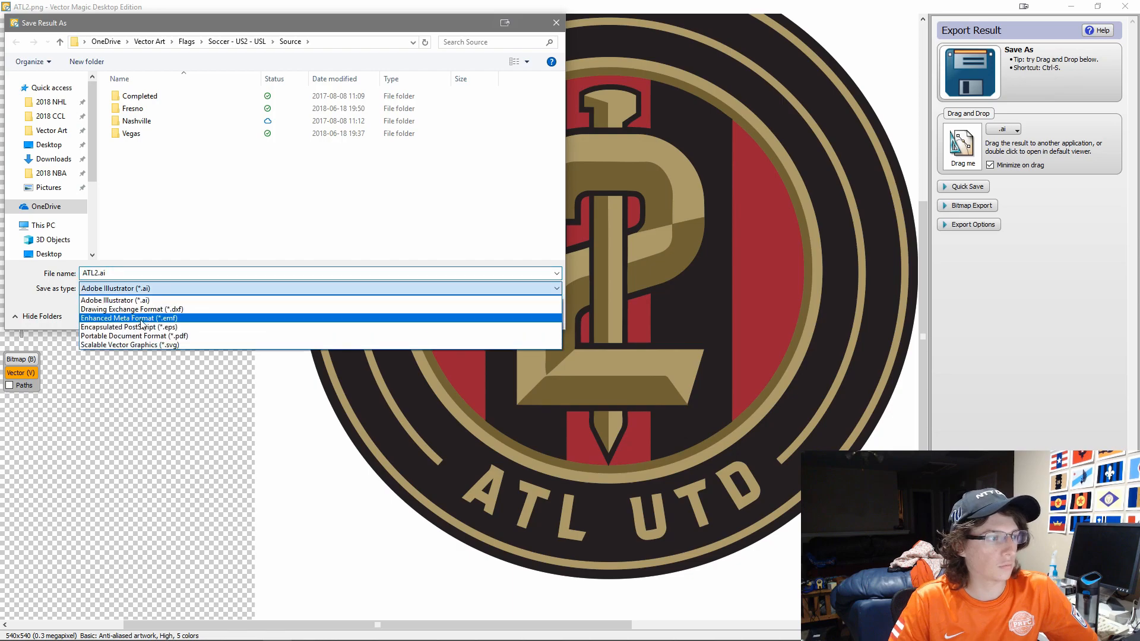
{"action": "left_click", "coordinate": [156, 345]}
{"action": "left_click", "coordinate": [468, 314]}
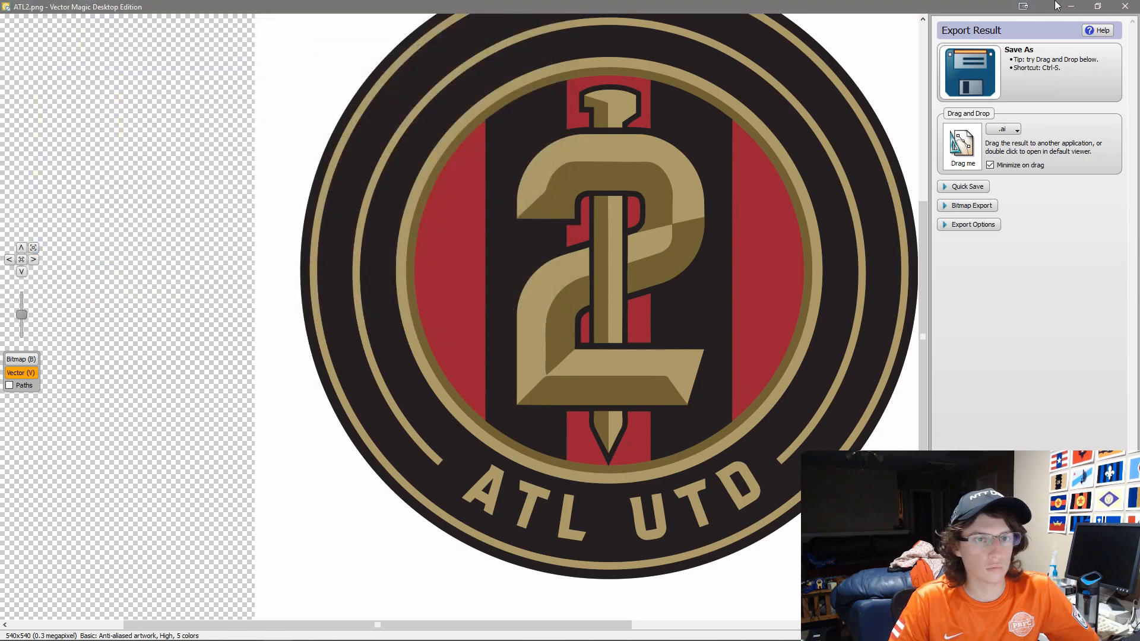
Switch to Inkscape, import ATL2.svg from the Source folder, and place it to the left of the existing crest
{"action": "key", "text": "alt+Tab"}
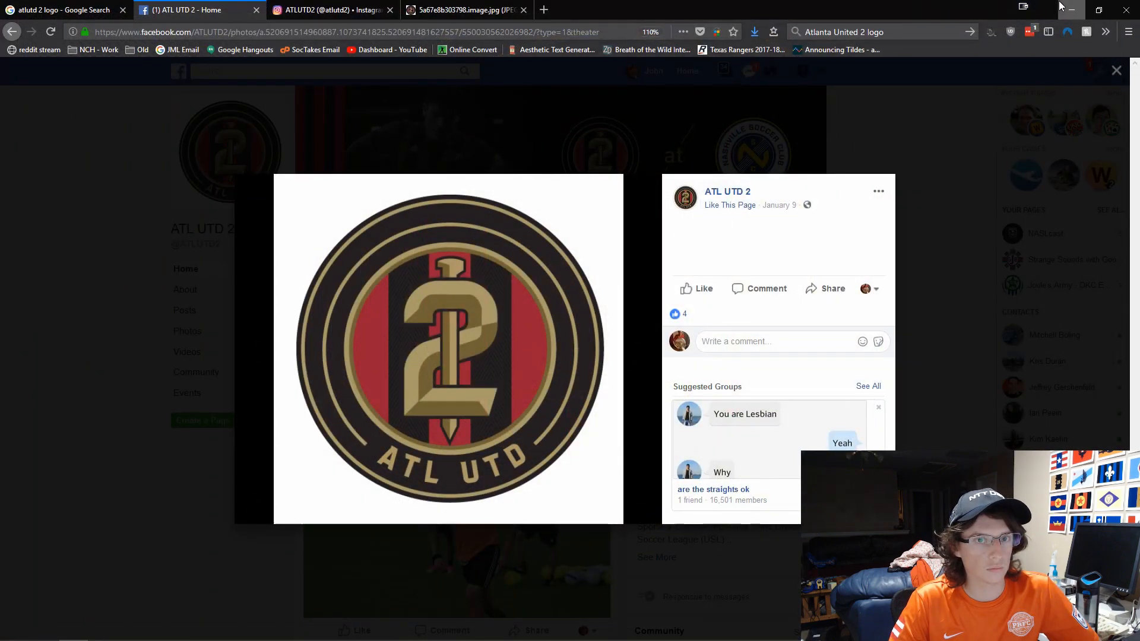
{"action": "key", "text": "alt+Tab"}
{"action": "key", "text": "ctrl+i"}
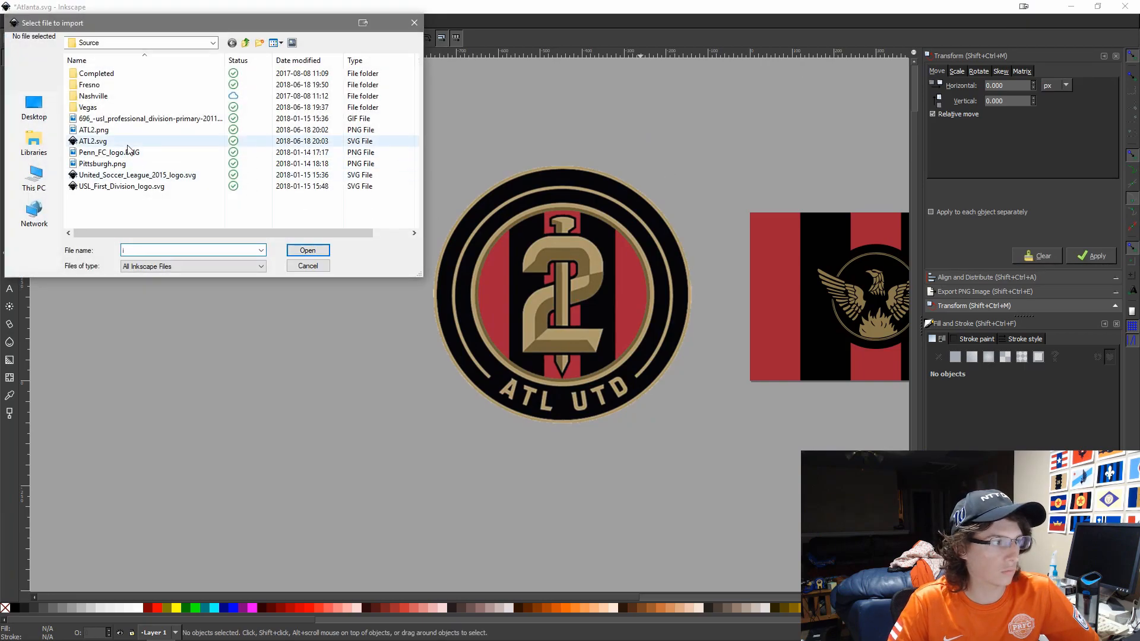
{"action": "double_click", "coordinate": [130, 142]}
{"action": "left_click_drag", "start_coordinate": [525, 341], "coordinate": [230, 349]}
Ungroup the imported crest through two levels and clear the selection
{"action": "key", "text": "ctrl+shift+g"}
{"action": "key", "text": "ctrl+shift+g"}
{"action": "left_click", "coordinate": [459, 503]}
{"action": "scroll", "coordinate": [219, 442], "scroll_direction": "up", "scroll_amount": 3}
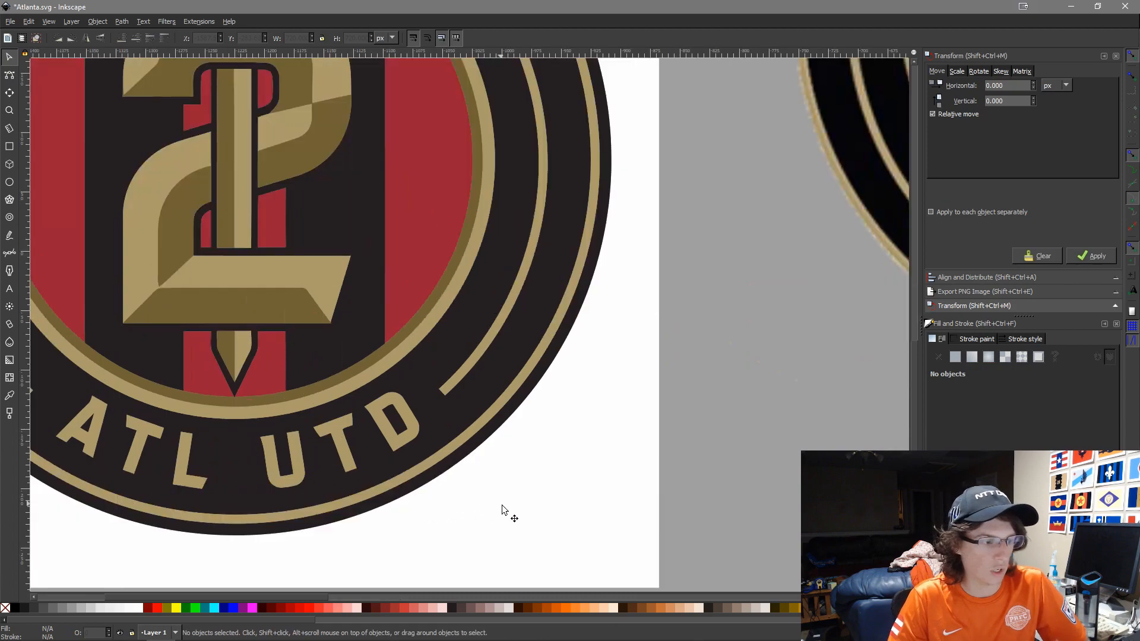
Delete the background and the outer black and gold rings from the imported crest
{"action": "scroll", "coordinate": [471, 384], "scroll_direction": "down", "scroll_amount": 4}
{"action": "left_click", "coordinate": [625, 238]}
{"action": "key", "text": "Delete"}
{"action": "left_click", "coordinate": [618, 236]}
{"action": "key", "text": "Delete"}
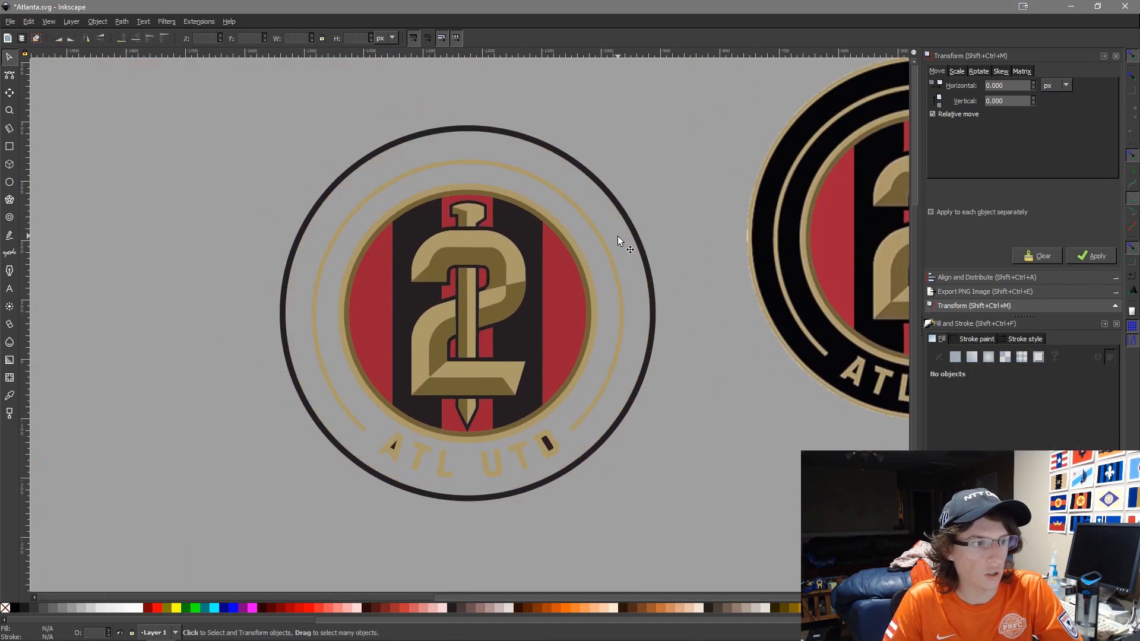
{"action": "left_click", "coordinate": [638, 235]}
{"action": "key", "text": "Delete"}
{"action": "left_click", "coordinate": [620, 267]}
{"action": "key", "text": "Delete"}
Delete the leftover ATL UTD lettering pieces and remaining ring fragments around the imported crest's inner circle
{"action": "left_click_drag", "start_coordinate": [613, 468], "coordinate": [327, 427]}
{"action": "left_click_drag", "start_coordinate": [698, 474], "coordinate": [605, 466]}
{"action": "key", "text": "Delete"}
{"action": "left_click", "coordinate": [407, 451]}
{"action": "key", "text": "Delete"}
{"action": "left_click", "coordinate": [351, 455]}
{"action": "key", "text": "Delete"}
{"action": "left_click_drag", "start_coordinate": [559, 434], "coordinate": [485, 452]}
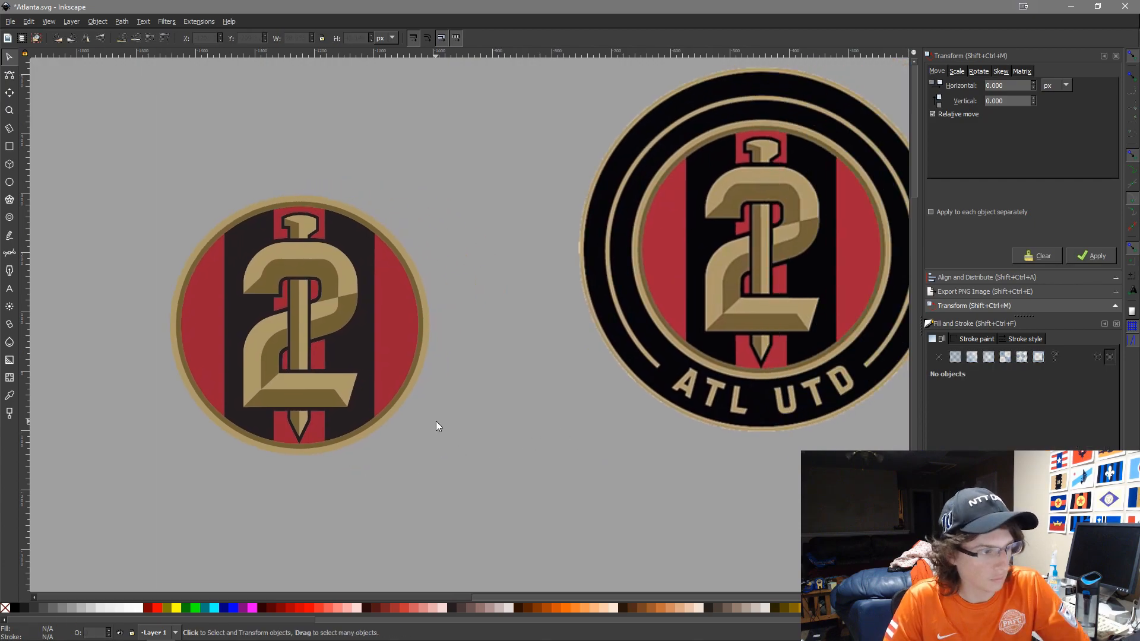
Try to pull the light-gold piece of the spike's head out of the imported crest, and undo the move
{"action": "scroll", "coordinate": [329, 265], "scroll_direction": "up", "scroll_amount": 2}
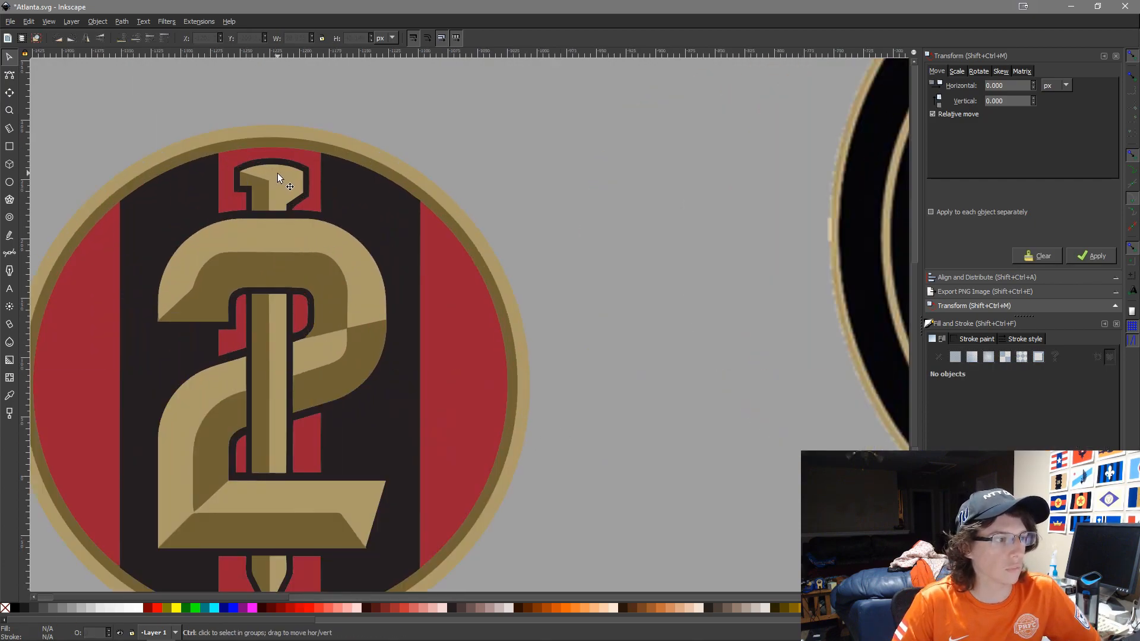
{"action": "scroll", "coordinate": [277, 173], "scroll_direction": "up", "scroll_amount": 3}
{"action": "left_click", "coordinate": [273, 287], "text": "ctrl"}
{"action": "scroll", "coordinate": [274, 287], "scroll_direction": "down", "scroll_amount": 3}
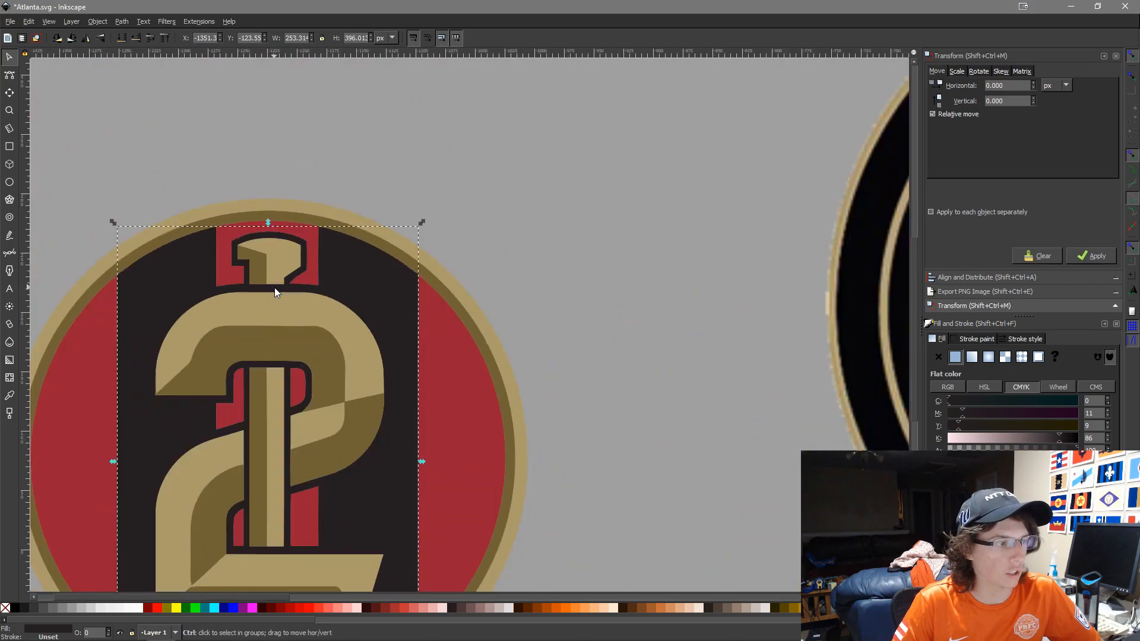
{"action": "left_click_drag", "start_coordinate": [273, 288], "coordinate": [663, 273]}
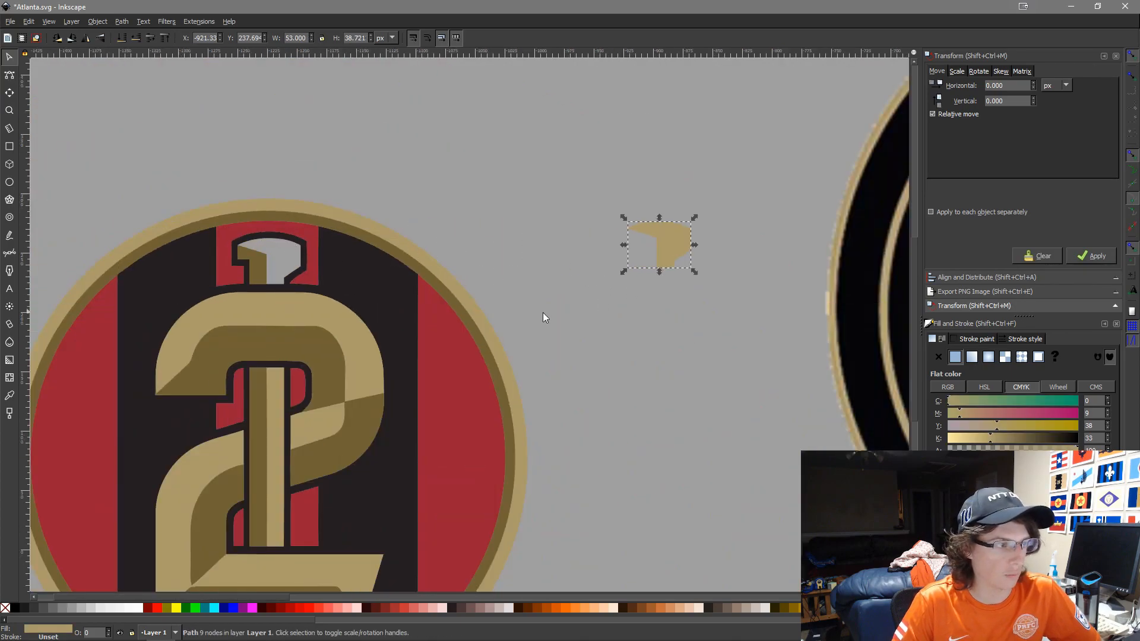
{"action": "key", "text": "ctrl+z"}
{"action": "left_click", "coordinate": [390, 317]}
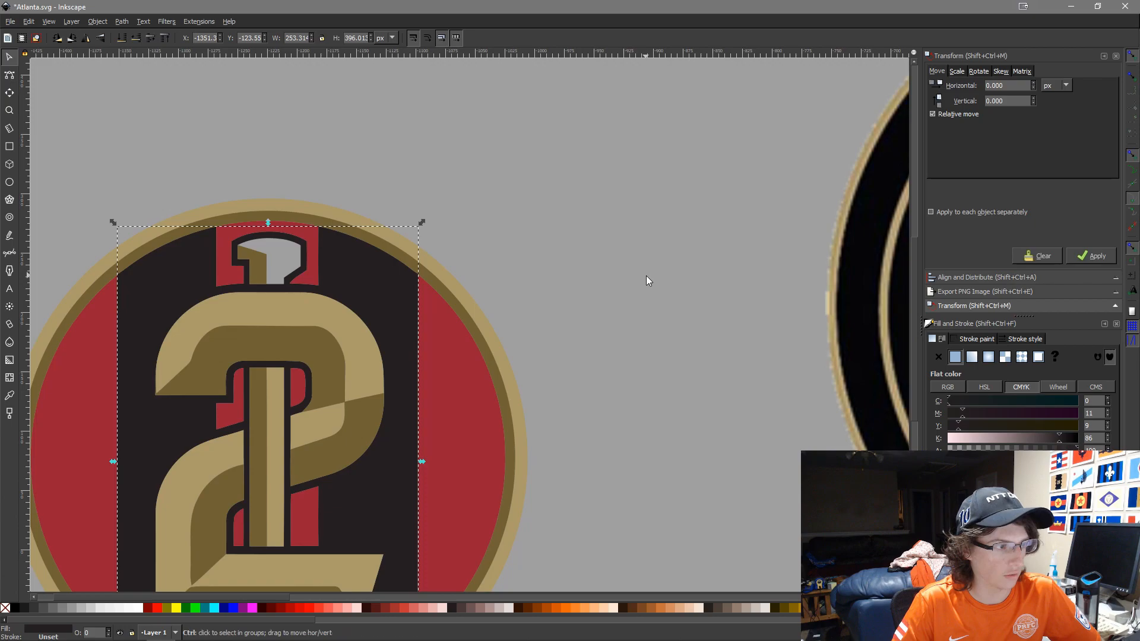
{"action": "left_click", "coordinate": [647, 274]}
{"action": "scroll", "coordinate": [425, 286], "scroll_direction": "down", "scroll_amount": 3}
Delete the black backing, the red side sections and both gold circle rings behind the imported numeral 2
{"action": "left_click", "coordinate": [386, 299]}
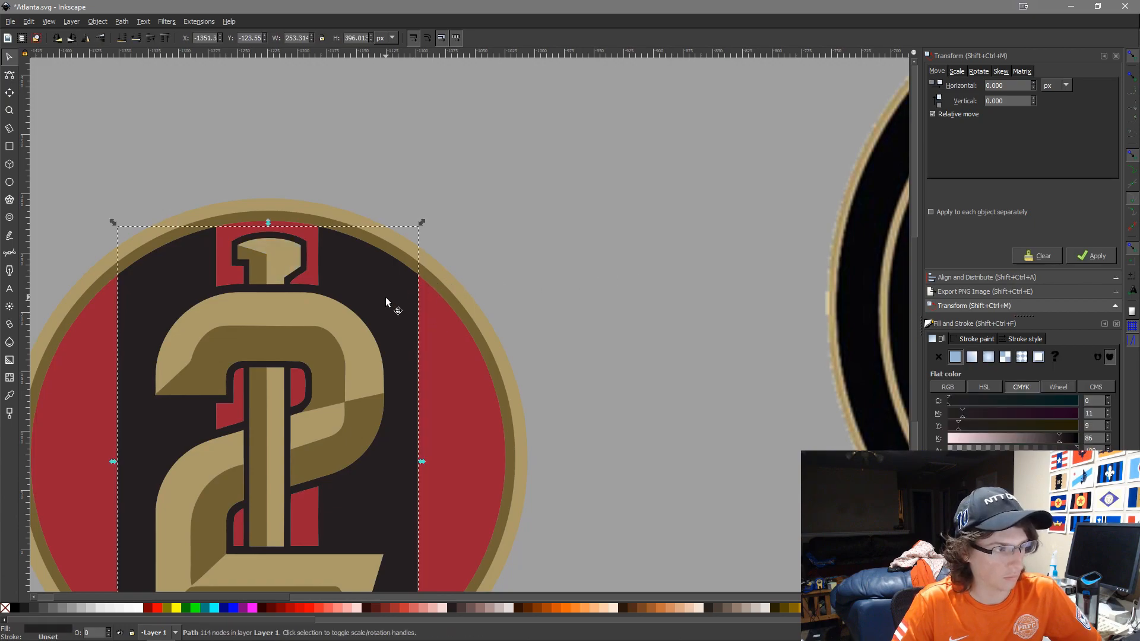
{"action": "key", "text": "Delete"}
{"action": "left_click", "coordinate": [400, 340]}
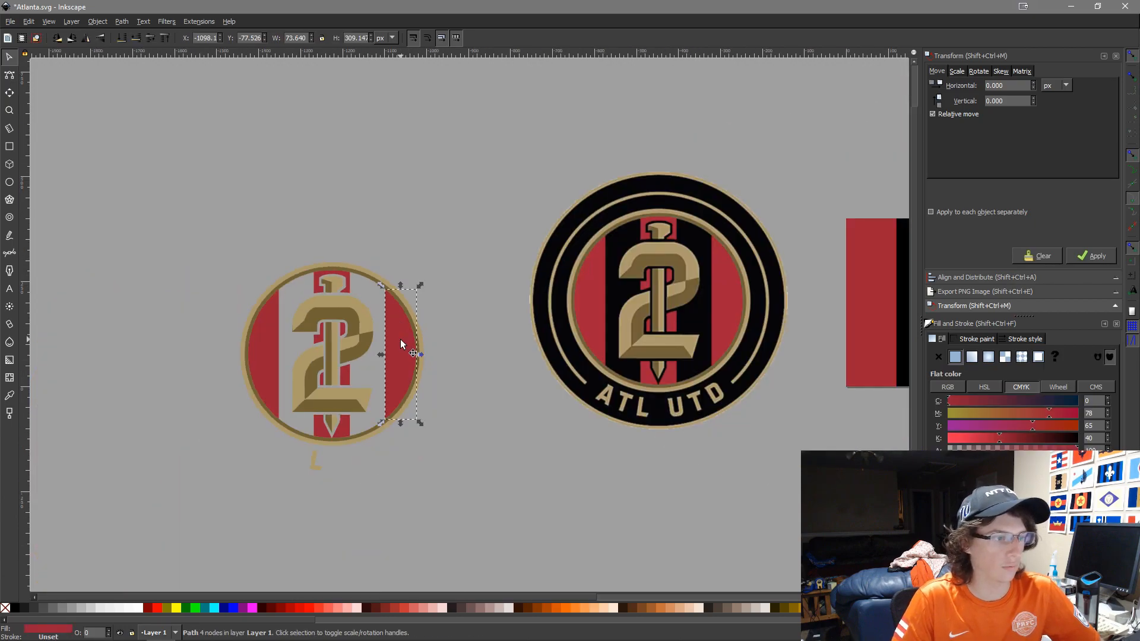
{"action": "key", "text": "Delete"}
{"action": "left_click", "coordinate": [414, 397]}
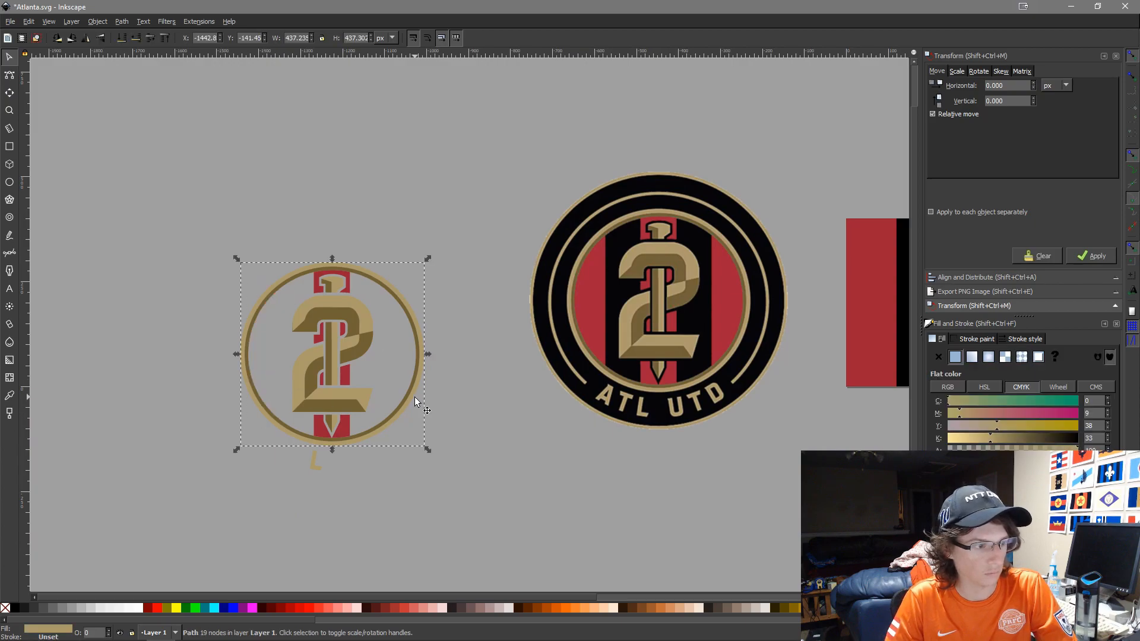
{"action": "key", "text": "Delete"}
{"action": "left_click", "coordinate": [413, 394]}
{"action": "key", "text": "Delete"}
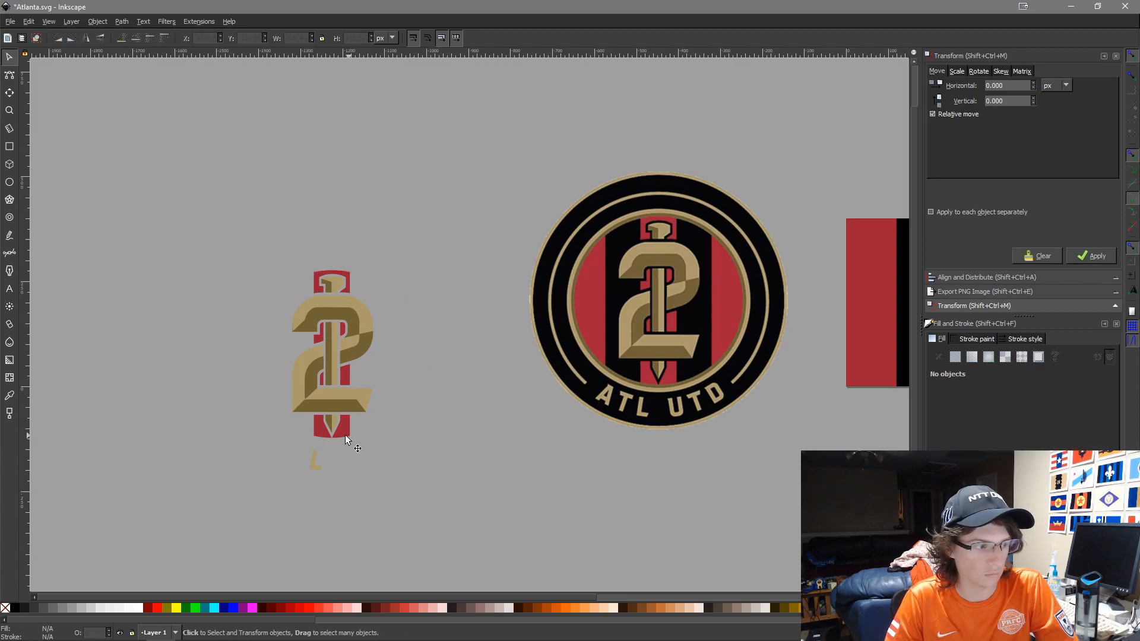
Delete the stray letter L and the remaining red stripe pieces around the numeral 2 and its spike
{"action": "scroll", "coordinate": [316, 466], "scroll_direction": "up", "scroll_amount": 3}
{"action": "left_click_drag", "start_coordinate": [454, 472], "coordinate": [307, 371]}
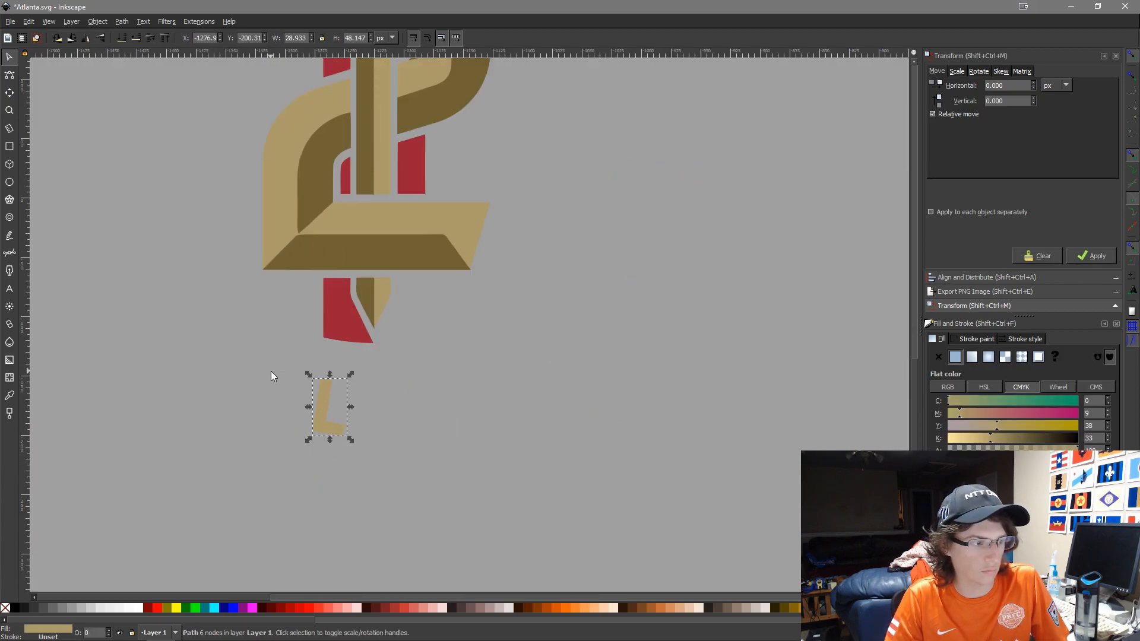
{"action": "key", "text": "Delete"}
{"action": "scroll", "coordinate": [369, 380], "scroll_direction": "up", "scroll_amount": 3}
{"action": "left_click", "coordinate": [354, 393]}
{"action": "key", "text": "Delete"}
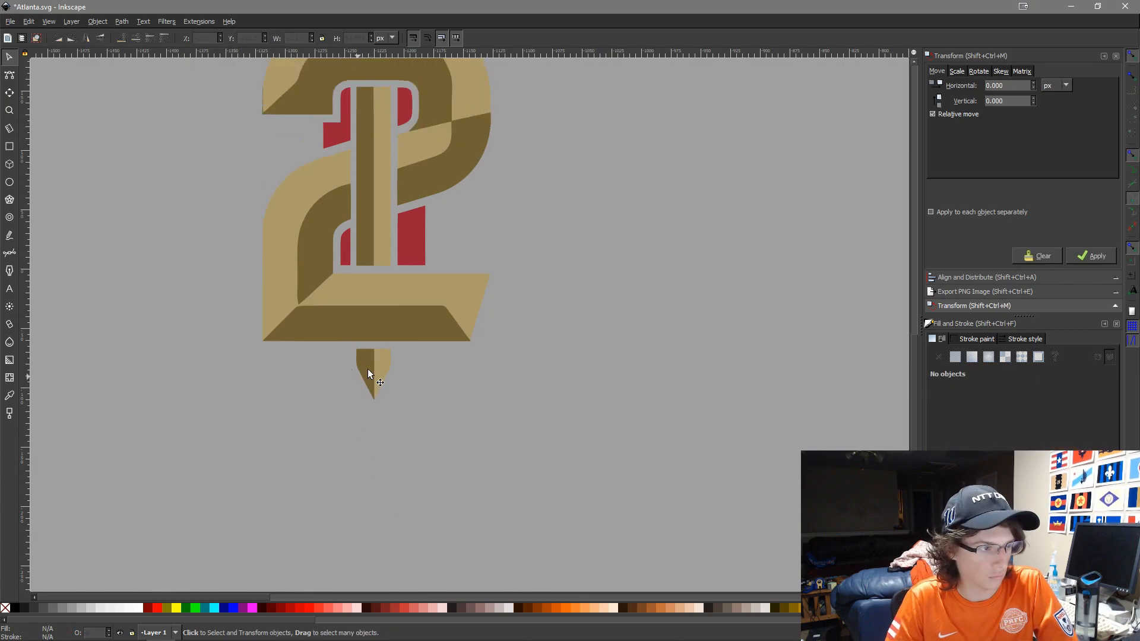
{"action": "left_click", "coordinate": [423, 230]}
{"action": "key", "text": "Delete"}
{"action": "scroll", "coordinate": [408, 271], "scroll_direction": "up", "scroll_amount": 8}
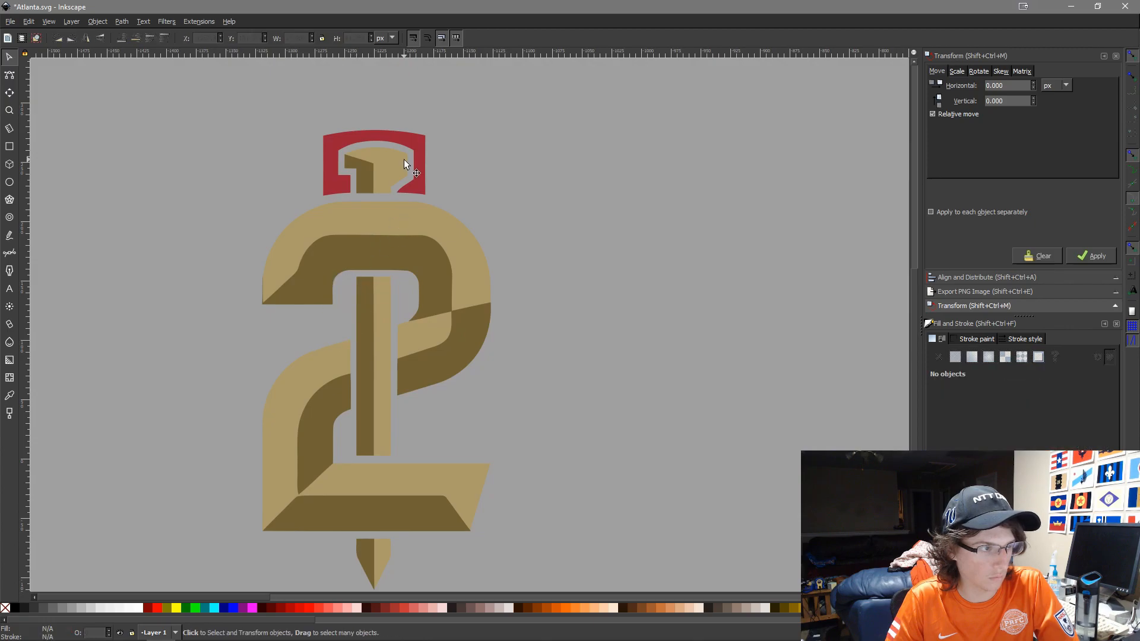
{"action": "left_click", "coordinate": [419, 150]}
{"action": "key", "text": "Delete"}
Select all remaining pieces of the spiked numeral 2 and group them
{"action": "scroll", "coordinate": [593, 383], "scroll_direction": "down", "scroll_amount": 3}
{"action": "left_click_drag", "start_coordinate": [573, 407], "coordinate": [440, 351]}
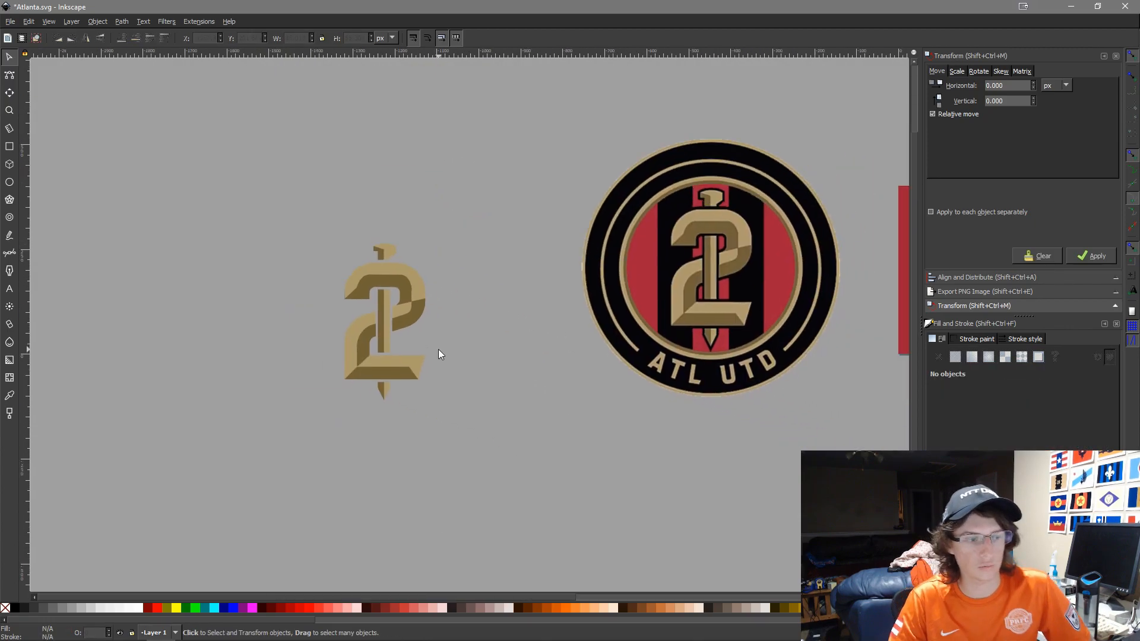
{"action": "scroll", "coordinate": [554, 451], "scroll_direction": "down", "scroll_amount": 3}
{"action": "scroll", "coordinate": [441, 430], "scroll_direction": "up", "scroll_amount": 6}
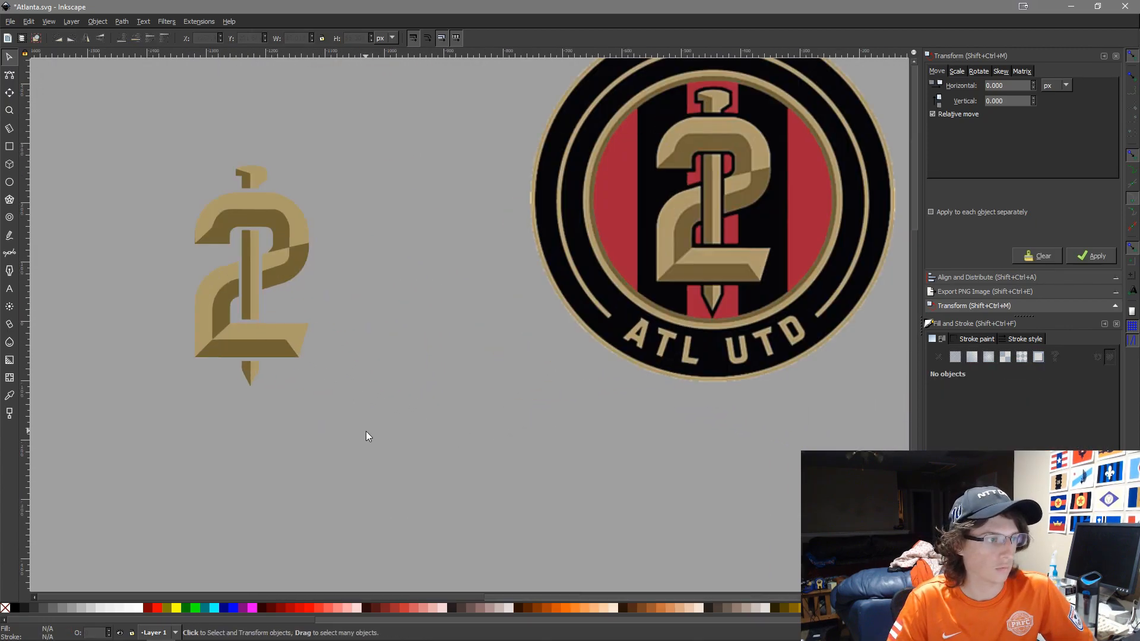
{"action": "left_click_drag", "start_coordinate": [366, 431], "coordinate": [165, 137]}
{"action": "key", "text": "ctrl+g"}
Move the grouped numeral 2 to the empty canvas just right of the flag
{"action": "scroll", "coordinate": [309, 237], "scroll_direction": "down", "scroll_amount": 3}
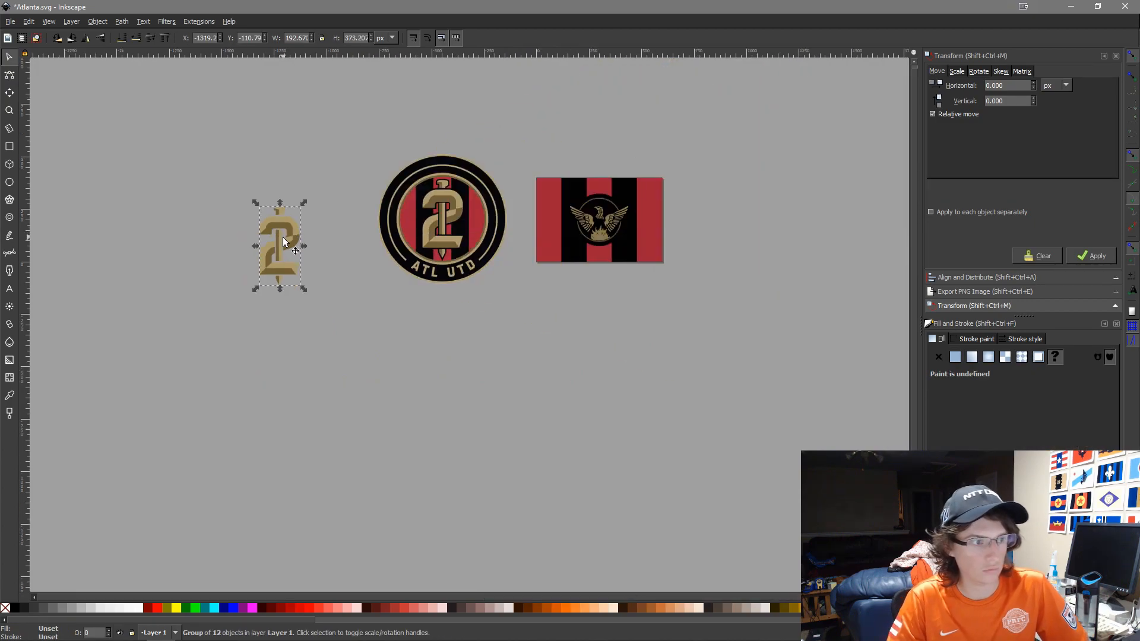
{"action": "left_click_drag", "start_coordinate": [320, 255], "coordinate": [620, 340]}
{"action": "left_click", "coordinate": [620, 340]}
{"action": "scroll", "coordinate": [624, 301], "scroll_direction": "up", "scroll_amount": 2}
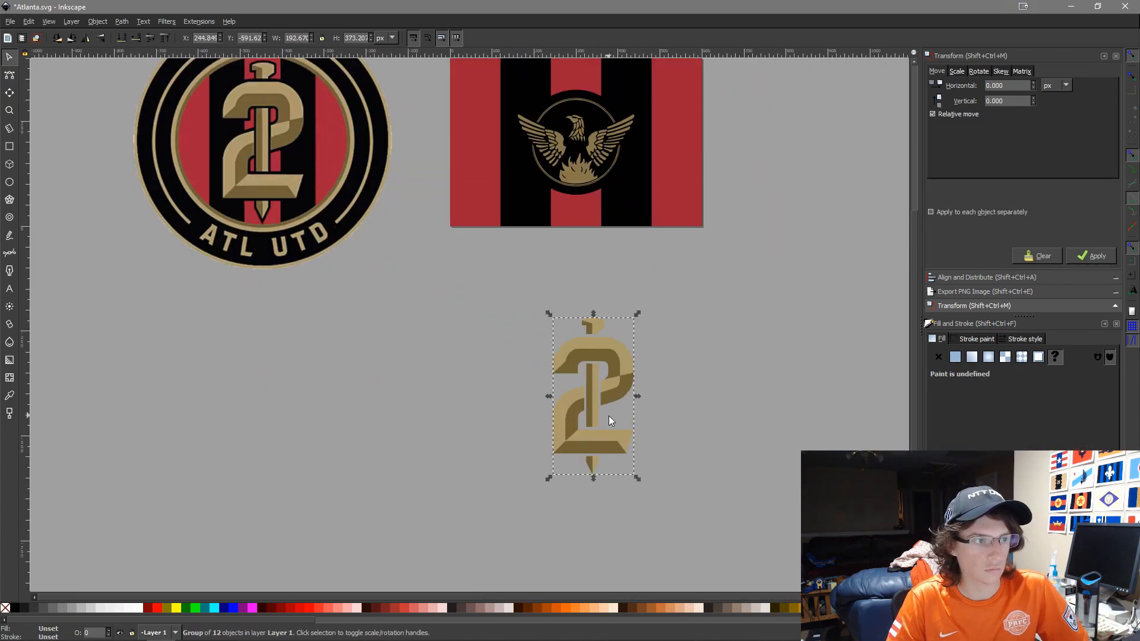
{"action": "left_click", "coordinate": [736, 267]}
{"action": "left_click_drag", "start_coordinate": [559, 403], "coordinate": [764, 198]}
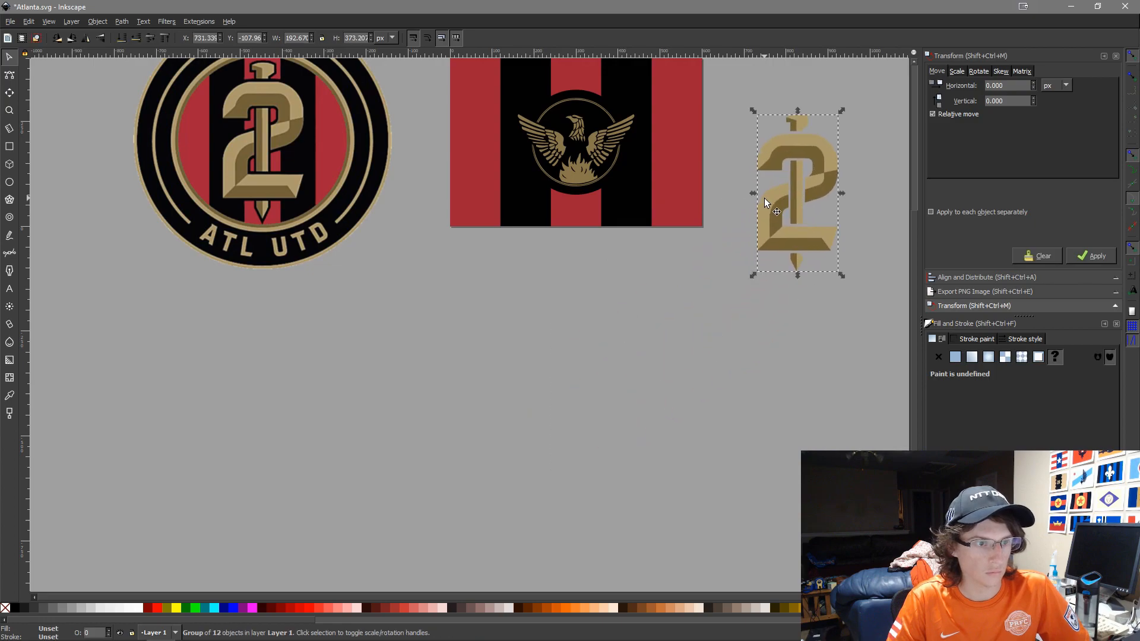
Recolour the whole numeral 2 with the gold sampled from the flames in the flag's phoenix emblem
{"action": "scroll", "coordinate": [764, 198], "scroll_direction": "up", "scroll_amount": 6}
{"action": "key", "text": "d"}
{"action": "scroll", "coordinate": [673, 283], "scroll_direction": "up", "scroll_amount": 4}
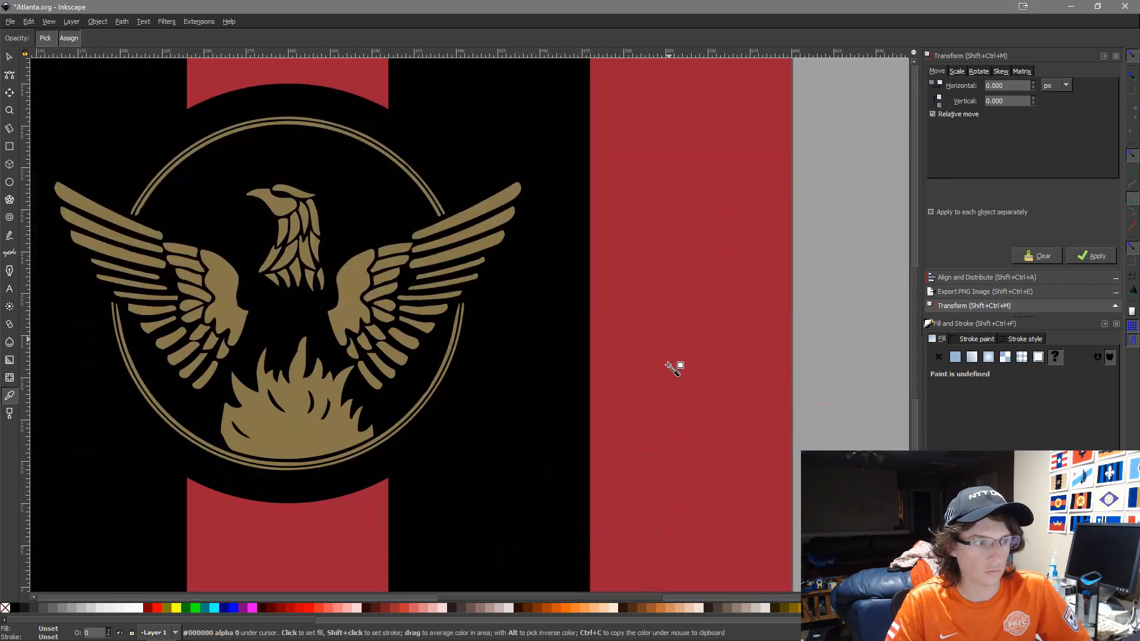
{"action": "left_click", "coordinate": [284, 441]}
{"action": "scroll", "coordinate": [400, 422], "scroll_direction": "down", "scroll_amount": 4}
{"action": "key", "text": "s"}
{"action": "scroll", "coordinate": [562, 496], "scroll_direction": "up", "scroll_amount": 2}
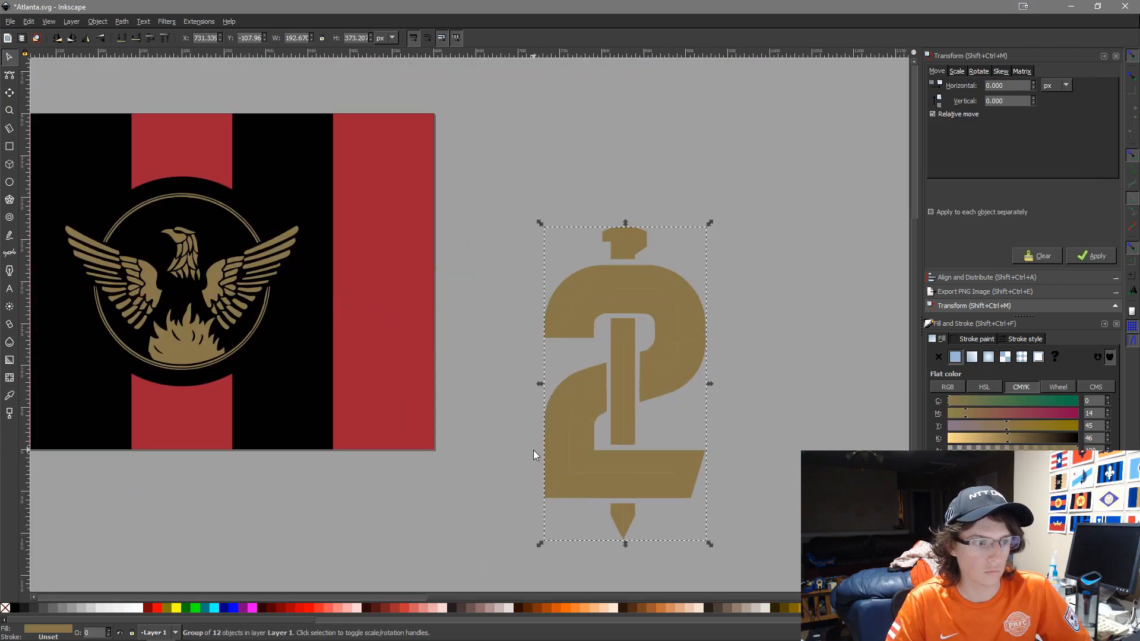
Ungroup the recoloured numeral 2, unite all its pieces into one path with Union, and inspect the merged shape
{"action": "left_click", "coordinate": [121, 21]}
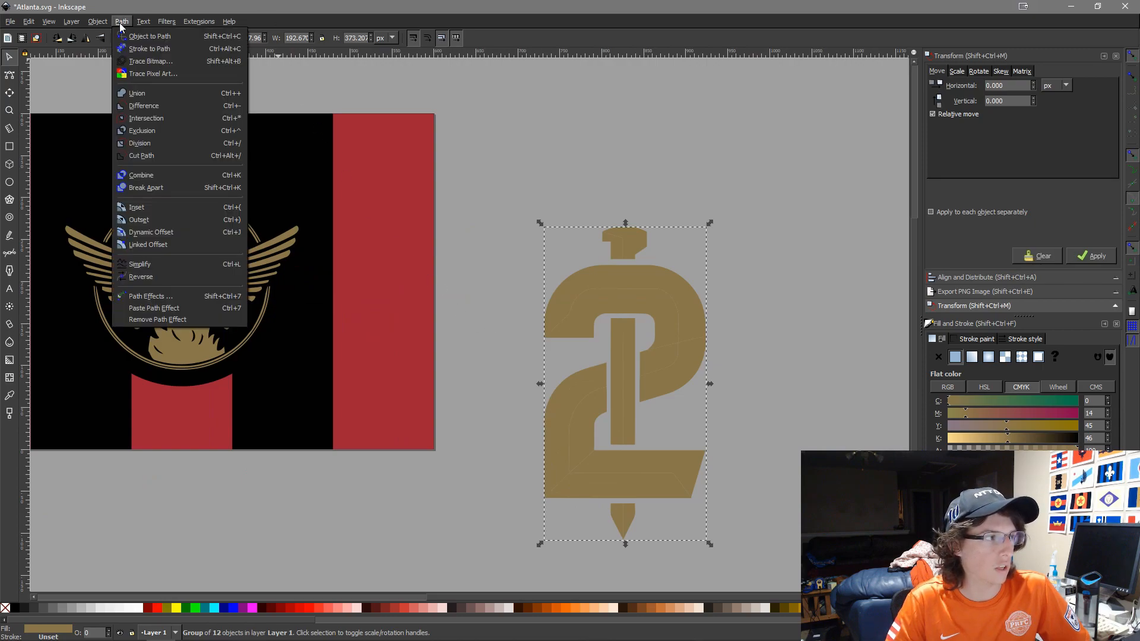
{"action": "left_click", "coordinate": [127, 92]}
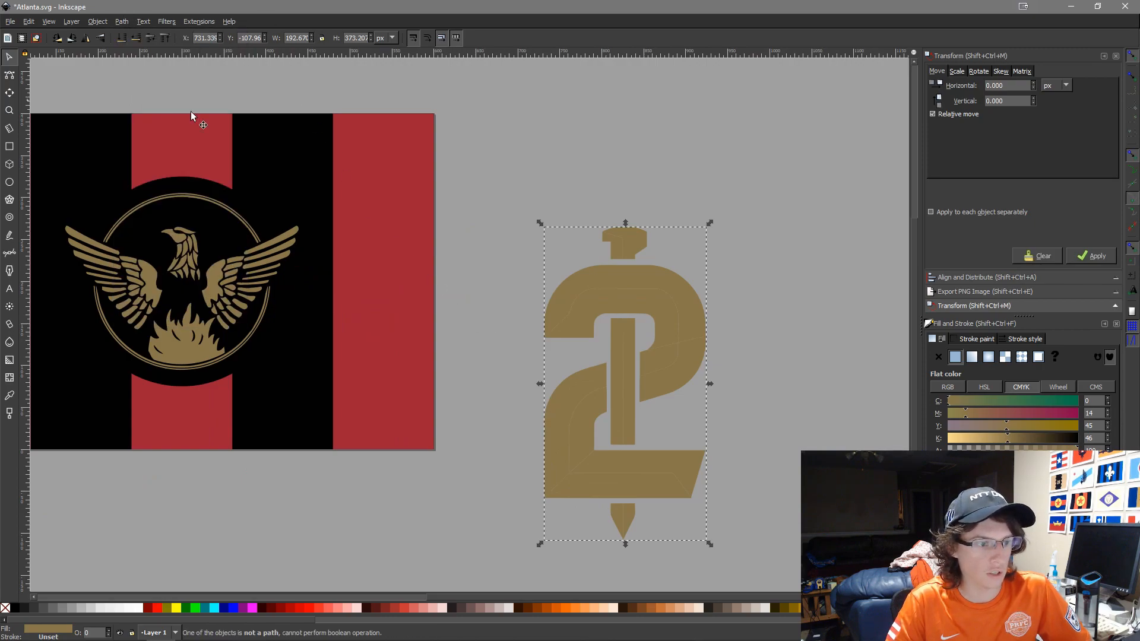
{"action": "key", "text": "ctrl+shift+g"}
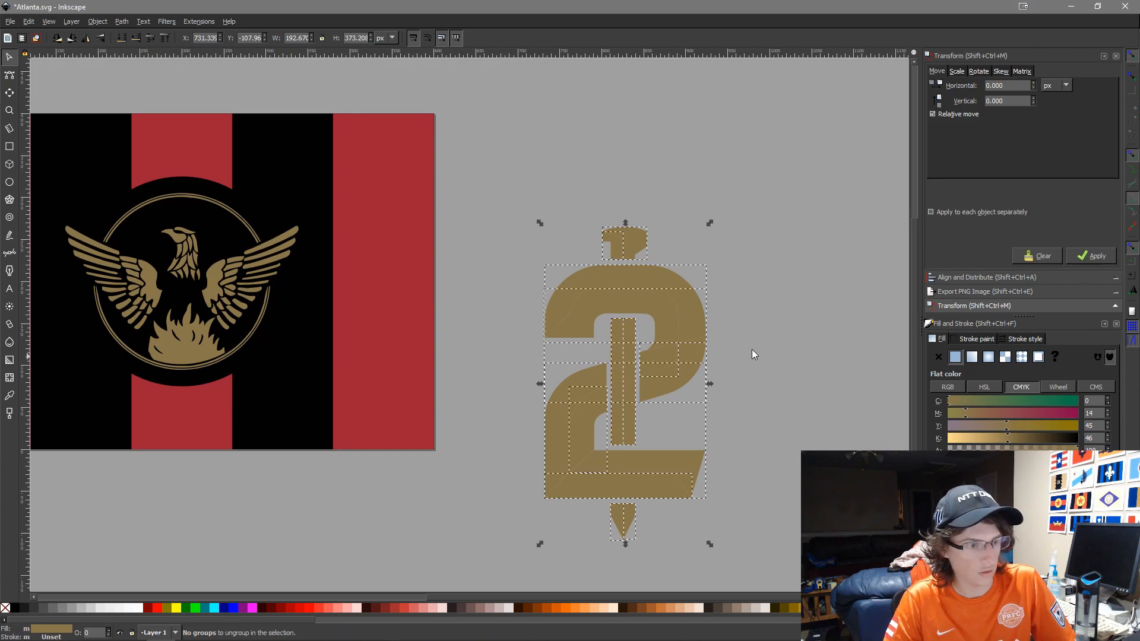
{"action": "left_click", "coordinate": [120, 21]}
{"action": "left_click", "coordinate": [127, 92]}
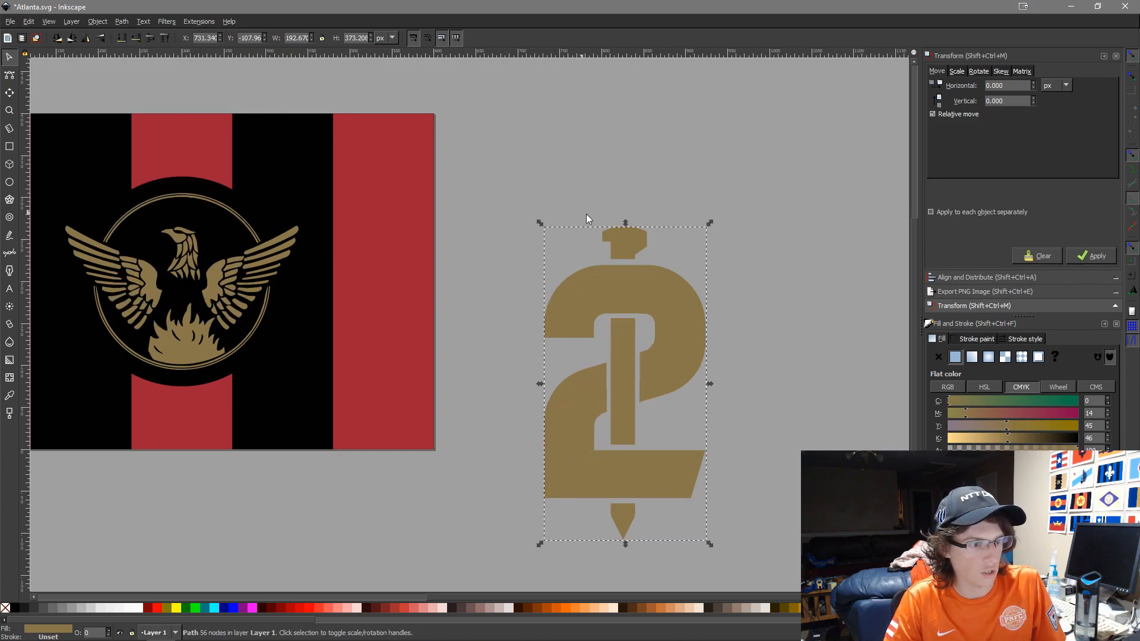
{"action": "scroll", "coordinate": [794, 483], "scroll_direction": "up", "scroll_amount": 2}
{"action": "scroll", "coordinate": [408, 445], "scroll_direction": "up", "scroll_amount": 2}
{"action": "scroll", "coordinate": [405, 445], "scroll_direction": "down", "scroll_amount": 4}
{"action": "scroll", "coordinate": [404, 443], "scroll_direction": "down", "scroll_amount": 1}
Try to ungroup the united numeral 2, then undo back to the grouped two-tone version
{"action": "left_click_drag", "start_coordinate": [405, 444], "coordinate": [700, 443]}
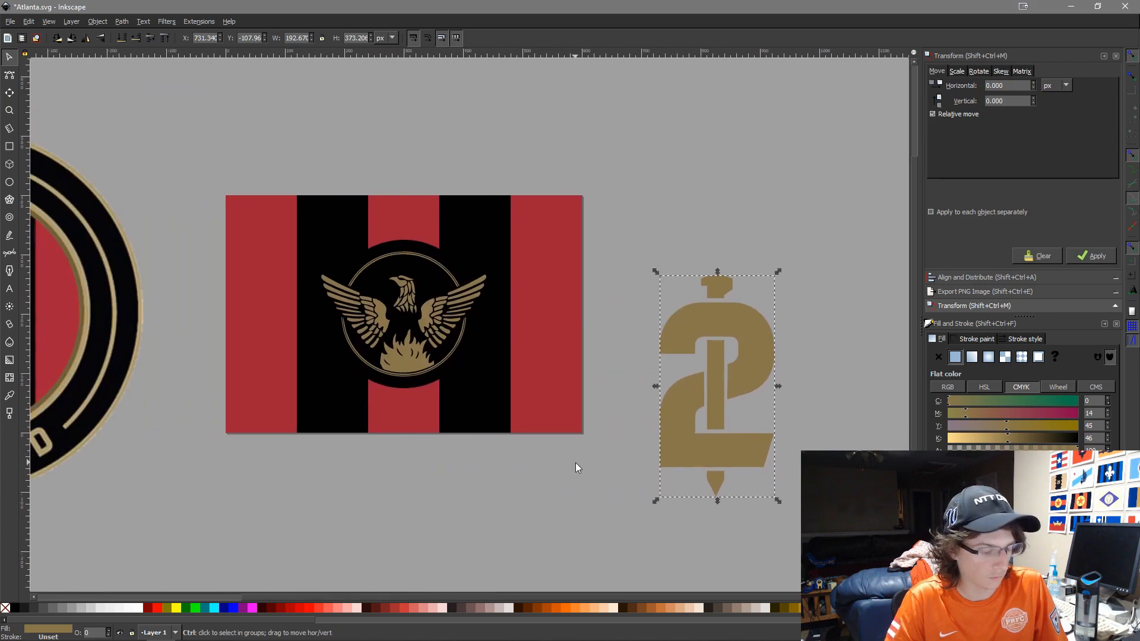
{"action": "key", "text": "ctrl+shift+g"}
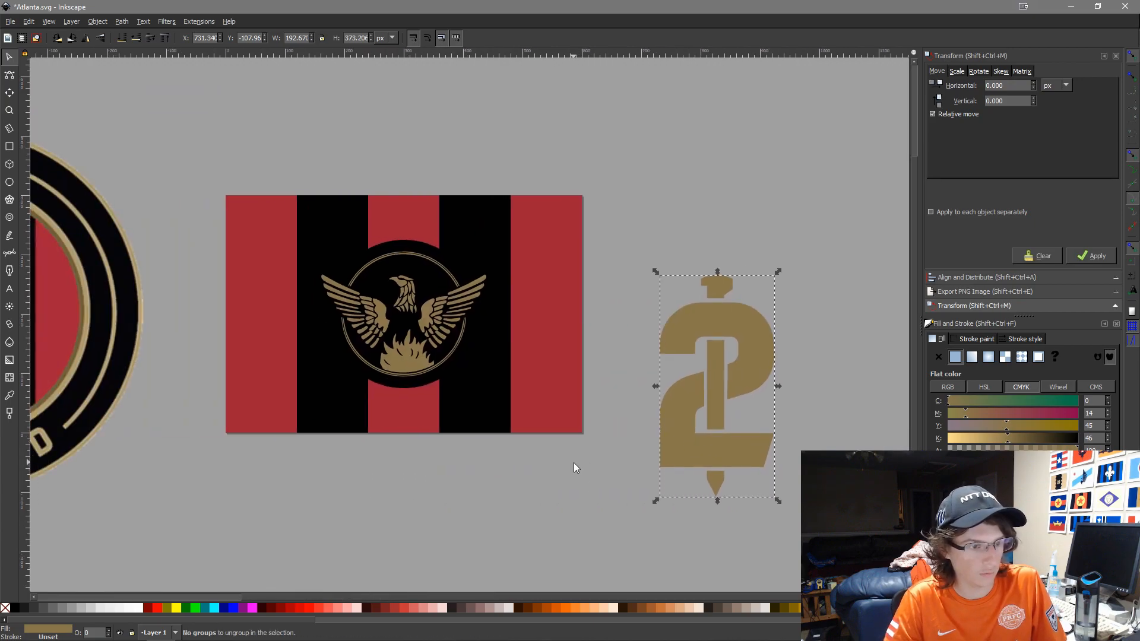
{"action": "left_click", "coordinate": [608, 477]}
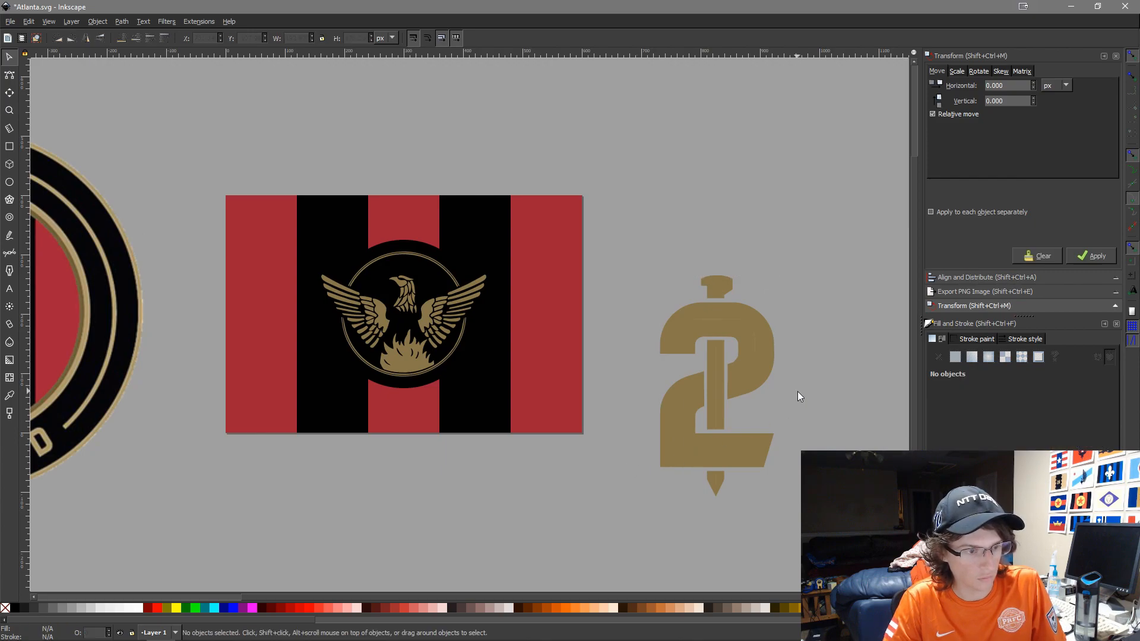
{"action": "key", "text": "ctrl+z"}
{"action": "scroll", "coordinate": [797, 392], "scroll_direction": "up", "scroll_amount": 3}
Select only the light-gold pieces inside the grouped numeral 2 and start sampling a fill colour for them
{"action": "left_click", "coordinate": [701, 229]}
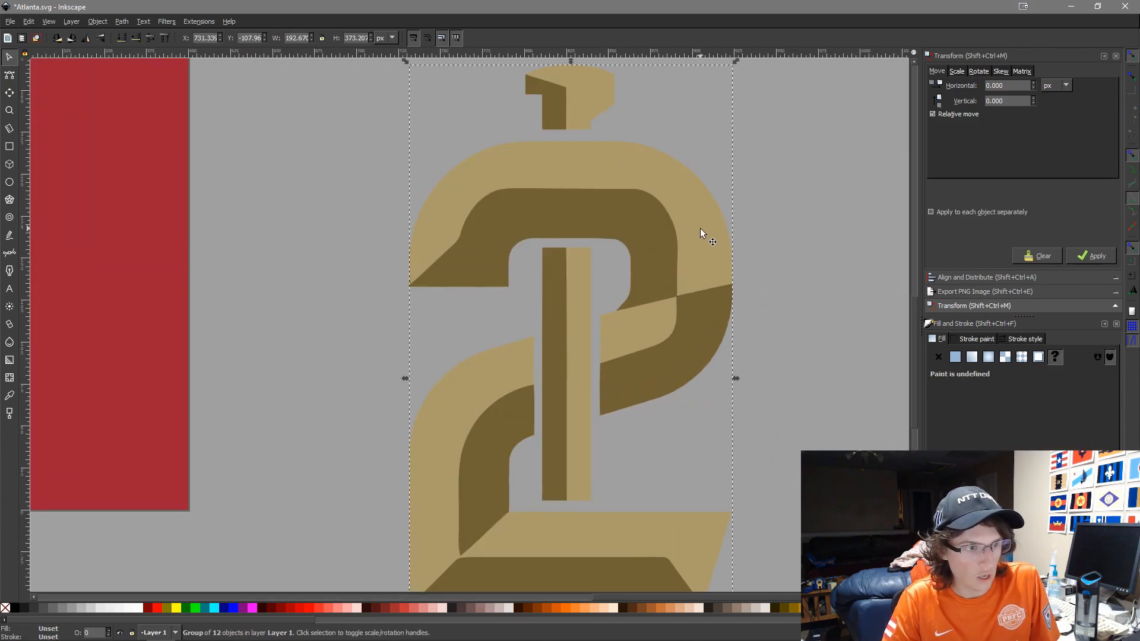
{"action": "left_click", "coordinate": [700, 228], "text": "ctrl"}
{"action": "left_click", "coordinate": [594, 78], "text": "ctrl+shift"}
{"action": "left_click", "coordinate": [486, 363], "text": "ctrl+shift"}
{"action": "left_click", "coordinate": [635, 322], "text": "ctrl+shift"}
{"action": "left_click", "coordinate": [577, 328], "text": "ctrl+shift"}
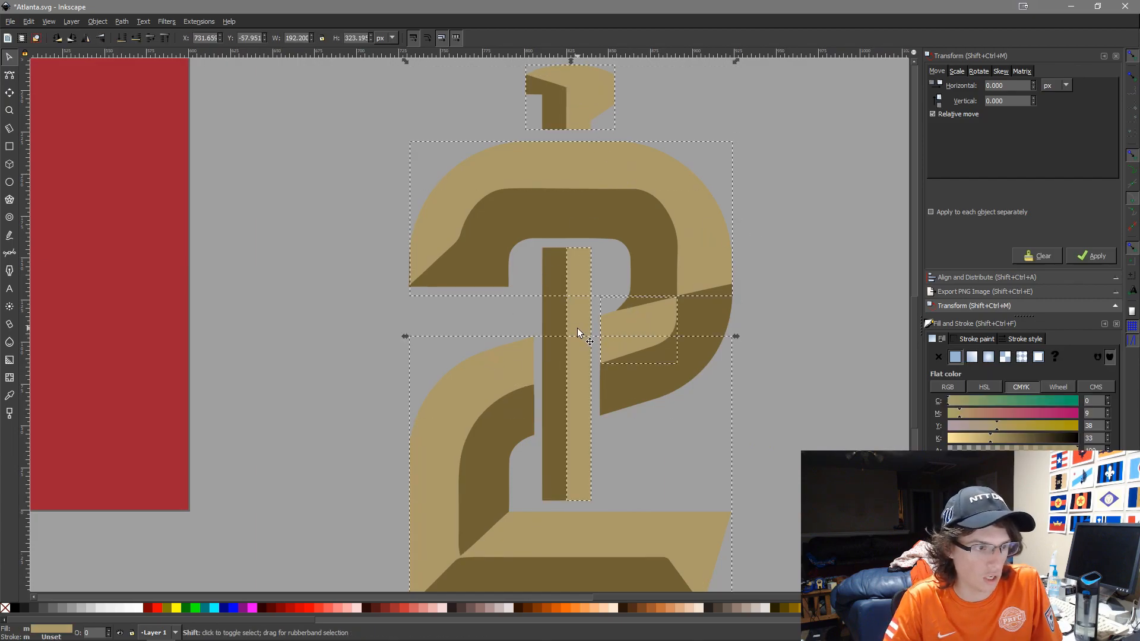
{"action": "scroll", "coordinate": [606, 357], "scroll_direction": "down", "scroll_amount": 3}
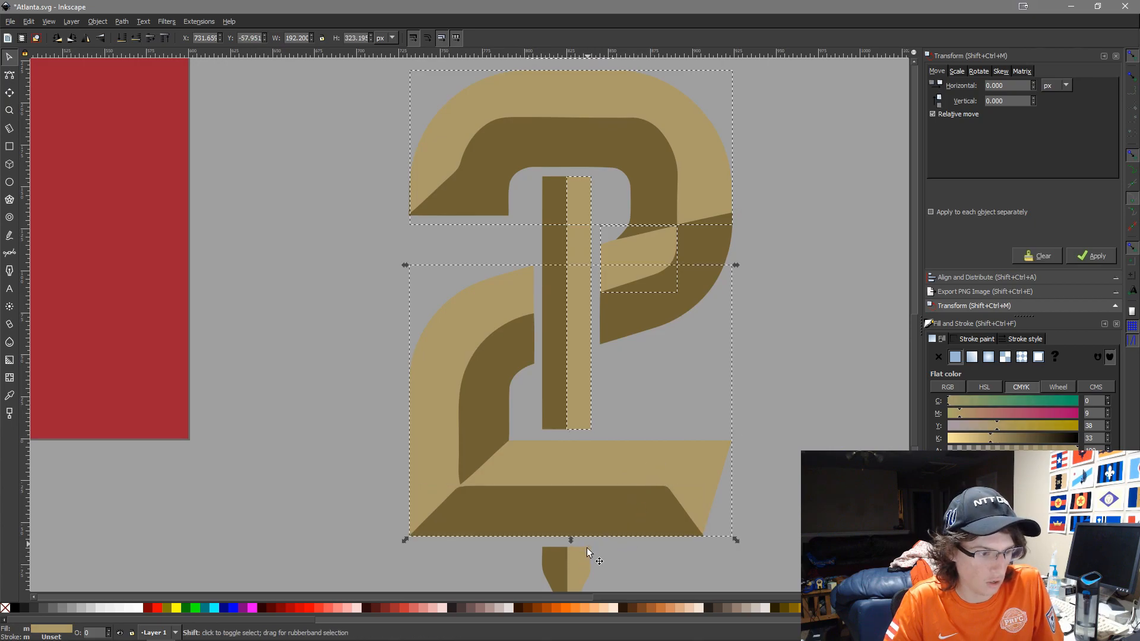
{"action": "scroll", "coordinate": [590, 564], "scroll_direction": "down", "scroll_amount": 3}
{"action": "key", "text": "d"}
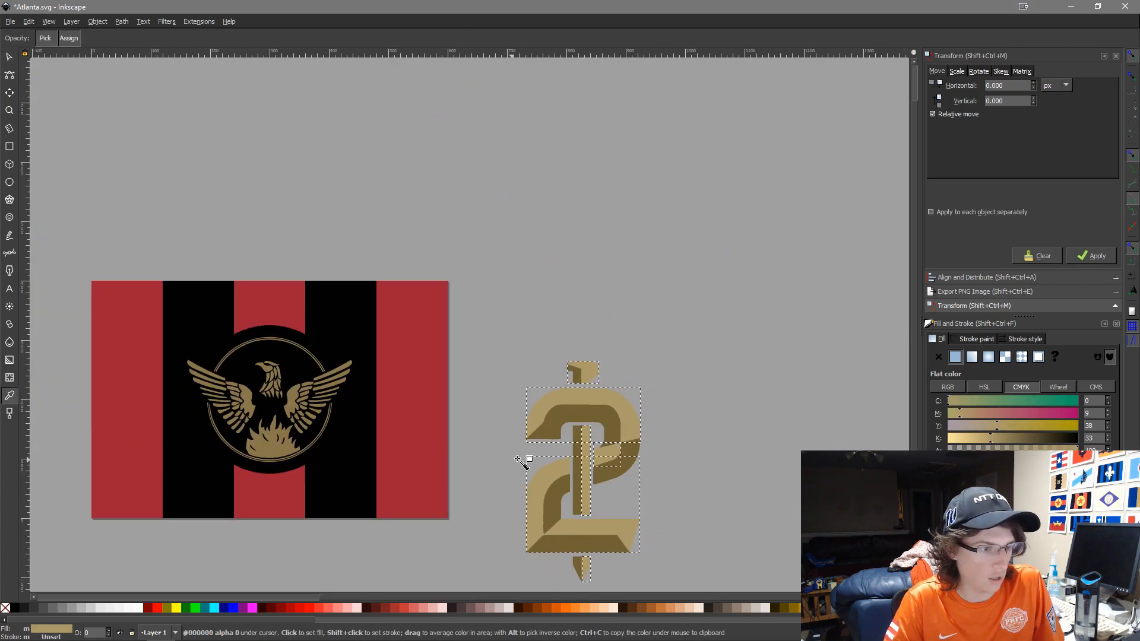
{"action": "key", "text": "s"}
{"action": "scroll", "coordinate": [288, 410], "scroll_direction": "down", "scroll_amount": 2}
{"action": "scroll", "coordinate": [587, 393], "scroll_direction": "up", "scroll_amount": 3}
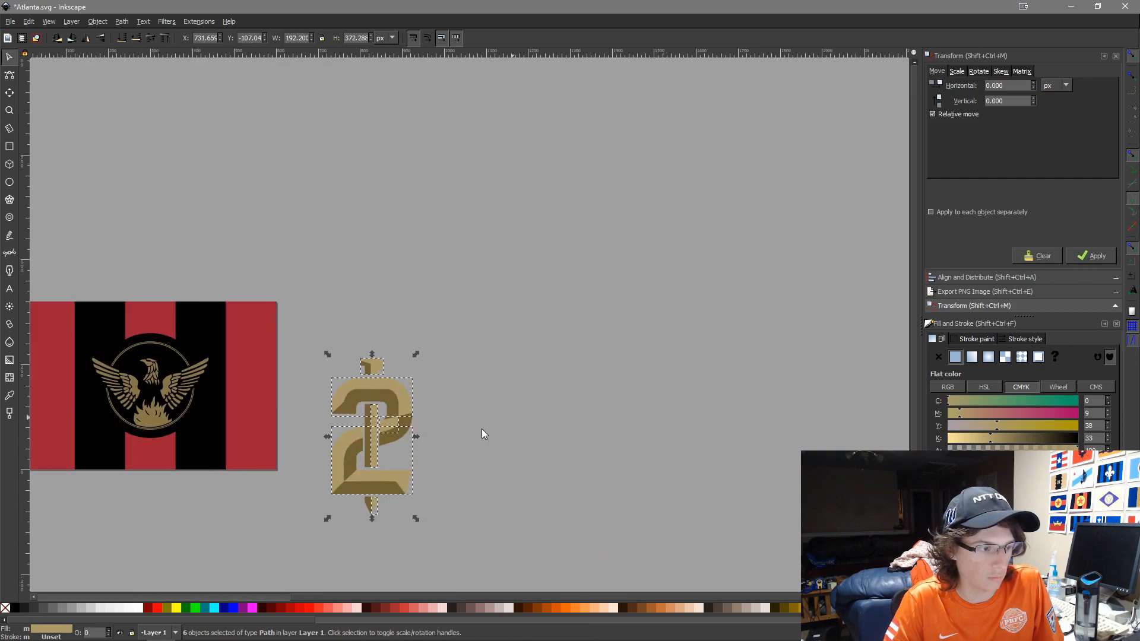
Select every piece of the two-tone numeral 2 and merge them into a single light-gold path with Union
{"action": "left_click", "coordinate": [446, 460]}
{"action": "scroll", "coordinate": [416, 557], "scroll_direction": "down", "scroll_amount": 2}
{"action": "left_click_drag", "start_coordinate": [592, 532], "coordinate": [227, 120]}
{"action": "left_click", "coordinate": [121, 22]}
{"action": "left_click", "coordinate": [137, 92]}
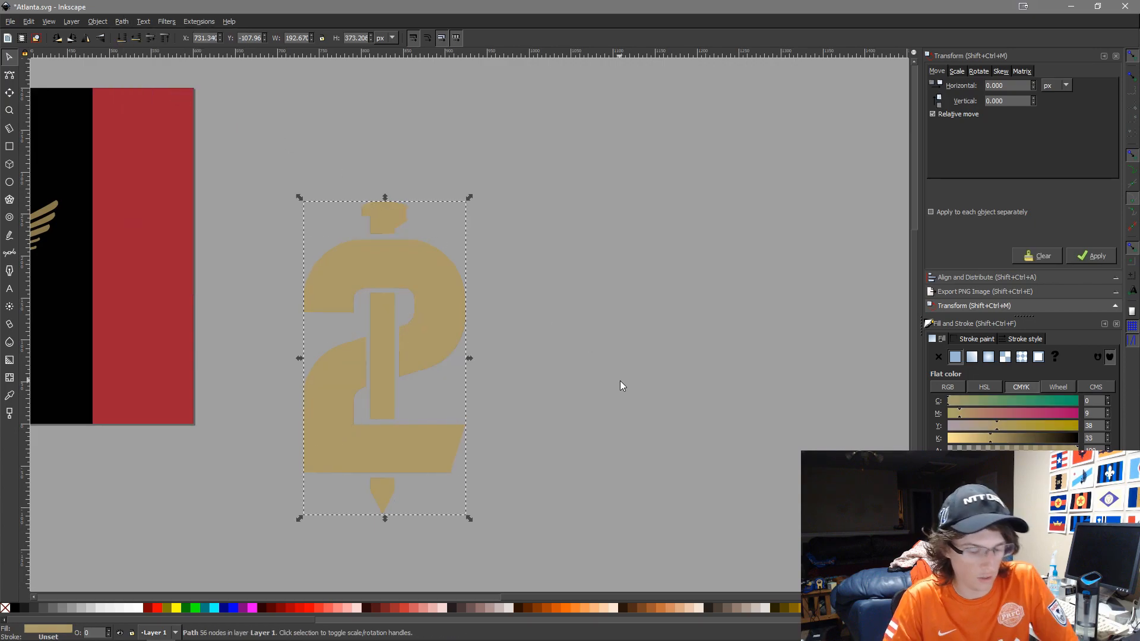
Undo the union and regroup all pieces of the two-tone numeral 2
{"action": "key", "text": "End"}
{"action": "left_click", "coordinate": [528, 506]}
{"action": "left_click_drag", "start_coordinate": [551, 565], "coordinate": [261, 160]}
{"action": "key", "text": "ctrl+g"}
Ungroup the gold phoenix emblem on the striped flag into its separate pieces
{"action": "scroll", "coordinate": [382, 281], "scroll_direction": "down", "scroll_amount": 3}
{"action": "left_click_drag", "start_coordinate": [383, 275], "coordinate": [769, 337]}
{"action": "scroll", "coordinate": [637, 331], "scroll_direction": "up", "scroll_amount": 4}
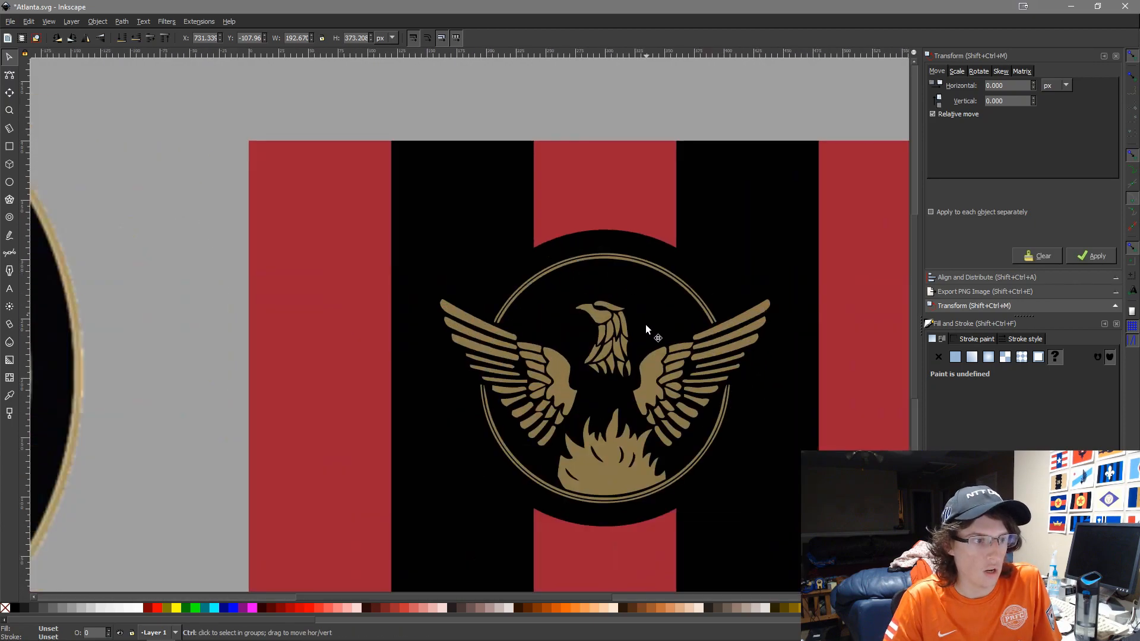
{"action": "left_click", "coordinate": [607, 358]}
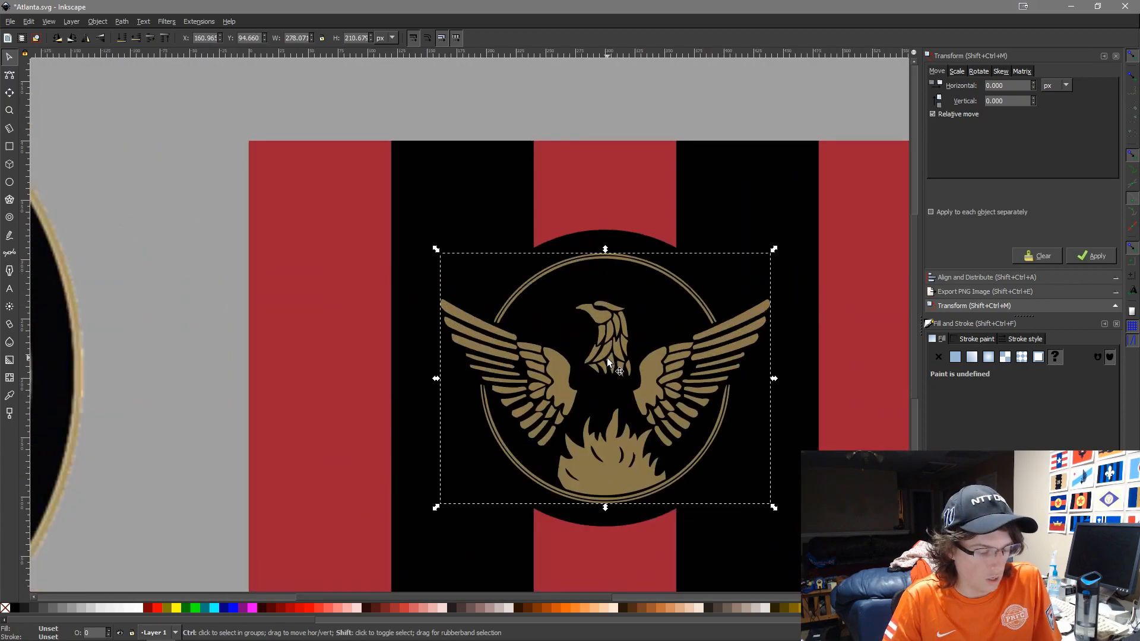
{"action": "key", "text": "ctrl+shift+g"}
{"action": "left_click", "coordinate": [218, 253]}
{"action": "scroll", "coordinate": [546, 312], "scroll_direction": "up", "scroll_amount": 3}
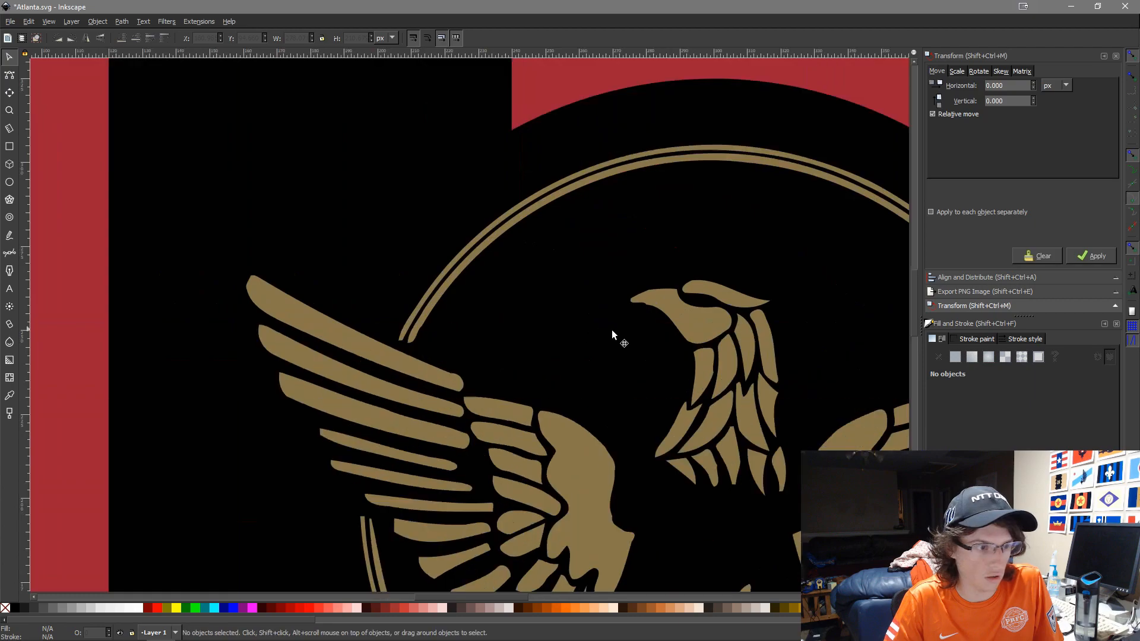
Delete the phoenix's beak, head crest and upper neck feathers from the flag
{"action": "left_click", "coordinate": [675, 315]}
{"action": "key", "text": "Delete"}
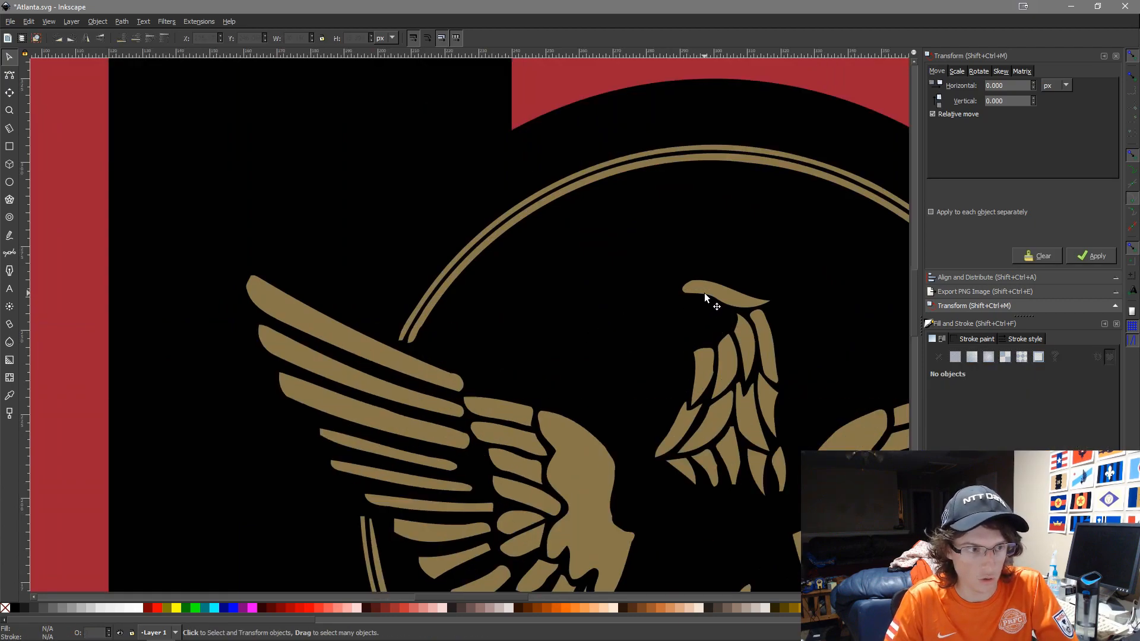
{"action": "left_click", "coordinate": [734, 351]}
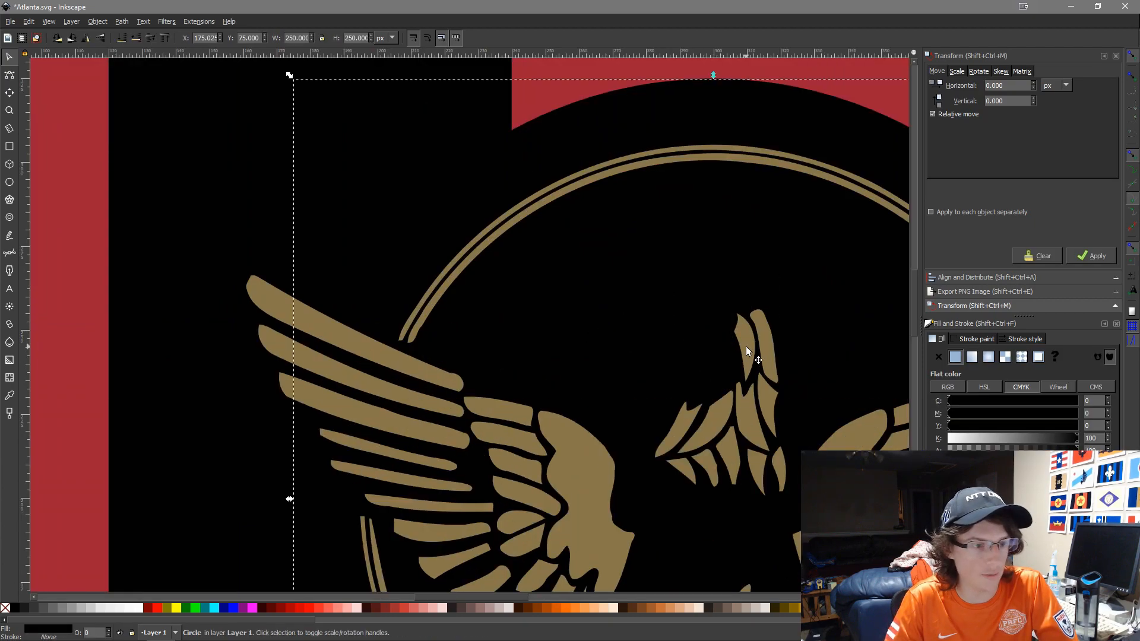
{"action": "left_click", "coordinate": [747, 347]}
{"action": "key", "text": "Delete"}
{"action": "left_click", "coordinate": [768, 343]}
{"action": "key", "text": "Delete"}
{"action": "left_click", "coordinate": [747, 410]}
{"action": "key", "text": "Delete"}
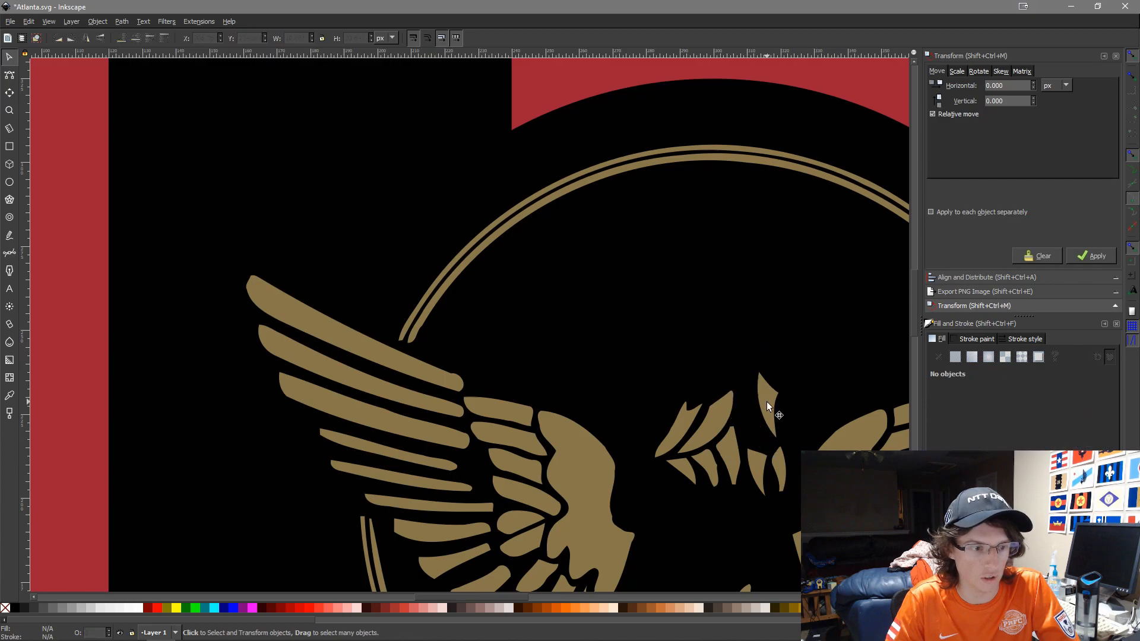
Delete the phoenix's lower neck feathers one by one
{"action": "left_click", "coordinate": [775, 461]}
{"action": "key", "text": "Delete"}
{"action": "left_click", "coordinate": [757, 465]}
{"action": "key", "text": "Delete"}
{"action": "left_click", "coordinate": [734, 445]}
{"action": "key", "text": "Delete"}
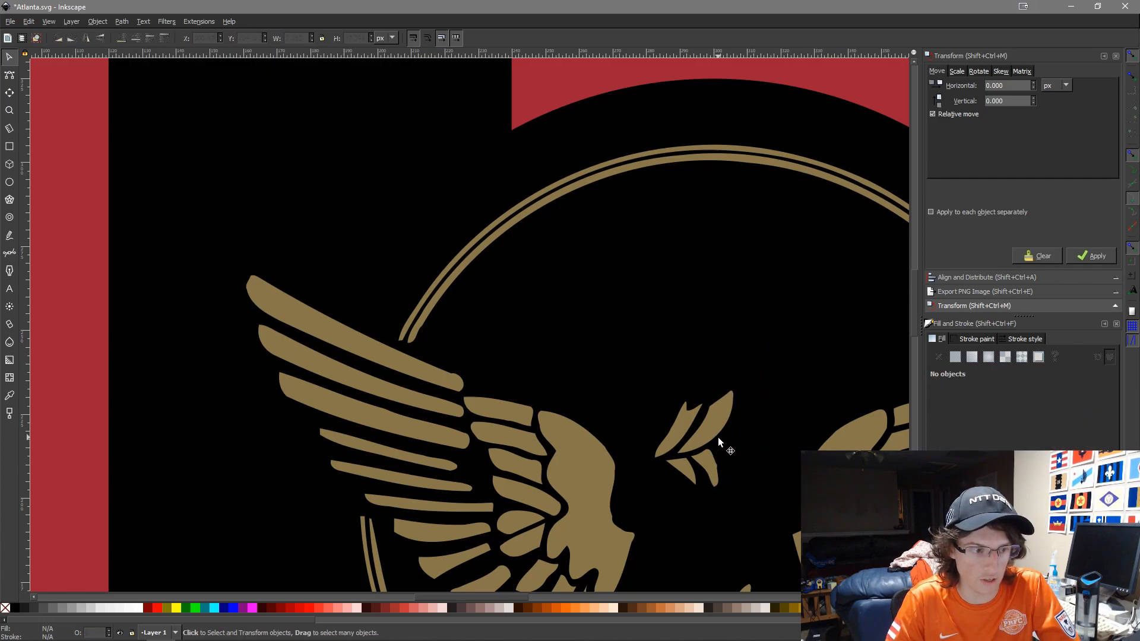
{"action": "left_click", "coordinate": [712, 433]}
{"action": "key", "text": "Delete"}
{"action": "left_click", "coordinate": [707, 455]}
{"action": "key", "text": "Delete"}
{"action": "left_click", "coordinate": [678, 465]}
{"action": "key", "text": "Delete"}
{"action": "left_click", "coordinate": [674, 405]}
{"action": "left_click", "coordinate": [689, 424]}
Delete both phoenix wings, the flames and the leftover feather, keeping the broken gold ring
{"action": "scroll", "coordinate": [706, 434], "scroll_direction": "down", "scroll_amount": 4}
{"action": "left_click_drag", "start_coordinate": [730, 440], "coordinate": [542, 313]}
{"action": "scroll", "coordinate": [680, 482], "scroll_direction": "down", "scroll_amount": 1}
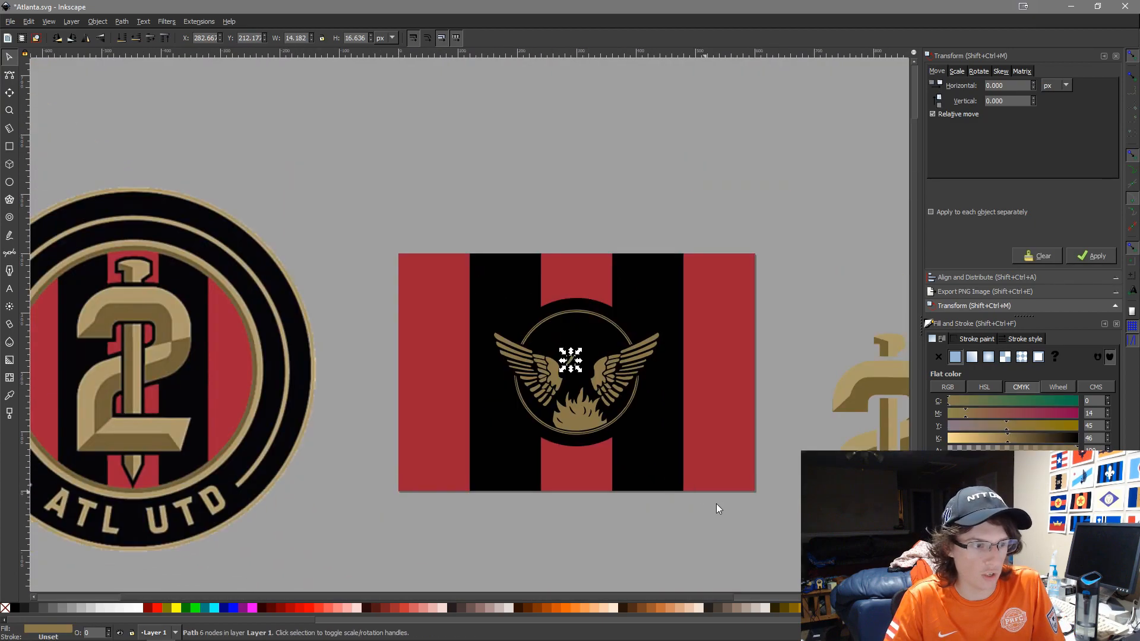
{"action": "left_click_drag", "start_coordinate": [805, 434], "coordinate": [577, 322]}
{"action": "key", "text": "Delete"}
{"action": "left_click_drag", "start_coordinate": [644, 561], "coordinate": [534, 389]}
{"action": "key", "text": "Delete"}
{"action": "left_click_drag", "start_coordinate": [581, 568], "coordinate": [439, 322]}
{"action": "key", "text": "Delete"}
Select all the broken gold ring arcs inside the black circle and delete them
{"action": "scroll", "coordinate": [523, 346], "scroll_direction": "up", "scroll_amount": 4}
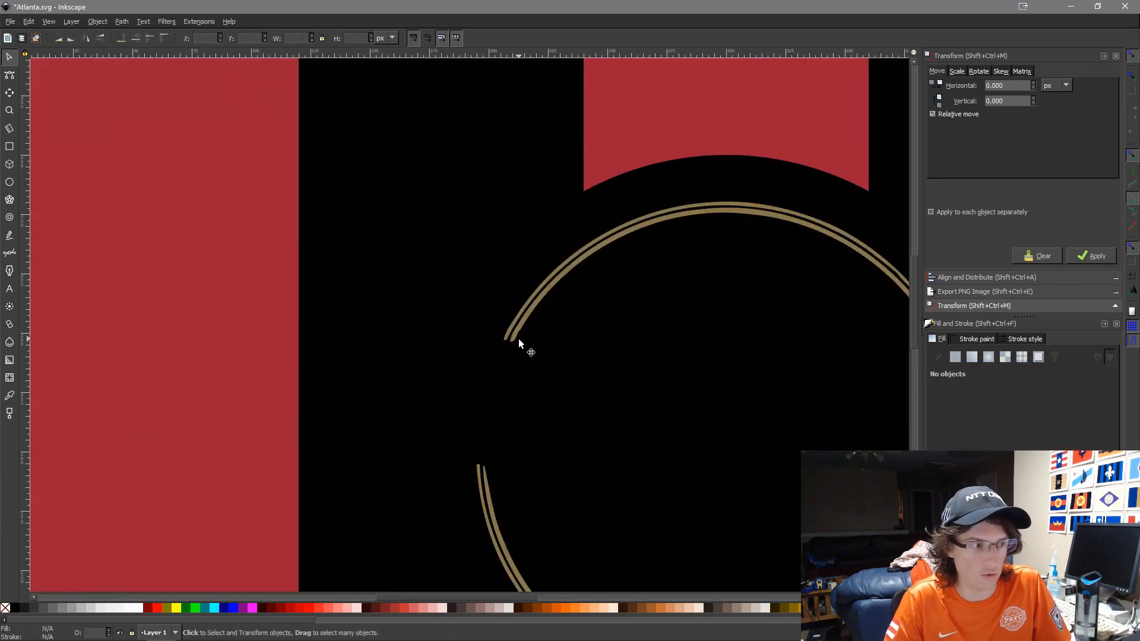
{"action": "left_click", "coordinate": [504, 337]}
{"action": "left_click_drag", "start_coordinate": [547, 415], "coordinate": [368, 254]}
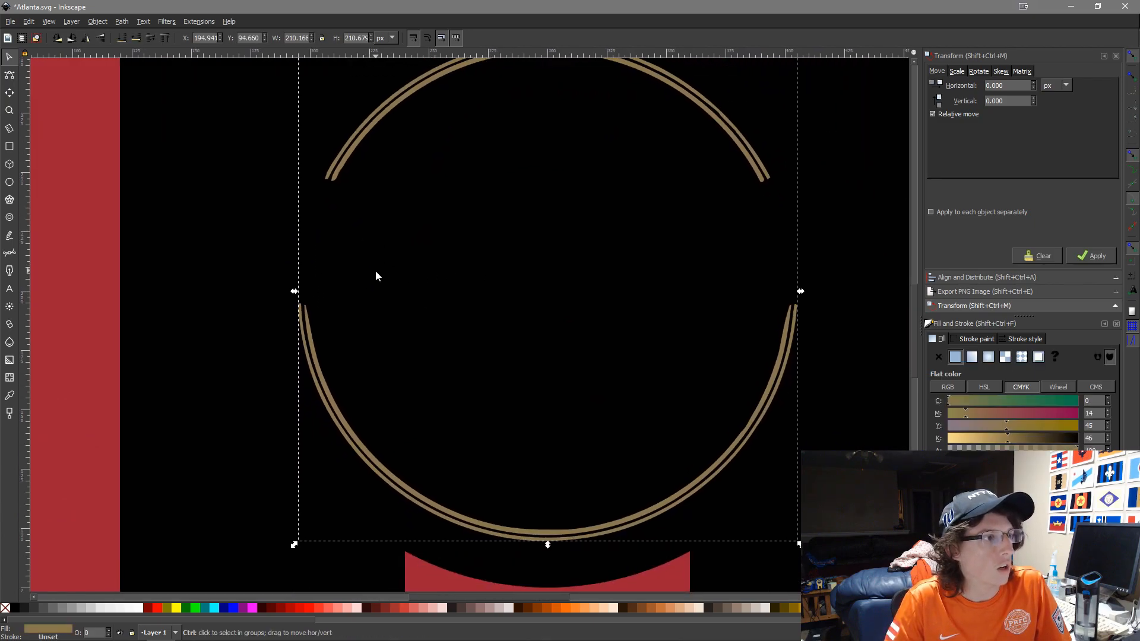
{"action": "scroll", "coordinate": [376, 275], "scroll_direction": "up", "scroll_amount": 2}
{"action": "left_click", "coordinate": [238, 348]}
{"action": "left_click", "coordinate": [294, 83], "text": "ctrl+shift"}
{"action": "scroll", "coordinate": [387, 242], "scroll_direction": "down", "scroll_amount": 4}
{"action": "scroll", "coordinate": [443, 374], "scroll_direction": "down", "scroll_amount": 2}
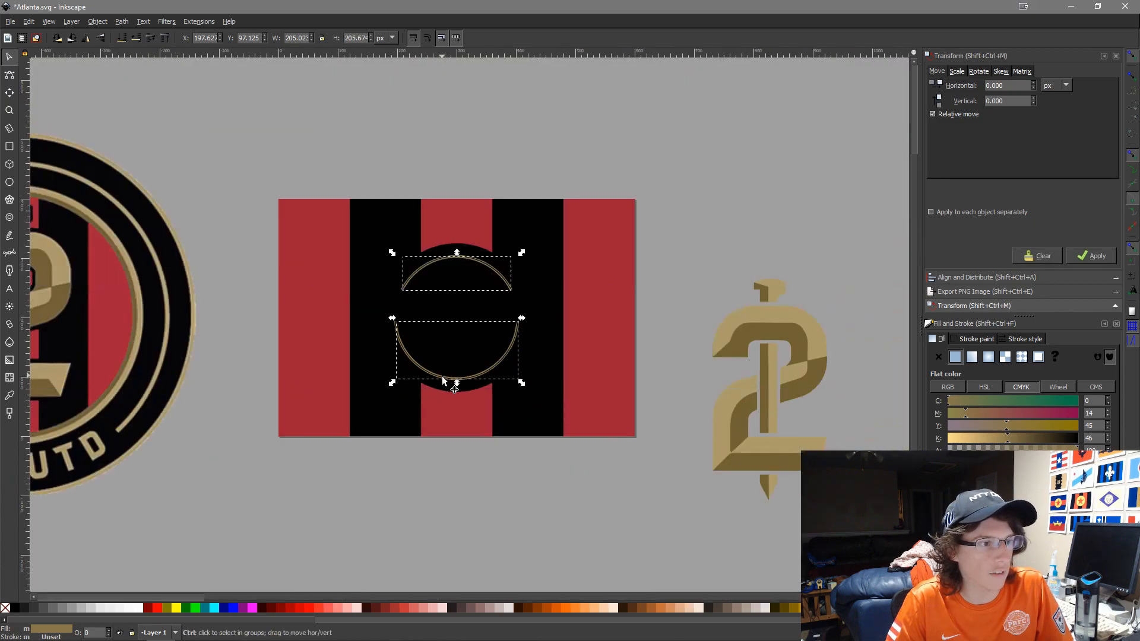
{"action": "left_click", "coordinate": [506, 466]}
{"action": "left_click_drag", "start_coordinate": [656, 385], "coordinate": [345, 247]}
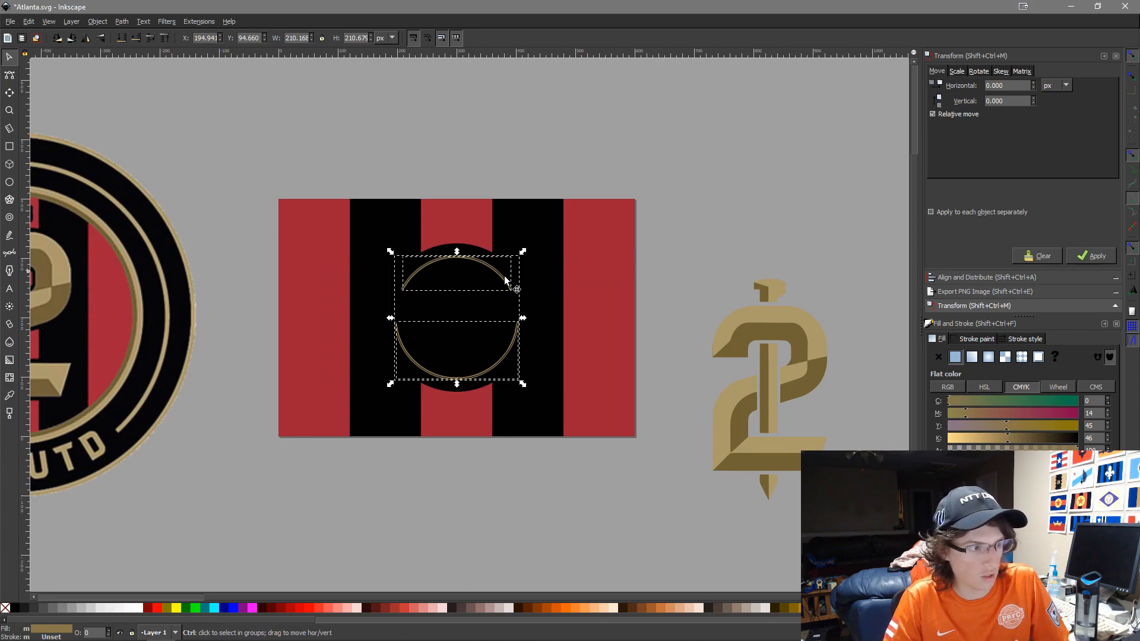
{"action": "scroll", "coordinate": [531, 289], "scroll_direction": "up", "scroll_amount": 2}
{"action": "scroll", "coordinate": [785, 238], "scroll_direction": "down", "scroll_amount": 1}
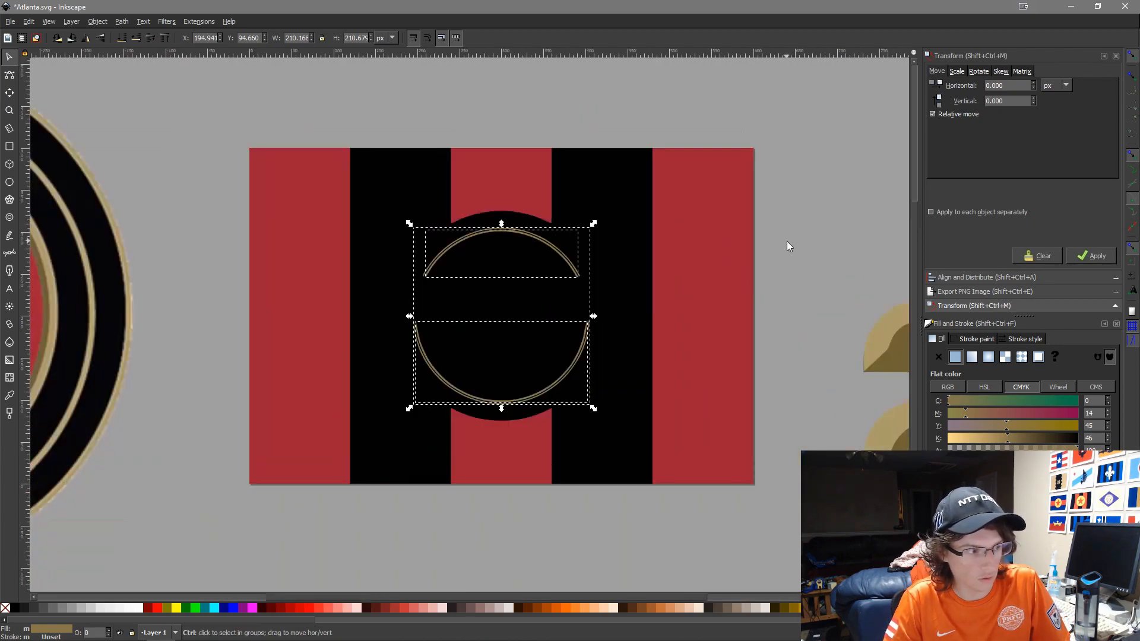
{"action": "key", "text": "Delete"}
Duplicate the flag's black circle, place the copy below the flag and set its size to 210 px with locked proportions
{"action": "scroll", "coordinate": [797, 252], "scroll_direction": "down", "scroll_amount": 2}
{"action": "left_click", "coordinate": [636, 297], "text": "ctrl"}
{"action": "left_click_drag", "start_coordinate": [637, 297], "coordinate": [509, 470]}
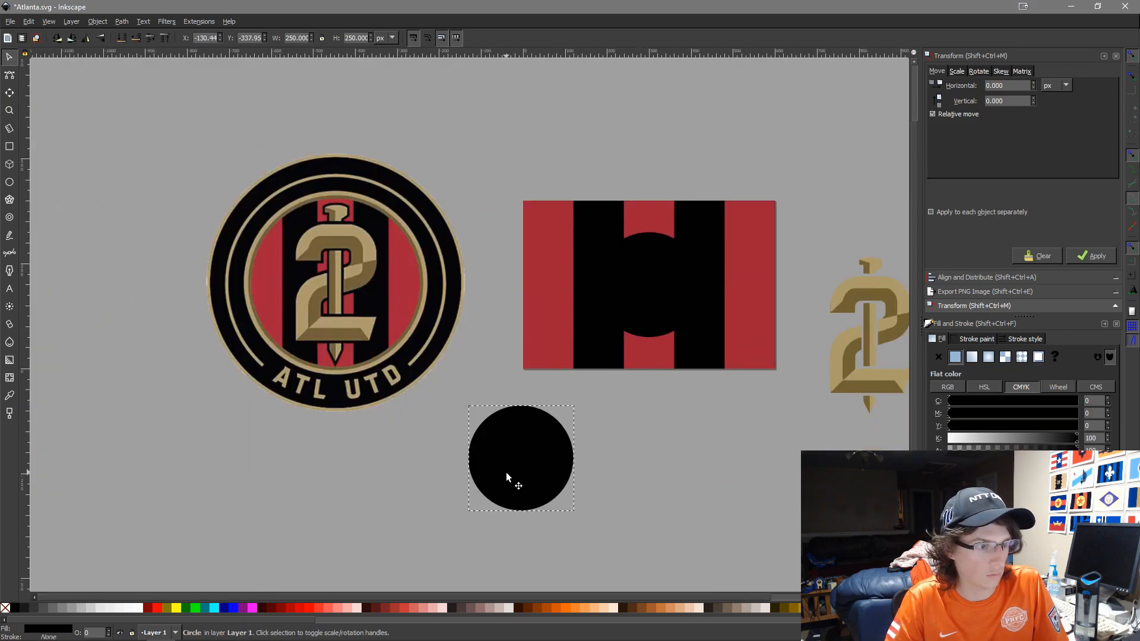
{"action": "double_click", "coordinate": [294, 37]}
{"action": "type", "text": "210"}
{"action": "key", "text": "Return"}
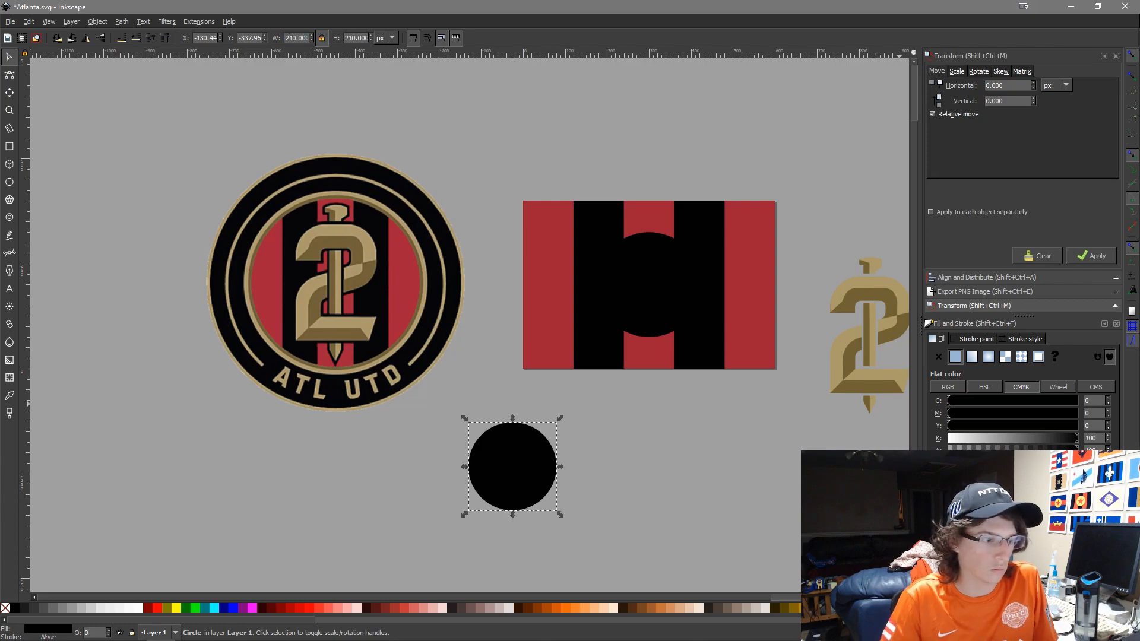
Fill the 210 px circle with the traced numeral 2's light gold and centre it on the flag's black circle
{"action": "key", "text": "d"}
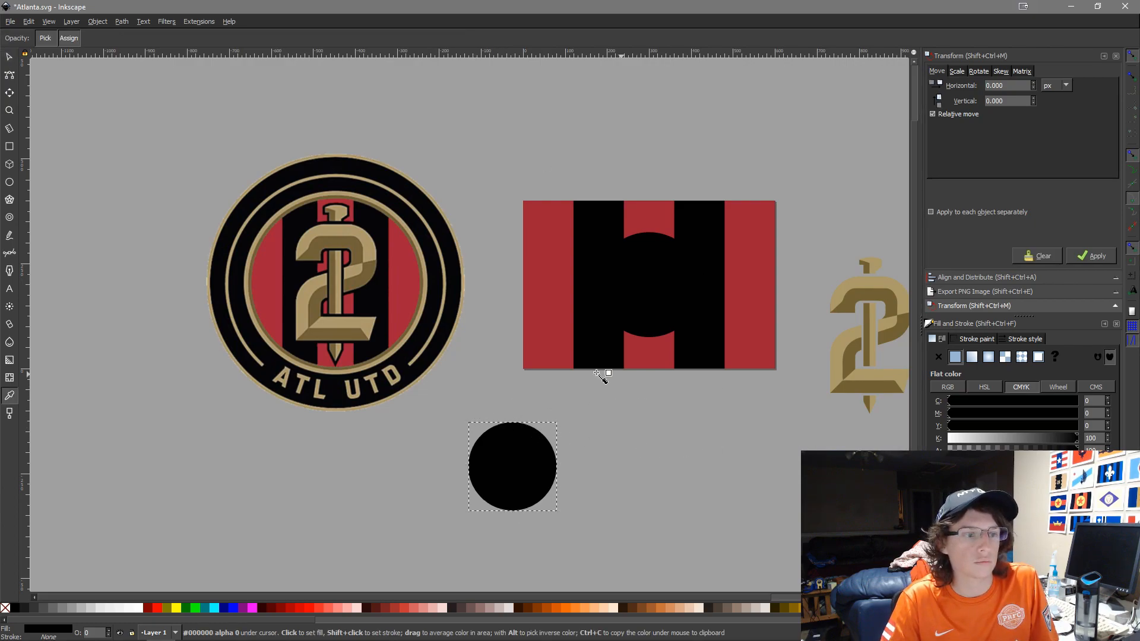
{"action": "scroll", "coordinate": [547, 365], "scroll_direction": "up", "scroll_amount": 2}
{"action": "left_click", "coordinate": [165, 279]}
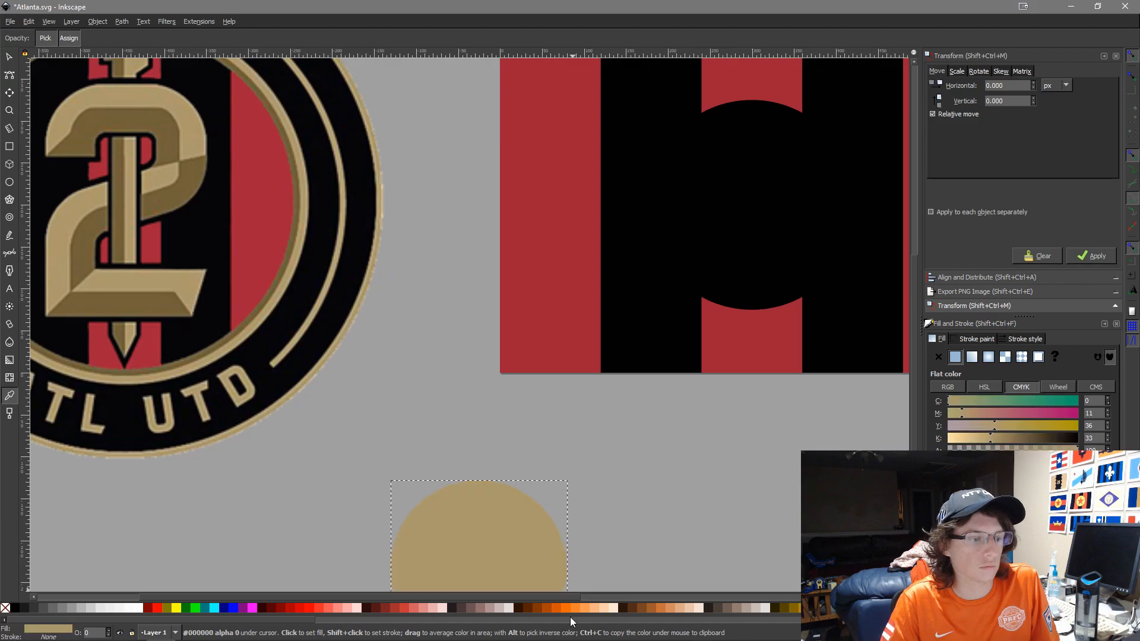
{"action": "key", "text": "s"}
{"action": "scroll", "coordinate": [640, 454], "scroll_direction": "down", "scroll_amount": 3}
{"action": "key", "text": "d"}
{"action": "scroll", "coordinate": [738, 469], "scroll_direction": "up", "scroll_amount": 4}
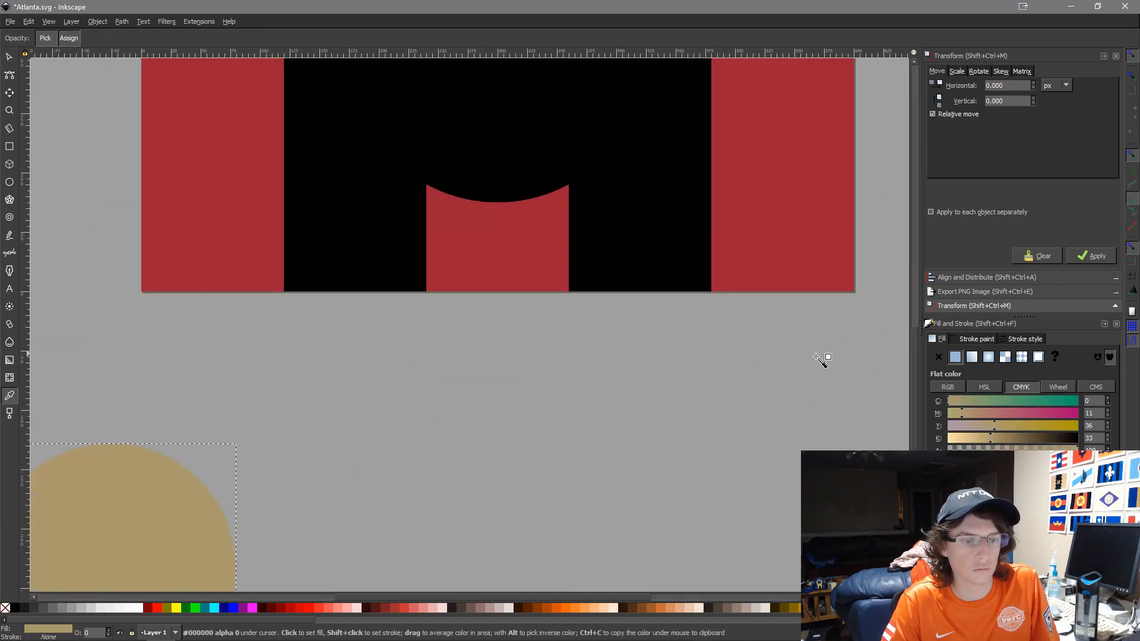
{"action": "left_click_drag", "start_coordinate": [826, 357], "coordinate": [459, 394]}
{"action": "left_click", "coordinate": [664, 259]}
{"action": "scroll", "coordinate": [524, 416], "scroll_direction": "down", "scroll_amount": 4}
{"action": "key", "text": "s"}
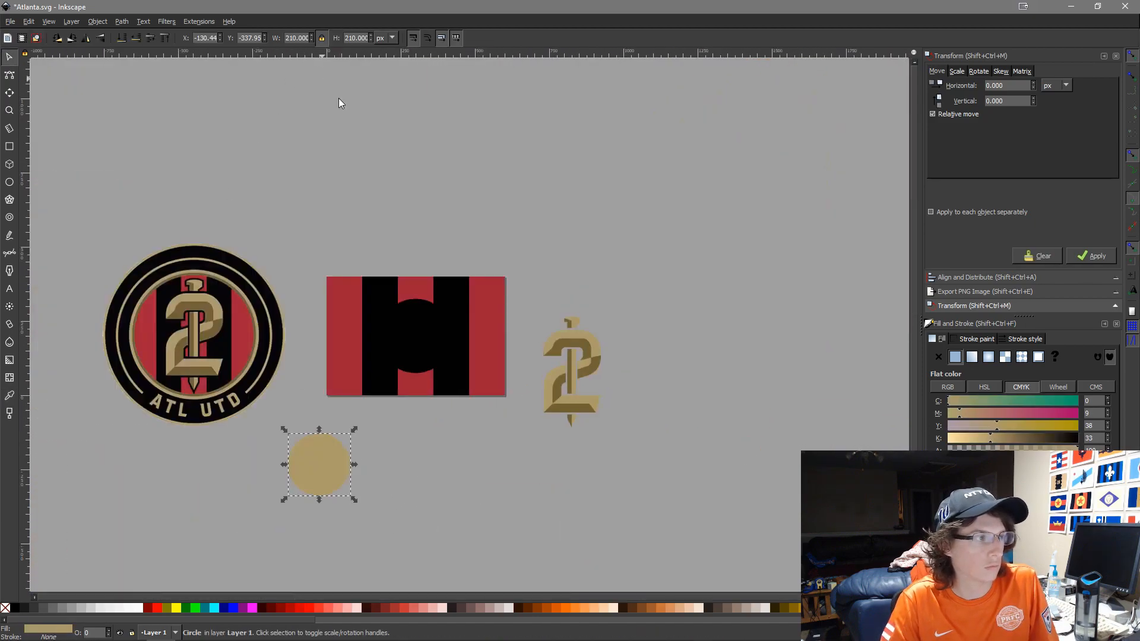
{"action": "left_click", "coordinate": [394, 343], "text": "shift"}
{"action": "key", "text": "ctrl+alt+KP_5"}
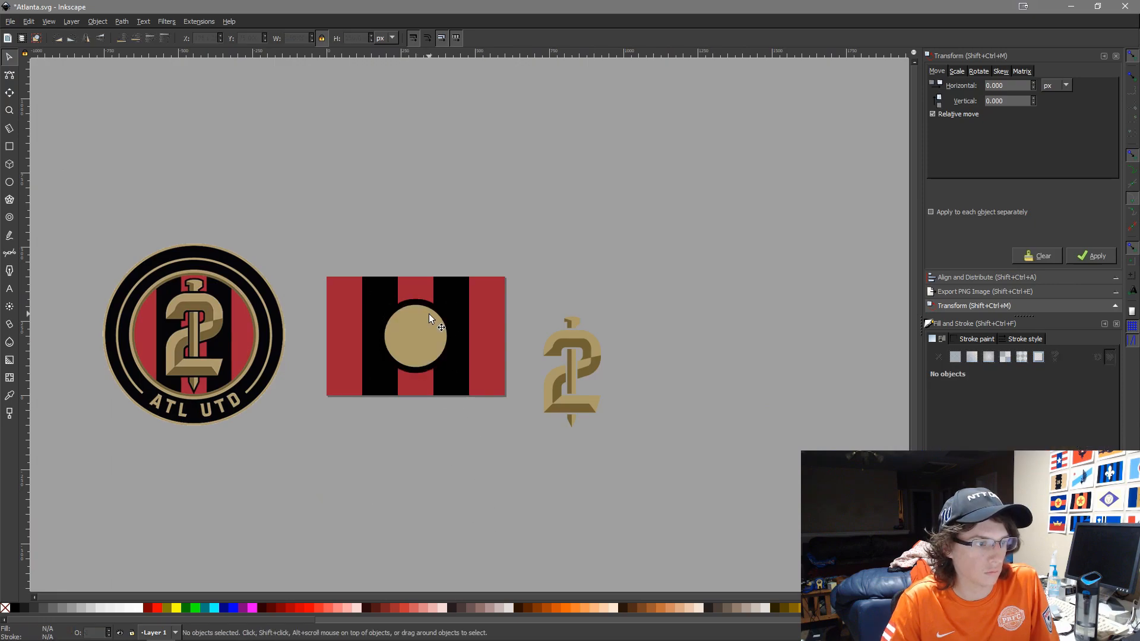
Duplicate the gold circle, resize the copy to 205 px and fill it with the flag's black
{"action": "left_click", "coordinate": [429, 314]}
{"action": "scroll", "coordinate": [400, 365], "scroll_direction": "up", "scroll_amount": 3}
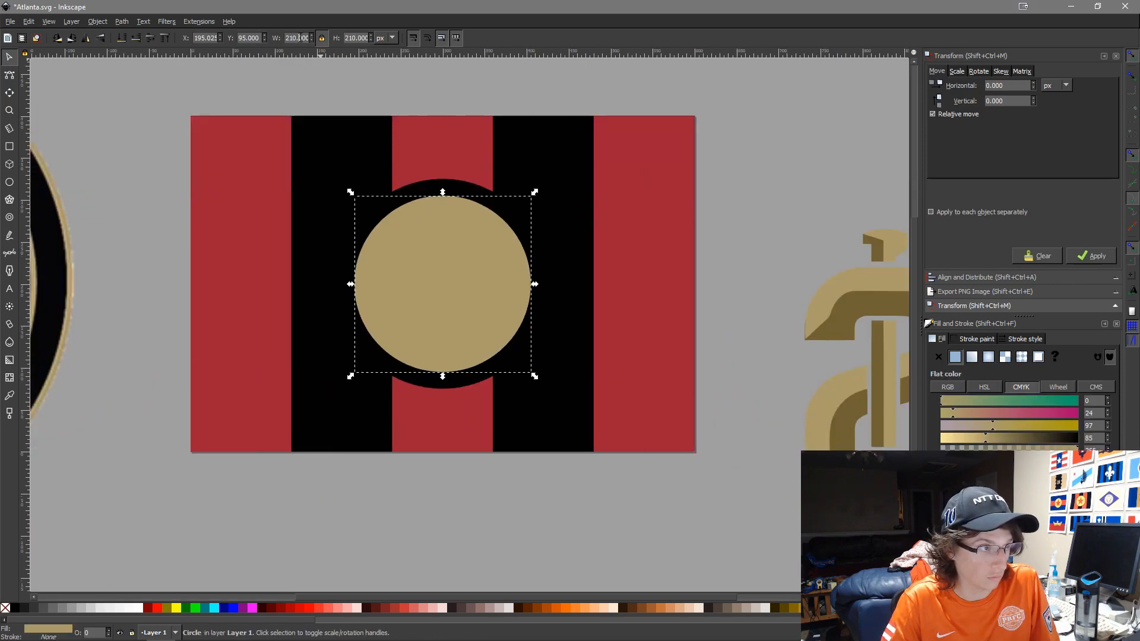
{"action": "type", "text": "20"}
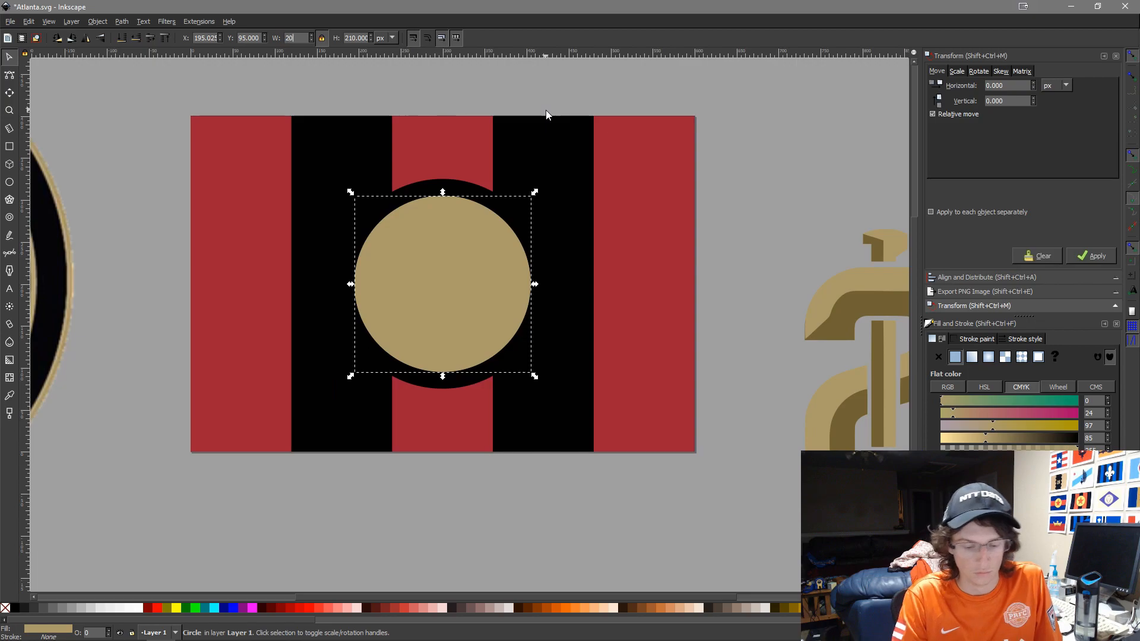
{"action": "type", "text": "5"}
{"action": "key", "text": "Return"}
{"action": "key", "text": "d"}
{"action": "left_click", "coordinate": [561, 294]}
{"action": "key", "text": "s"}
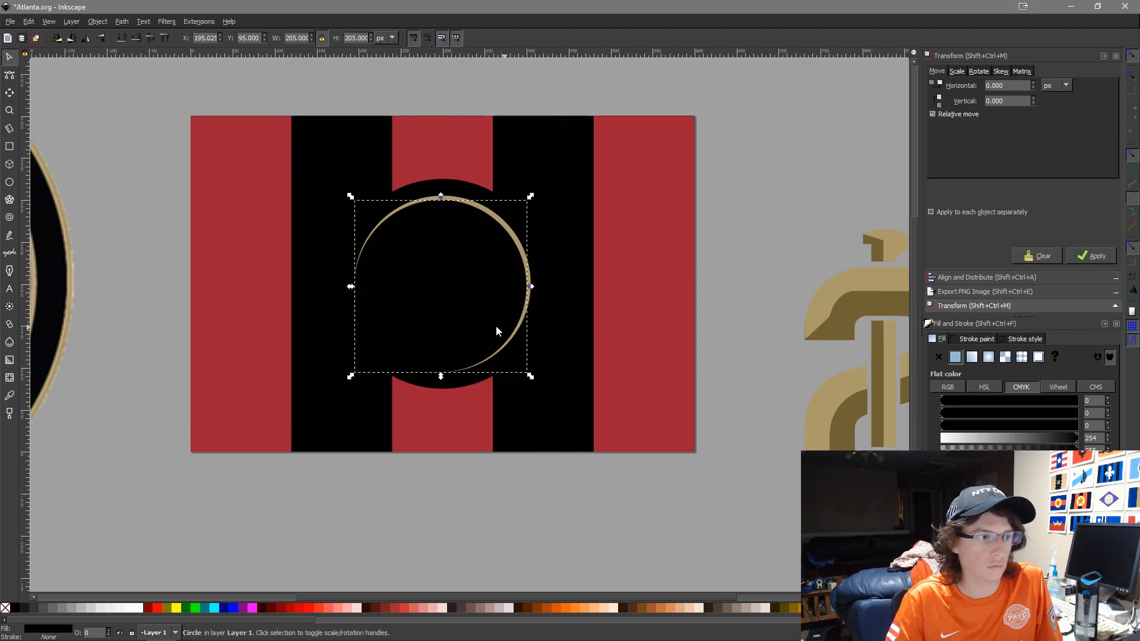
Centre the 205 px black circle horizontally and vertically on the flag
{"action": "left_click", "coordinate": [477, 268], "text": "shift"}
{"action": "left_click", "coordinate": [495, 257]}
{"action": "left_click", "coordinate": [564, 198], "text": "shift"}
{"action": "key", "text": "ctrl+alt+h"}
{"action": "key", "text": "ctrl+alt+t"}
Duplicate the 205 px black circle, resize the copy to 200 px and fill it with the numeral's light gold
{"action": "left_click", "coordinate": [438, 255]}
{"action": "key", "text": "3"}
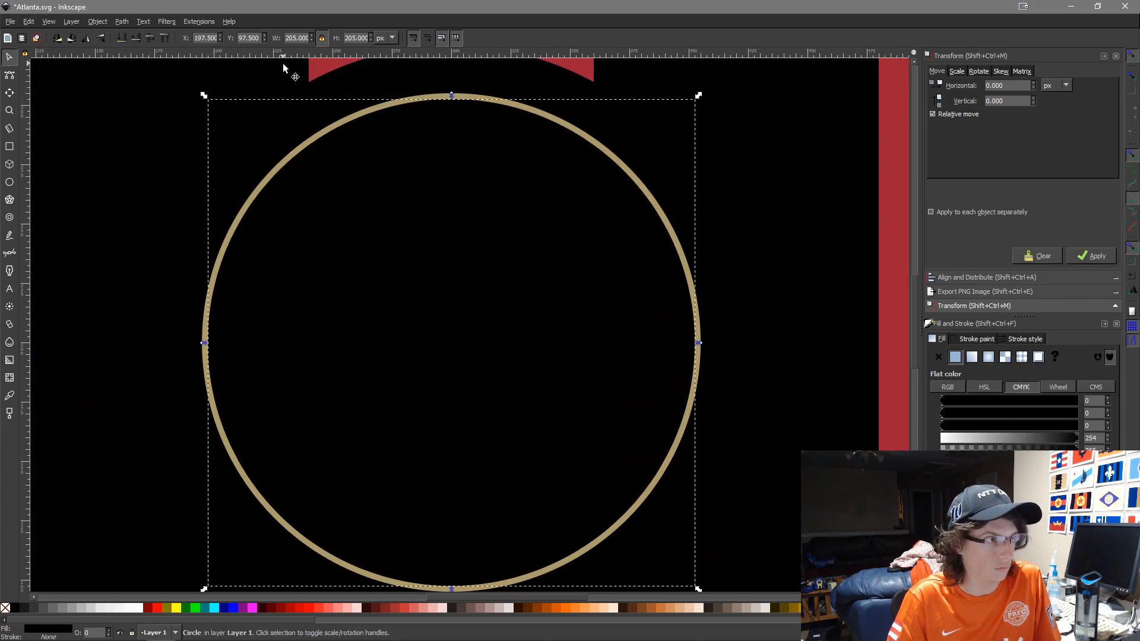
{"action": "type", "text": "200"}
{"action": "key", "text": "Return"}
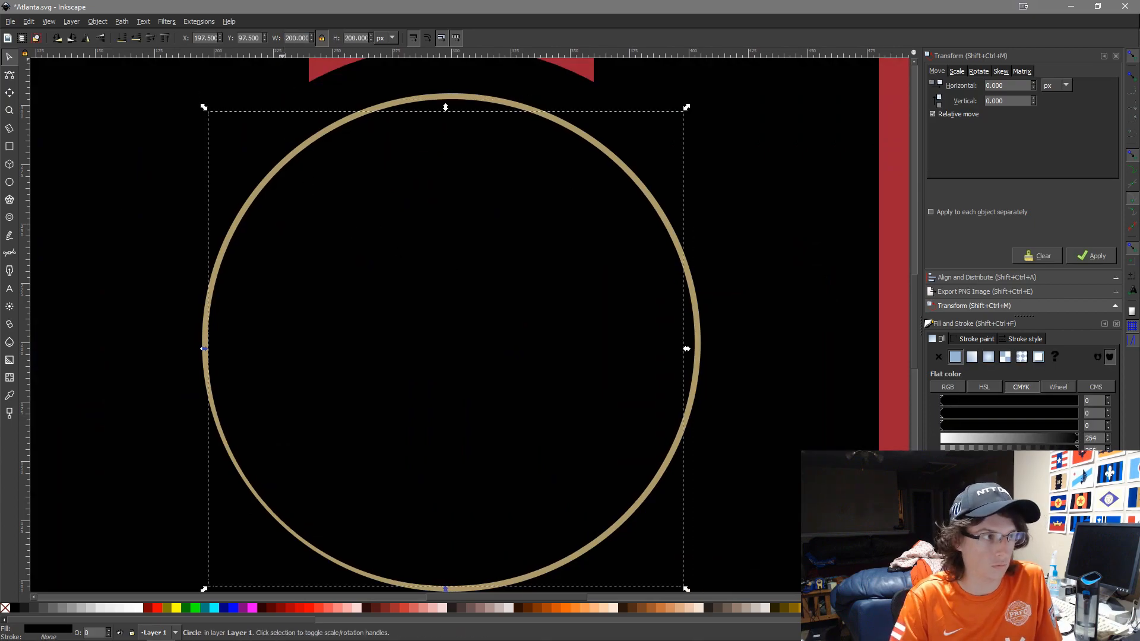
{"action": "key", "text": "d"}
{"action": "key", "text": "1"}
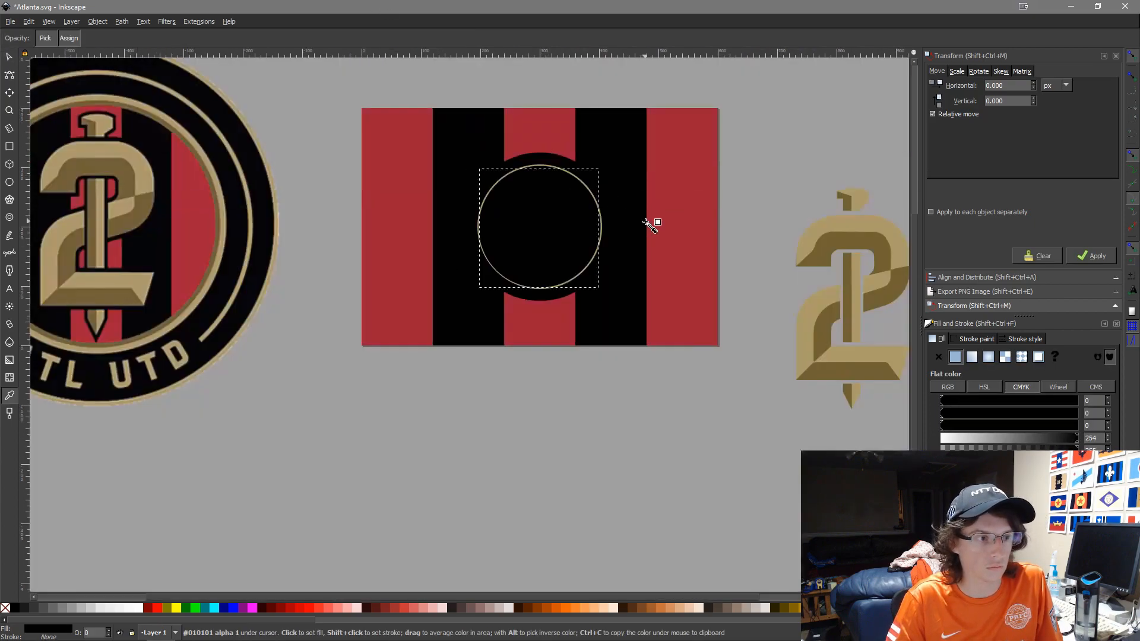
{"action": "left_click", "coordinate": [853, 221]}
{"action": "key", "text": "s"}
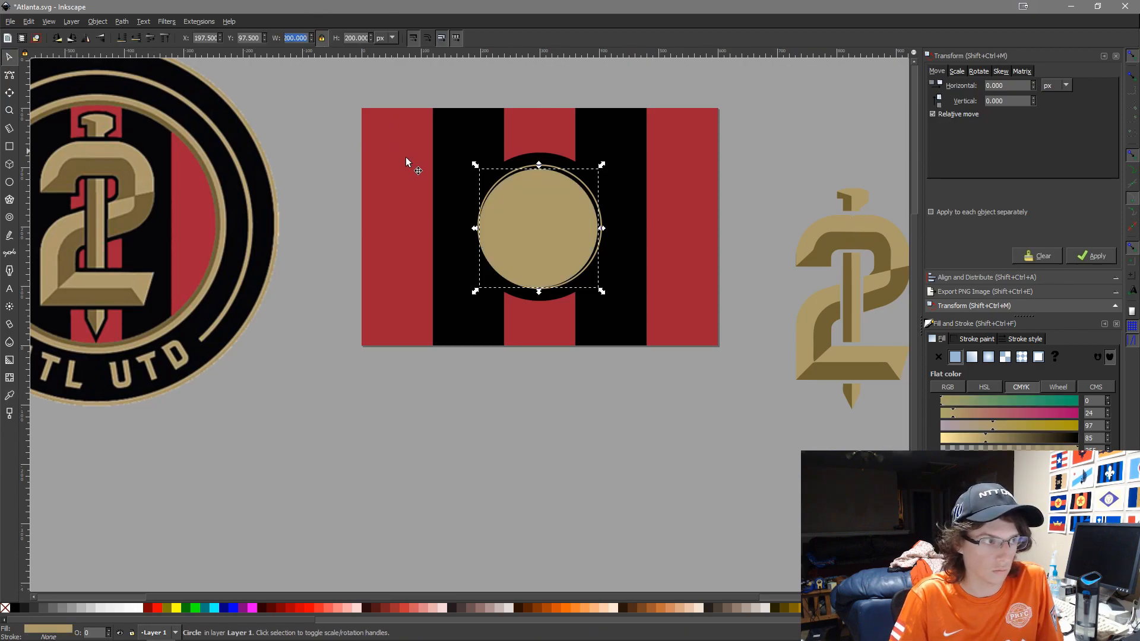
Centre the 200 px gold circle horizontally and vertically on the flag
{"action": "left_click", "coordinate": [661, 178], "text": "shift"}
{"action": "key", "text": "ctrl+alt+h"}
{"action": "key", "text": "ctrl+alt+t"}
{"action": "left_click", "coordinate": [687, 505]}
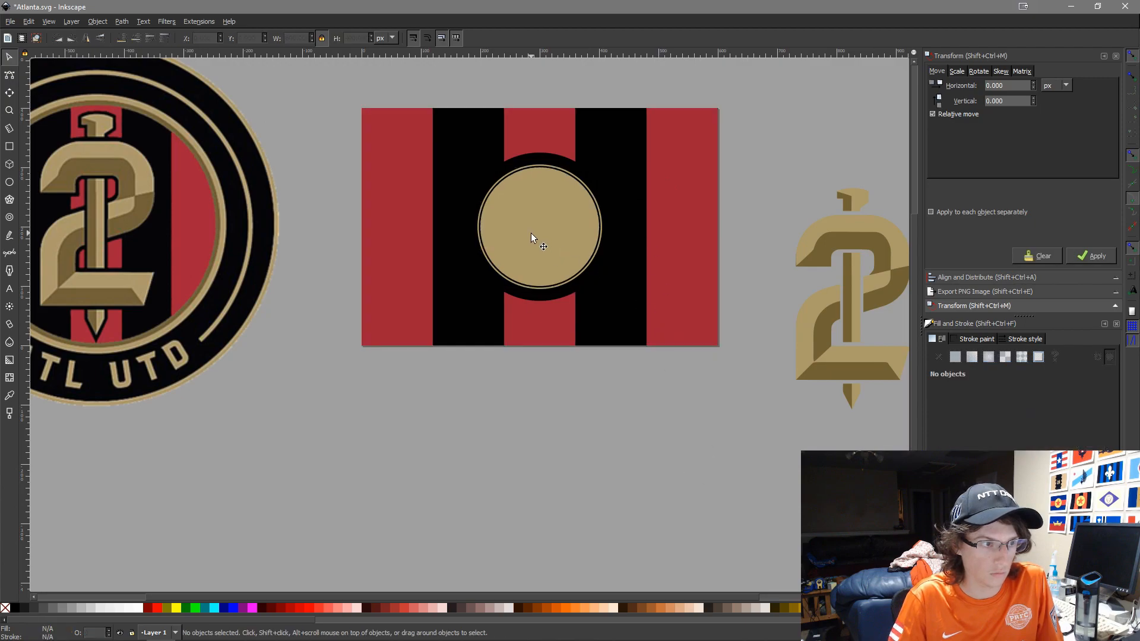
Add a slightly smaller black copy of the 200 px gold circle and centre it on the flag to form the inner ring
{"action": "left_click", "coordinate": [532, 233]}
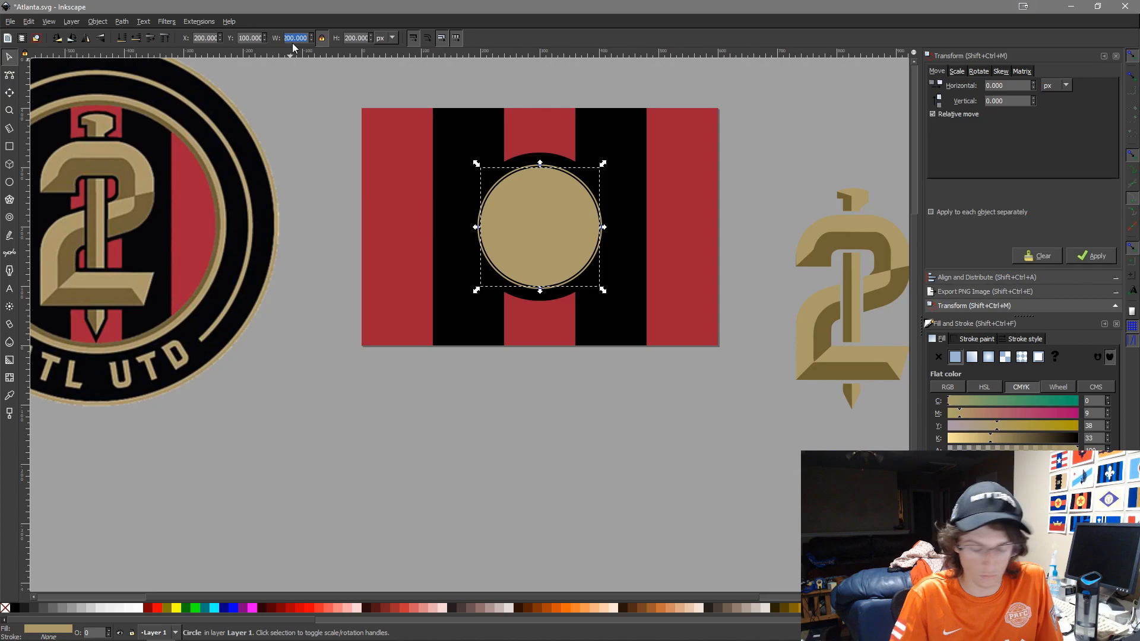
{"action": "key", "text": "Return"}
{"action": "key", "text": "d"}
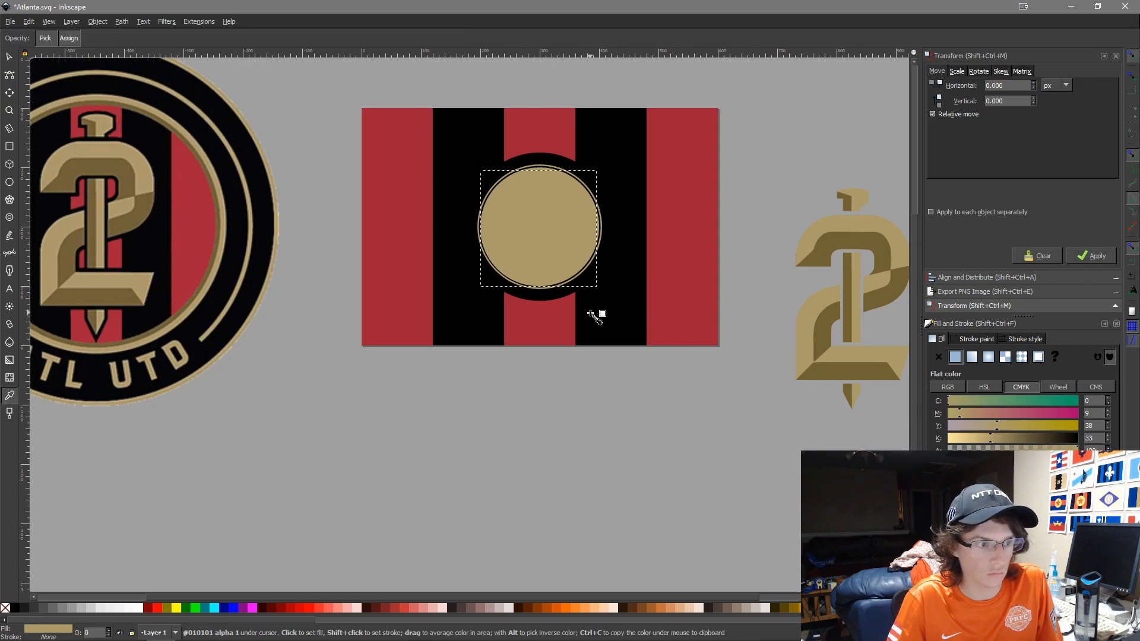
{"action": "left_click", "coordinate": [591, 314]}
{"action": "key", "text": "s"}
{"action": "left_click", "coordinate": [633, 219], "text": "shift"}
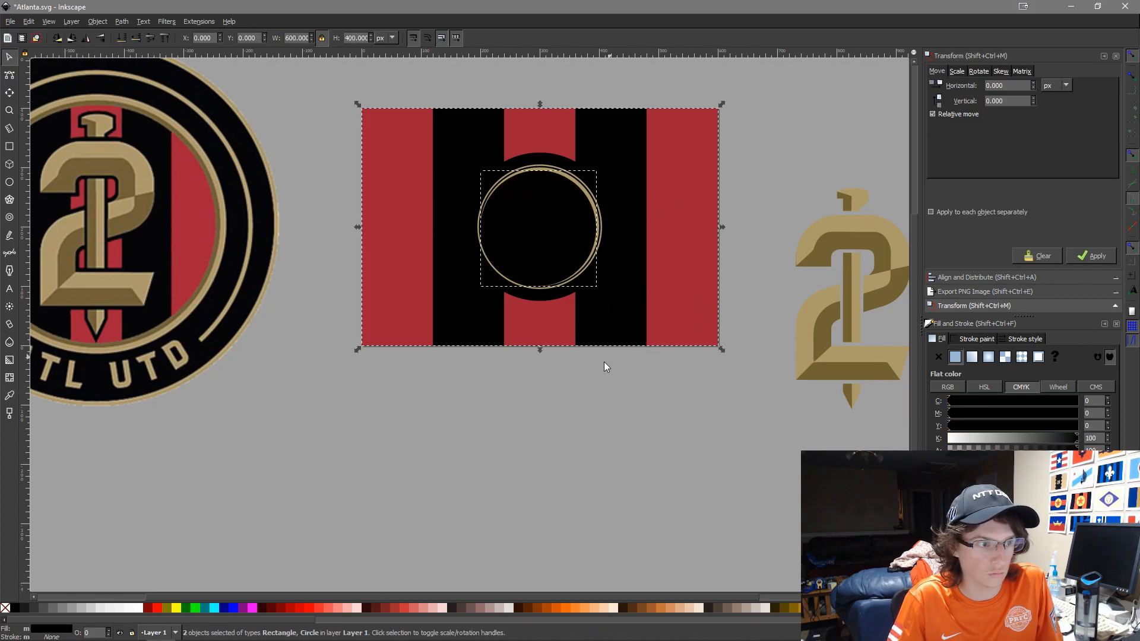
{"action": "key", "text": "Escape"}
{"action": "scroll", "coordinate": [562, 198], "scroll_direction": "up", "scroll_amount": 2}
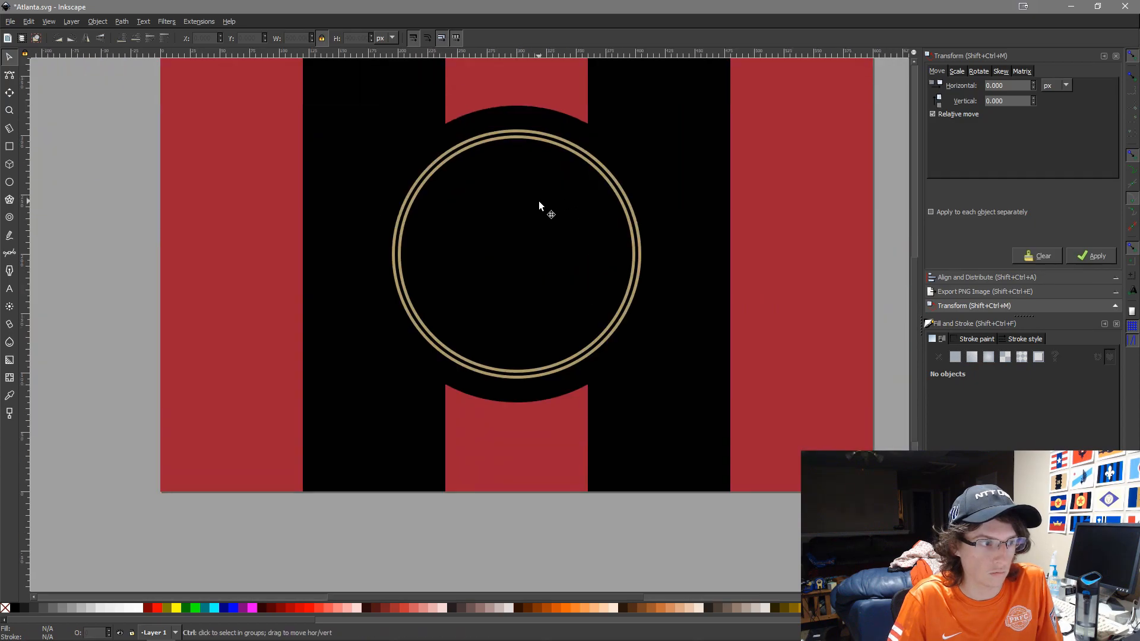
Select the whole two-tone numeral 2 group and scale it proportionally to a height of 190 px
{"action": "scroll", "coordinate": [539, 201], "scroll_direction": "down", "scroll_amount": 2}
{"action": "left_click_drag", "start_coordinate": [644, 222], "coordinate": [496, 245]}
{"action": "left_click_drag", "start_coordinate": [845, 527], "coordinate": [592, 154]}
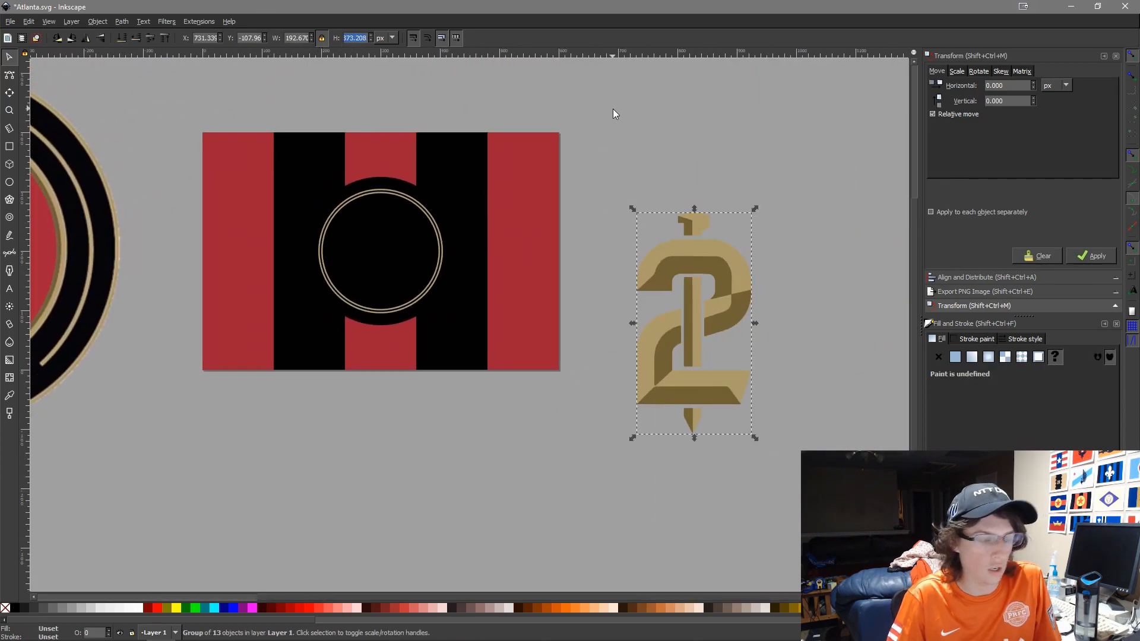
{"action": "type", "text": "190"}
{"action": "key", "text": "Return"}
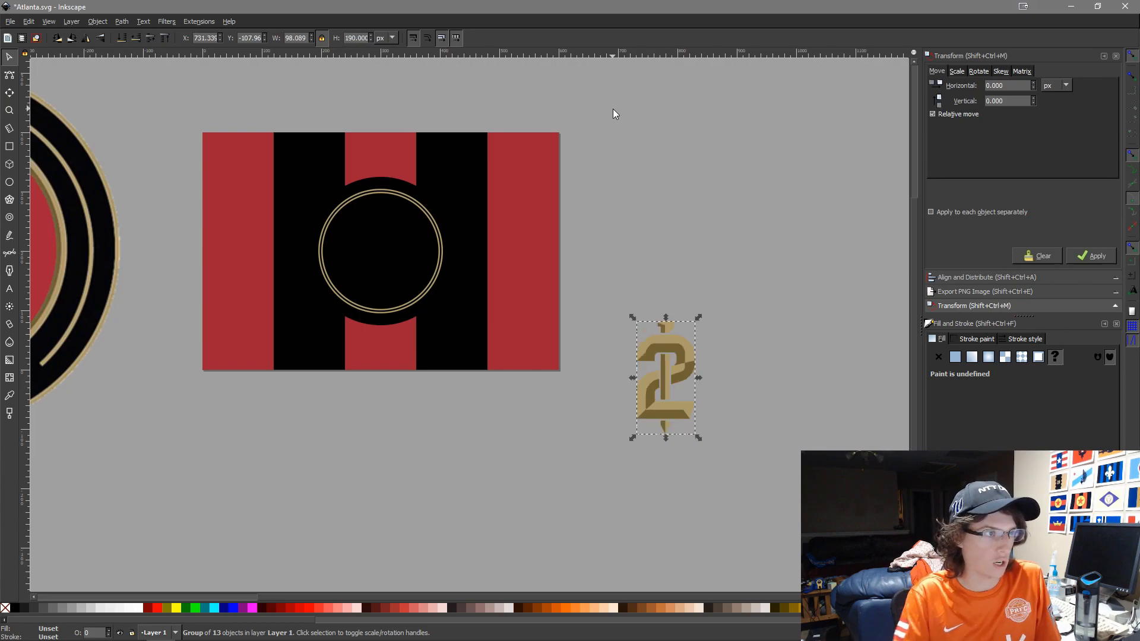
Centre the two-tone numeral 2 inside the gold rings on the flag and raise it to the top
{"action": "left_click", "coordinate": [397, 240], "text": "shift"}
{"action": "key", "text": "ctrl+alt+h"}
{"action": "key", "text": "ctrl+alt+t"}
{"action": "key", "text": "Escape"}
{"action": "left_click_drag", "start_coordinate": [659, 340], "coordinate": [350, 176]}
{"action": "key", "text": "Home"}
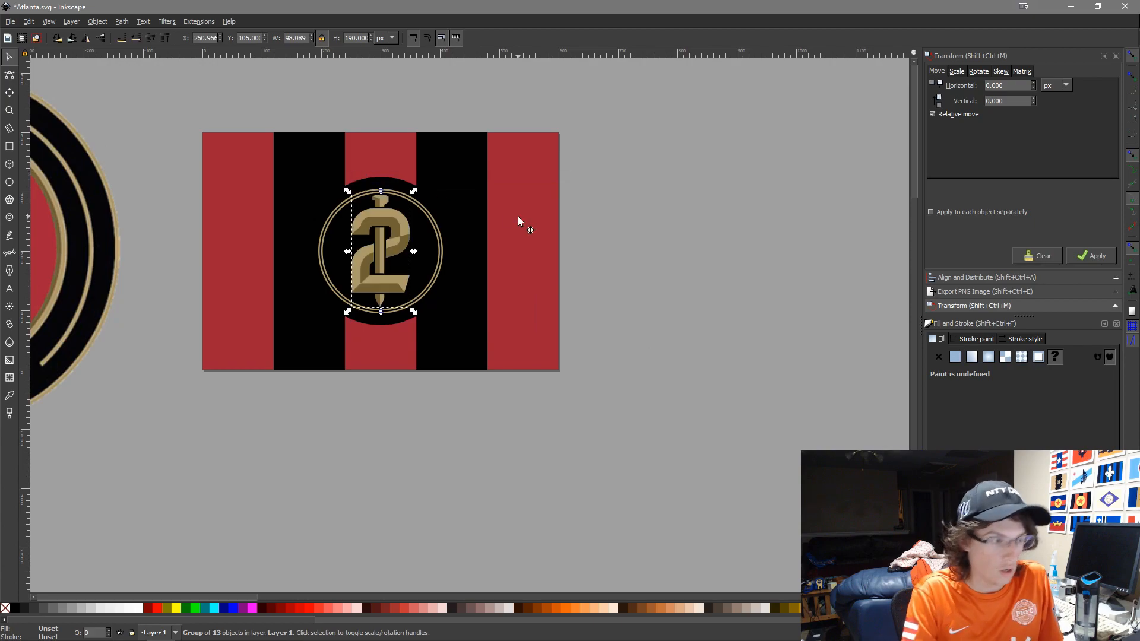
Examine the numeral 2's placement inside the gold rings, both up close and with the whole flag in view
{"action": "scroll", "coordinate": [518, 222], "scroll_direction": "up", "scroll_amount": 5, "text": "ctrl"}
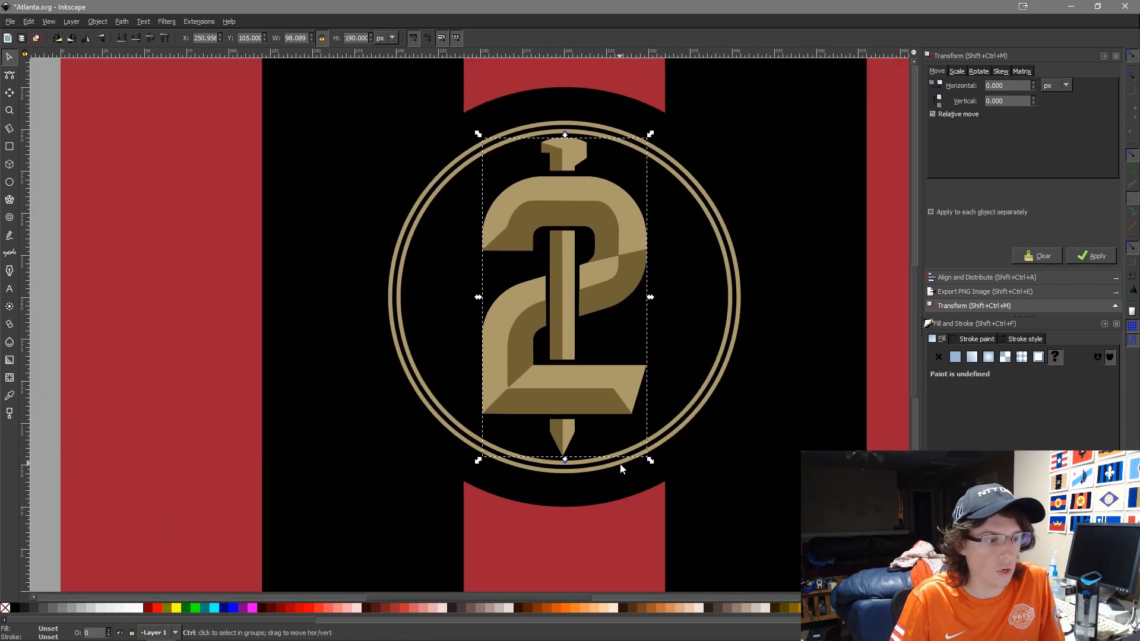
{"action": "scroll", "coordinate": [700, 427], "scroll_direction": "down", "scroll_amount": 3, "text": "ctrl"}
{"action": "key", "text": "Escape"}
{"action": "scroll", "coordinate": [654, 442], "scroll_direction": "up", "scroll_amount": 4, "text": "ctrl"}
{"action": "scroll", "coordinate": [653, 371], "scroll_direction": "down", "scroll_amount": 4, "text": "ctrl"}
{"action": "scroll", "coordinate": [563, 365], "scroll_direction": "up", "scroll_amount": 1, "text": "ctrl"}
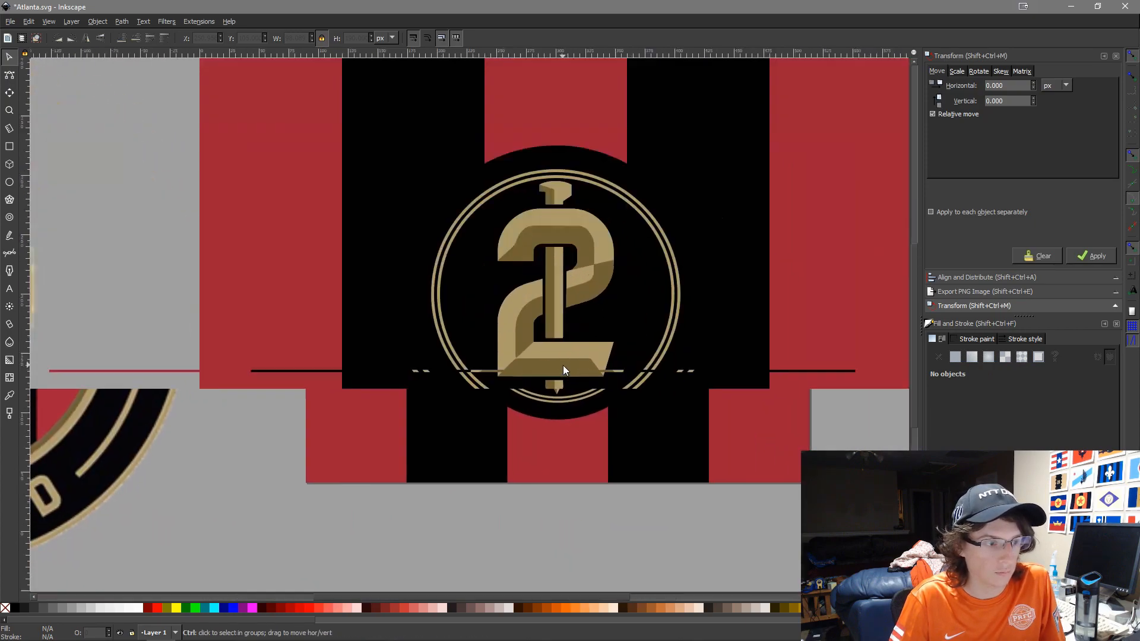
{"action": "scroll", "coordinate": [563, 365], "scroll_direction": "up", "scroll_amount": 1, "text": "ctrl"}
{"action": "scroll", "coordinate": [559, 408], "scroll_direction": "down", "scroll_amount": 3, "text": "ctrl"}
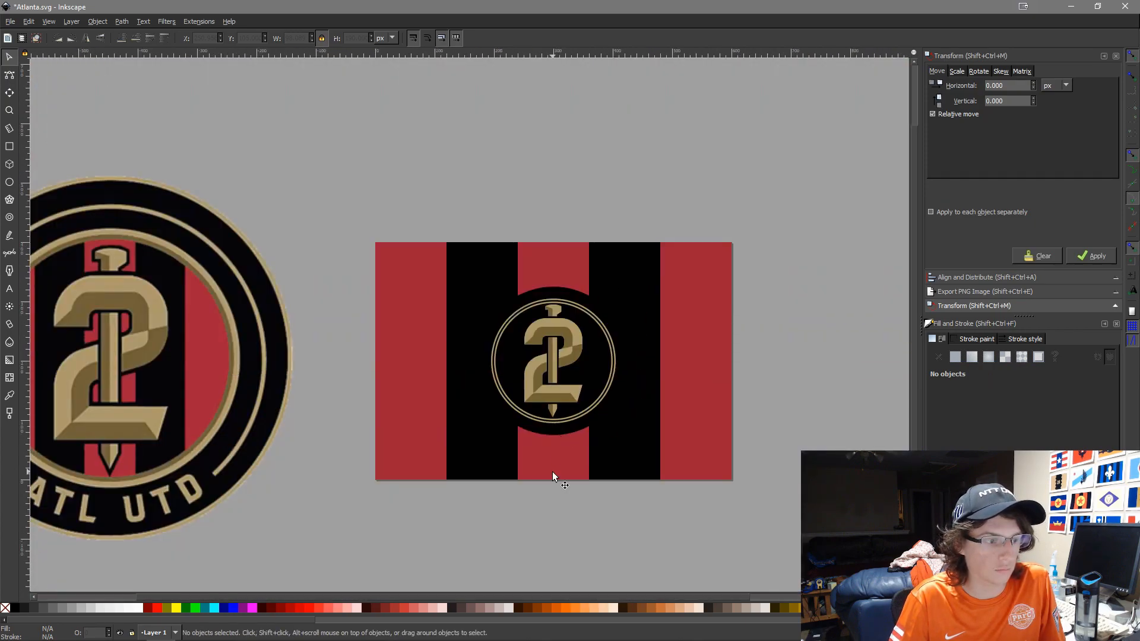
Draw a vertical guide line along the flag's full 400 px height and centre it horizontally on the flag
{"action": "left_click", "coordinate": [10, 254]}
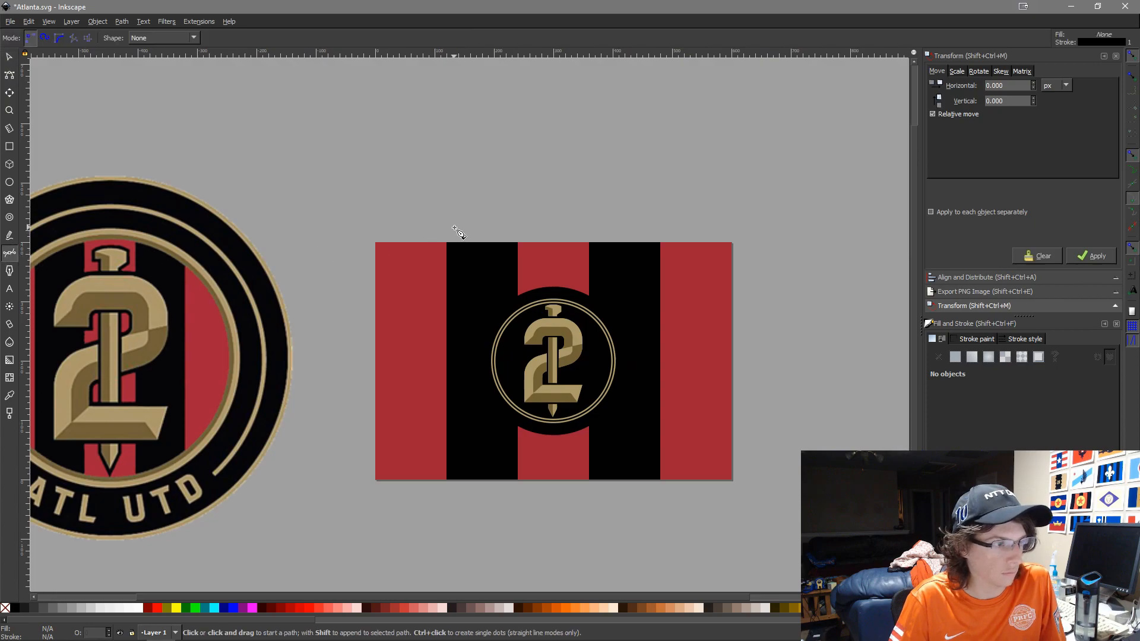
{"action": "left_click", "coordinate": [378, 251]}
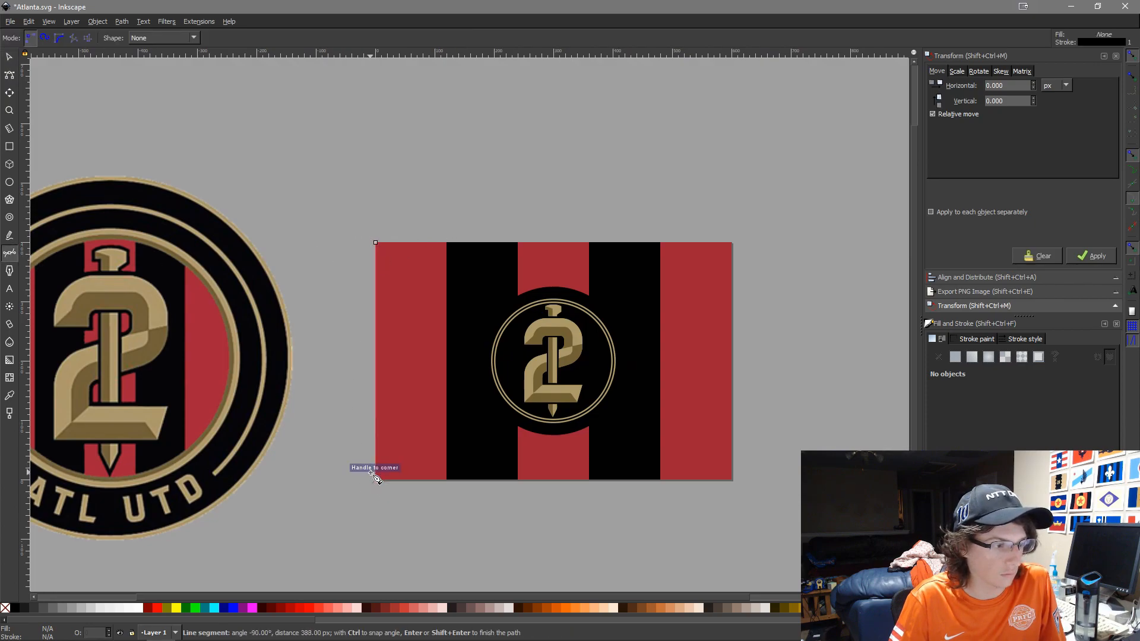
{"action": "key", "text": "Return"}
{"action": "key", "text": "s"}
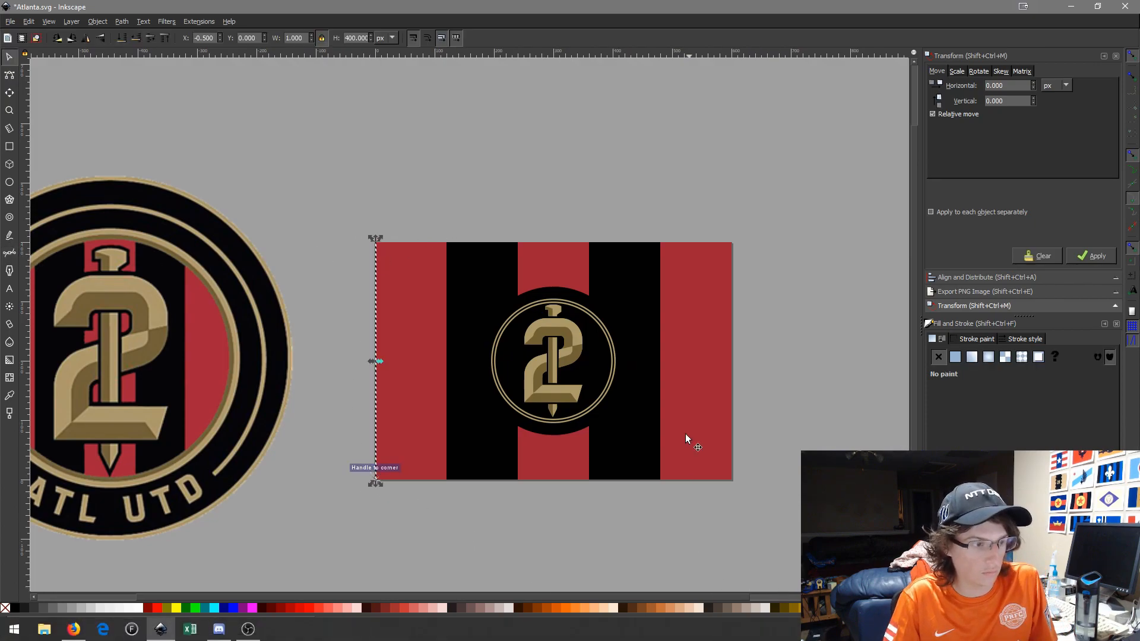
{"action": "left_click", "coordinate": [564, 252], "text": "shift"}
{"action": "key", "text": "ctrl+alt+h"}
{"action": "key", "text": "Escape"}
{"action": "scroll", "coordinate": [481, 388], "scroll_direction": "up", "scroll_amount": 7}
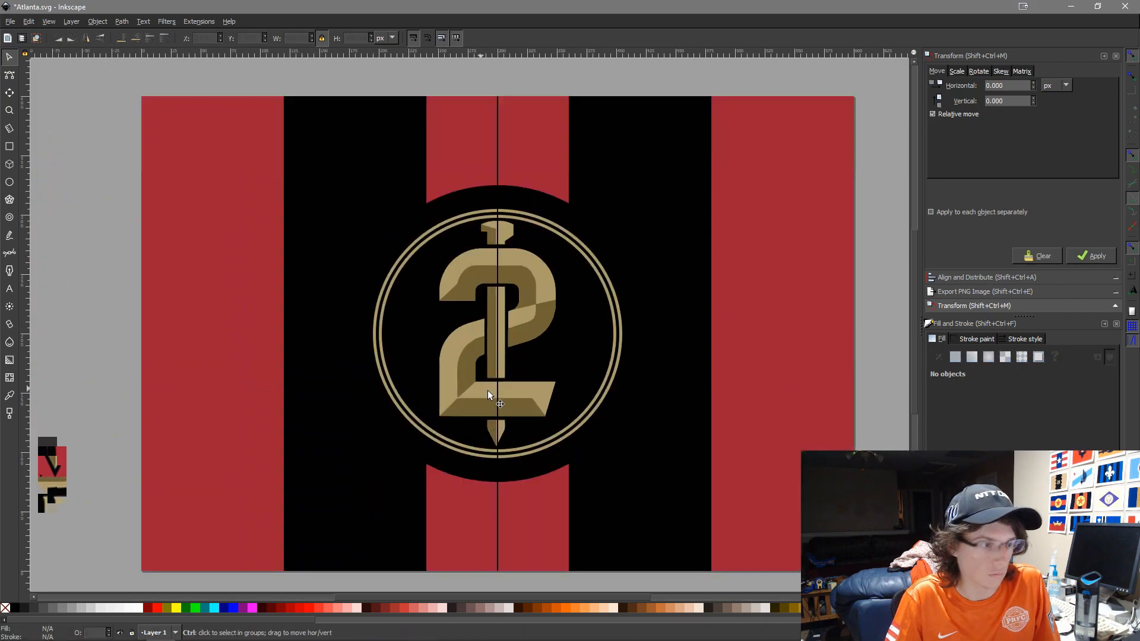
Nudge the numeral 2 group 1 px to the right so that its spike tip lines up with the centre line
{"action": "left_click", "coordinate": [690, 324]}
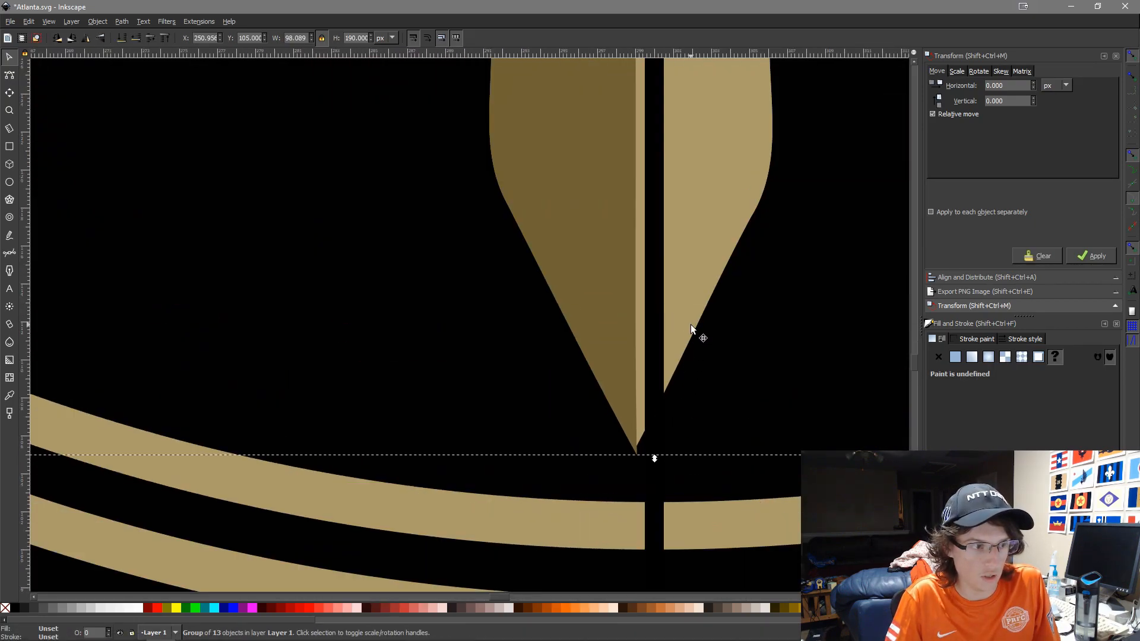
{"action": "key", "text": "Right"}
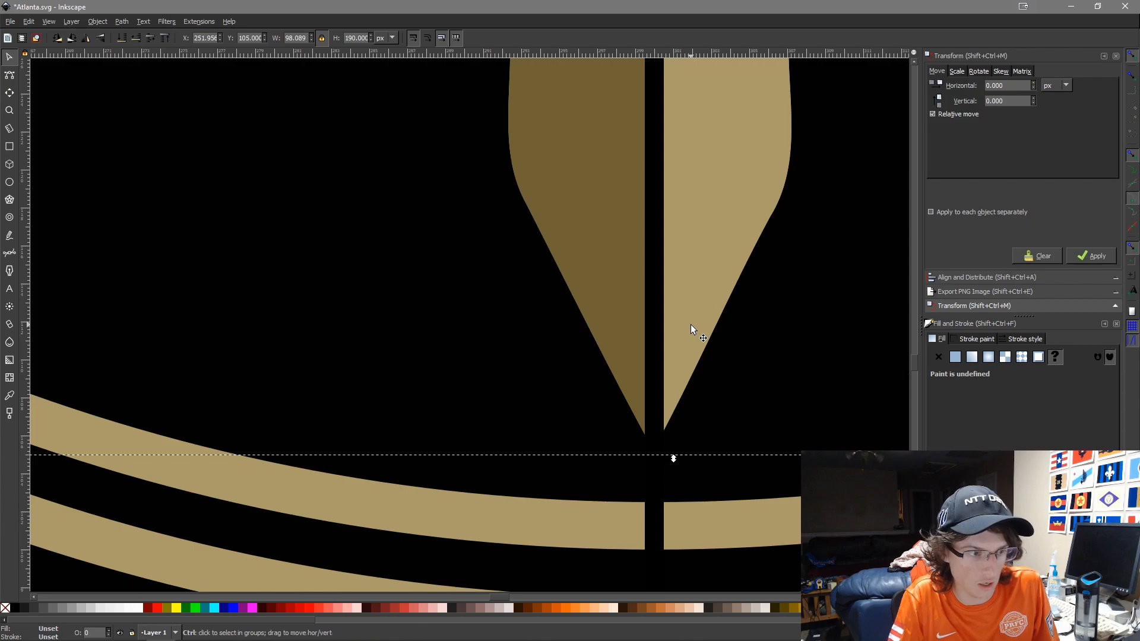
{"action": "scroll", "coordinate": [720, 301], "scroll_direction": "down", "scroll_amount": 1}
{"action": "scroll", "coordinate": [720, 301], "scroll_direction": "down", "scroll_amount": 5}
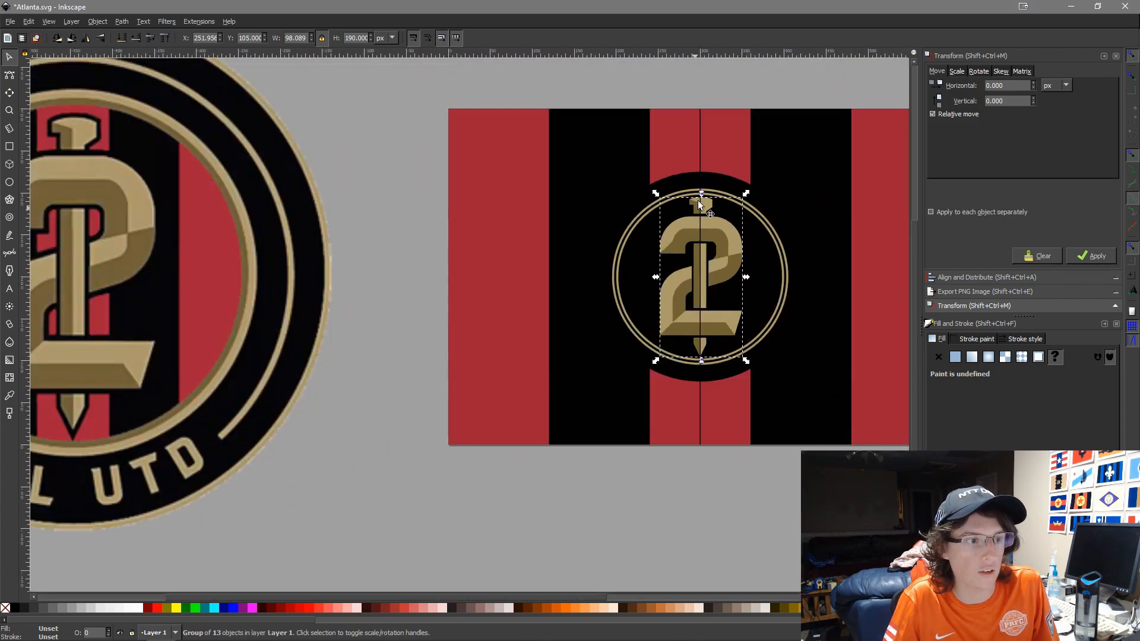
Delete the vertical guide line from the centre of the flag
{"action": "left_click", "coordinate": [699, 133]}
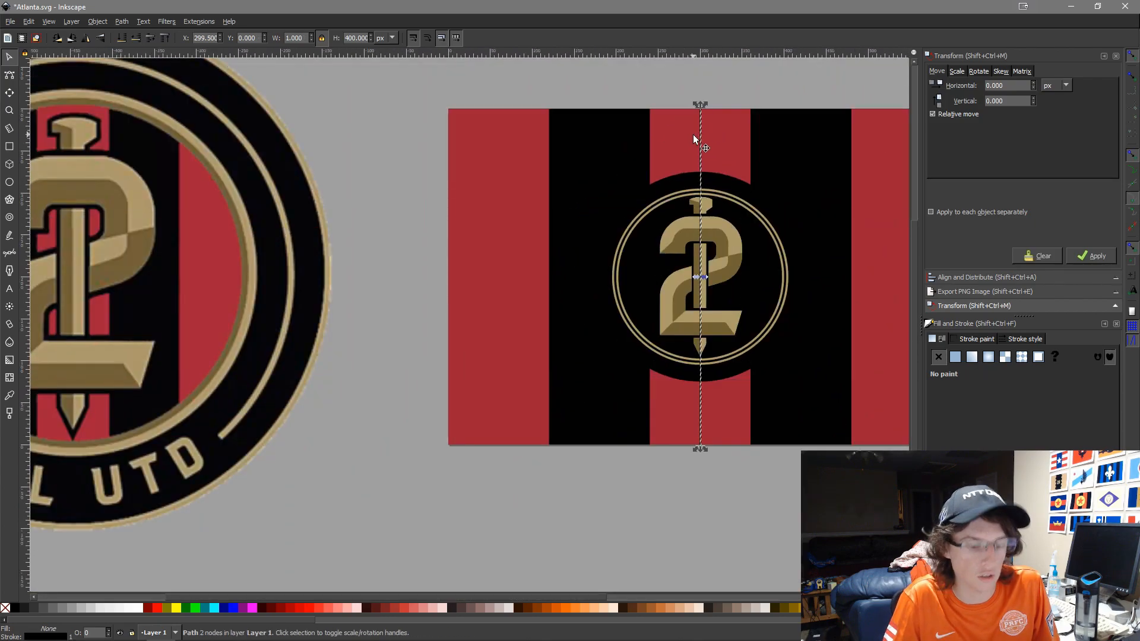
{"action": "key", "text": "Delete"}
{"action": "scroll", "coordinate": [693, 134], "scroll_direction": "down", "scroll_amount": 2}
{"action": "left_click_drag", "start_coordinate": [826, 378], "coordinate": [650, 486]}
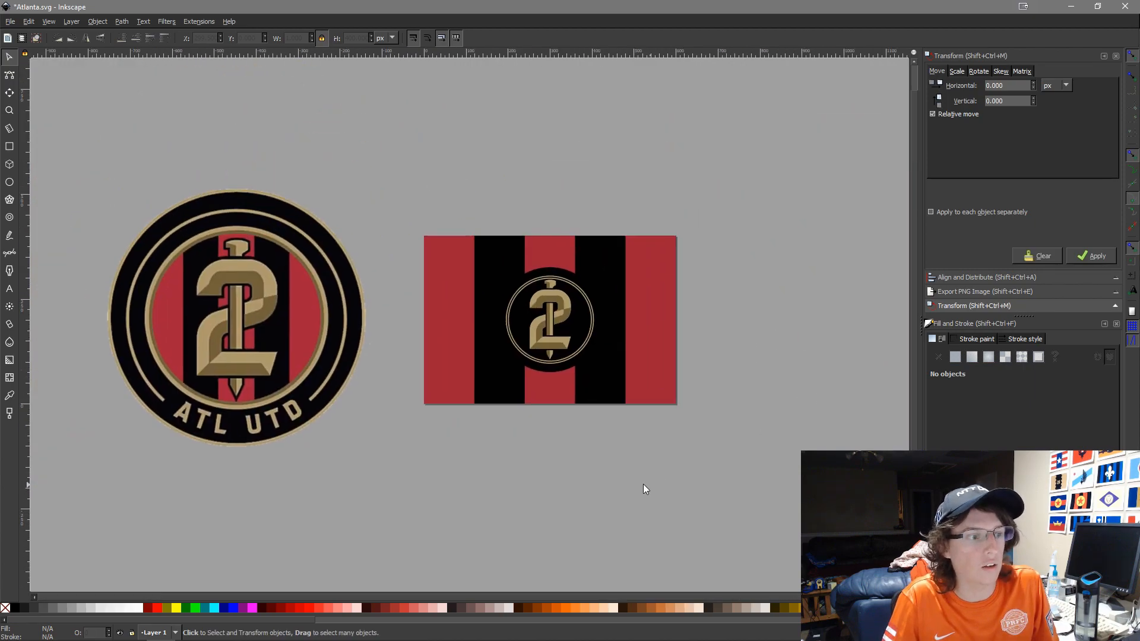
Ungroup the two-tone numeral 2 into its separate pieces
{"action": "scroll", "coordinate": [551, 282], "scroll_direction": "up", "scroll_amount": 3}
{"action": "scroll", "coordinate": [561, 359], "scroll_direction": "up", "scroll_amount": 2}
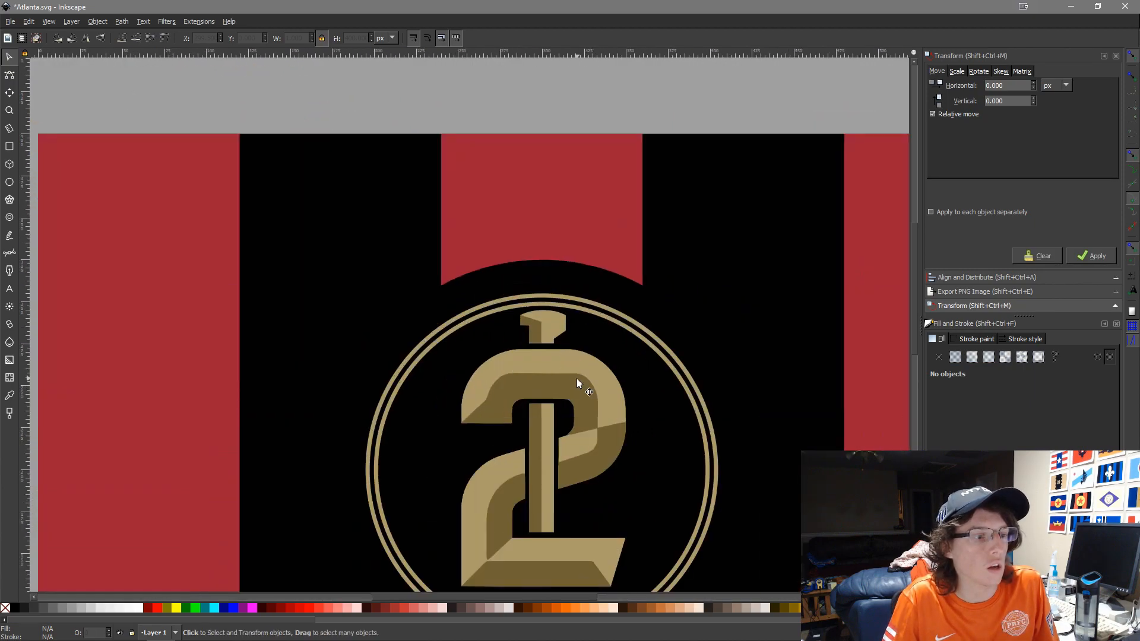
{"action": "left_click", "coordinate": [576, 382]}
{"action": "key", "text": "ctrl+shift+g"}
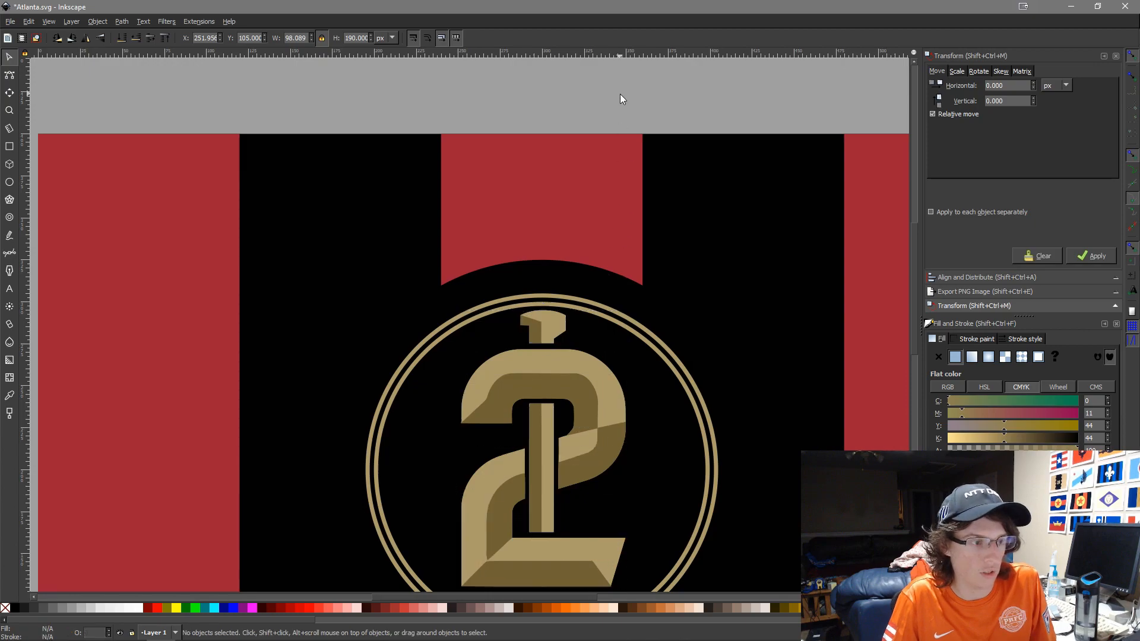
Fill the numeral 2's upper arch, curve and outer left-hand pieces with one light gold sampled from the numeral
{"action": "scroll", "coordinate": [620, 98], "scroll_direction": "down", "scroll_amount": 2}
{"action": "scroll", "coordinate": [552, 233], "scroll_direction": "up", "scroll_amount": 3}
{"action": "left_click", "coordinate": [617, 251]}
{"action": "left_click", "coordinate": [610, 280], "text": "shift"}
{"action": "left_click", "coordinate": [582, 364], "text": "shift"}
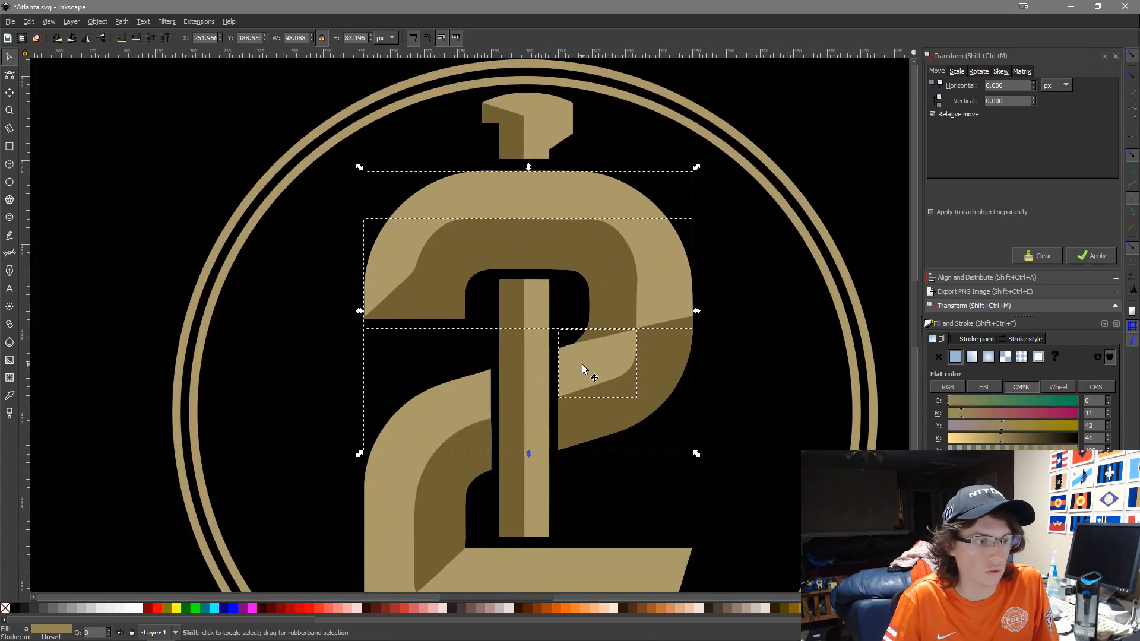
{"action": "left_click", "coordinate": [469, 400], "text": "shift"}
{"action": "key", "text": "d"}
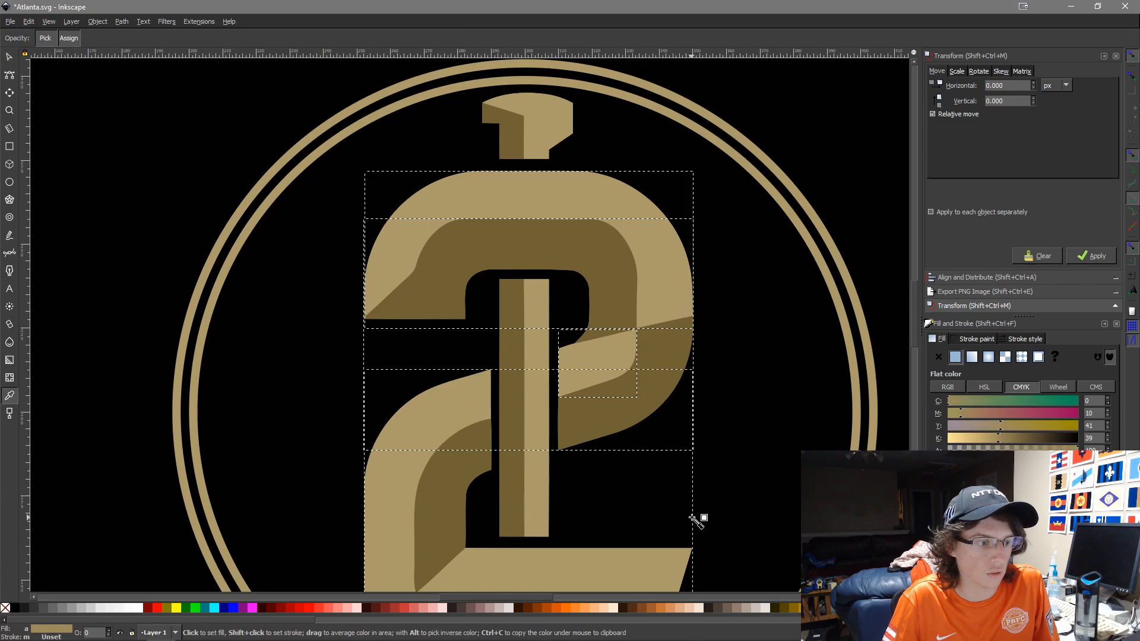
{"action": "left_click", "coordinate": [601, 374]}
{"action": "key", "text": "s"}
{"action": "scroll", "coordinate": [510, 436], "scroll_direction": "down", "scroll_amount": 5}
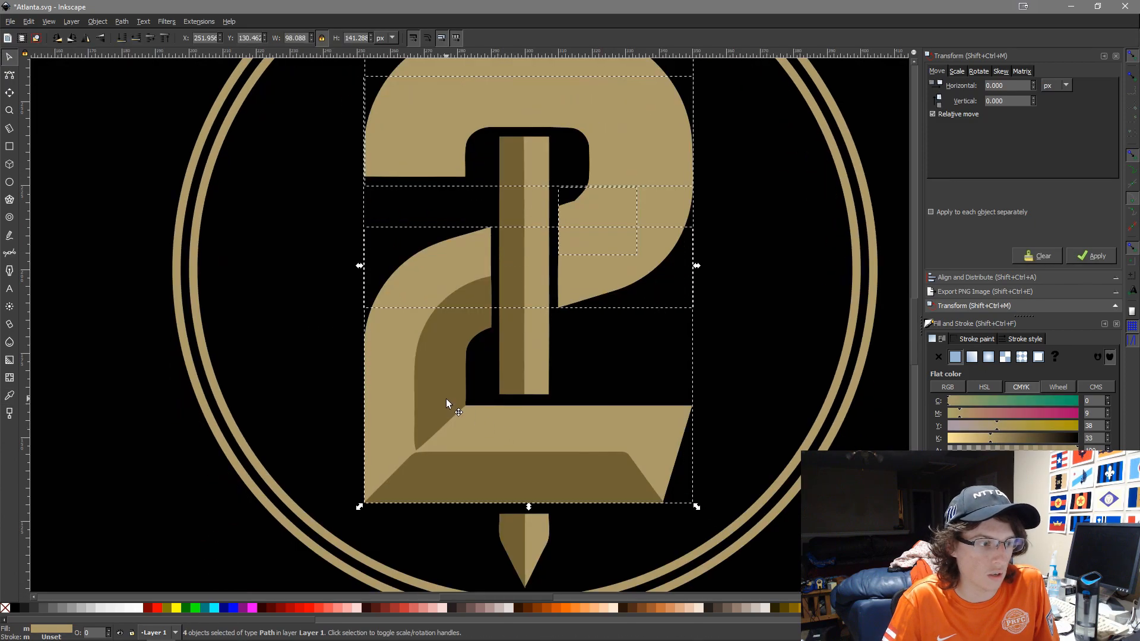
Recolour the dark inner curve and the dark base bevel of the numeral 2 with its light gold
{"action": "left_click", "coordinate": [447, 399]}
{"action": "key", "text": "d"}
{"action": "left_click", "coordinate": [535, 445]}
{"action": "key", "text": "s"}
{"action": "left_click", "coordinate": [569, 497]}
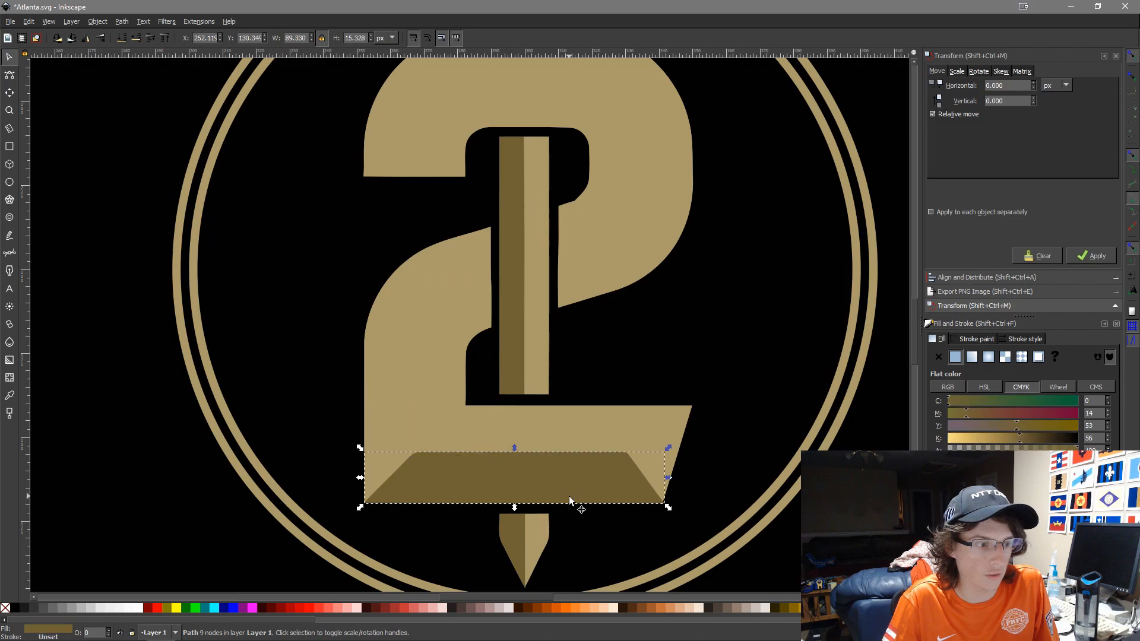
{"action": "key", "text": "d"}
{"action": "left_click", "coordinate": [516, 439]}
{"action": "key", "text": "s"}
Recolour the light halves of the spike's shaft and lower tip with the spike's dark gold
{"action": "left_click", "coordinate": [508, 340]}
{"action": "left_click", "coordinate": [539, 380]}
{"action": "left_click", "coordinate": [546, 546], "text": "shift"}
{"action": "key", "text": "d"}
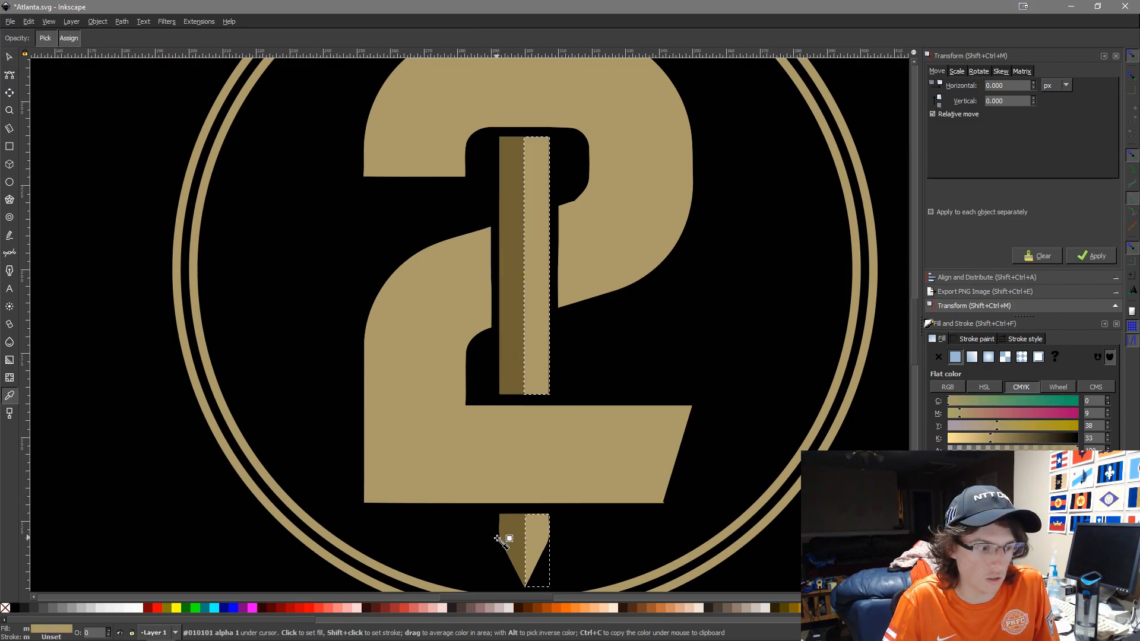
{"action": "left_click", "coordinate": [519, 537]}
{"action": "key", "text": "s"}
Recolour the light part of the spike's head with the dark gold sampled from its shaded side
{"action": "scroll", "coordinate": [526, 273], "scroll_direction": "up", "scroll_amount": 10}
{"action": "left_click", "coordinate": [564, 202]}
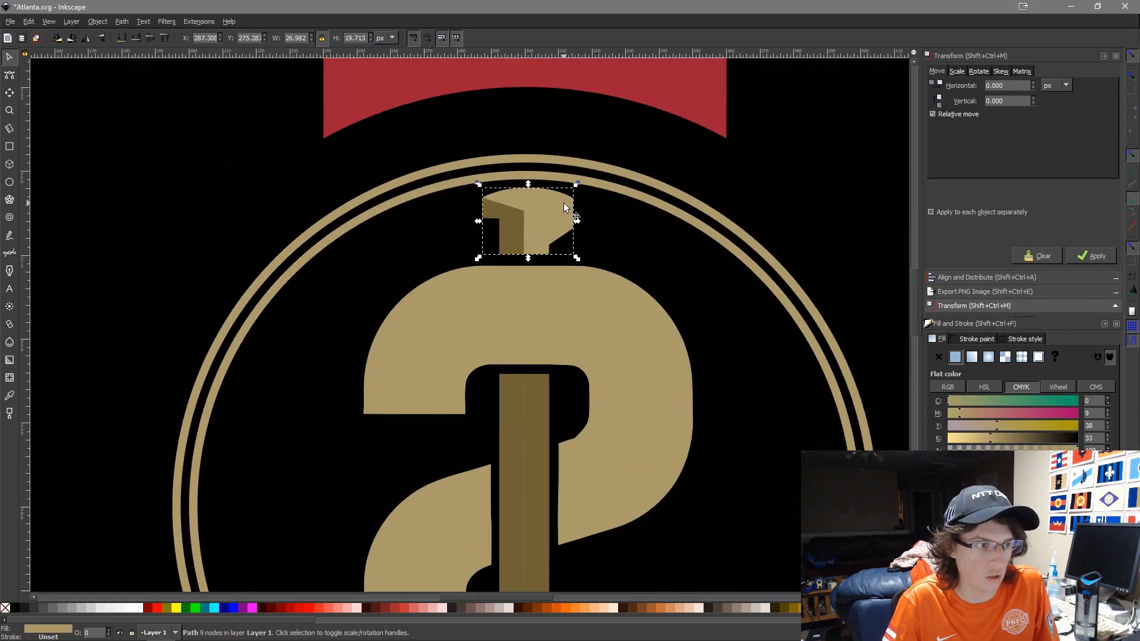
{"action": "key", "text": "d"}
{"action": "left_click", "coordinate": [518, 238]}
{"action": "key", "text": "s"}
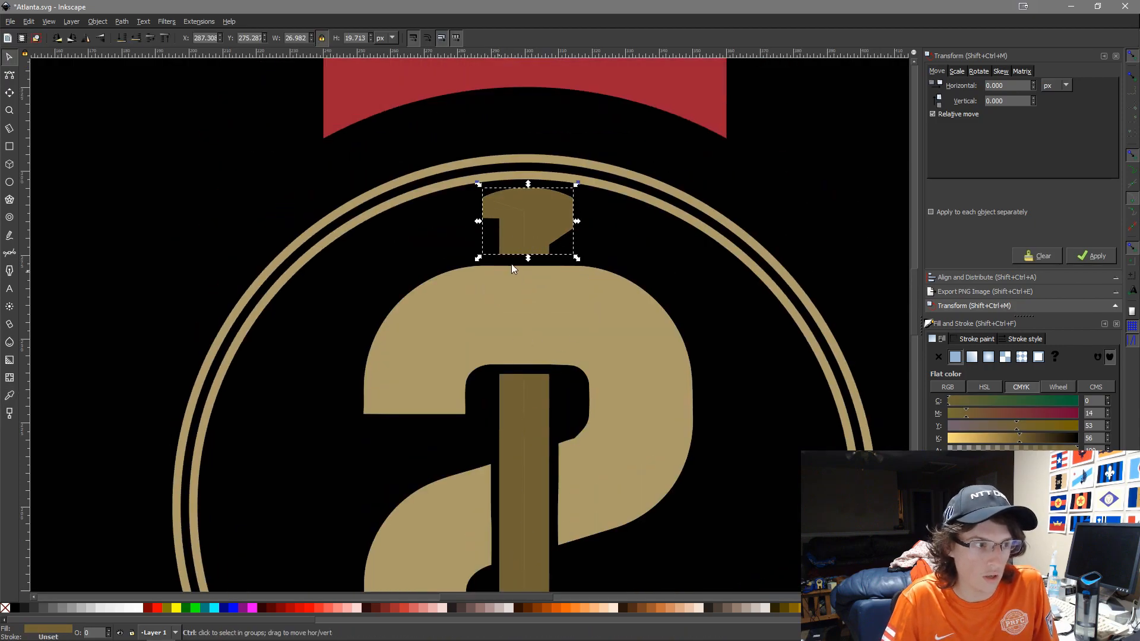
Select all the dark gold pieces of the spike and unite them into one path
{"action": "left_click", "coordinate": [538, 418], "text": "shift"}
{"action": "scroll", "coordinate": [565, 447], "scroll_direction": "down", "scroll_amount": 7}
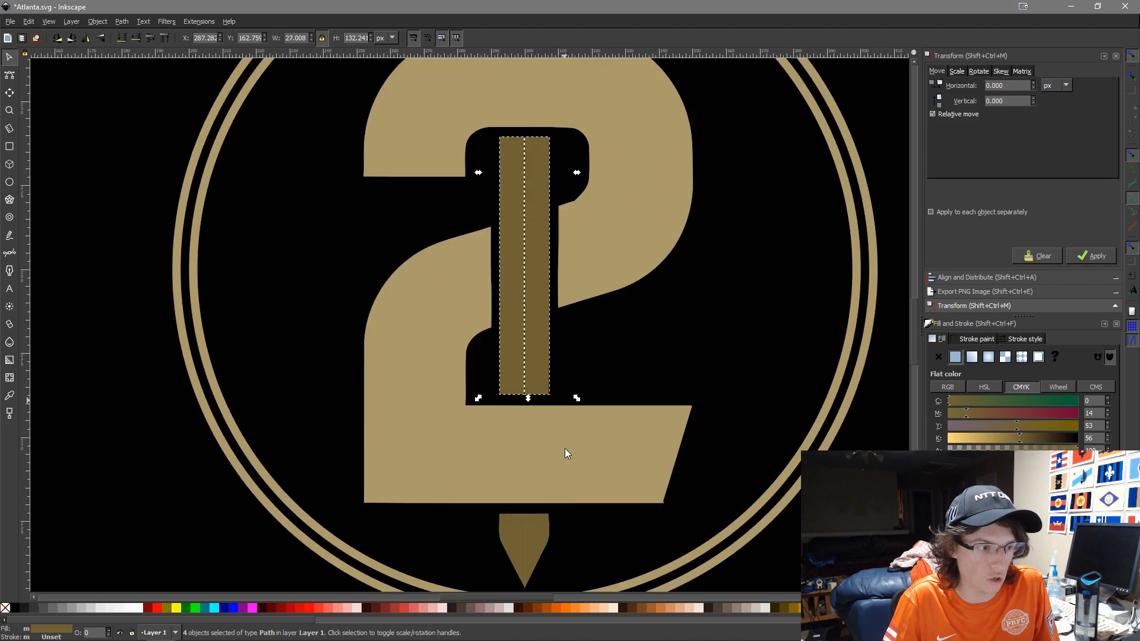
{"action": "left_click", "coordinate": [545, 430], "text": "shift"}
{"action": "left_click", "coordinate": [122, 21]}
{"action": "left_click", "coordinate": [146, 92]}
Select all the light gold pieces of the numeral 2 and unite them into one path
{"action": "left_click", "coordinate": [622, 365]}
{"action": "scroll", "coordinate": [622, 364], "scroll_direction": "down", "scroll_amount": 4, "text": "ctrl"}
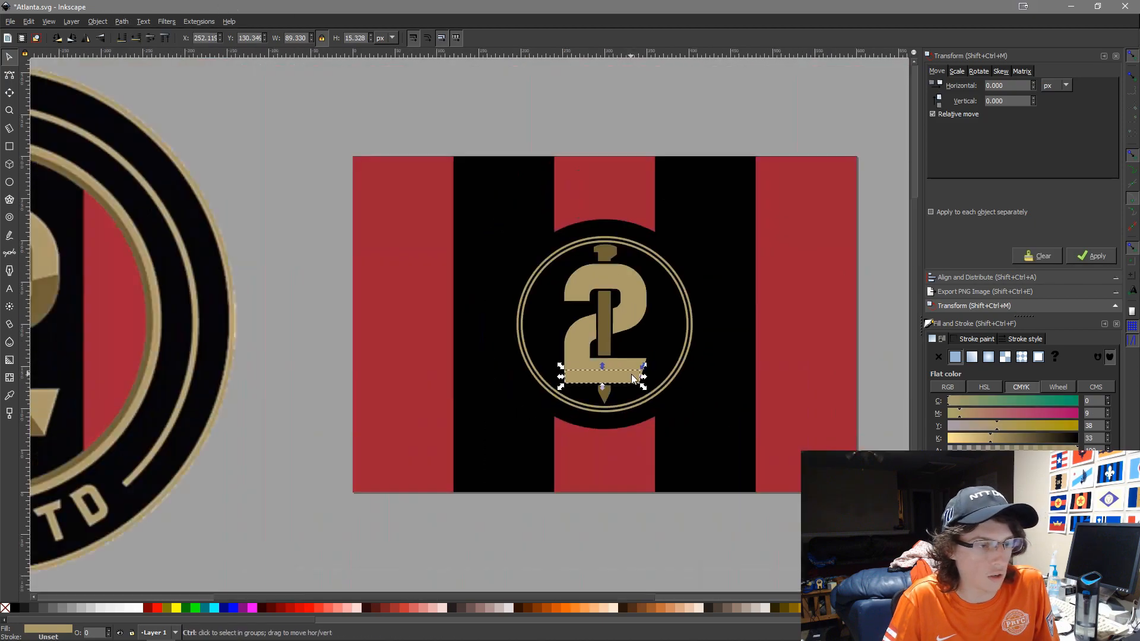
{"action": "left_click_drag", "start_coordinate": [892, 412], "coordinate": [554, 321]}
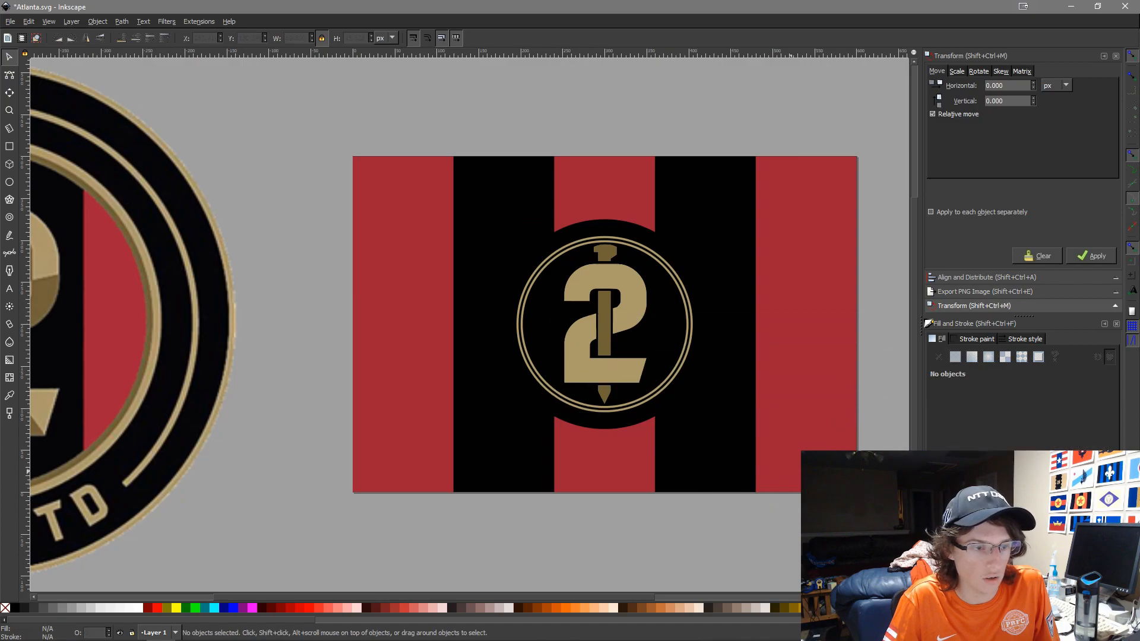
{"action": "left_click_drag", "start_coordinate": [880, 431], "coordinate": [547, 259]}
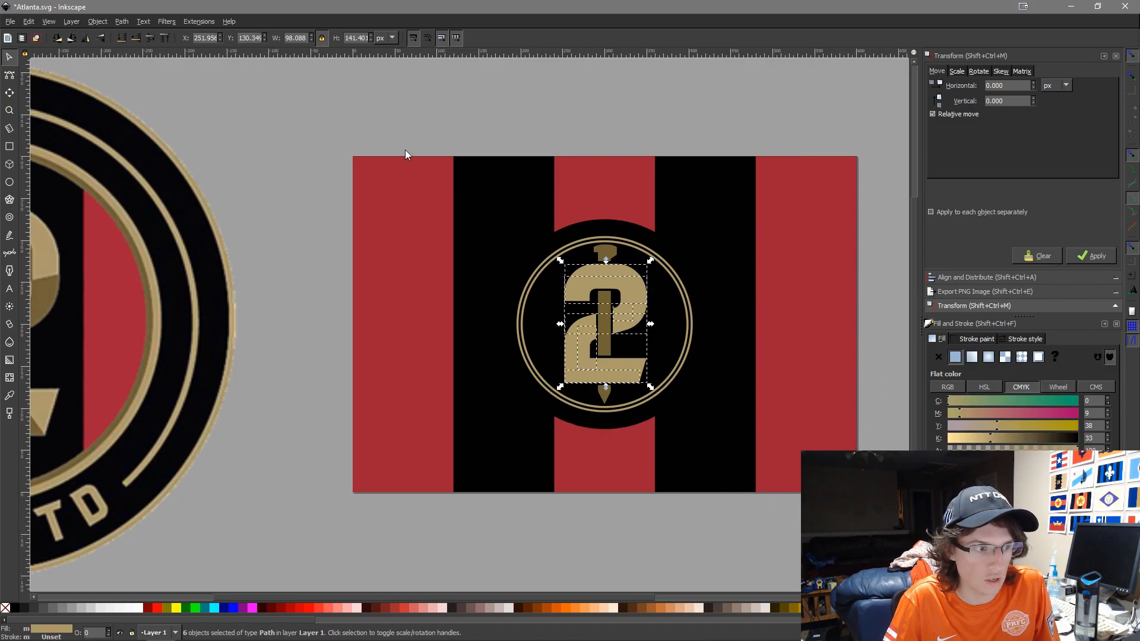
{"action": "left_click", "coordinate": [122, 21]}
{"action": "left_click", "coordinate": [154, 94]}
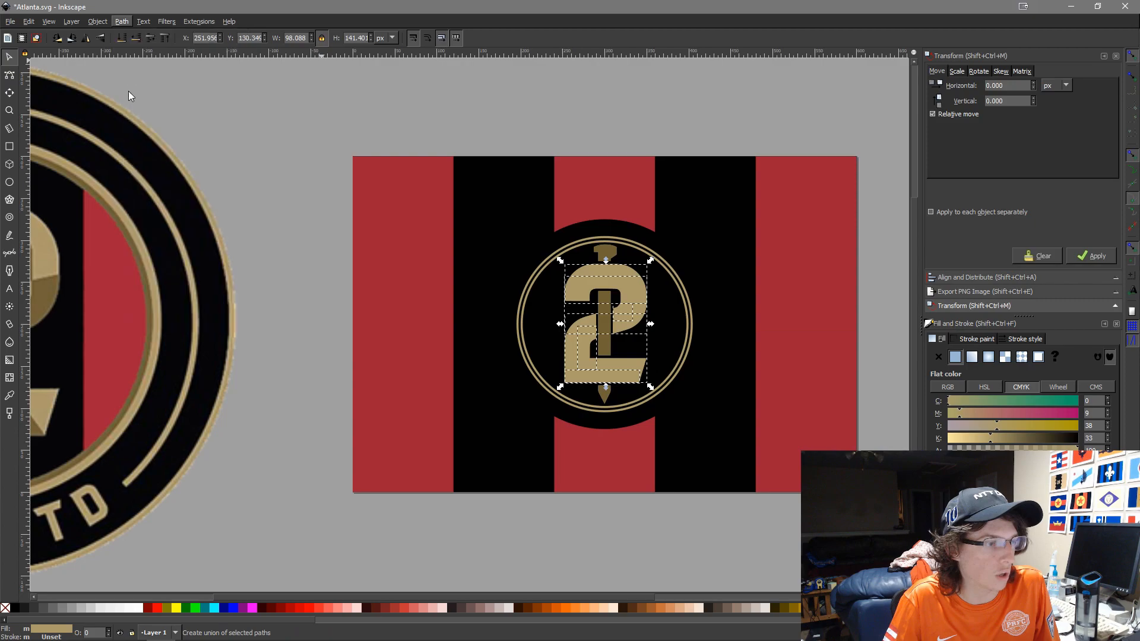
Try the spike's dark gold as the fill of the united numeral 2, and undo the recolouring
{"action": "scroll", "coordinate": [640, 347], "scroll_direction": "up", "scroll_amount": 2, "text": "ctrl"}
{"action": "key", "text": "d"}
{"action": "left_click", "coordinate": [566, 283]}
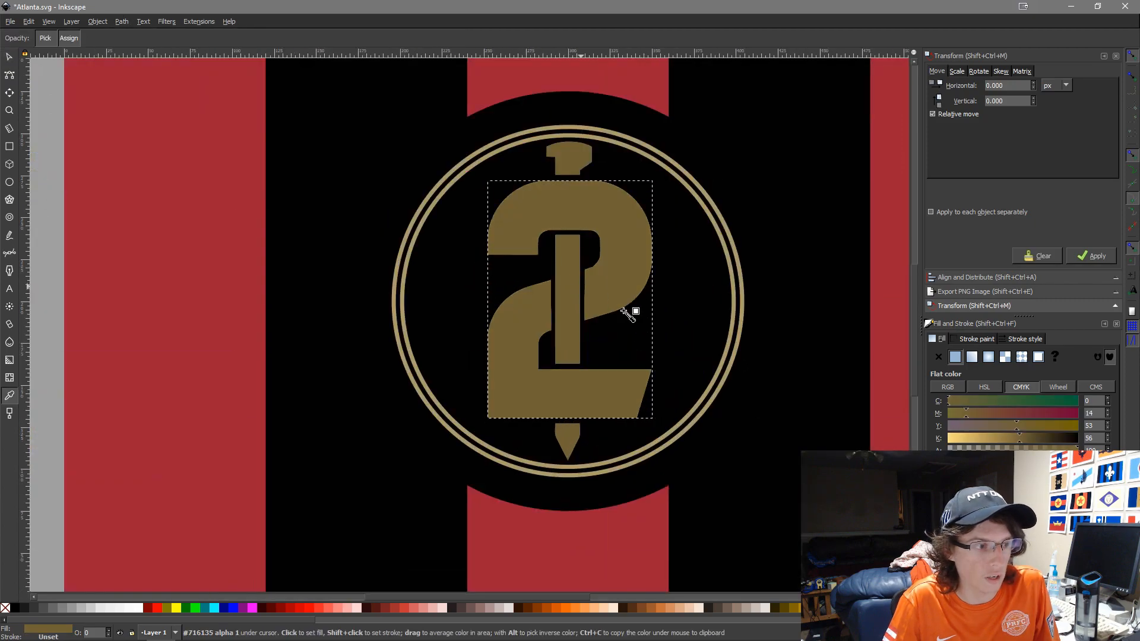
{"action": "key", "text": "s"}
{"action": "scroll", "coordinate": [725, 437], "scroll_direction": "down", "scroll_amount": 3, "text": "ctrl"}
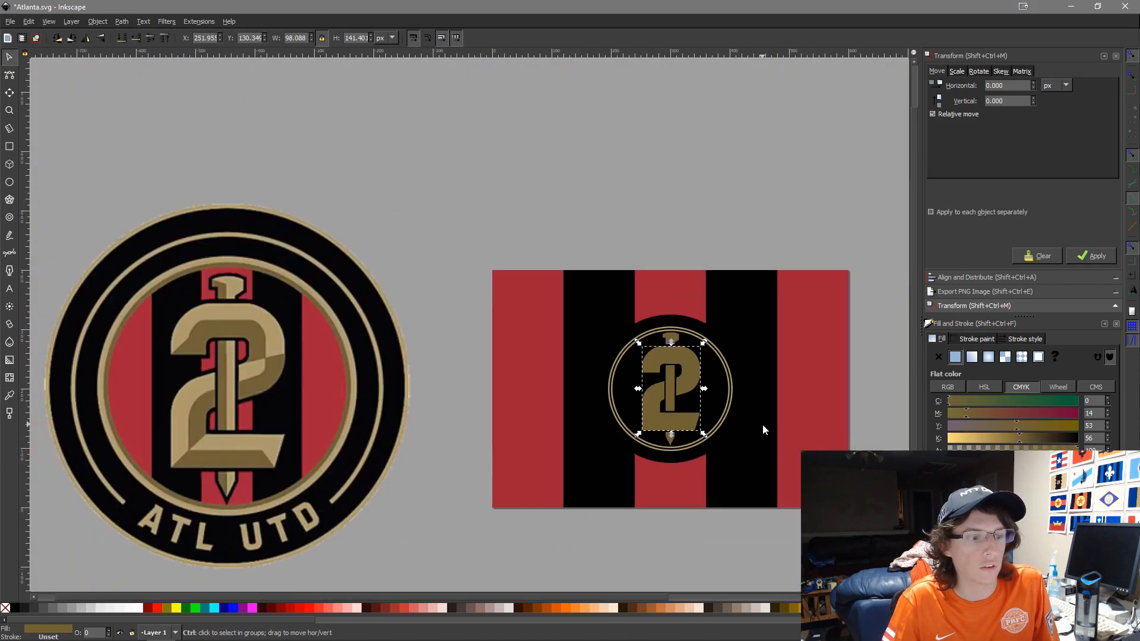
{"action": "key", "text": "ctrl+z"}
Recolour the flag's red background with the red sampled from the Atlanta United 2 logo
{"action": "scroll", "coordinate": [753, 422], "scroll_direction": "up", "scroll_amount": 3, "text": "ctrl"}
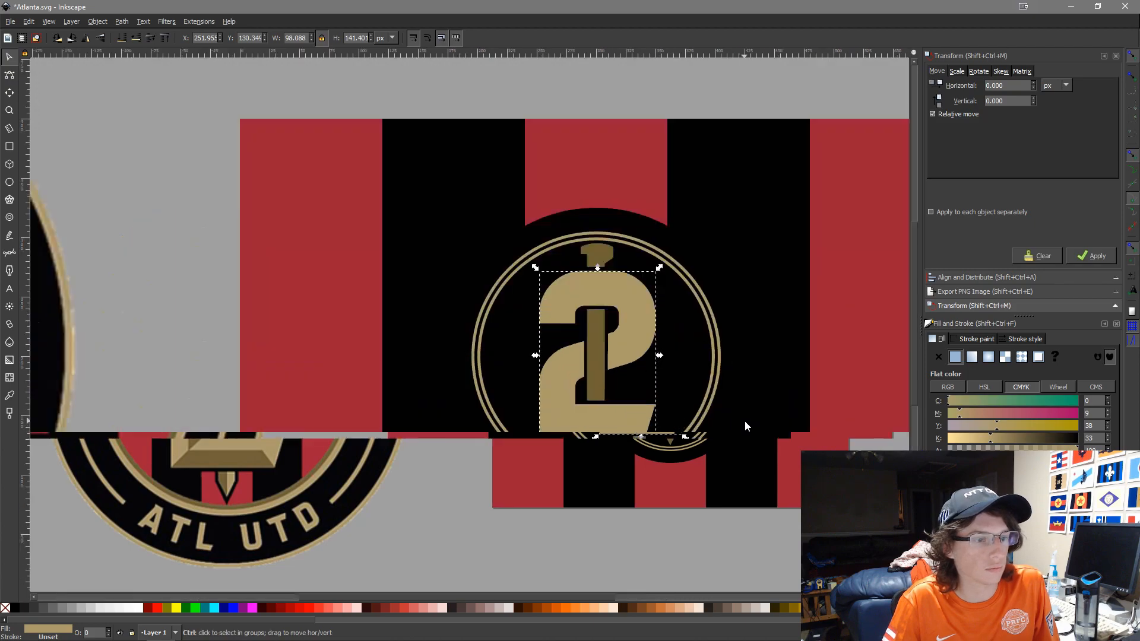
{"action": "scroll", "coordinate": [535, 178], "scroll_direction": "down", "scroll_amount": 3, "text": "ctrl"}
{"action": "left_click", "coordinate": [535, 178]}
{"action": "key", "text": "d"}
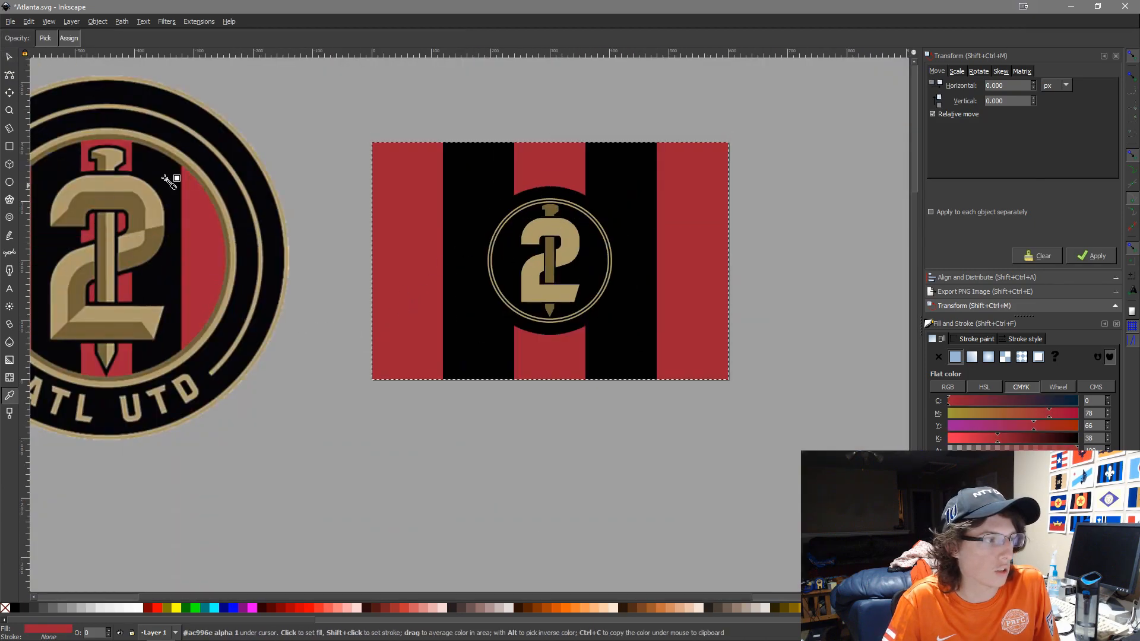
{"action": "scroll", "coordinate": [200, 291], "scroll_direction": "up", "scroll_amount": 3, "text": "ctrl"}
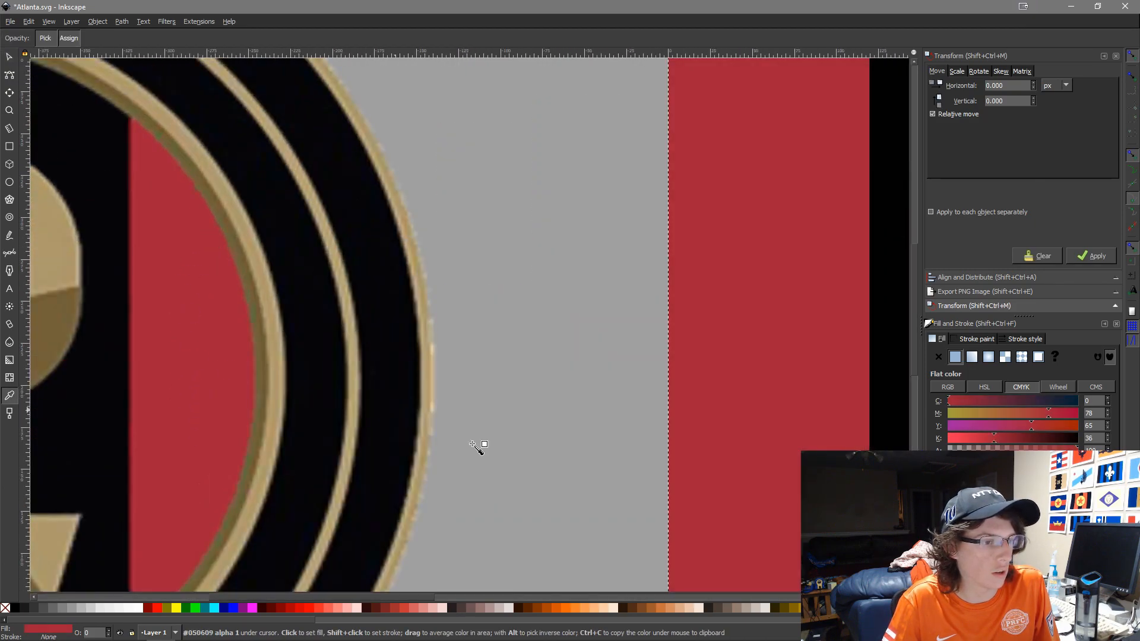
{"action": "scroll", "coordinate": [410, 423], "scroll_direction": "down", "scroll_amount": 3, "text": "ctrl"}
{"action": "key", "text": "s"}
{"action": "scroll", "coordinate": [728, 385], "scroll_direction": "up", "scroll_amount": 3, "text": "ctrl"}
{"action": "scroll", "coordinate": [487, 193], "scroll_direction": "down", "scroll_amount": 3, "text": "ctrl"}
Recolour the 200 px circle that forms the inner ring with the spike's dark gold
{"action": "left_click", "coordinate": [603, 209]}
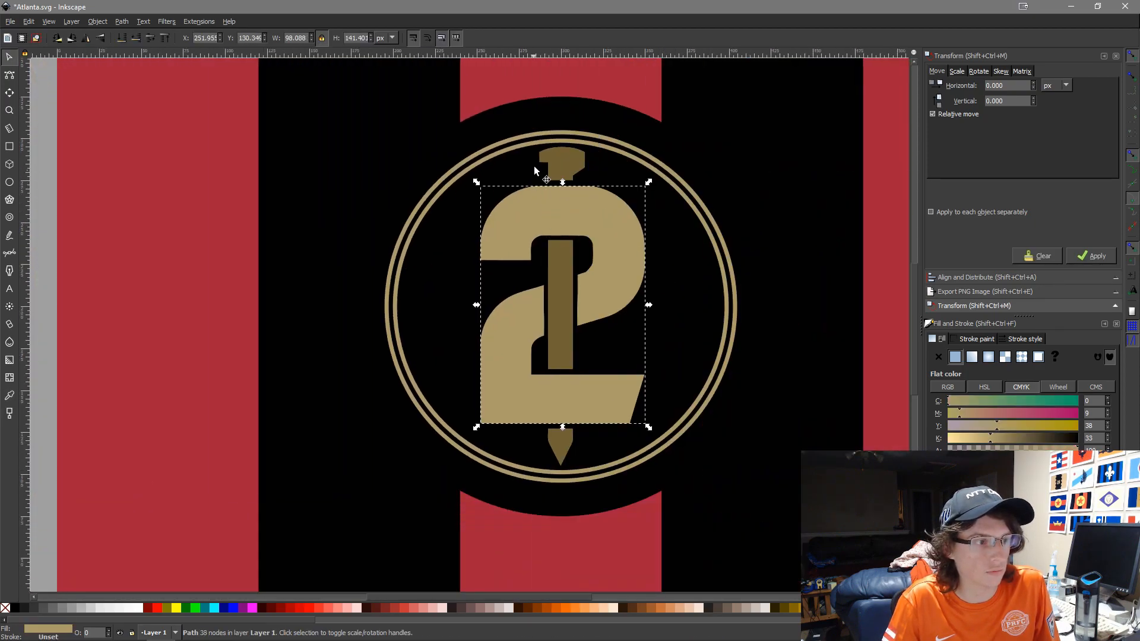
{"action": "left_click", "coordinate": [554, 160]}
{"action": "left_click", "coordinate": [572, 136]}
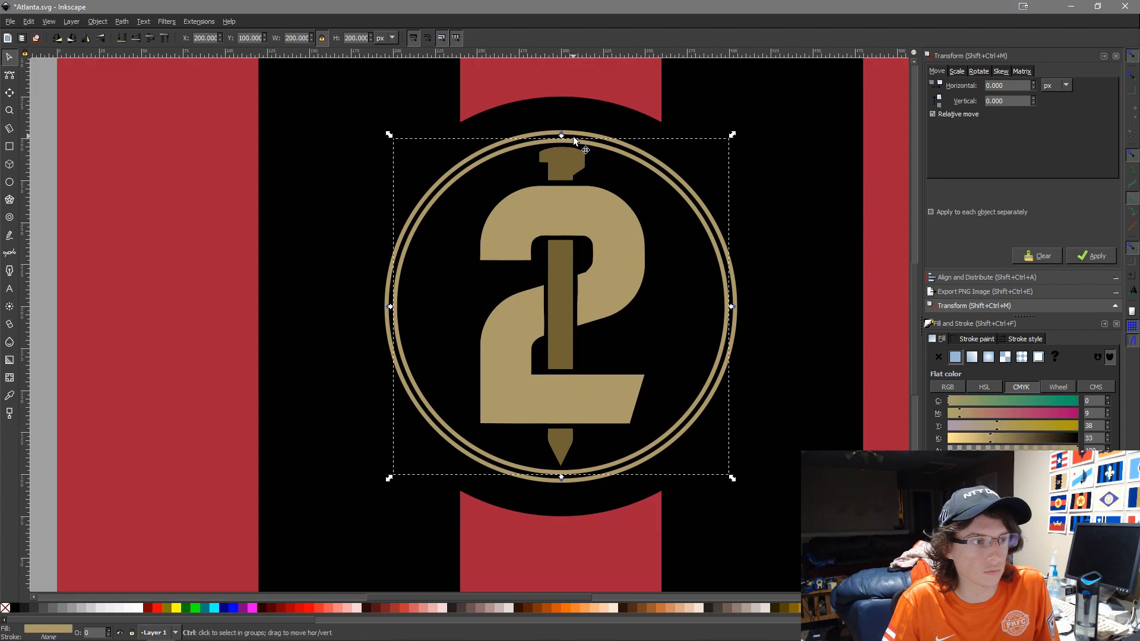
{"action": "key", "text": "d"}
{"action": "left_click", "coordinate": [581, 170]}
{"action": "key", "text": "s"}
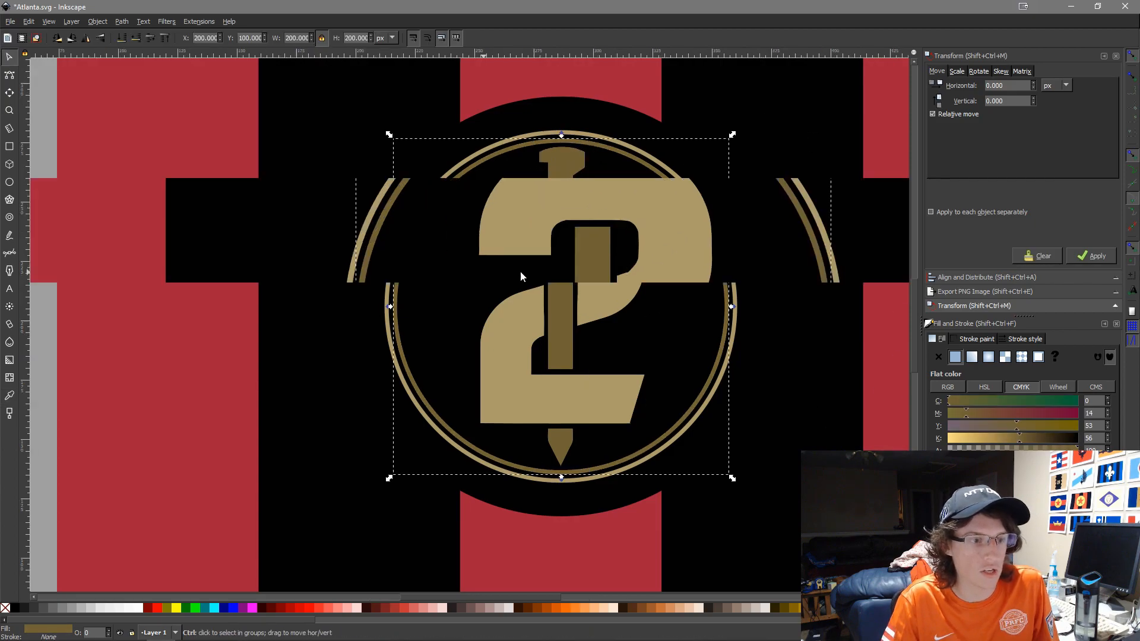
{"action": "scroll", "coordinate": [503, 273], "scroll_direction": "up", "scroll_amount": 2, "text": "ctrl"}
{"action": "scroll", "coordinate": [606, 258], "scroll_direction": "down", "scroll_amount": 4, "text": "ctrl"}
{"action": "left_click", "coordinate": [760, 504]}
{"action": "scroll", "coordinate": [757, 399], "scroll_direction": "up", "scroll_amount": 3, "text": "ctrl"}
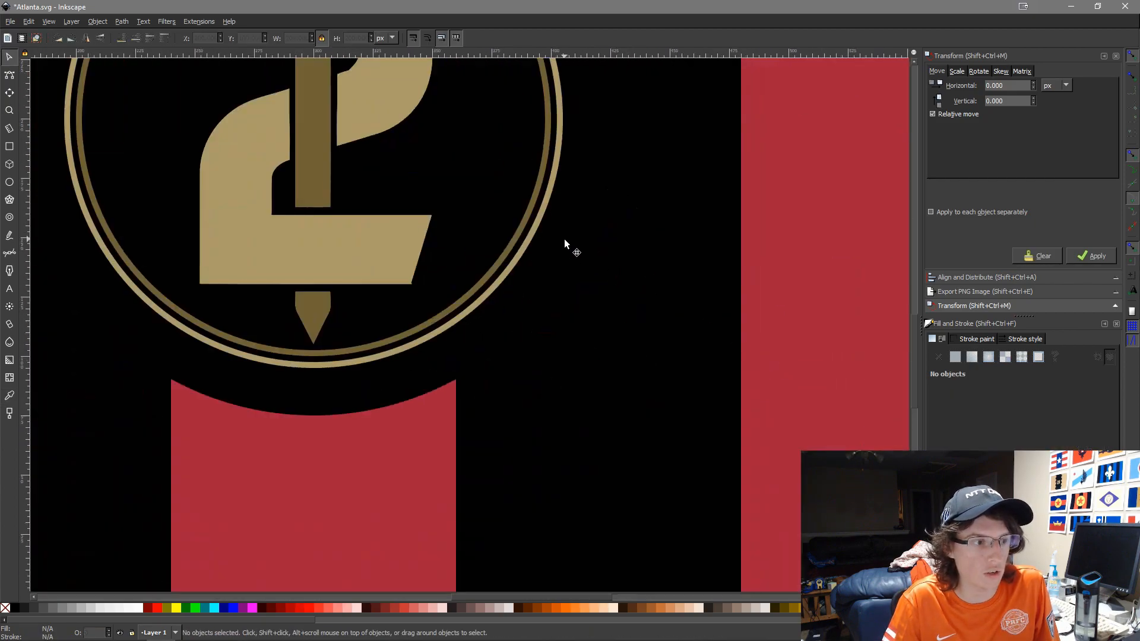
Recolour the light gold circle that forms the outer ring with the spike's dark gold
{"action": "left_click", "coordinate": [550, 194]}
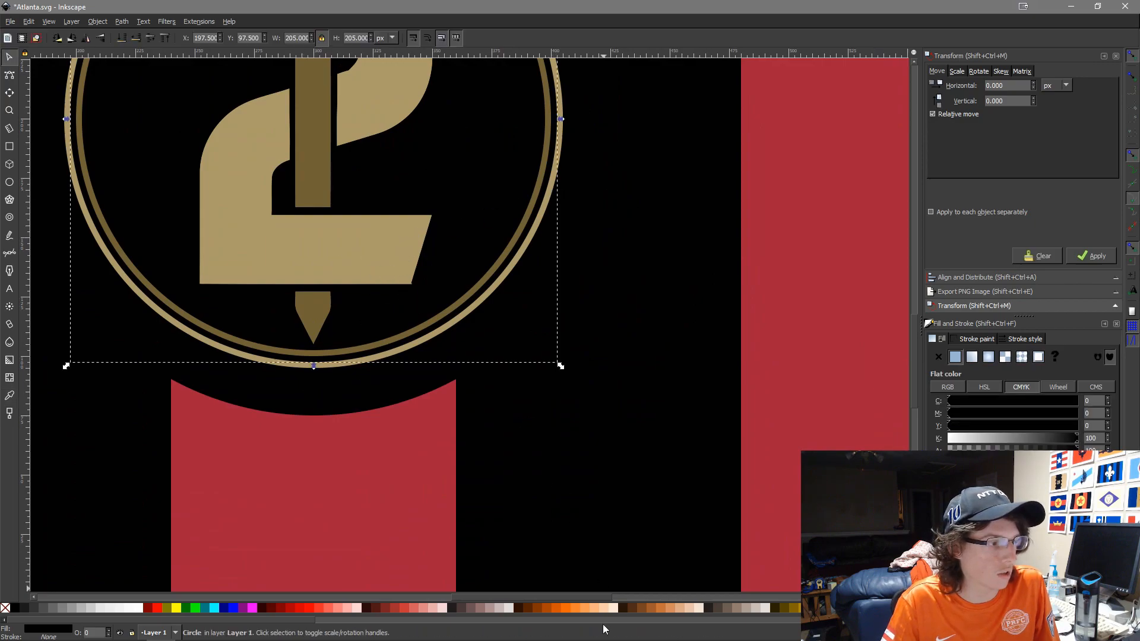
{"action": "scroll", "coordinate": [311, 499], "scroll_direction": "up", "scroll_amount": 4, "text": "ctrl"}
{"action": "scroll", "coordinate": [325, 276], "scroll_direction": "up", "scroll_amount": 6}
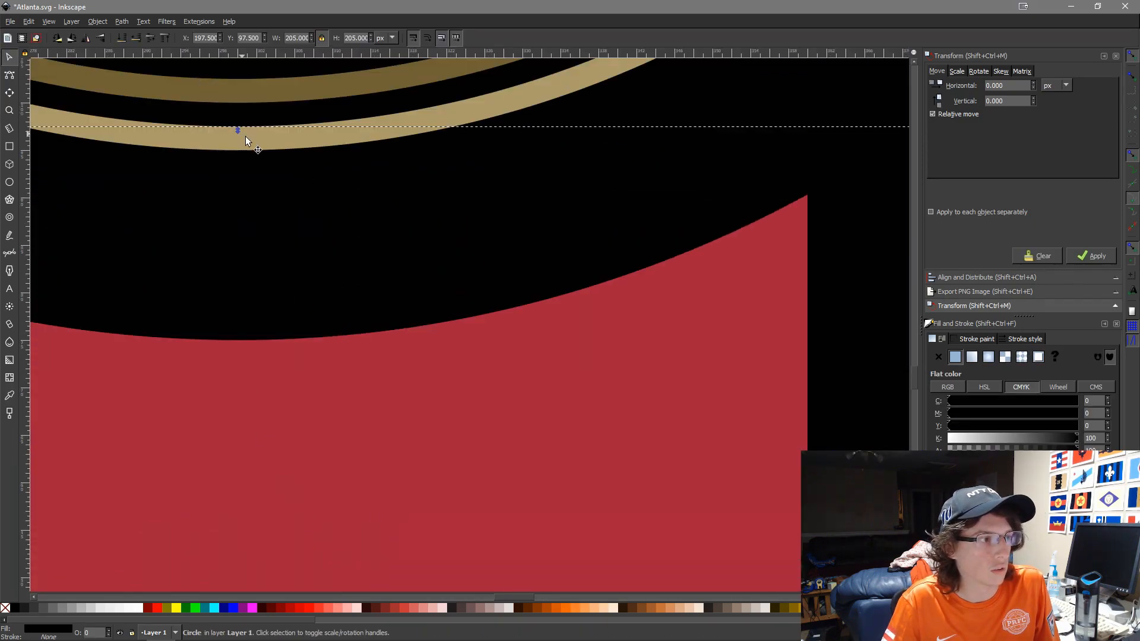
{"action": "left_click", "coordinate": [256, 148]}
{"action": "scroll", "coordinate": [256, 149], "scroll_direction": "down", "scroll_amount": 5, "text": "ctrl"}
{"action": "key", "text": "d"}
{"action": "scroll", "coordinate": [254, 119], "scroll_direction": "up", "scroll_amount": 4, "text": "ctrl"}
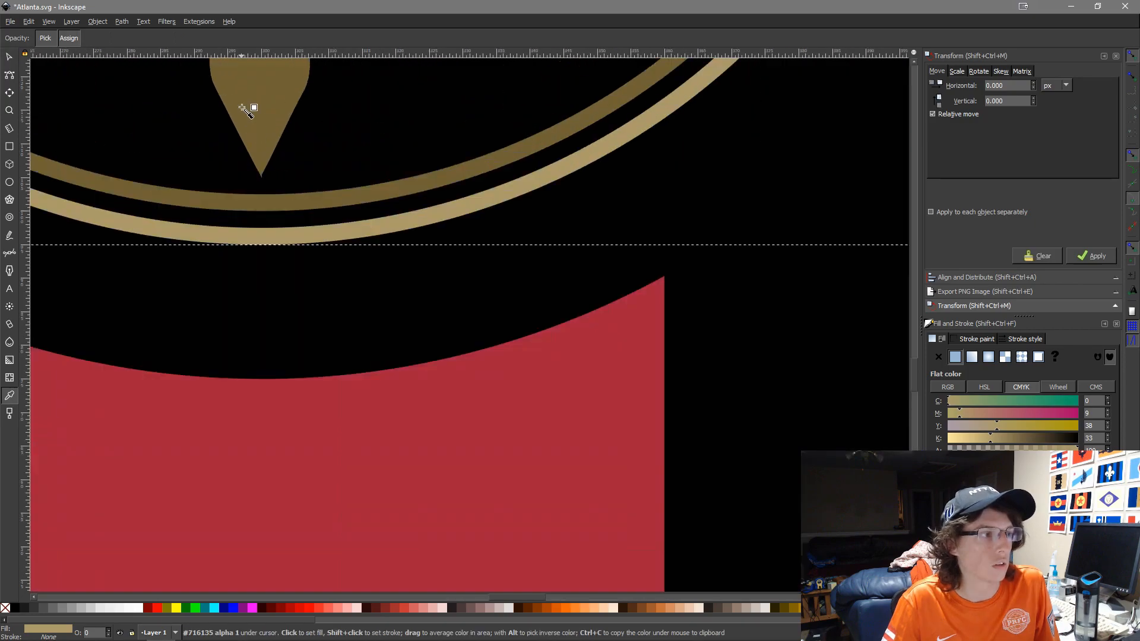
{"action": "left_click", "coordinate": [241, 107]}
{"action": "scroll", "coordinate": [456, 336], "scroll_direction": "down", "scroll_amount": 6, "text": "ctrl"}
{"action": "key", "text": "s"}
{"action": "left_click", "coordinate": [838, 400]}
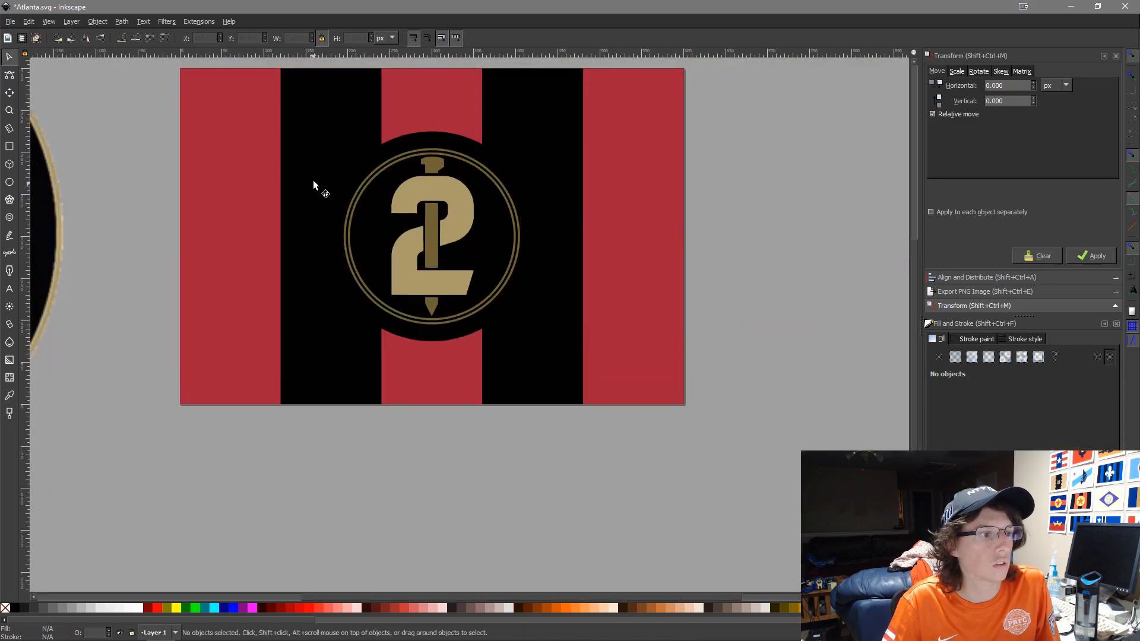
Select all the objects that make up the flag and bring up the PNG export settings
{"action": "scroll", "coordinate": [314, 189], "scroll_direction": "left", "scroll_amount": 3}
{"action": "scroll", "coordinate": [593, 198], "scroll_direction": "down", "scroll_amount": 2, "text": "ctrl"}
{"action": "left_click_drag", "start_coordinate": [822, 454], "coordinate": [362, 116]}
{"action": "key", "text": "ctrl+shift+e"}
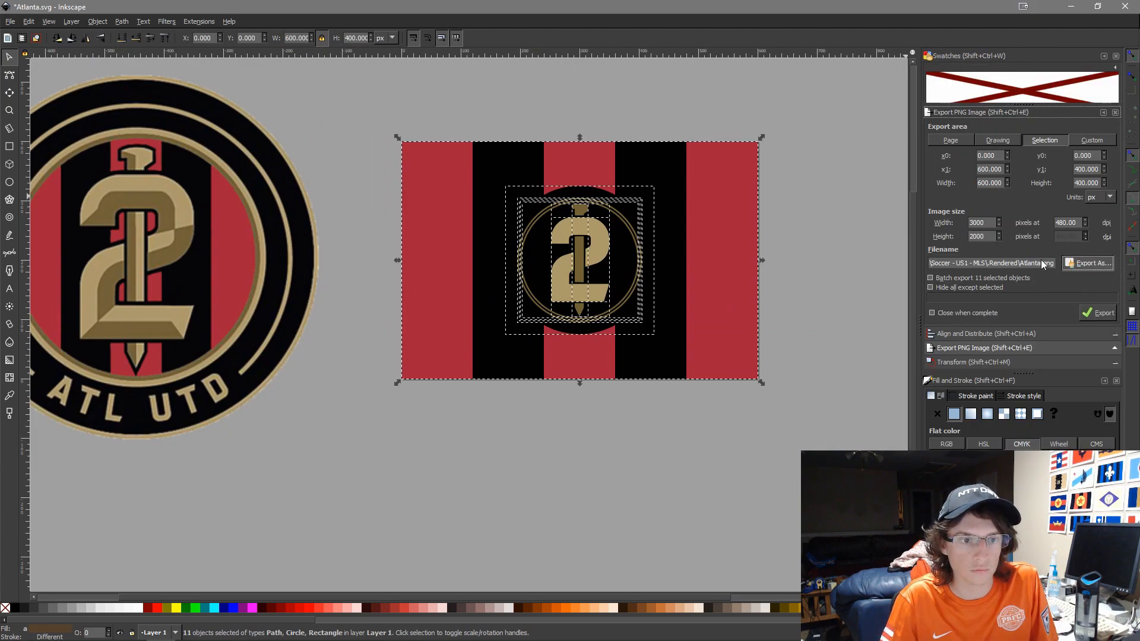
Export the selected flag as "Atlanta United 2.png" into the .Rendered folder of Soccer - US2 - USL
{"action": "left_click", "coordinate": [1079, 266]}
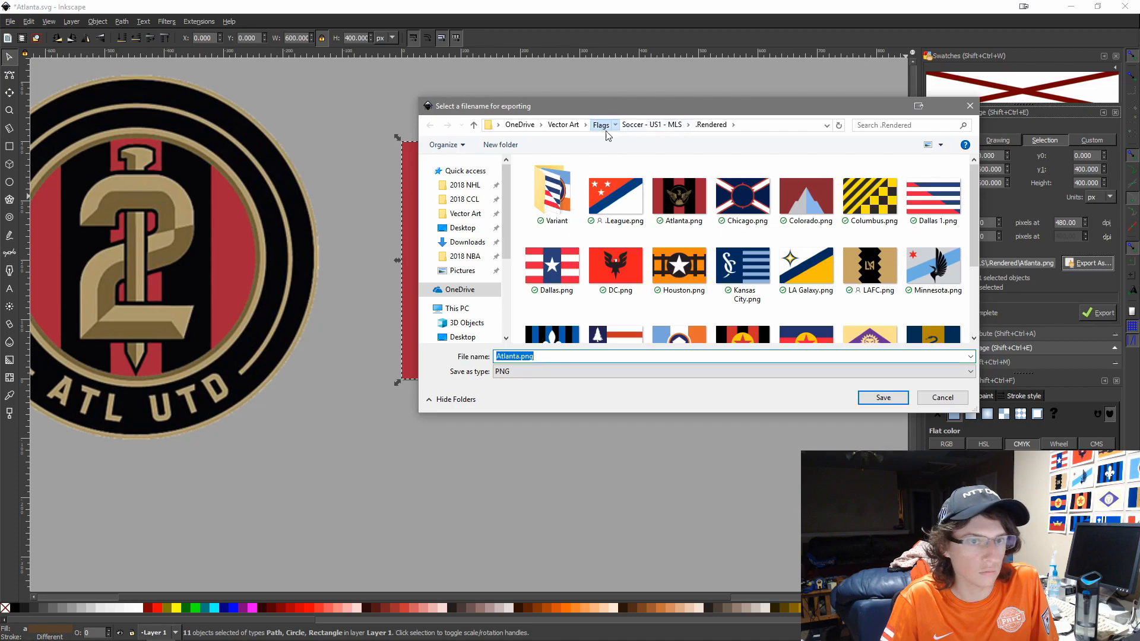
{"action": "left_click", "coordinate": [601, 125]}
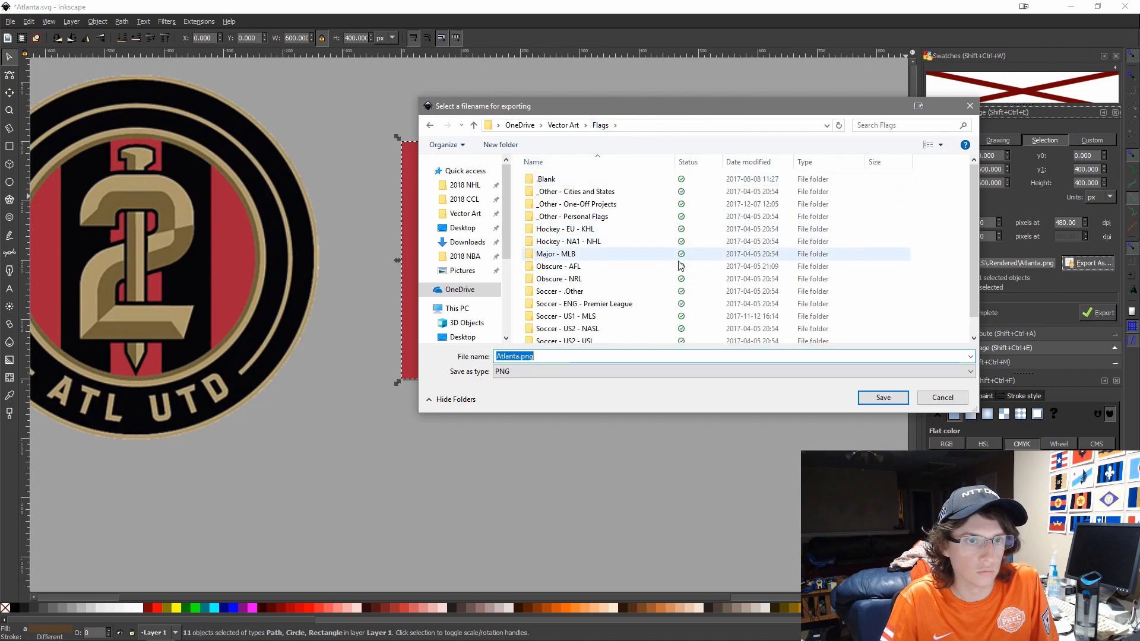
{"action": "double_click", "coordinate": [599, 339]}
{"action": "key", "text": "Return"}
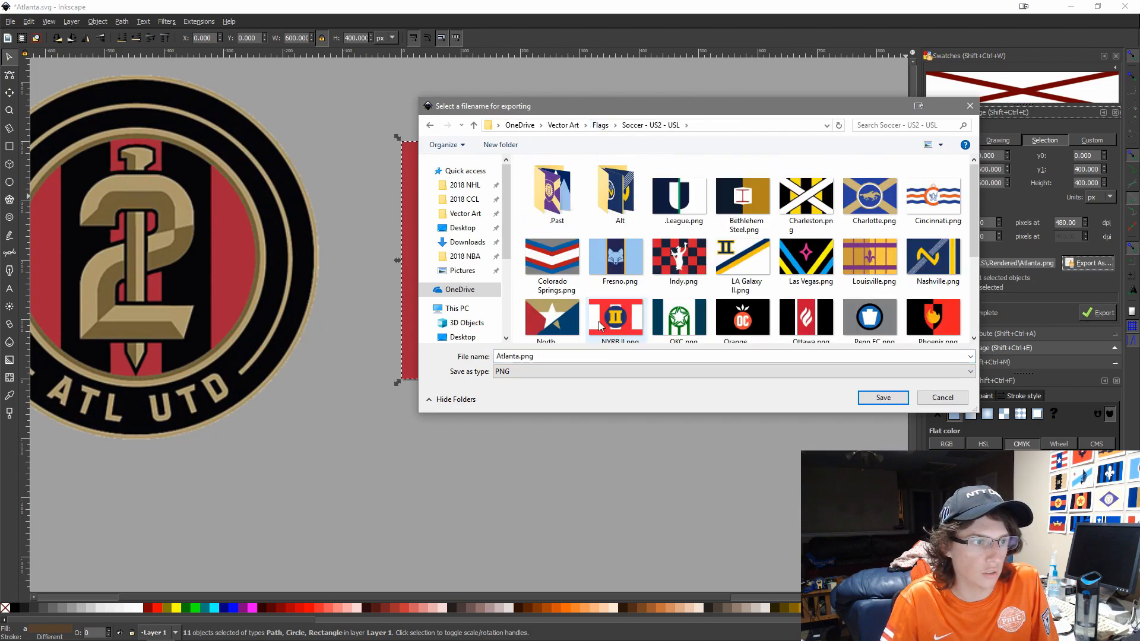
{"action": "key", "text": "Tab"}
{"action": "type", "text": "At;l"}
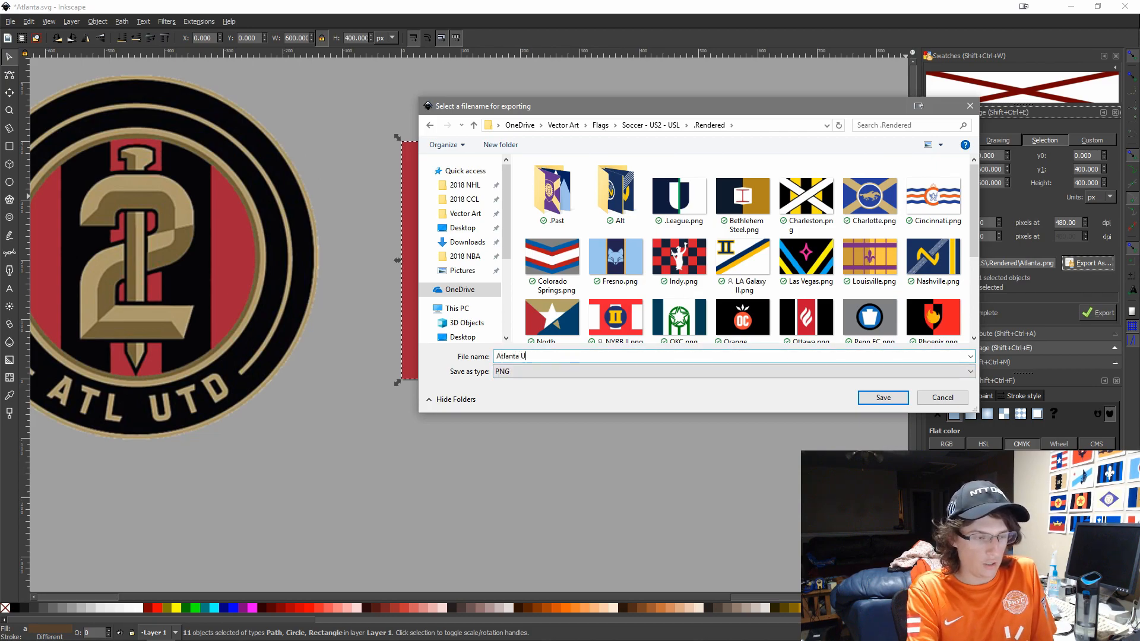
{"action": "key", "text": "Return"}
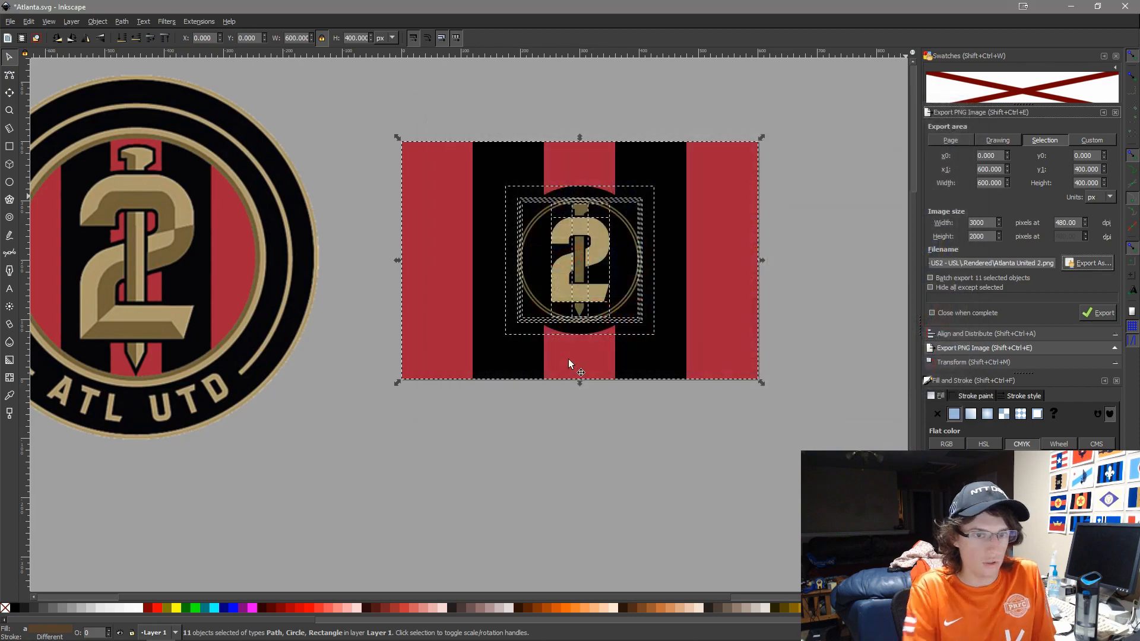
{"action": "left_click", "coordinate": [1098, 313]}
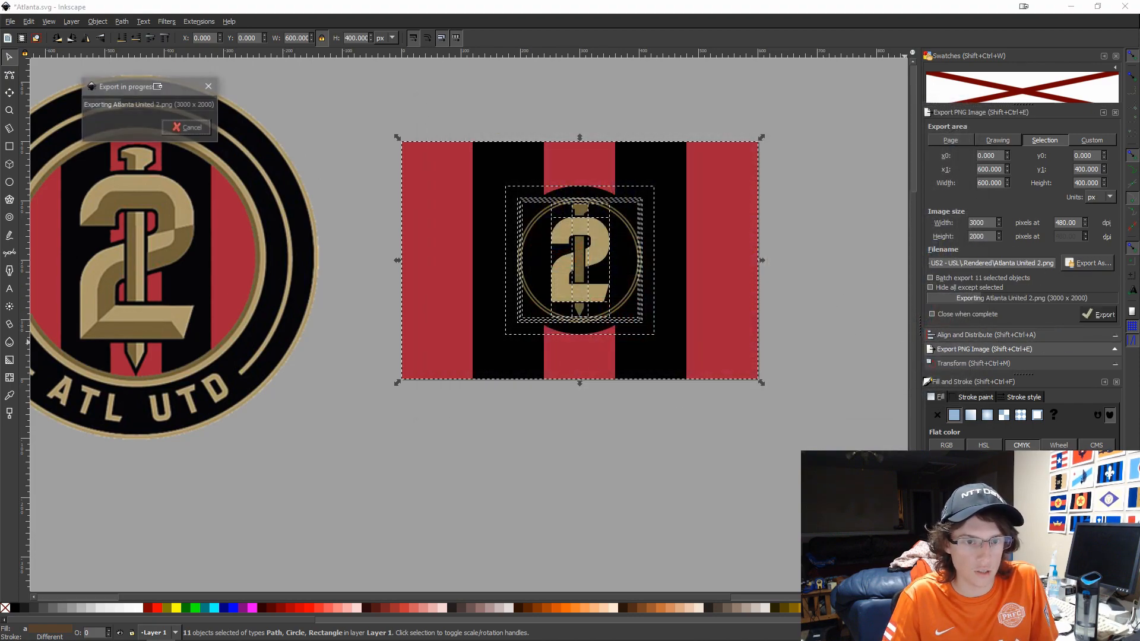
{"action": "key", "text": "Escape"}
Save a copy of the drawing as Atlanta.svg in the .Vector folder of Soccer - US2 - USL
{"action": "key", "text": "ctrl+shift+s"}
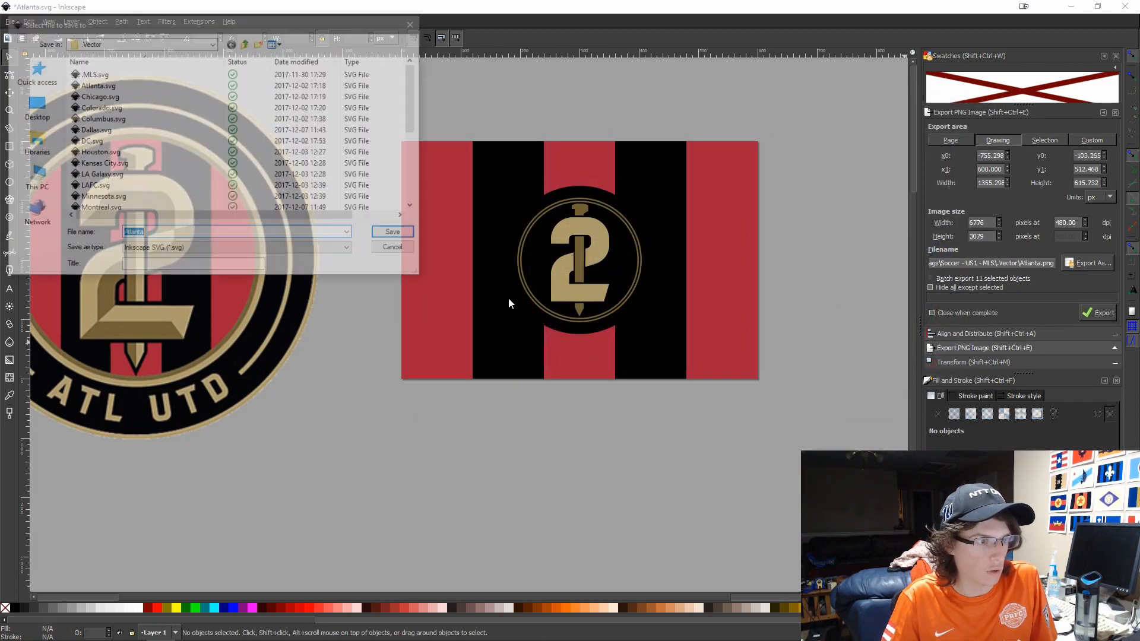
{"action": "left_click", "coordinate": [245, 43]}
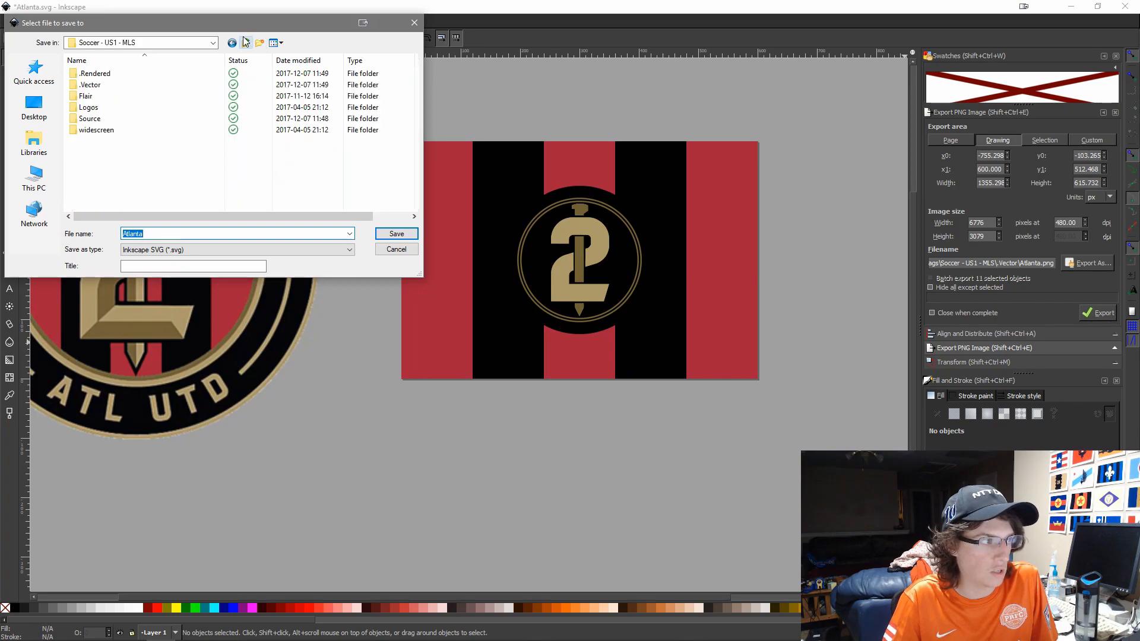
{"action": "left_click", "coordinate": [246, 43]}
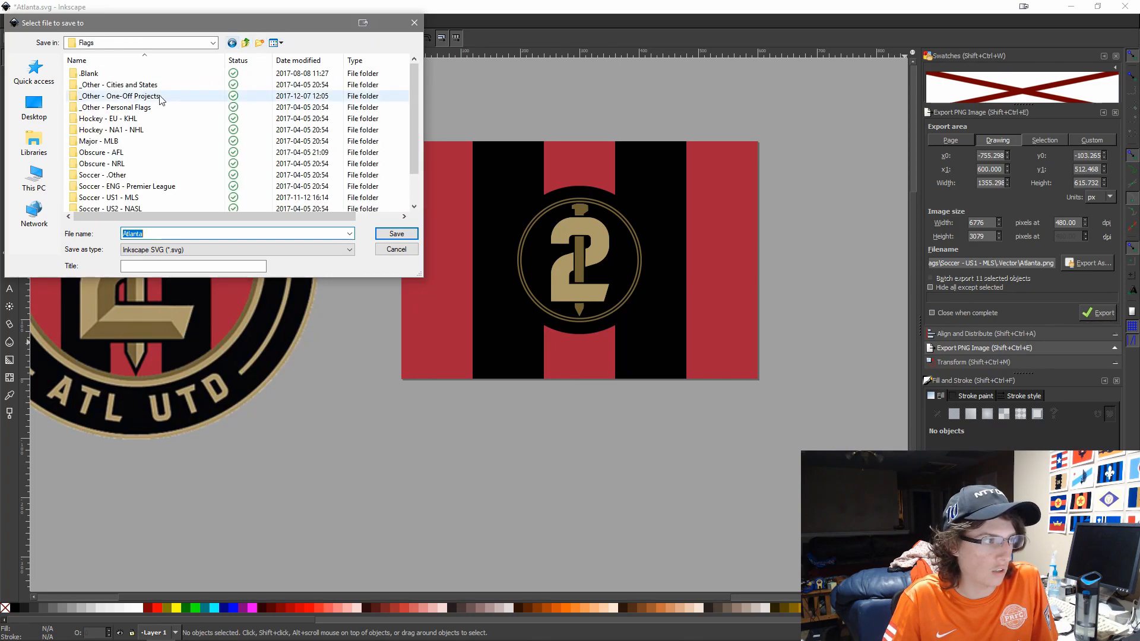
{"action": "scroll", "coordinate": [141, 191], "scroll_direction": "down", "scroll_amount": 1}
{"action": "double_click", "coordinate": [139, 187]}
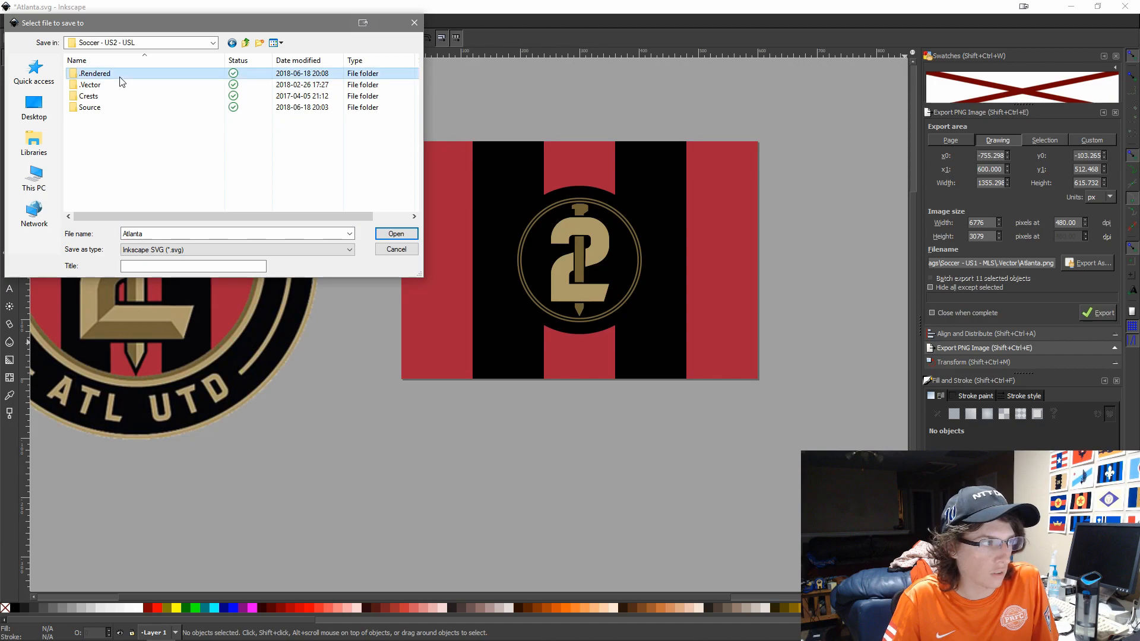
{"action": "double_click", "coordinate": [121, 74]}
{"action": "left_click", "coordinate": [246, 42]}
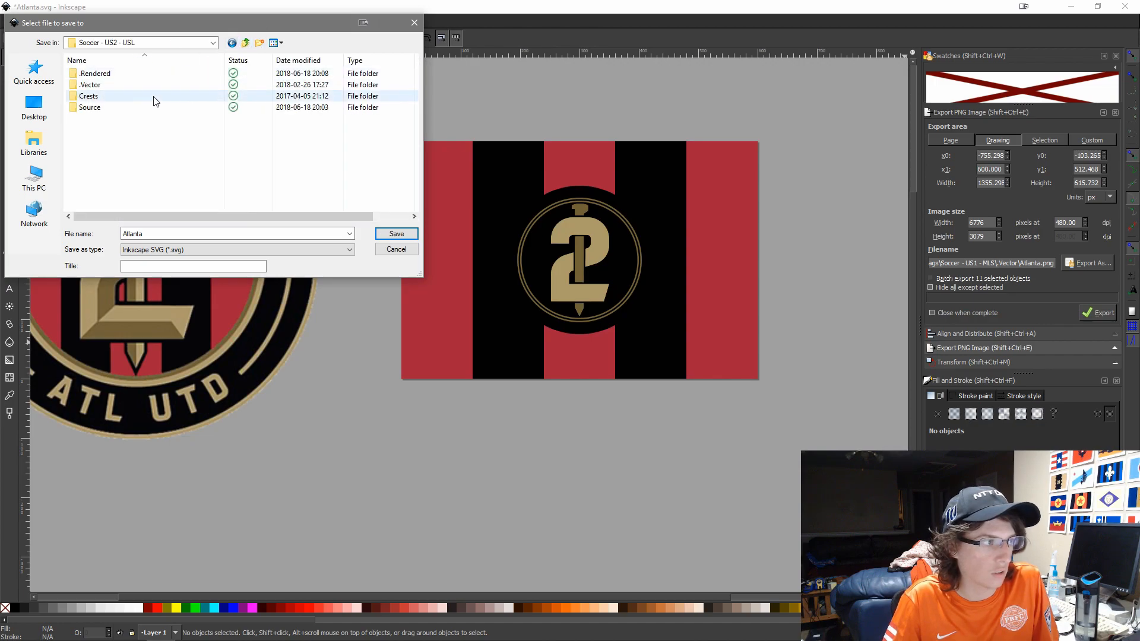
{"action": "double_click", "coordinate": [145, 87]}
{"action": "double_click", "coordinate": [186, 234]}
{"action": "left_click", "coordinate": [395, 234]}
{"action": "scroll", "coordinate": [347, 462], "scroll_direction": "down", "scroll_amount": 2}
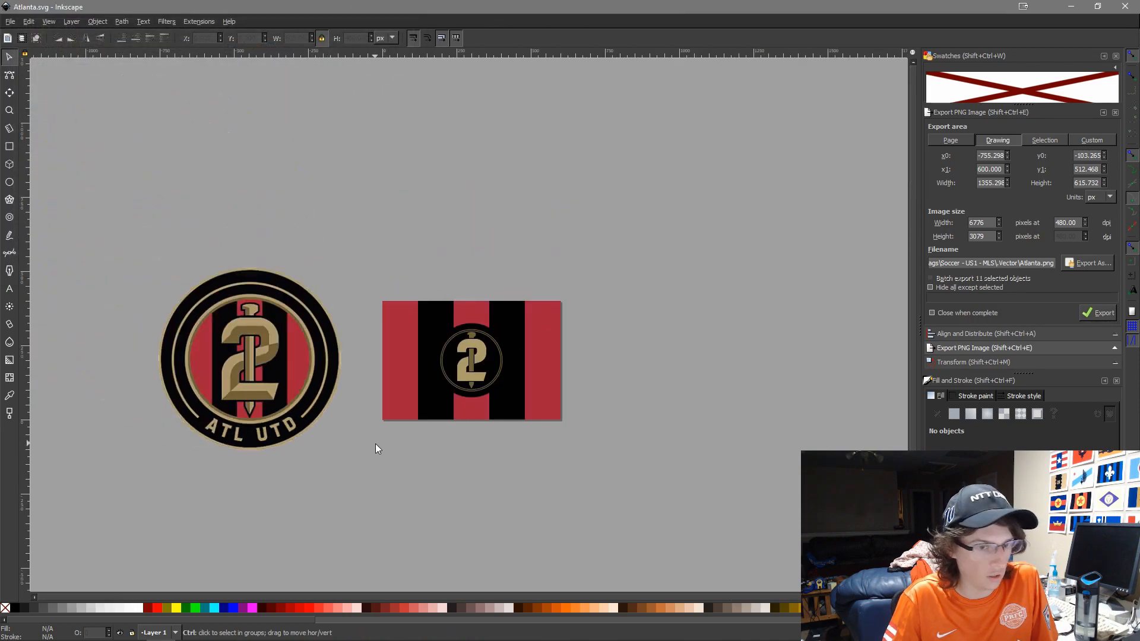
Switch to File Explorer, open Vector Art > Flags > Soccer - US2 - USL > .Rendered and maximize the window
{"action": "left_click_drag", "start_coordinate": [619, 436], "coordinate": [757, 373]}
{"action": "mouse_move", "coordinate": [221, 630]}
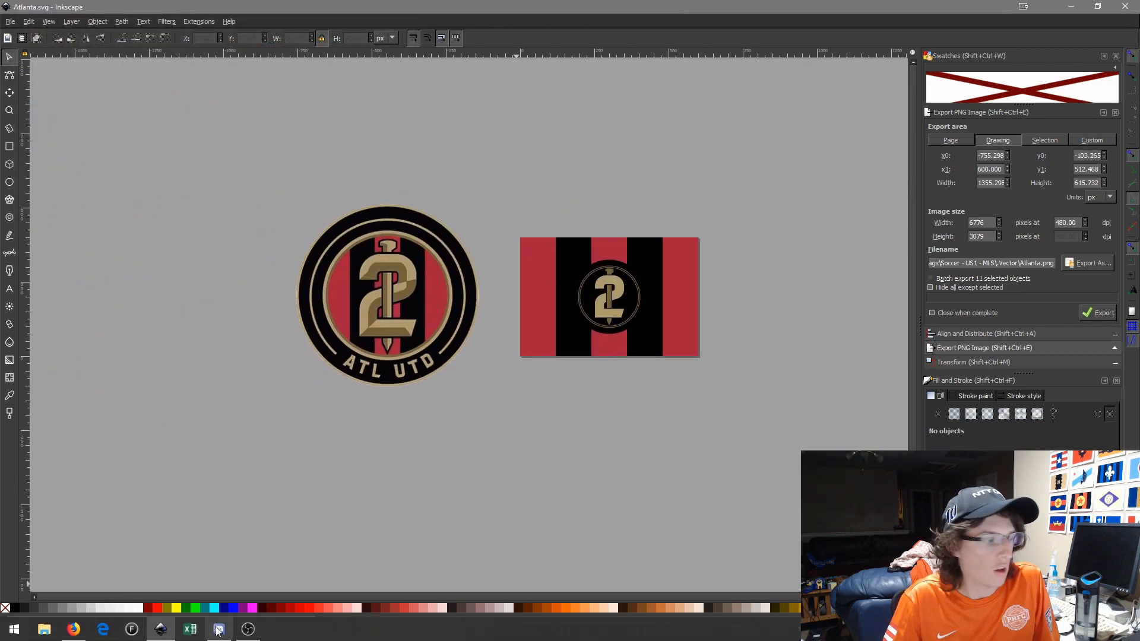
{"action": "left_click", "coordinate": [45, 629]}
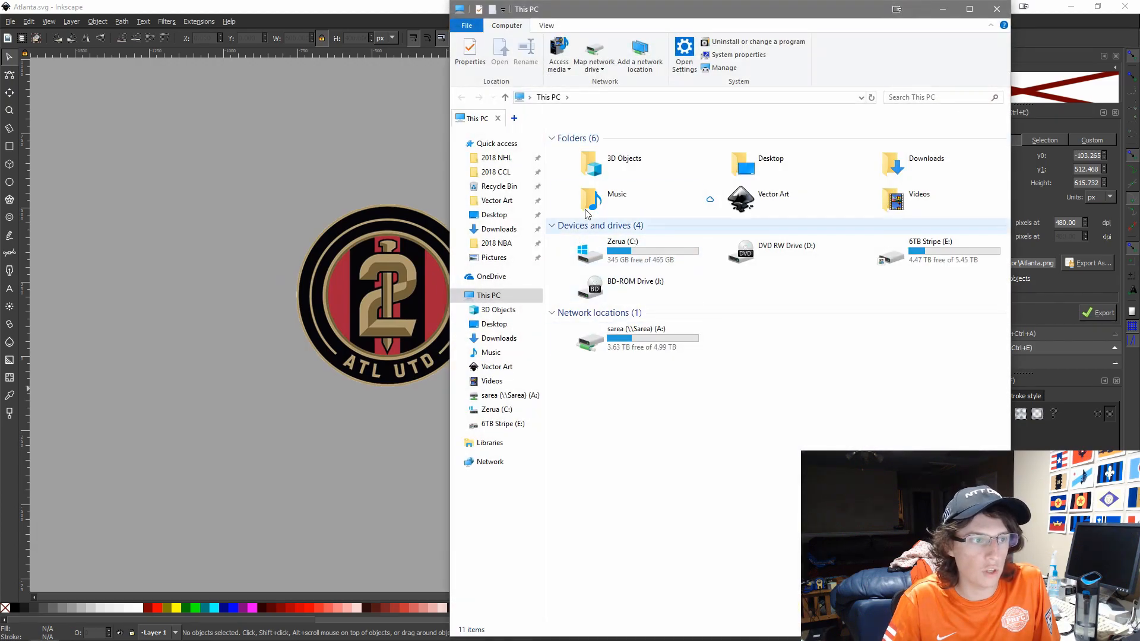
{"action": "double_click", "coordinate": [742, 198]}
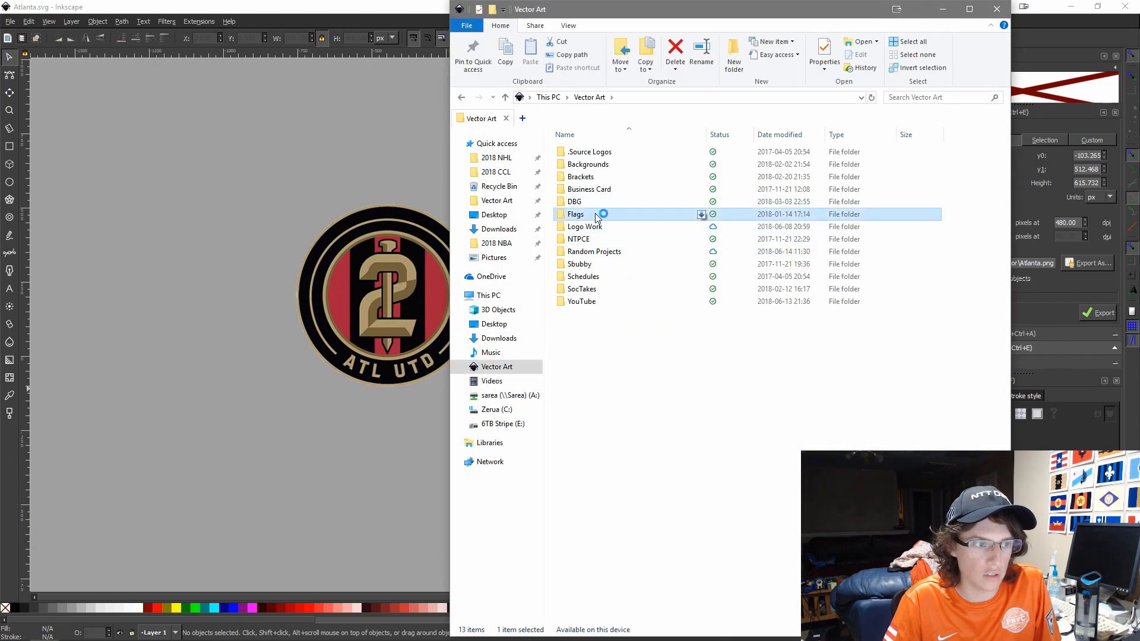
{"action": "double_click", "coordinate": [585, 214]}
{"action": "double_click", "coordinate": [612, 314]}
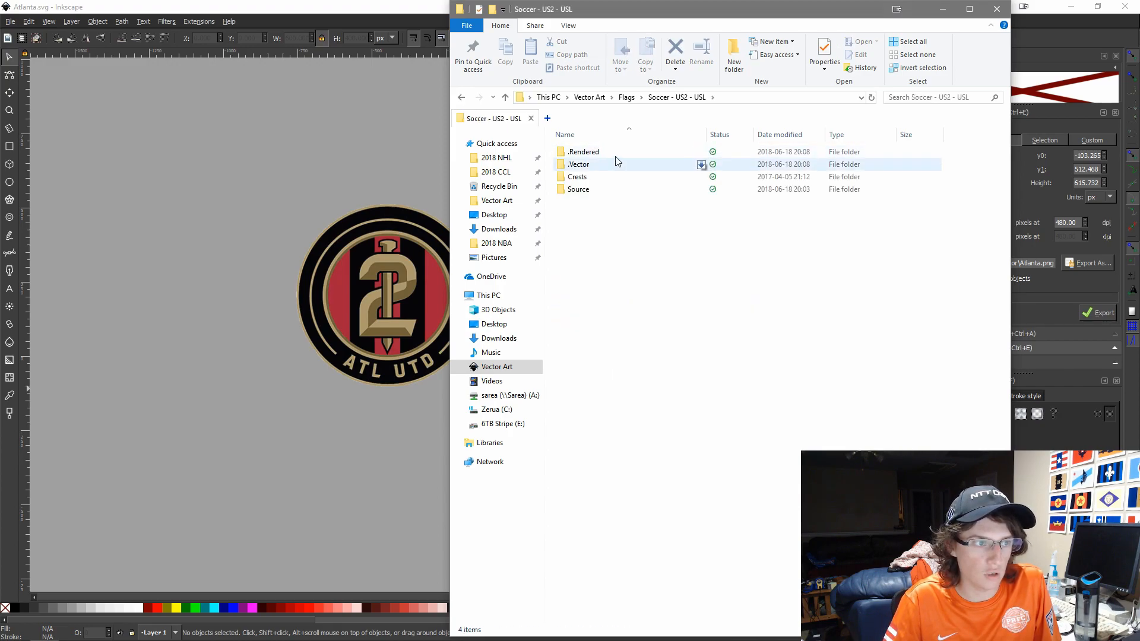
{"action": "double_click", "coordinate": [594, 152]}
{"action": "key", "text": "super+Up"}
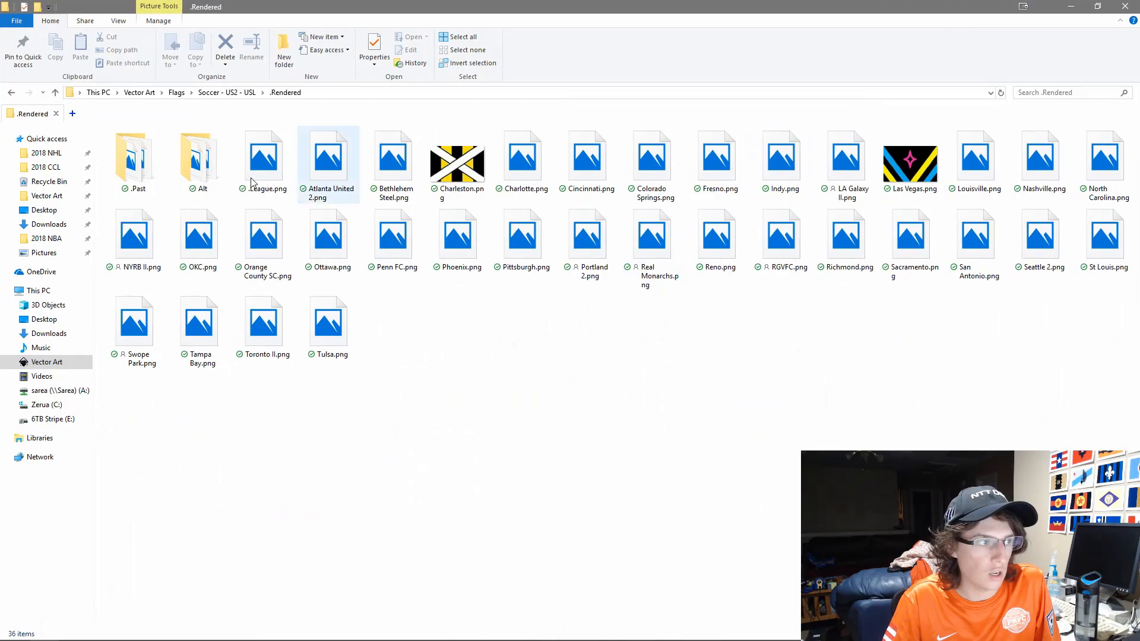
Open .League.png in the Photos viewer, examine each rendered USL flag in file order through Tulsa.png, and close the viewer
{"action": "left_click", "coordinate": [248, 181]}
{"action": "key", "text": "Return"}
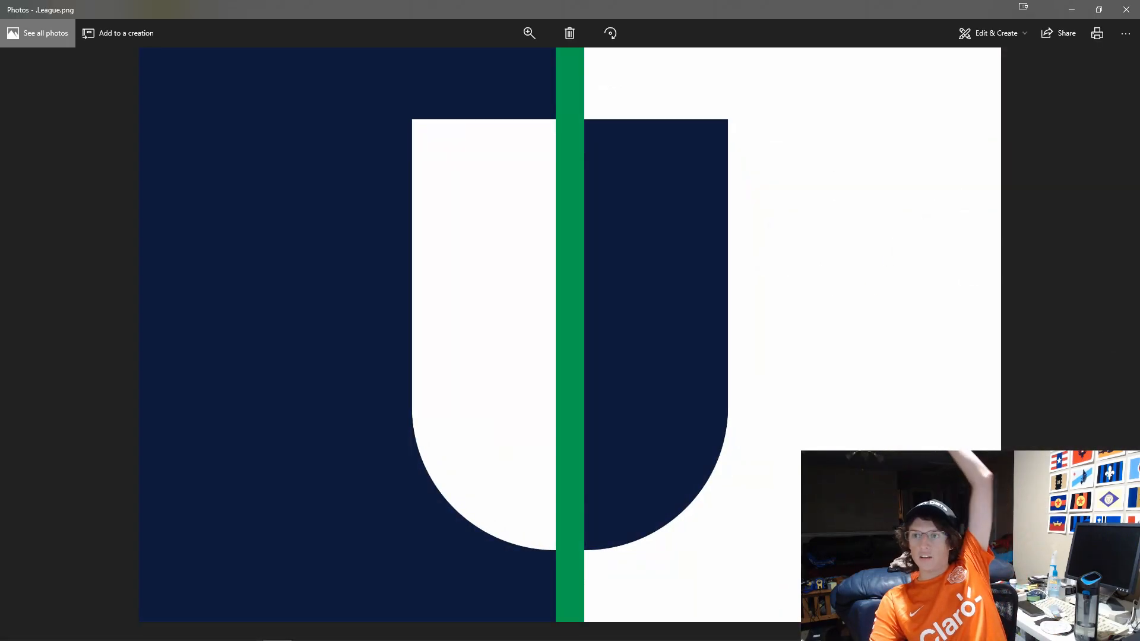
{"action": "key", "text": "Right"}
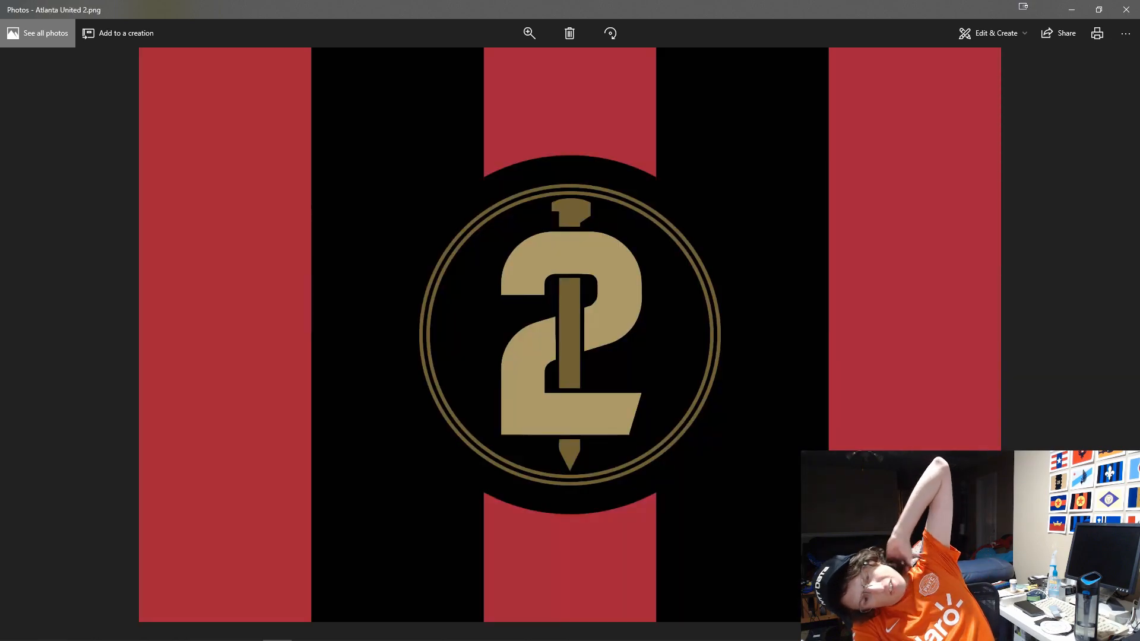
{"action": "key", "text": "Right"}
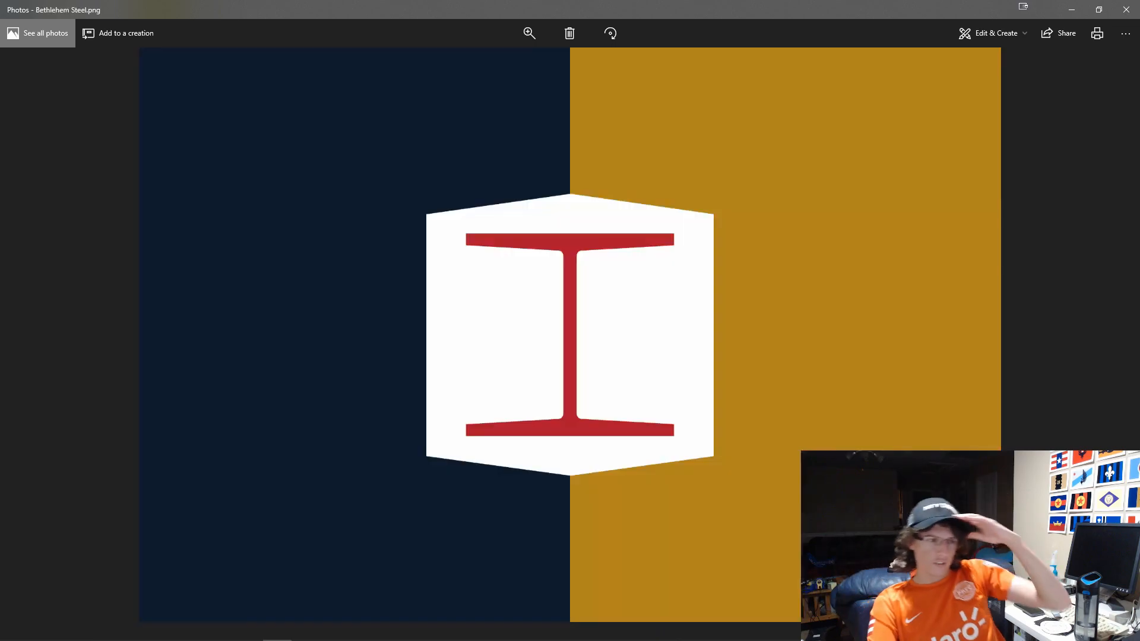
{"action": "key", "text": "Right"}
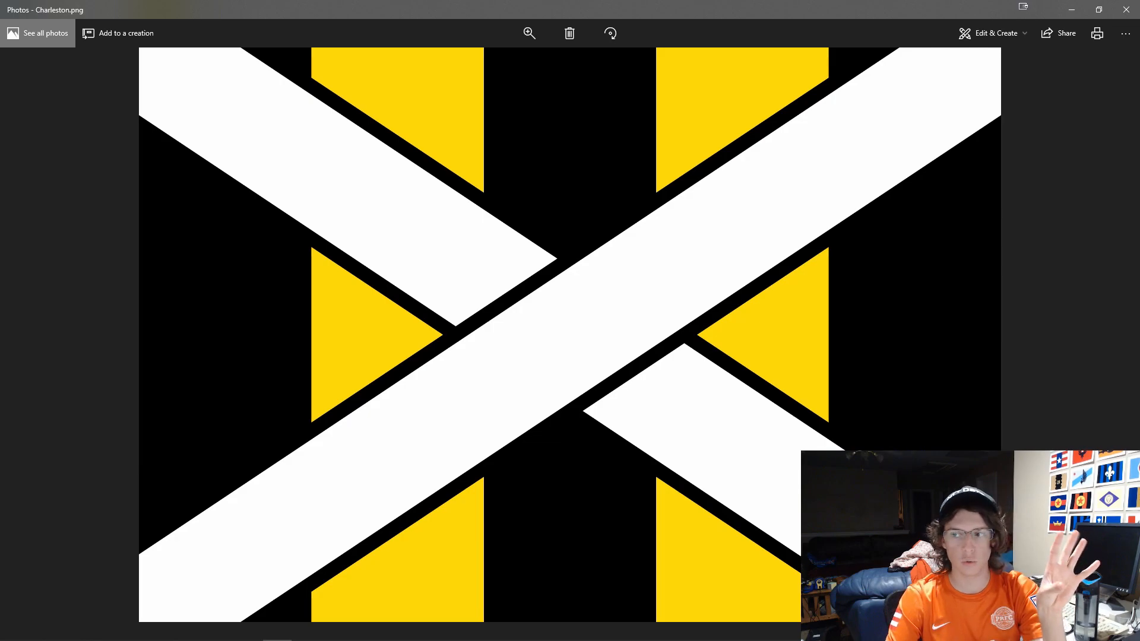
{"action": "key", "text": "Right"}
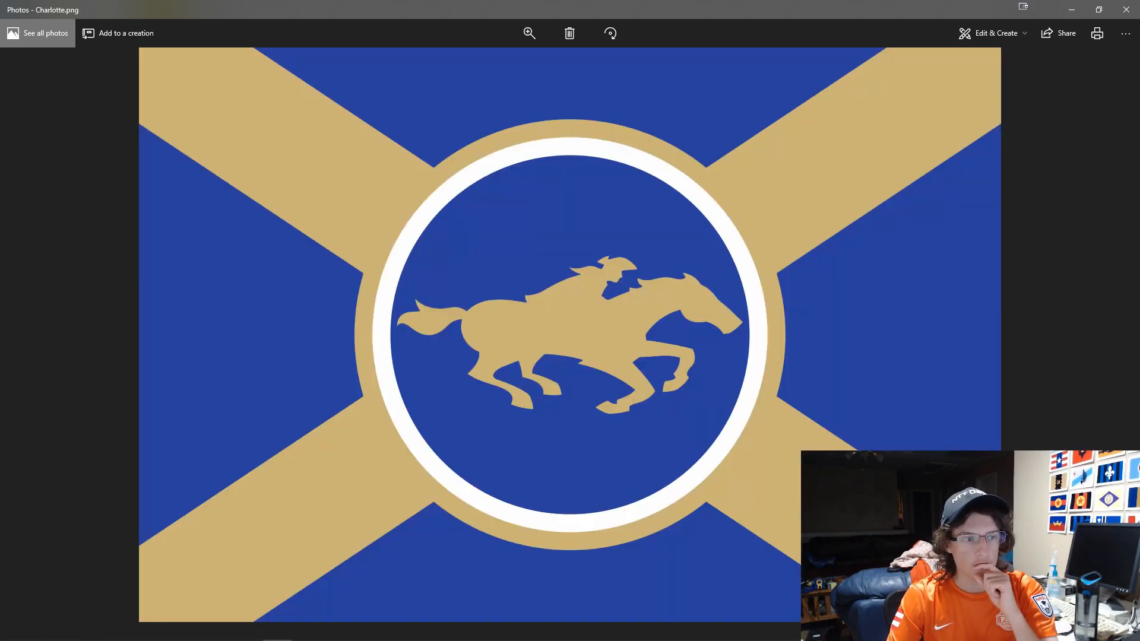
{"action": "key", "text": "Right"}
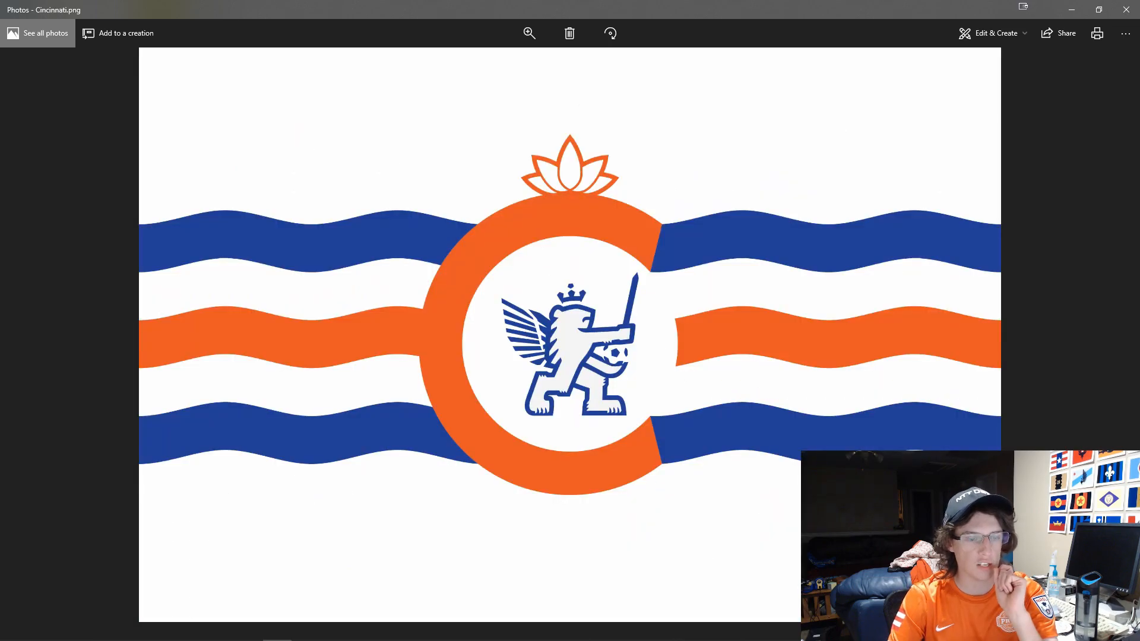
{"action": "key", "text": "Right"}
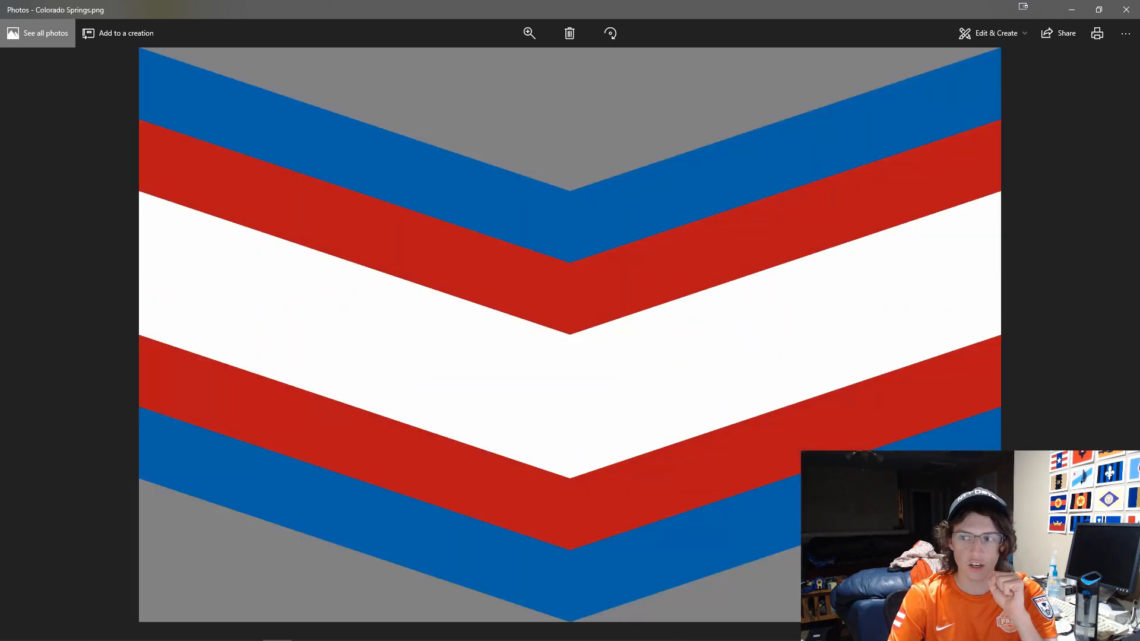
{"action": "key", "text": "Right"}
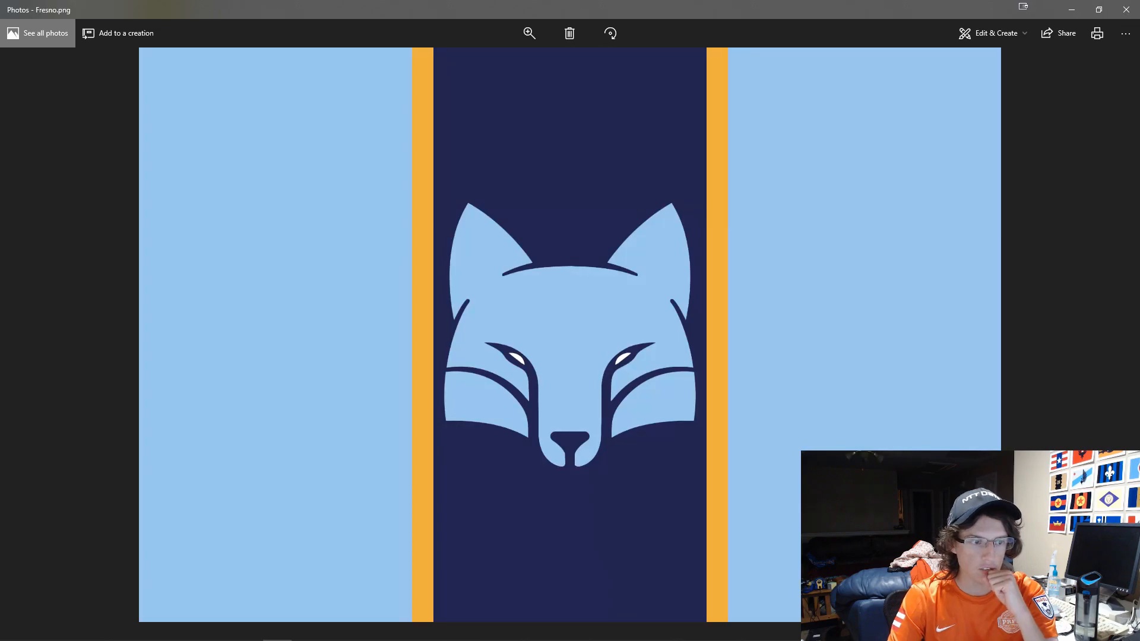
{"action": "key", "text": "Right"}
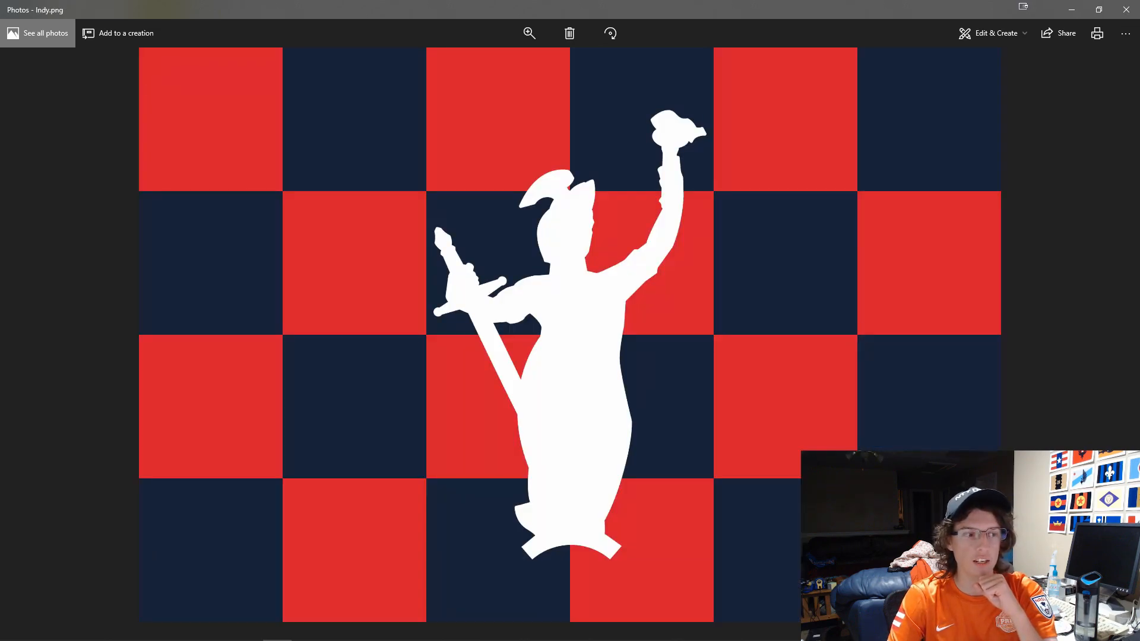
{"action": "key", "text": "Right"}
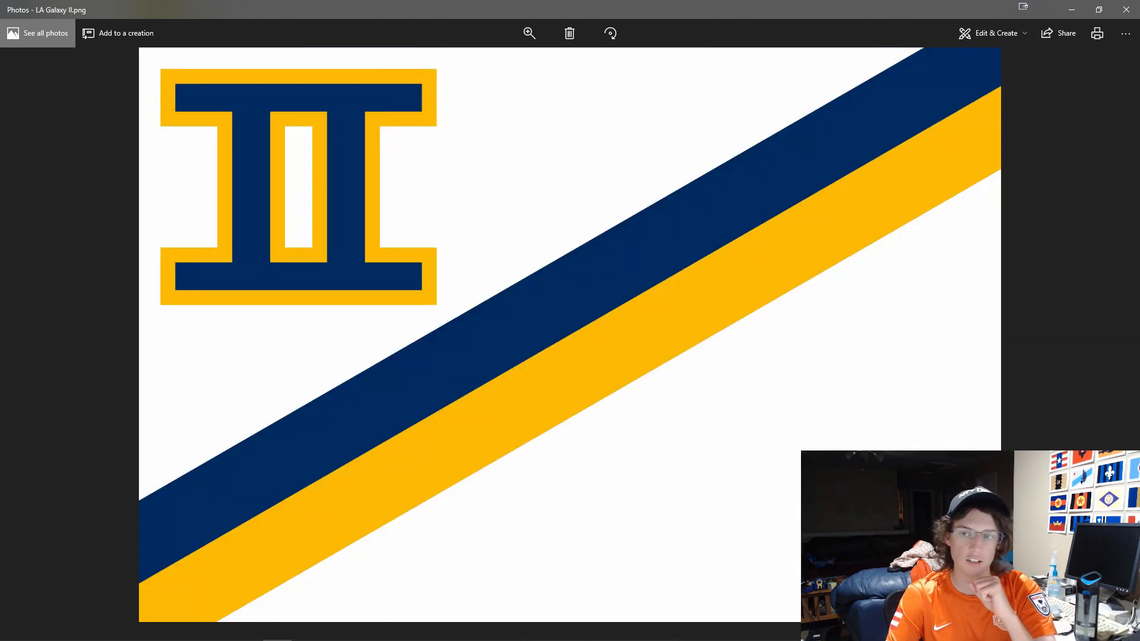
{"action": "key", "text": "Right"}
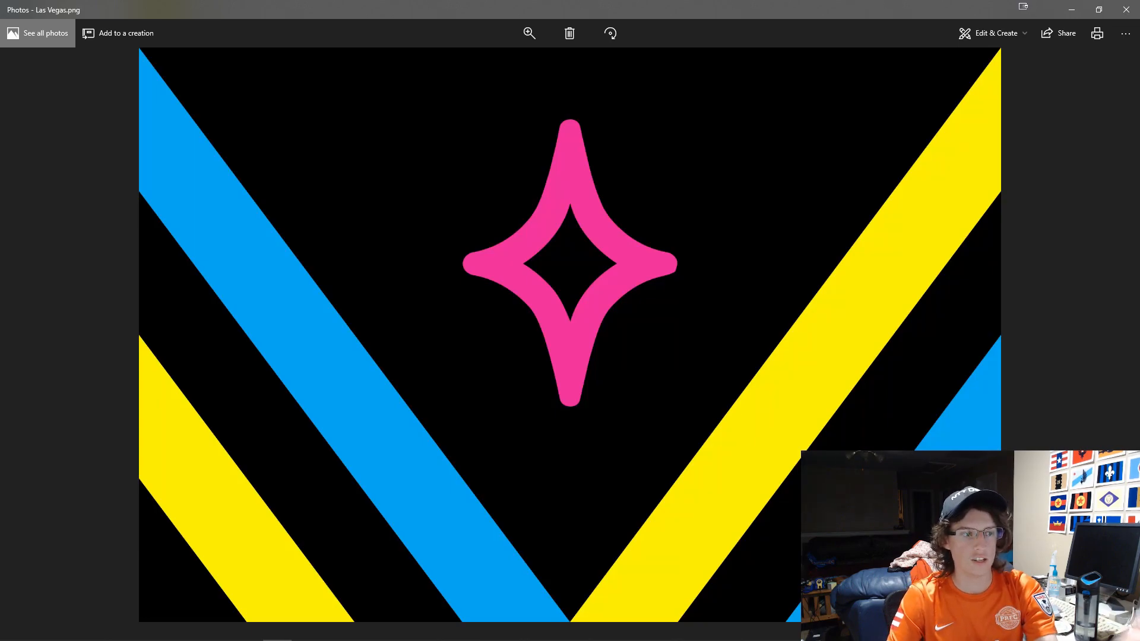
{"action": "key", "text": "Right"}
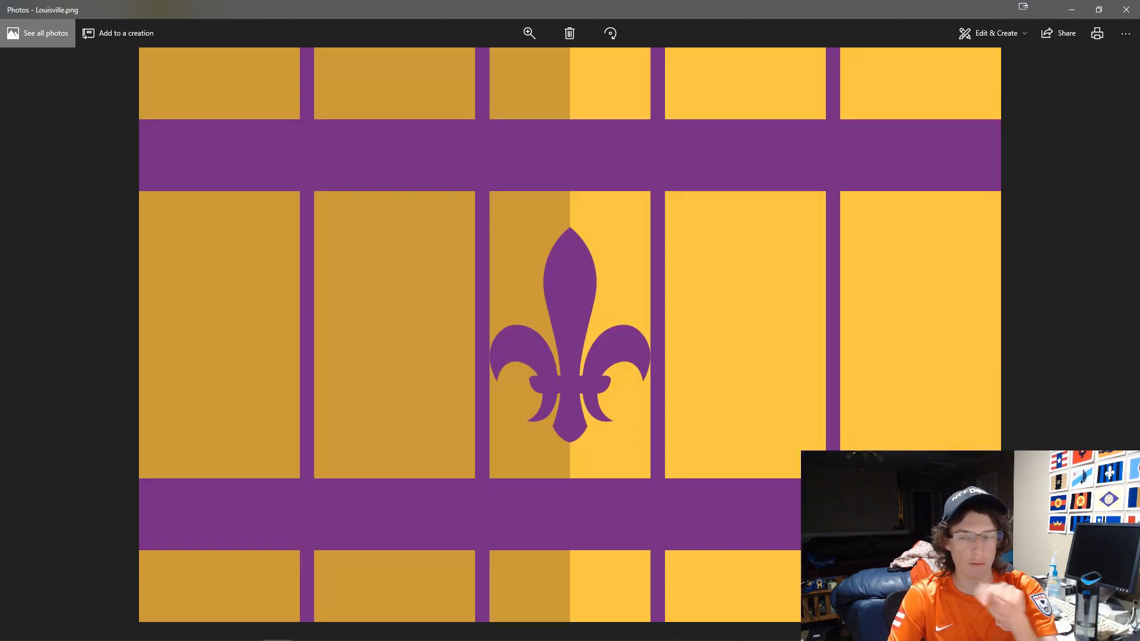
{"action": "key", "text": "Right"}
{"action": "key", "text": "Right"}
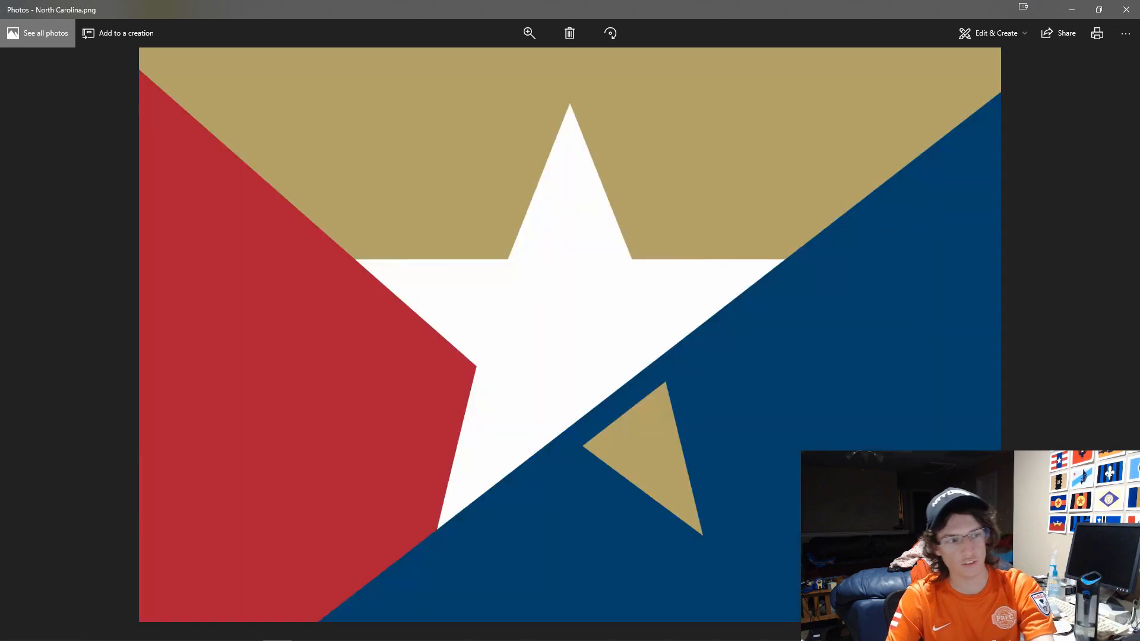
{"action": "key", "text": "Right"}
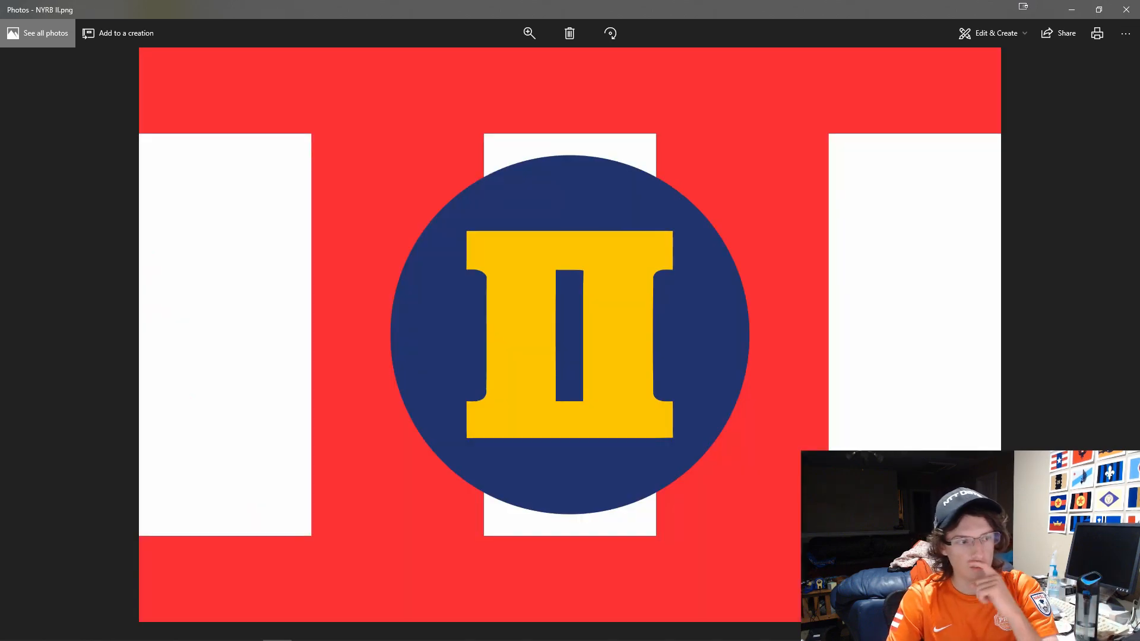
{"action": "key", "text": "Right"}
{"action": "key", "text": "Right"}
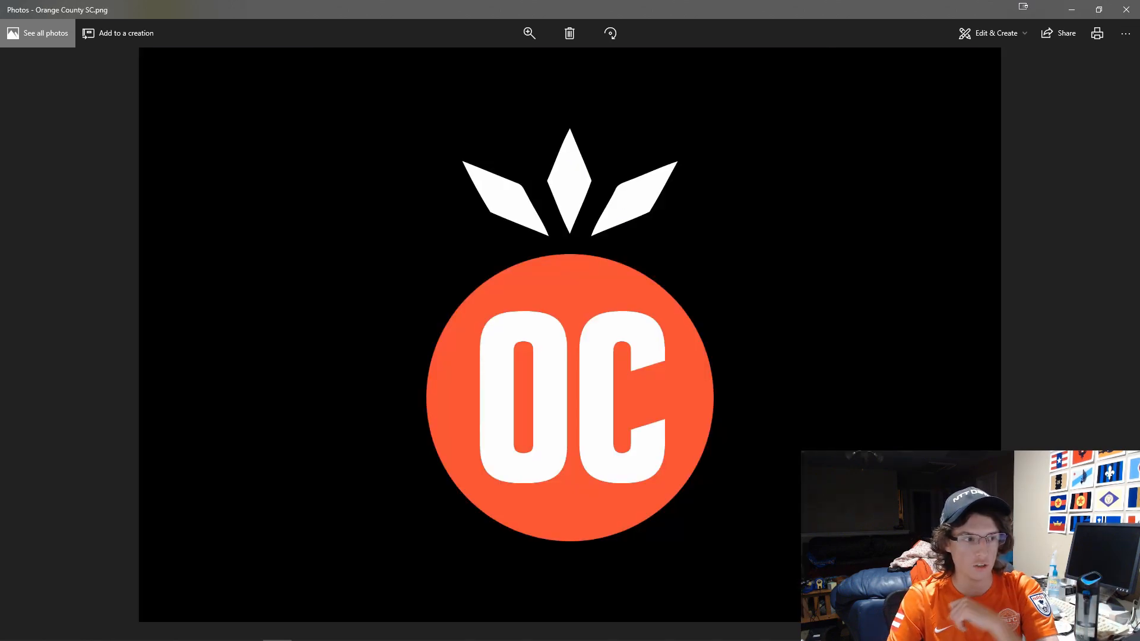
{"action": "key", "text": "Right"}
{"action": "key", "text": "Right"}
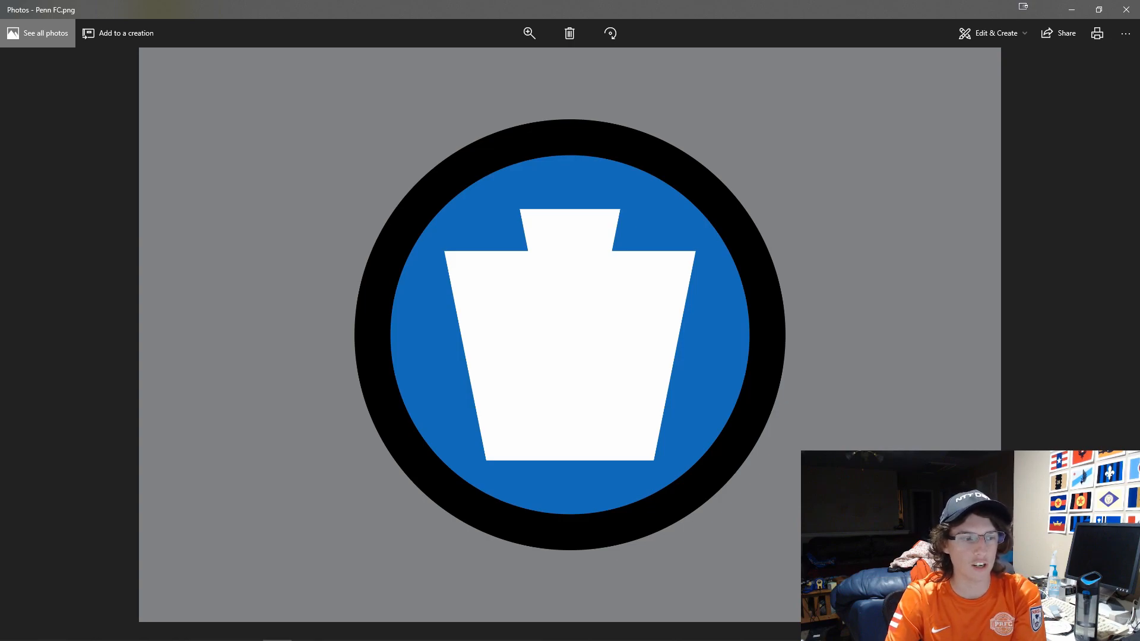
{"action": "key", "text": "Right"}
{"action": "key", "text": "Right"}
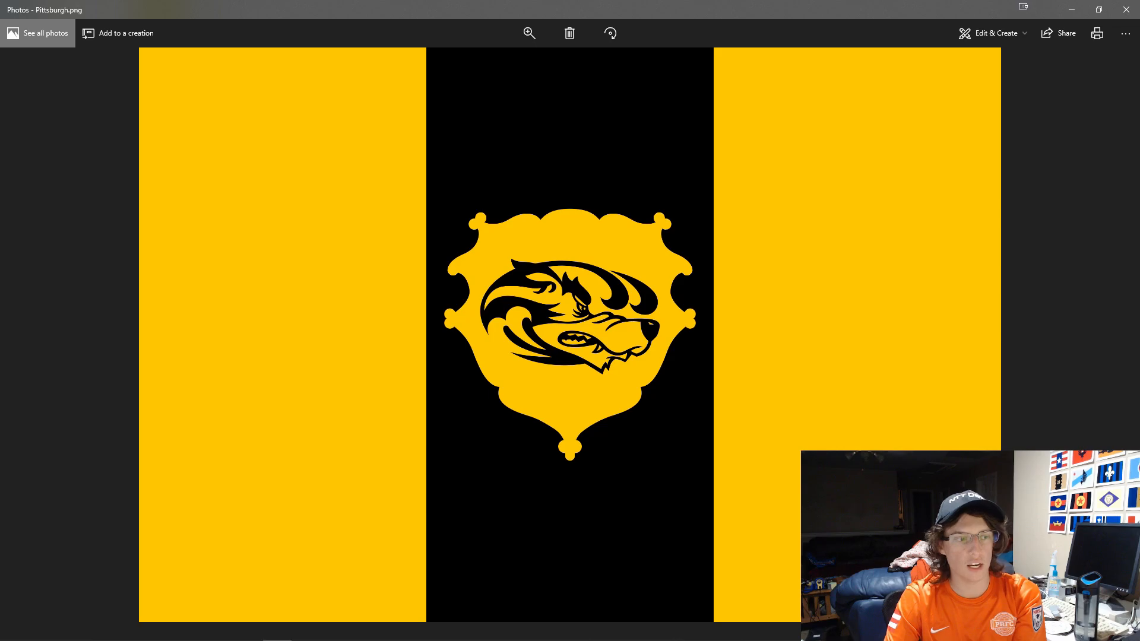
{"action": "key", "text": "Right"}
{"action": "key", "text": "Right"}
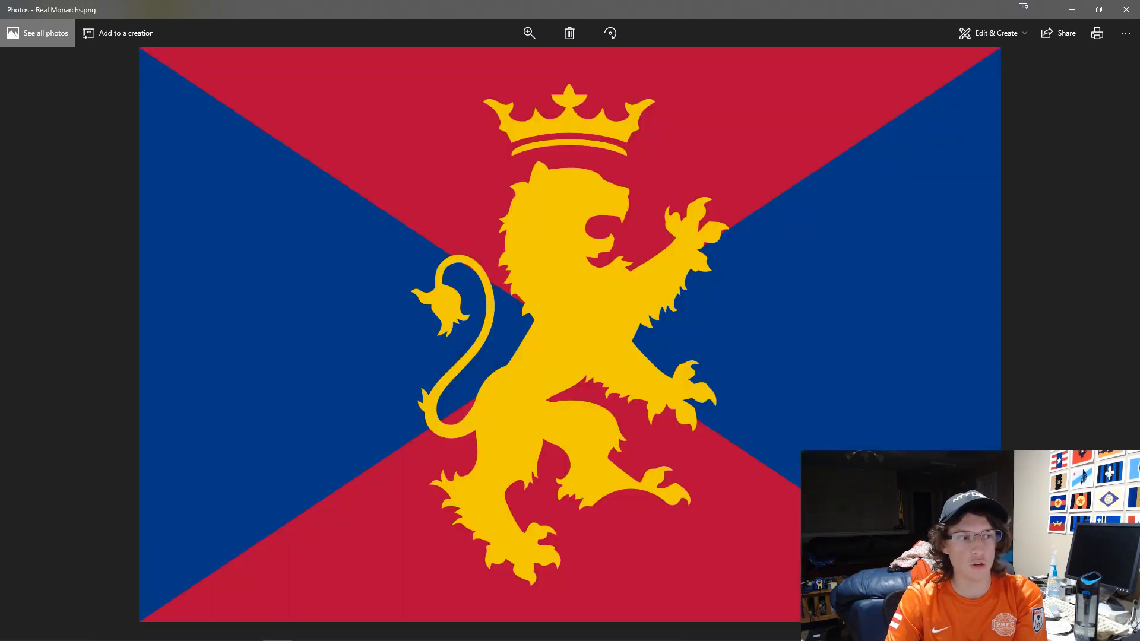
{"action": "key", "text": "Right"}
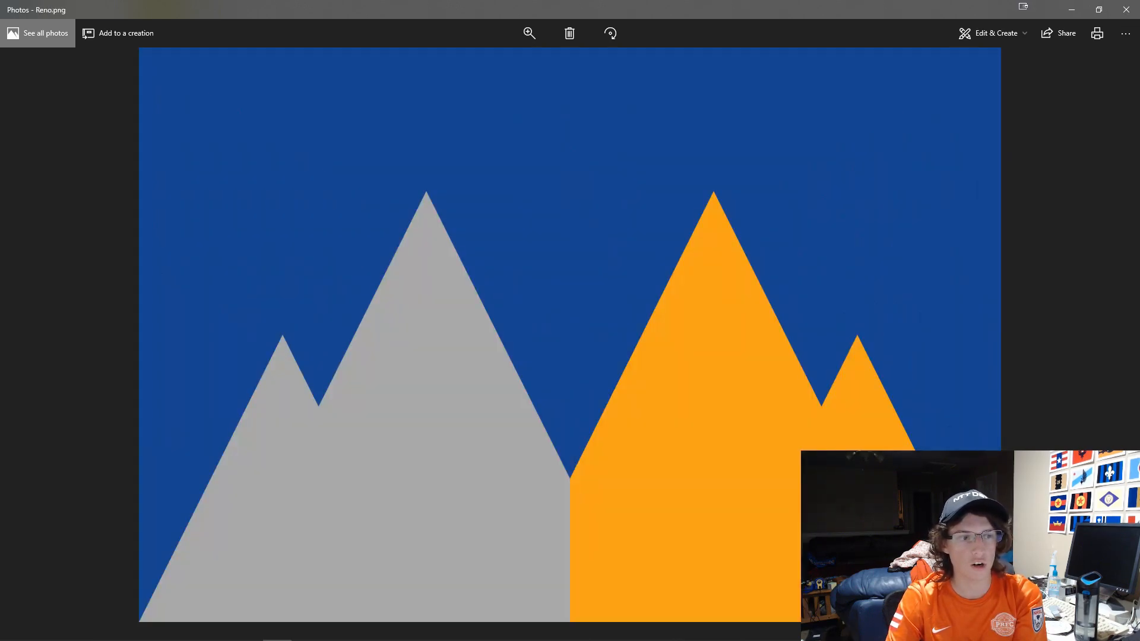
{"action": "key", "text": "Right"}
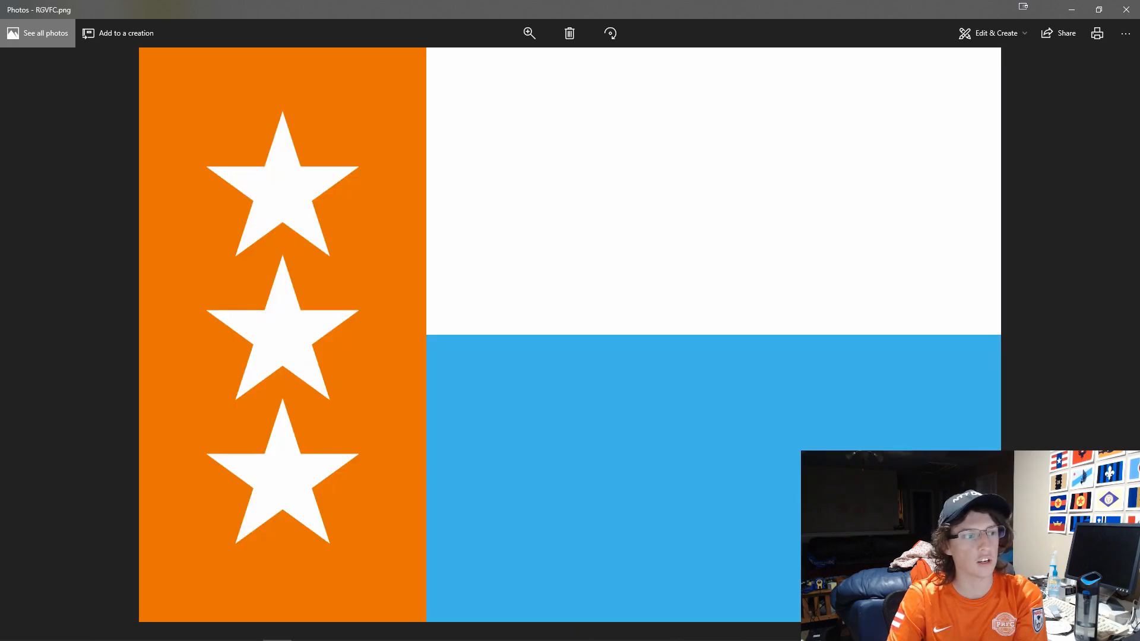
{"action": "key", "text": "Right"}
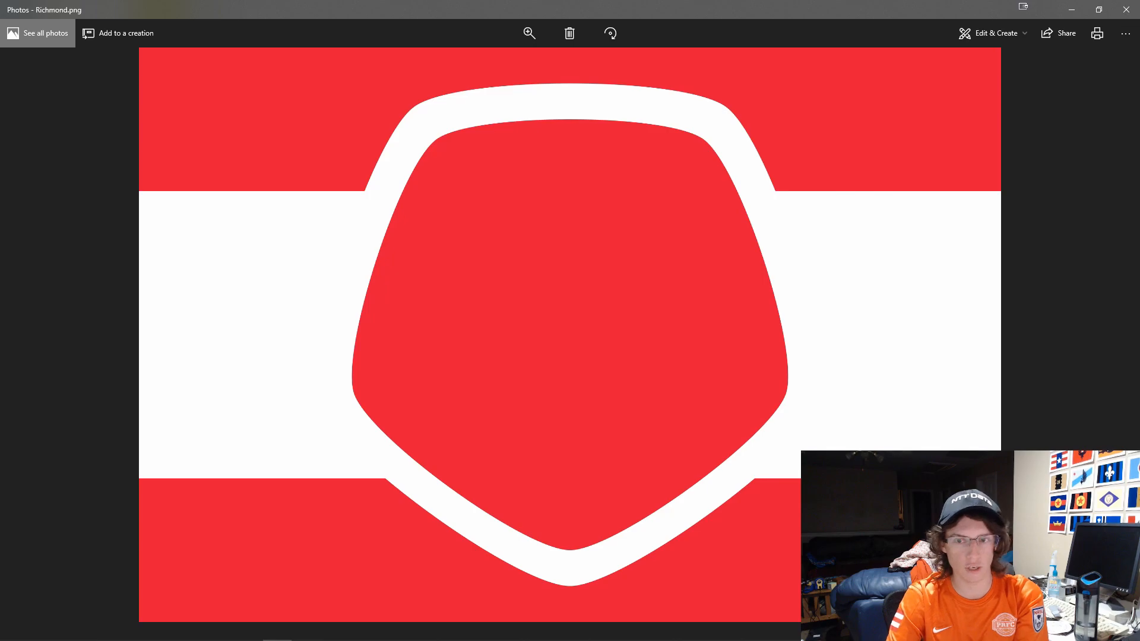
{"action": "key", "text": "Right"}
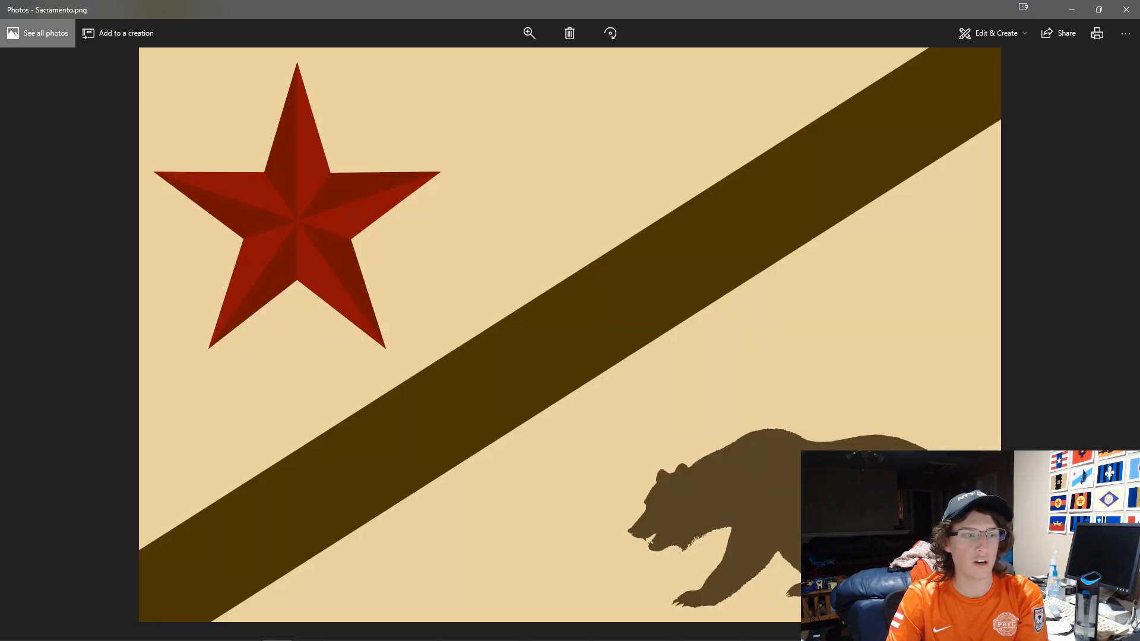
{"action": "key", "text": "Right"}
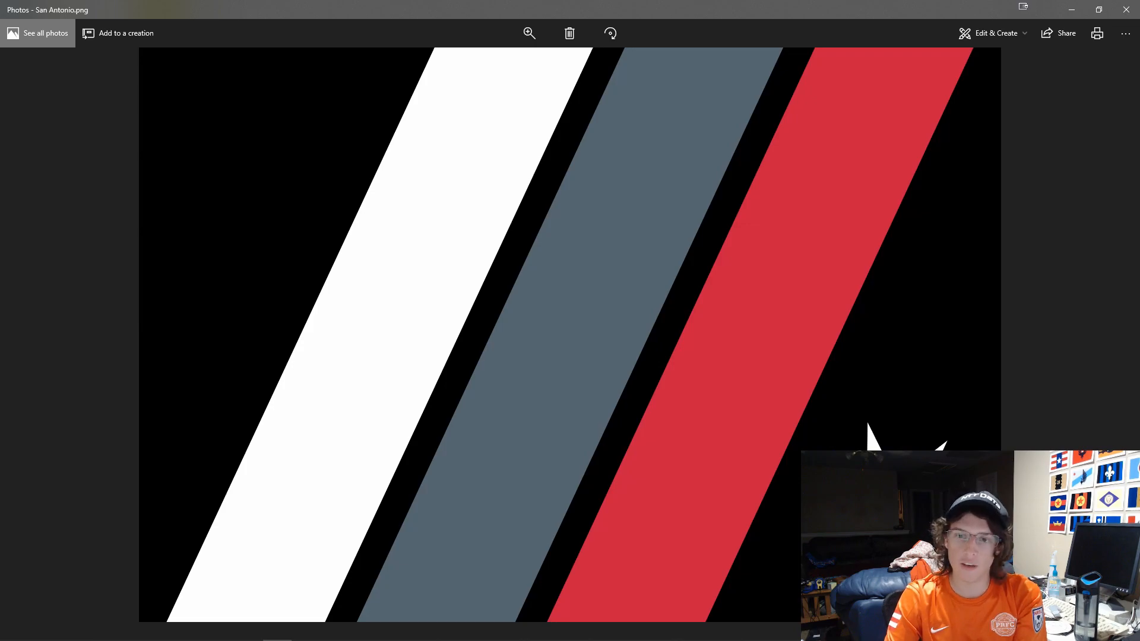
{"action": "key", "text": "Right"}
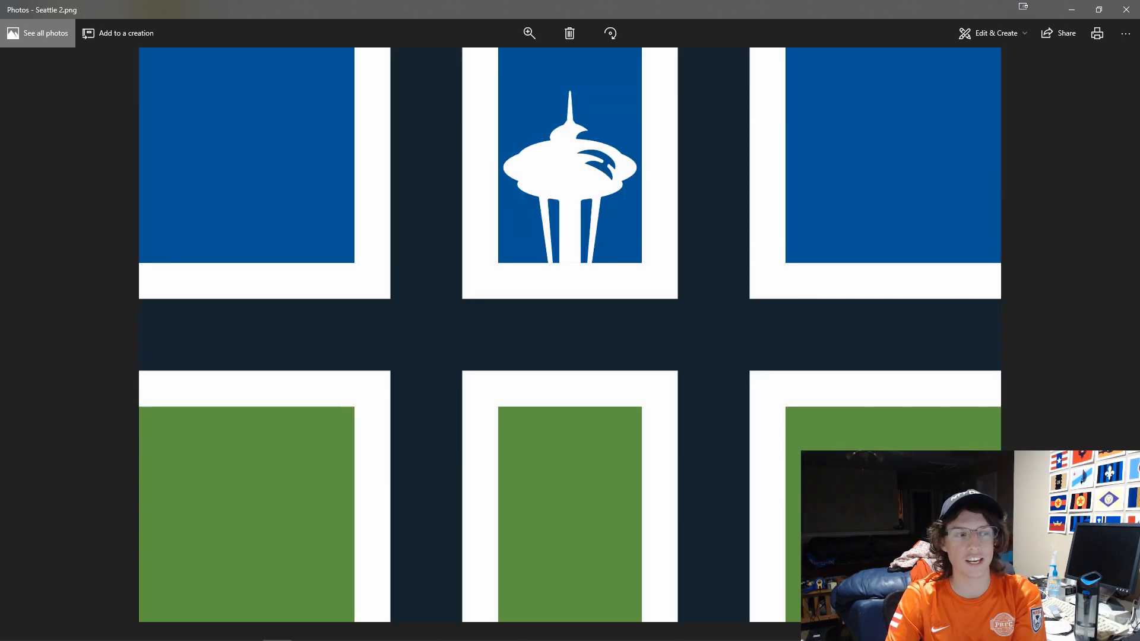
{"action": "key", "text": "Right"}
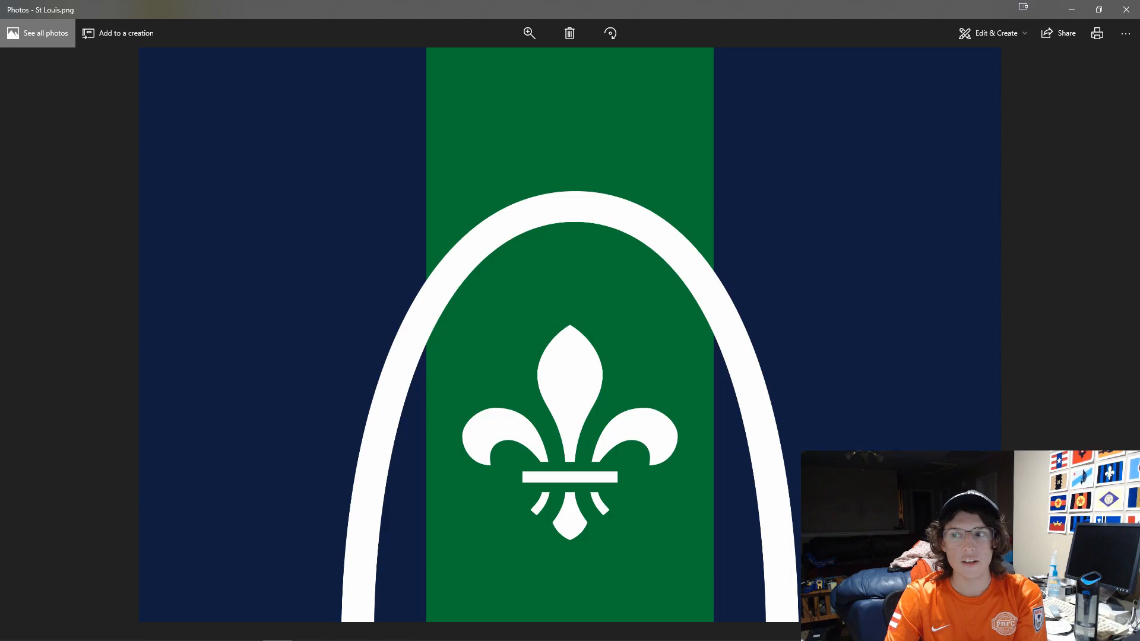
{"action": "key", "text": "Right"}
{"action": "key", "text": "Right"}
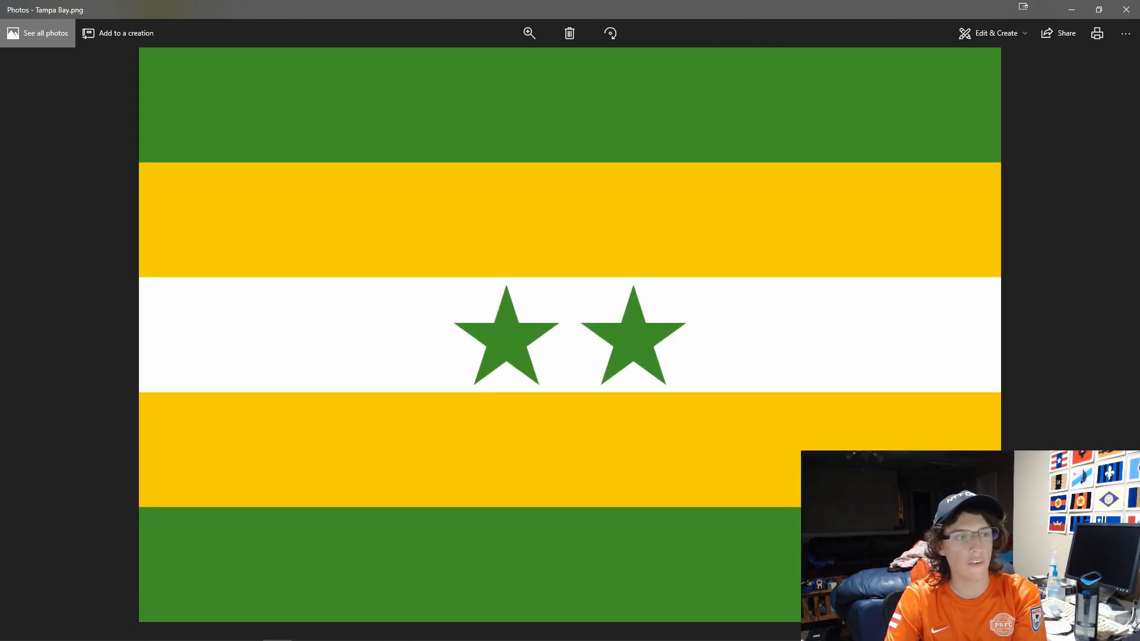
{"action": "key", "text": "Right"}
{"action": "key", "text": "Right"}
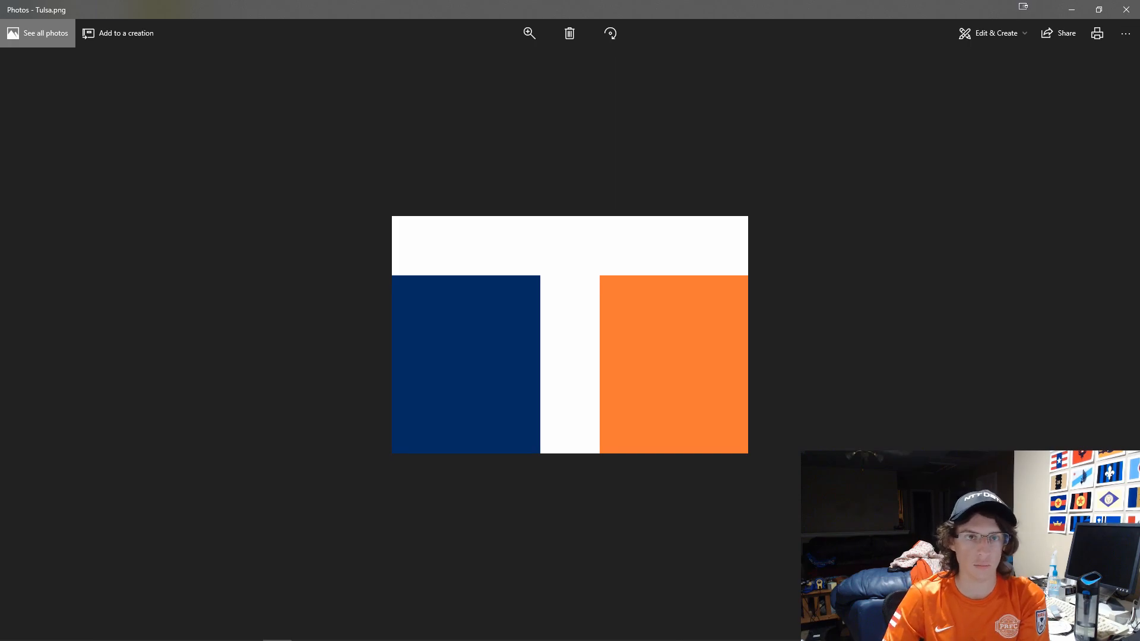
{"action": "left_click", "coordinate": [1127, 9]}
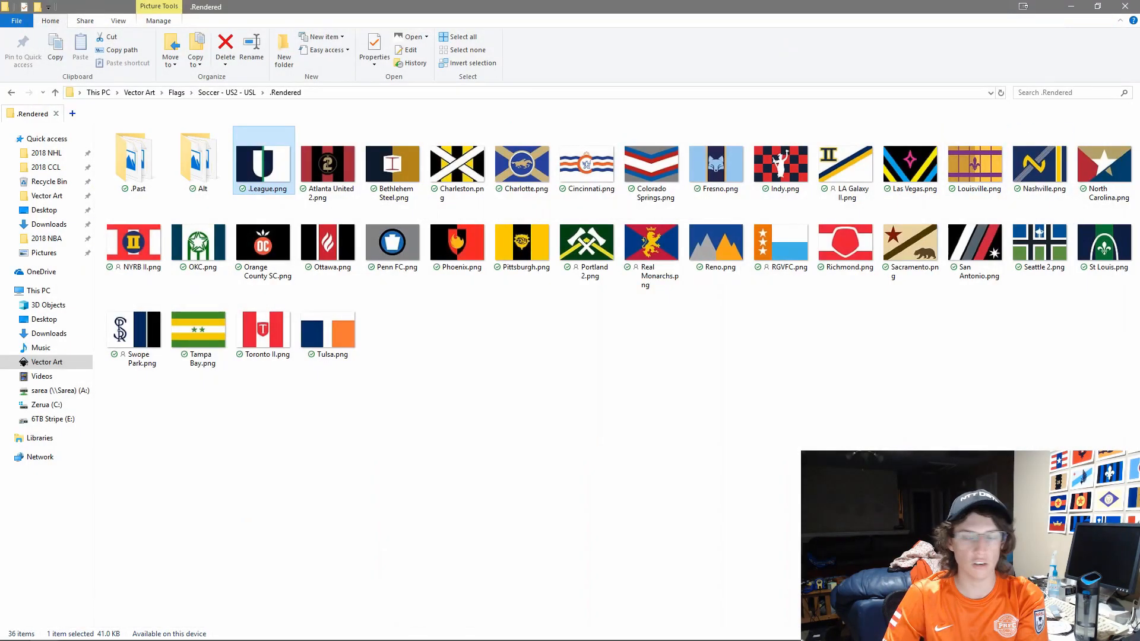